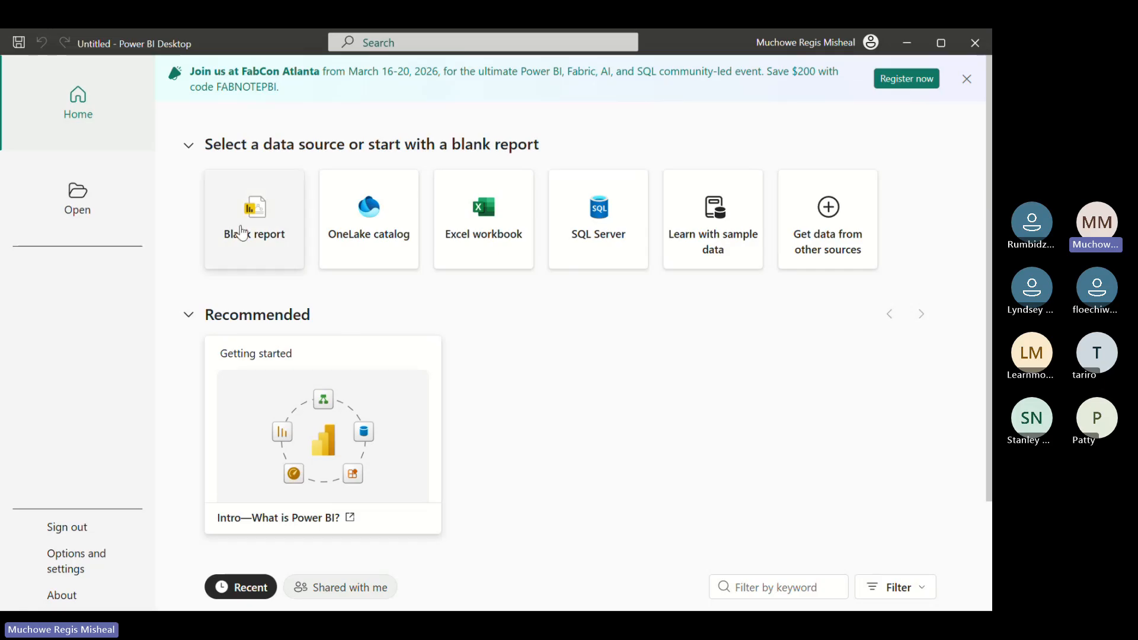
Start a blank report and look over the list of common data sources
{"action": "left_click", "coordinate": [242, 233]}
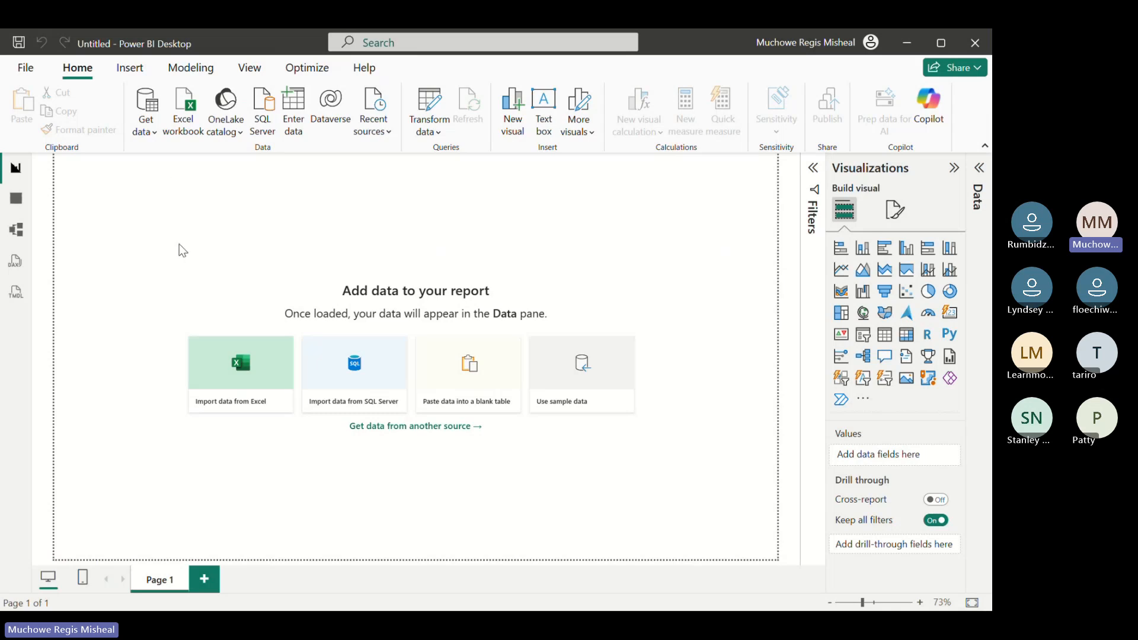
{"action": "left_click", "coordinate": [153, 138]}
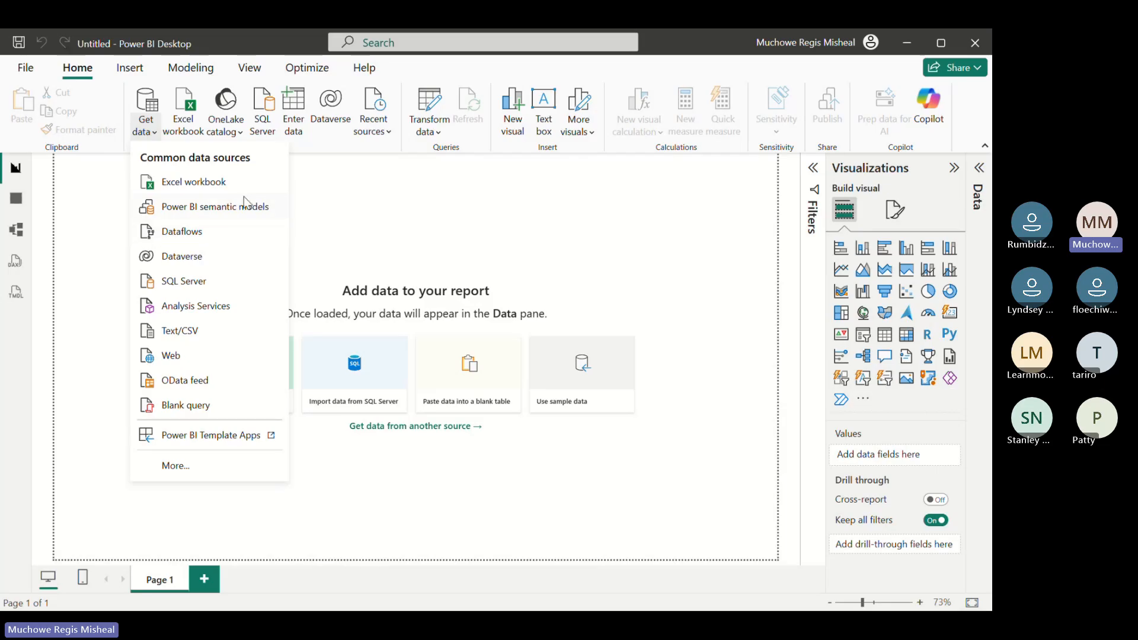
{"action": "key", "text": "Escape"}
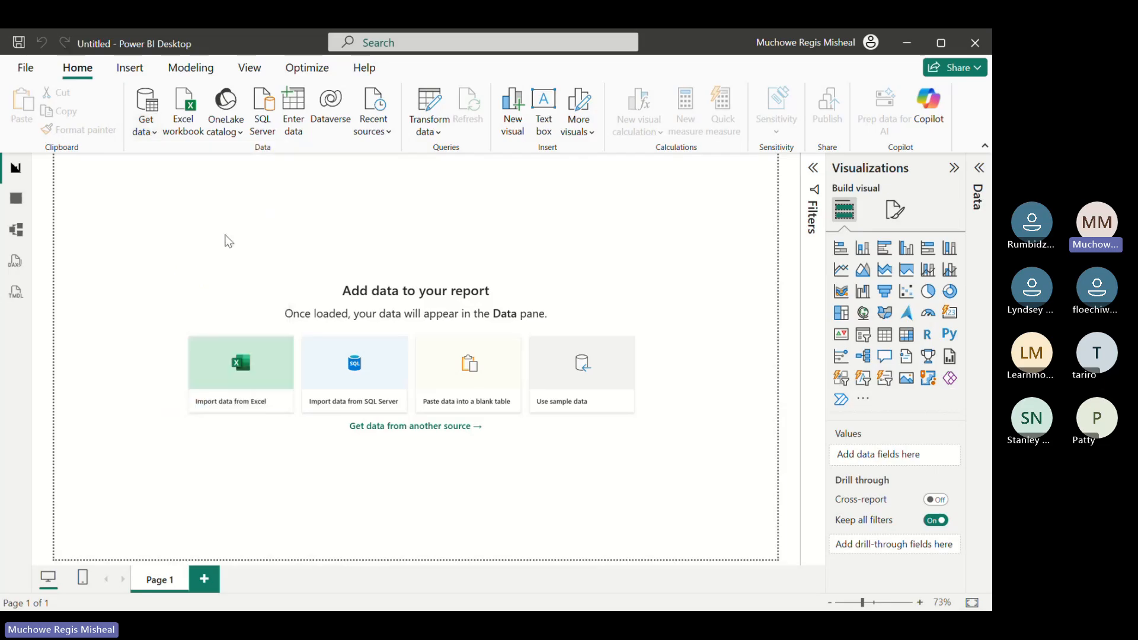
Look through the Table, Model, DAX query and TMDL views, then return to Report view
{"action": "left_click", "coordinate": [17, 200]}
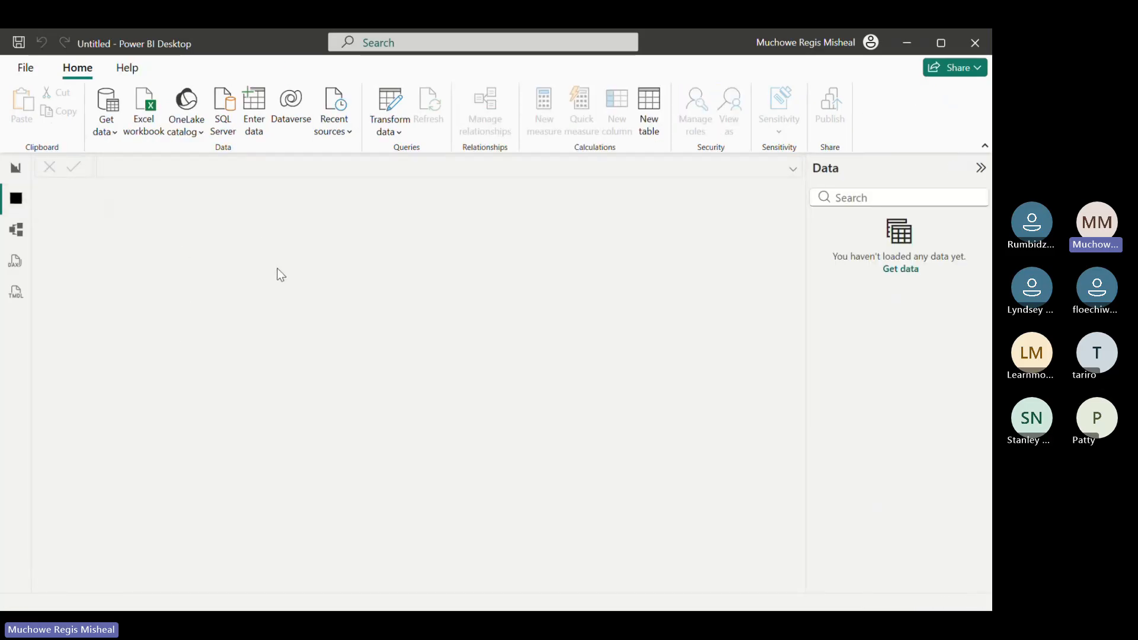
{"action": "left_click", "coordinate": [16, 230]}
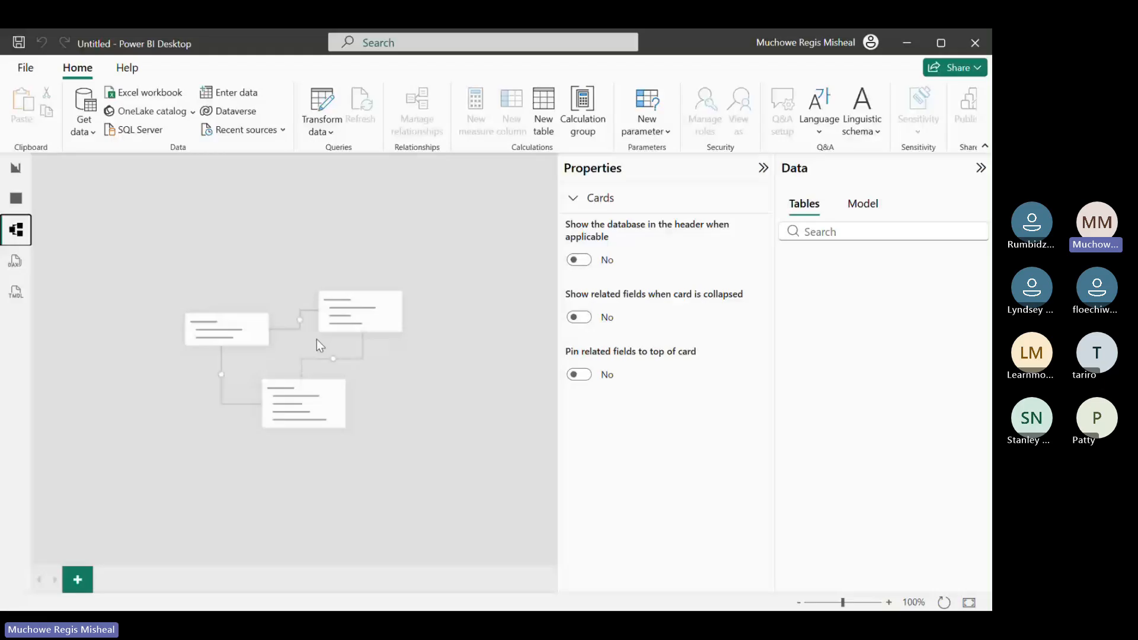
{"action": "left_click", "coordinate": [12, 266]}
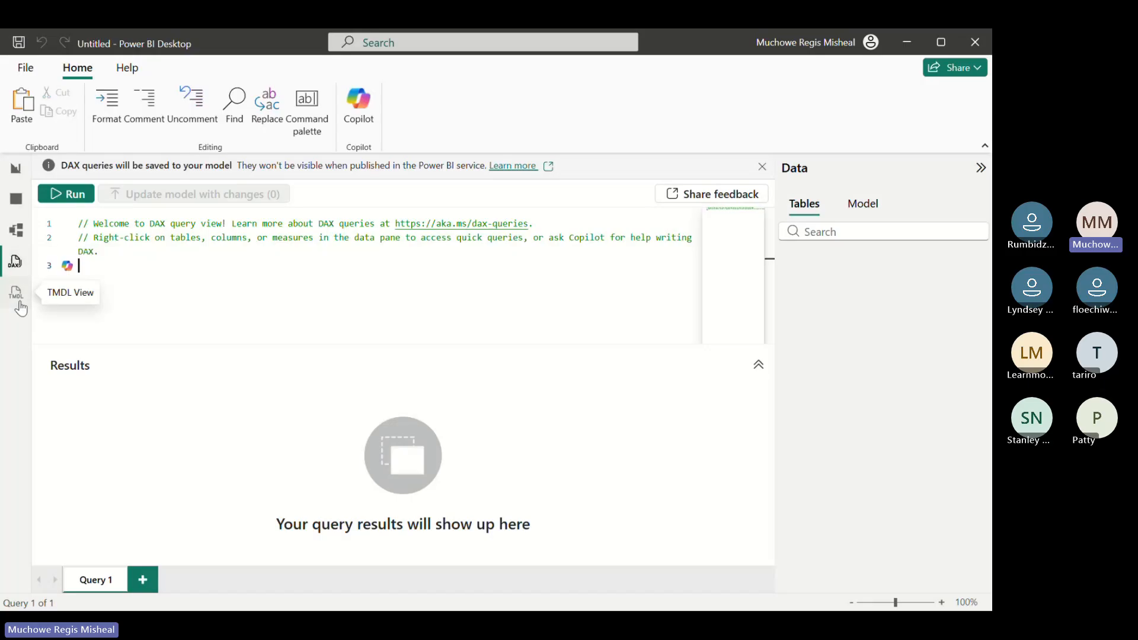
{"action": "left_click", "coordinate": [16, 293]}
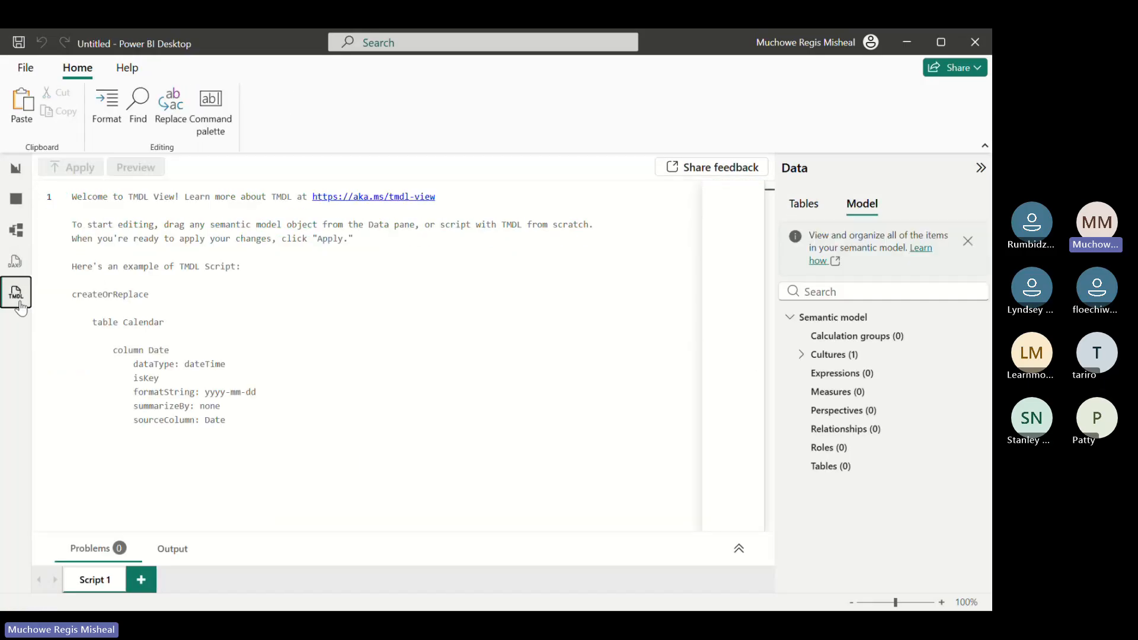
{"action": "left_click", "coordinate": [15, 170]}
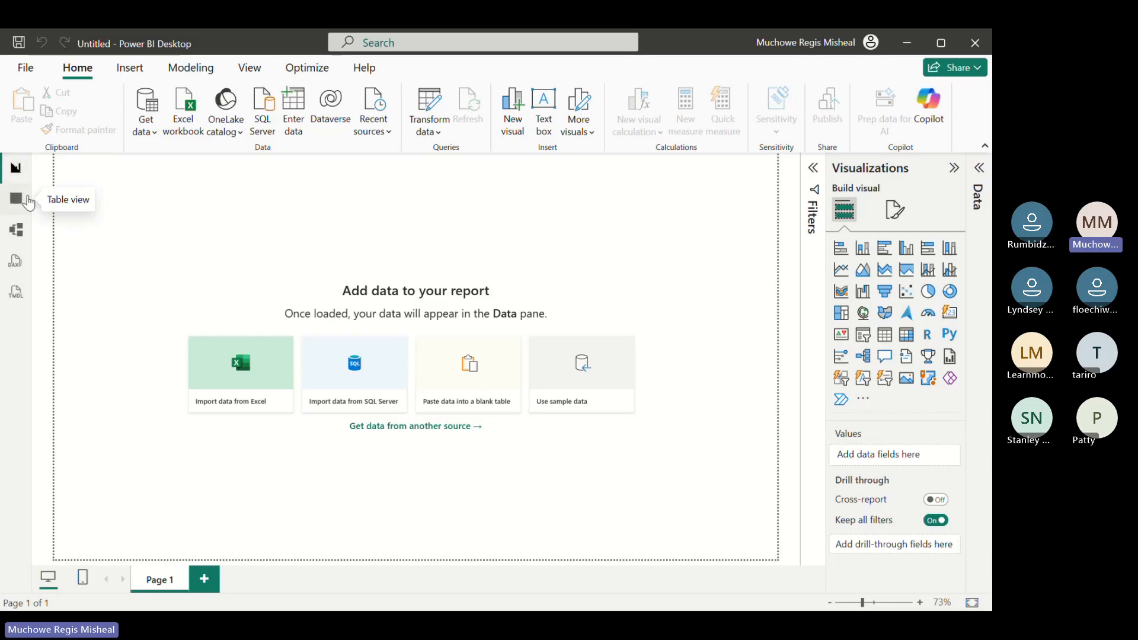
{"action": "left_click", "coordinate": [26, 201]}
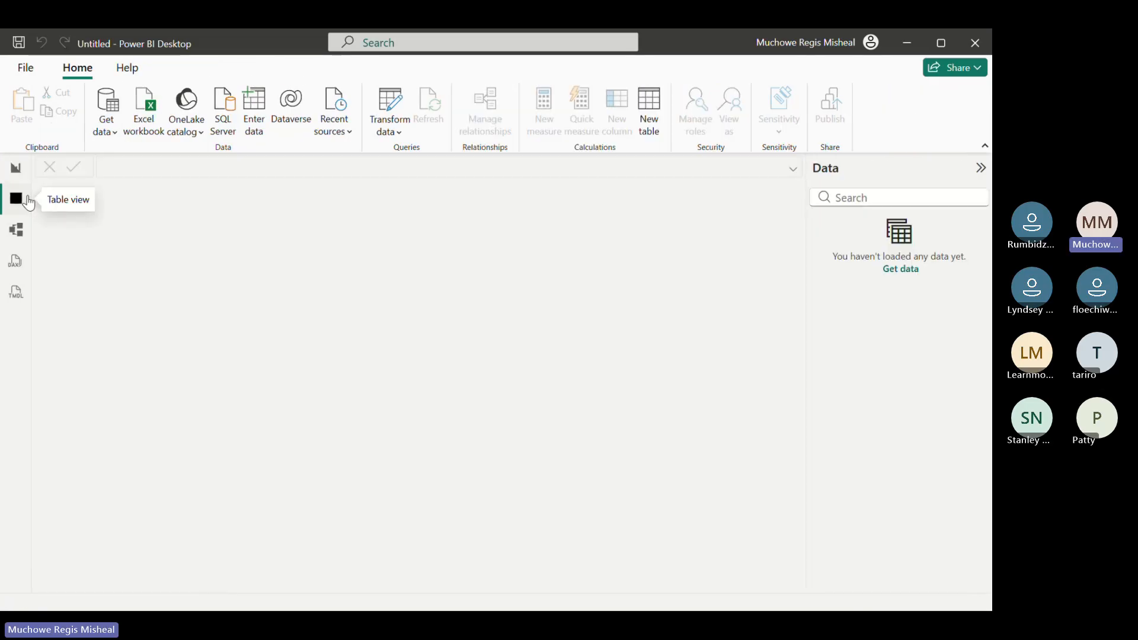
{"action": "left_click", "coordinate": [16, 168]}
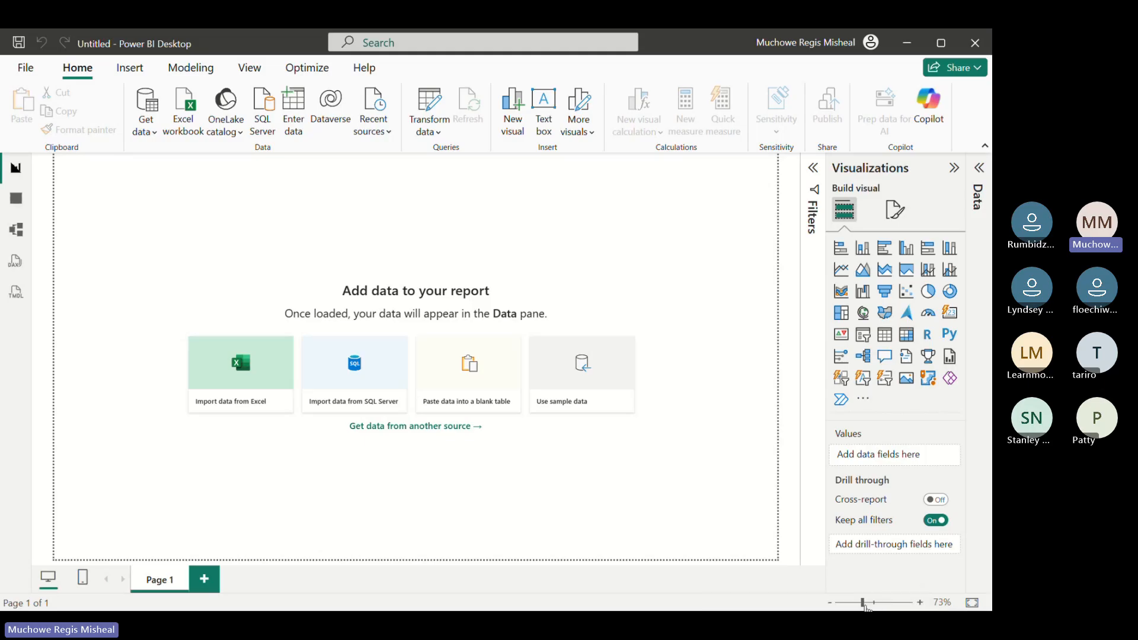
{"action": "left_click_drag", "start_coordinate": [863, 603], "coordinate": [864, 603]}
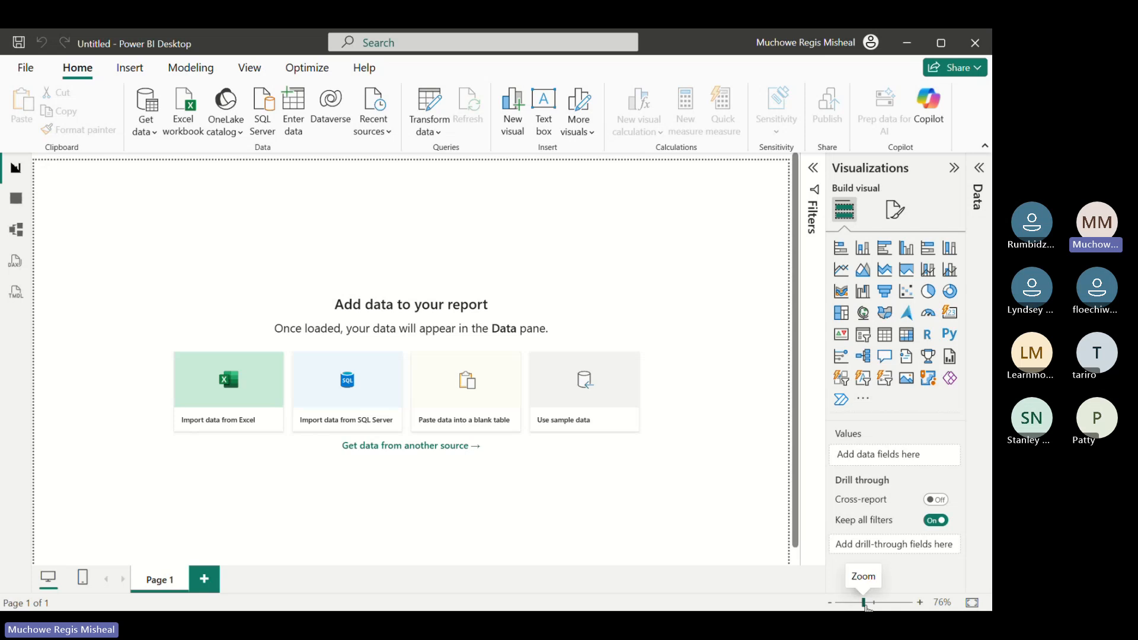
{"action": "left_click_drag", "start_coordinate": [865, 606], "coordinate": [866, 605]}
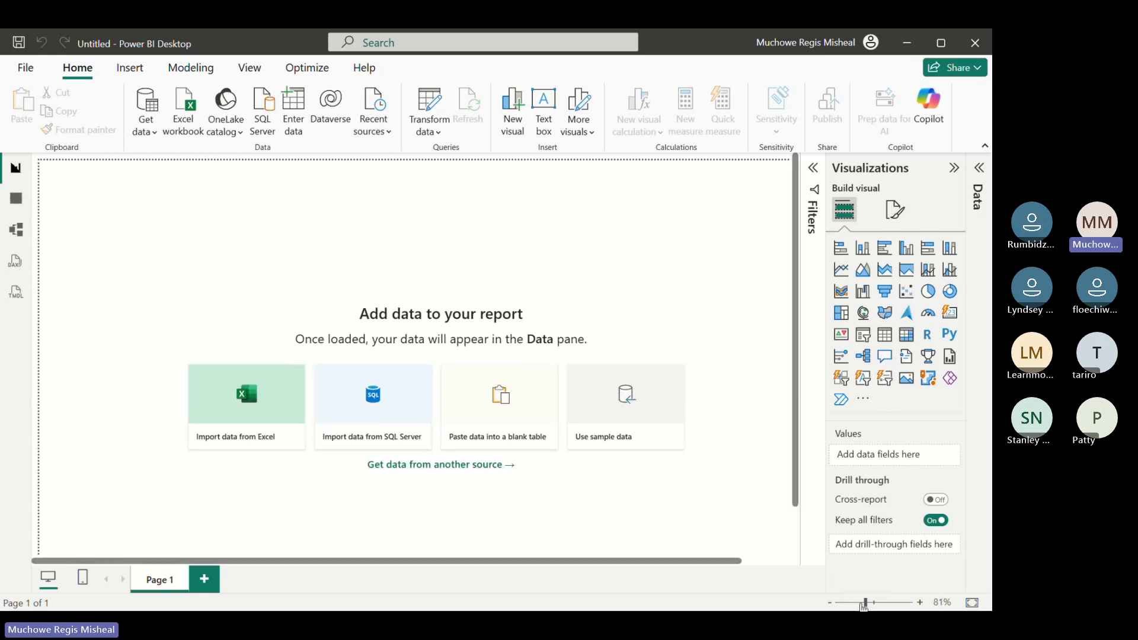
{"action": "left_click", "coordinate": [862, 603]}
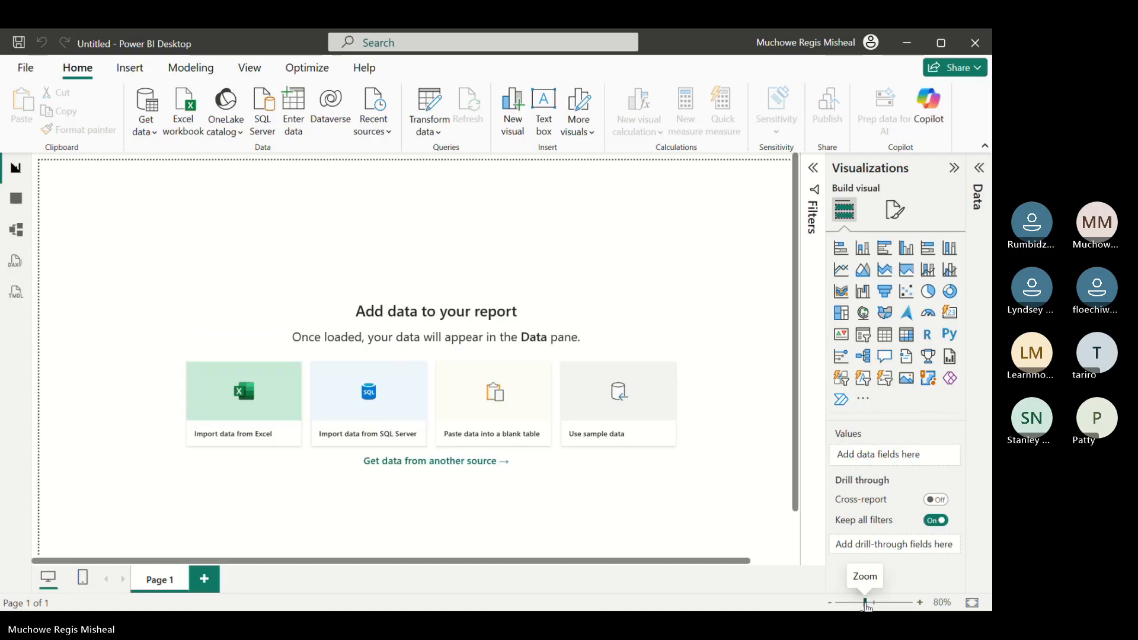
{"action": "left_click", "coordinate": [863, 604]}
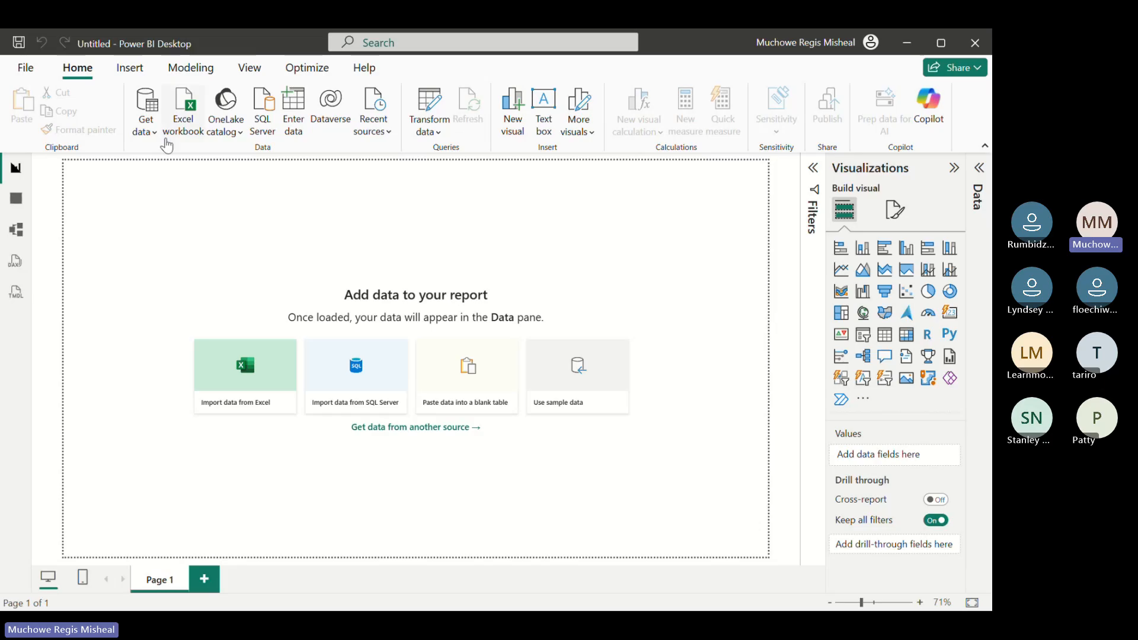
{"action": "left_click", "coordinate": [147, 133]}
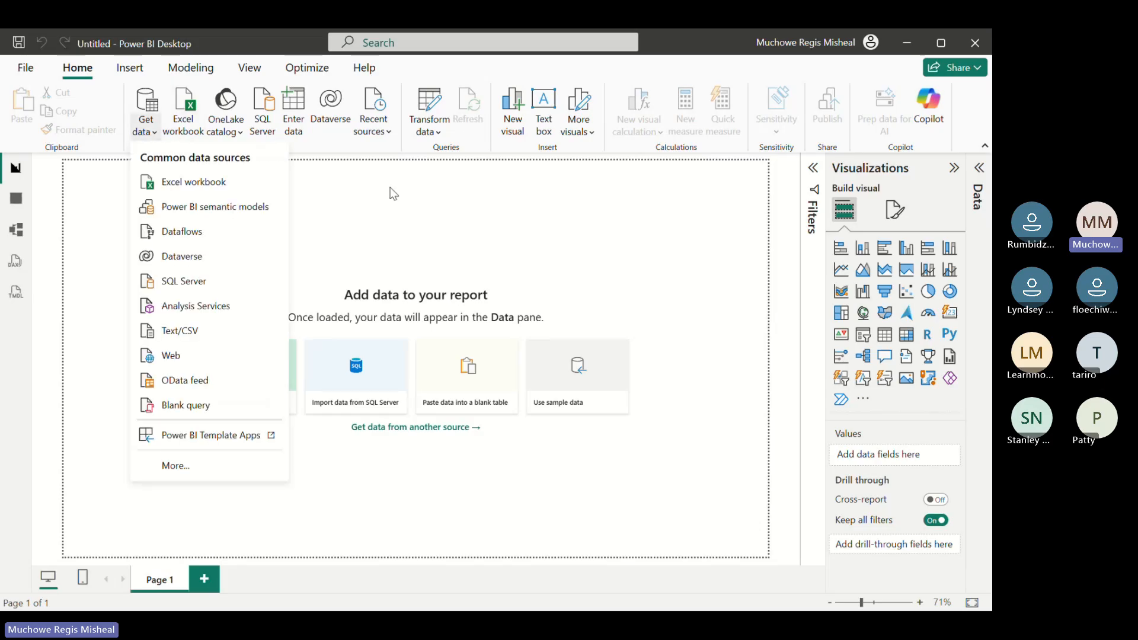
{"action": "left_click", "coordinate": [320, 219]}
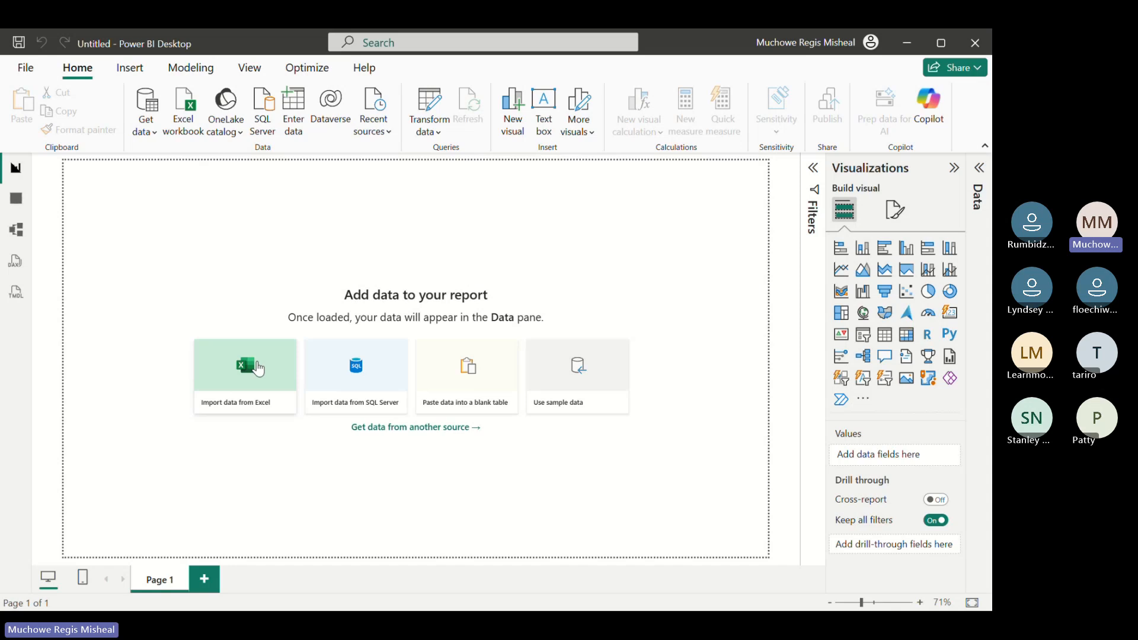
Load Table1 from the Excel workbook HR_Dashboard_Dataset_PROCESSED into the report
{"action": "left_click", "coordinate": [258, 368]}
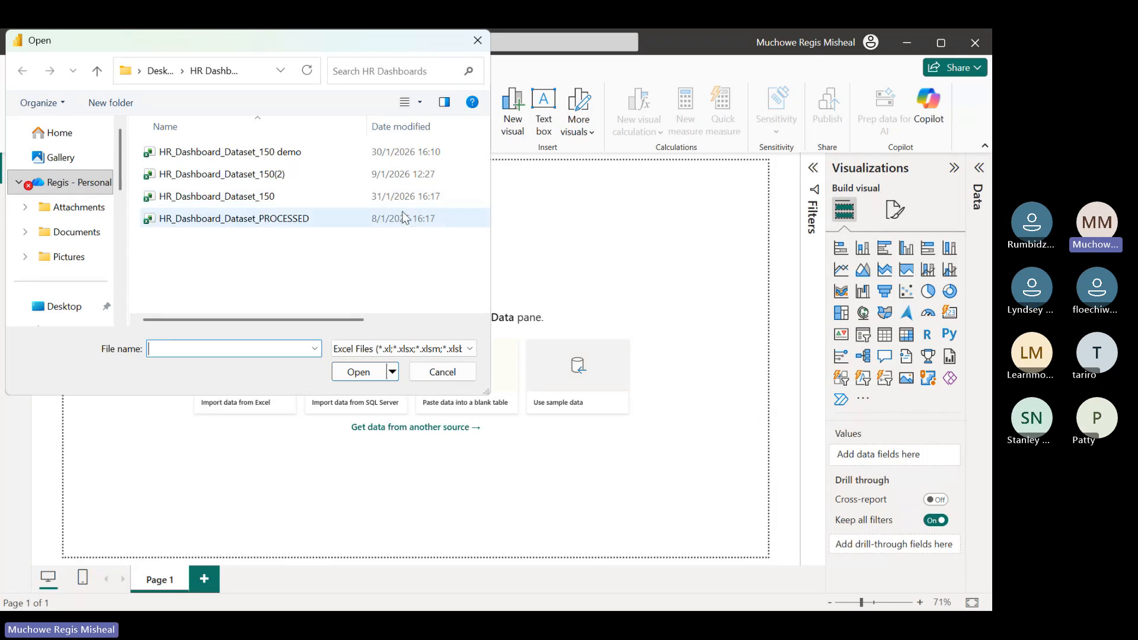
{"action": "left_click", "coordinate": [340, 221]}
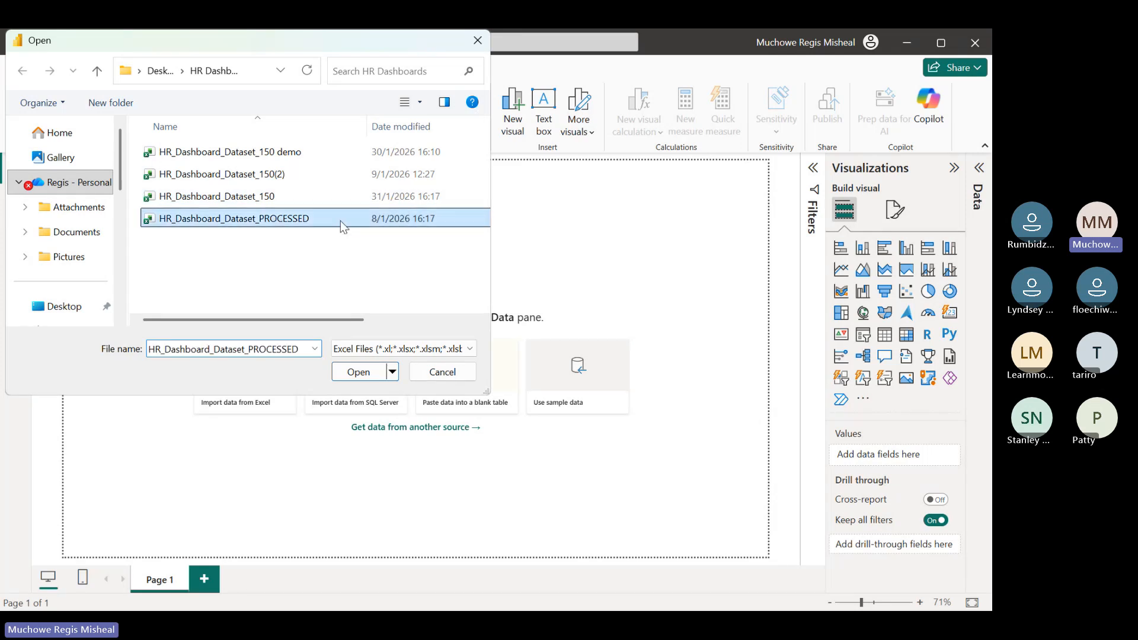
{"action": "left_click", "coordinate": [358, 372]}
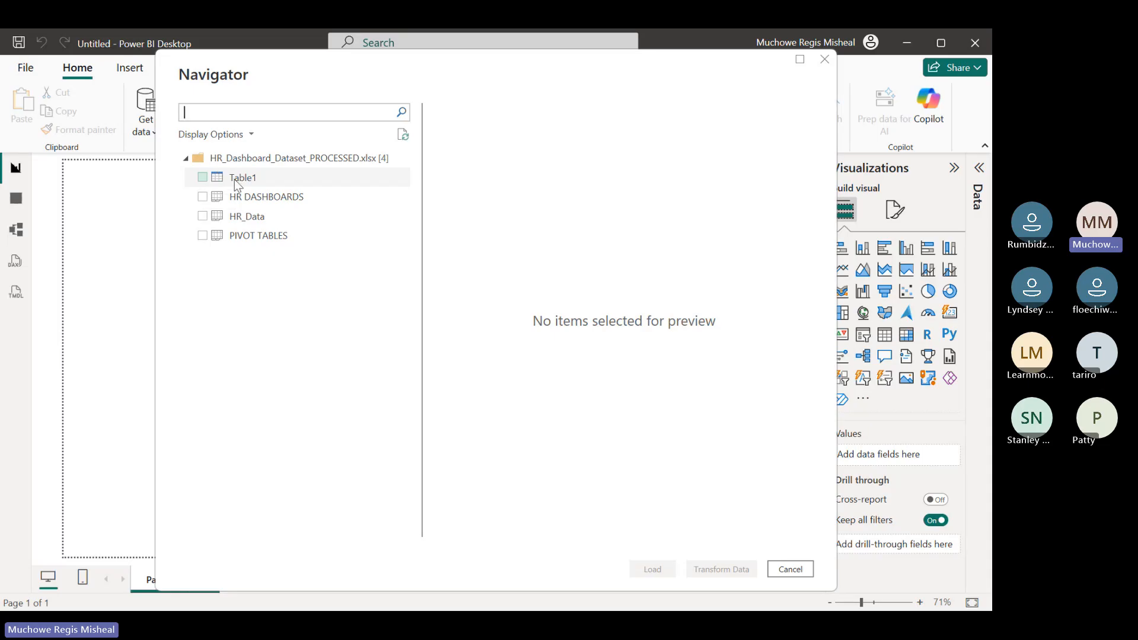
{"action": "left_click", "coordinate": [202, 177]}
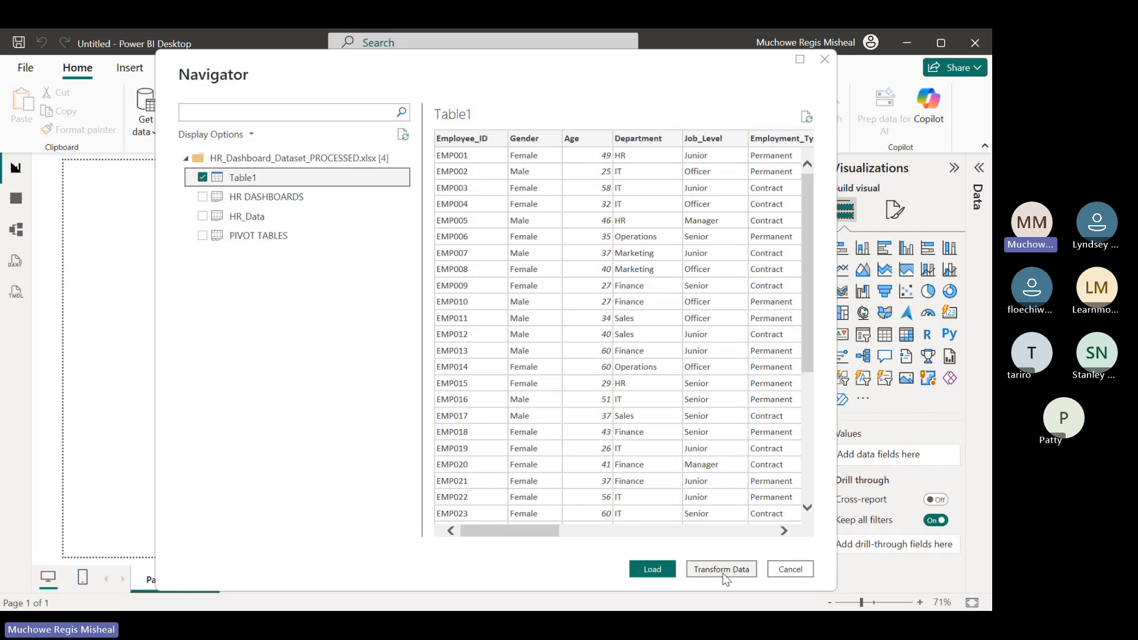
{"action": "left_click", "coordinate": [652, 570]}
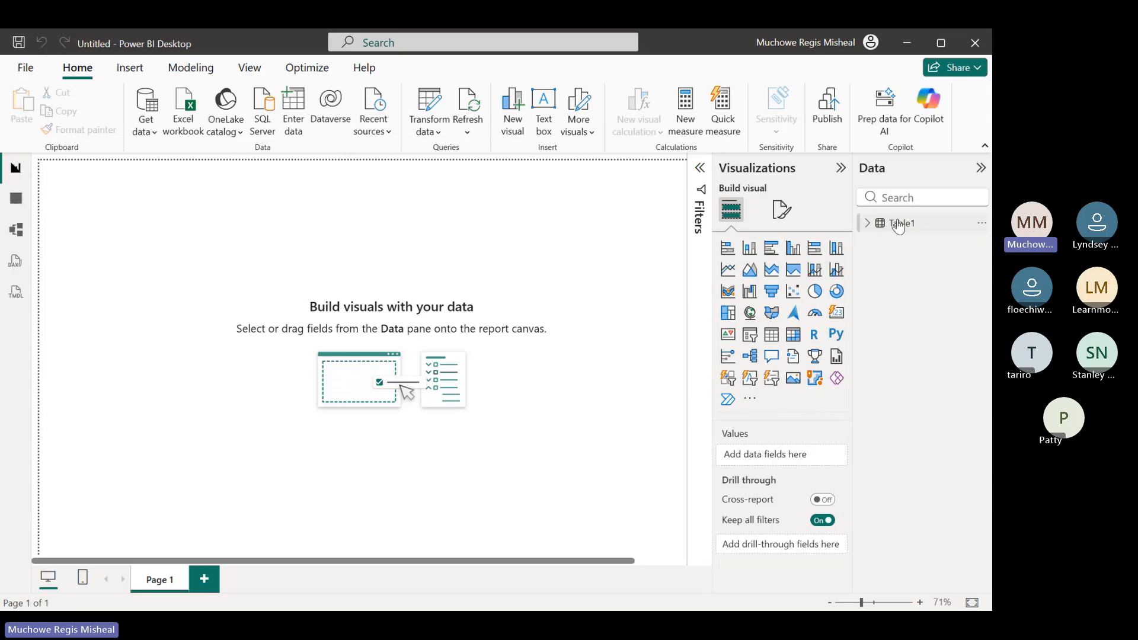
Add a clustered column chart with Table1's Department field on the X-axis and the count of Department on the Y-axis
{"action": "mouse_move", "coordinate": [900, 225]}
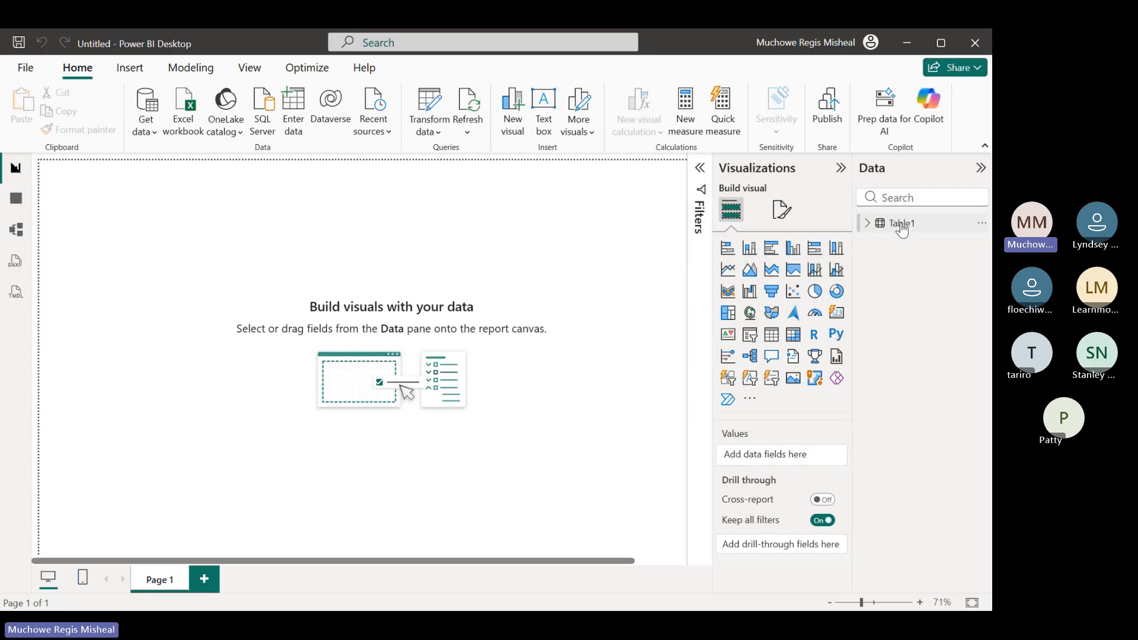
{"action": "left_click", "coordinate": [867, 229]}
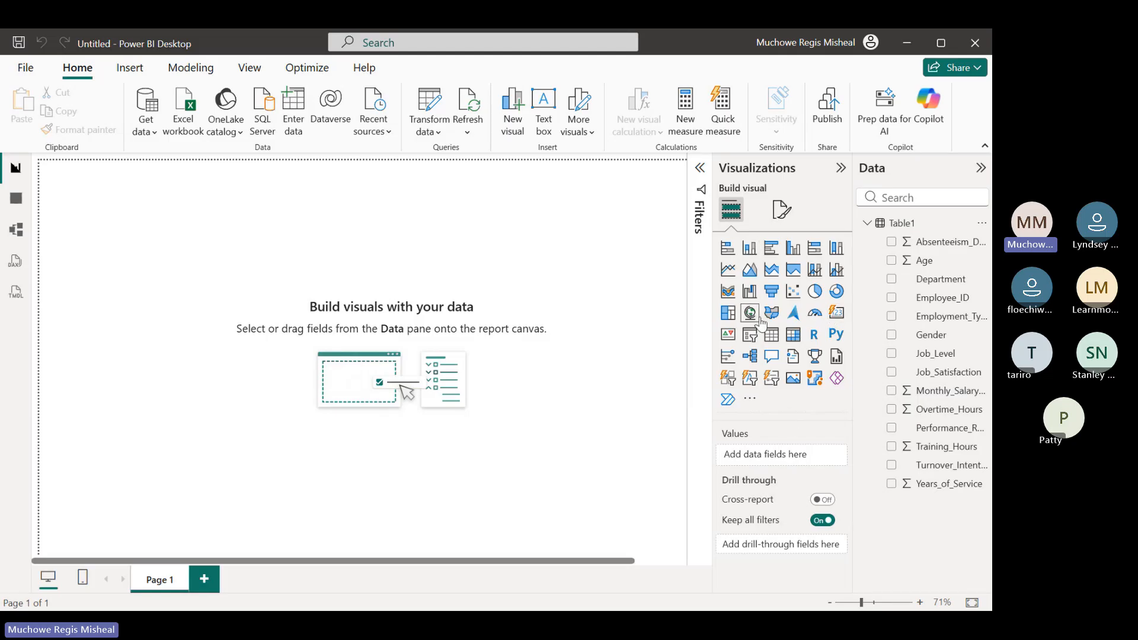
{"action": "left_click", "coordinate": [795, 253]}
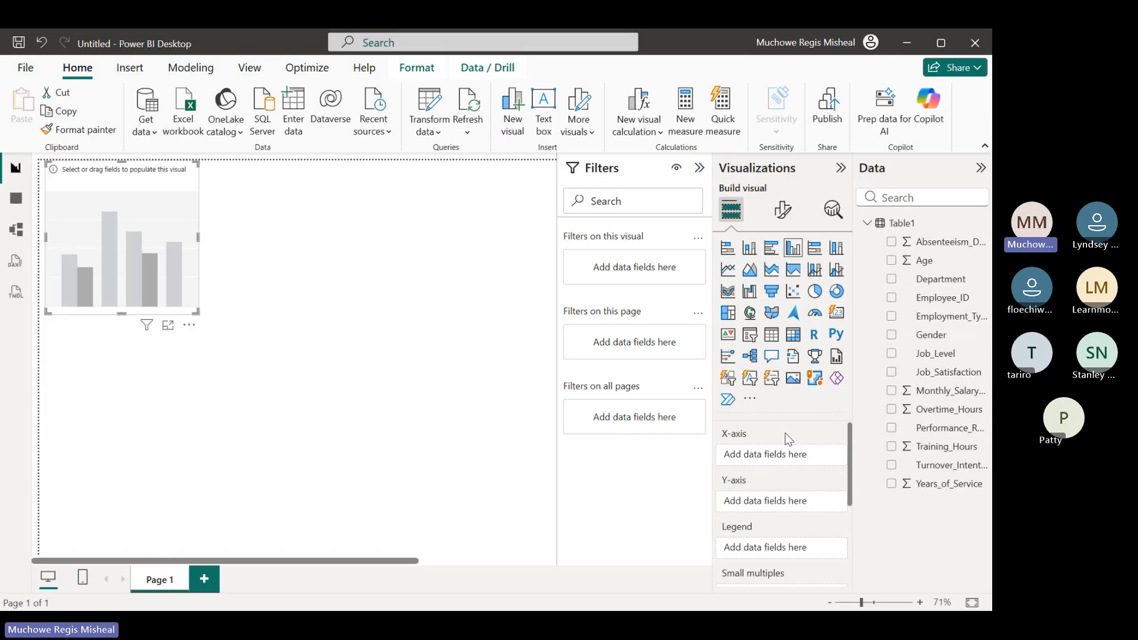
{"action": "left_click", "coordinate": [891, 278]}
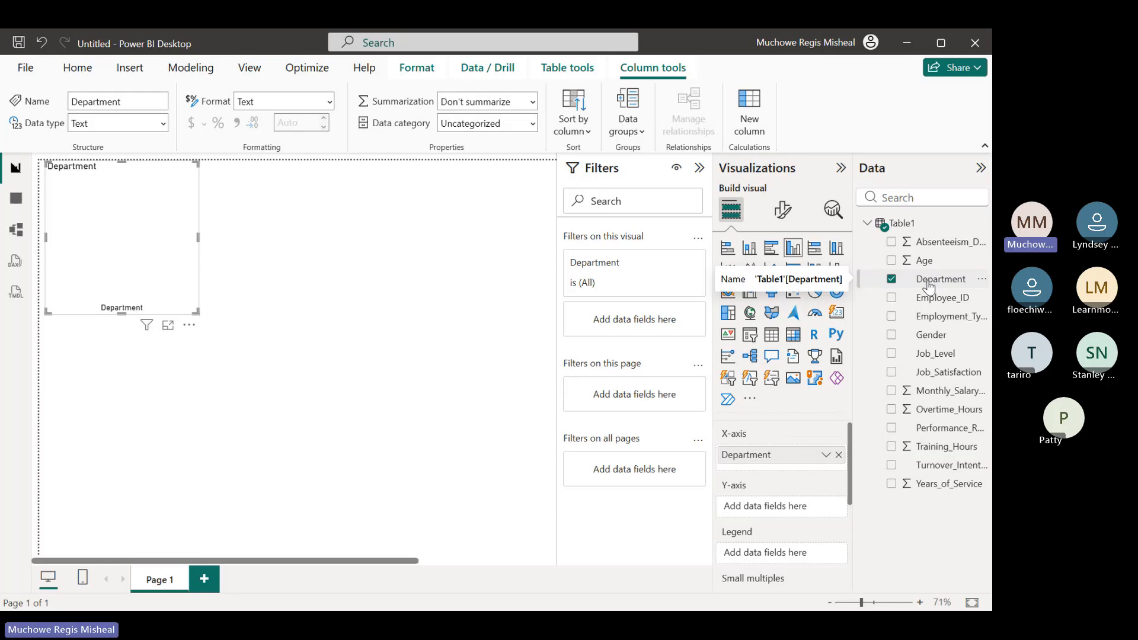
{"action": "left_click_drag", "start_coordinate": [929, 287], "coordinate": [783, 515]}
{"action": "left_click_drag", "start_coordinate": [942, 286], "coordinate": [796, 510]}
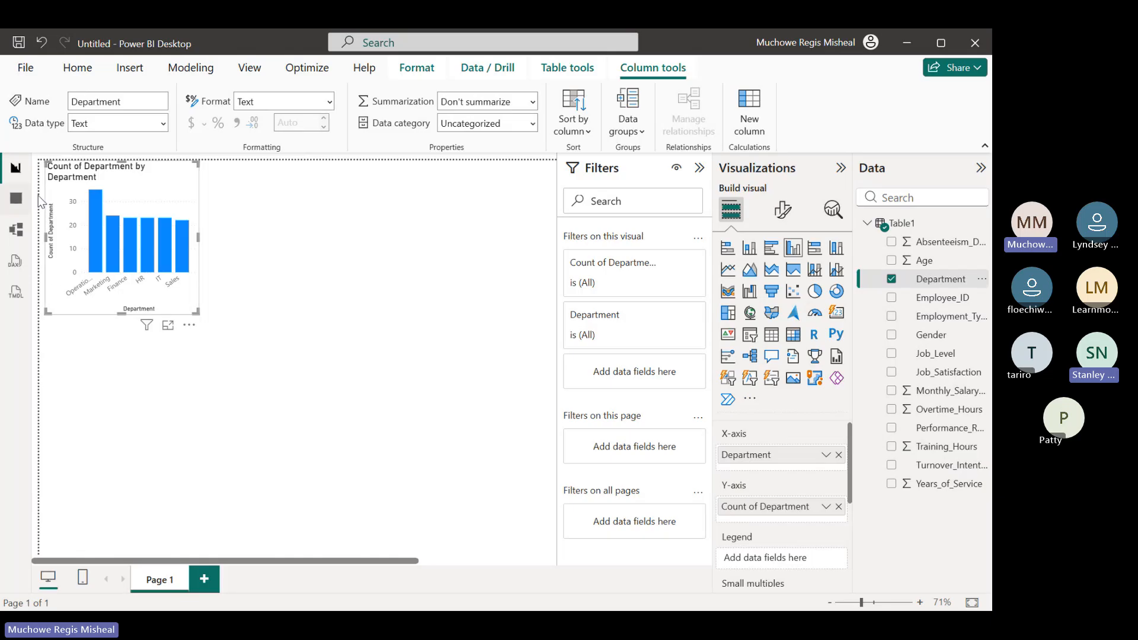
Turn off the X-axis title of the department column chart
{"action": "mouse_move", "coordinate": [117, 274]}
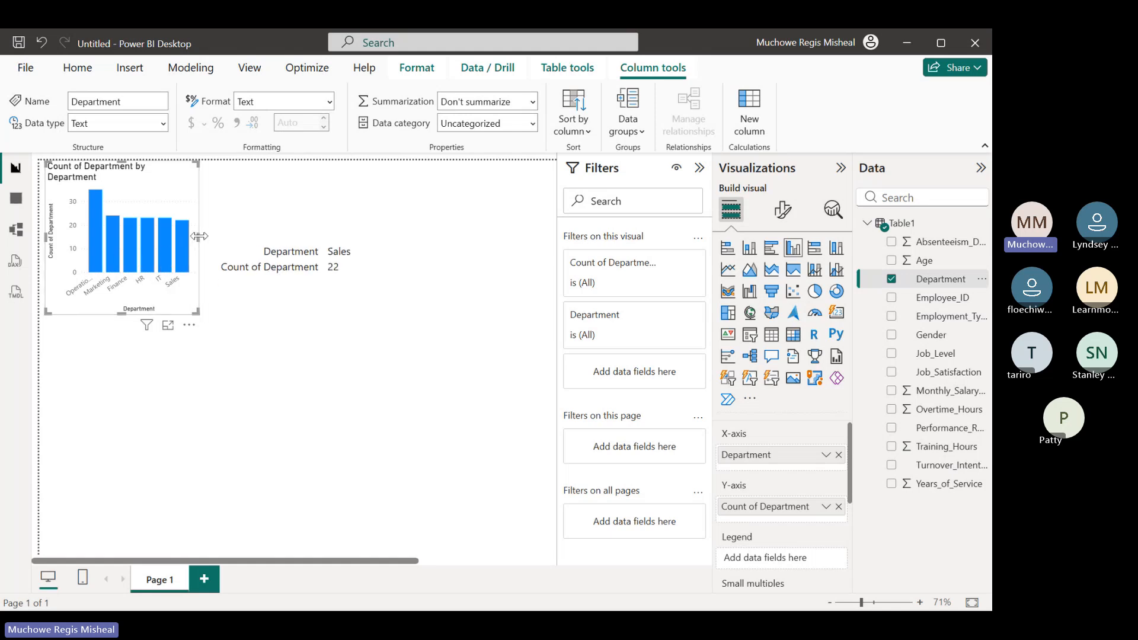
{"action": "mouse_move", "coordinate": [151, 265]}
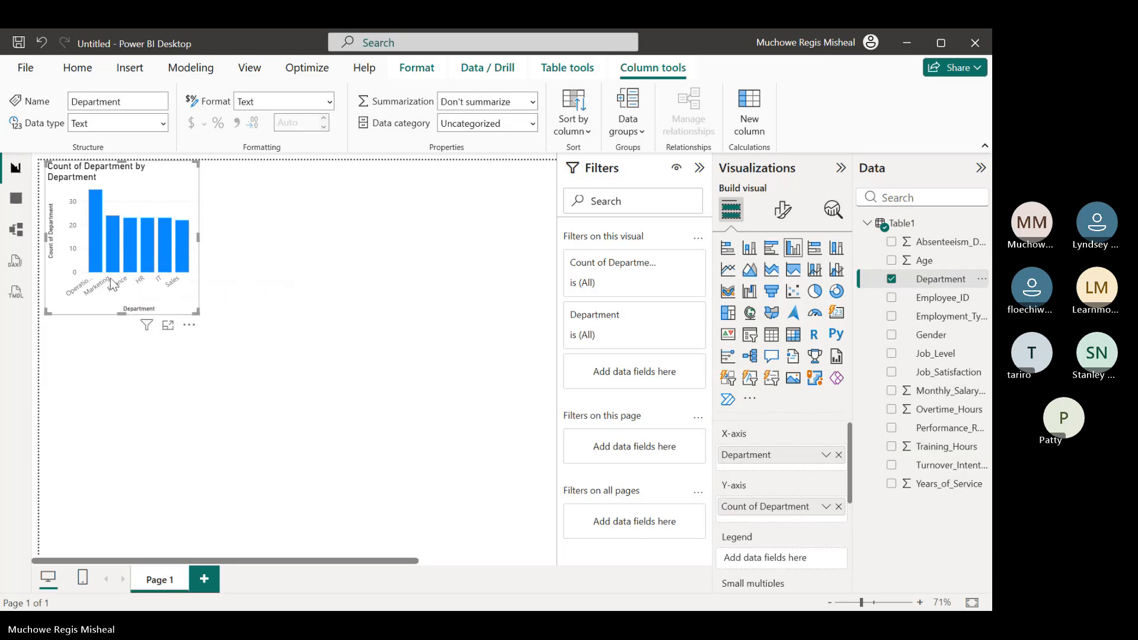
{"action": "mouse_move", "coordinate": [98, 228]}
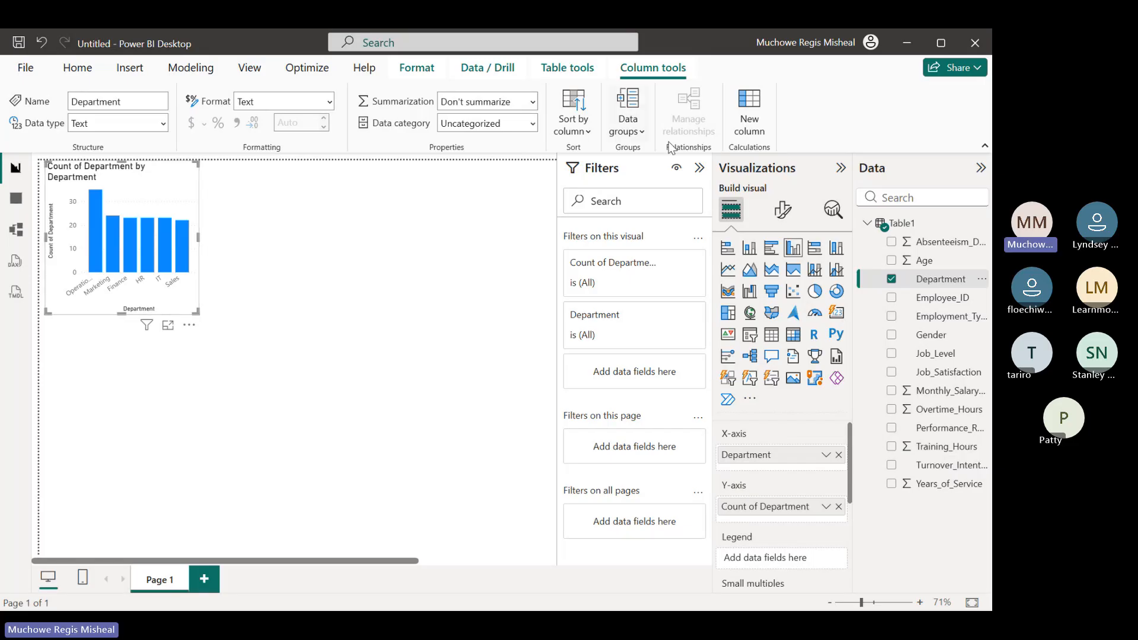
{"action": "left_click", "coordinate": [783, 212]}
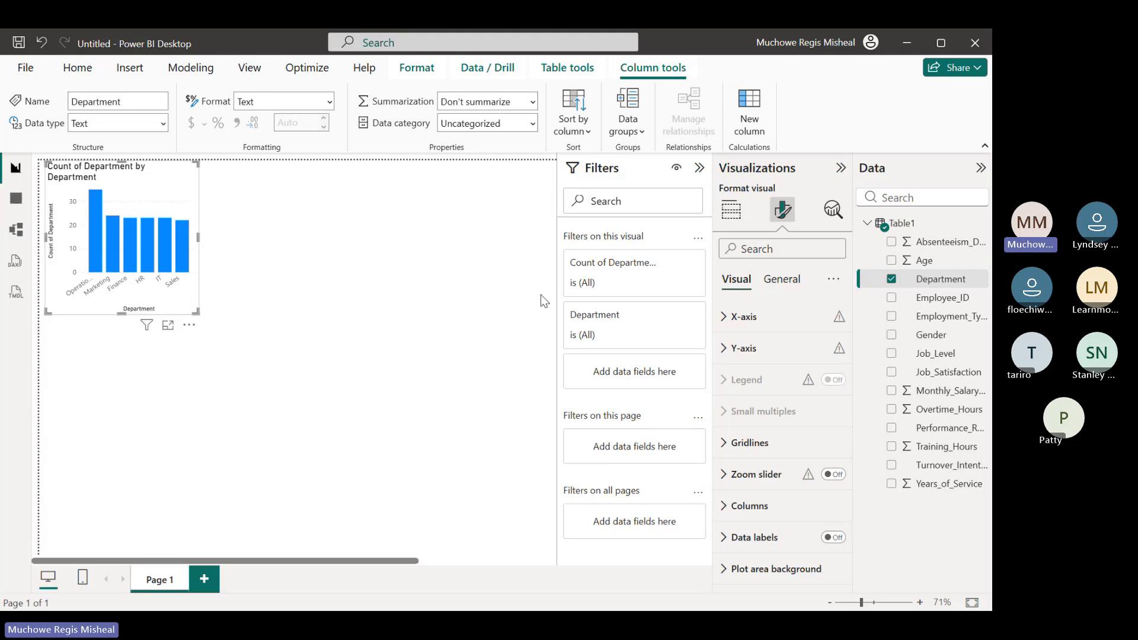
{"action": "left_click", "coordinate": [729, 320]}
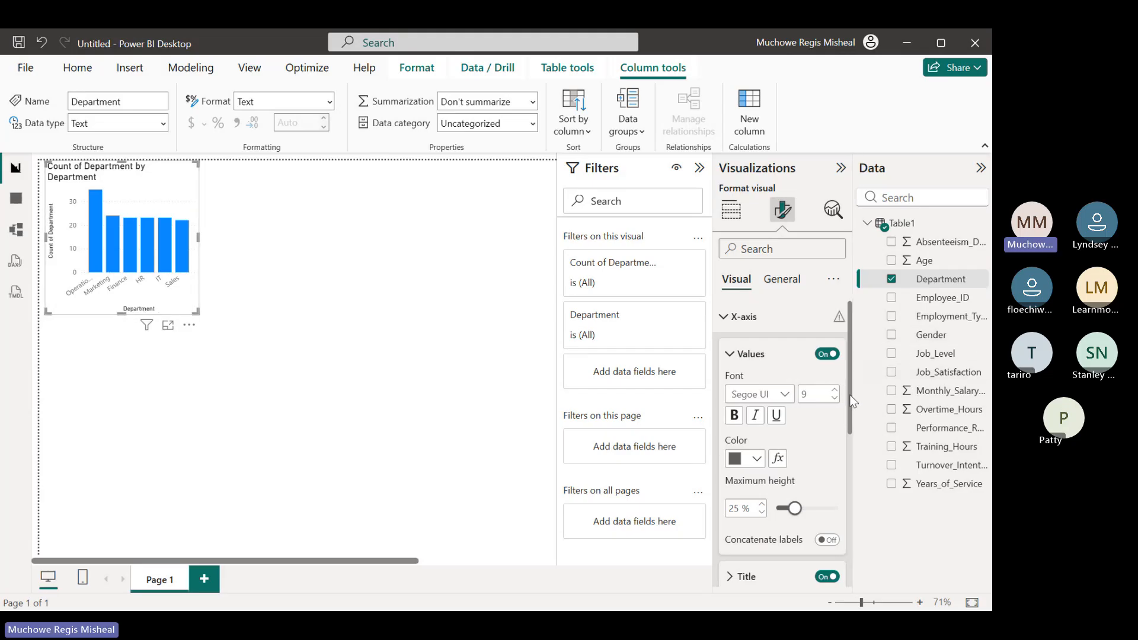
{"action": "left_click_drag", "start_coordinate": [854, 401], "coordinate": [859, 474]}
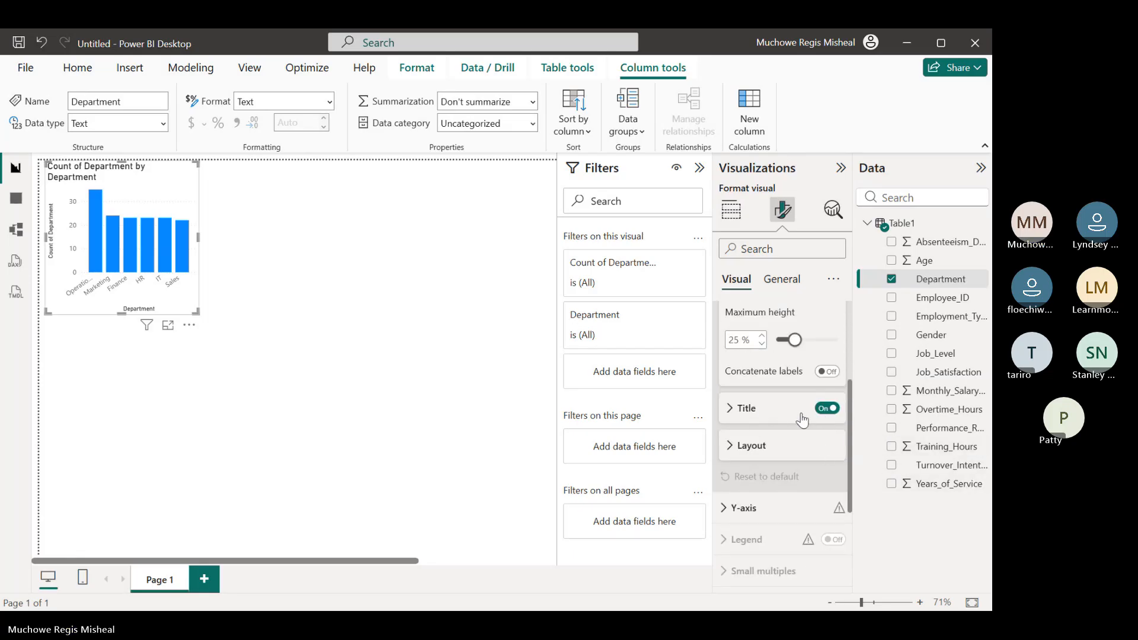
{"action": "left_click", "coordinate": [827, 414]}
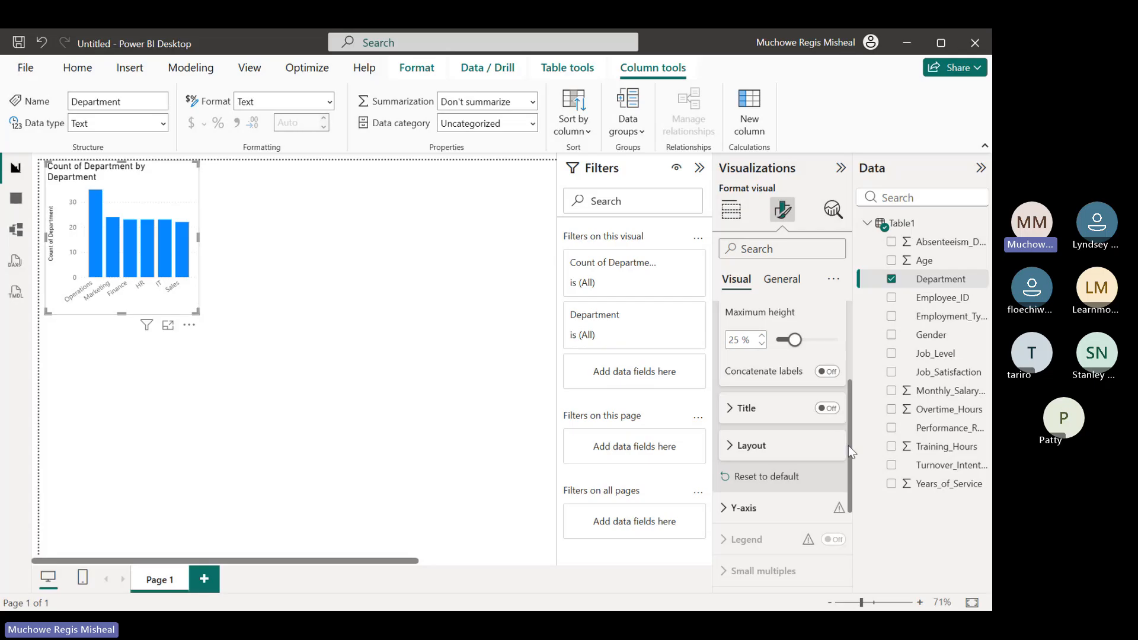
{"action": "left_click_drag", "start_coordinate": [848, 445], "coordinate": [854, 350]}
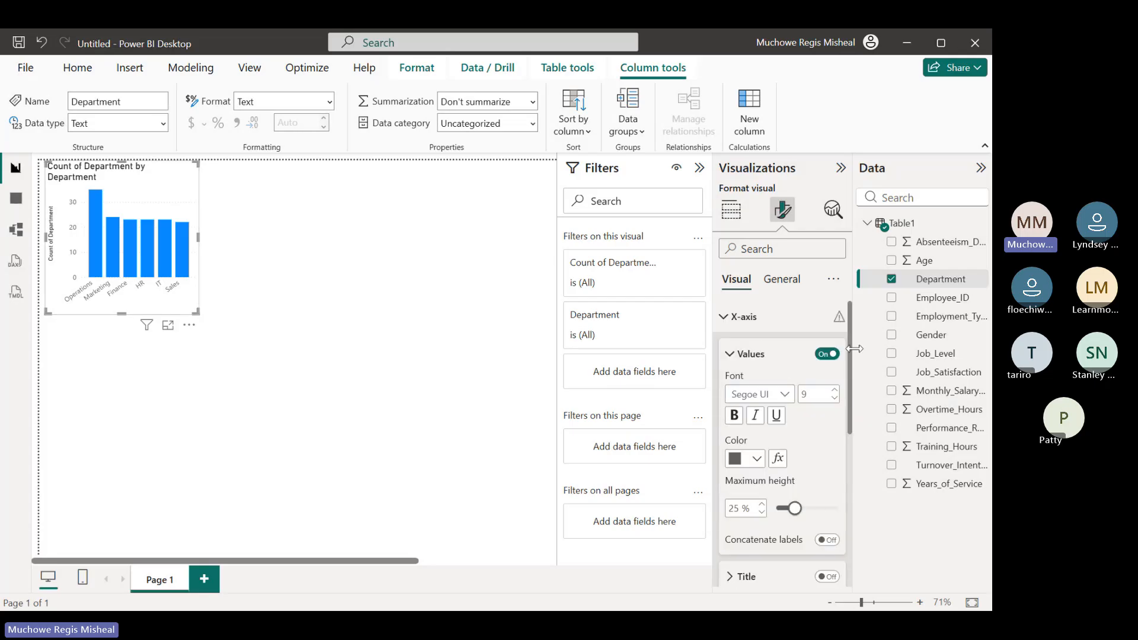
{"action": "left_click", "coordinate": [723, 321]}
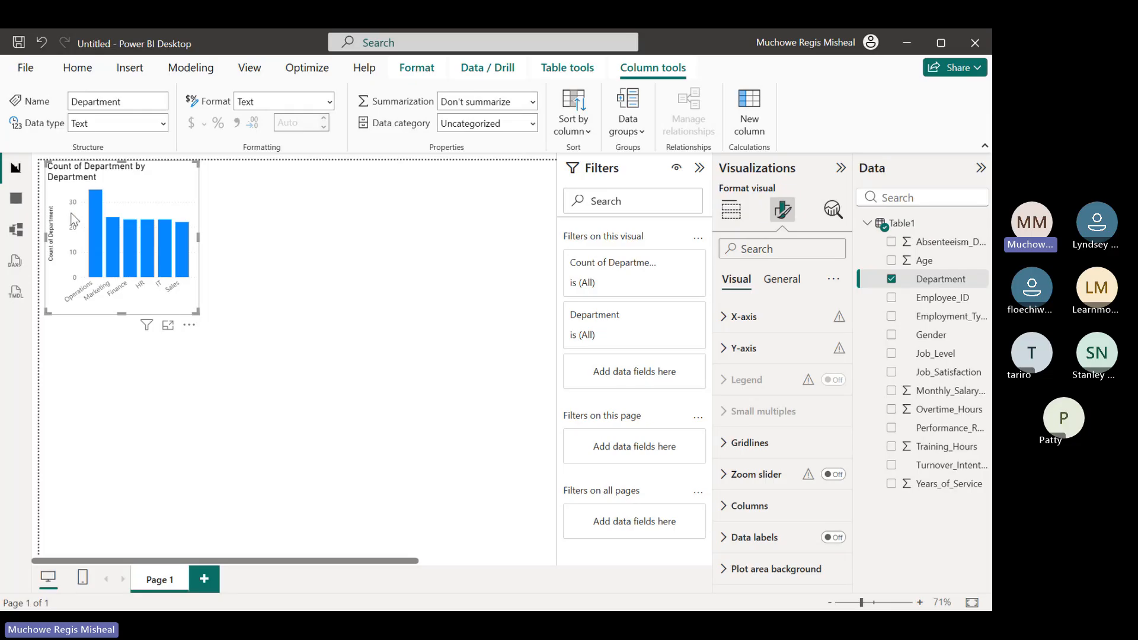
Turn off the Y-axis values and the Y-axis title of the department column chart
{"action": "left_click", "coordinate": [723, 358]}
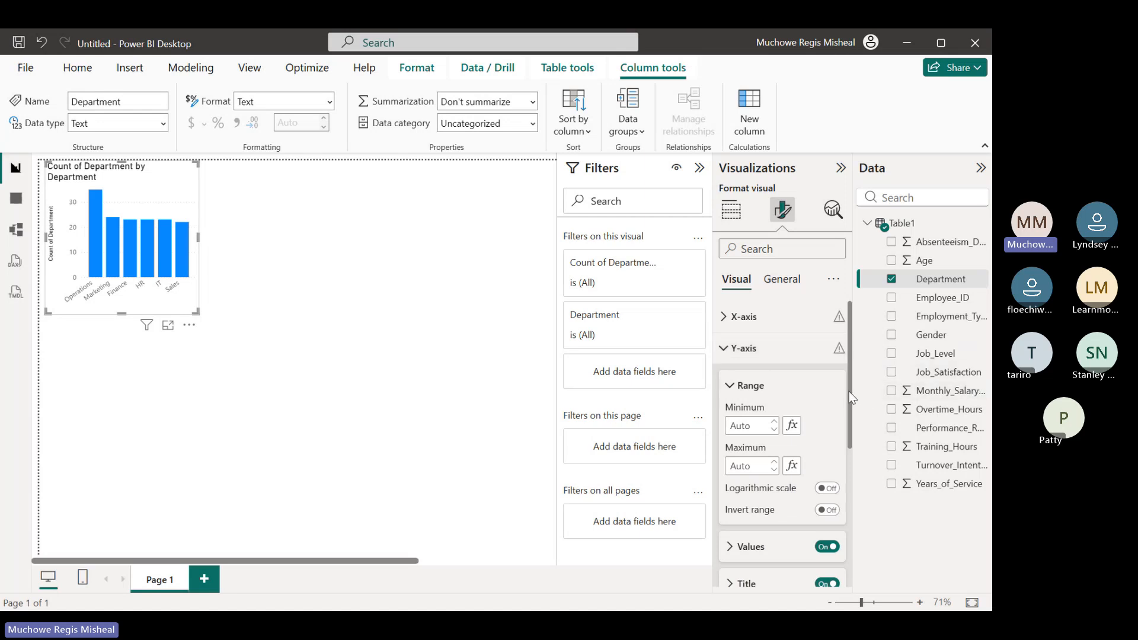
{"action": "scroll", "coordinate": [844, 432], "scroll_direction": "down", "scroll_amount": 2}
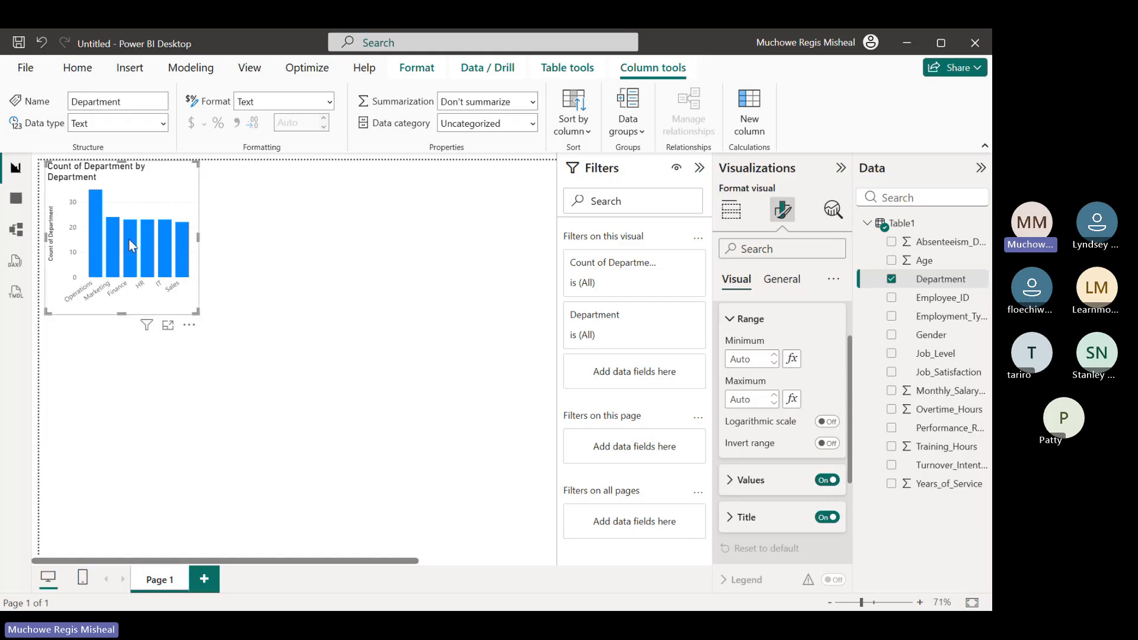
{"action": "left_click", "coordinate": [828, 481]}
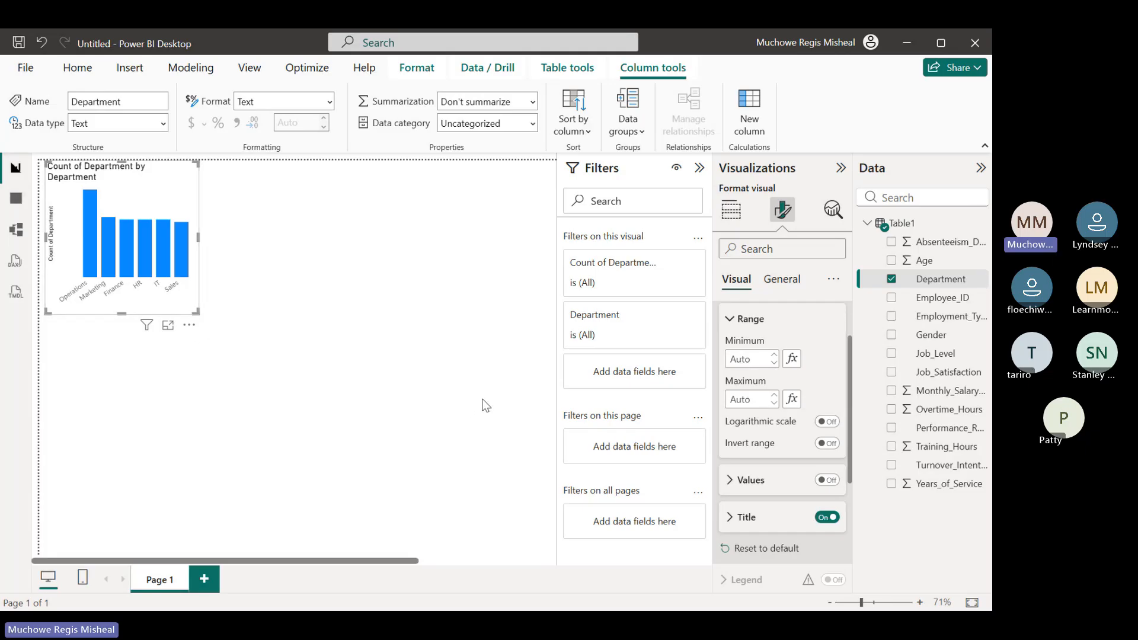
{"action": "left_click", "coordinate": [824, 521]}
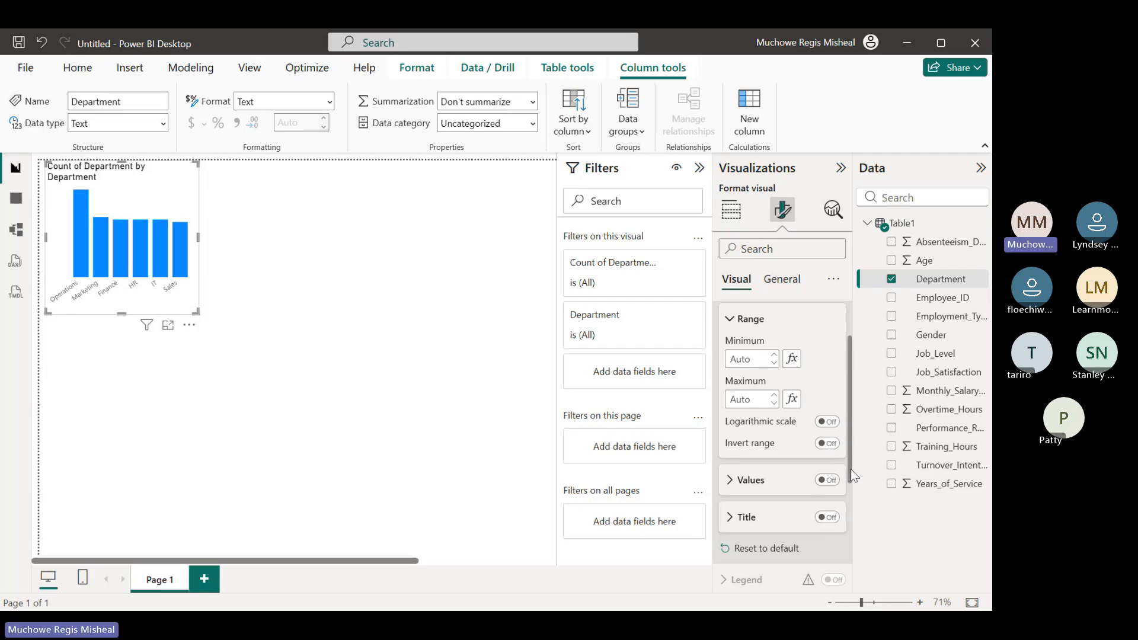
{"action": "left_click_drag", "start_coordinate": [851, 467], "coordinate": [855, 423]}
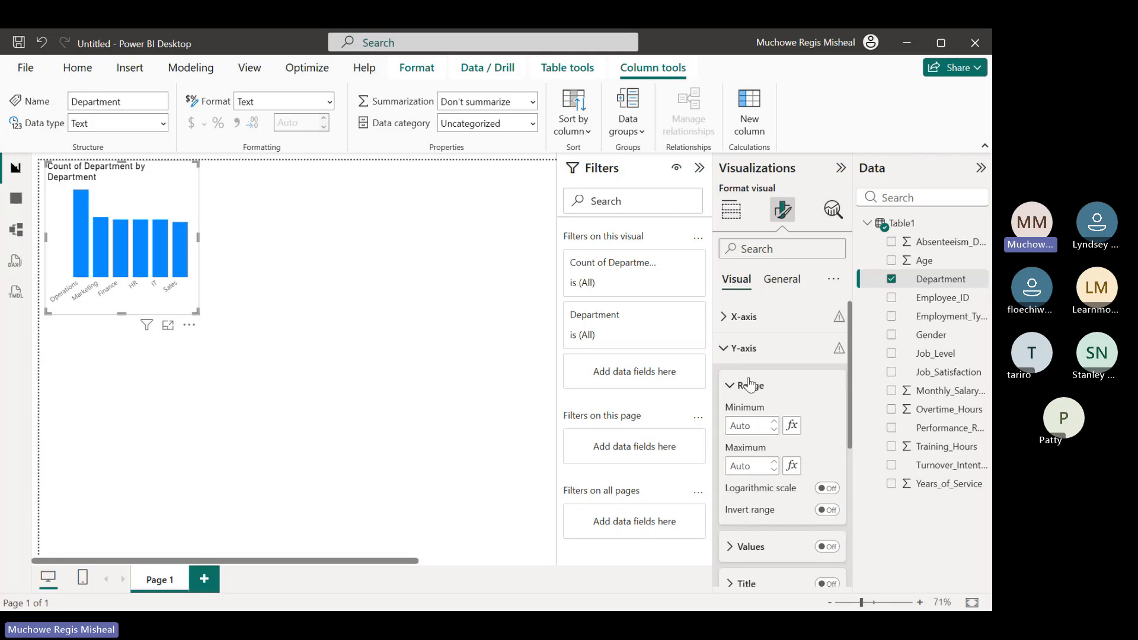
{"action": "left_click", "coordinate": [723, 349]}
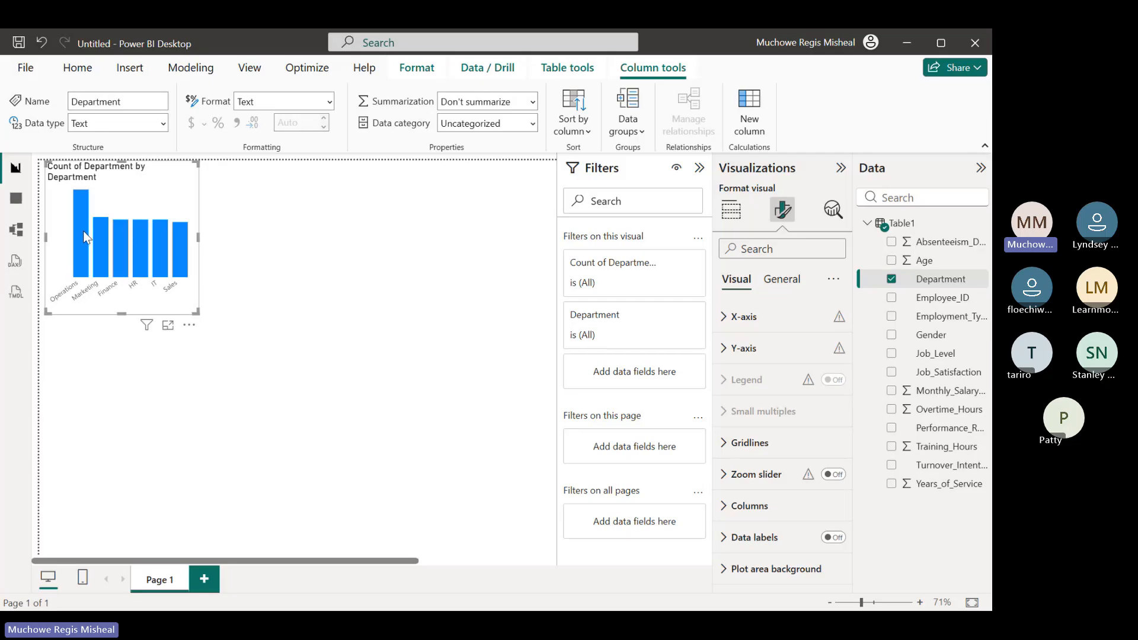
Turn on data labels for the columns of the department chart
{"action": "mouse_move", "coordinate": [85, 266]}
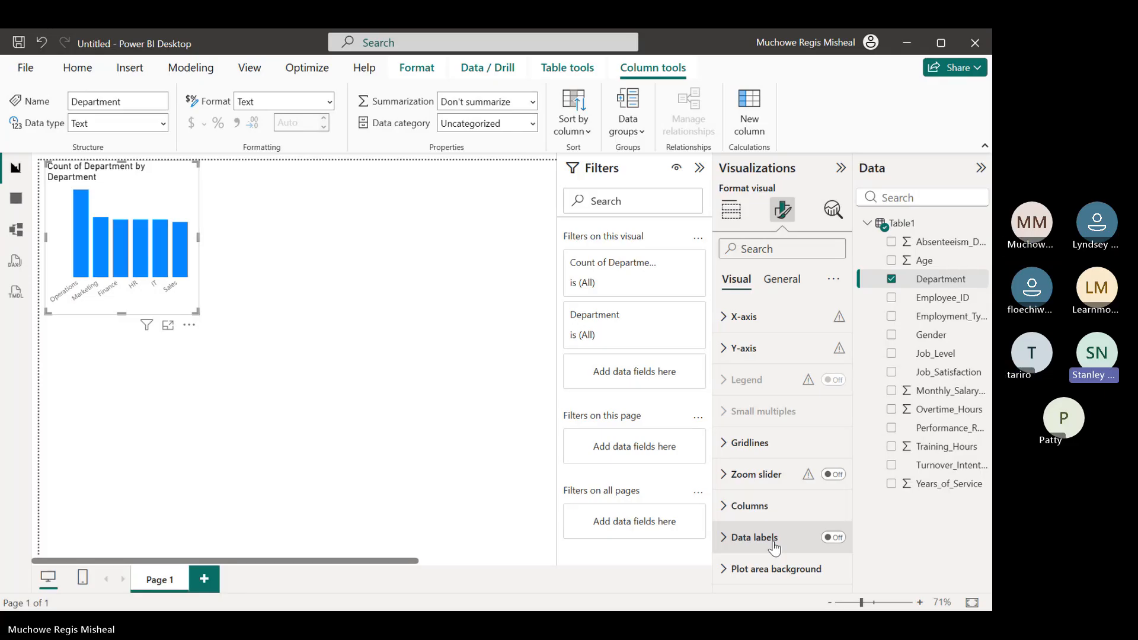
{"action": "left_click", "coordinate": [839, 542]}
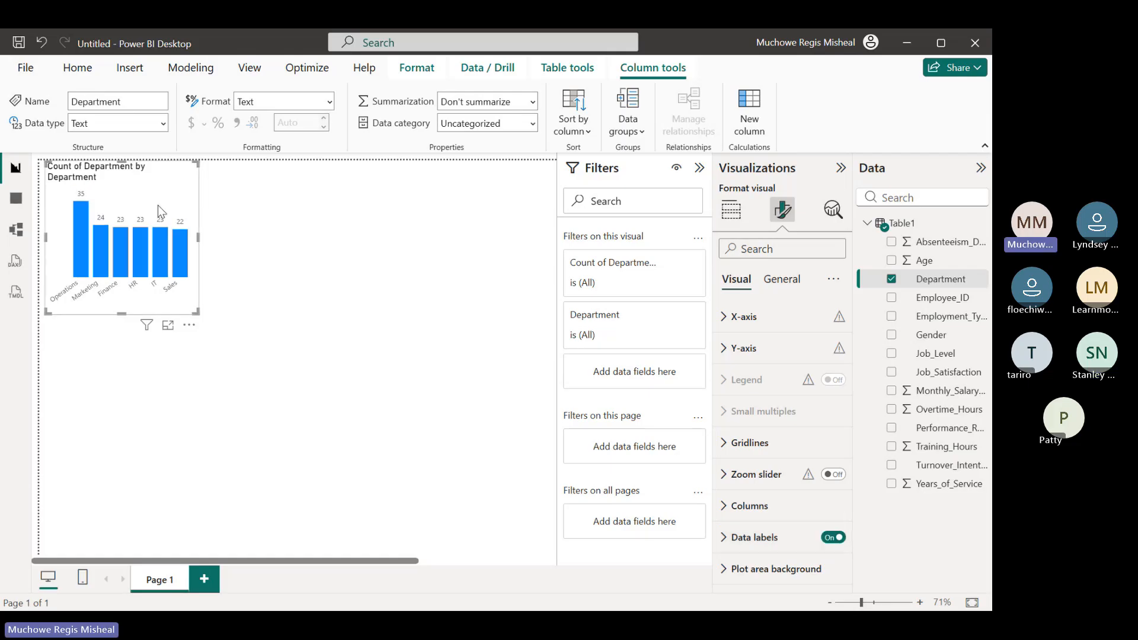
{"action": "mouse_move", "coordinate": [182, 259]}
Replace the column chart's title text with "Department"
{"action": "left_click", "coordinate": [791, 285]}
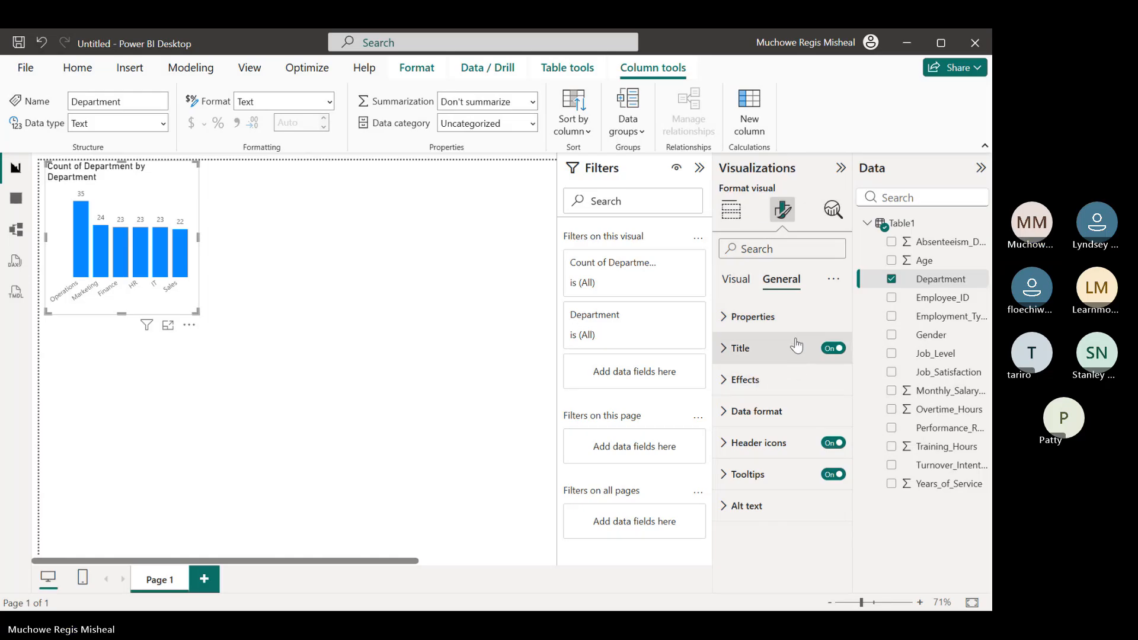
{"action": "left_click", "coordinate": [725, 353]}
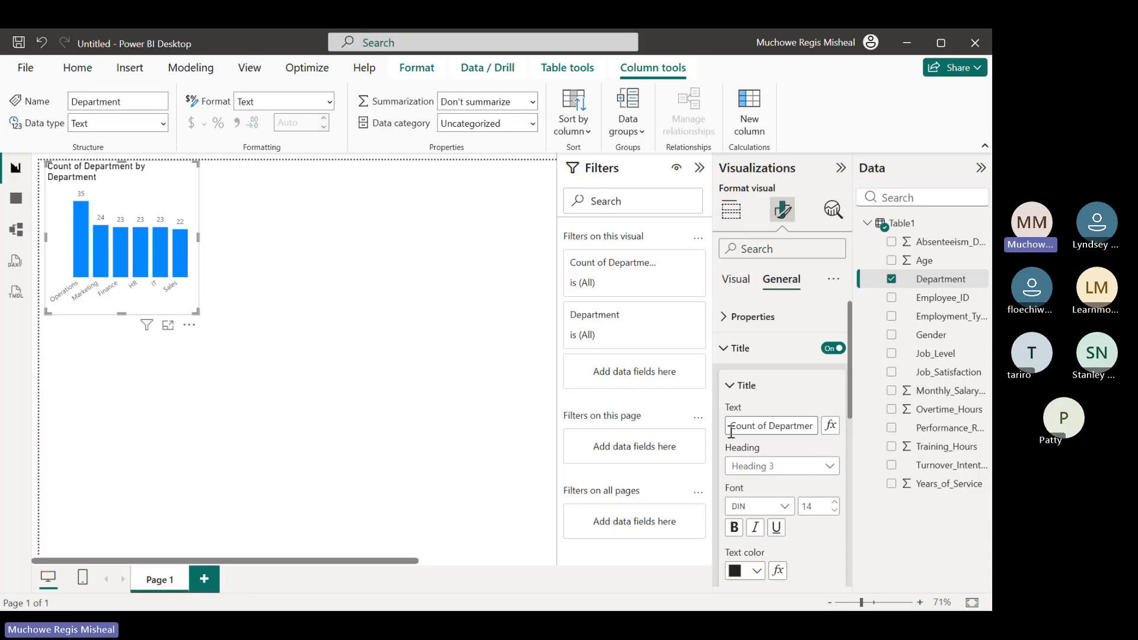
{"action": "left_click", "coordinate": [790, 424]}
{"action": "key", "text": "shift+Left"}
{"action": "key", "text": "shift+Left"}
{"action": "key", "text": "shift+Left"}
{"action": "key", "text": "shift+Left"}
{"action": "key", "text": "shift+Left"}
{"action": "key", "text": "shift+Left"}
{"action": "key", "text": "shift+Left"}
{"action": "key", "text": "shift+Left"}
{"action": "key", "text": "shift+Left"}
{"action": "key", "text": "shift+Left"}
{"action": "key", "text": "shift+Left"}
{"action": "key", "text": "shift+Left"}
{"action": "key", "text": "shift+Left"}
{"action": "key", "text": "BackSpace"}
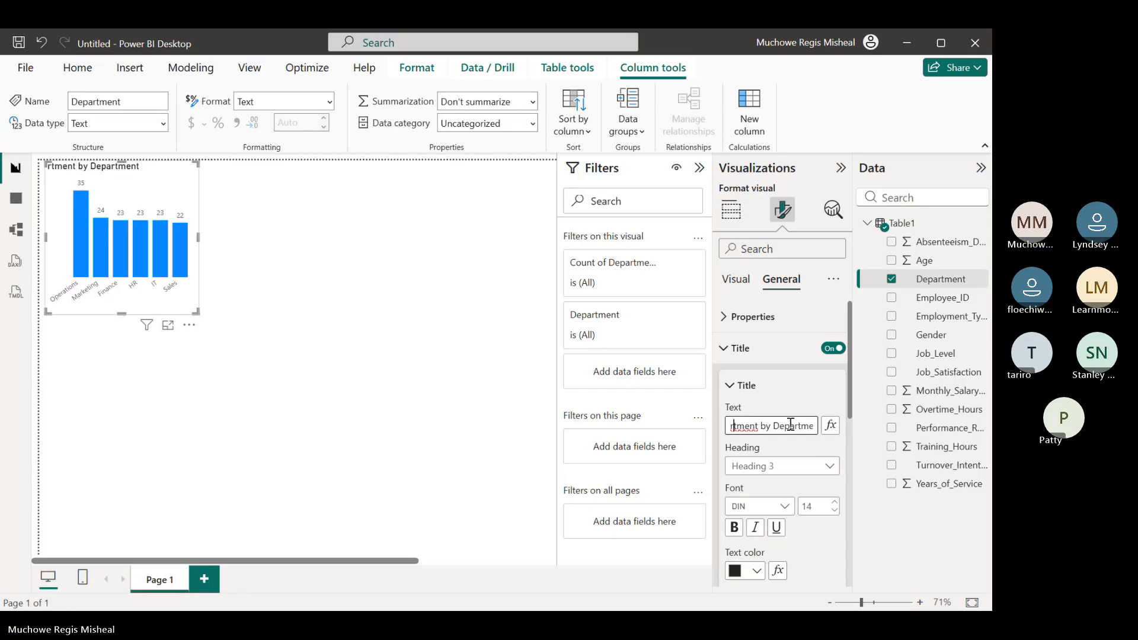
{"action": "key", "text": "End"}
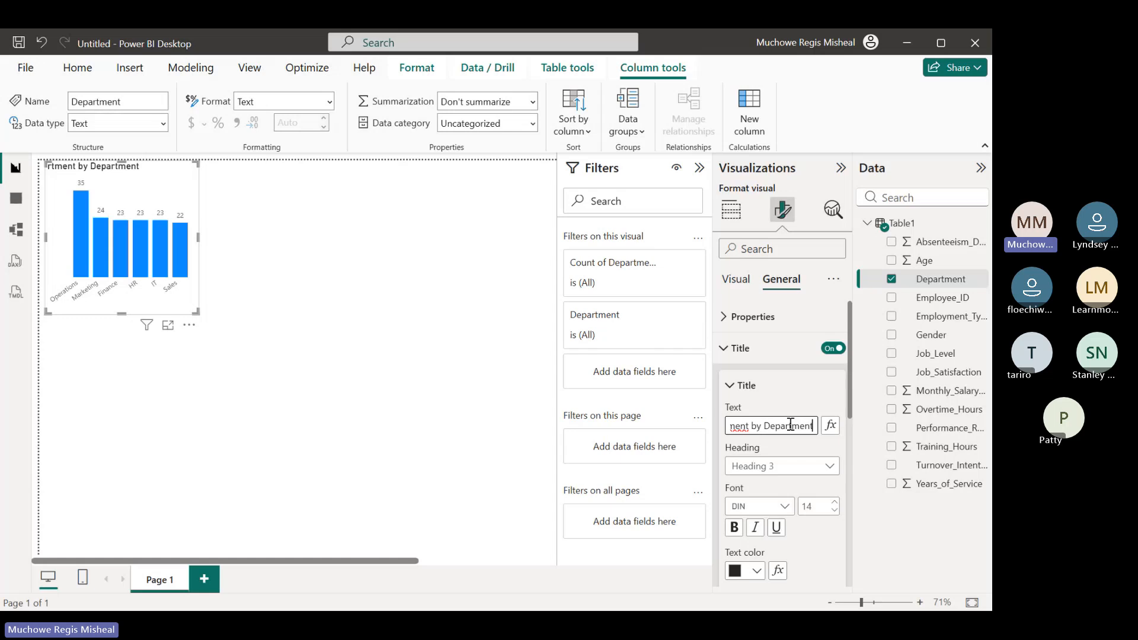
{"action": "key", "text": "BackSpace"}
{"action": "key", "text": "BackSpace"}
{"action": "key", "text": "BackSpace"}
{"action": "key", "text": "BackSpace"}
{"action": "key", "text": "BackSpace"}
{"action": "key", "text": "BackSpace"}
{"action": "key", "text": "BackSpace"}
{"action": "key", "text": "BackSpace"}
{"action": "key", "text": "BackSpace"}
{"action": "key", "text": "BackSpace"}
{"action": "key", "text": "BackSpace"}
{"action": "key", "text": "BackSpace"}
{"action": "key", "text": "BackSpace"}
{"action": "key", "text": "BackSpace"}
{"action": "key", "text": "BackSpace"}
{"action": "key", "text": "BackSpace"}
{"action": "key", "text": "BackSpace"}
{"action": "key", "text": "BackSpace"}
{"action": "key", "text": "BackSpace"}
{"action": "key", "text": "BackSpace"}
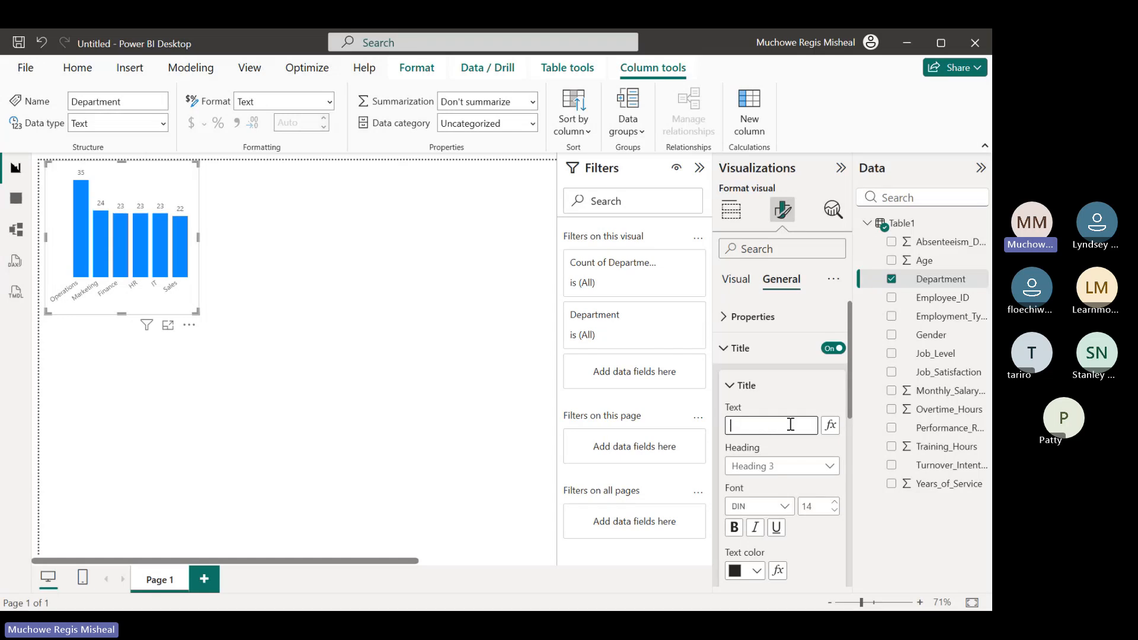
{"action": "type", "text": "De"}
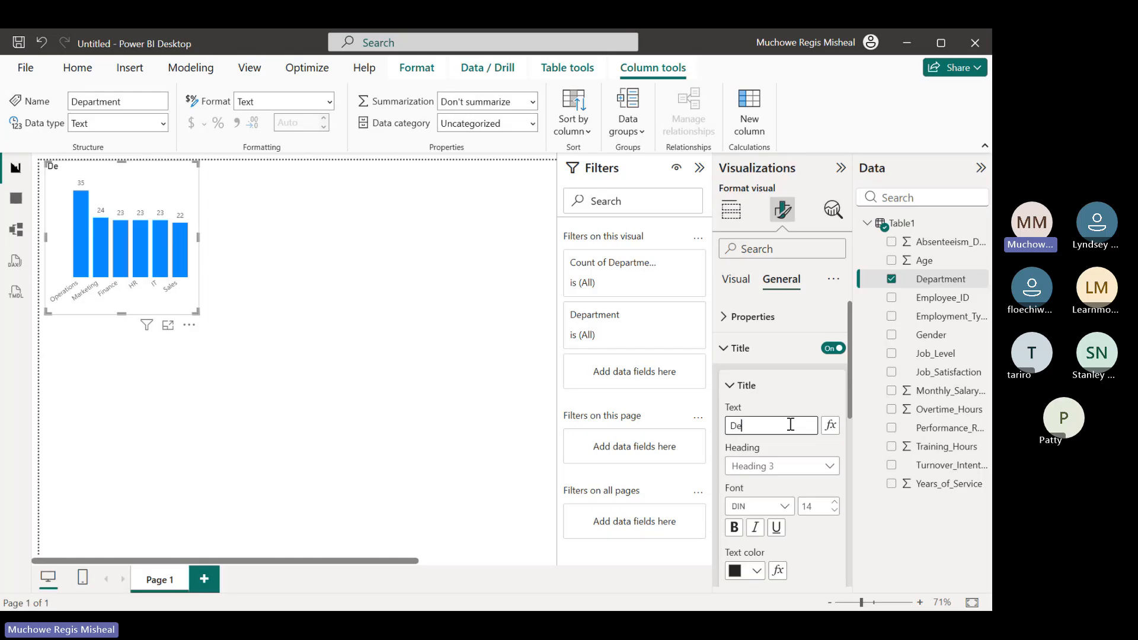
{"action": "type", "text": "partment"}
{"action": "left_click", "coordinate": [807, 386]}
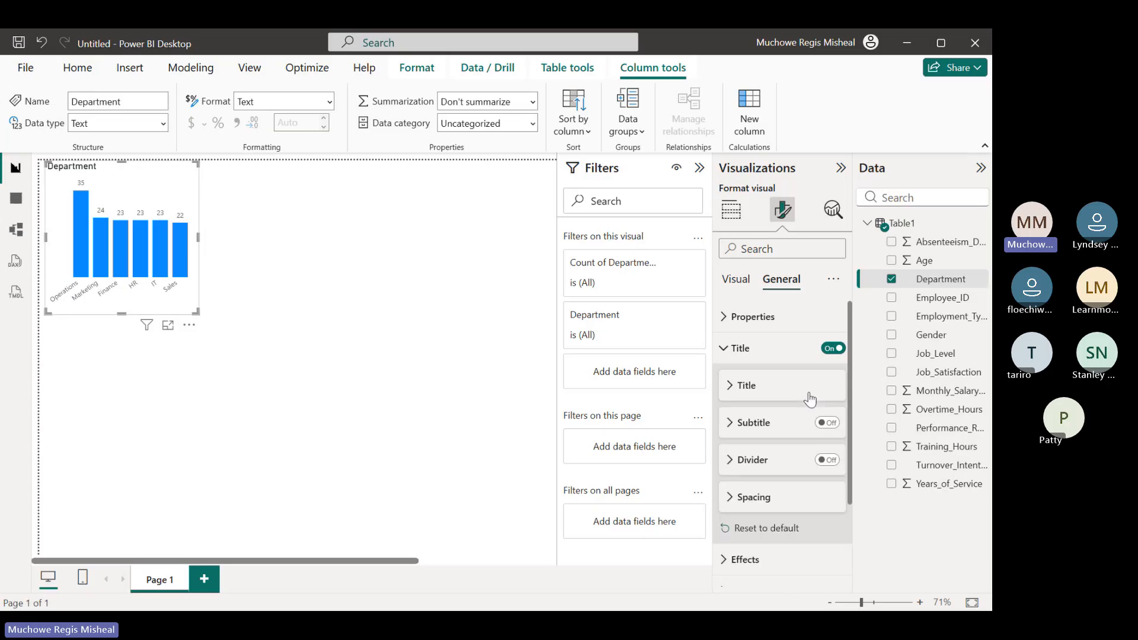
Center the Department chart title horizontally and give it an orange background color
{"action": "left_click", "coordinate": [729, 386]}
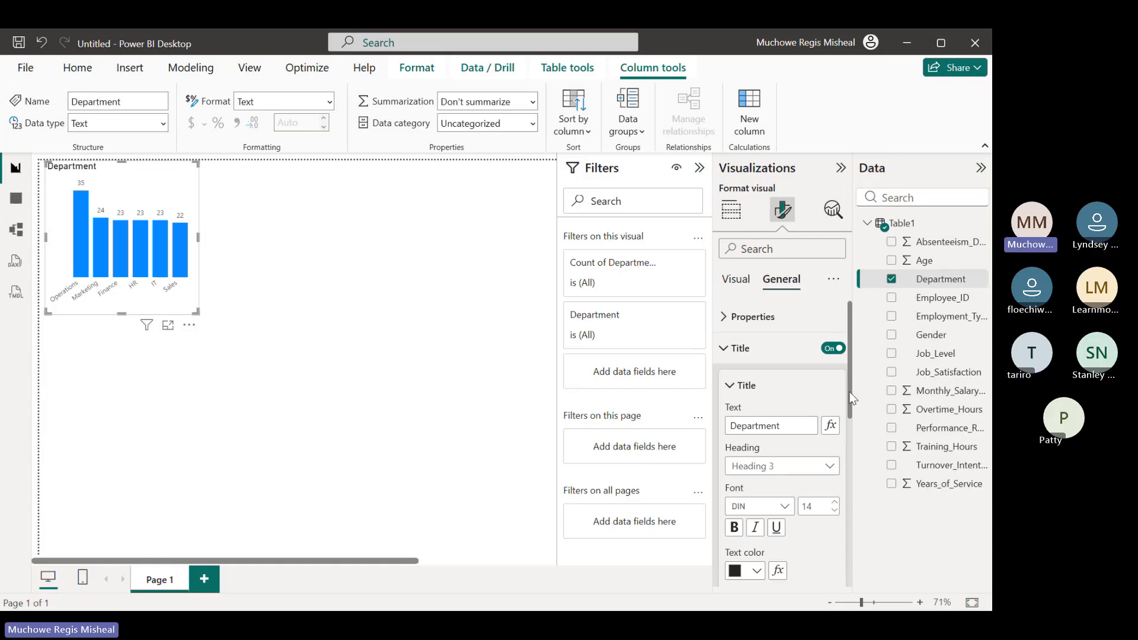
{"action": "left_click_drag", "start_coordinate": [851, 398], "coordinate": [852, 429]}
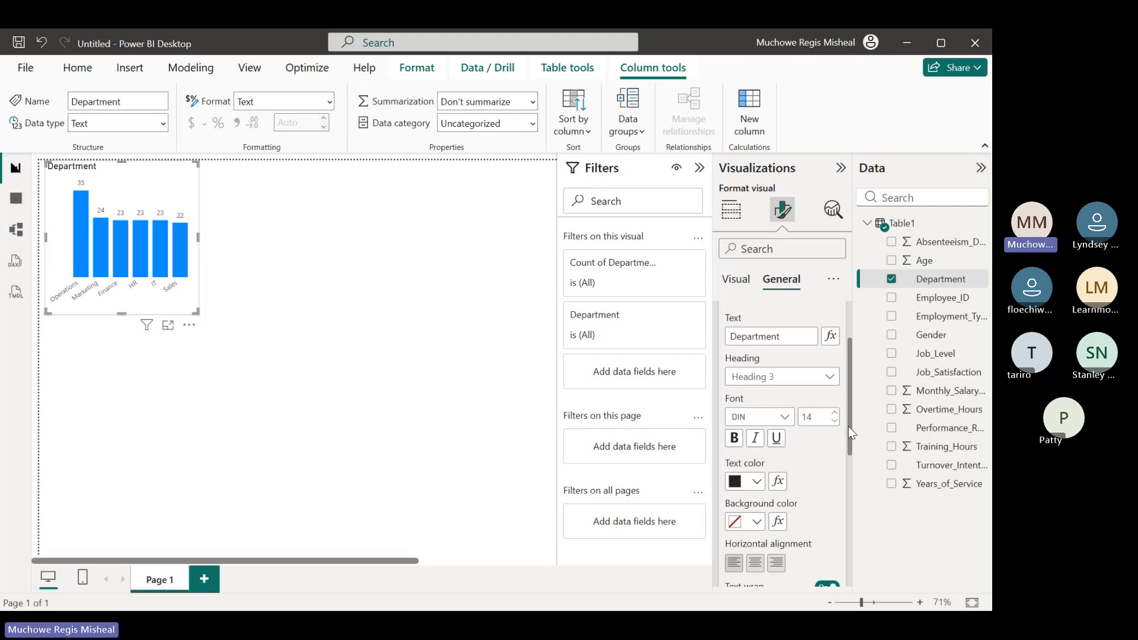
{"action": "left_click_drag", "start_coordinate": [848, 426], "coordinate": [848, 461]}
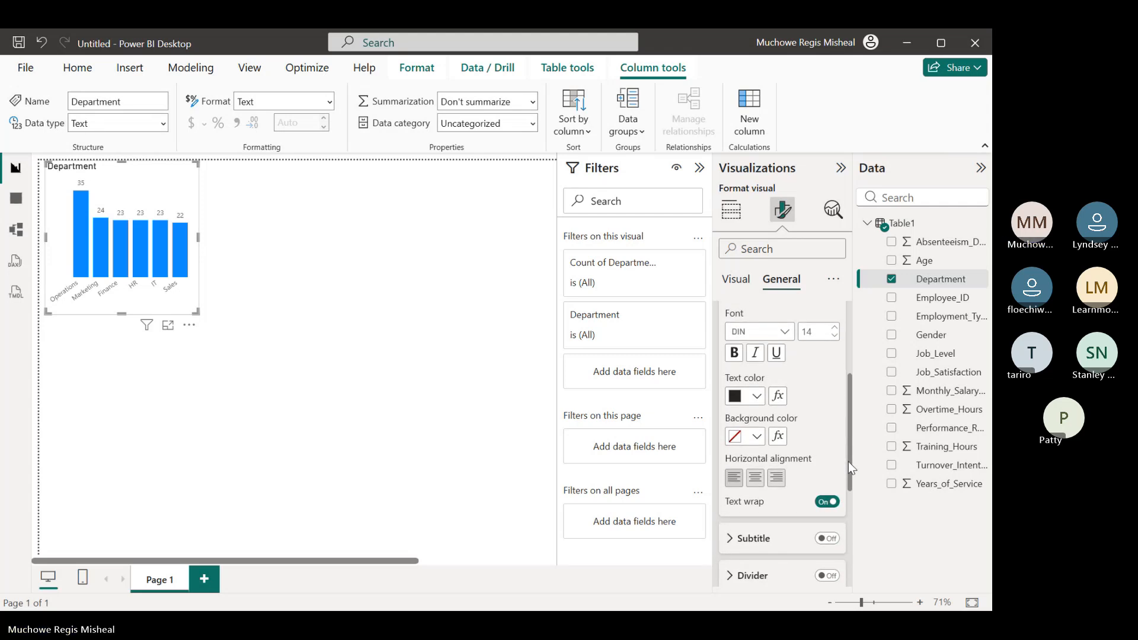
{"action": "left_click", "coordinate": [758, 481]}
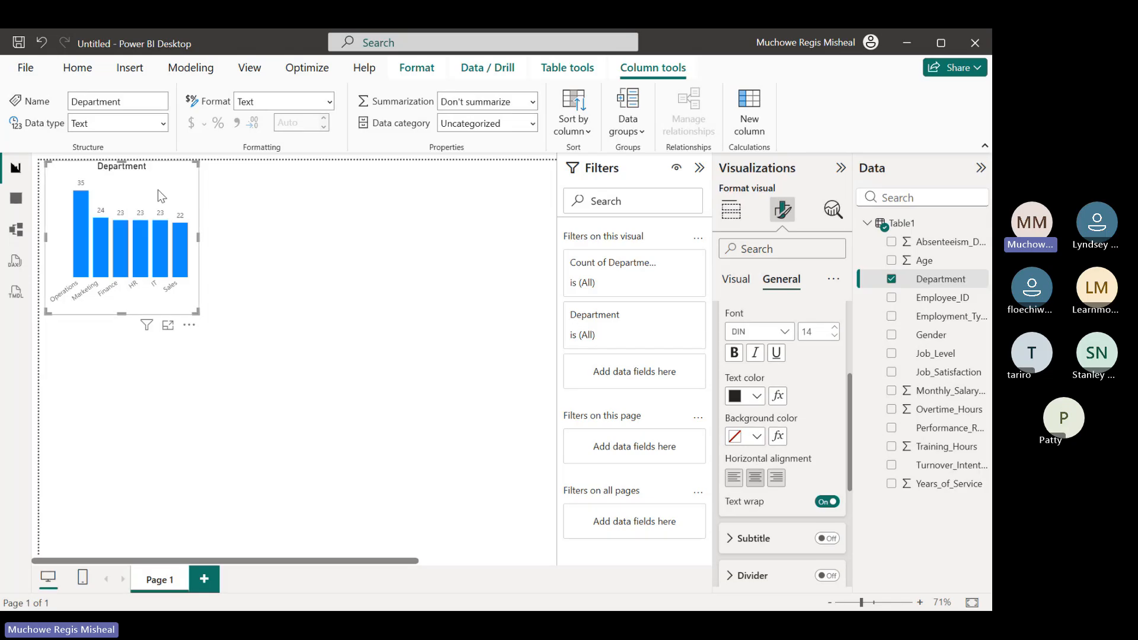
{"action": "left_click", "coordinate": [758, 439]}
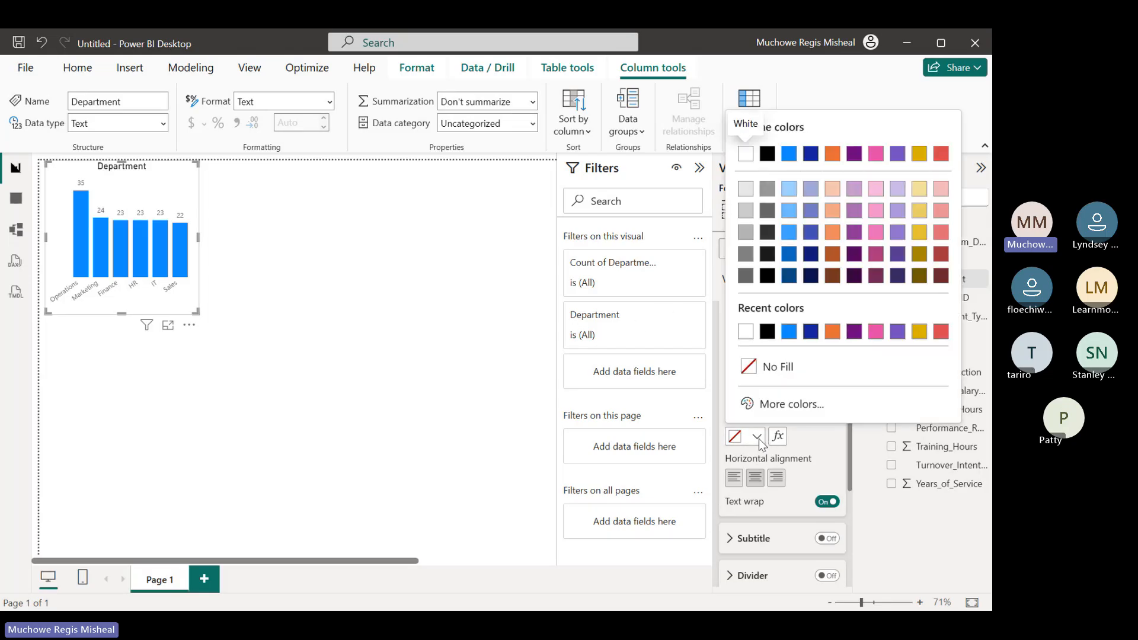
{"action": "left_click", "coordinate": [833, 333]}
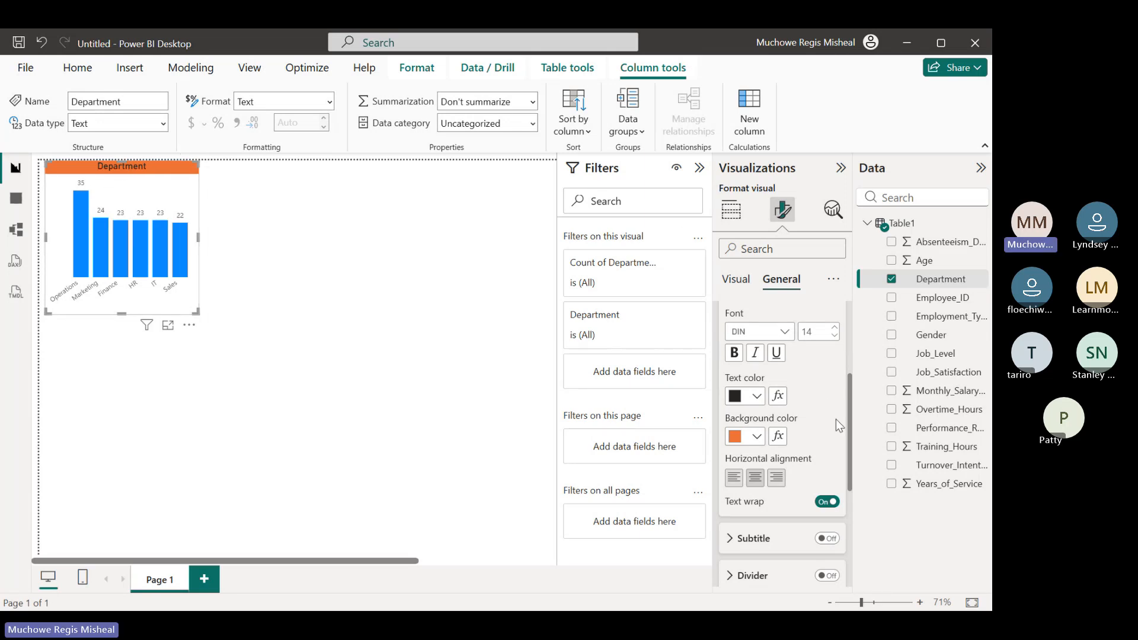
{"action": "left_click_drag", "start_coordinate": [852, 429], "coordinate": [850, 357]}
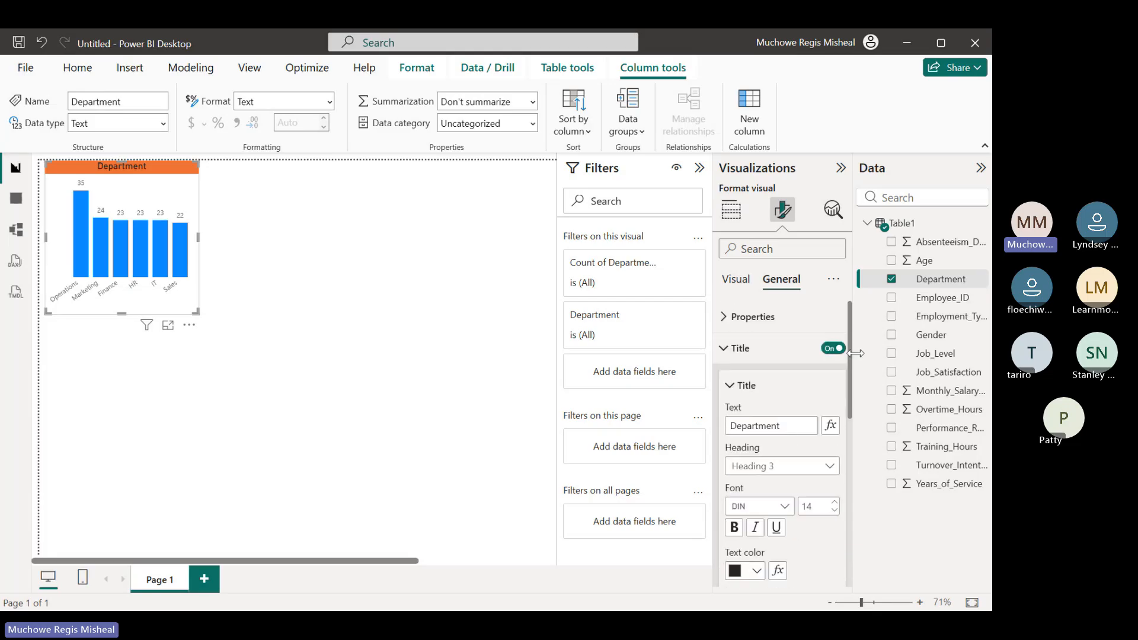
{"action": "left_click", "coordinate": [728, 351]}
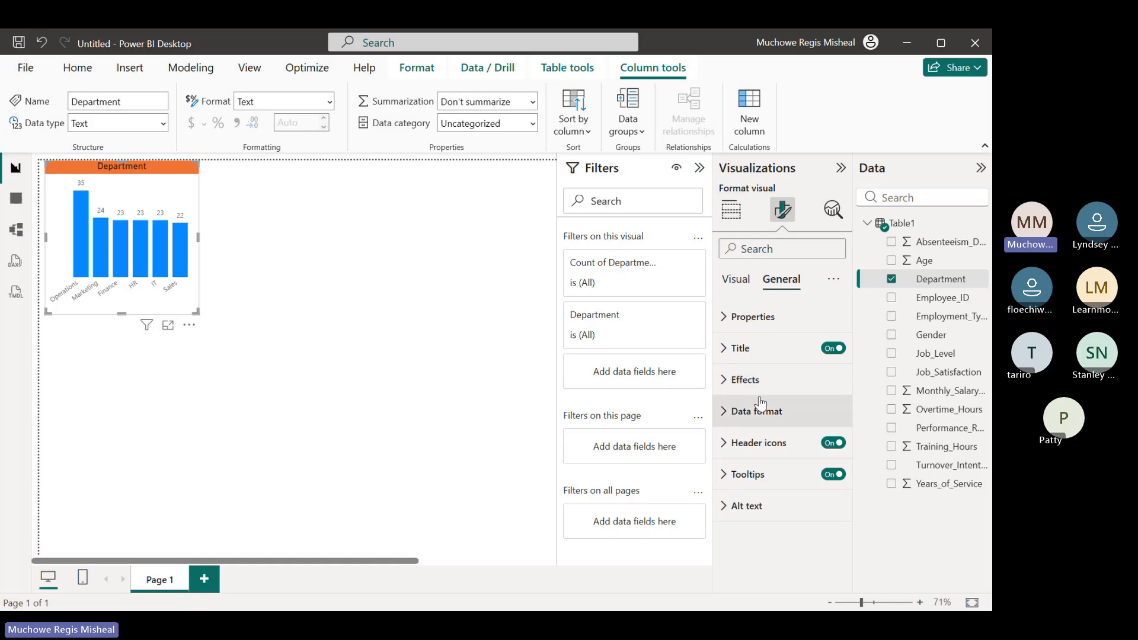
Turn on the visual border of the Department chart and show its border settings
{"action": "left_click", "coordinate": [722, 382]}
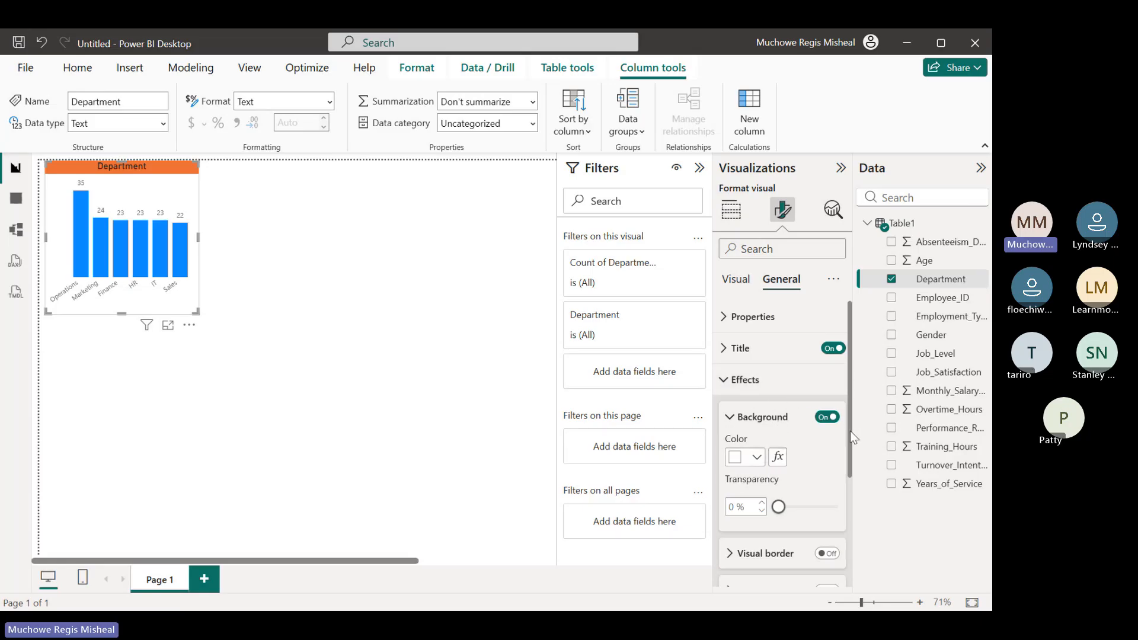
{"action": "left_click_drag", "start_coordinate": [851, 433], "coordinate": [853, 480]}
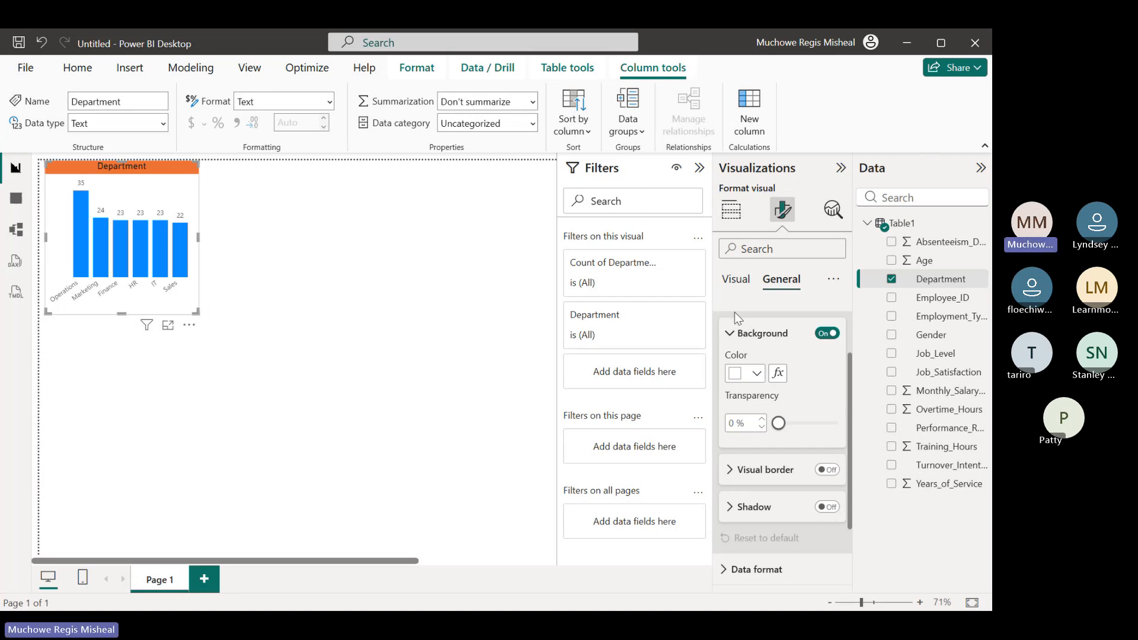
{"action": "left_click", "coordinate": [730, 333]}
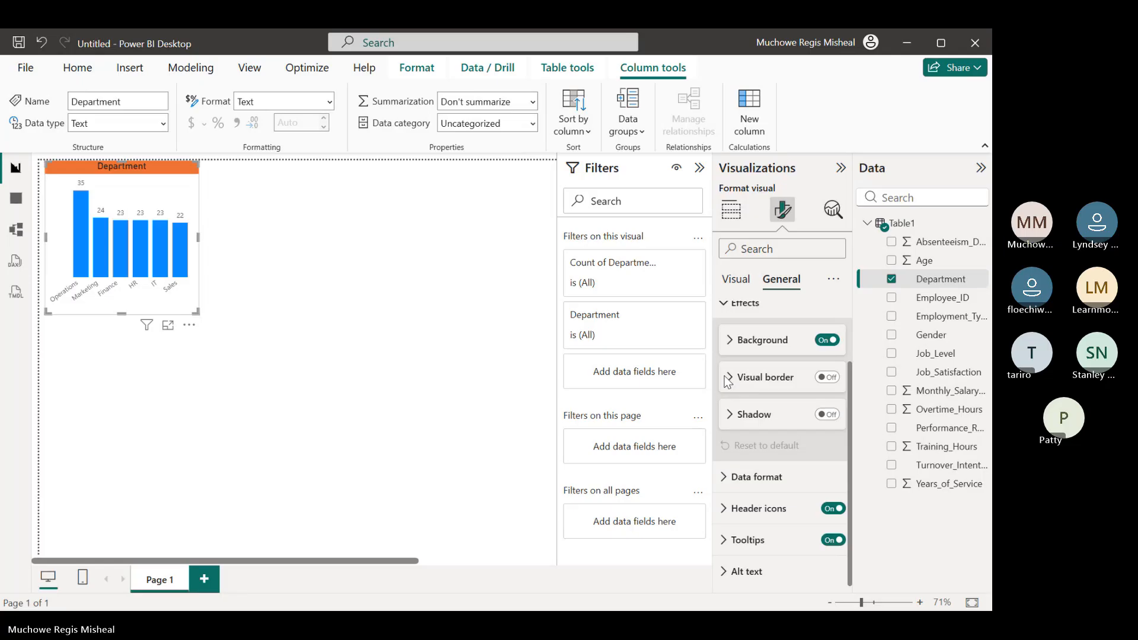
{"action": "left_click", "coordinate": [831, 382]}
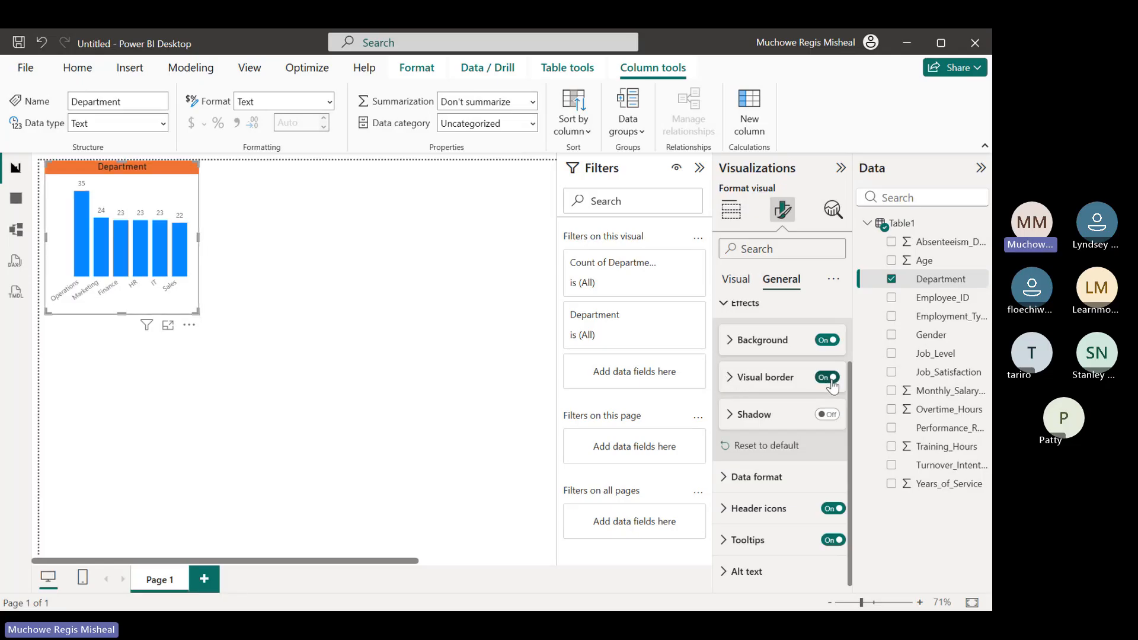
{"action": "left_click", "coordinate": [728, 382]}
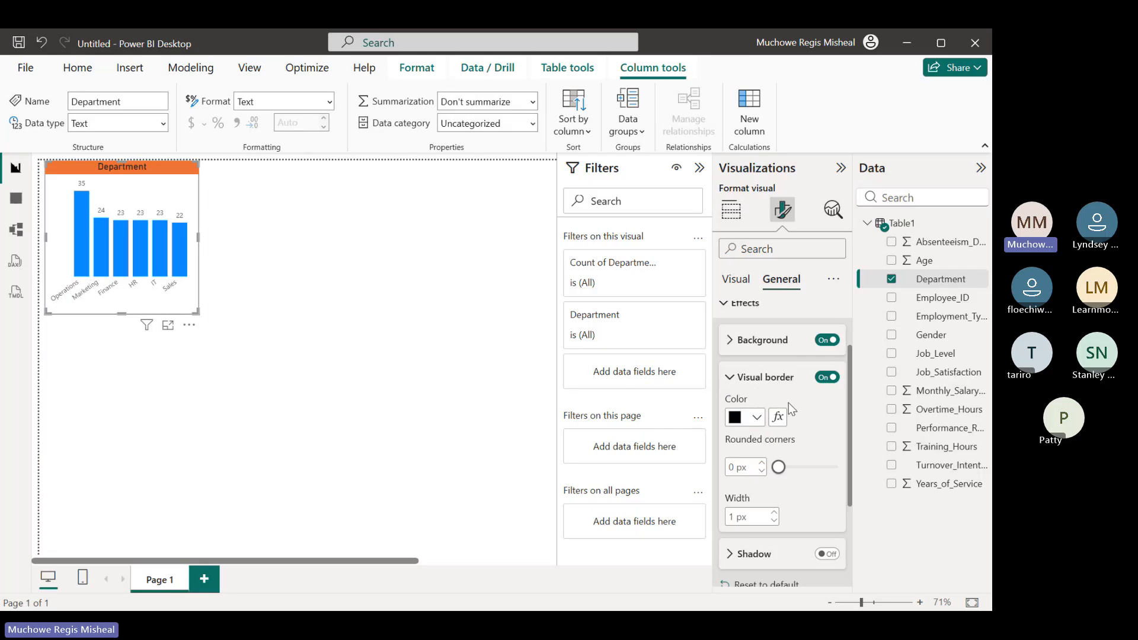
Set the chart border's color to gold and its rounded corners to 5 px
{"action": "left_click", "coordinate": [757, 418]}
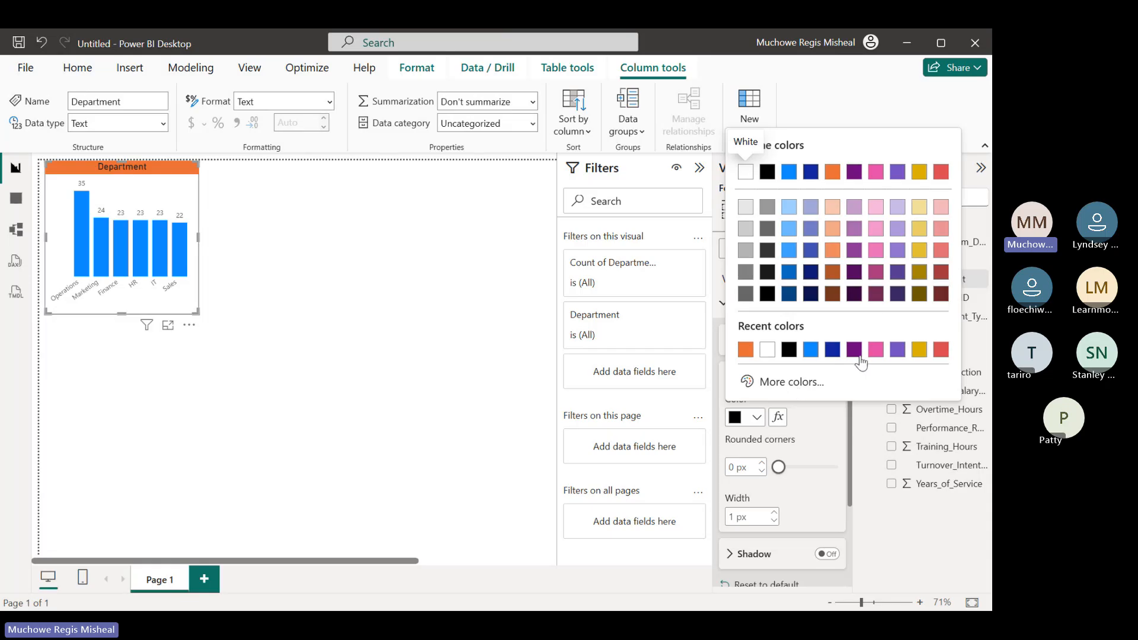
{"action": "left_click", "coordinate": [918, 351]}
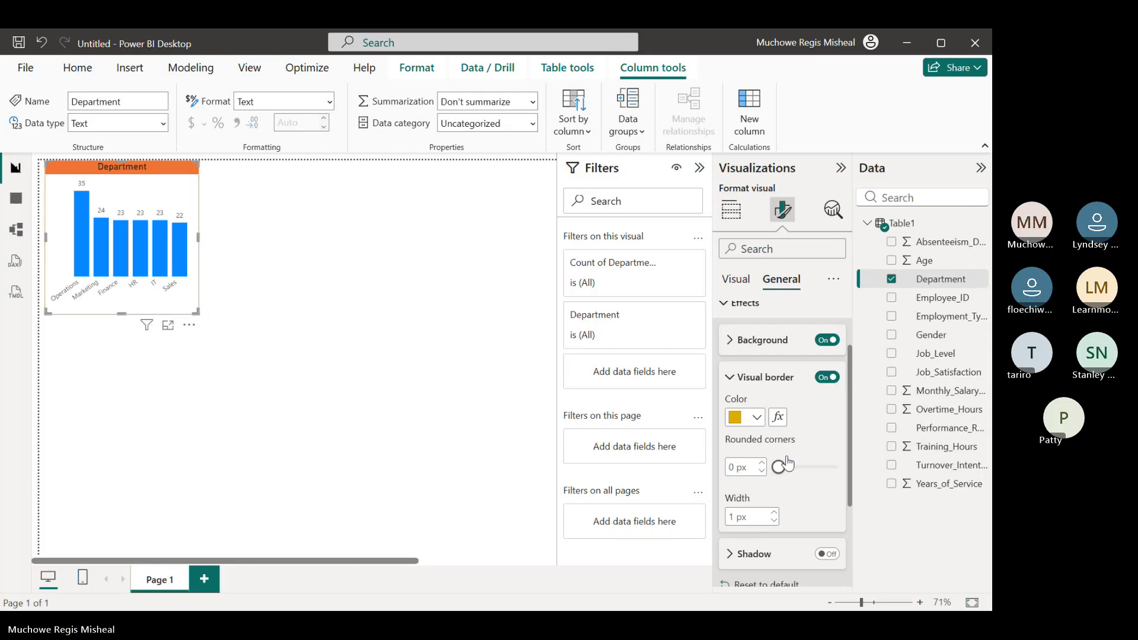
{"action": "double_click", "coordinate": [731, 468]}
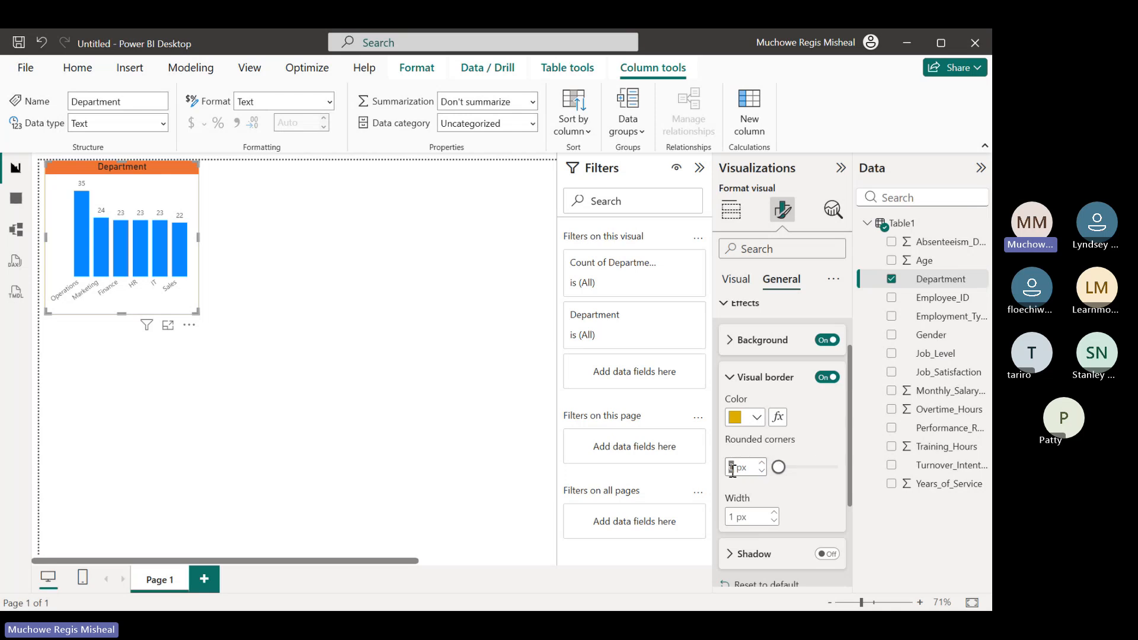
{"action": "type", "text": "5"}
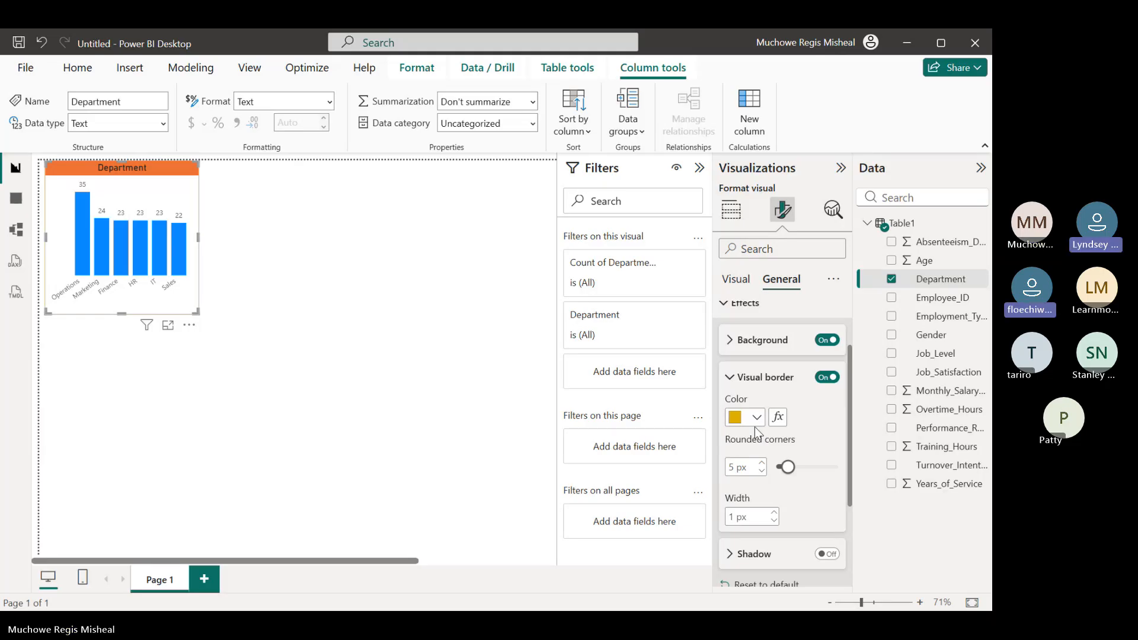
Undo the rounded corners and the color change of the chart border
{"action": "double_click", "coordinate": [733, 467]}
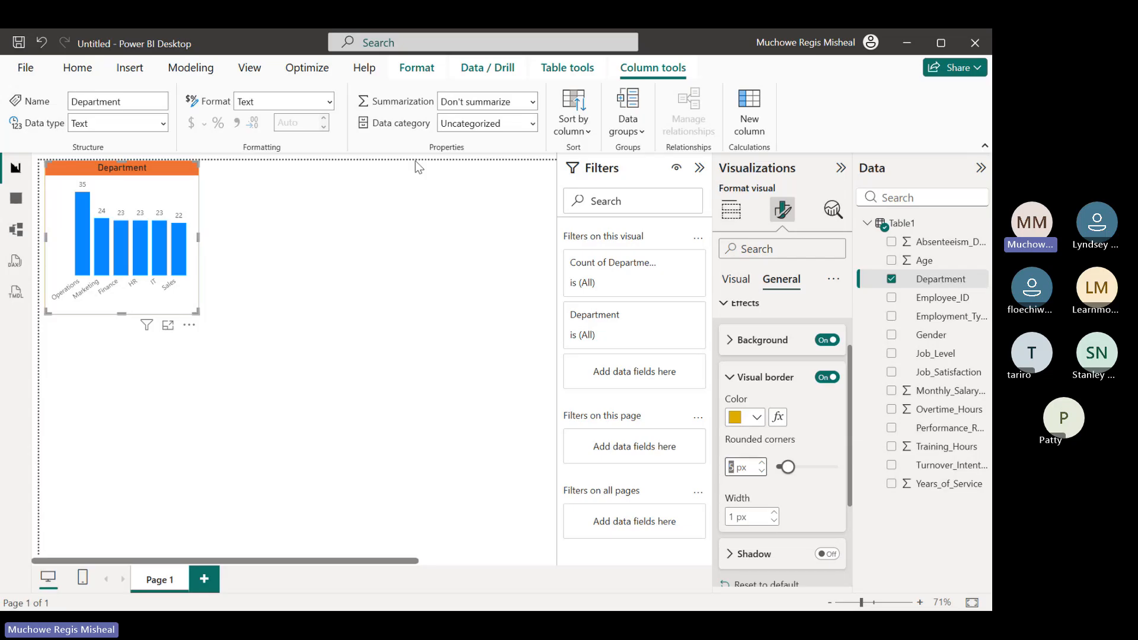
{"action": "left_click", "coordinate": [40, 42]}
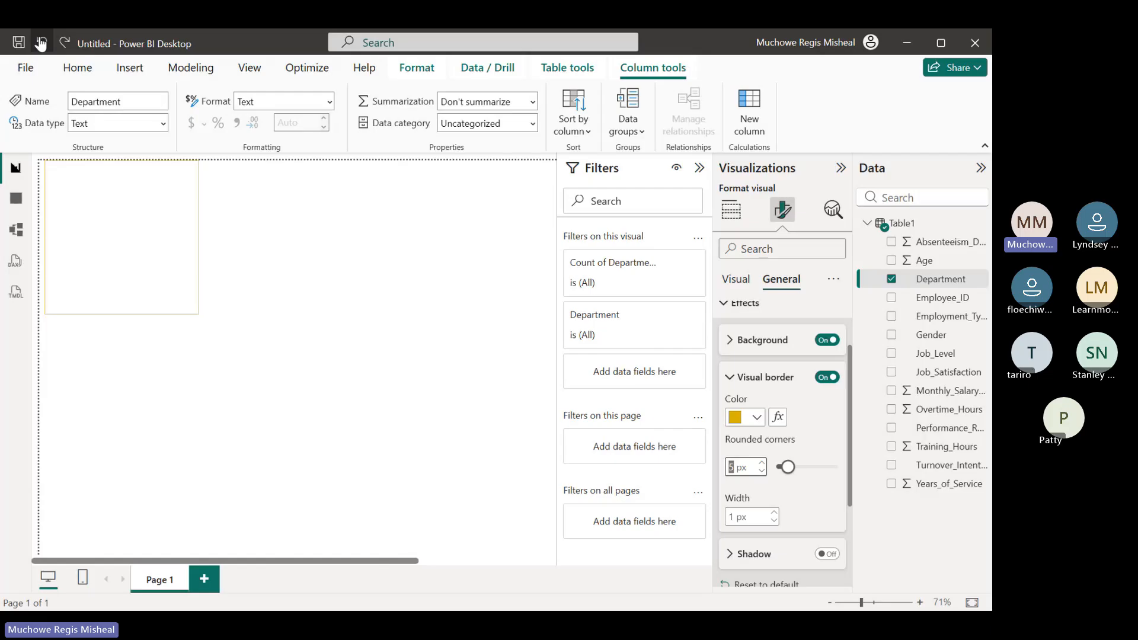
{"action": "left_click", "coordinate": [40, 42]}
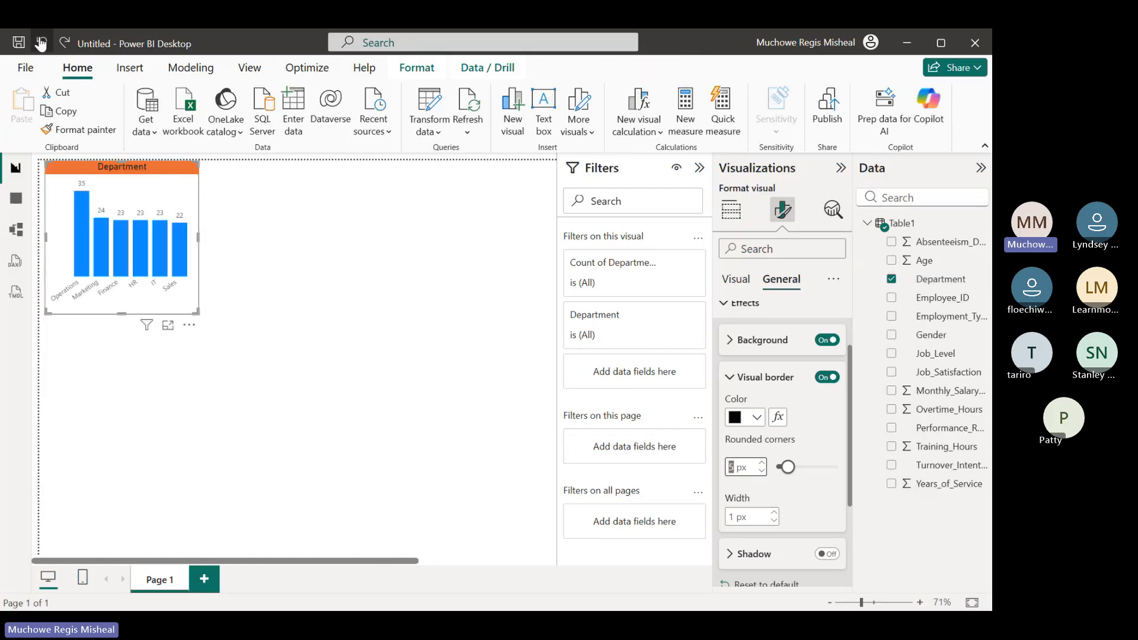
Undo the visual border and all title formatting of the Department chart, including the background, centering and custom title text
{"action": "left_click", "coordinate": [39, 42]}
{"action": "left_click", "coordinate": [40, 42]}
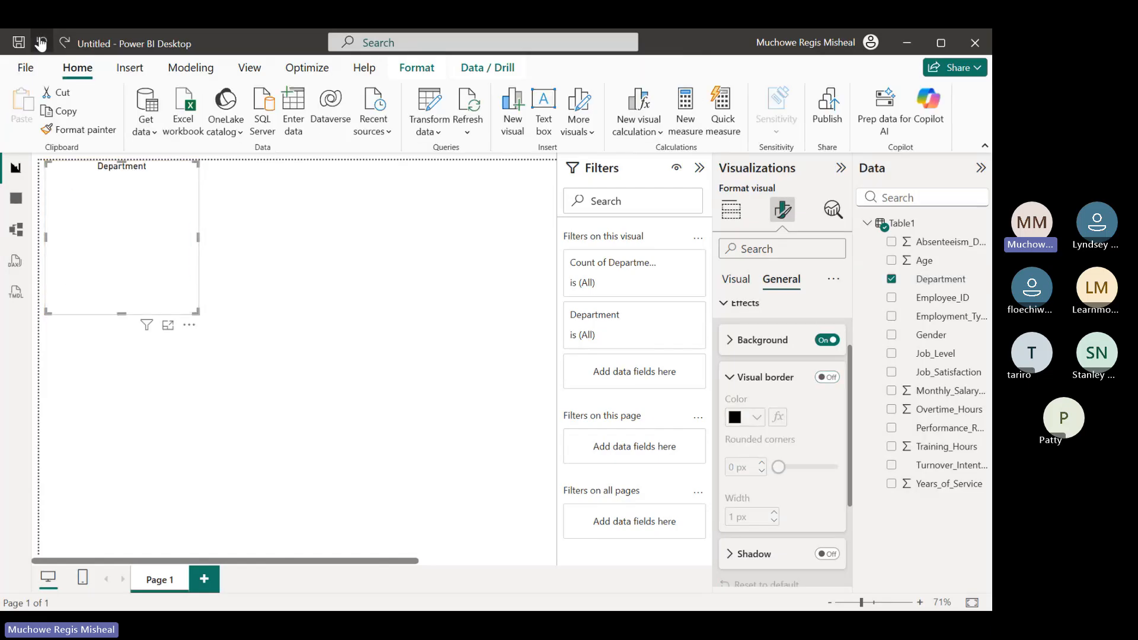
{"action": "left_click", "coordinate": [40, 42]}
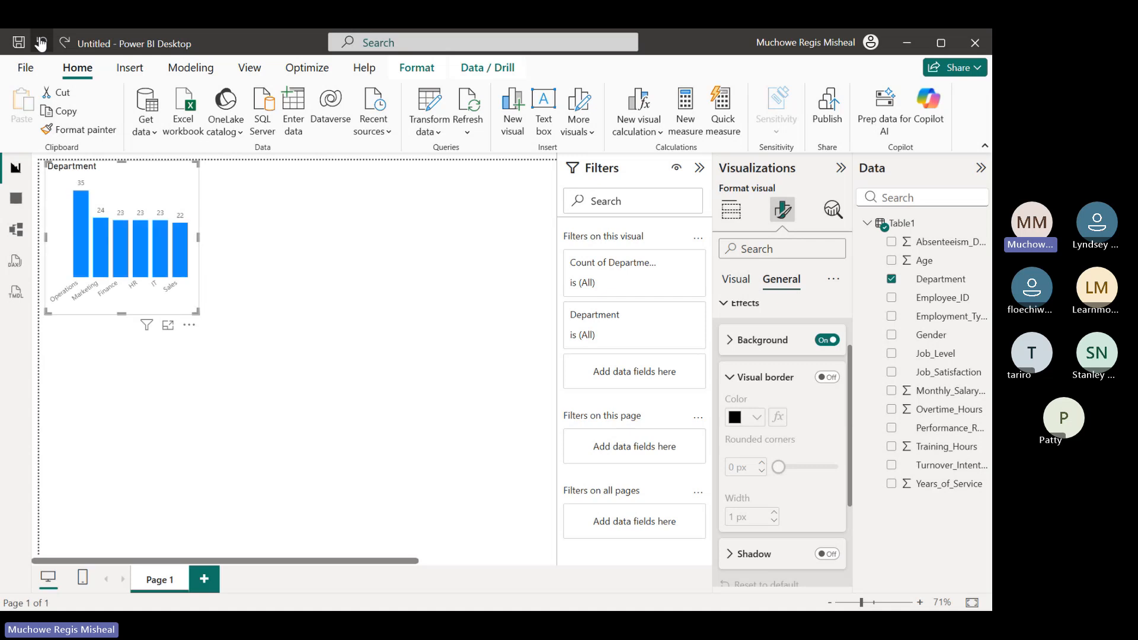
{"action": "left_click", "coordinate": [39, 42]}
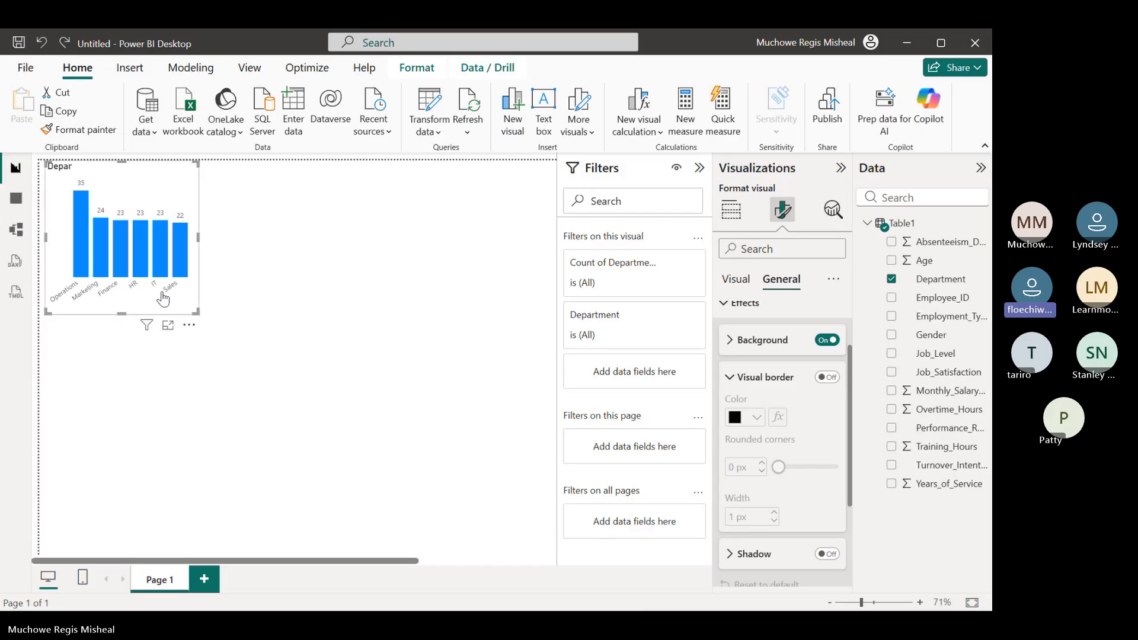
{"action": "left_click", "coordinate": [43, 45]}
{"action": "left_click", "coordinate": [47, 50]}
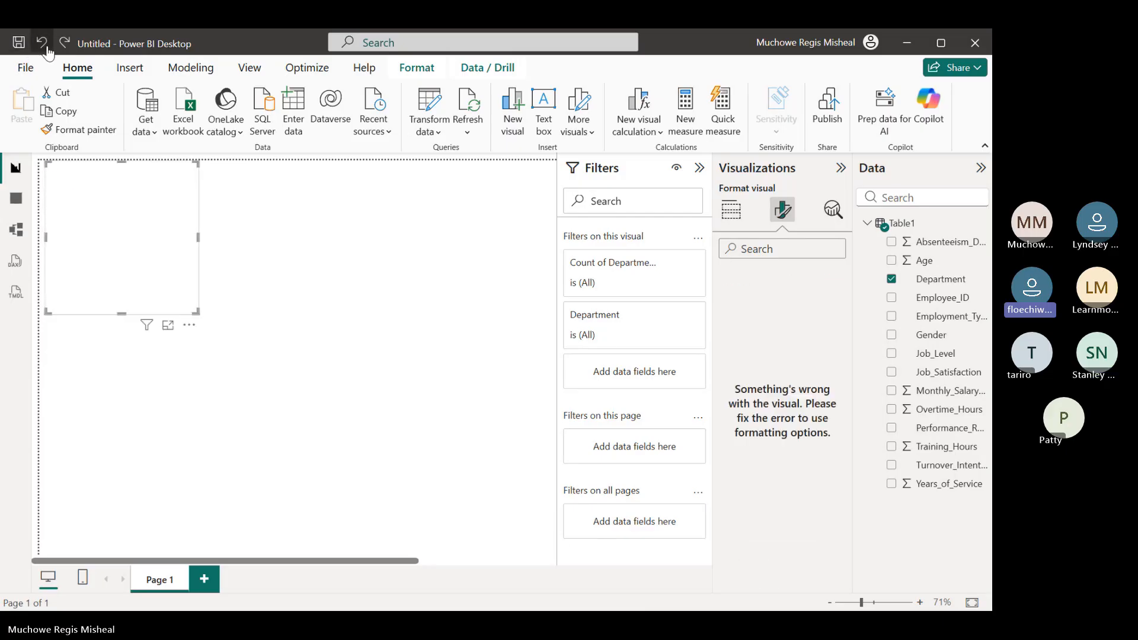
{"action": "left_click", "coordinate": [47, 50]}
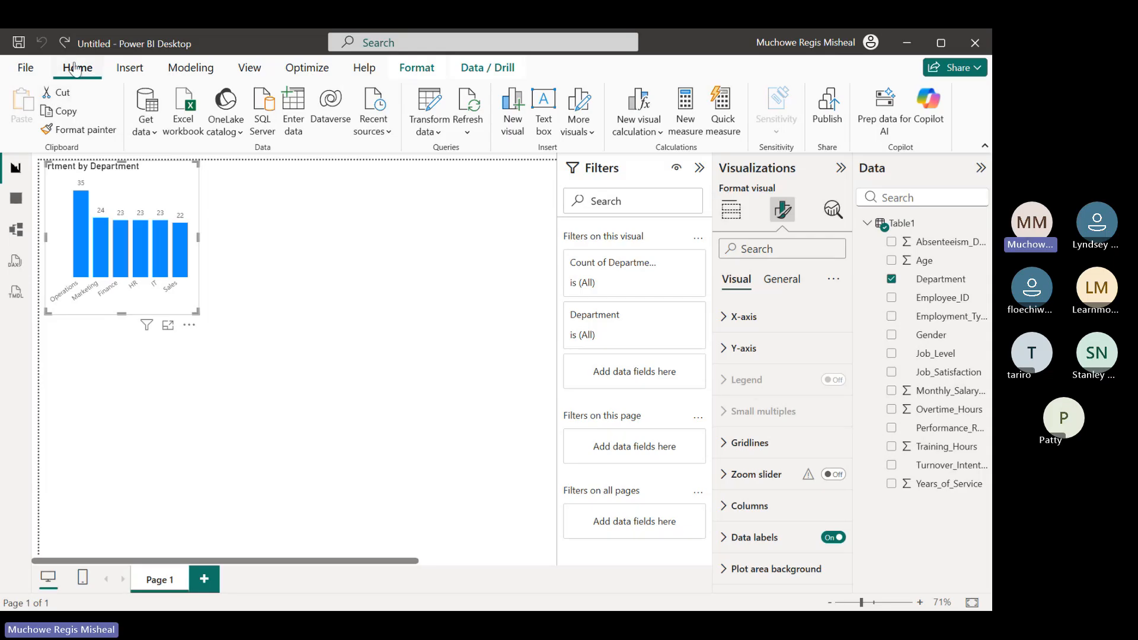
{"action": "right_click", "coordinate": [192, 306]}
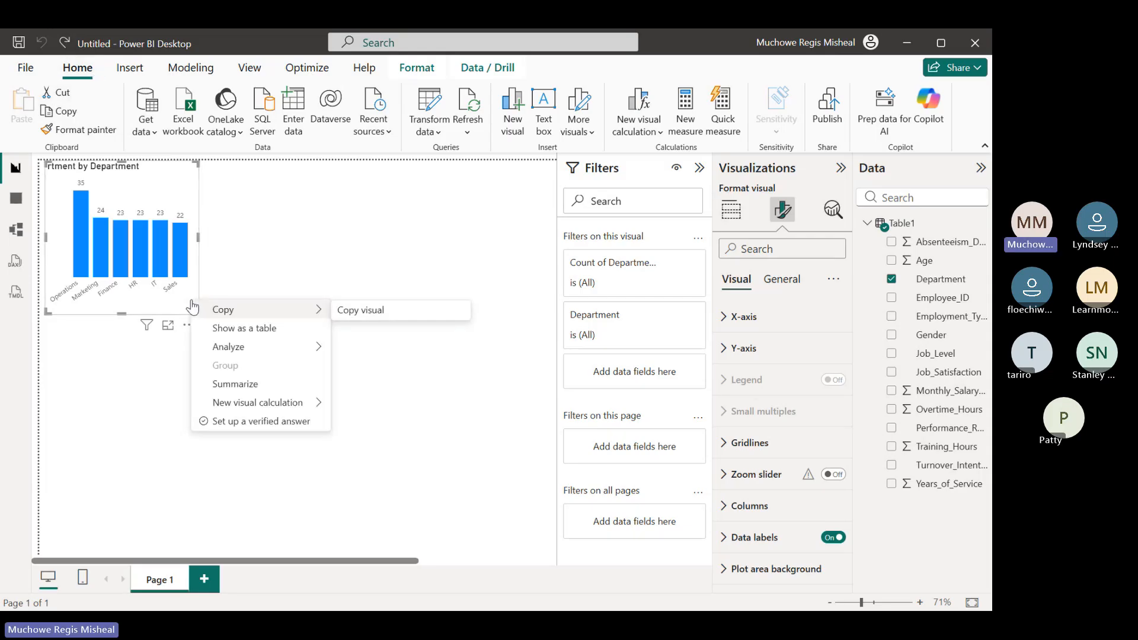
{"action": "left_click", "coordinate": [176, 208]}
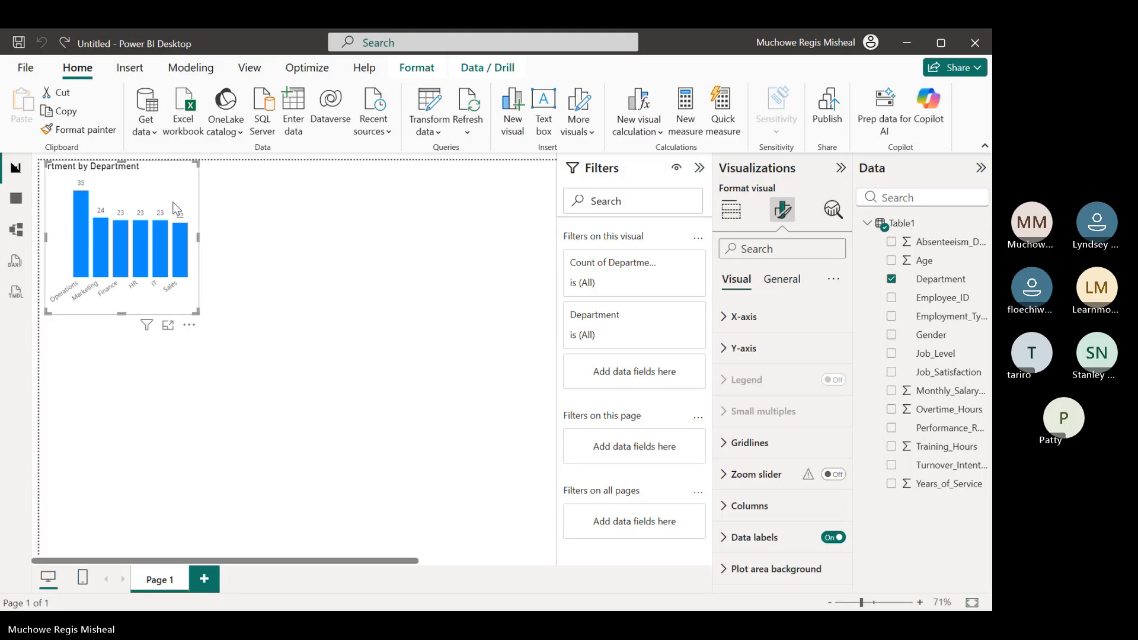
Remove Department from the chart's X-axis and Count of Department from its Y-axis, and add the Department field back as the X-axis
{"action": "left_click", "coordinate": [738, 216]}
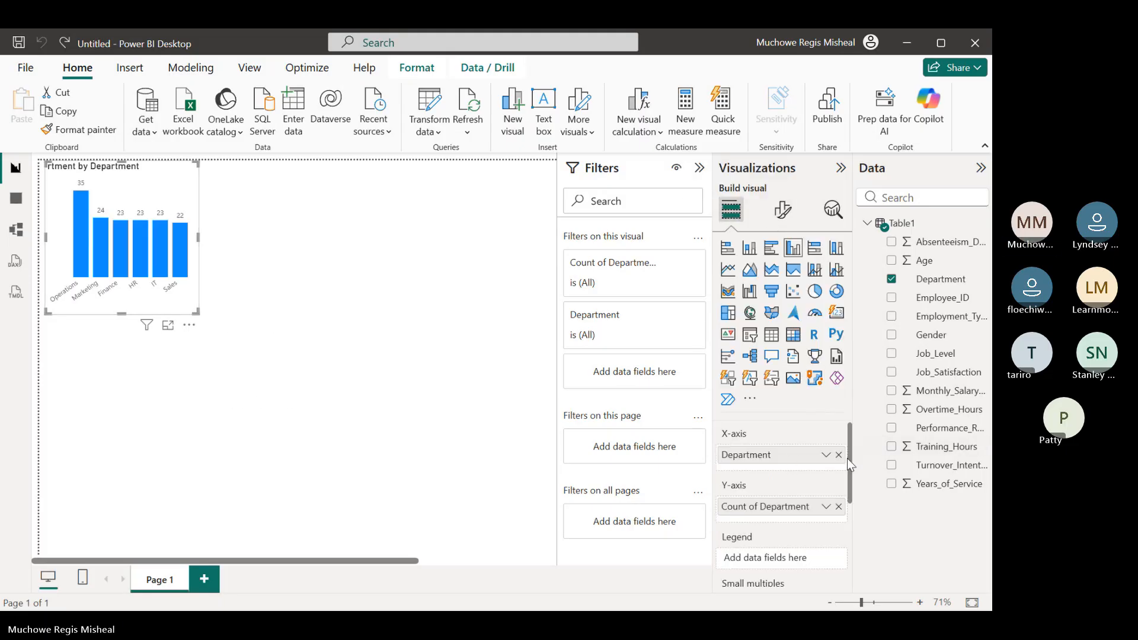
{"action": "left_click_drag", "start_coordinate": [844, 457], "coordinate": [646, 459]}
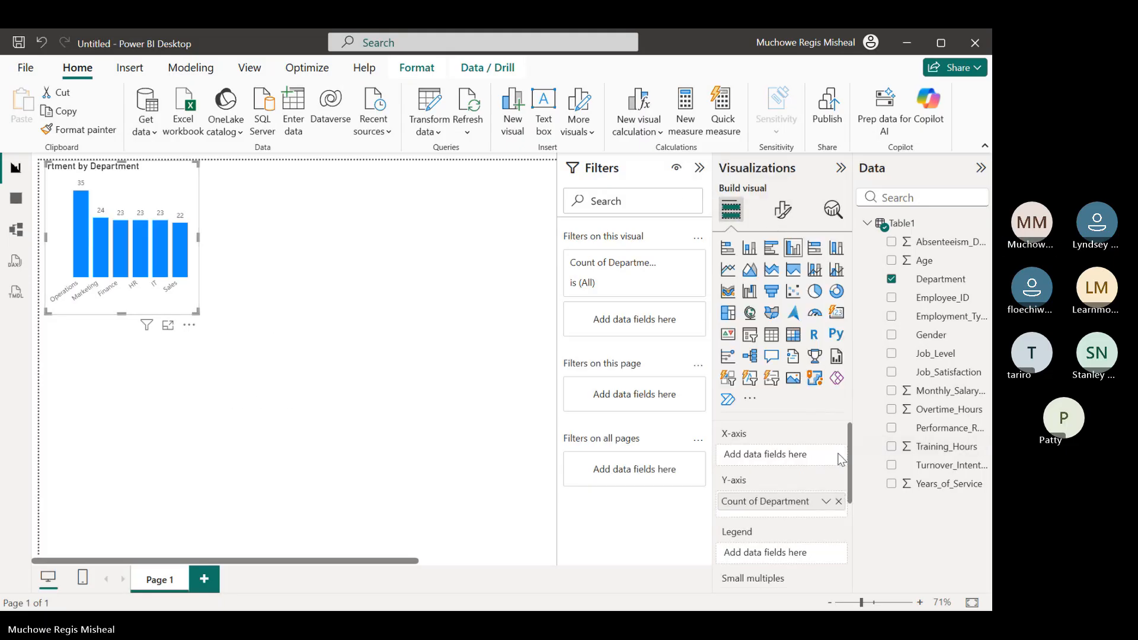
{"action": "left_click", "coordinate": [839, 501]}
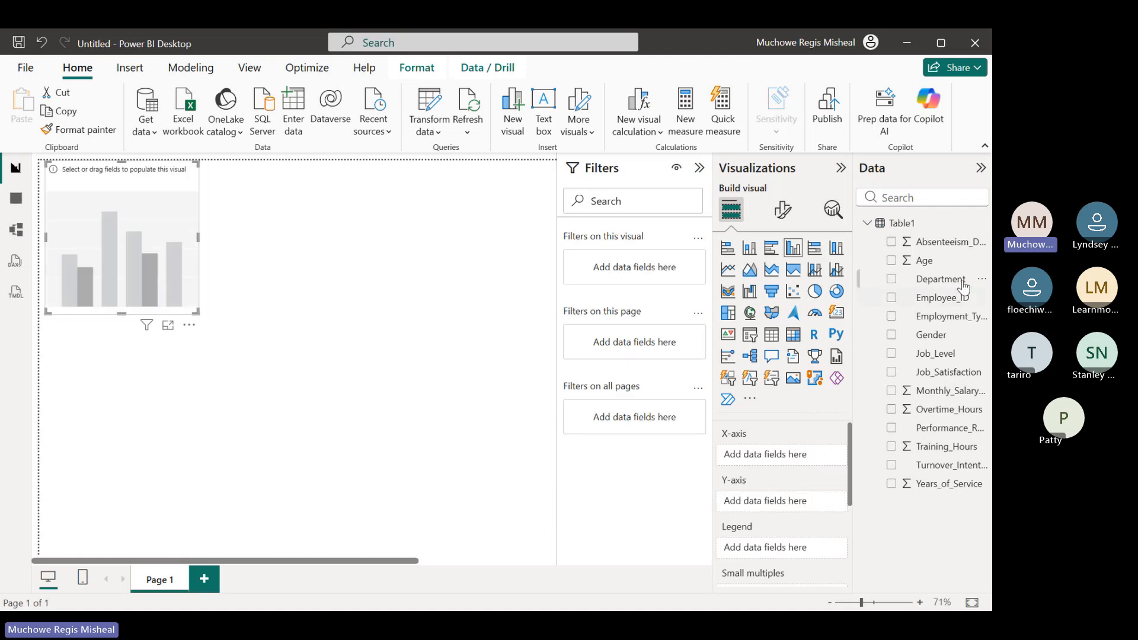
{"action": "left_click", "coordinate": [890, 280]}
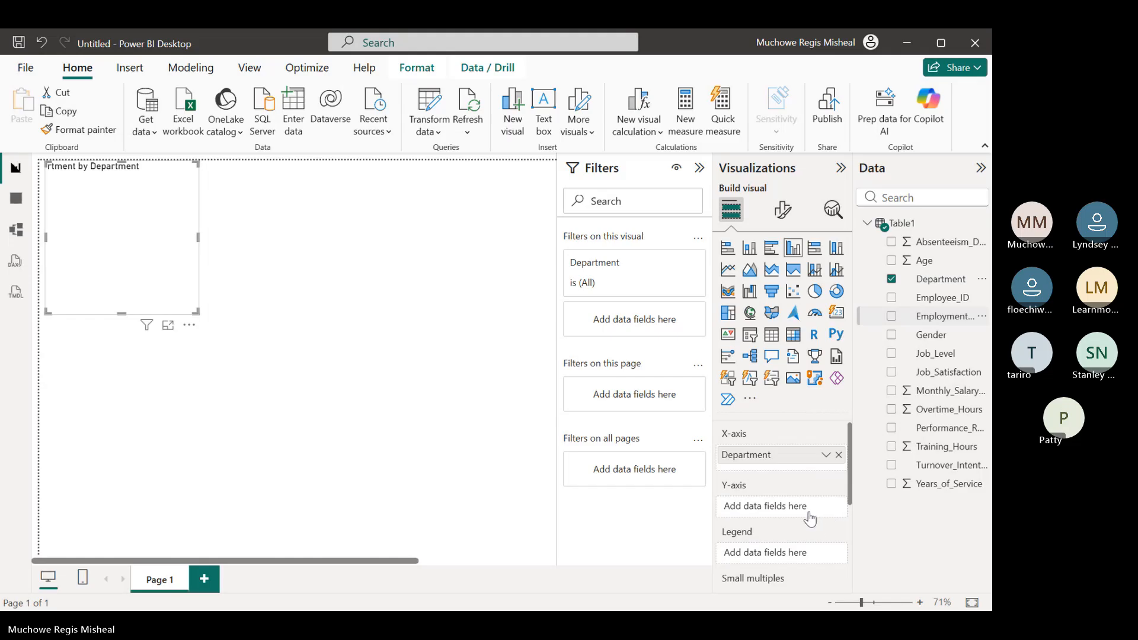
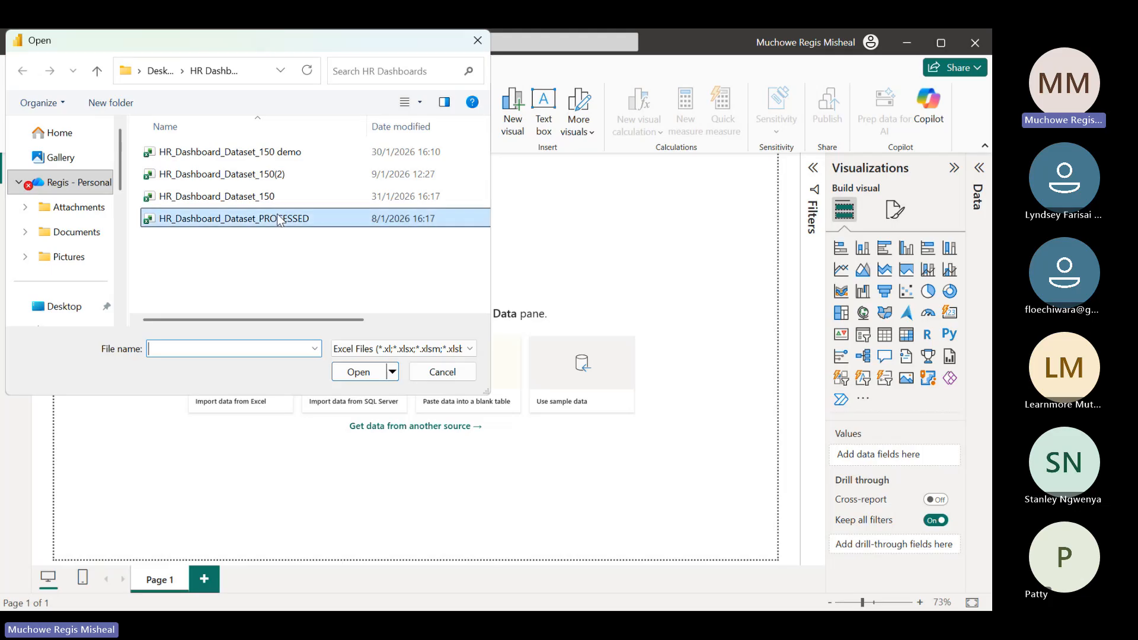
Load Table1 from the HR_Dashboard_Dataset_PROCESSED Excel workbook into the blank report
{"action": "left_click", "coordinate": [373, 378]}
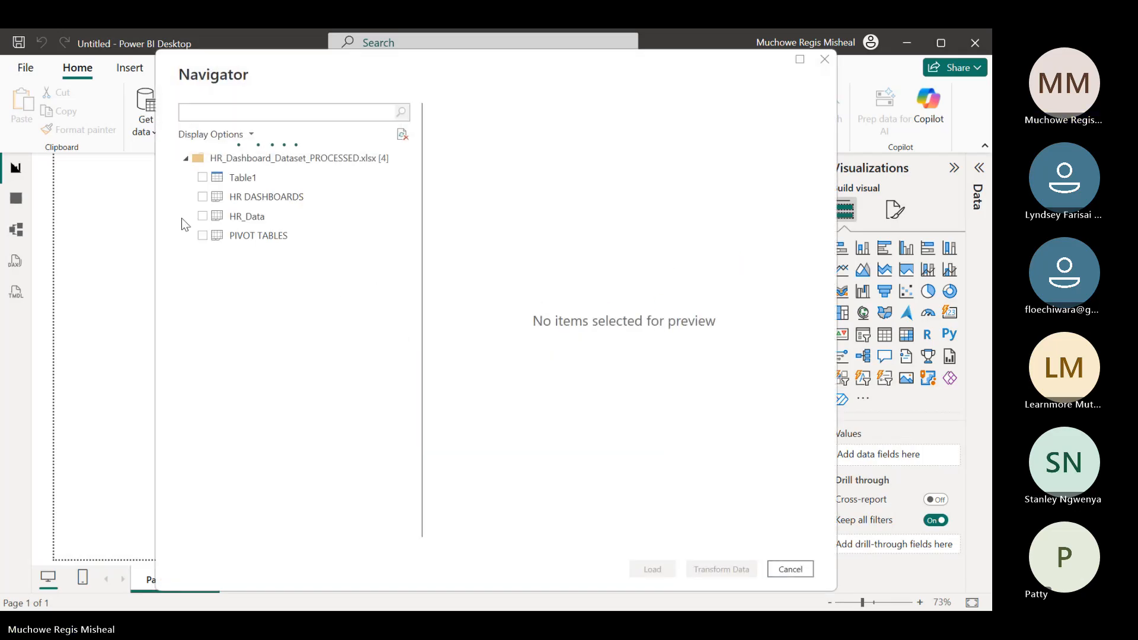
{"action": "left_click", "coordinate": [203, 178]}
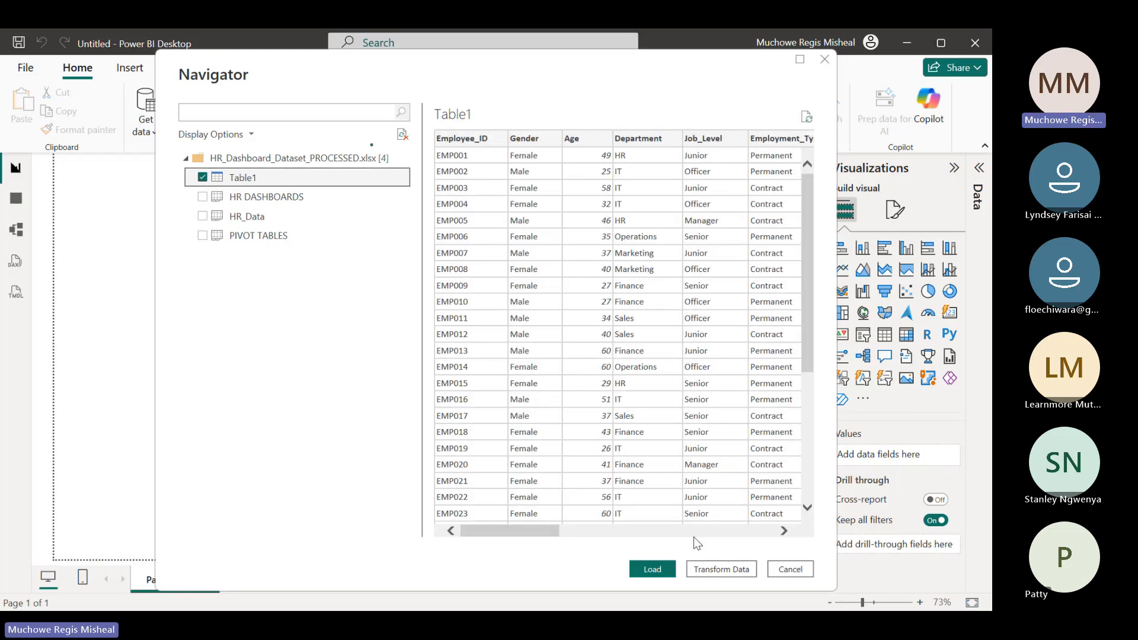
{"action": "left_click", "coordinate": [659, 570]}
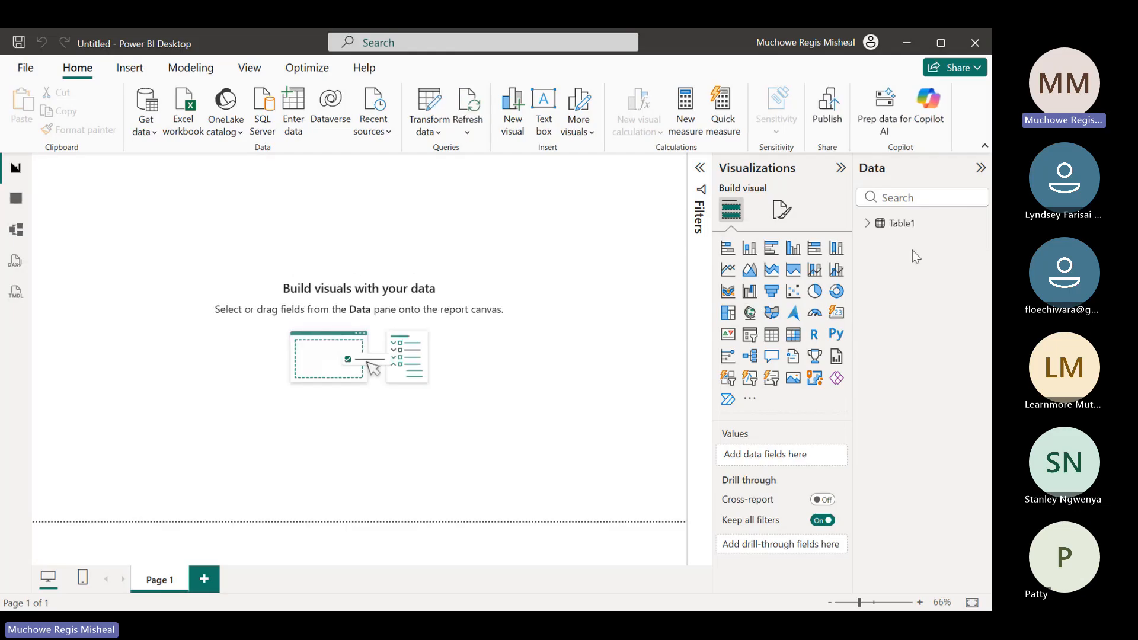
Add a clustered column chart with Table1's Department field on the X-axis and its count on the Y-axis
{"action": "left_click", "coordinate": [866, 224]}
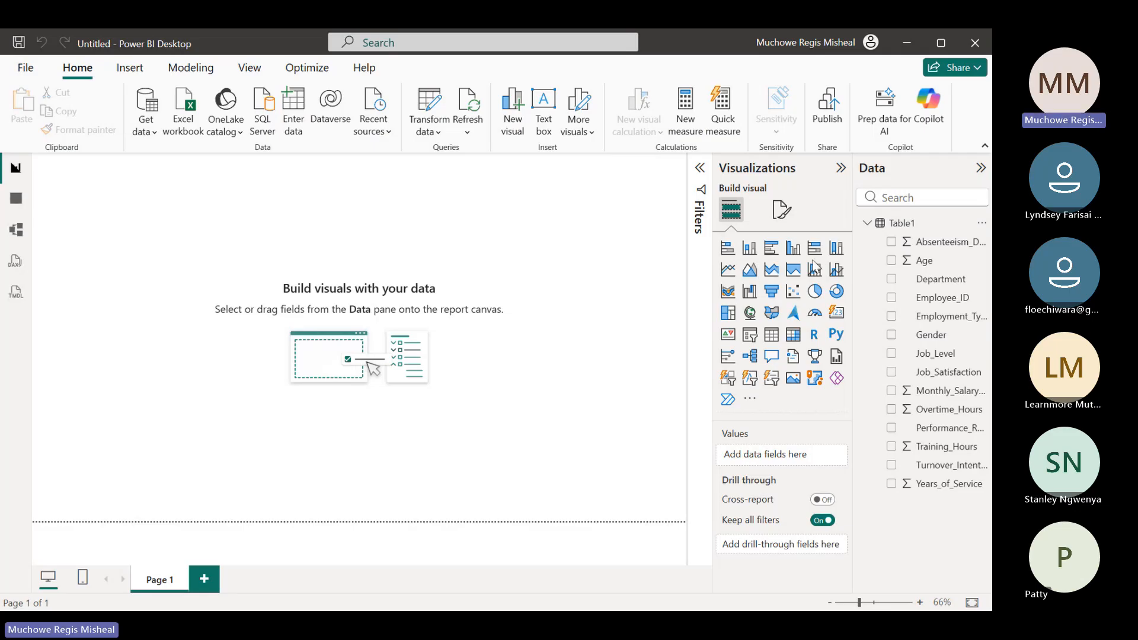
{"action": "left_click", "coordinate": [794, 251]}
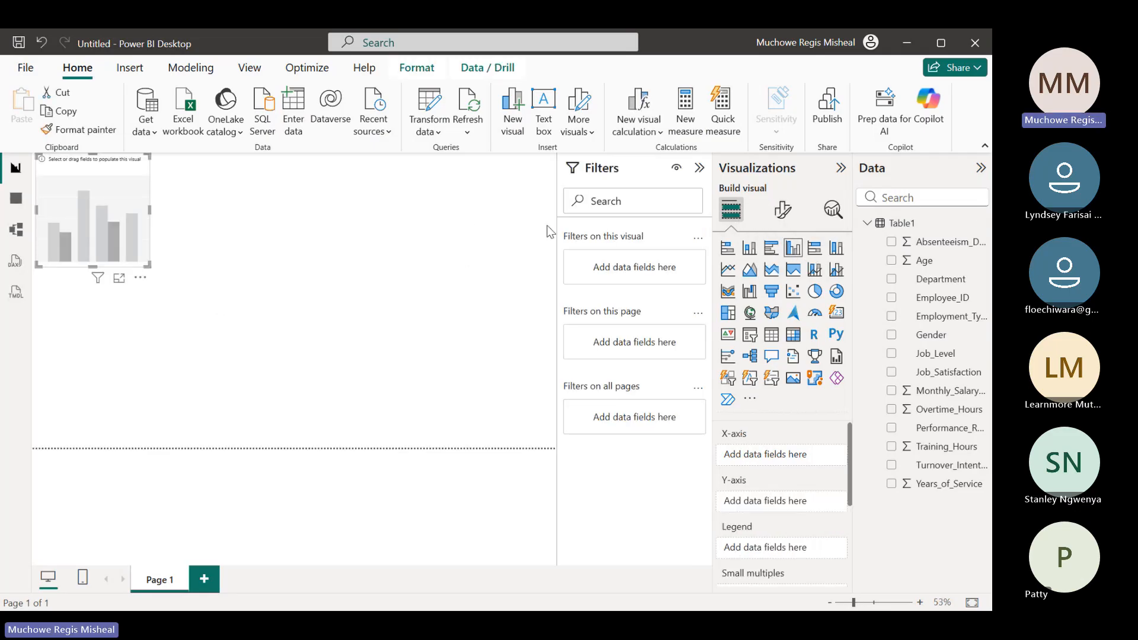
{"action": "left_click", "coordinate": [891, 281]}
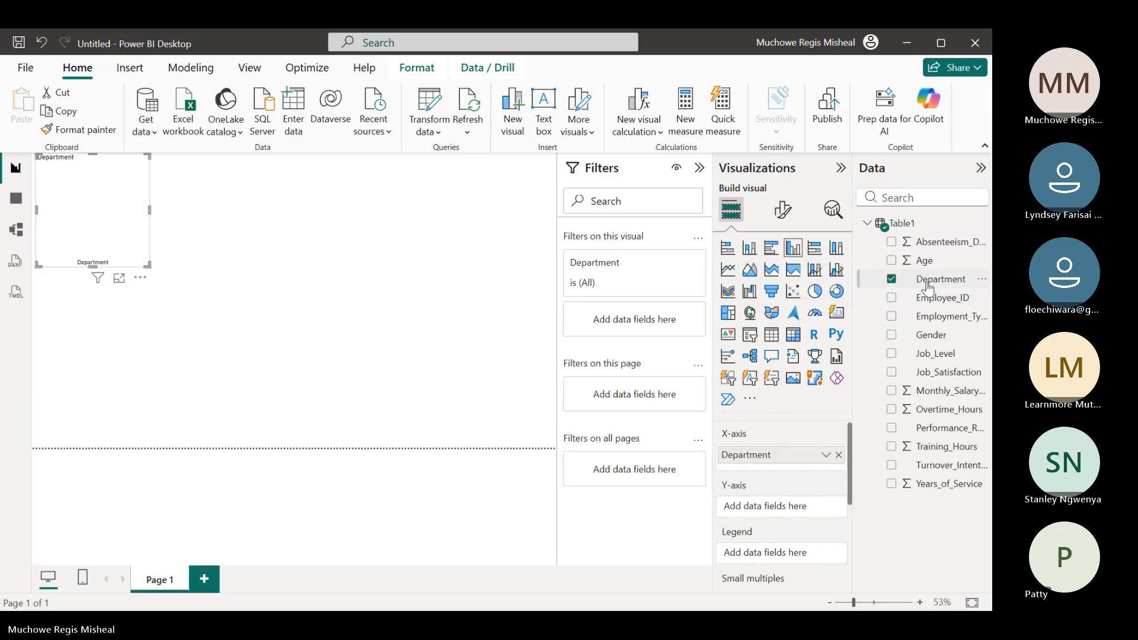
{"action": "left_click_drag", "start_coordinate": [929, 283], "coordinate": [785, 515]}
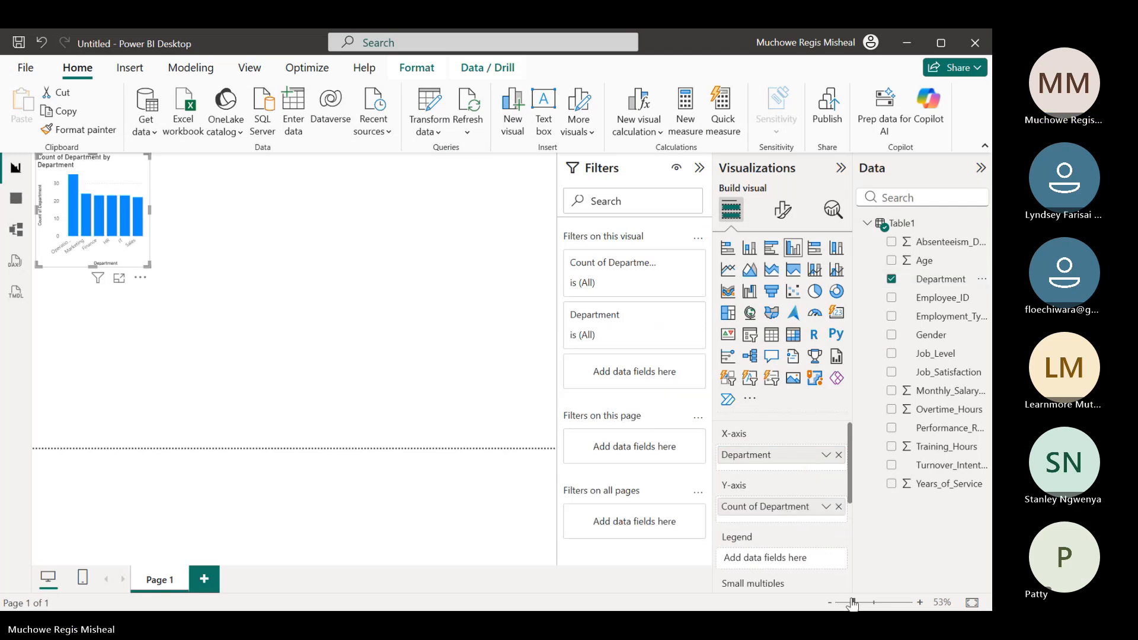
Turn off the X-axis title of the Count of Department by Department chart
{"action": "left_click_drag", "start_coordinate": [853, 604], "coordinate": [863, 605]}
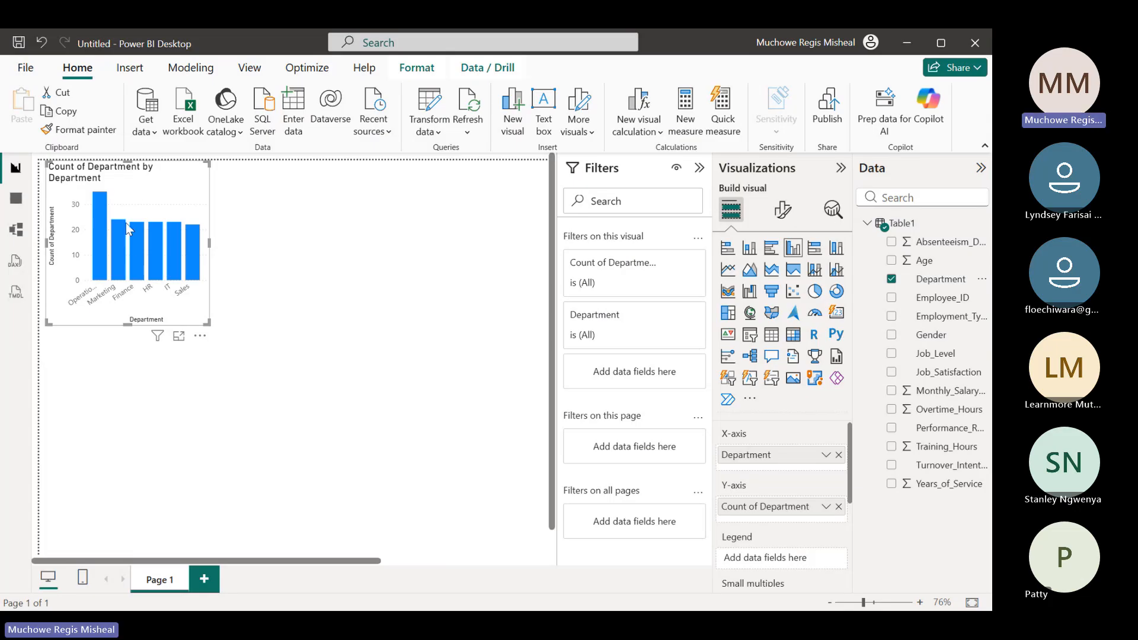
{"action": "mouse_move", "coordinate": [159, 276]}
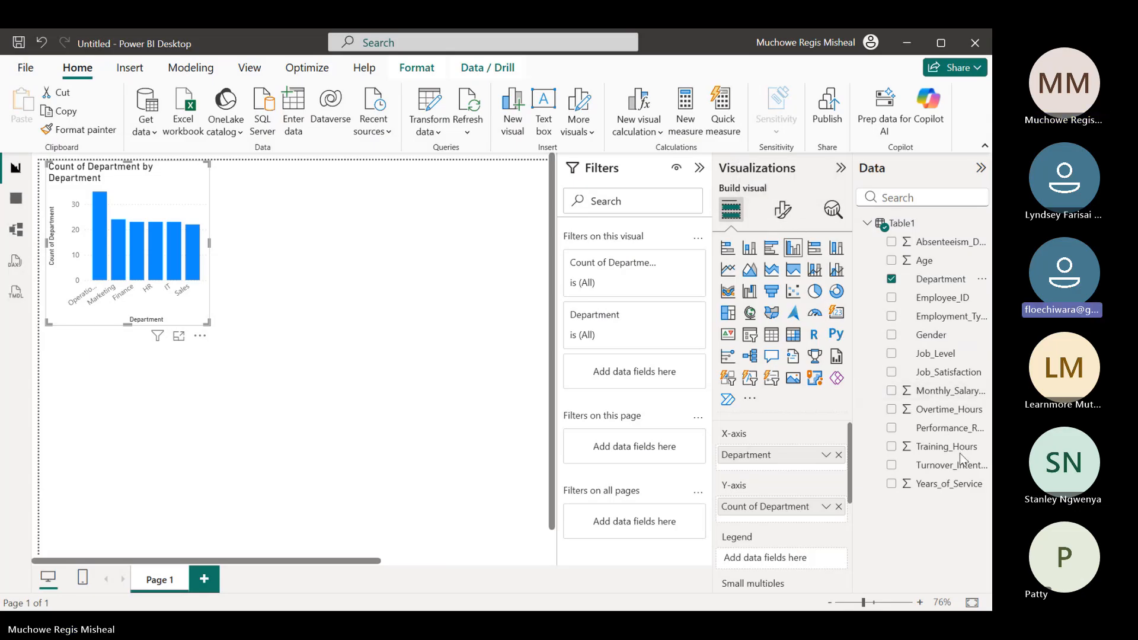
{"action": "left_click", "coordinate": [784, 210]}
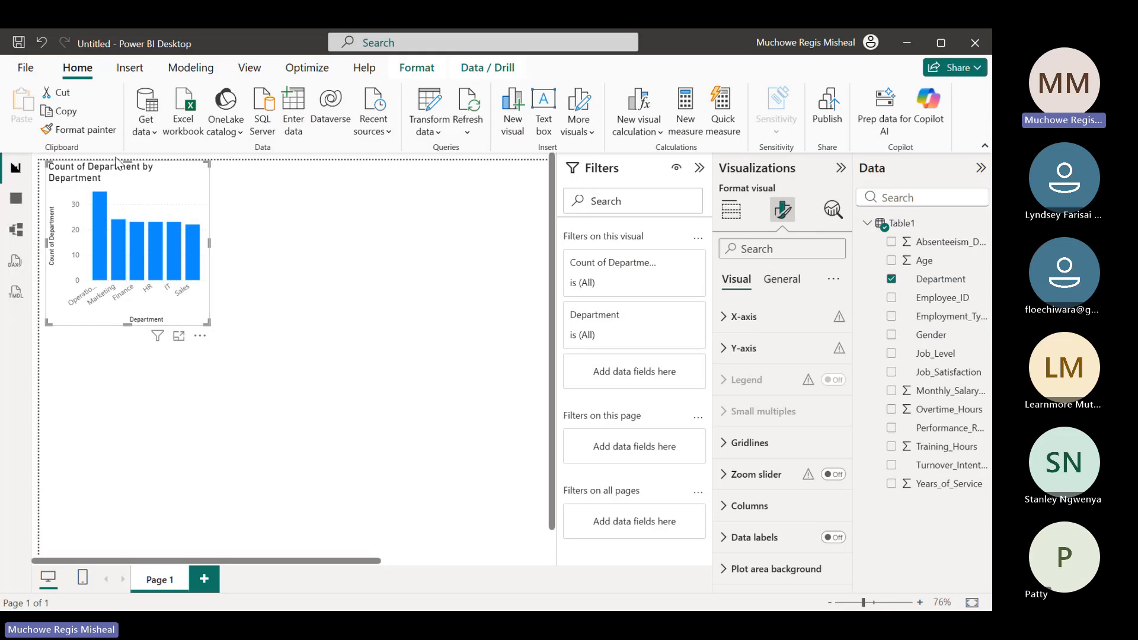
{"action": "left_click", "coordinate": [723, 320]}
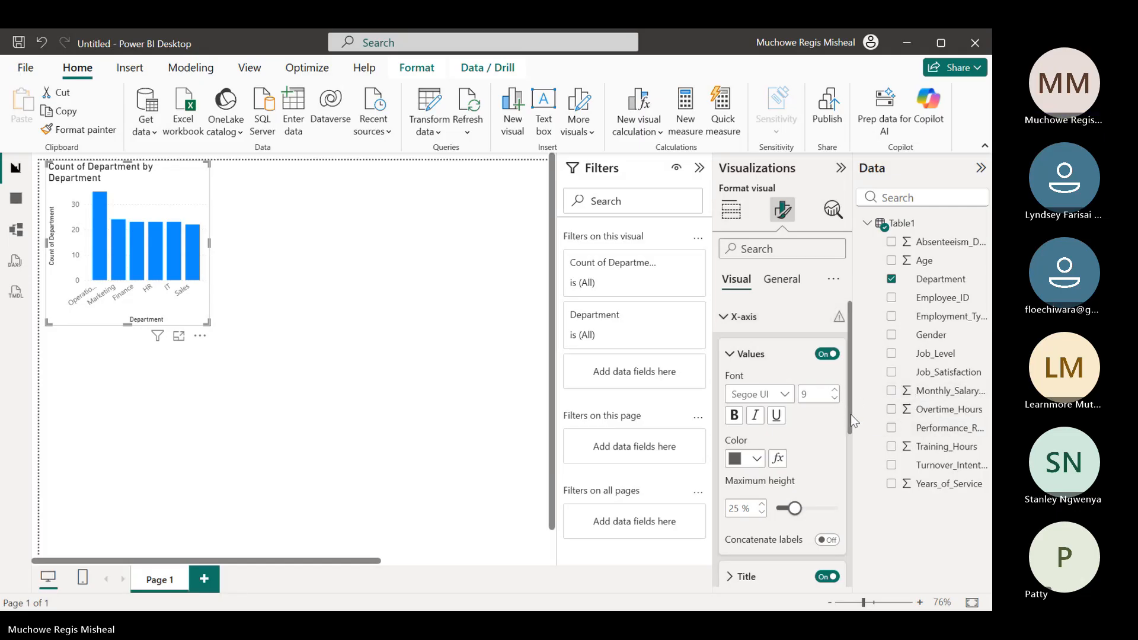
{"action": "left_click_drag", "start_coordinate": [851, 414], "coordinate": [853, 476]}
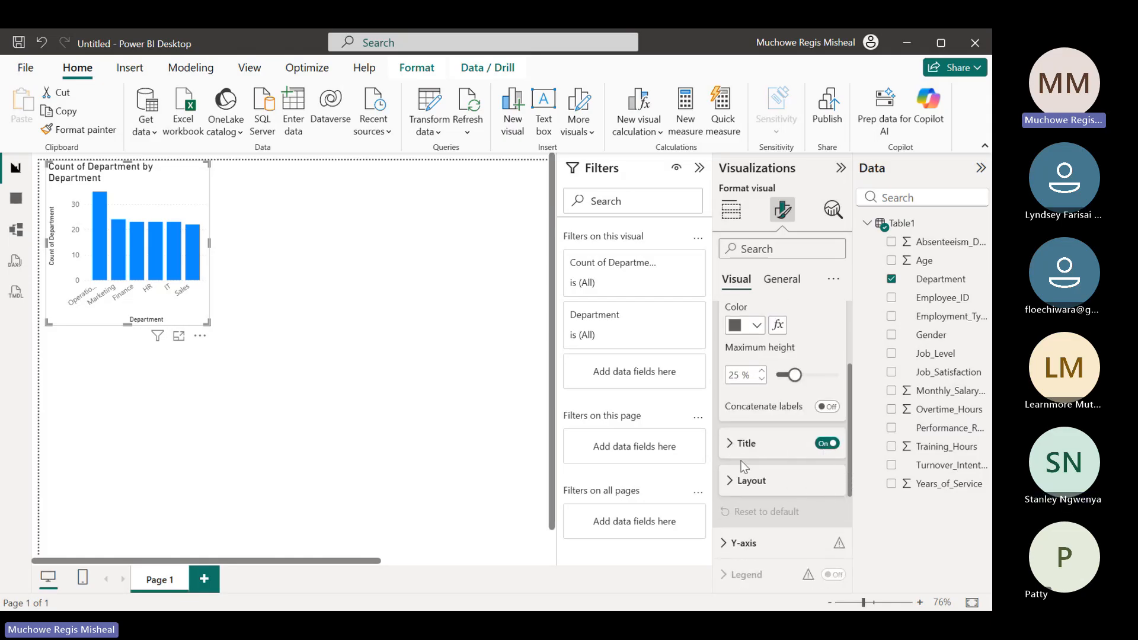
{"action": "left_click", "coordinate": [824, 448]}
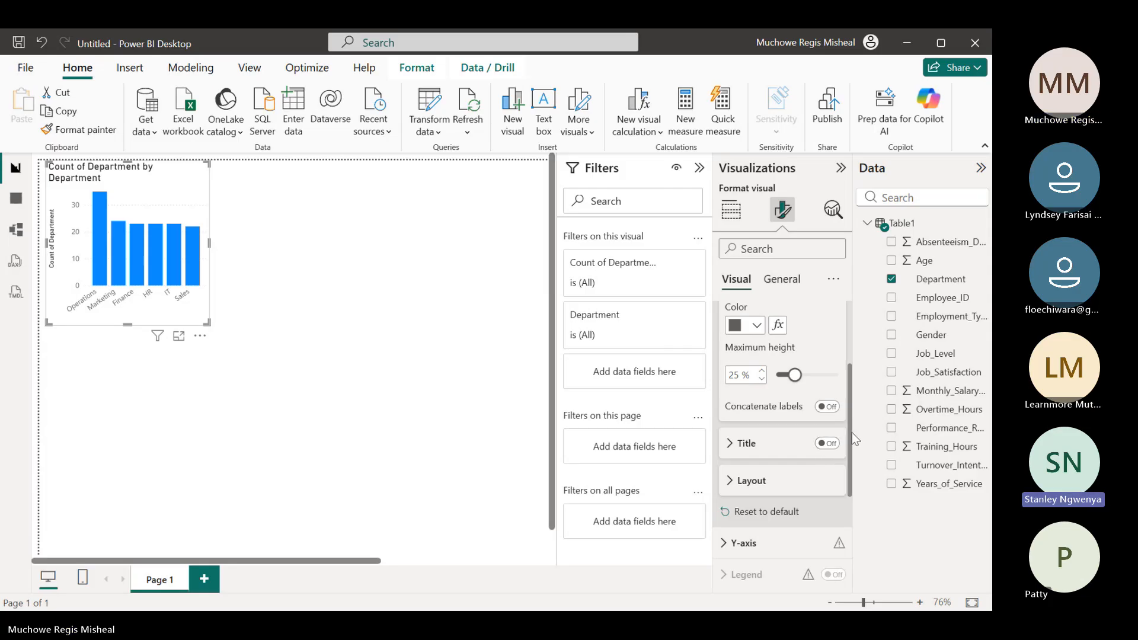
{"action": "scroll", "coordinate": [852, 431], "scroll_direction": "up", "scroll_amount": 1}
{"action": "scroll", "coordinate": [851, 428], "scroll_direction": "up", "scroll_amount": 3}
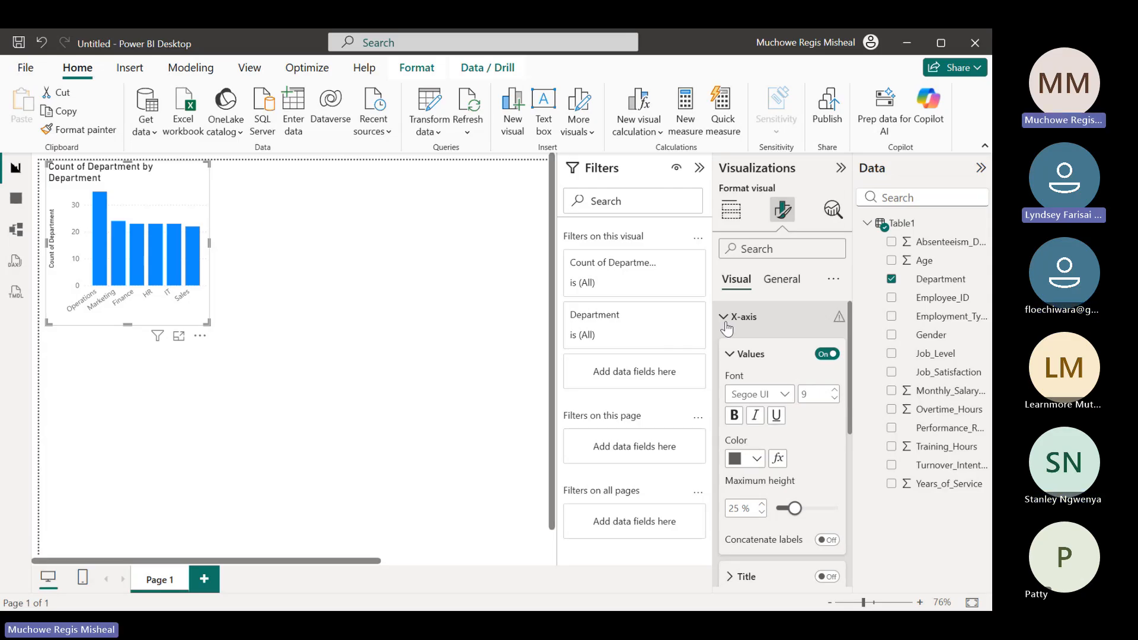
{"action": "left_click", "coordinate": [727, 328]}
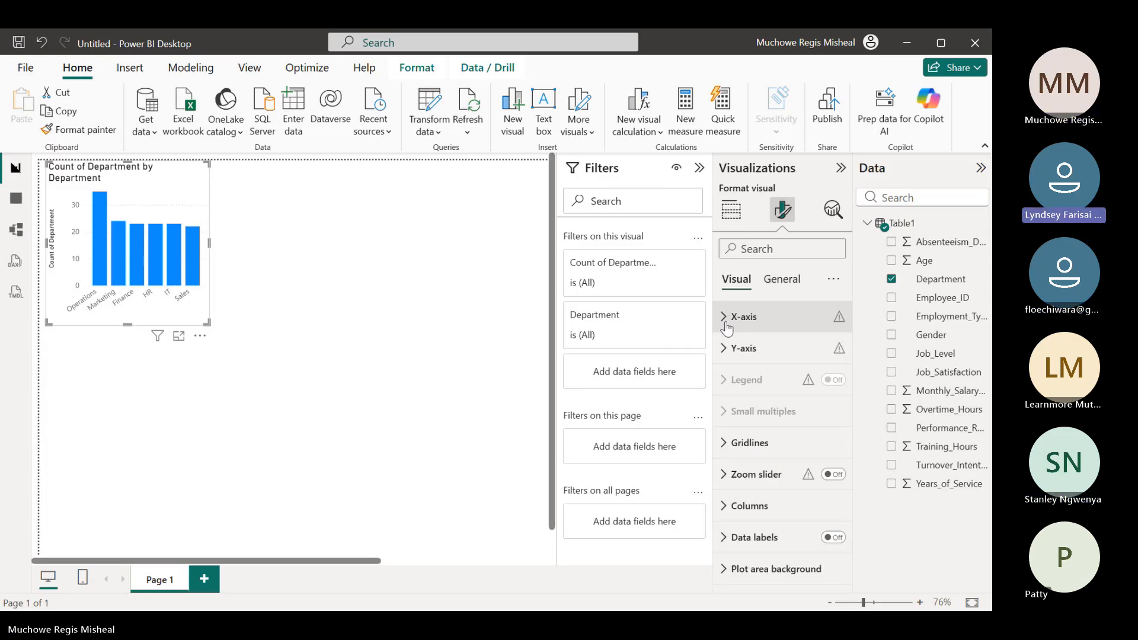
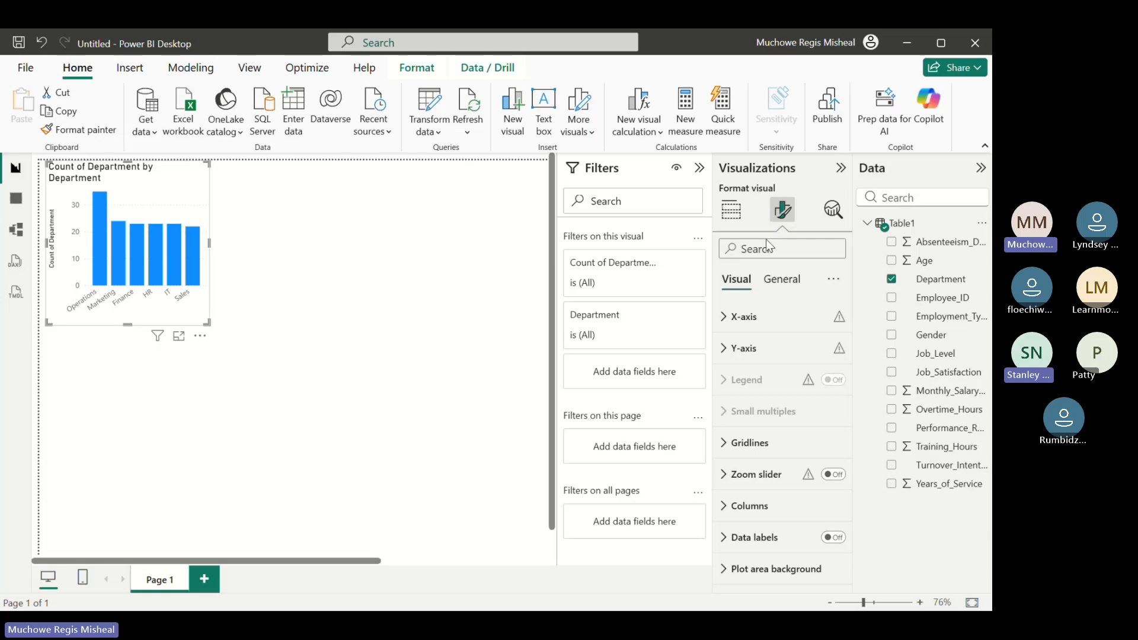
Try Employment_Type as an additional X-axis field of the department chart and remove it again
{"action": "left_click", "coordinate": [731, 210]}
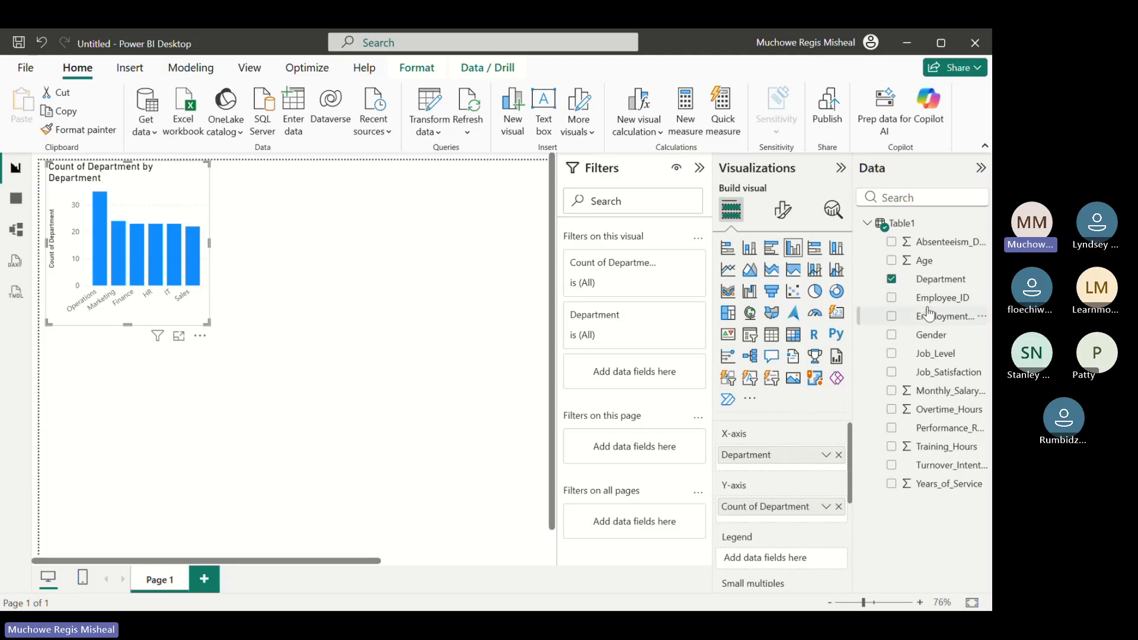
{"action": "left_click_drag", "start_coordinate": [924, 315], "coordinate": [775, 448]}
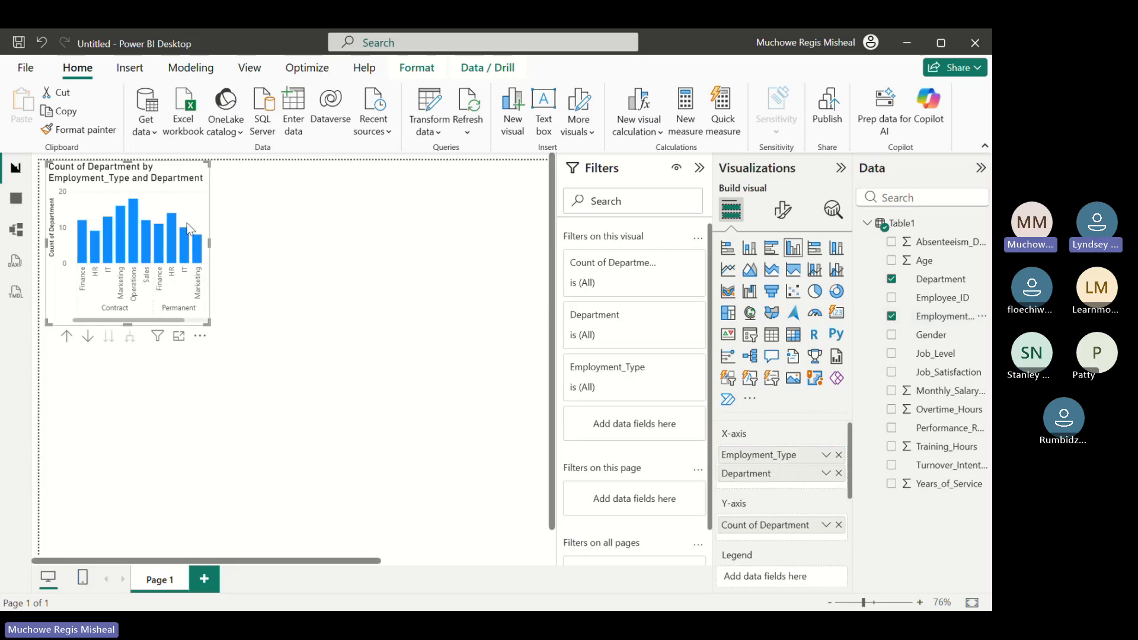
{"action": "left_click", "coordinate": [838, 455]}
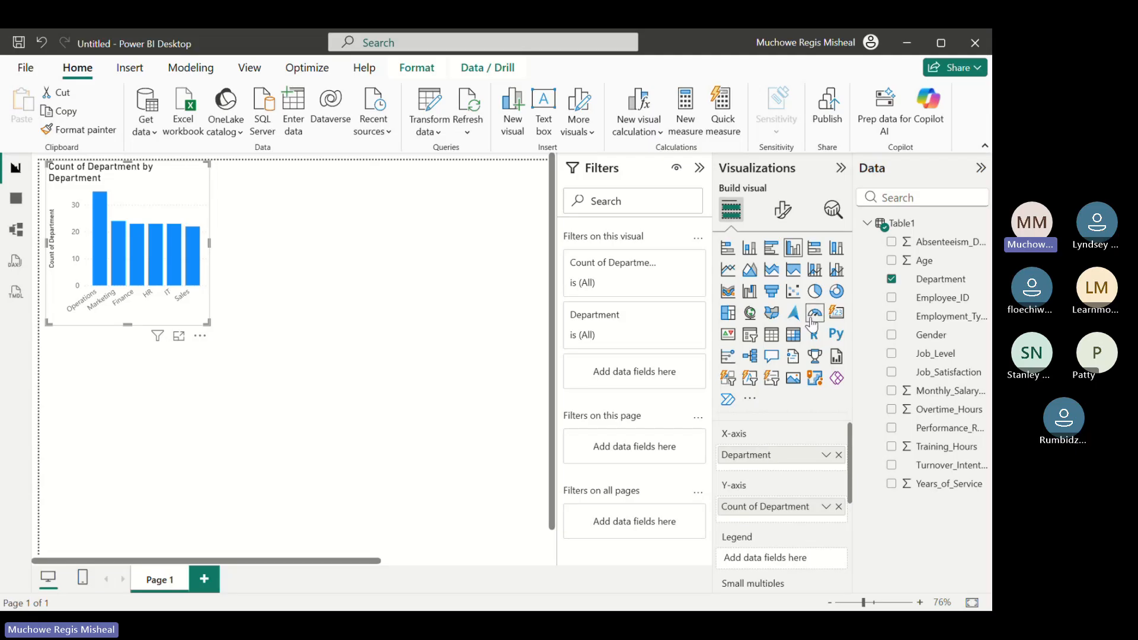
Turn off the department chart's Y-axis values and Y-axis title, and turn on its data labels
{"action": "left_click", "coordinate": [784, 213]}
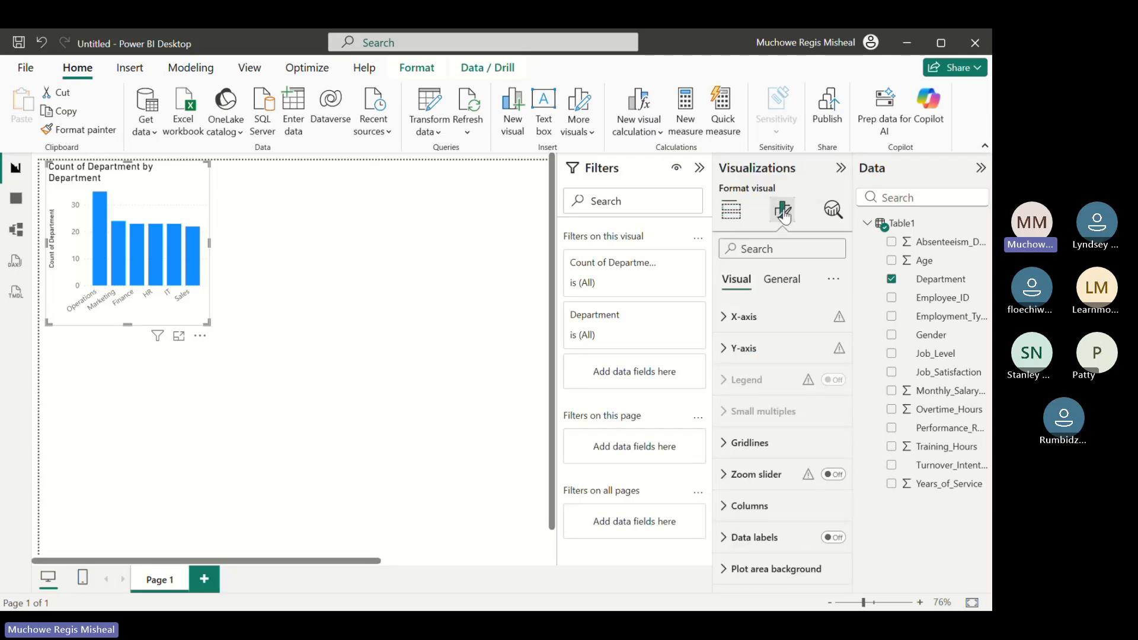
{"action": "left_click", "coordinate": [725, 320]}
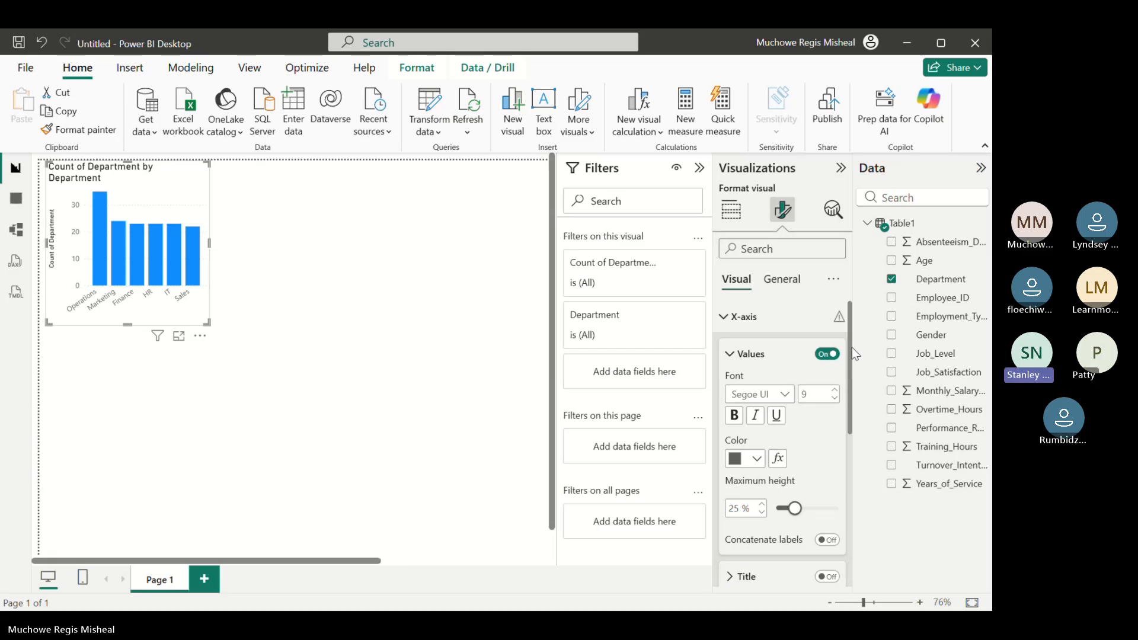
{"action": "left_click_drag", "start_coordinate": [848, 374], "coordinate": [861, 460]}
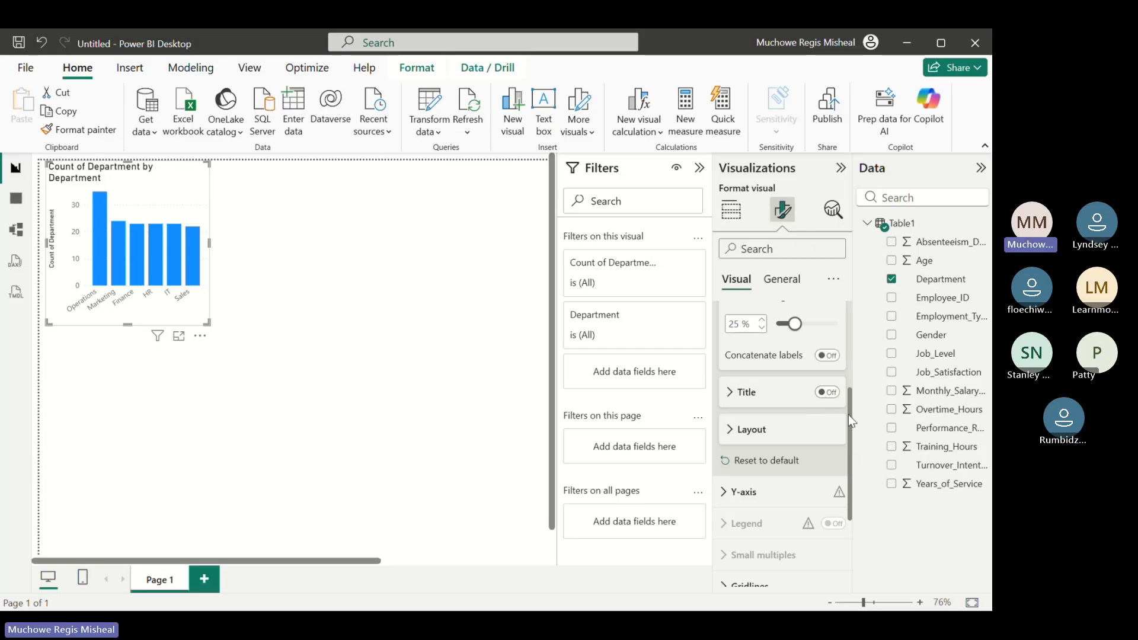
{"action": "left_click_drag", "start_coordinate": [852, 424], "coordinate": [850, 329]}
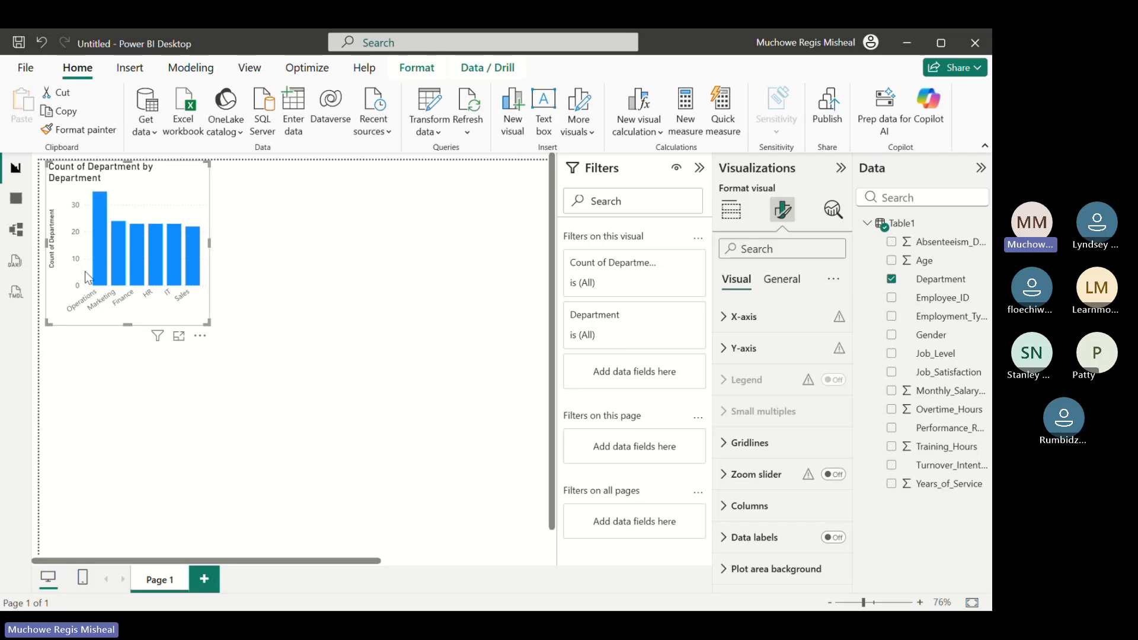
{"action": "left_click", "coordinate": [723, 358]}
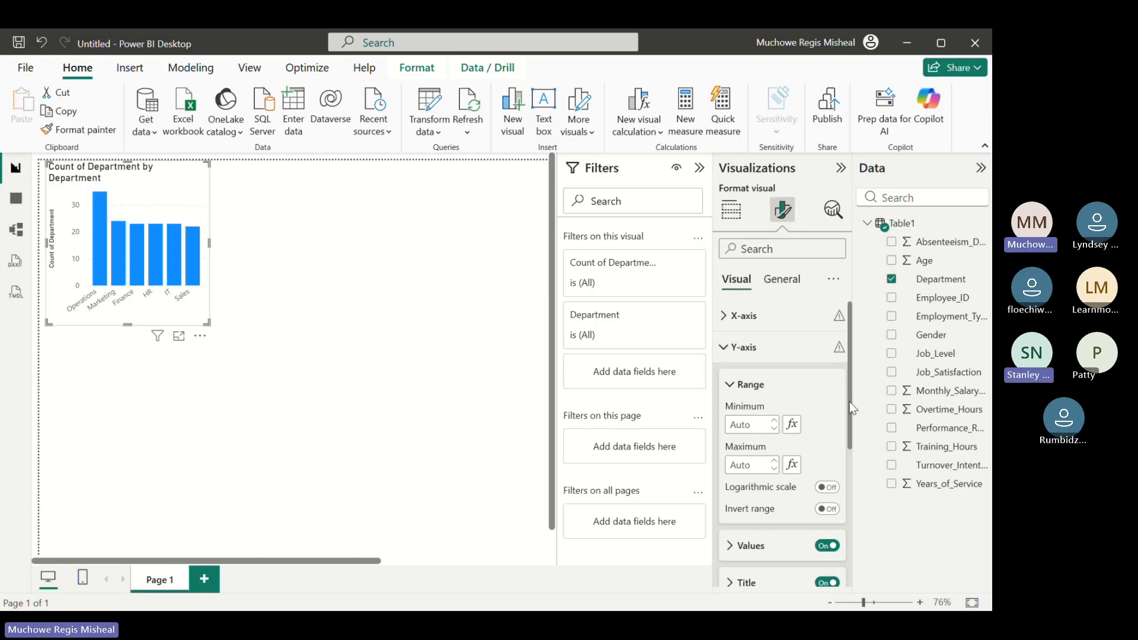
{"action": "left_click_drag", "start_coordinate": [849, 403], "coordinate": [839, 461]}
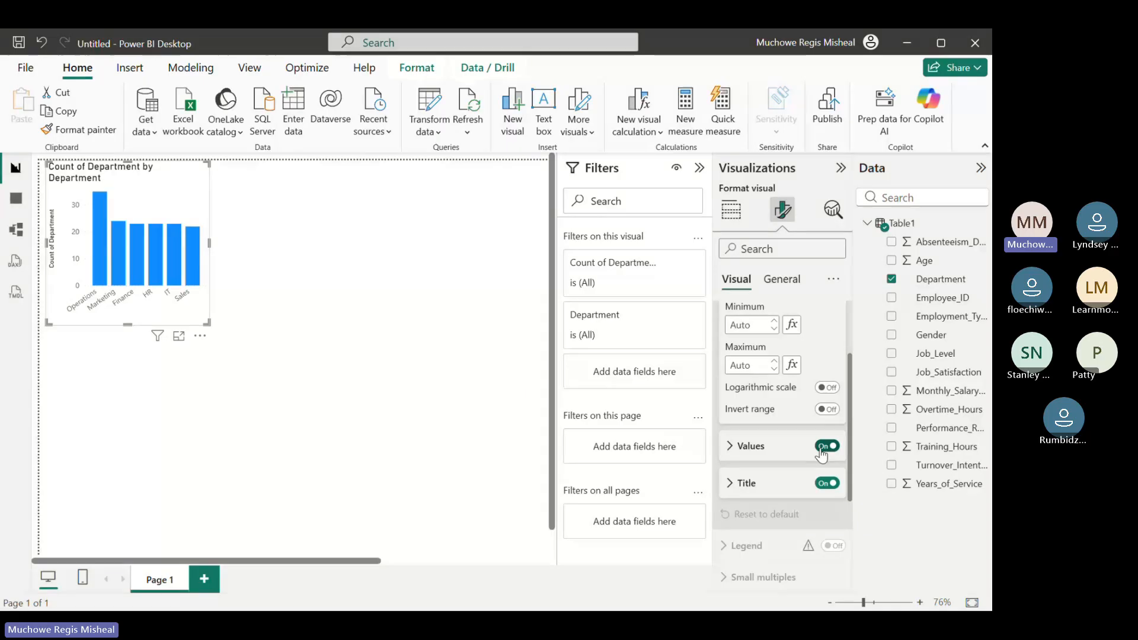
{"action": "left_click", "coordinate": [826, 446]}
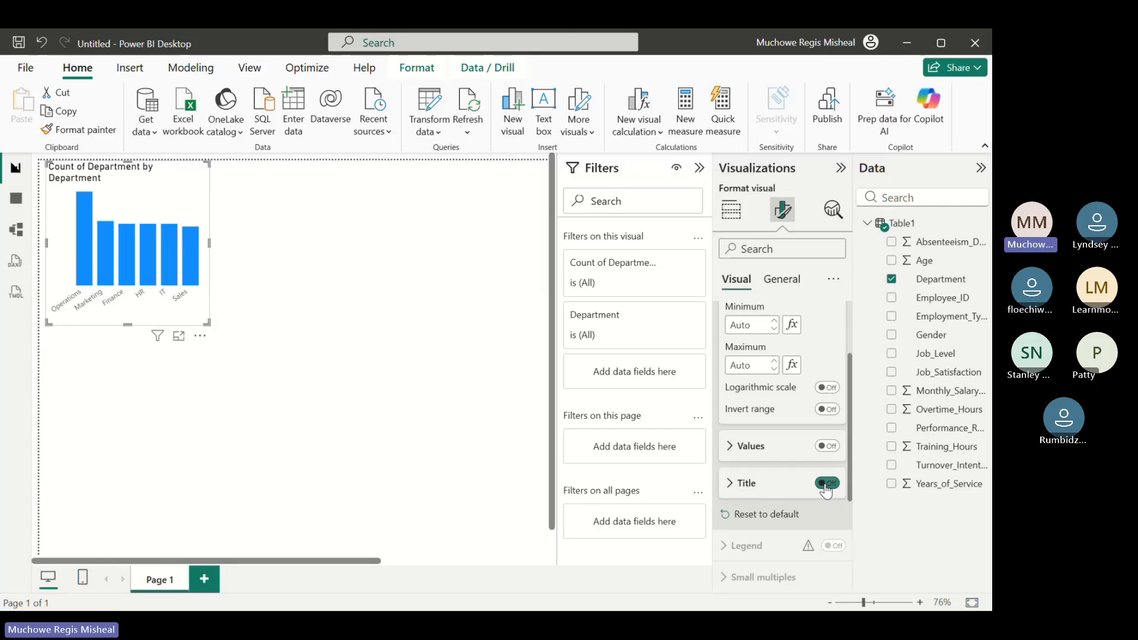
{"action": "left_click", "coordinate": [827, 483]}
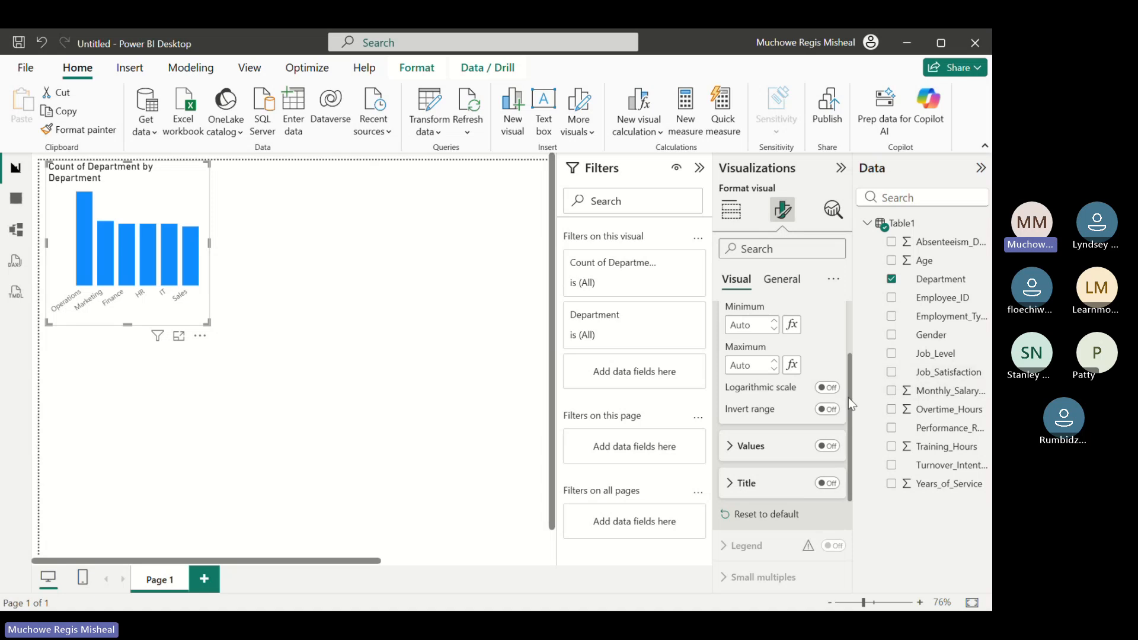
{"action": "scroll", "coordinate": [847, 397], "scroll_direction": "up", "scroll_amount": 3}
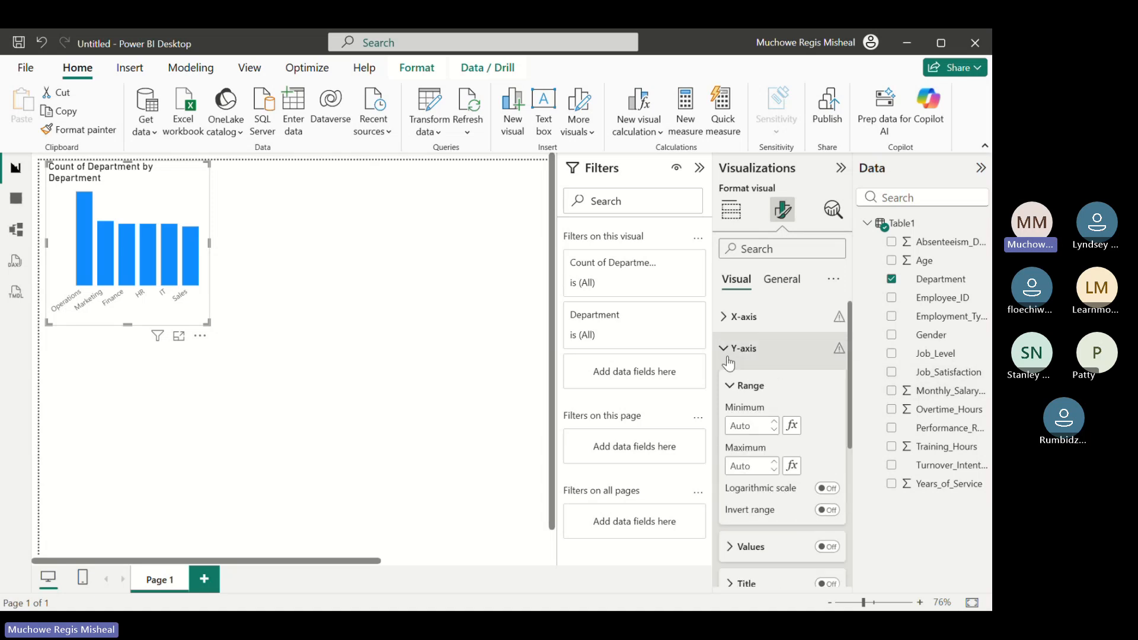
{"action": "left_click", "coordinate": [721, 350]}
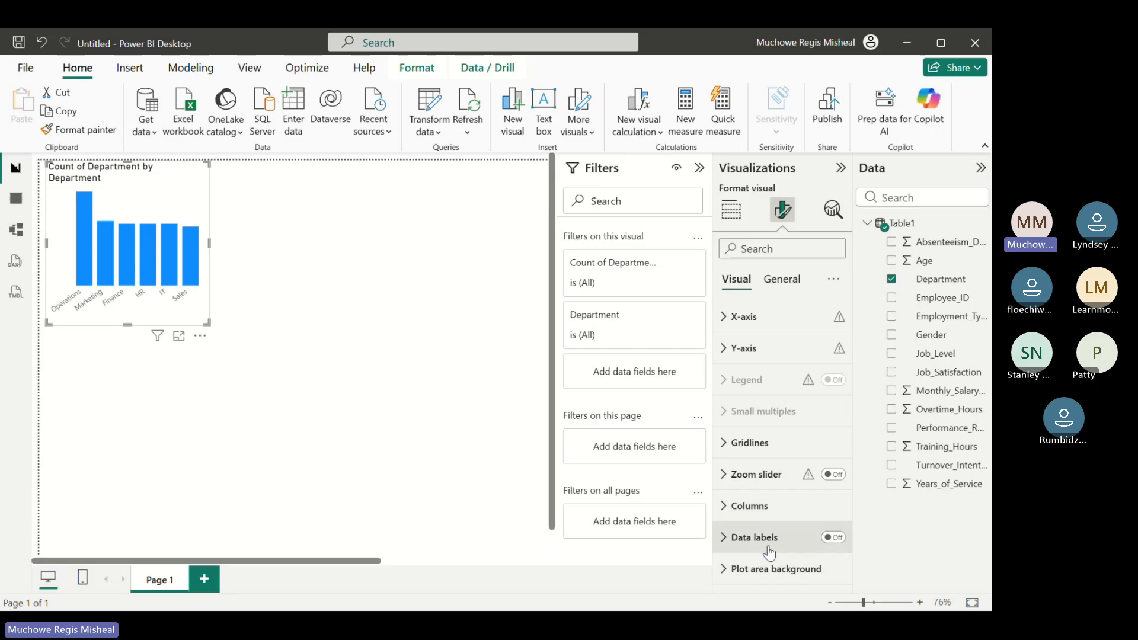
{"action": "left_click", "coordinate": [844, 538]}
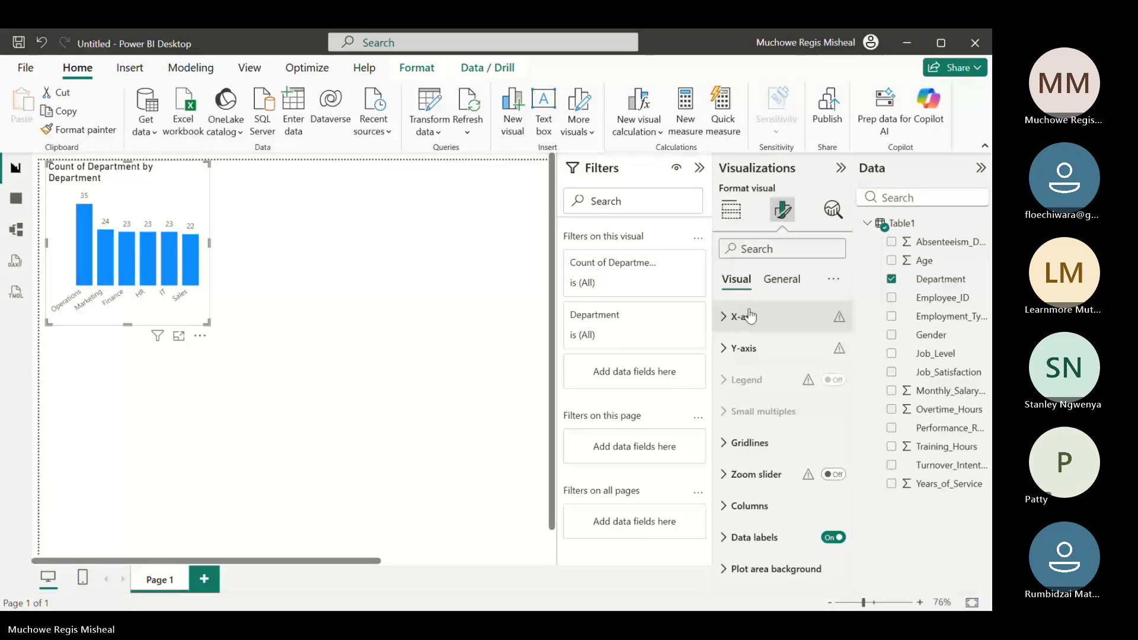
Shorten the column chart's title text to Department
{"action": "left_click", "coordinate": [788, 289]}
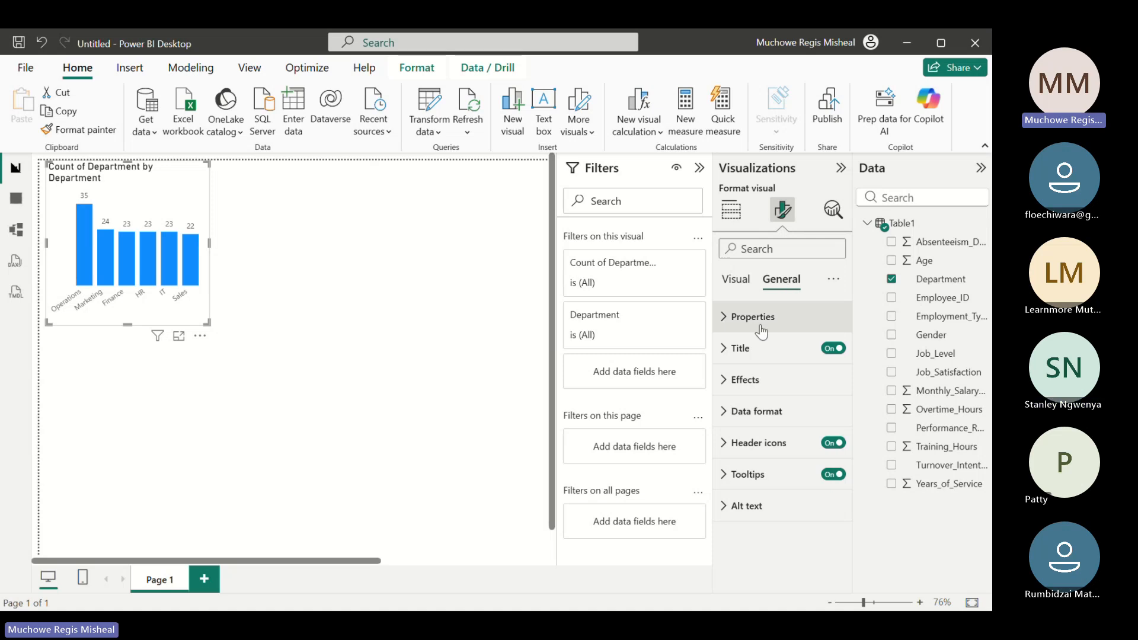
{"action": "left_click", "coordinate": [728, 350]}
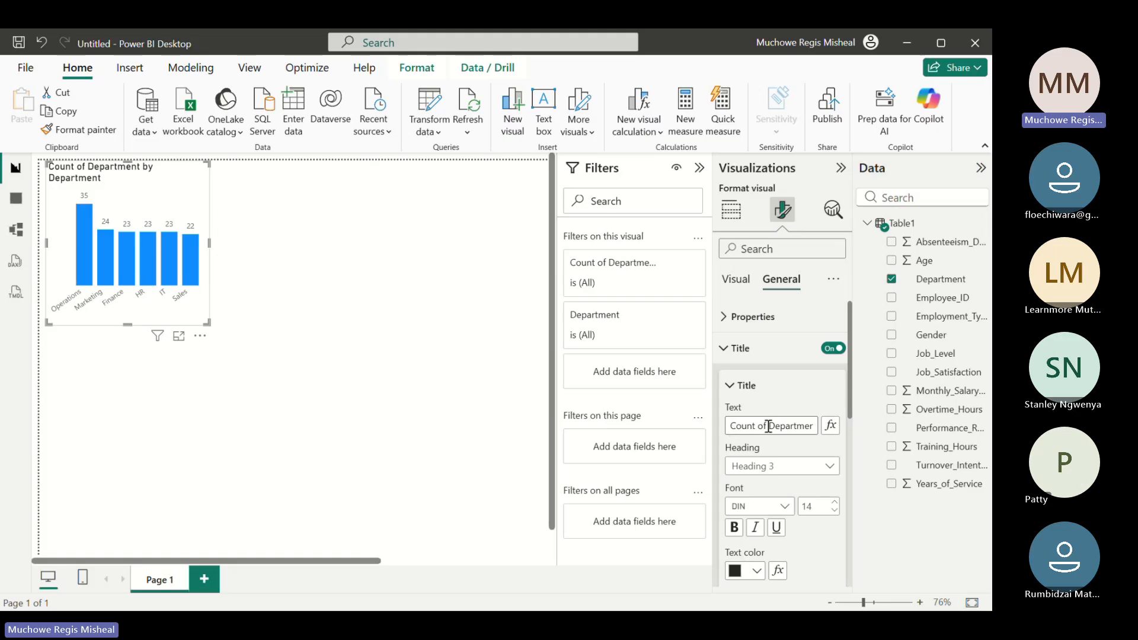
{"action": "left_click", "coordinate": [812, 427]}
{"action": "key", "text": "BackSpace"}
{"action": "key", "text": "BackSpace"}
{"action": "key", "text": "BackSpace"}
{"action": "key", "text": "BackSpace"}
{"action": "key", "text": "BackSpace"}
{"action": "key", "text": "BackSpace"}
{"action": "key", "text": "BackSpace"}
{"action": "key", "text": "BackSpace"}
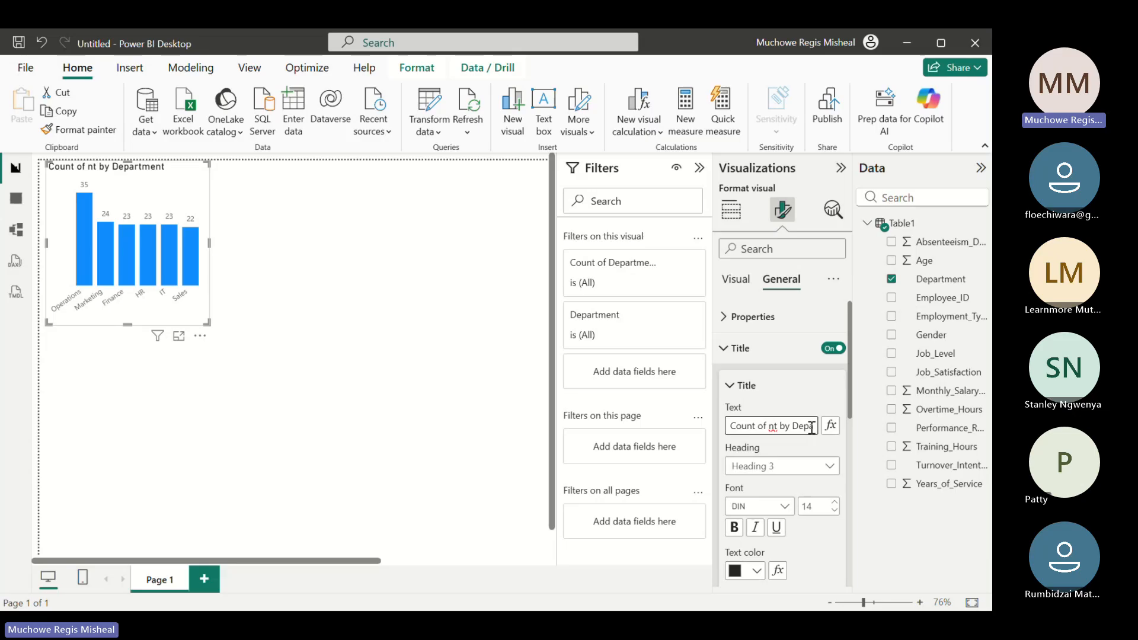
{"action": "key", "text": "BackSpace"}
{"action": "key", "text": "BackSpace"}
{"action": "key", "text": "BackSpace"}
{"action": "key", "text": "BackSpace"}
{"action": "key", "text": "BackSpace"}
{"action": "key", "text": "BackSpace"}
{"action": "key", "text": "BackSpace"}
{"action": "key", "text": "BackSpace"}
{"action": "key", "text": "BackSpace"}
{"action": "key", "text": "BackSpace"}
{"action": "key", "text": "BackSpace"}
{"action": "key", "text": "BackSpace"}
{"action": "key", "text": "BackSpace"}
{"action": "key", "text": "BackSpace"}
{"action": "key", "text": "BackSpace"}
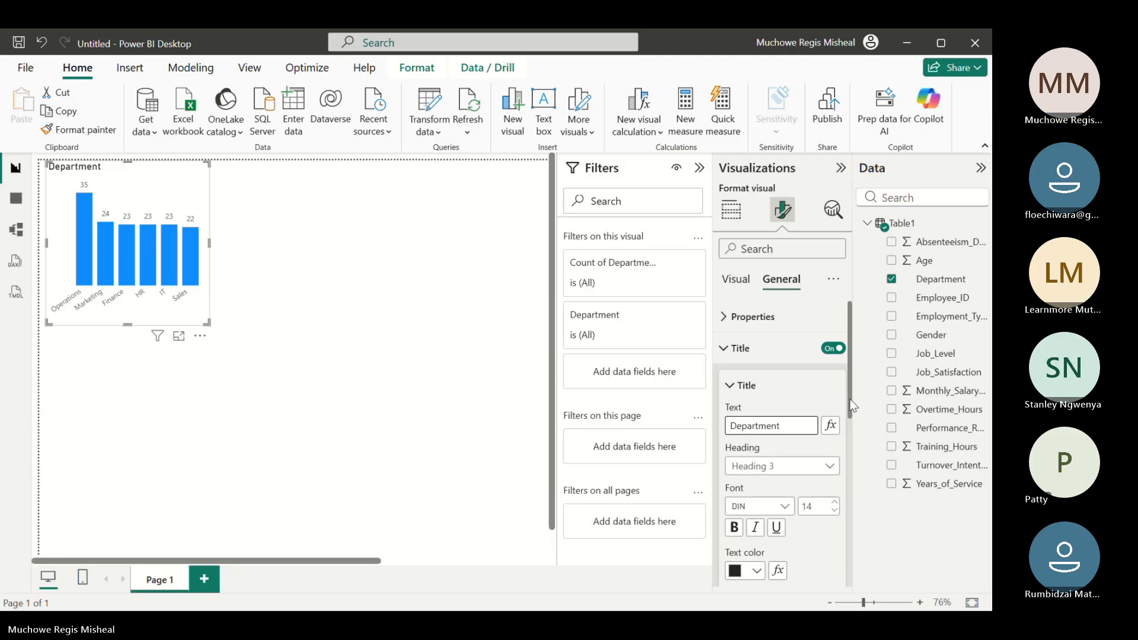
Give the chart title an orange #E66C37 background and center it horizontally
{"action": "left_click_drag", "start_coordinate": [852, 406], "coordinate": [852, 464]}
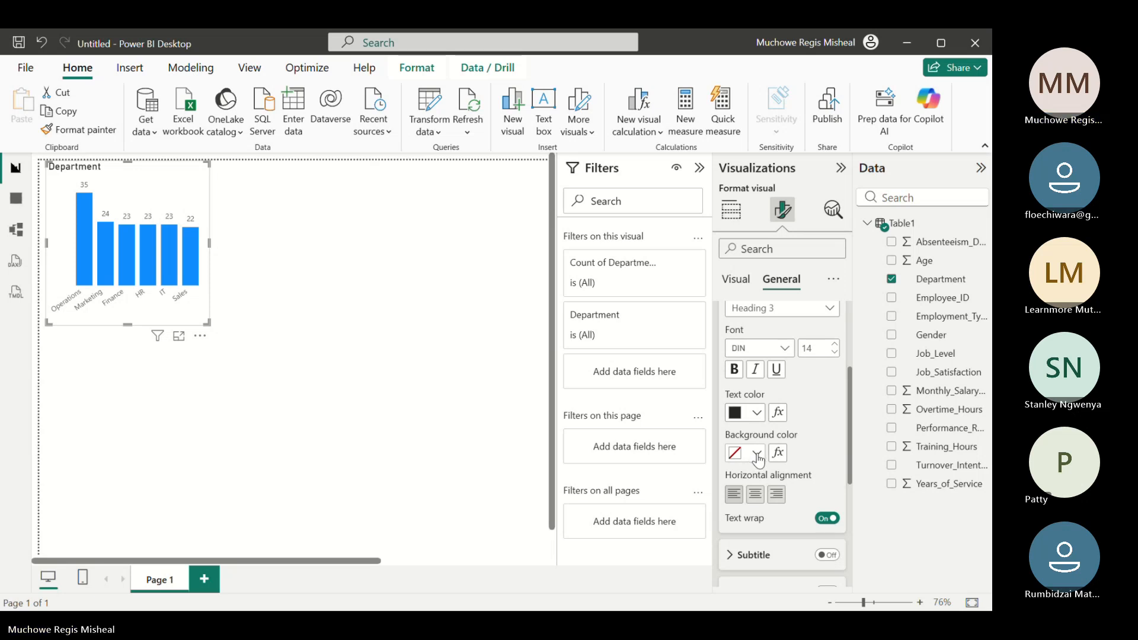
{"action": "left_click", "coordinate": [757, 456]}
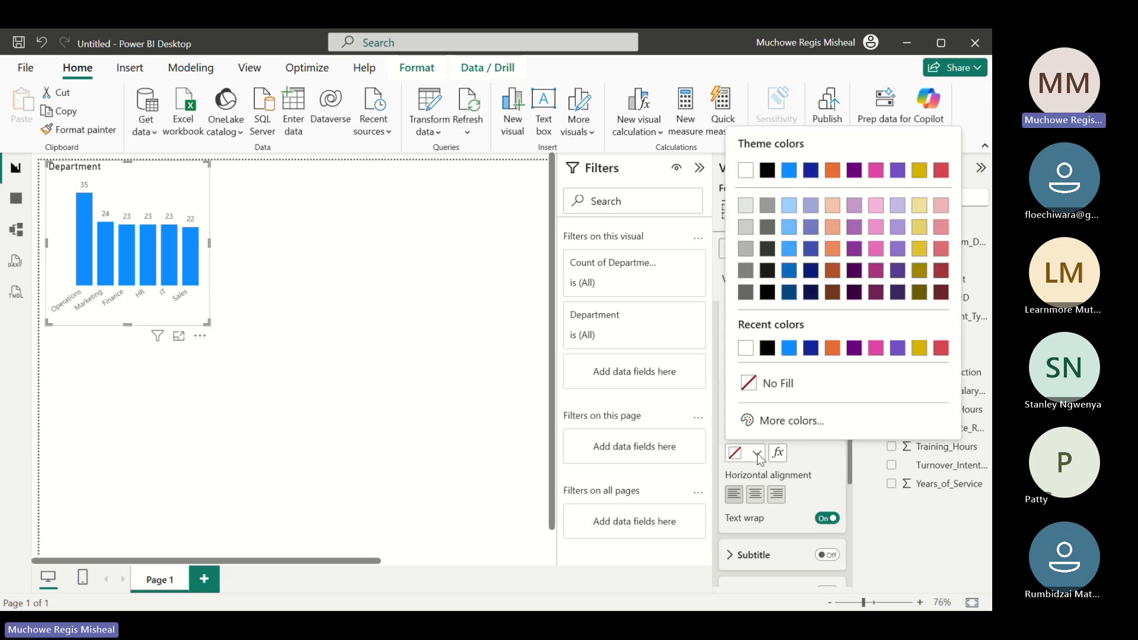
{"action": "left_click", "coordinate": [832, 354]}
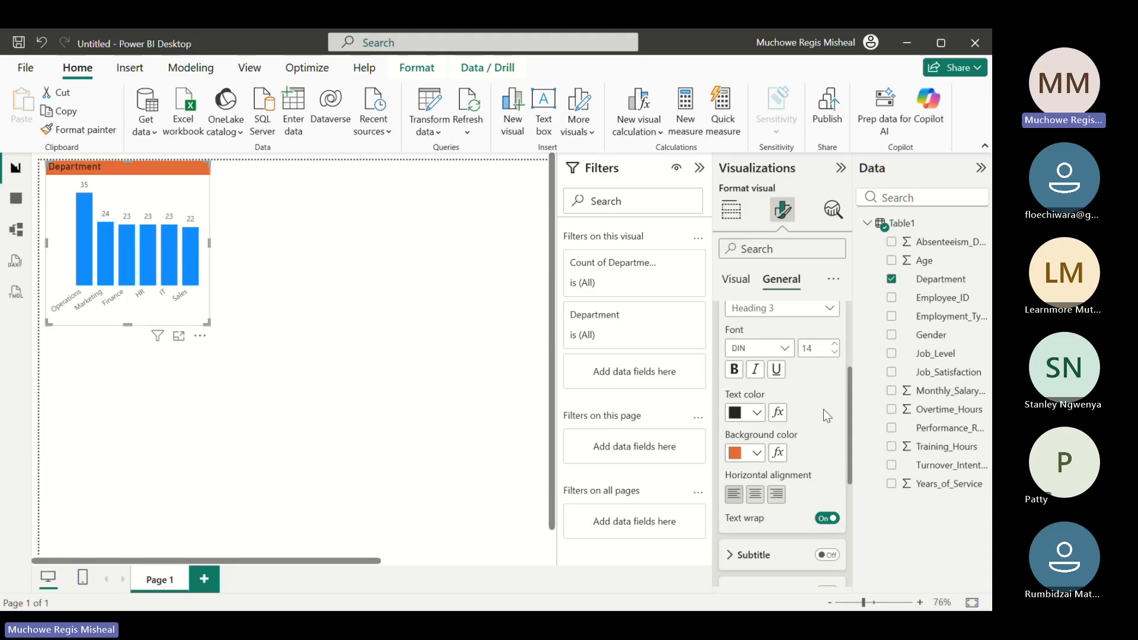
{"action": "left_click", "coordinate": [754, 494]}
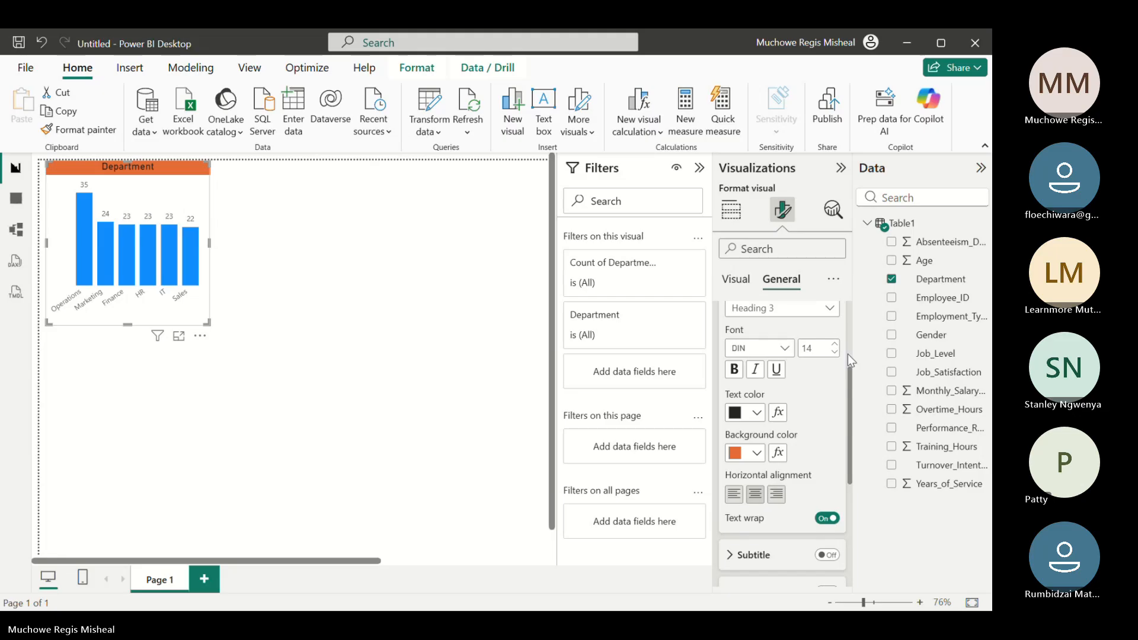
{"action": "left_click_drag", "start_coordinate": [853, 394], "coordinate": [847, 327]}
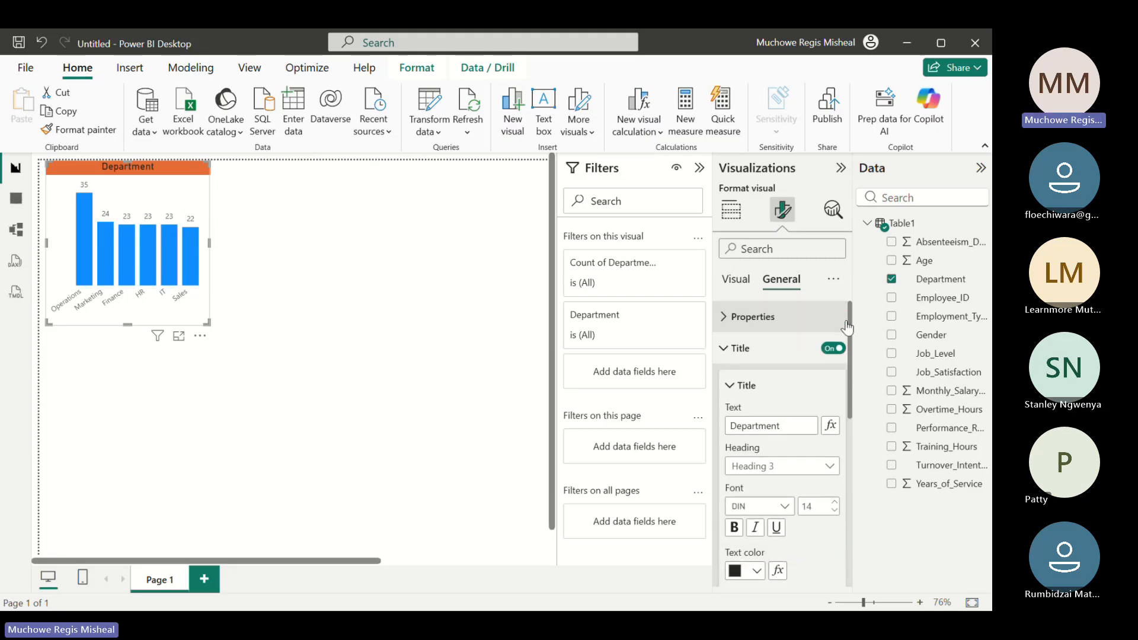
{"action": "left_click", "coordinate": [723, 348]}
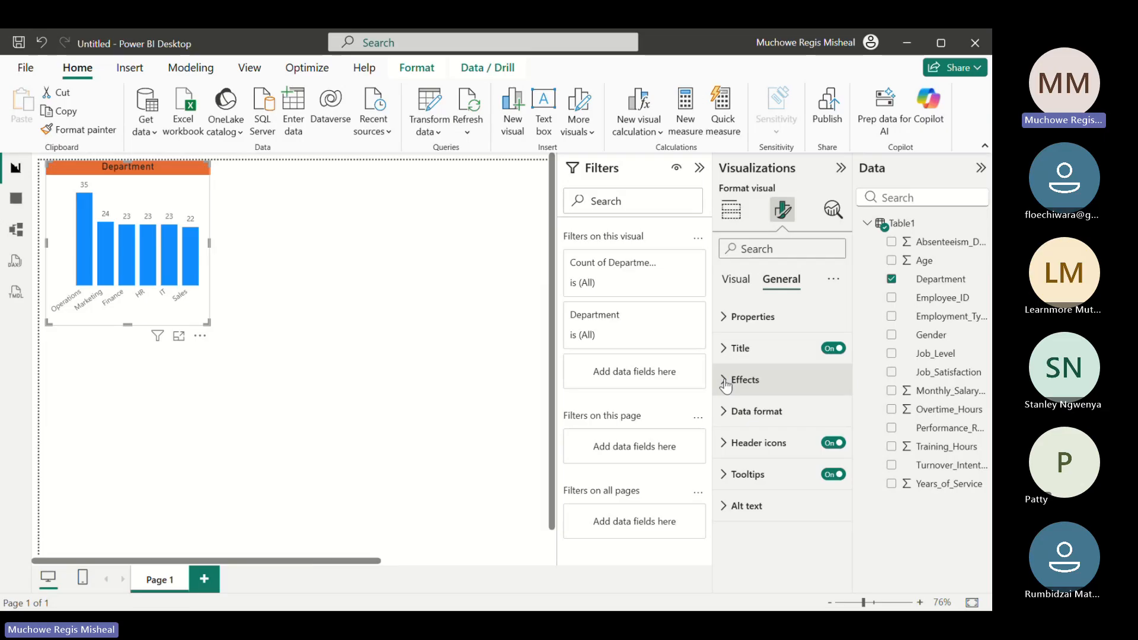
Turn on the chart's visual border and set its color to pink #E044A7
{"action": "left_click", "coordinate": [725, 385]}
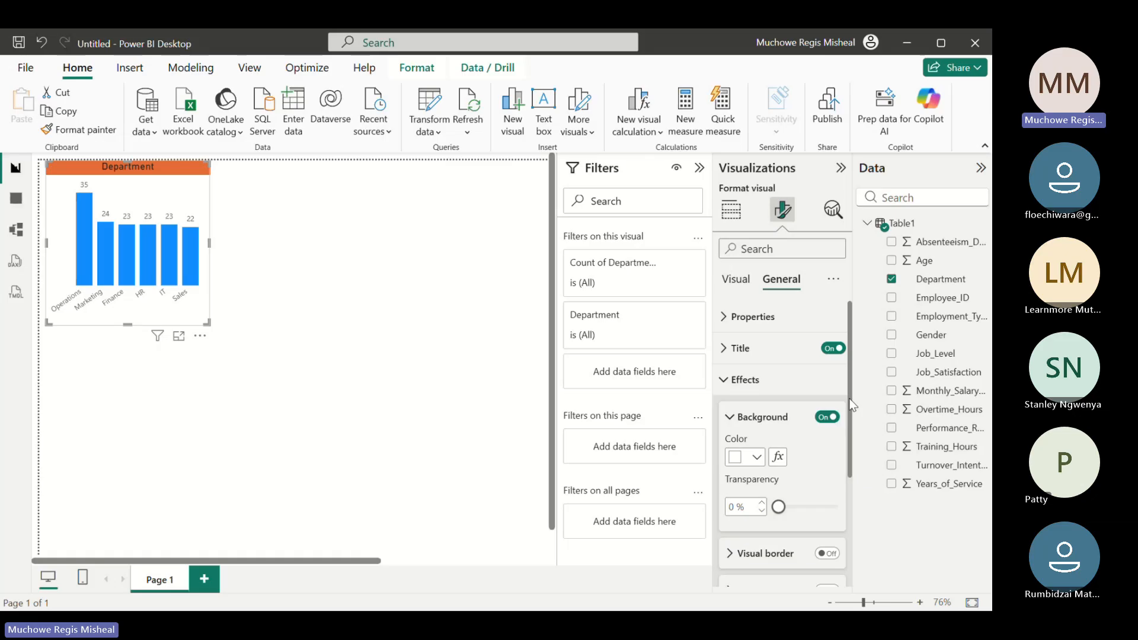
{"action": "scroll", "coordinate": [852, 406], "scroll_direction": "down", "scroll_amount": 2}
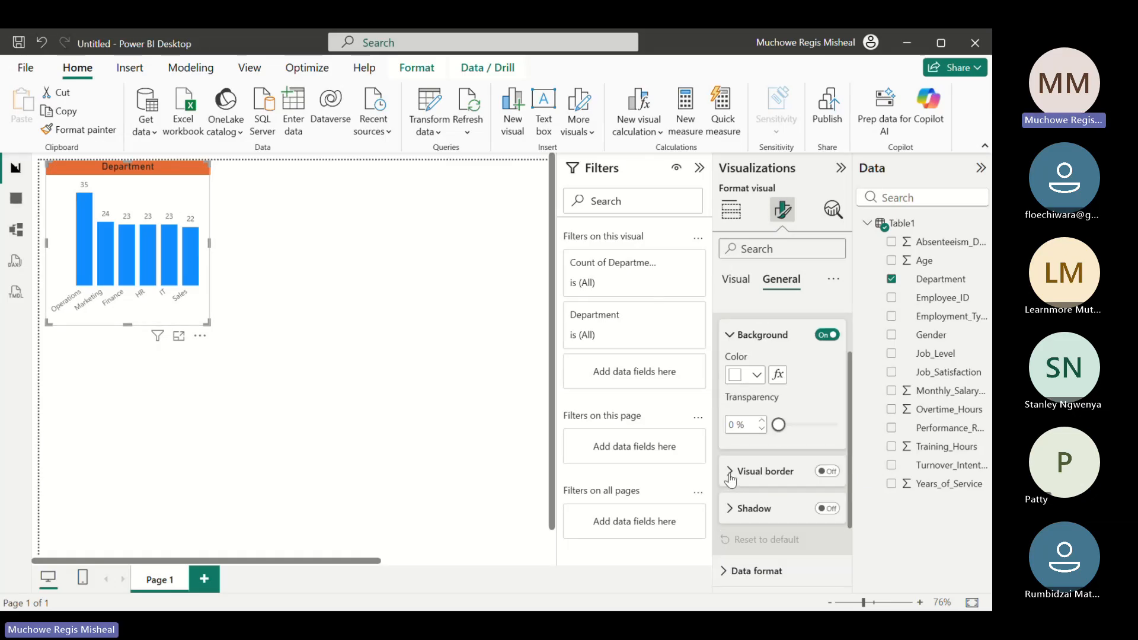
{"action": "left_click", "coordinate": [830, 472]}
{"action": "left_click", "coordinate": [728, 473]}
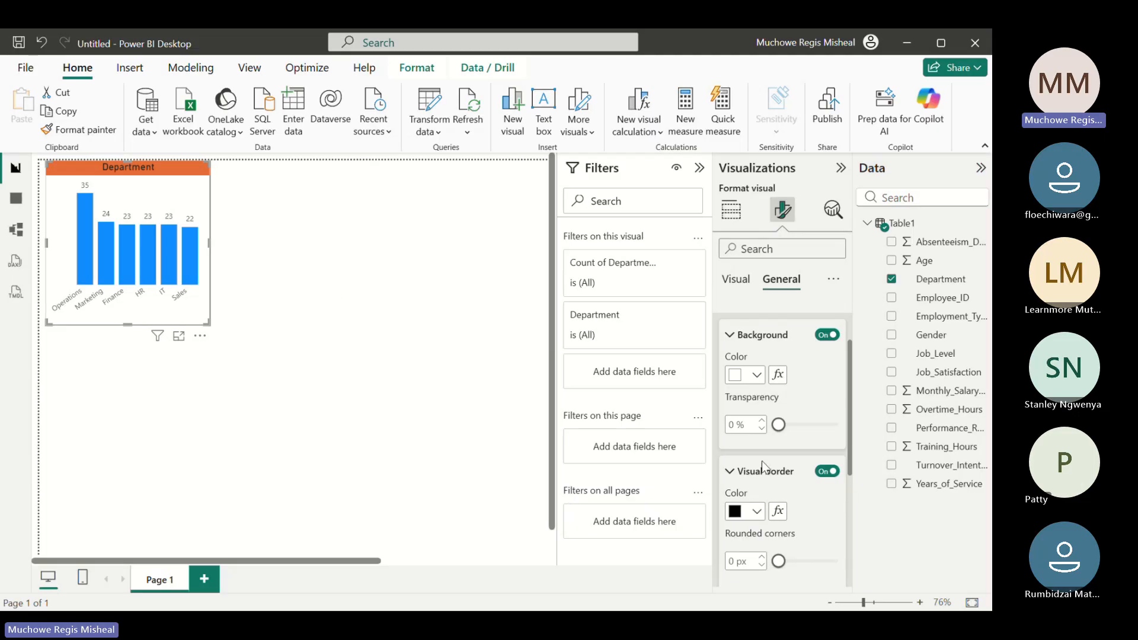
{"action": "left_click", "coordinate": [756, 511]}
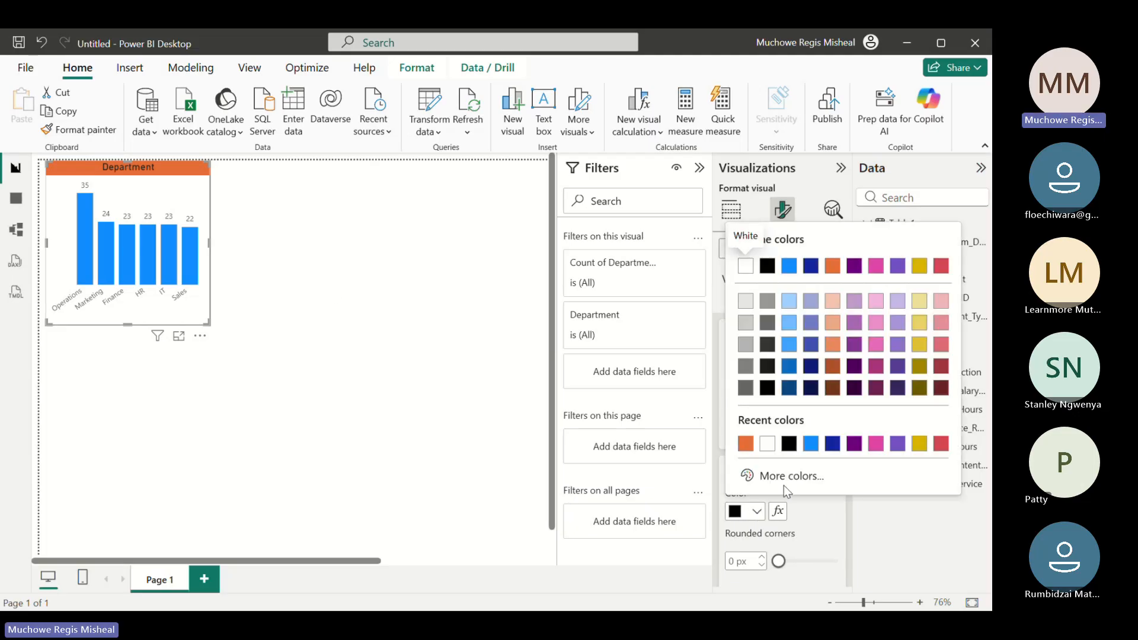
{"action": "left_click", "coordinate": [879, 447]}
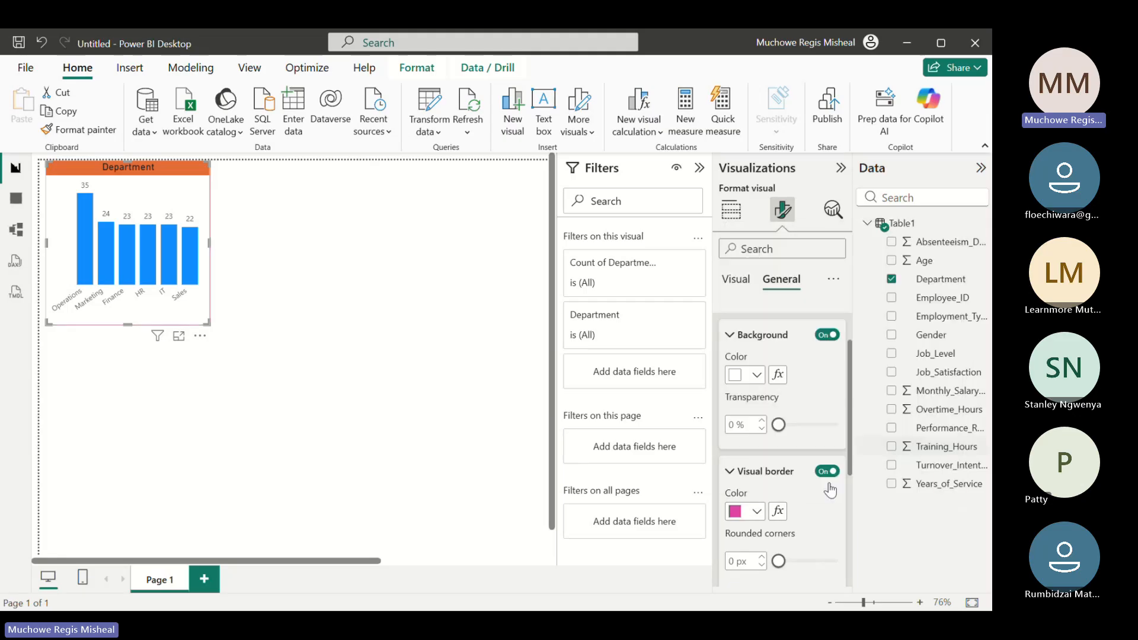
{"action": "left_click", "coordinate": [731, 473]}
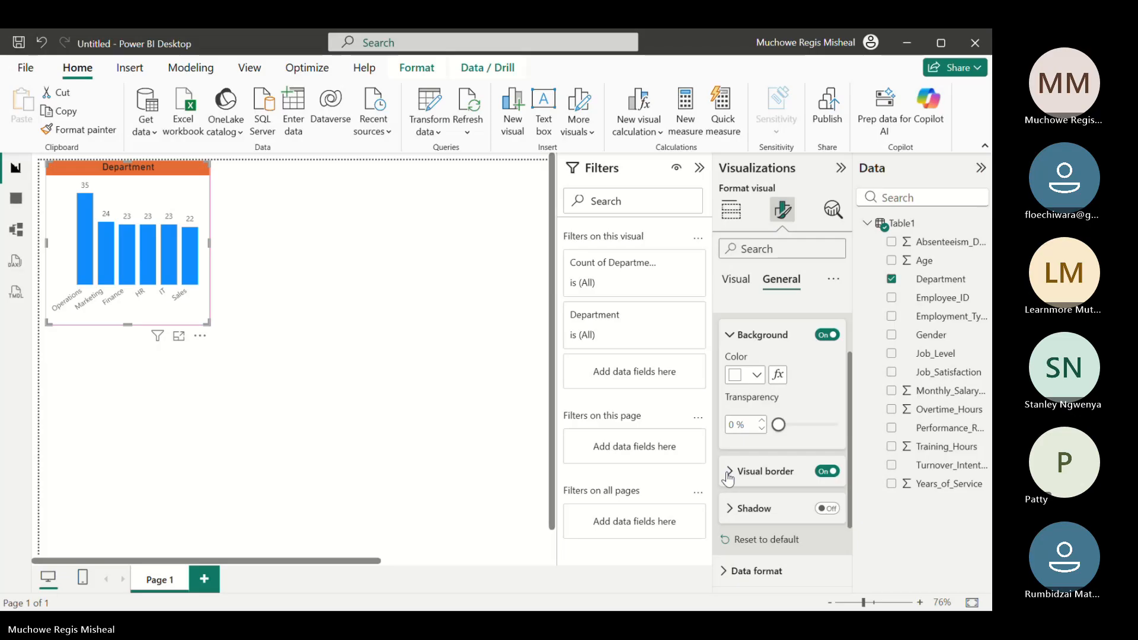
Try a different transparency for the chart background and set it back to 0 %
{"action": "left_click_drag", "start_coordinate": [778, 424], "coordinate": [837, 424]}
{"action": "left_click", "coordinate": [782, 425]}
{"action": "double_click", "coordinate": [732, 424]}
{"action": "type", "text": "0"}
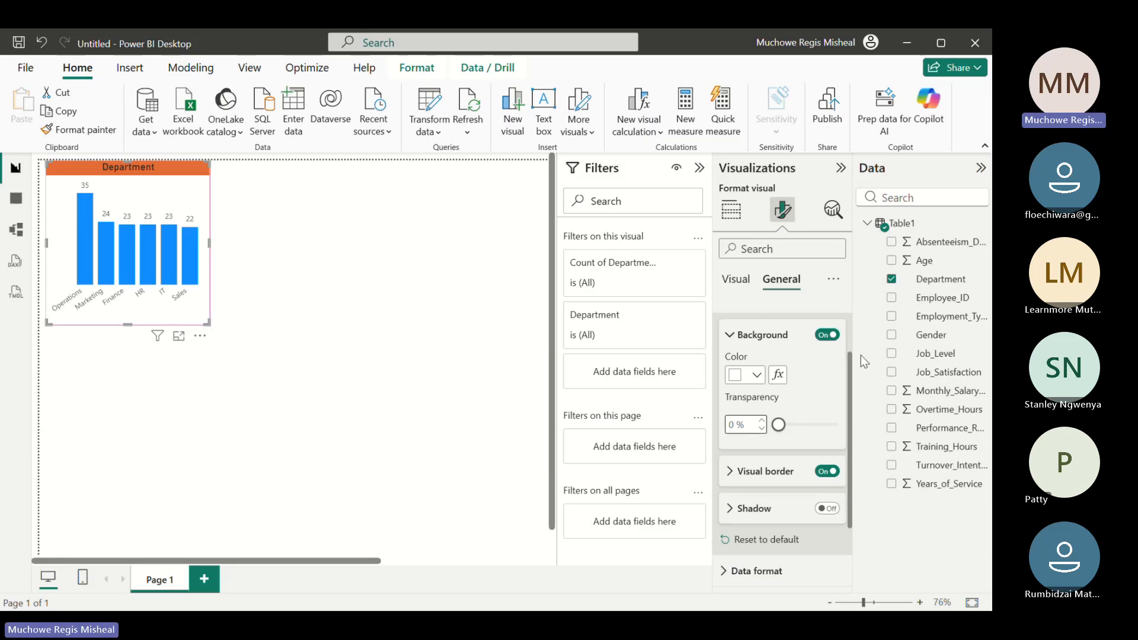
{"action": "left_click", "coordinate": [783, 341]}
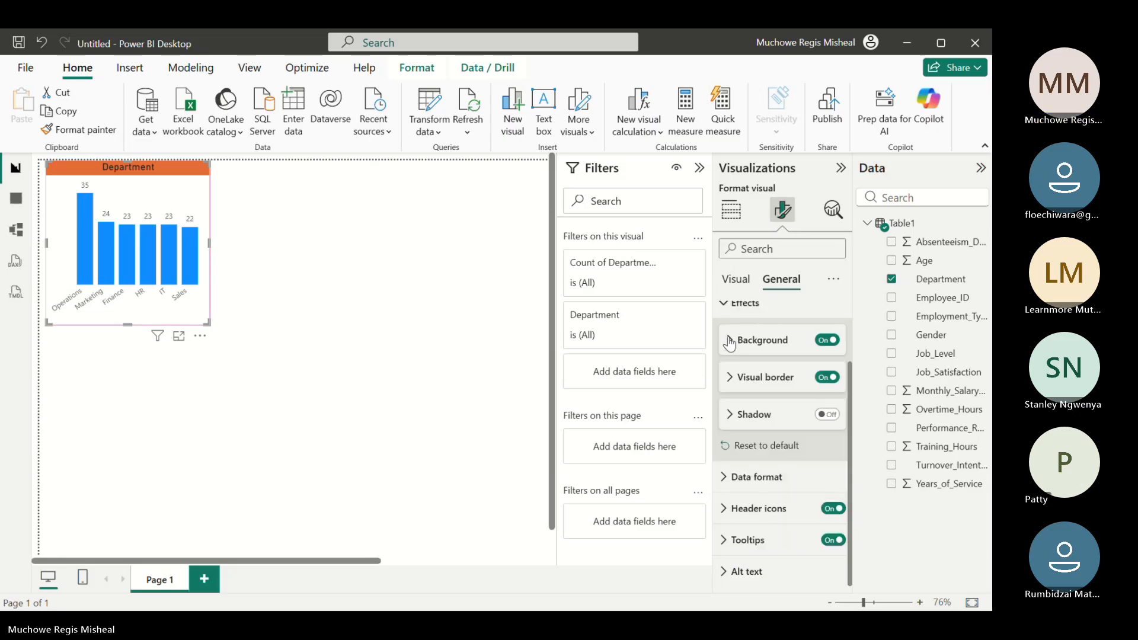
Round the corners of the Department column chart's visual border to 5 px
{"action": "left_click_drag", "start_coordinate": [849, 403], "coordinate": [848, 354]}
{"action": "left_click", "coordinate": [721, 370]}
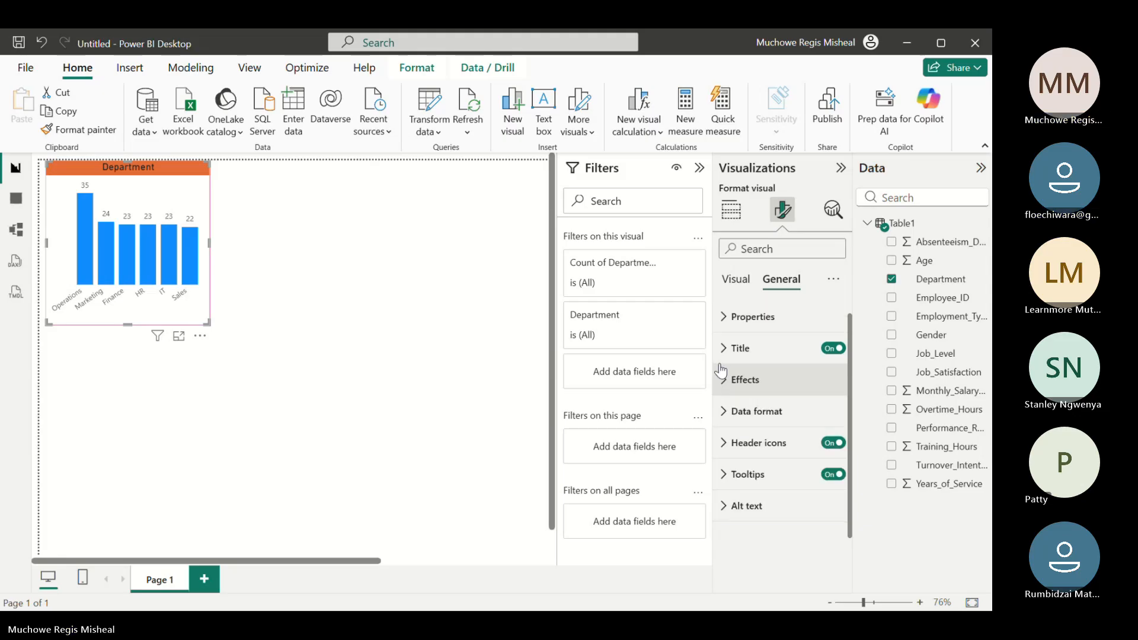
{"action": "left_click", "coordinate": [724, 384]}
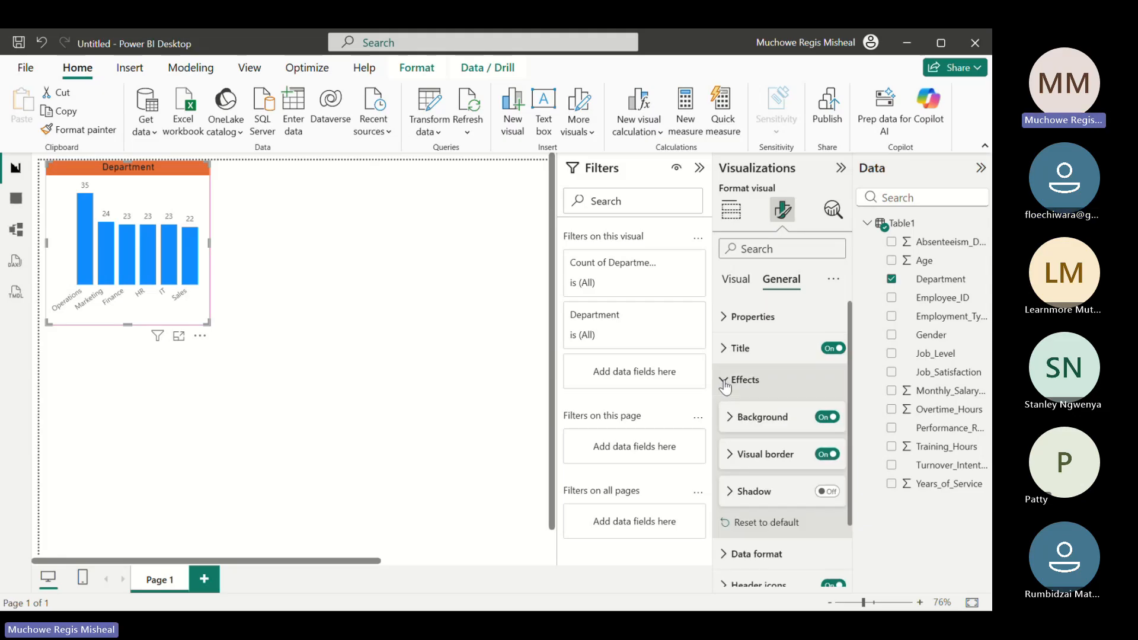
{"action": "left_click", "coordinate": [730, 456]}
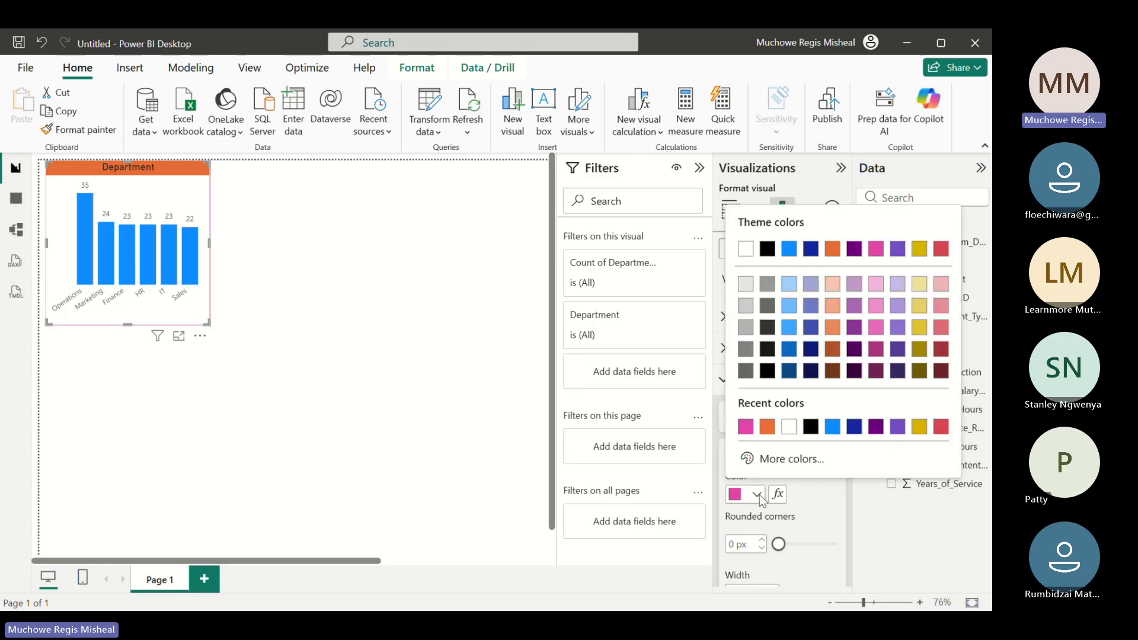
{"action": "left_click", "coordinate": [758, 495]}
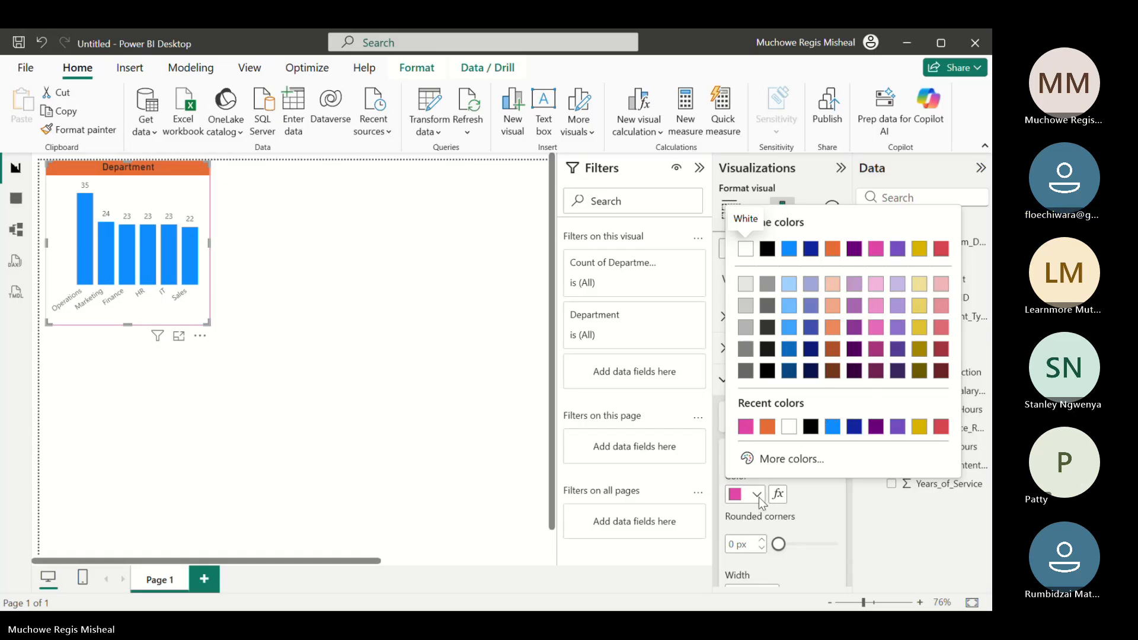
{"action": "left_click", "coordinate": [810, 492]}
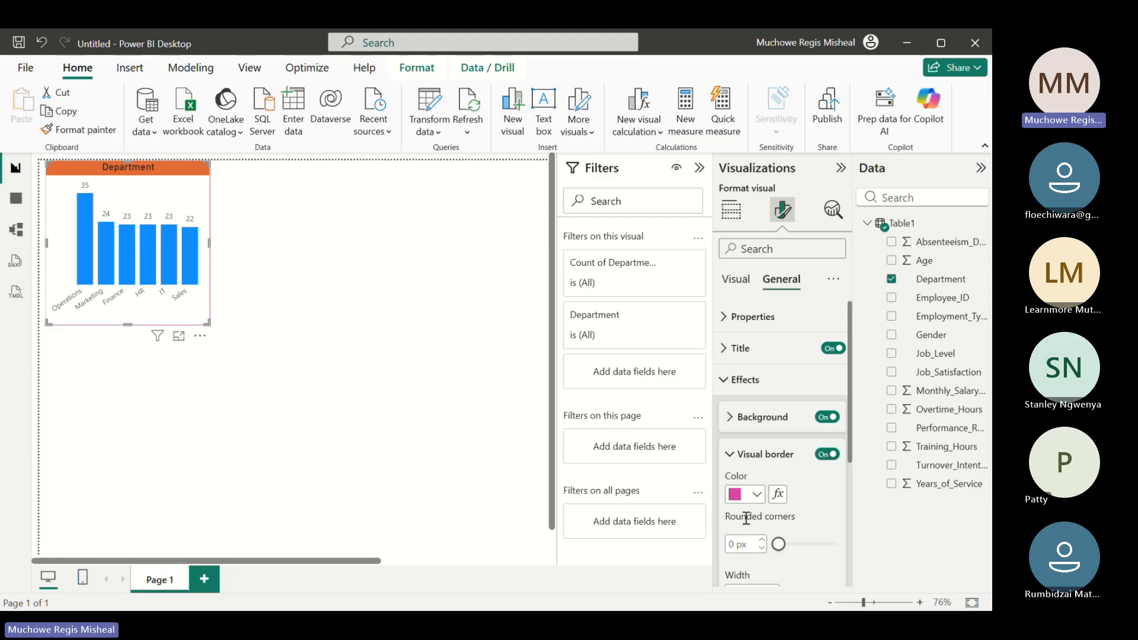
{"action": "double_click", "coordinate": [732, 545]}
{"action": "type", "text": "5"}
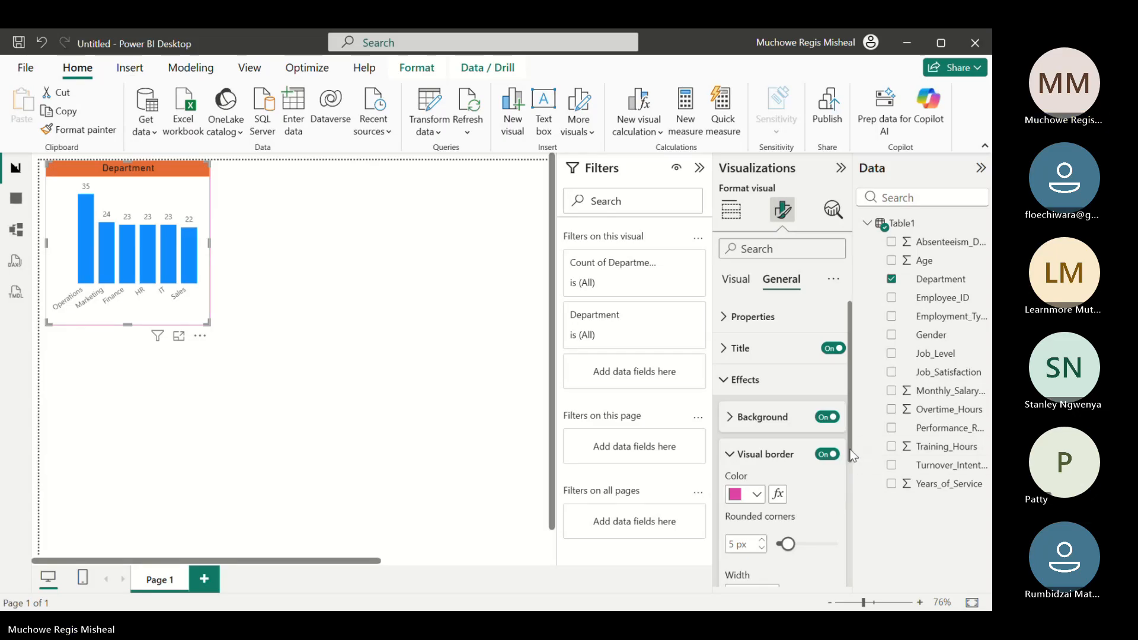
{"action": "mouse_move", "coordinate": [852, 455]}
{"action": "left_mouse_down"}
{"action": "mouse_move", "coordinate": [861, 510]}
{"action": "mouse_move", "coordinate": [859, 467]}
{"action": "left_mouse_up"}
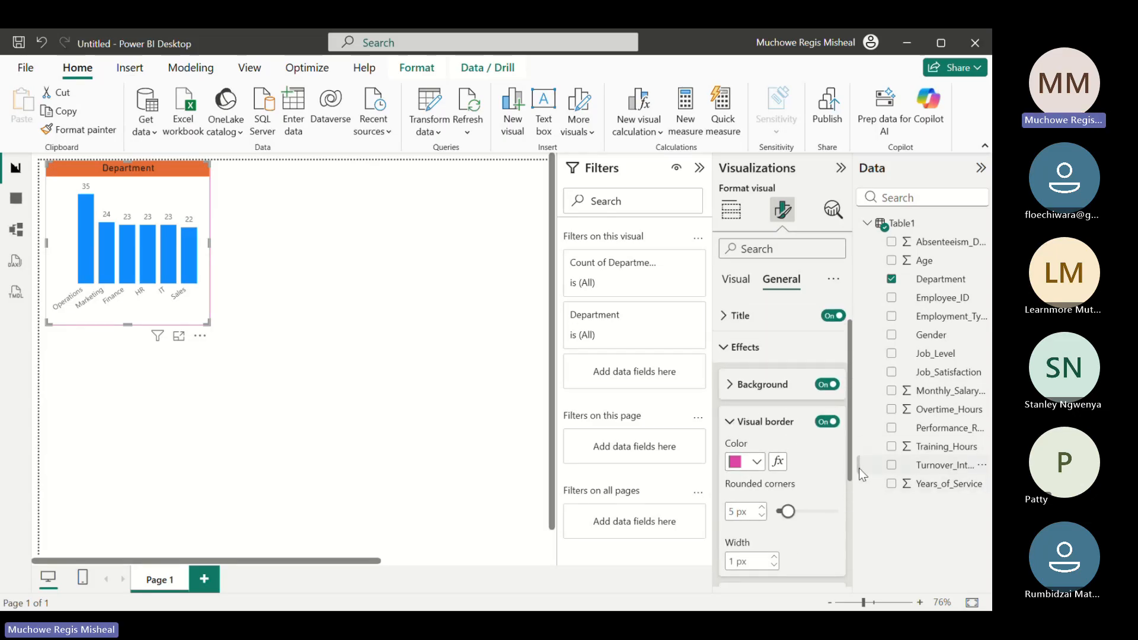
{"action": "left_click", "coordinate": [732, 423]}
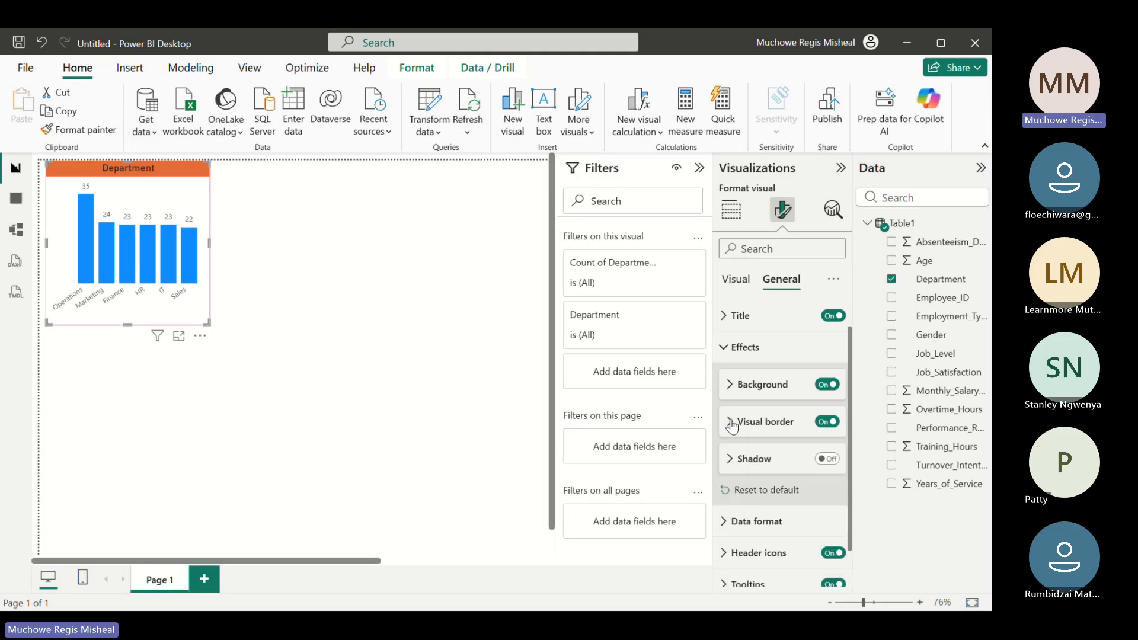
Turn on the shadow effect for the Department column chart, switching it off and on again to compare
{"action": "left_click", "coordinate": [828, 459]}
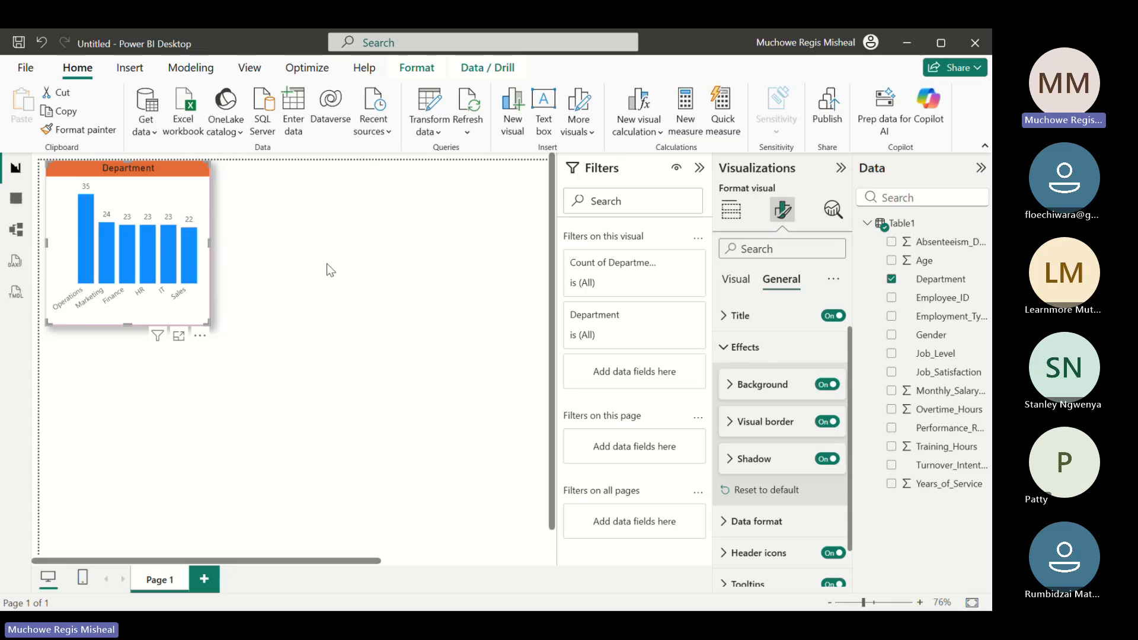
{"action": "left_click", "coordinate": [729, 424]}
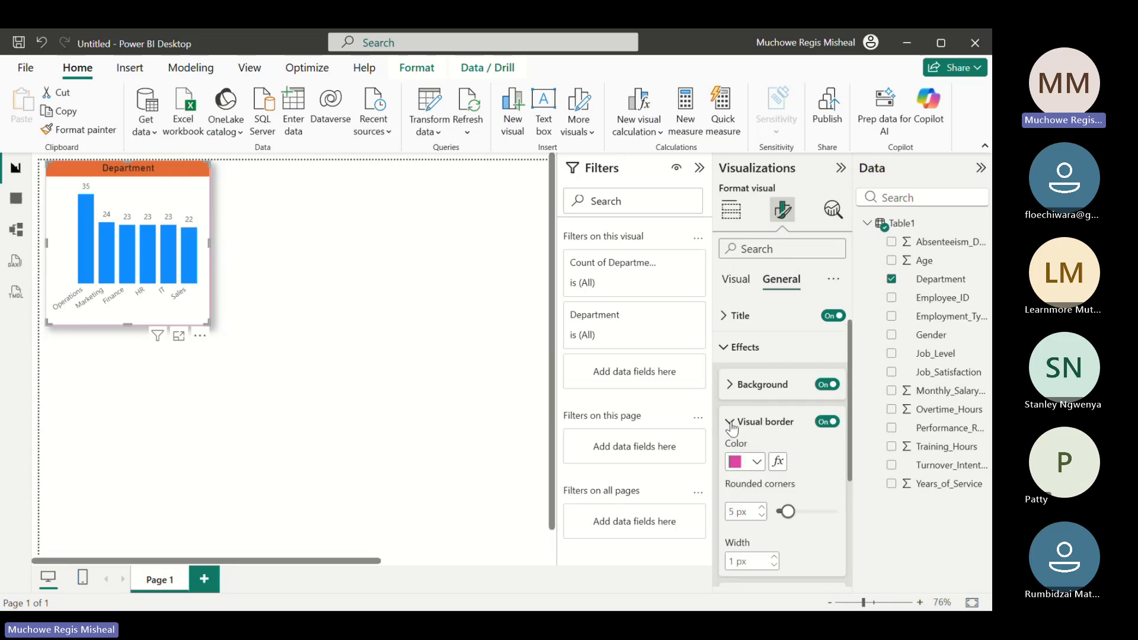
{"action": "left_click", "coordinate": [735, 424]}
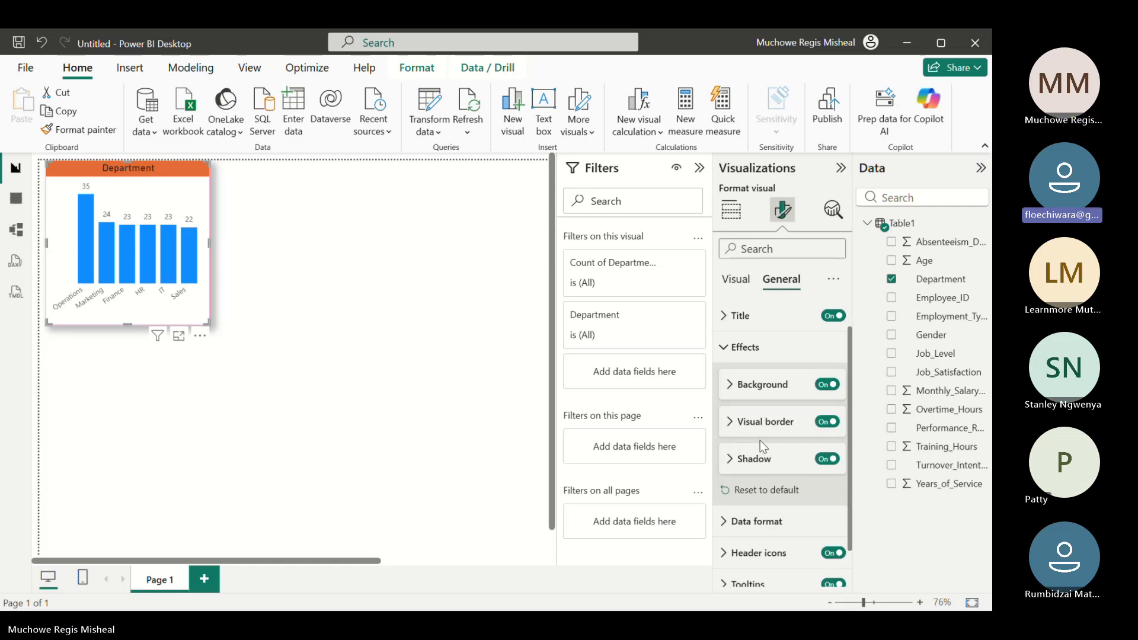
{"action": "left_click", "coordinate": [731, 424]}
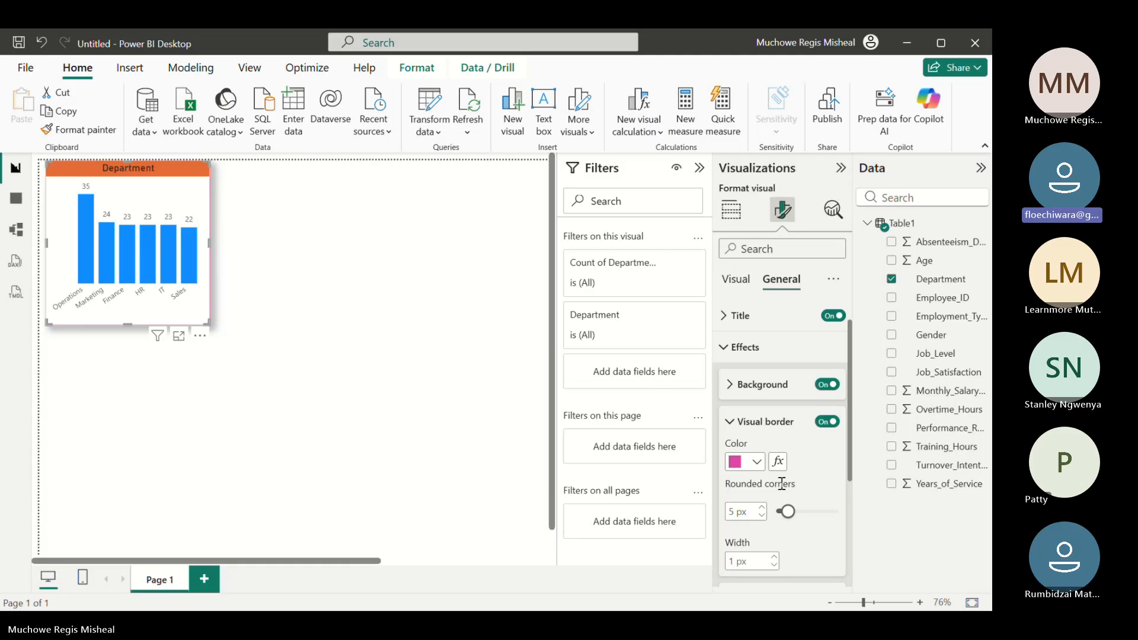
{"action": "left_click", "coordinate": [730, 421]}
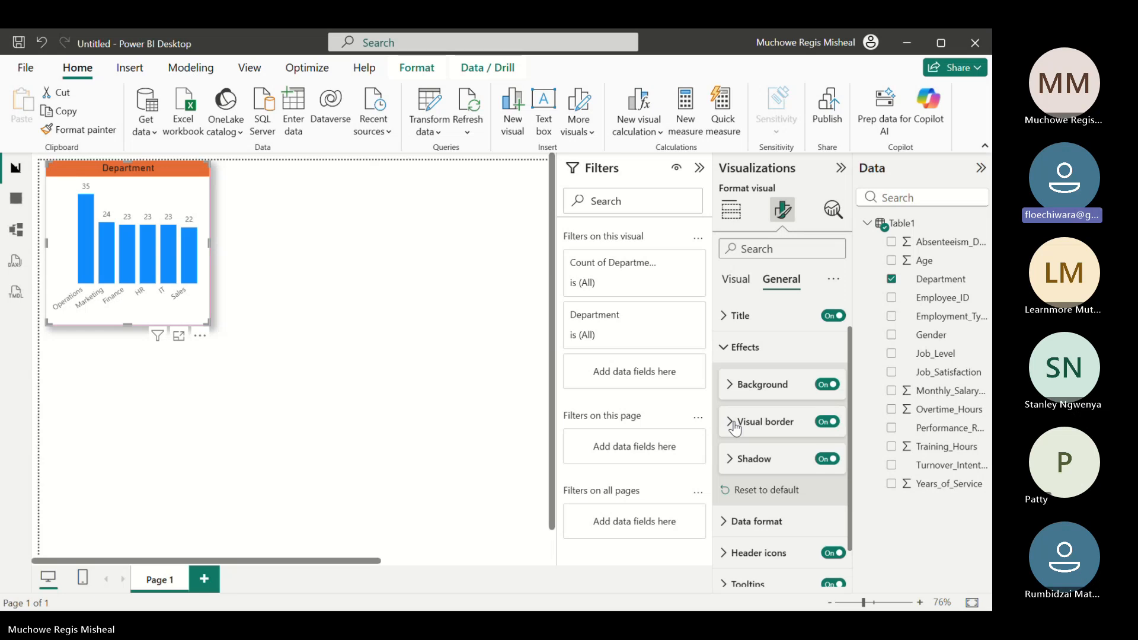
{"action": "left_click", "coordinate": [733, 423]}
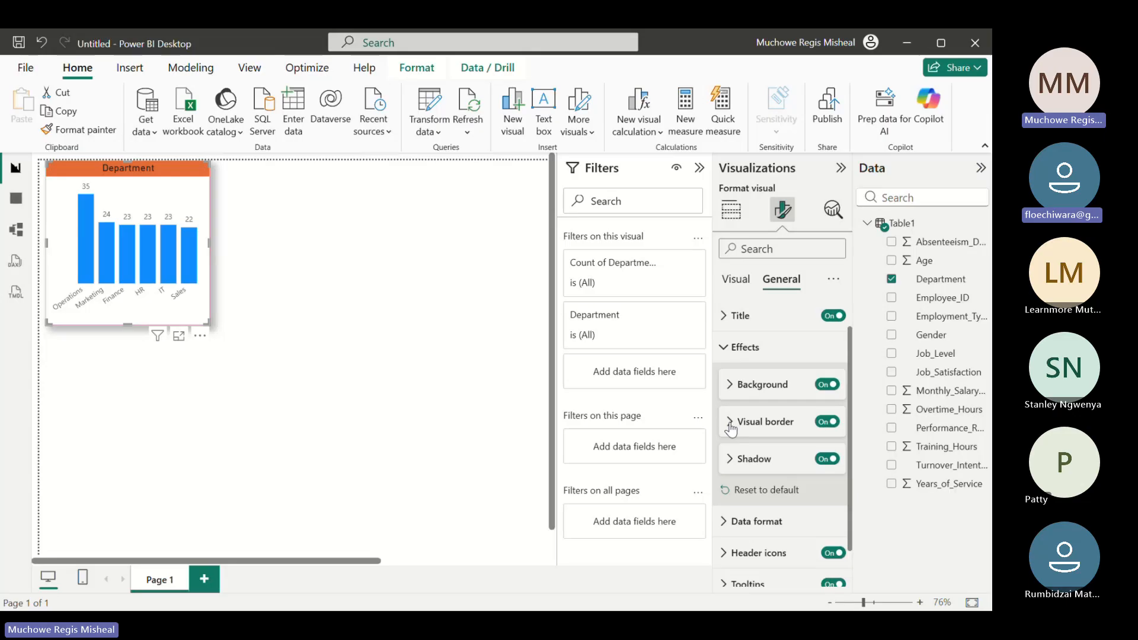
{"action": "left_click", "coordinate": [823, 459]}
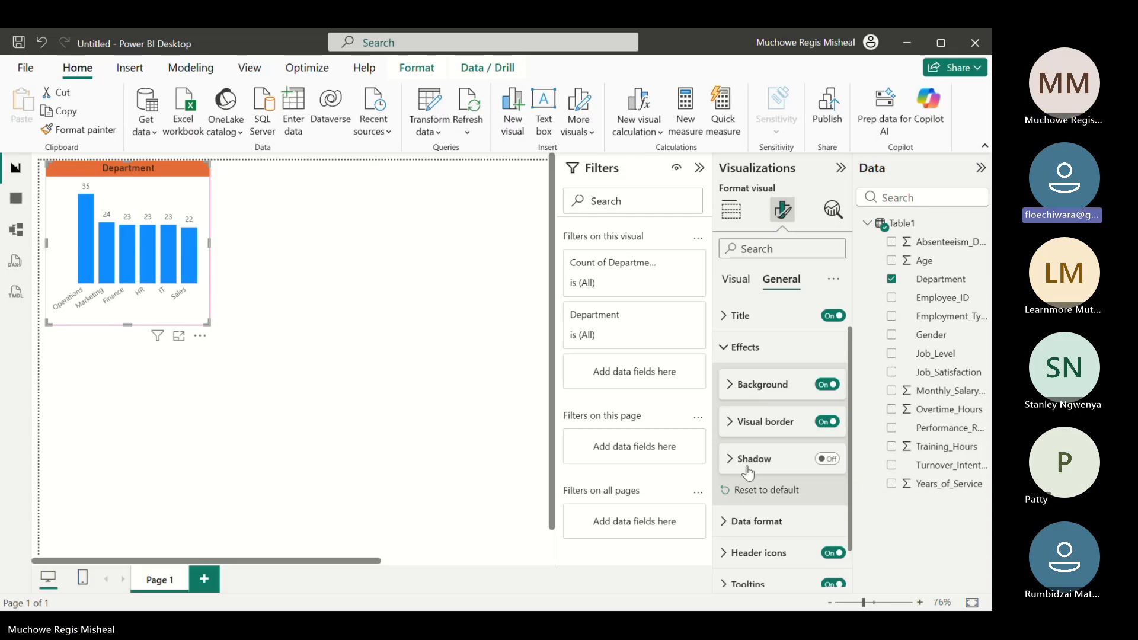
{"action": "left_click", "coordinate": [838, 466]}
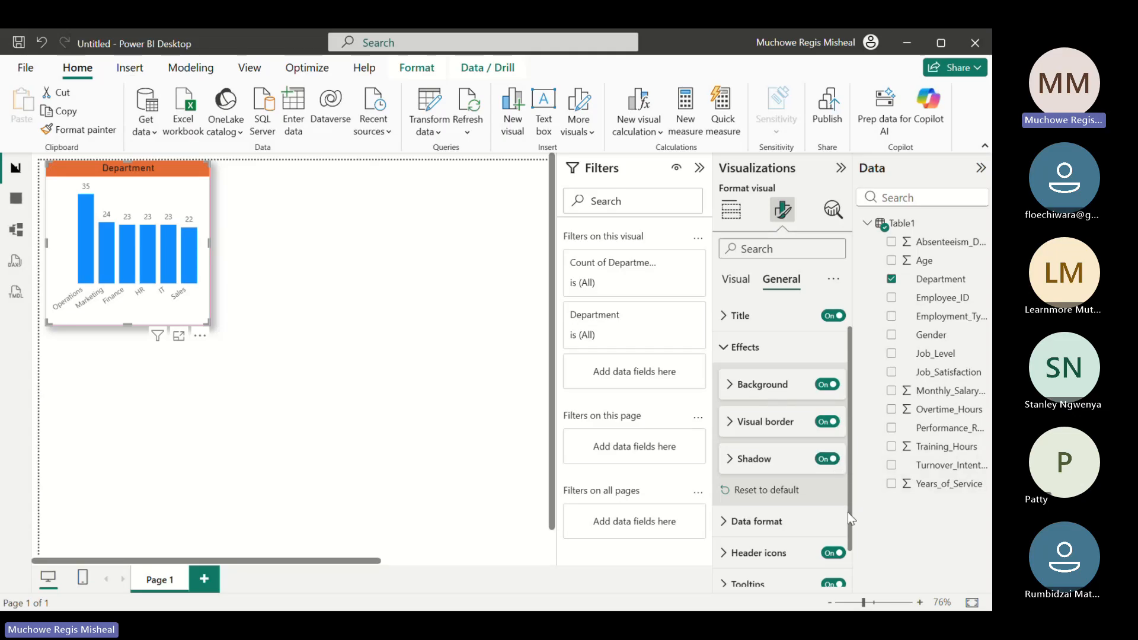
Change the color of all the chart's columns to dark blue #0e1a77, Theme color 2, 25% darker
{"action": "left_click_drag", "start_coordinate": [848, 513], "coordinate": [844, 462]}
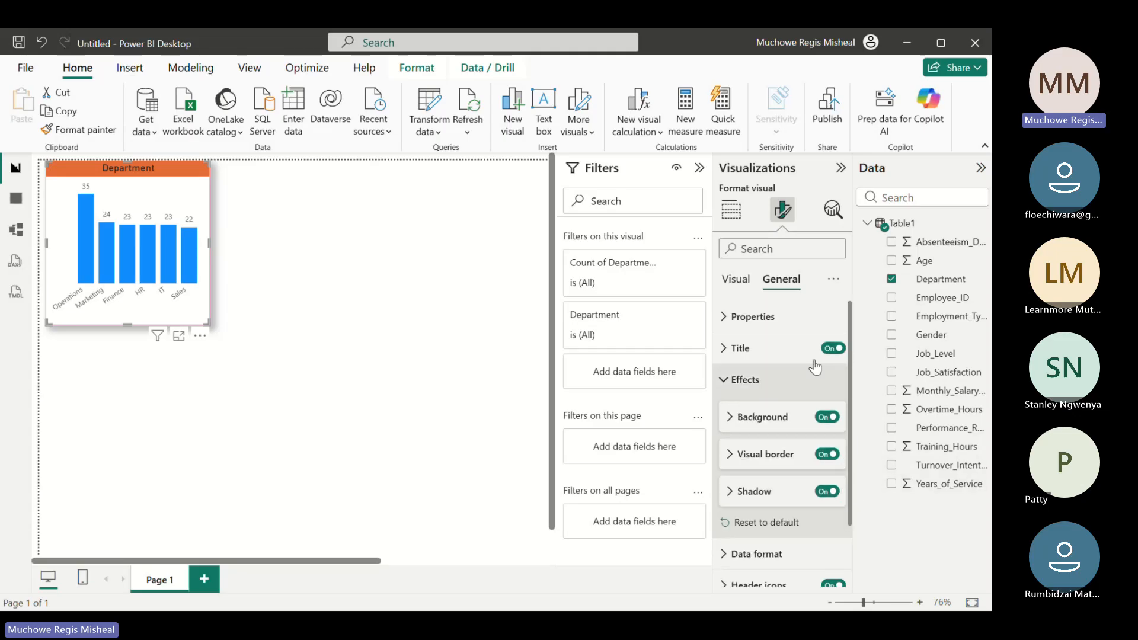
{"action": "left_click", "coordinate": [745, 280]}
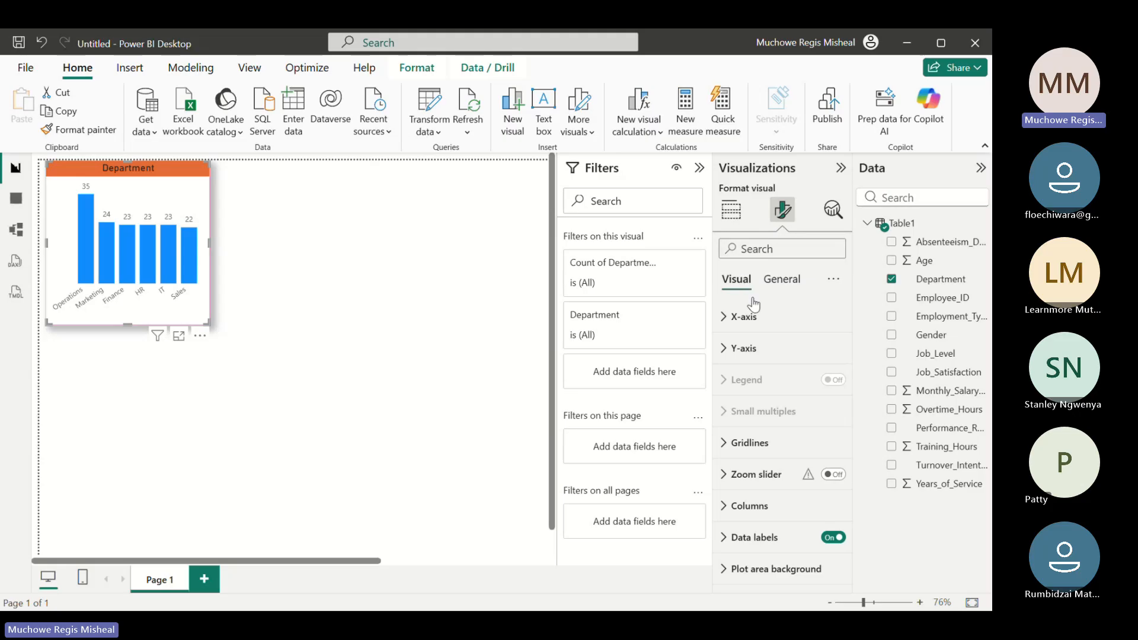
{"action": "left_click", "coordinate": [731, 506]}
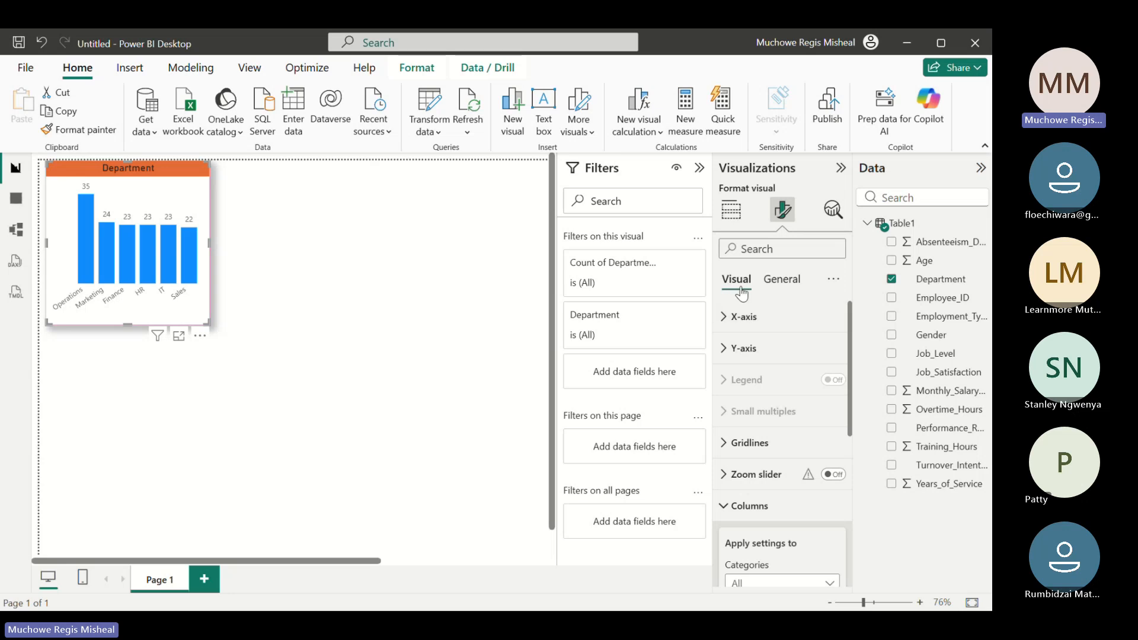
{"action": "left_click", "coordinate": [726, 506]}
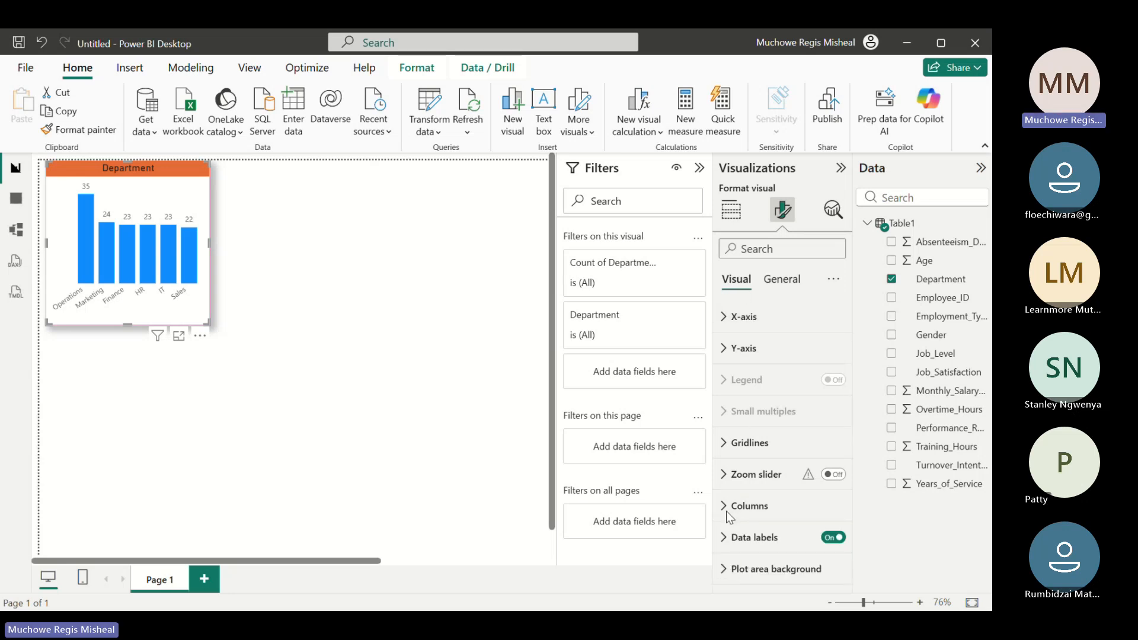
{"action": "left_click", "coordinate": [781, 286]}
{"action": "left_click", "coordinate": [735, 279]}
{"action": "left_click", "coordinate": [745, 507]}
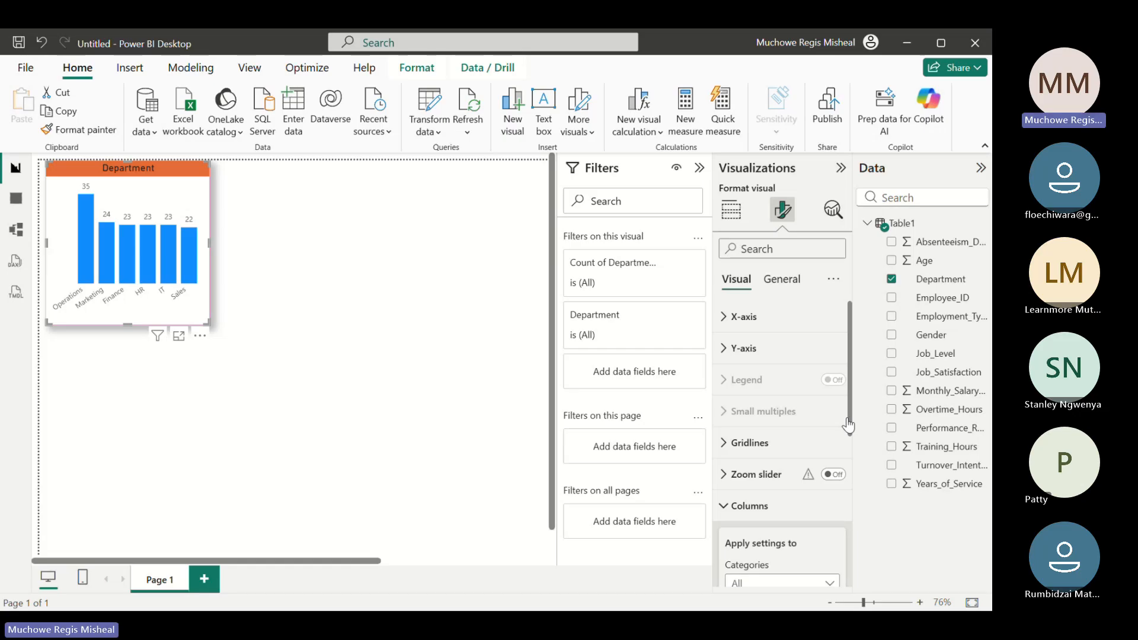
{"action": "left_click_drag", "start_coordinate": [853, 417], "coordinate": [853, 524]}
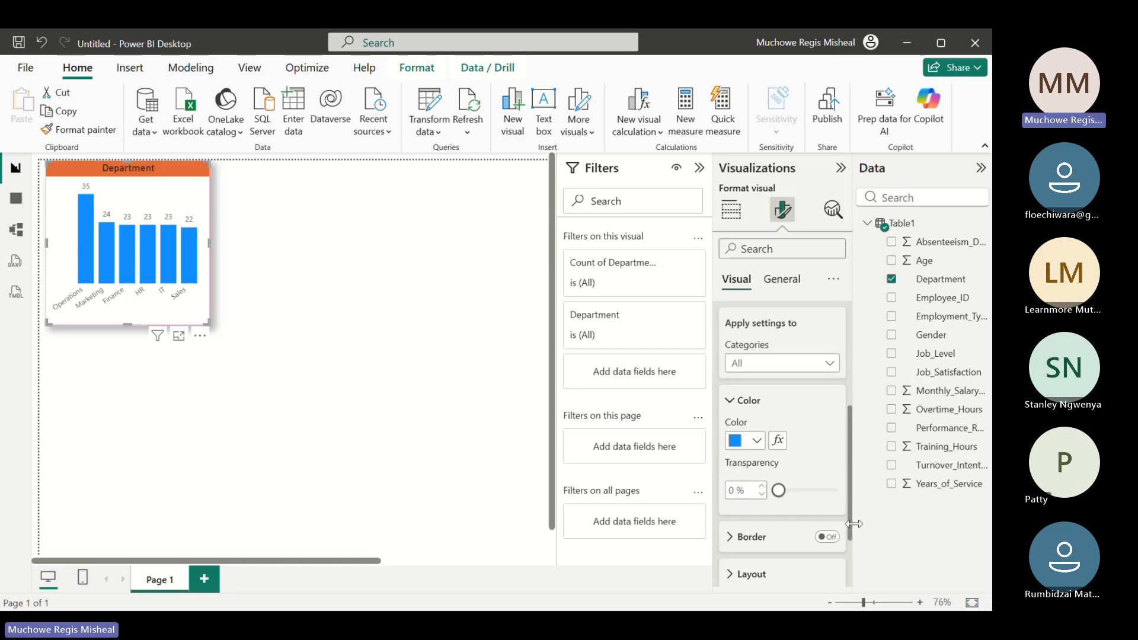
{"action": "left_click", "coordinate": [757, 441]}
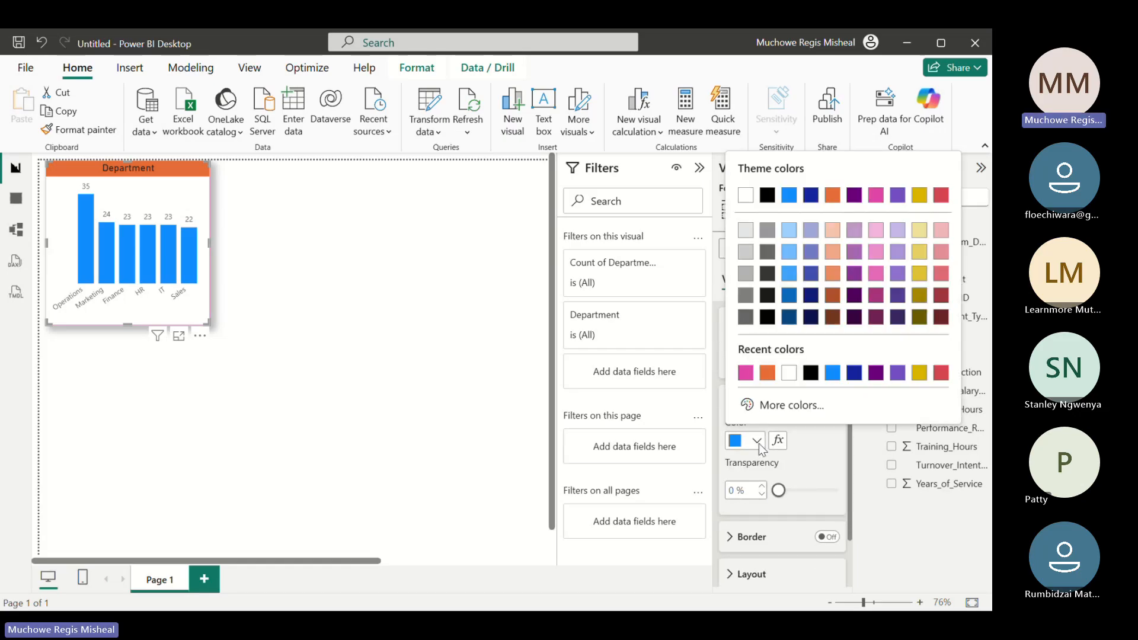
{"action": "left_click", "coordinate": [814, 300]}
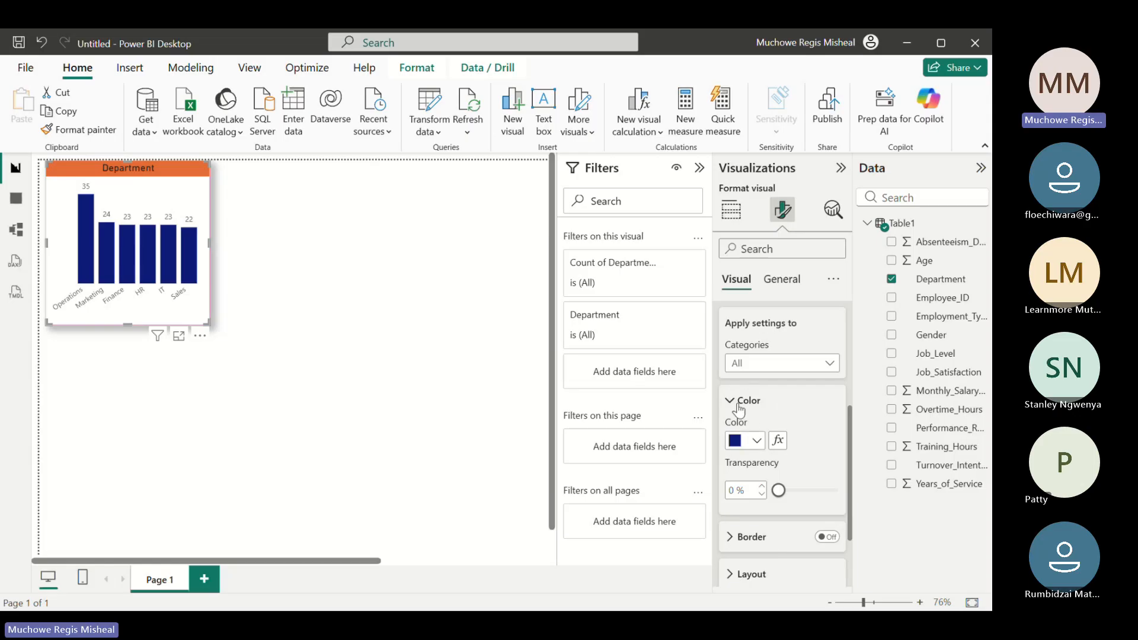
{"action": "left_click_drag", "start_coordinate": [848, 416], "coordinate": [841, 342]}
{"action": "left_click", "coordinate": [751, 467]}
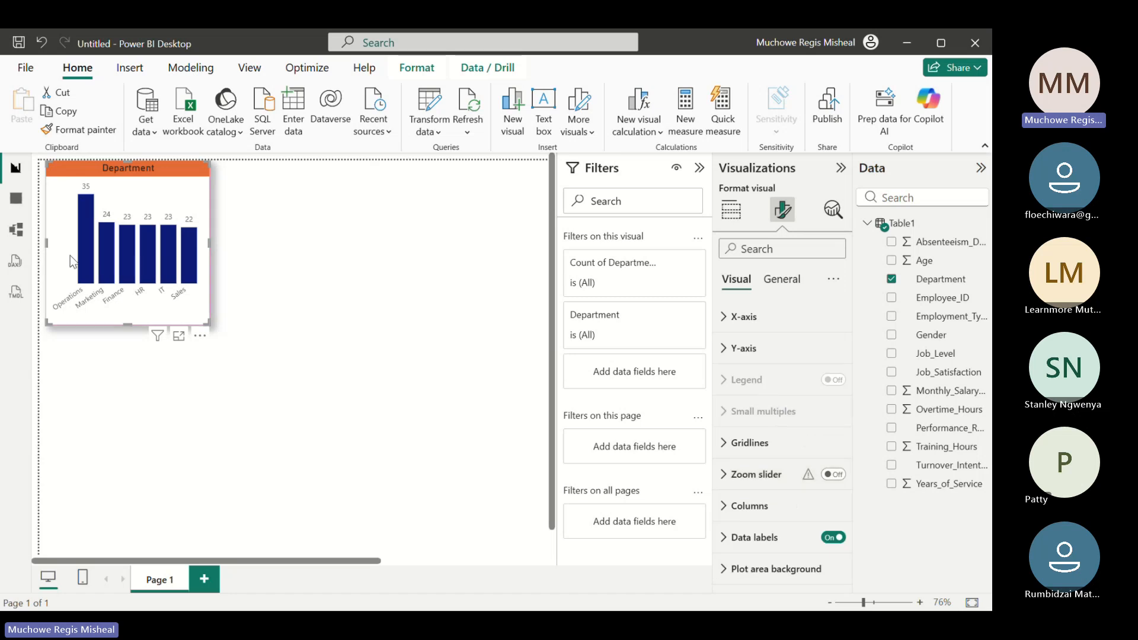
{"action": "mouse_move", "coordinate": [142, 252]}
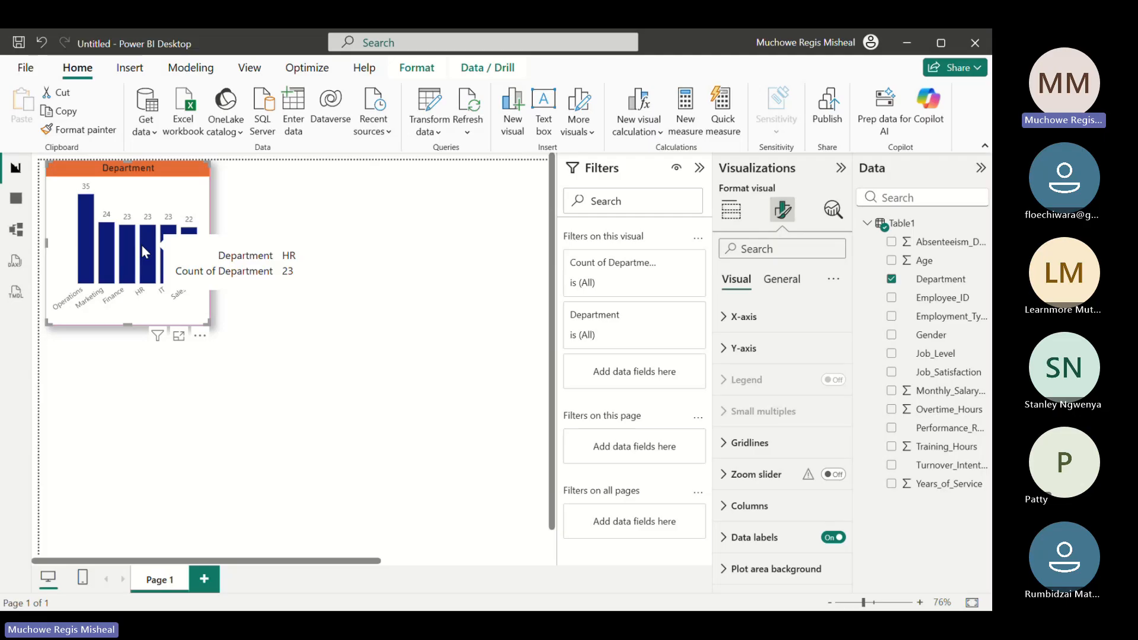
{"action": "left_click", "coordinate": [259, 223]}
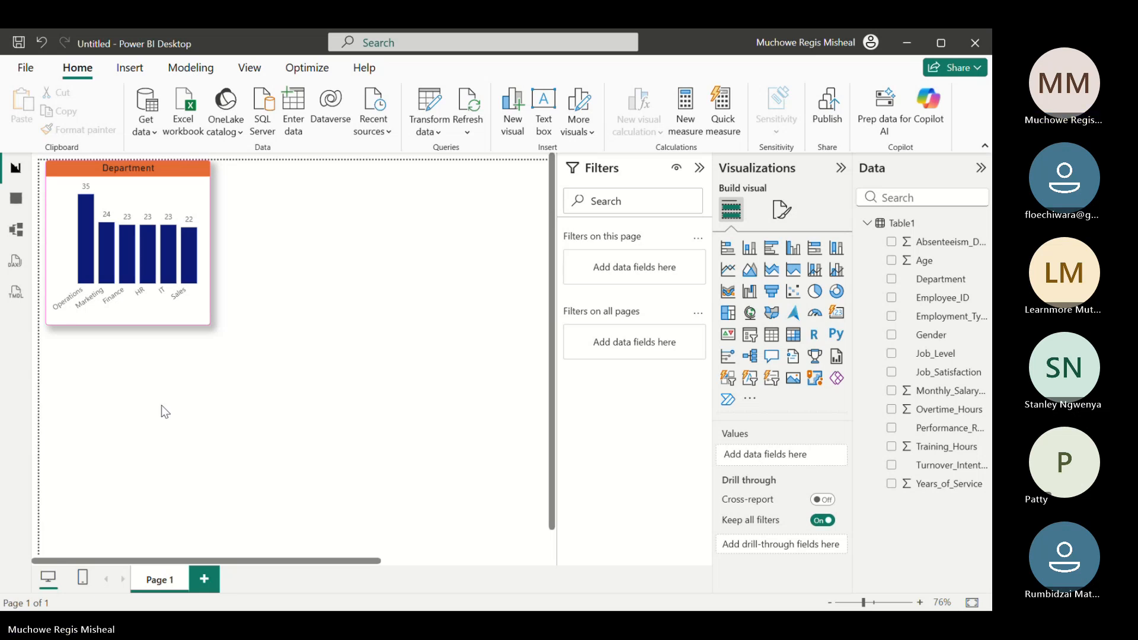
Make the Department column chart slightly narrower and move it away from the page corner into the open canvas
{"action": "mouse_move", "coordinate": [135, 320]}
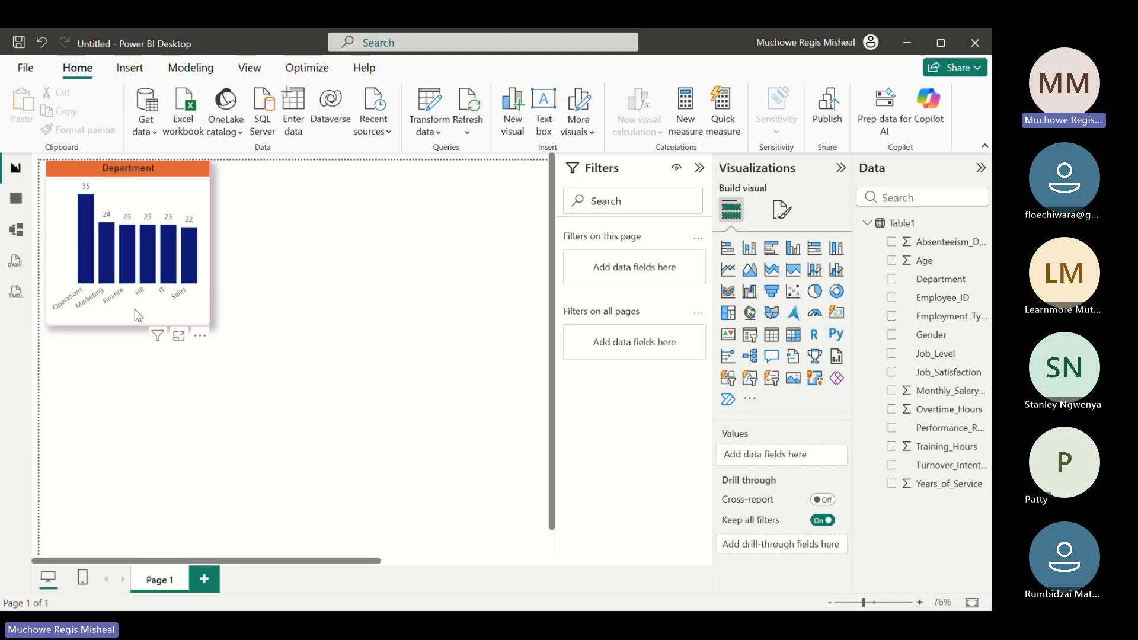
{"action": "left_click_drag", "start_coordinate": [144, 323], "coordinate": [278, 399]}
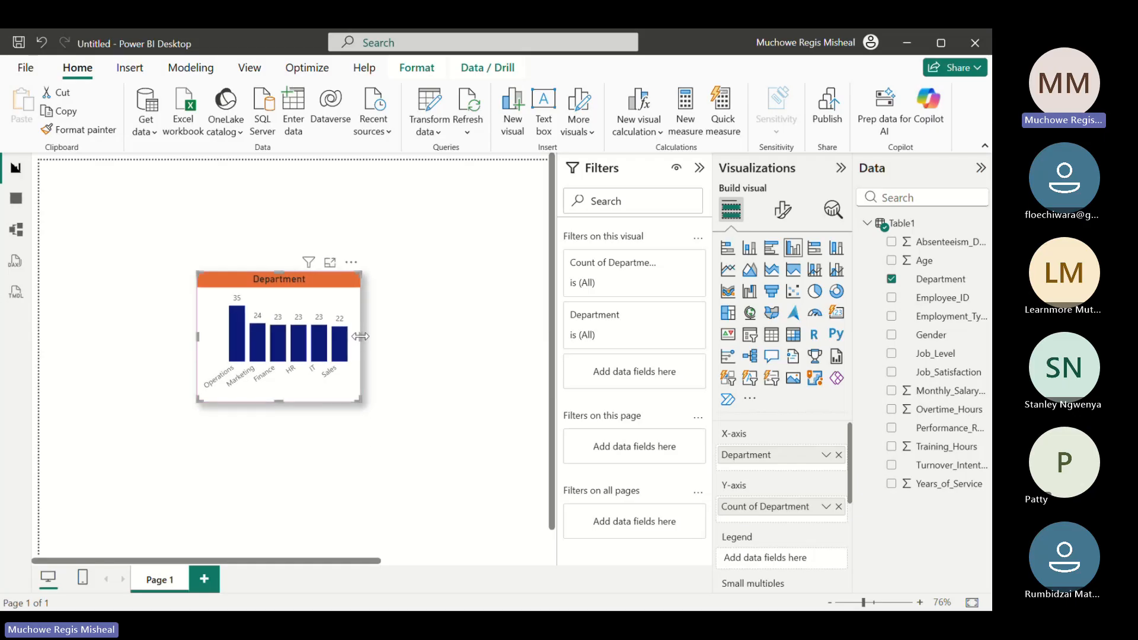
{"action": "left_click_drag", "start_coordinate": [360, 336], "coordinate": [342, 337]}
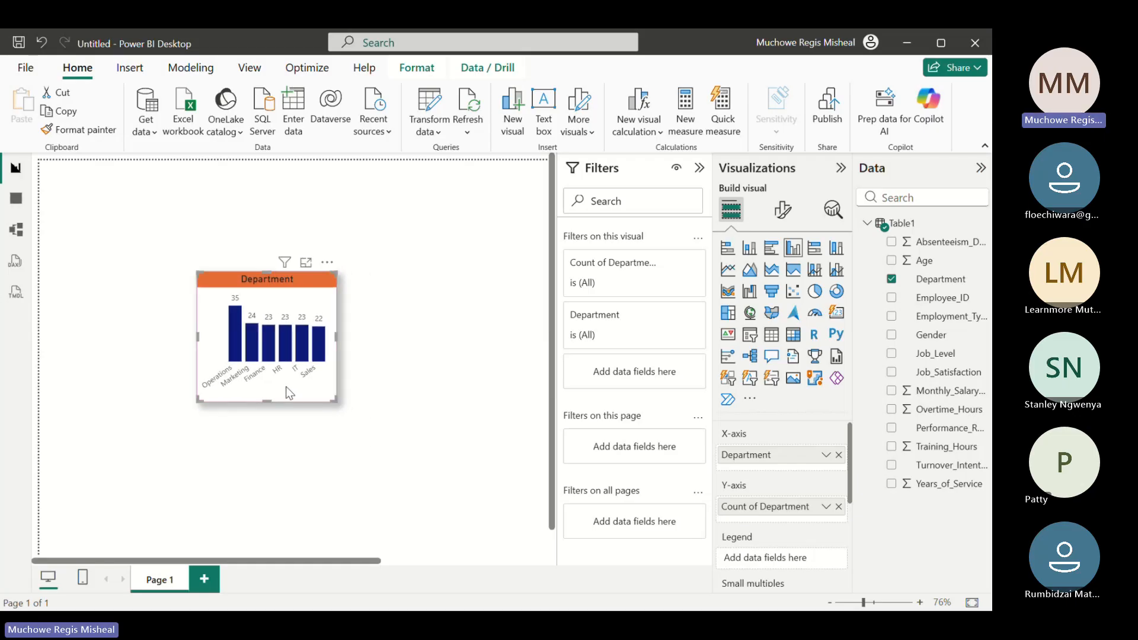
{"action": "left_click_drag", "start_coordinate": [286, 387], "coordinate": [226, 404]}
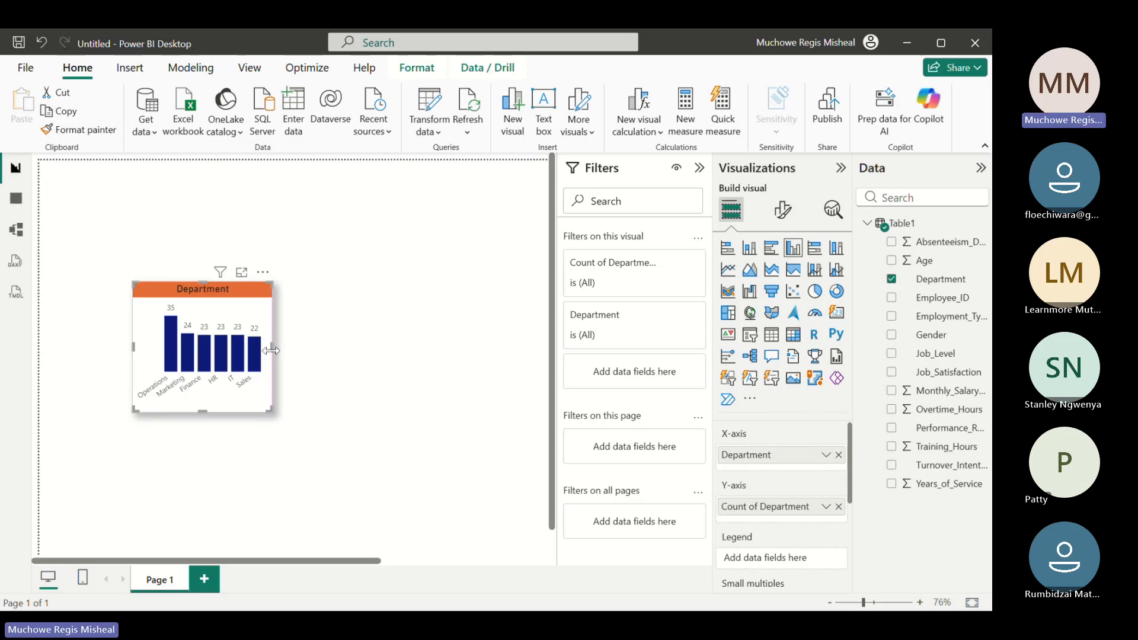
{"action": "left_click_drag", "start_coordinate": [253, 403], "coordinate": [261, 378]}
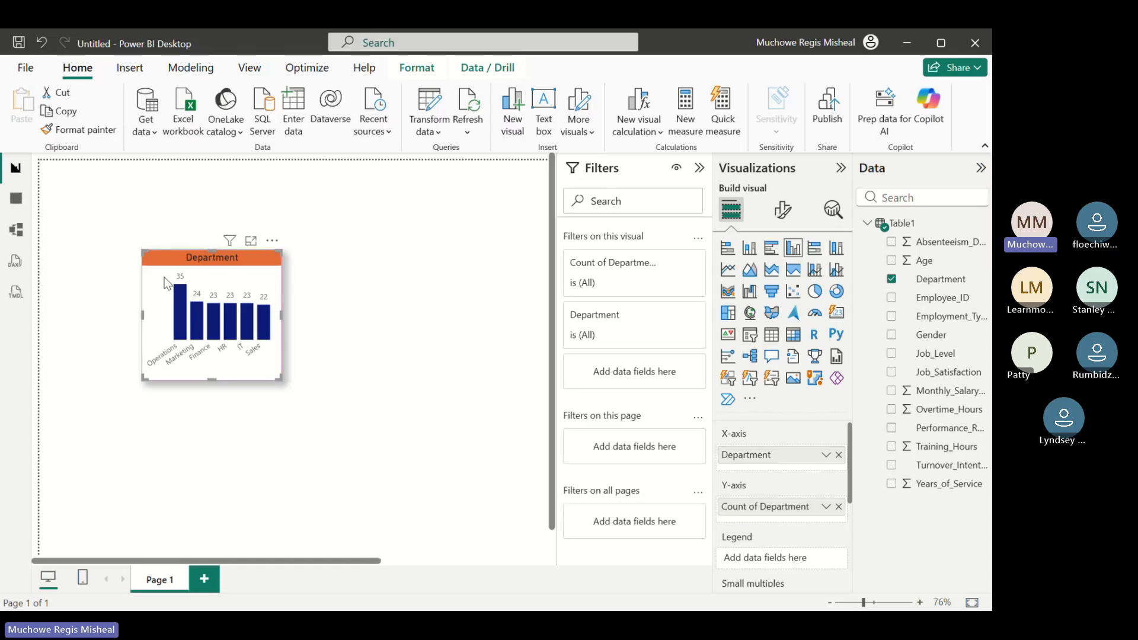
Copy the formatted Department column chart as a visual
{"action": "right_click", "coordinate": [218, 276]}
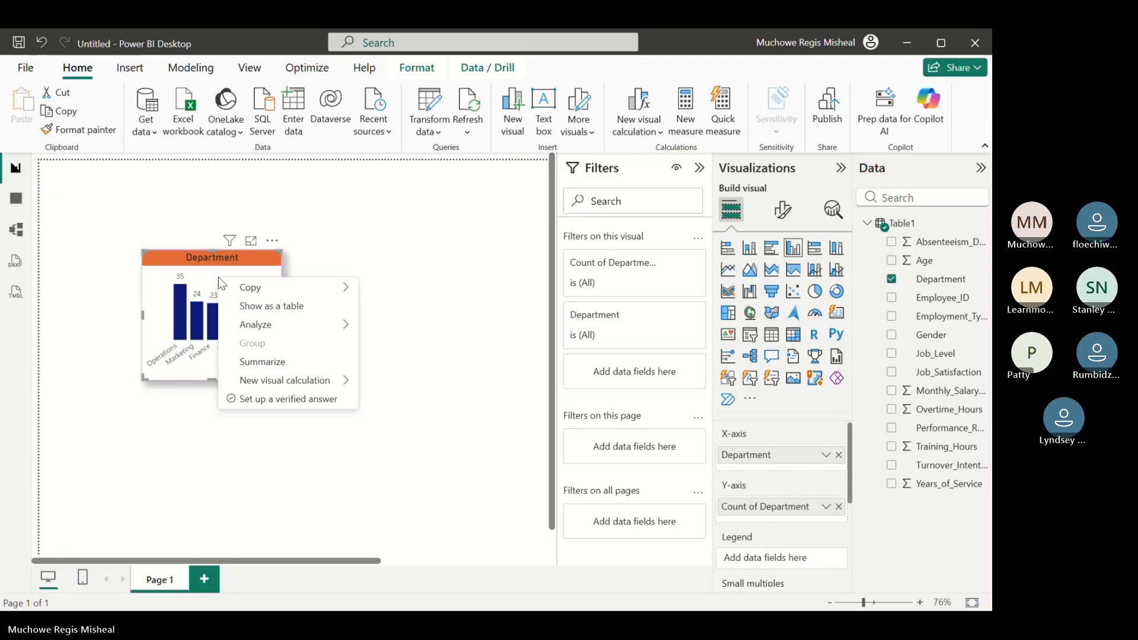
{"action": "mouse_move", "coordinate": [269, 290]}
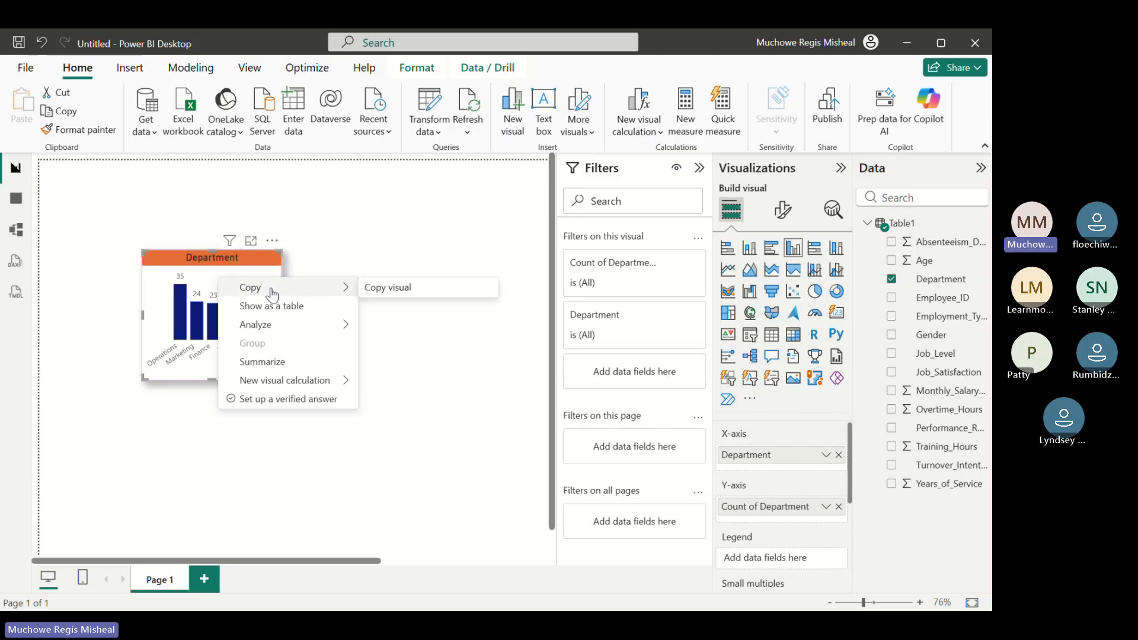
{"action": "left_click", "coordinate": [382, 289]}
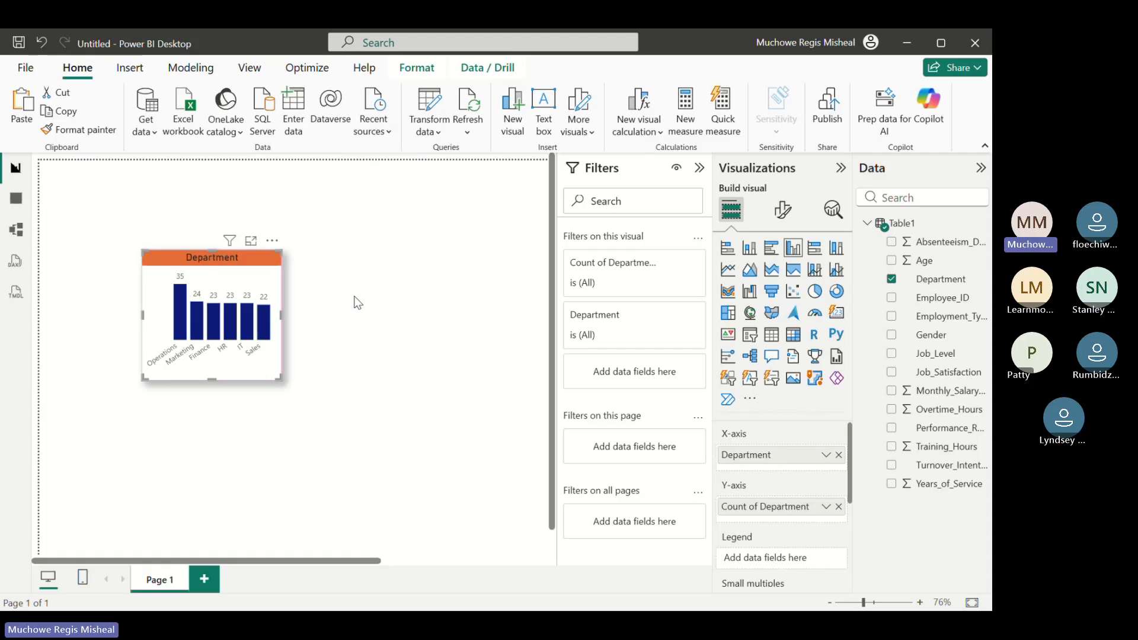
Paste a duplicate of the Department chart flush beside the original and remove Department from both of the duplicate's axes
{"action": "key", "text": "ctrl+v"}
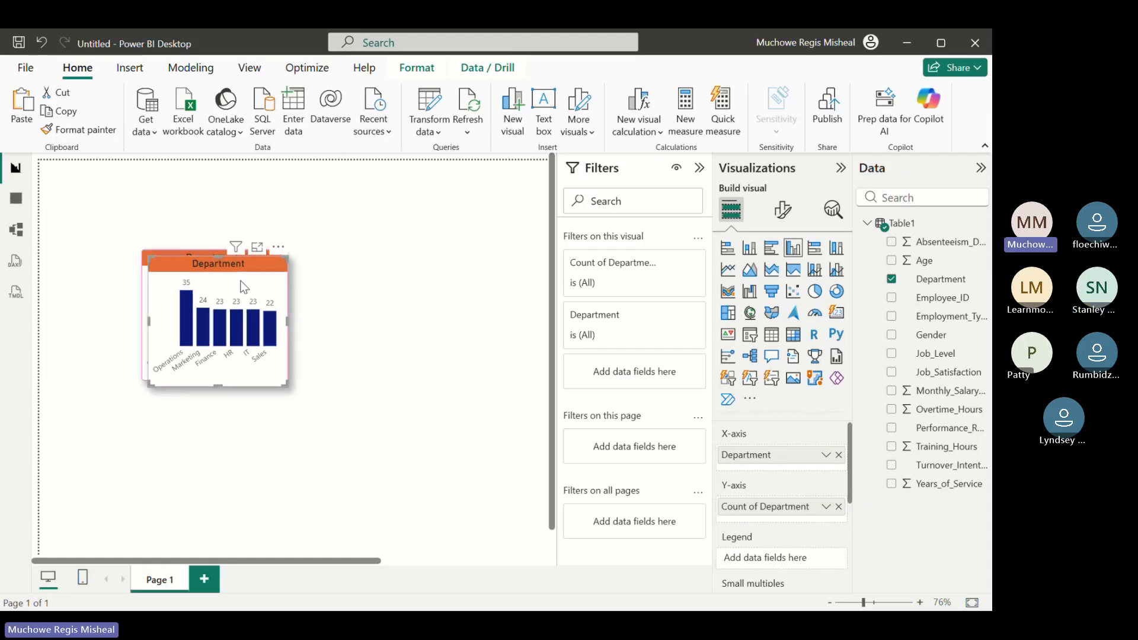
{"action": "left_click_drag", "start_coordinate": [241, 280], "coordinate": [372, 275]}
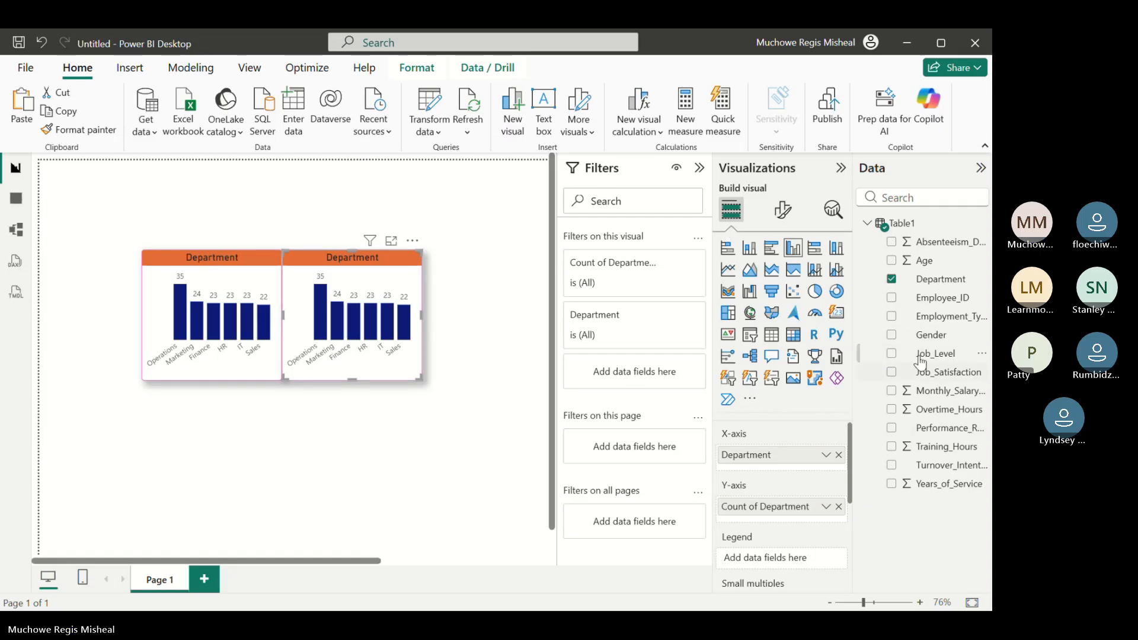
{"action": "left_click", "coordinate": [839, 455]}
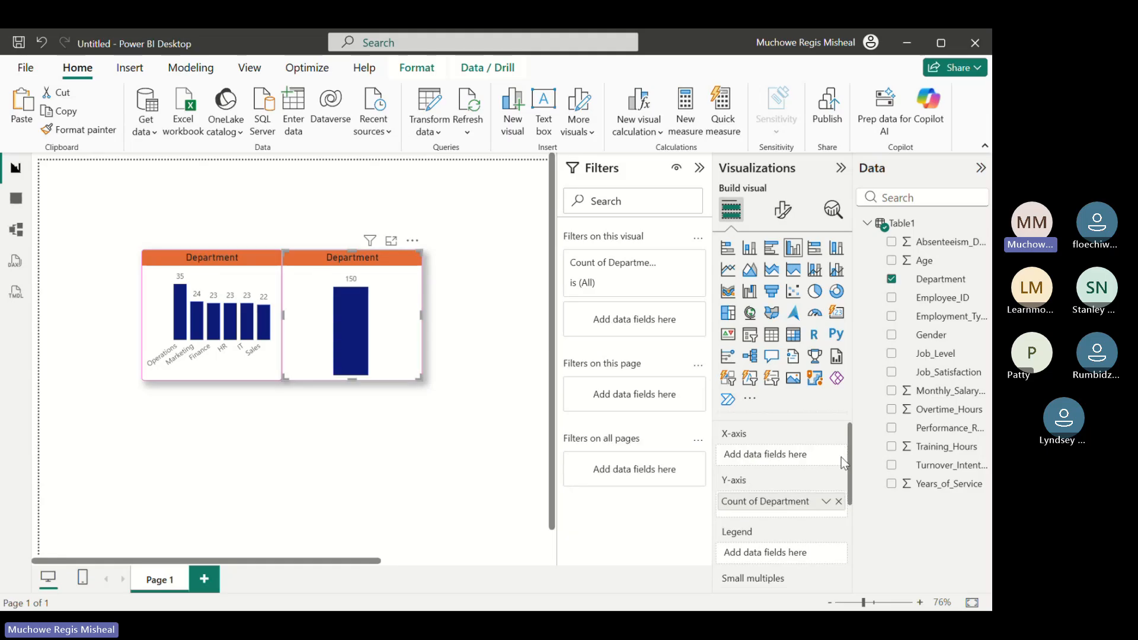
{"action": "left_click", "coordinate": [838, 502]}
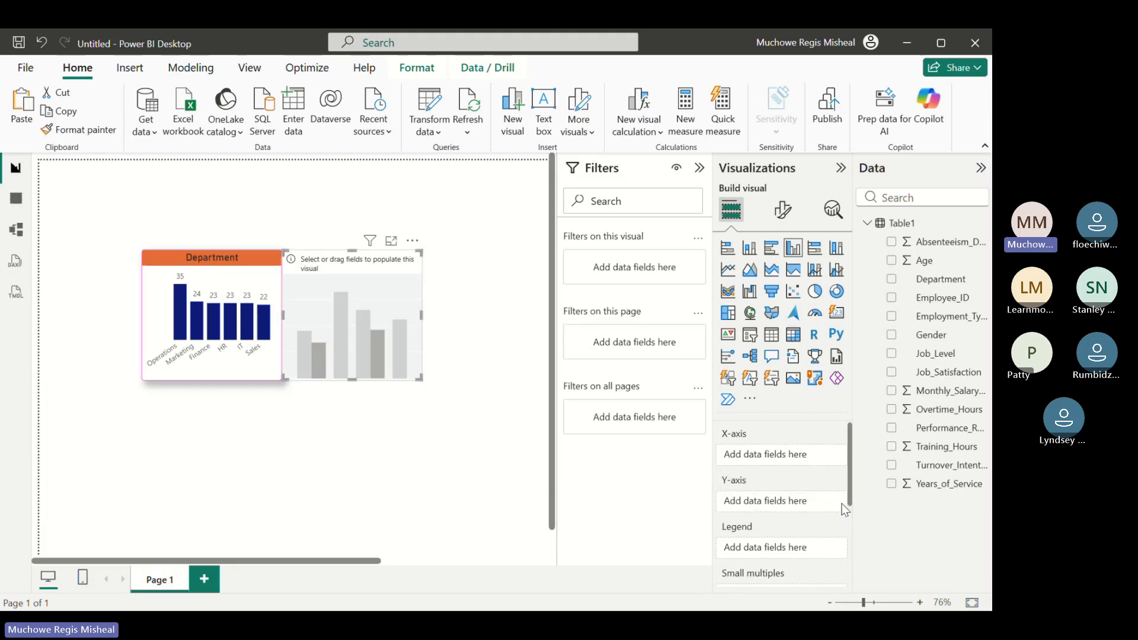
Plot the count of Job_Level by Job_Level in the emptied duplicate and change it to a clustered bar chart
{"action": "left_click", "coordinate": [890, 354]}
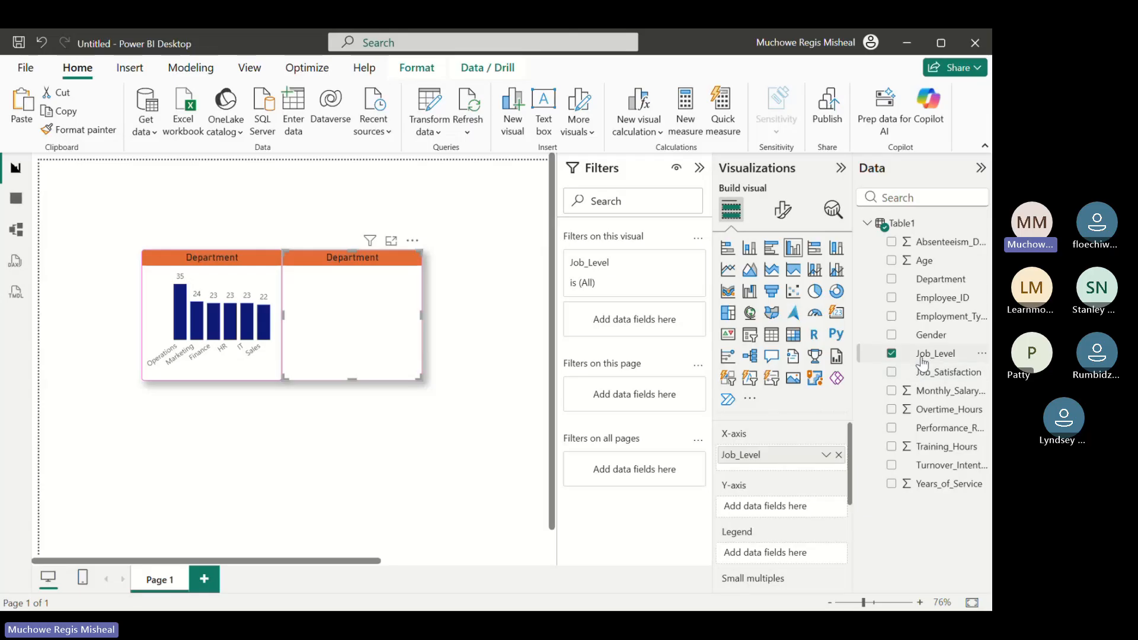
{"action": "left_click_drag", "start_coordinate": [921, 357], "coordinate": [775, 509]}
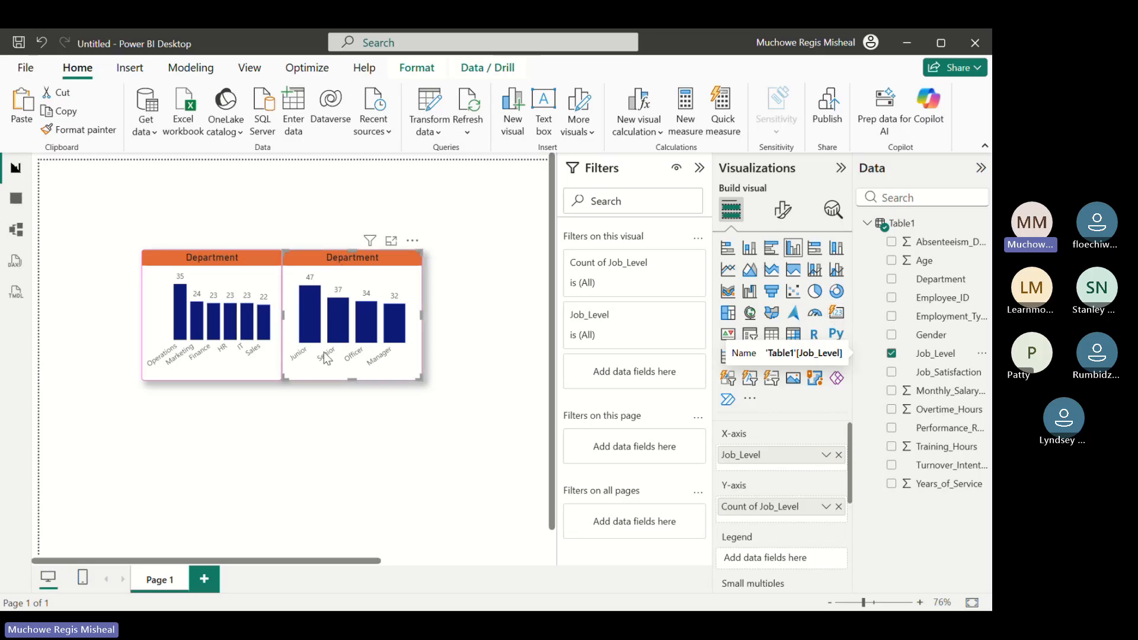
{"action": "mouse_move", "coordinate": [297, 320]}
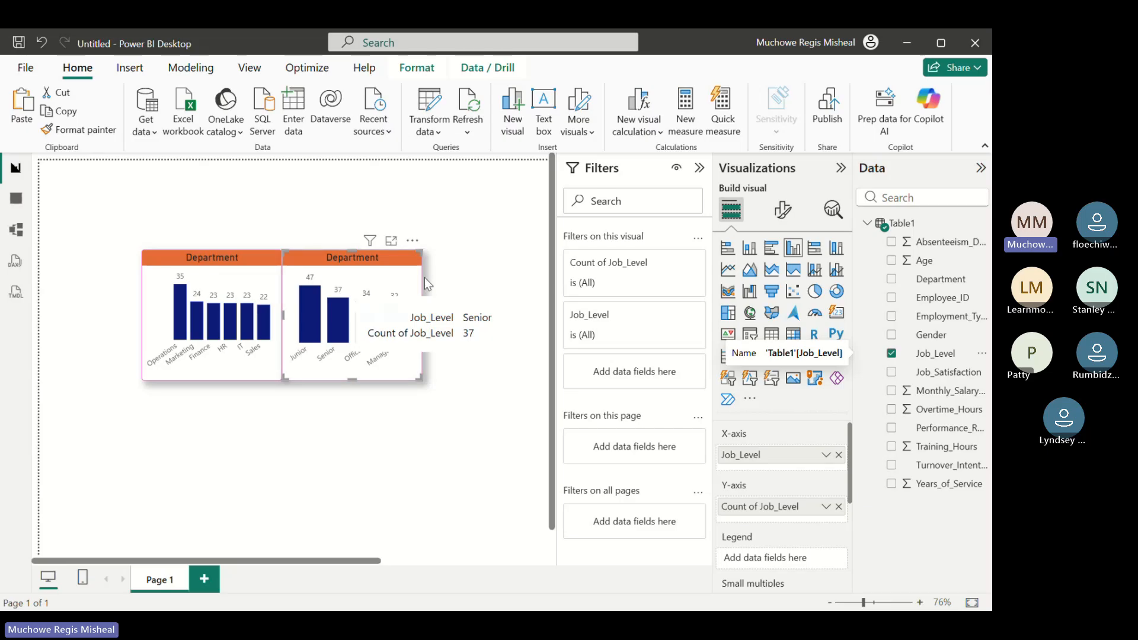
{"action": "left_click", "coordinate": [773, 249]}
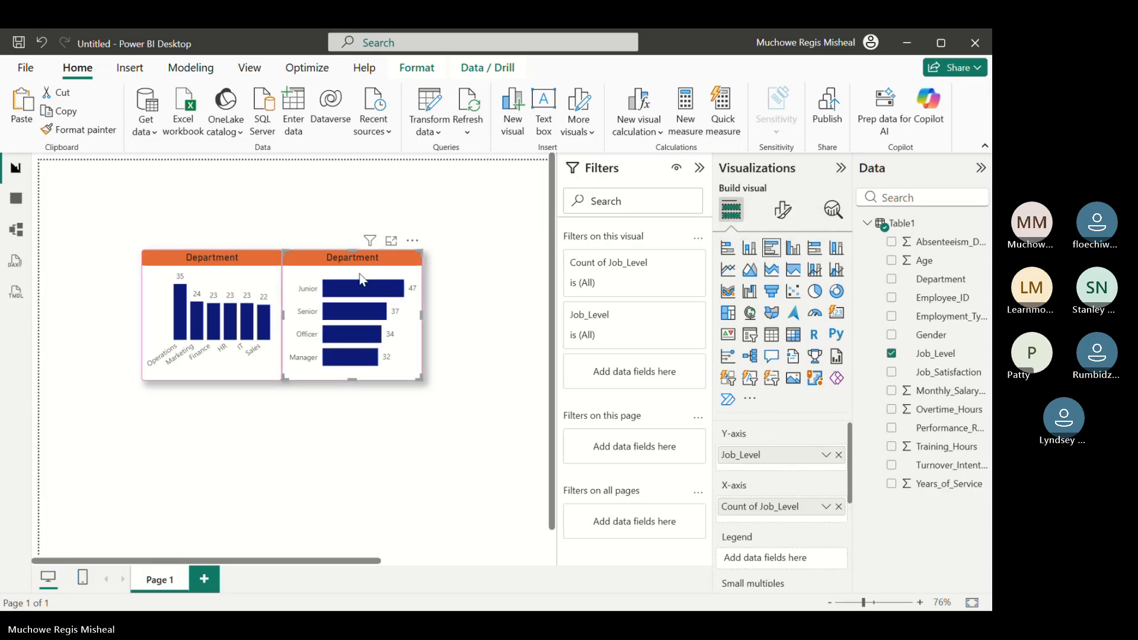
Change the bar chart's title text to "Job level"
{"action": "mouse_move", "coordinate": [373, 320]}
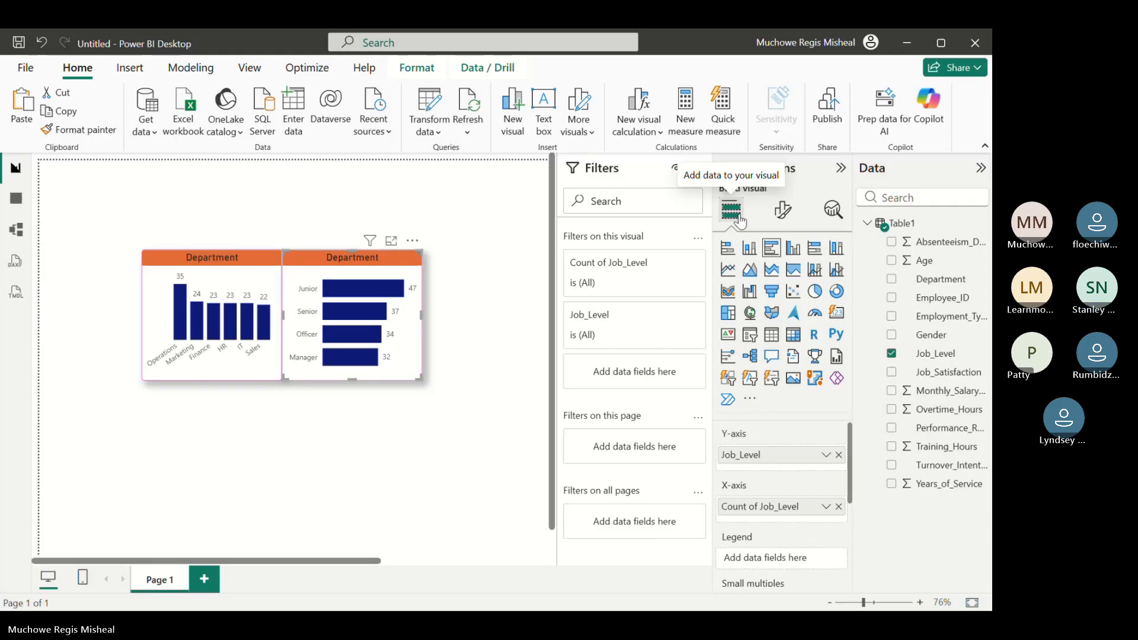
{"action": "left_click", "coordinate": [782, 208]}
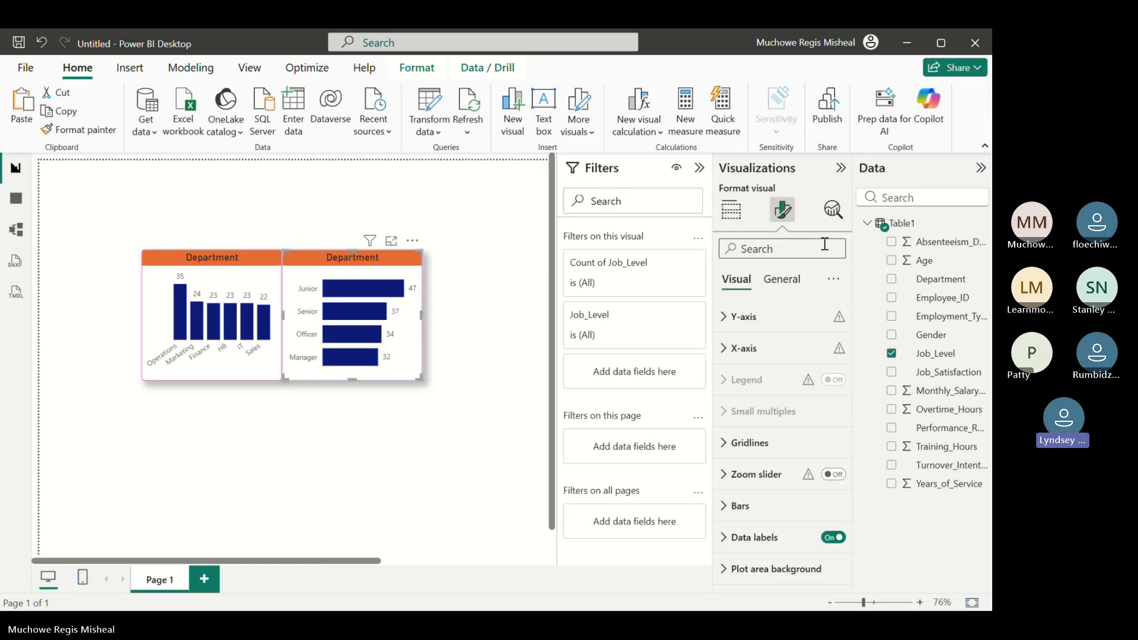
{"action": "left_click", "coordinate": [783, 283]}
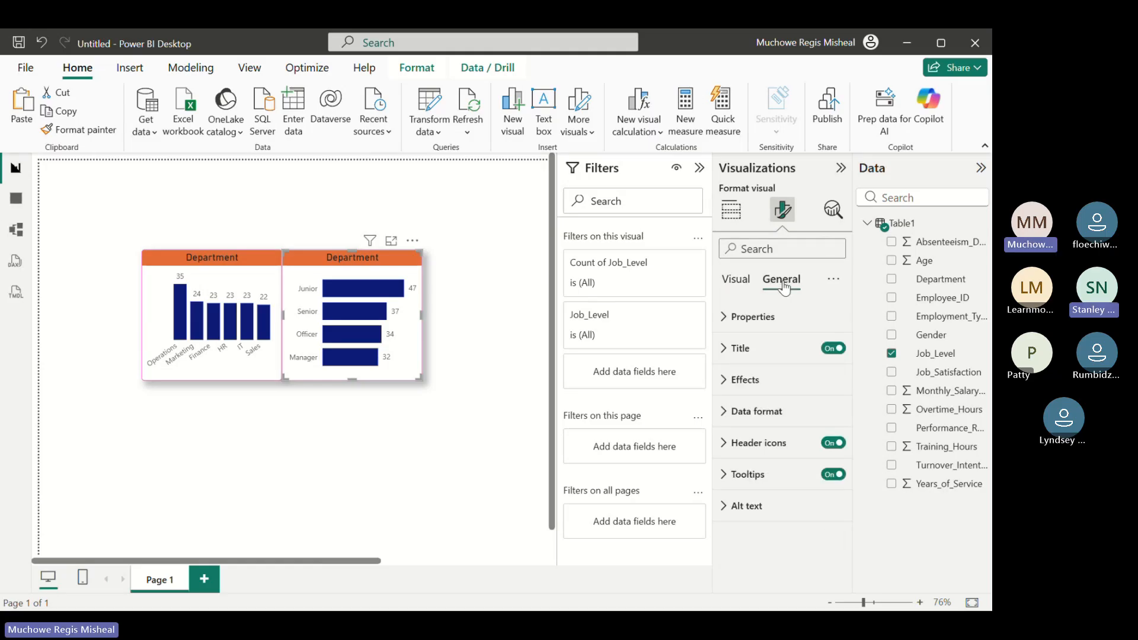
{"action": "left_click", "coordinate": [770, 350]}
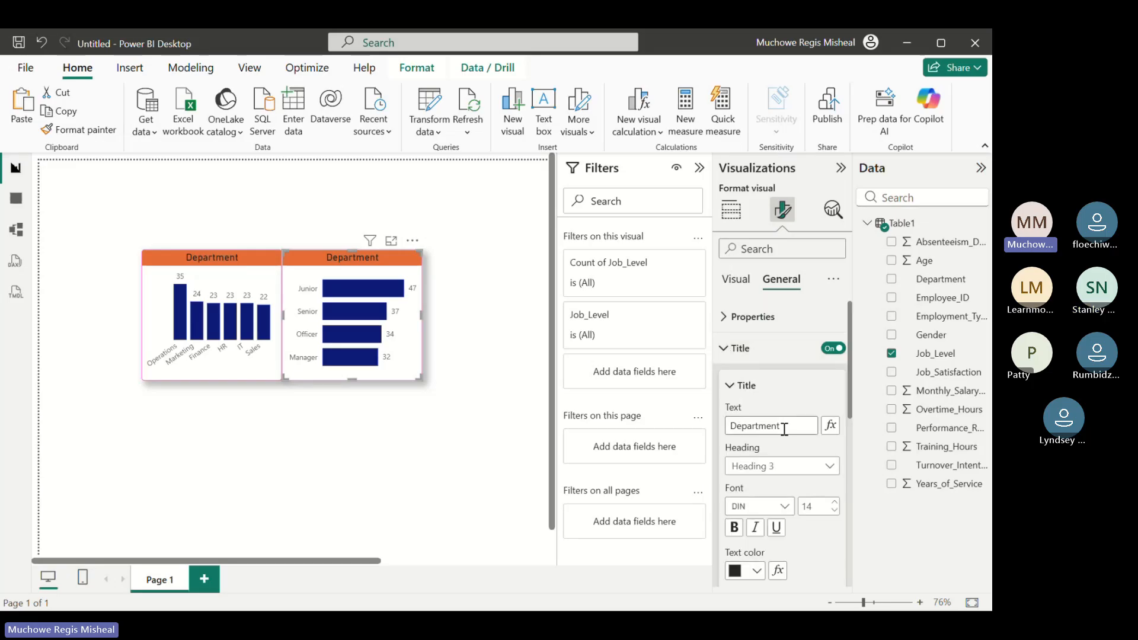
{"action": "left_click", "coordinate": [784, 426]}
{"action": "key", "text": "BackSpace"}
{"action": "key", "text": "BackSpace"}
{"action": "key", "text": "BackSpace"}
{"action": "key", "text": "BackSpace"}
{"action": "key", "text": "BackSpace"}
{"action": "key", "text": "BackSpace"}
{"action": "key", "text": "BackSpace"}
{"action": "key", "text": "BackSpace"}
{"action": "key", "text": "BackSpace"}
{"action": "key", "text": "BackSpace"}
{"action": "type", "text": "Job level"}
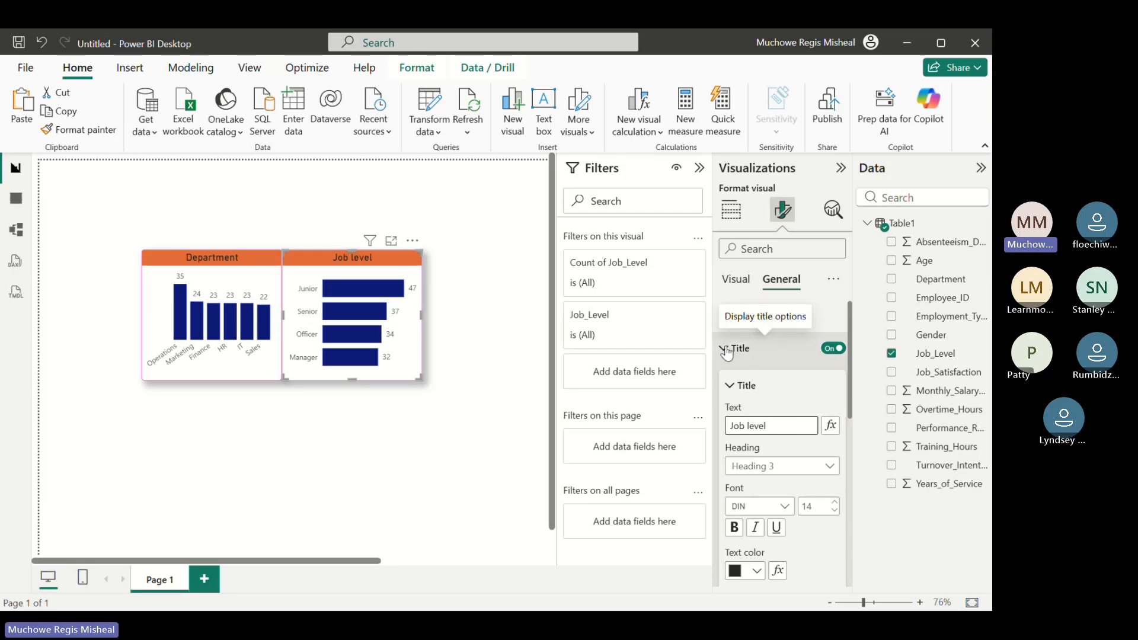
{"action": "left_click", "coordinate": [727, 349]}
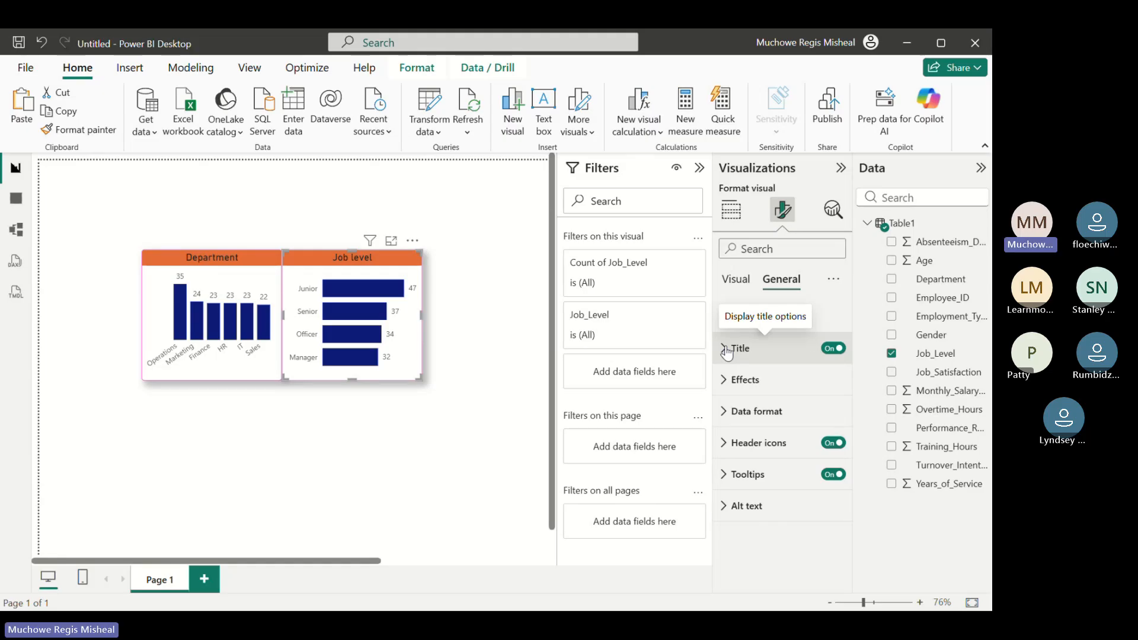
Move the Department chart closer to the page's left edge and place the Job level chart flush beside it
{"action": "left_click", "coordinate": [156, 375]}
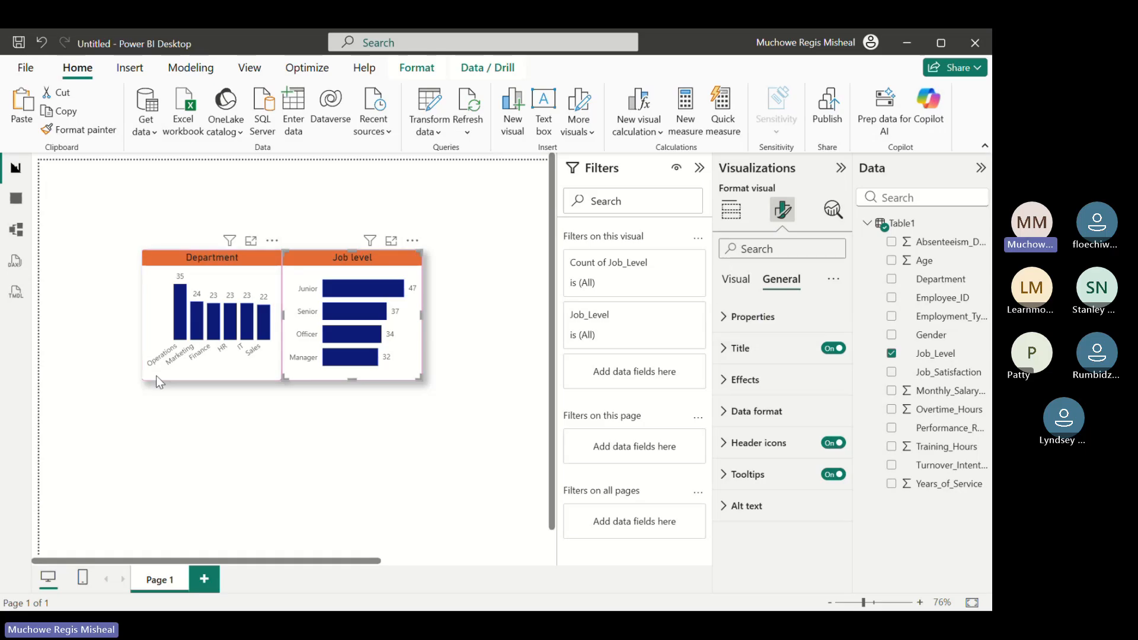
{"action": "mouse_move", "coordinate": [142, 376]}
{"action": "left_mouse_down"}
{"action": "mouse_move", "coordinate": [122, 377]}
{"action": "mouse_move", "coordinate": [135, 380]}
{"action": "left_mouse_up"}
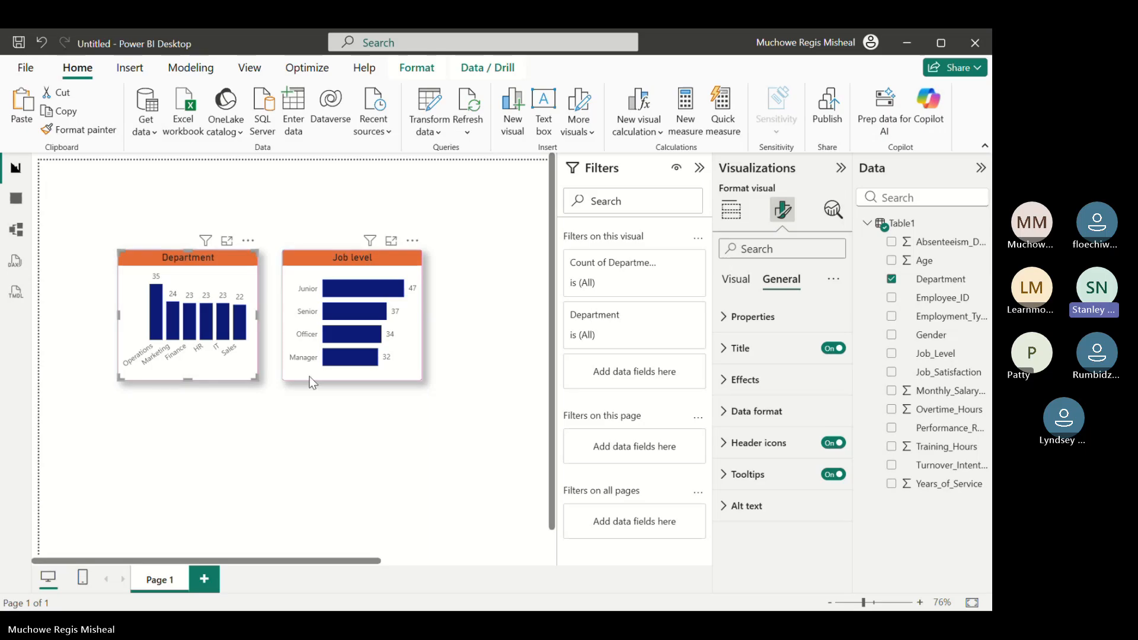
{"action": "left_click_drag", "start_coordinate": [310, 376], "coordinate": [290, 378]}
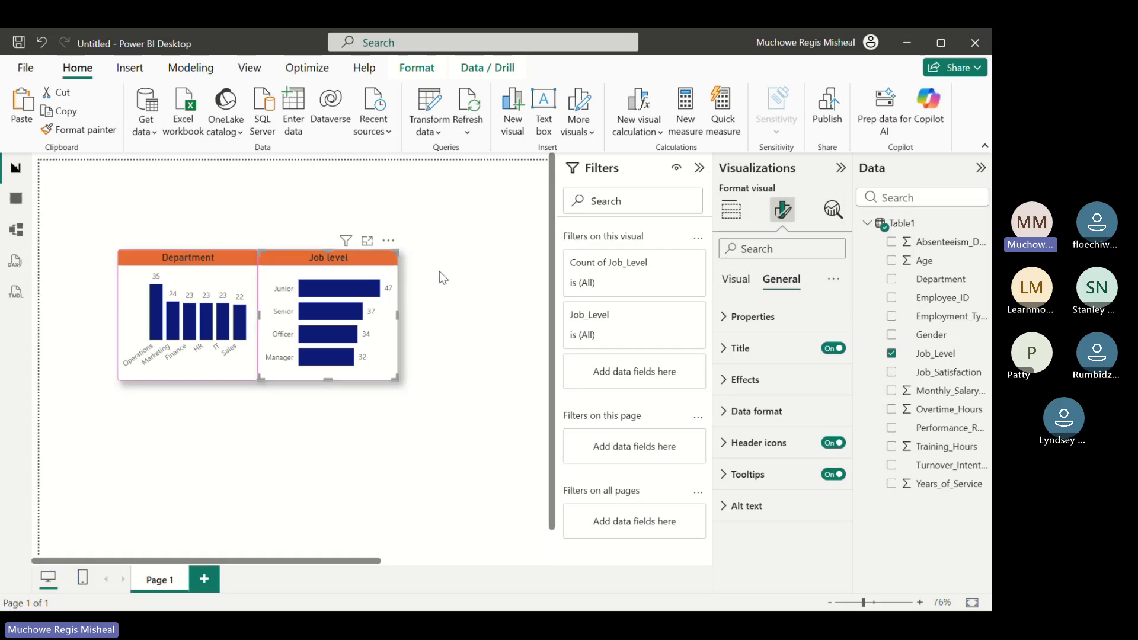
{"action": "left_click", "coordinate": [429, 283]}
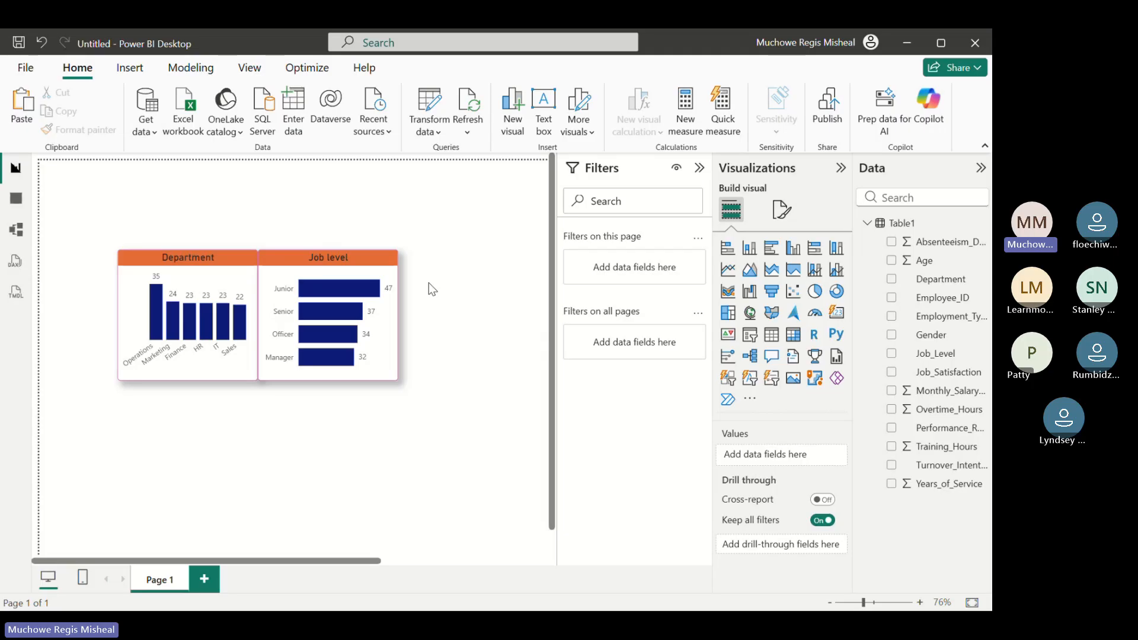
Paste another copy of the Department chart to the right of the Job level chart and clear both its axis fields
{"action": "key", "text": "ctrl+v"}
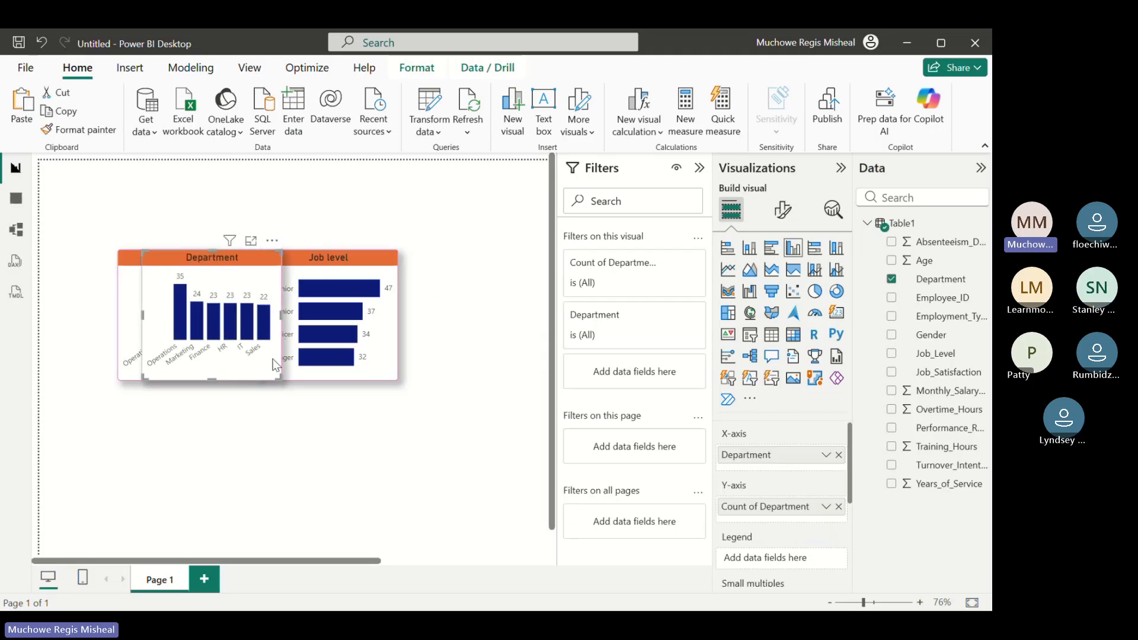
{"action": "left_click_drag", "start_coordinate": [274, 362], "coordinate": [503, 357]}
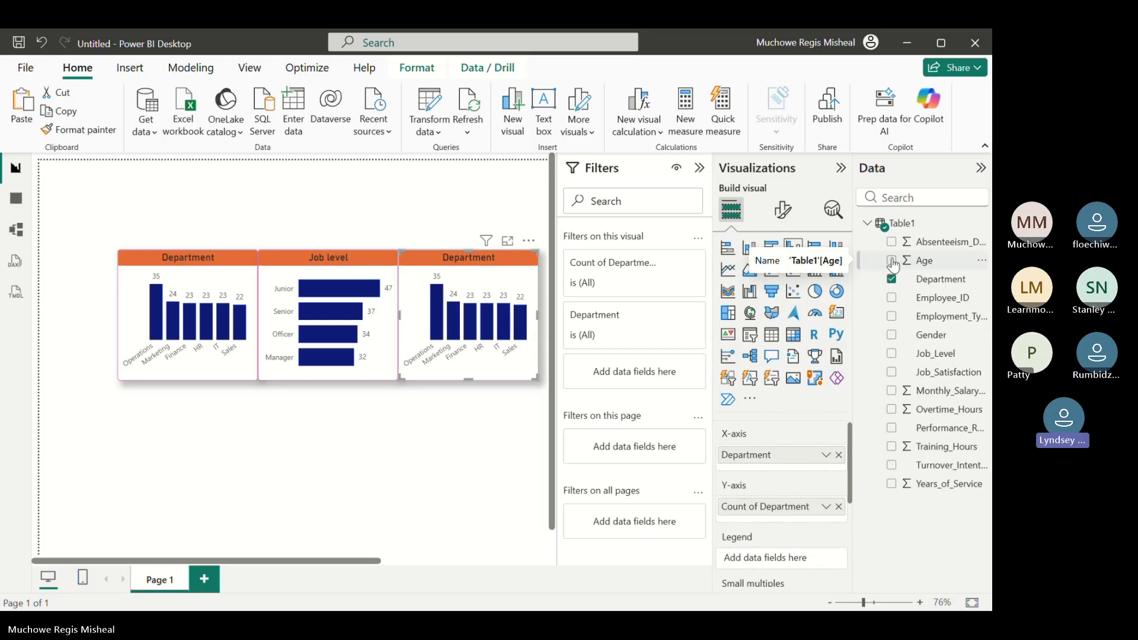
{"action": "left_click", "coordinate": [838, 455]}
{"action": "left_click", "coordinate": [838, 501]}
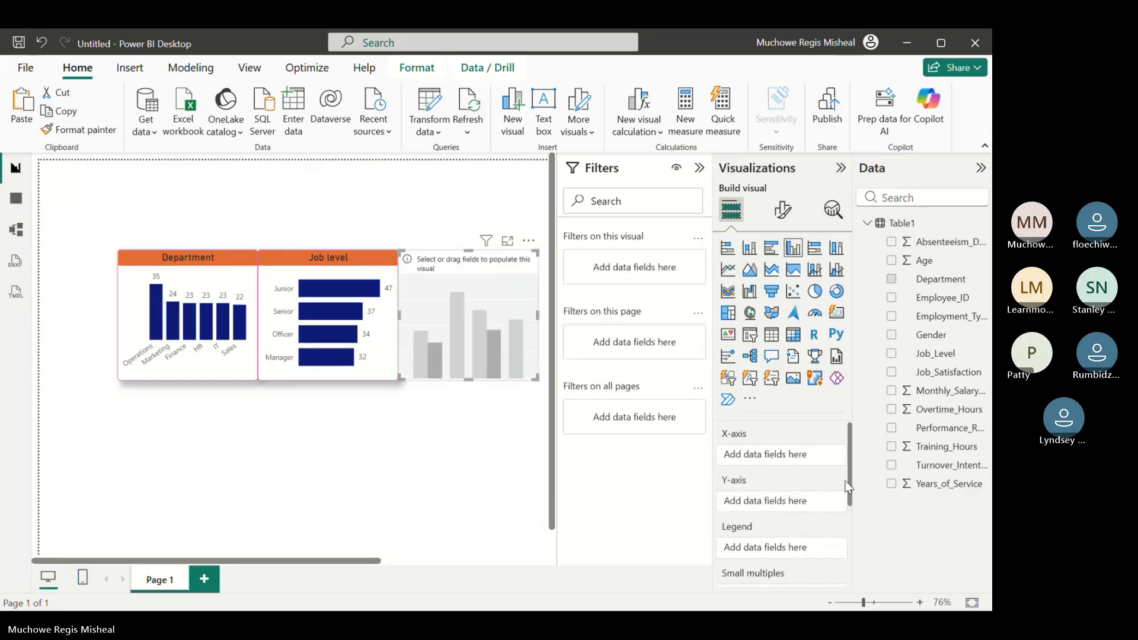
Plot the sum of Age on the third chart's Y-axis with Age on its X-axis
{"action": "left_click", "coordinate": [890, 261]}
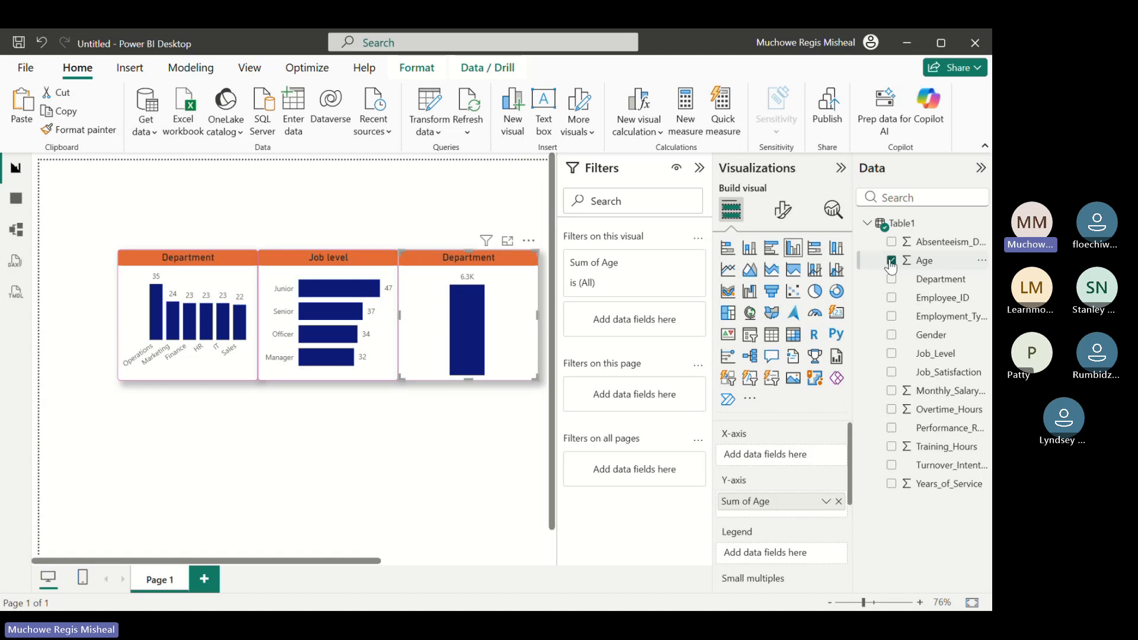
{"action": "left_click_drag", "start_coordinate": [920, 276], "coordinate": [783, 567]}
{"action": "left_click_drag", "start_coordinate": [927, 264], "coordinate": [795, 461]}
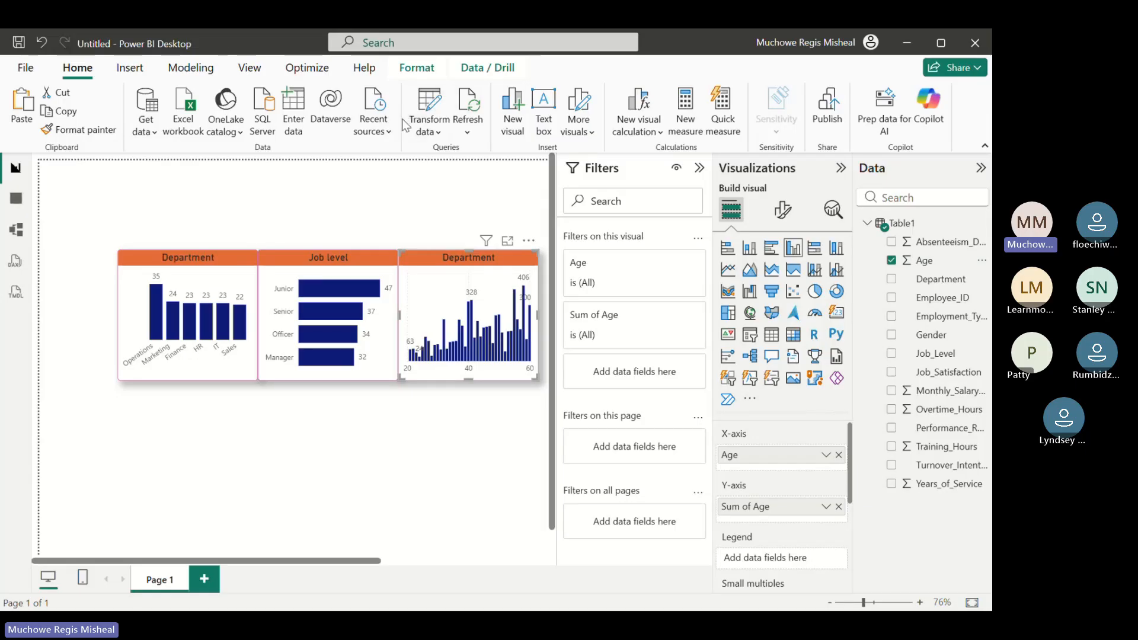
Open the Power Query editor for transforming the dataset
{"action": "left_click", "coordinate": [433, 99]}
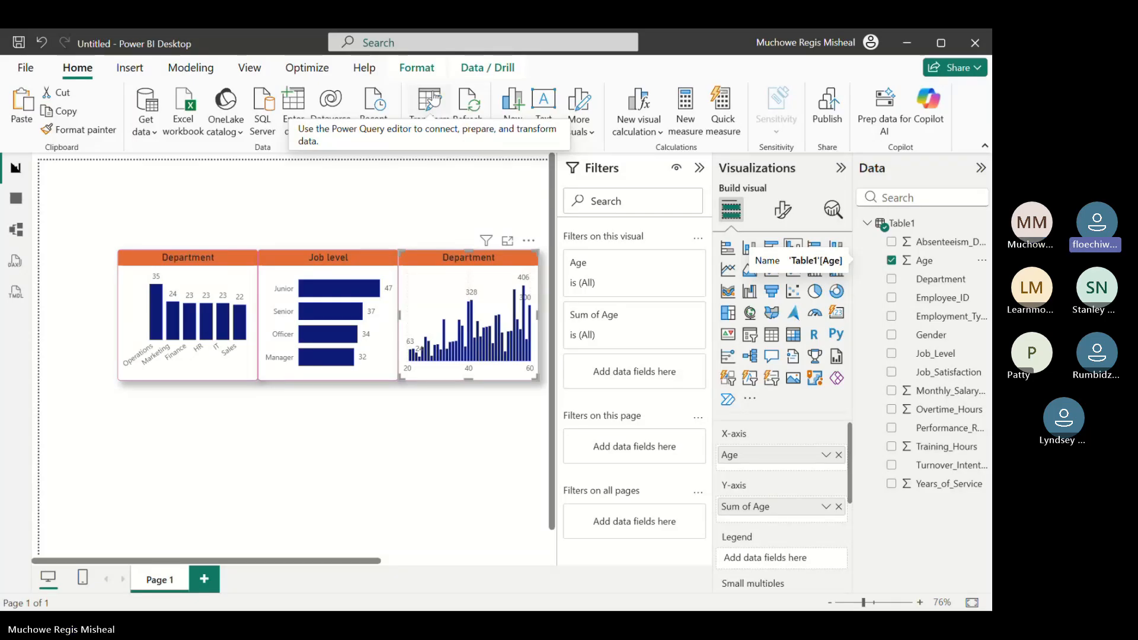
{"action": "left_click", "coordinate": [435, 95]}
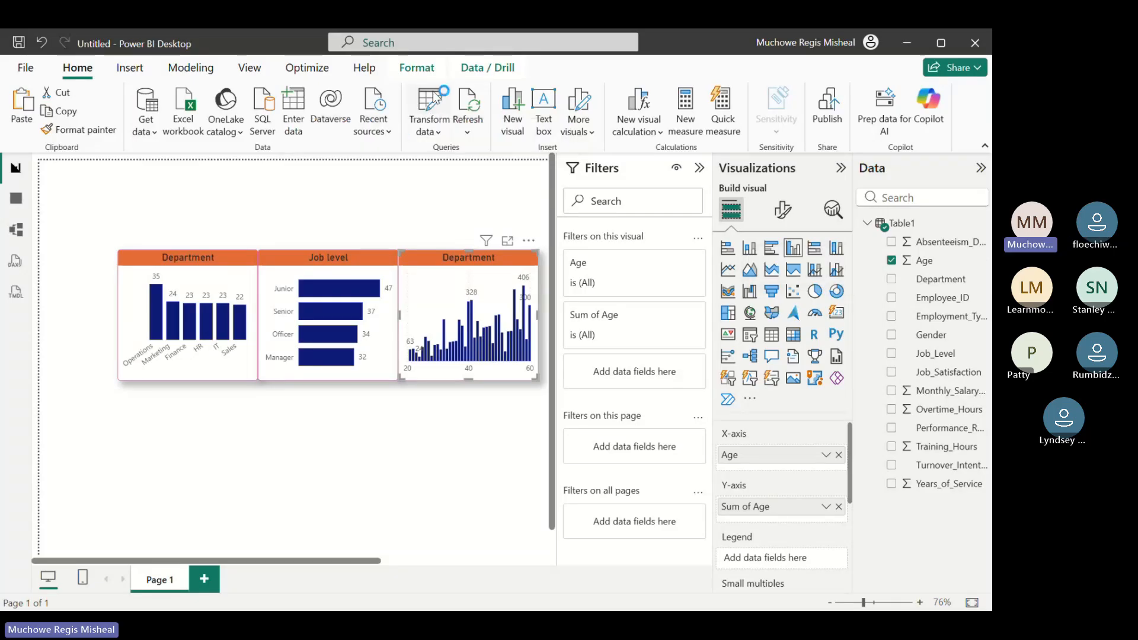
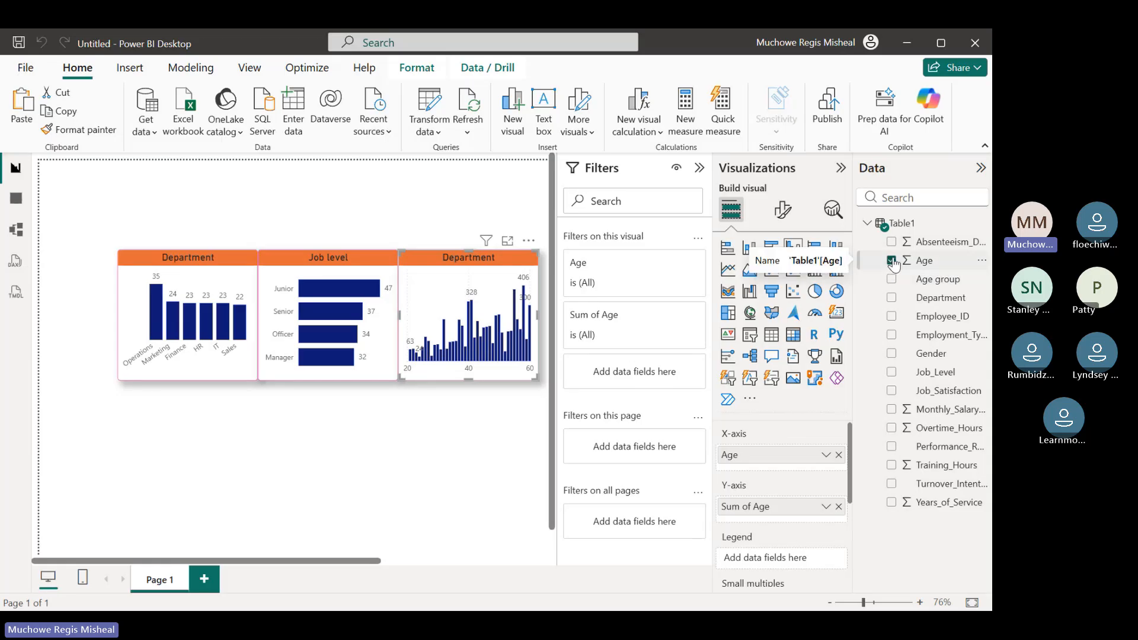
Replace Age with Age group and its count on the third chart and convert it to a pie chart
{"action": "left_click", "coordinate": [891, 261]}
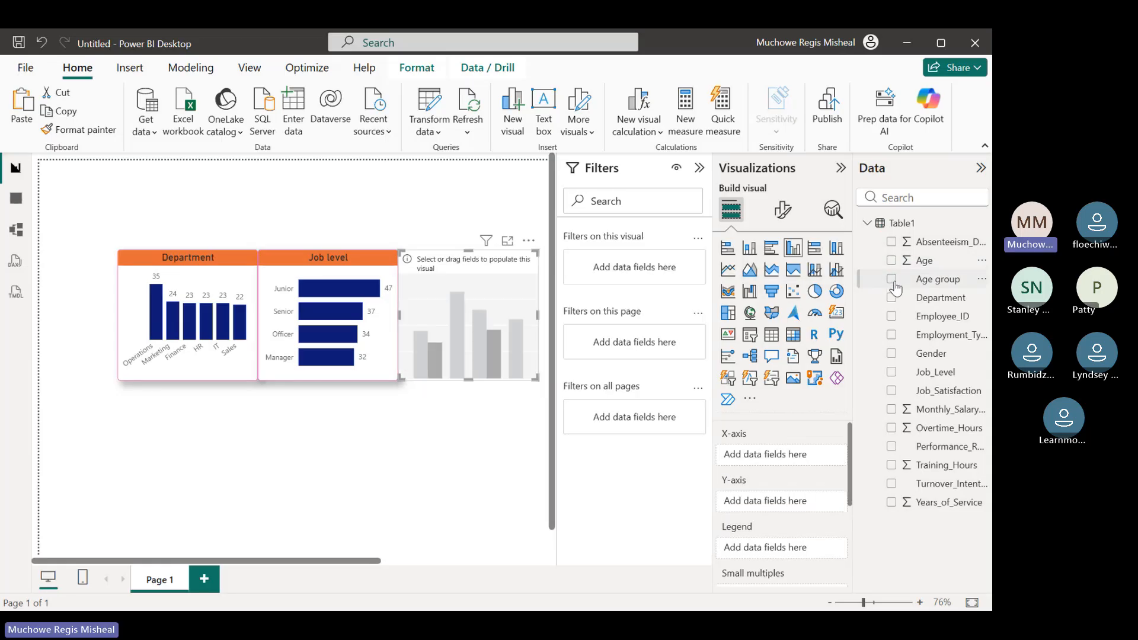
{"action": "left_click", "coordinate": [892, 281]}
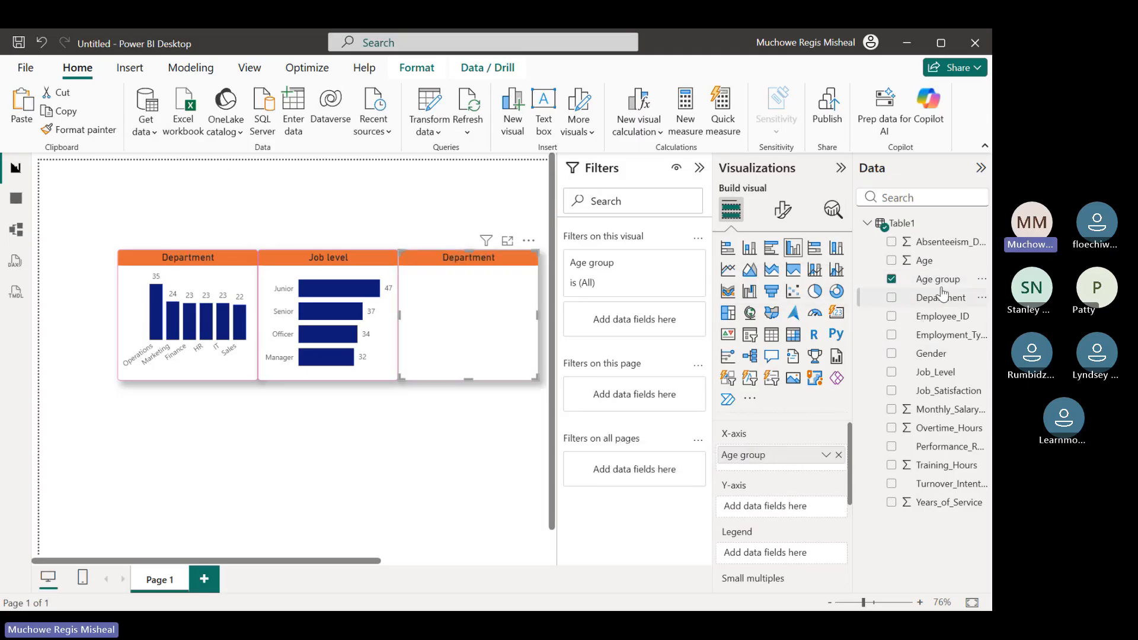
{"action": "mouse_move", "coordinate": [945, 285]}
{"action": "left_mouse_down"}
{"action": "mouse_move", "coordinate": [838, 490]}
{"action": "mouse_move", "coordinate": [806, 512]}
{"action": "left_mouse_up"}
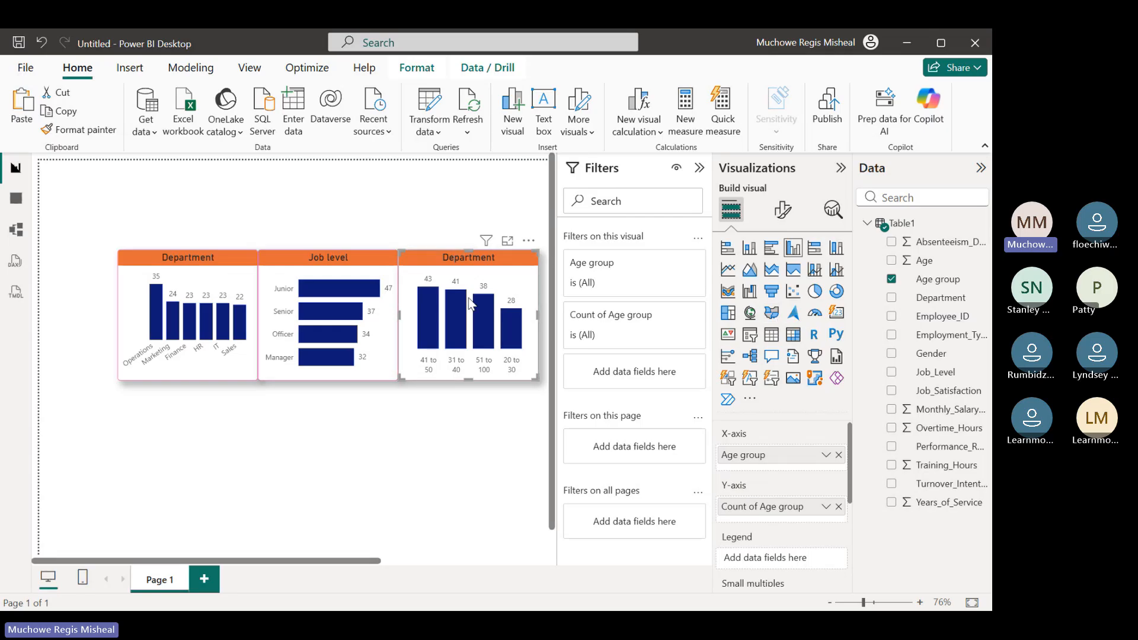
{"action": "left_click", "coordinate": [815, 294]}
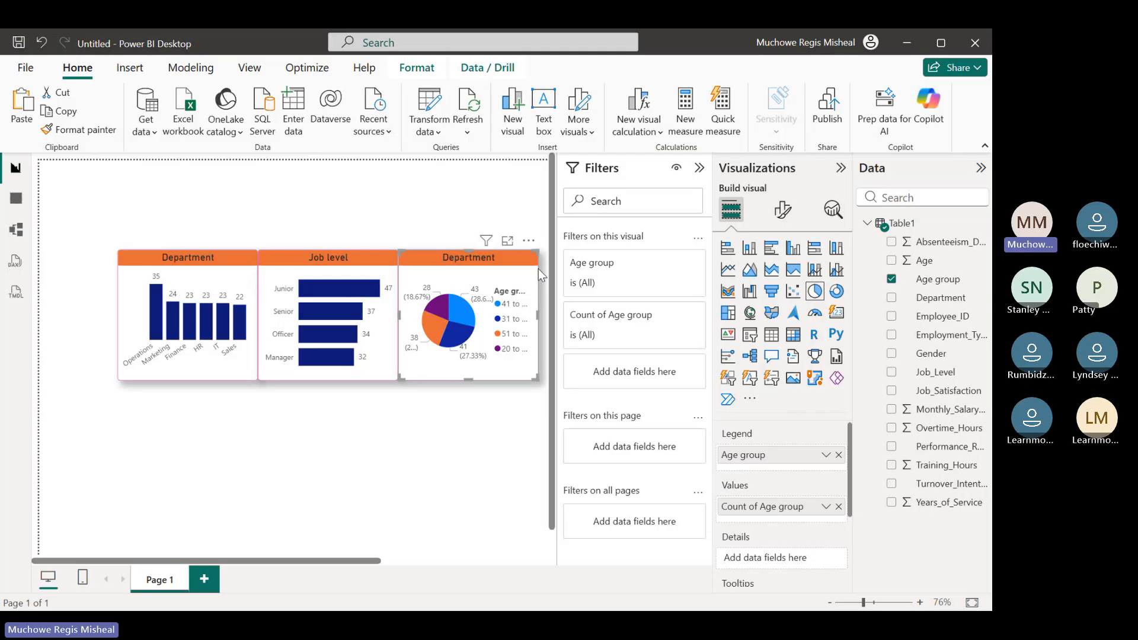
Set the Age group pie chart's legend position to Bottom center and page through the legend entries
{"action": "left_click", "coordinate": [783, 211]}
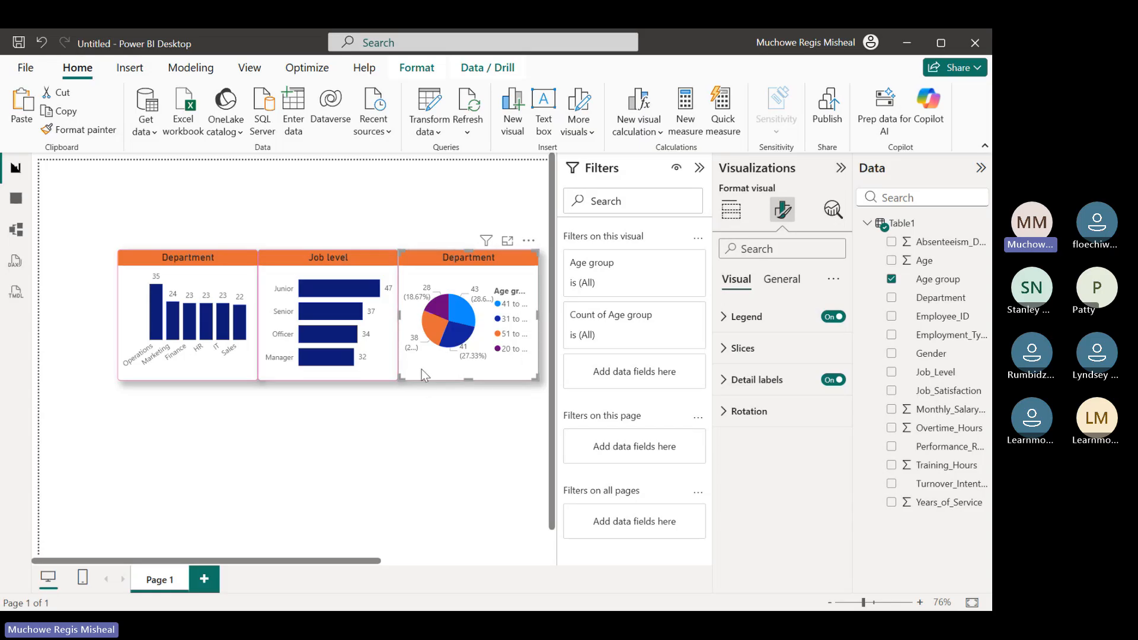
{"action": "left_click", "coordinate": [726, 320]}
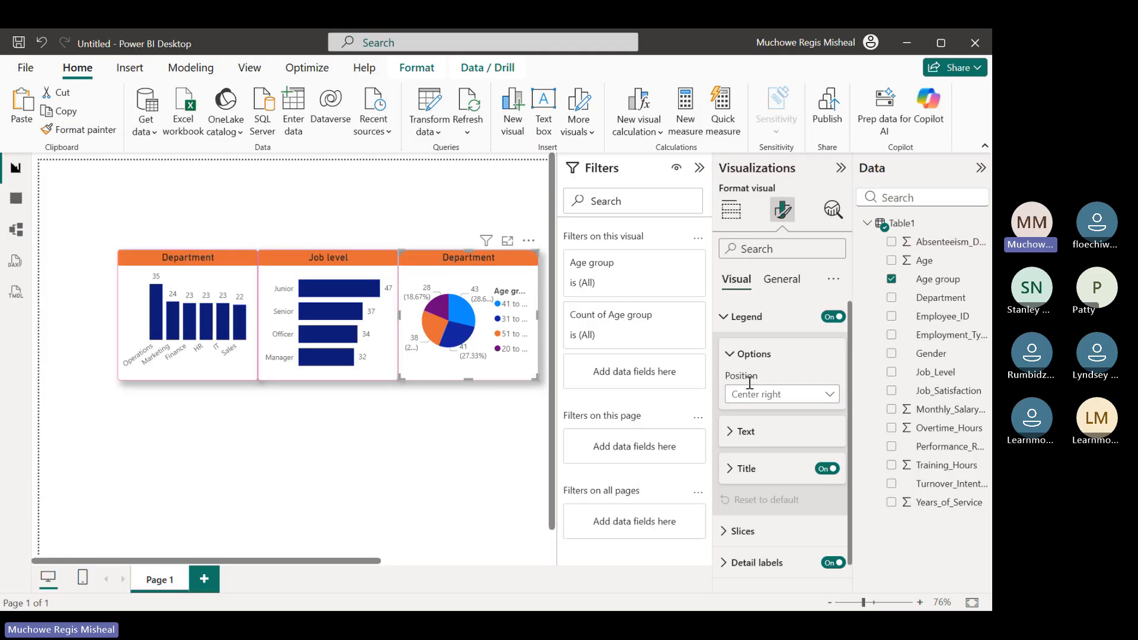
{"action": "left_click", "coordinate": [828, 396]}
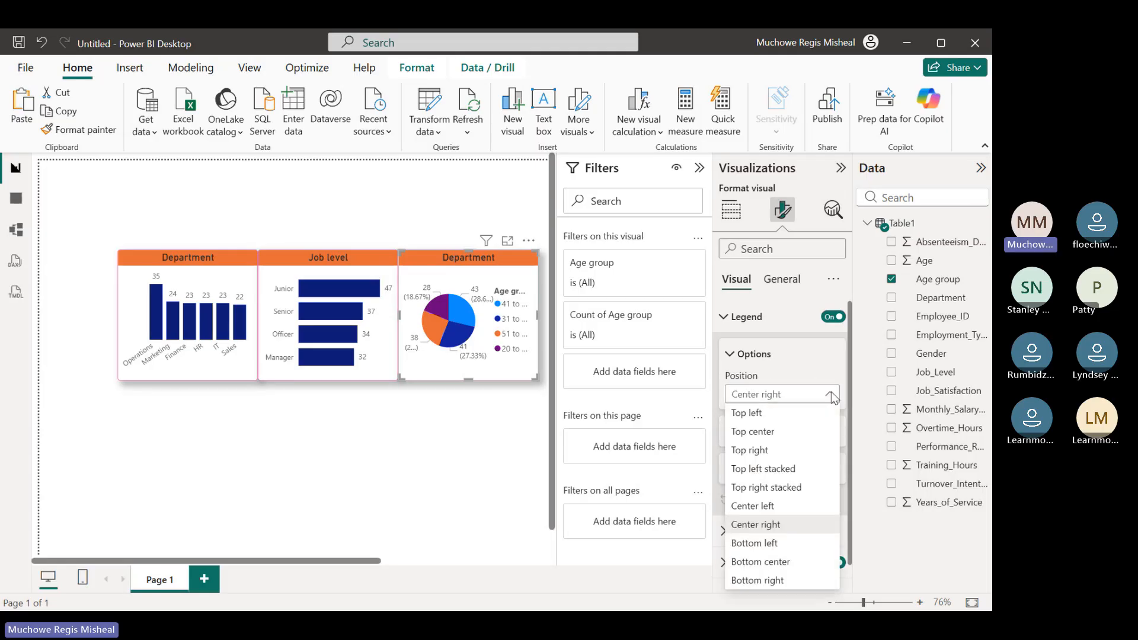
{"action": "left_click", "coordinate": [831, 394]}
{"action": "left_click", "coordinate": [831, 395]}
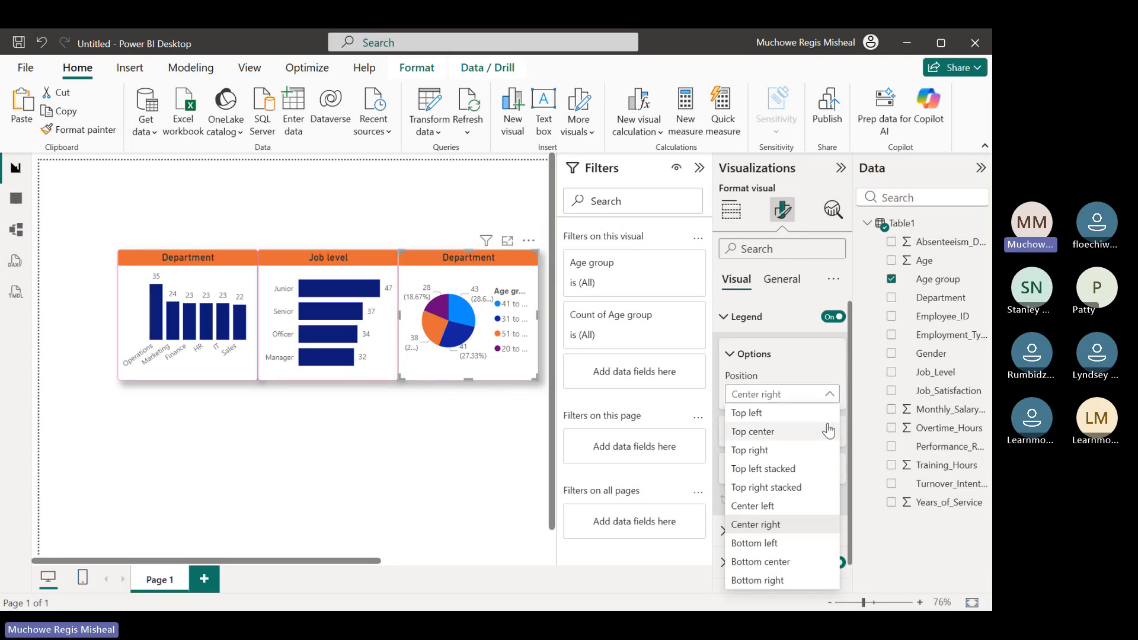
{"action": "left_click", "coordinate": [792, 564]}
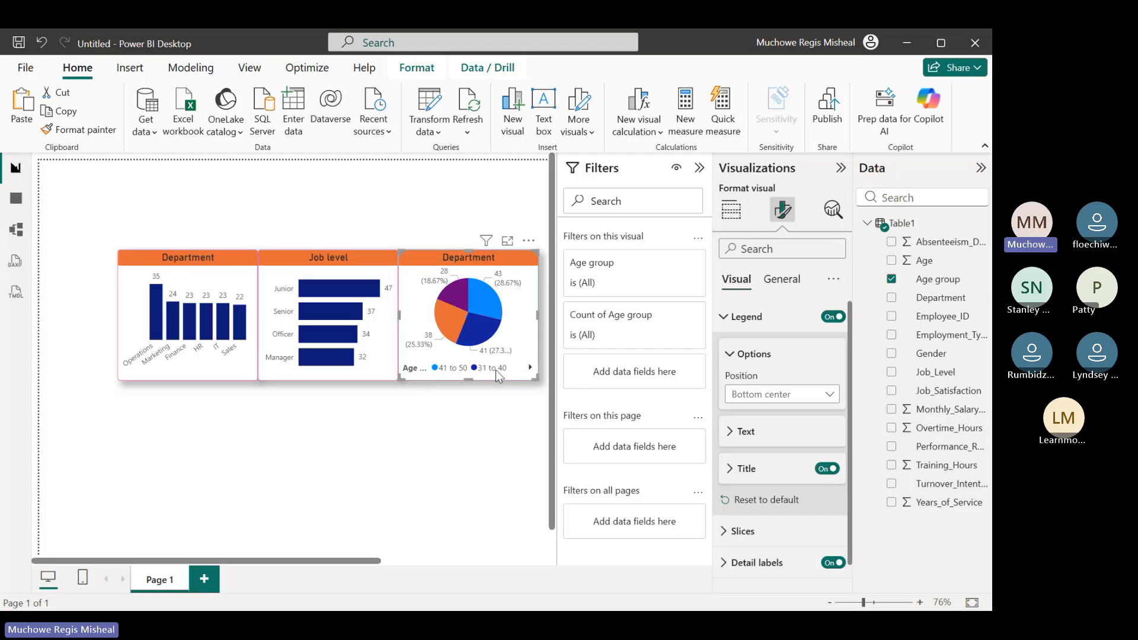
{"action": "left_click", "coordinate": [530, 368]}
{"action": "left_click", "coordinate": [432, 368]}
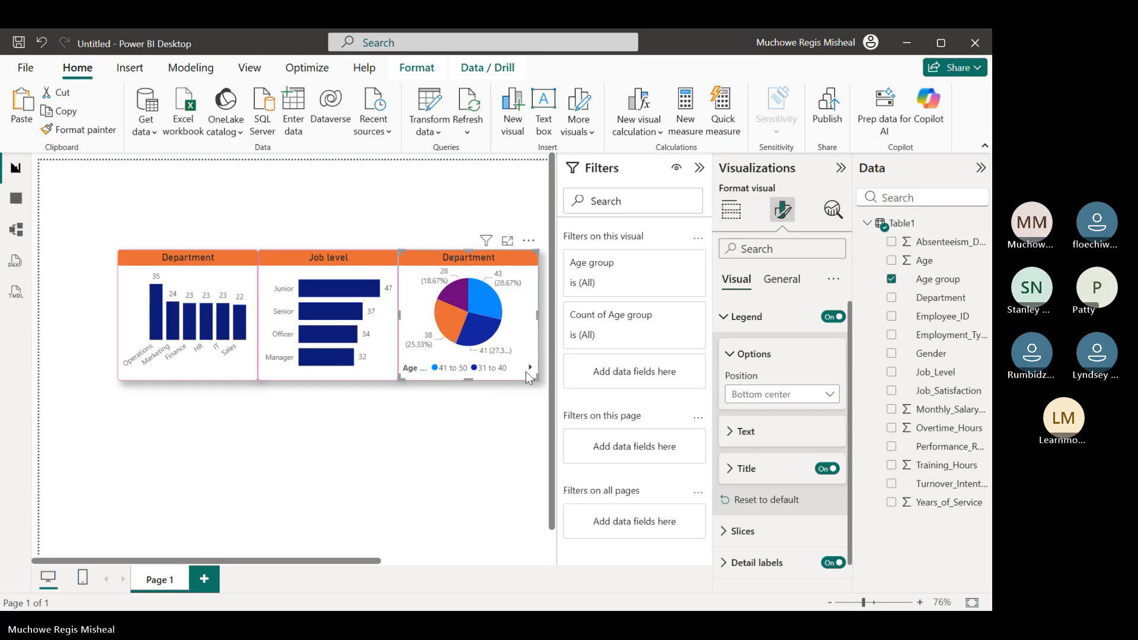
{"action": "left_click", "coordinate": [530, 367]}
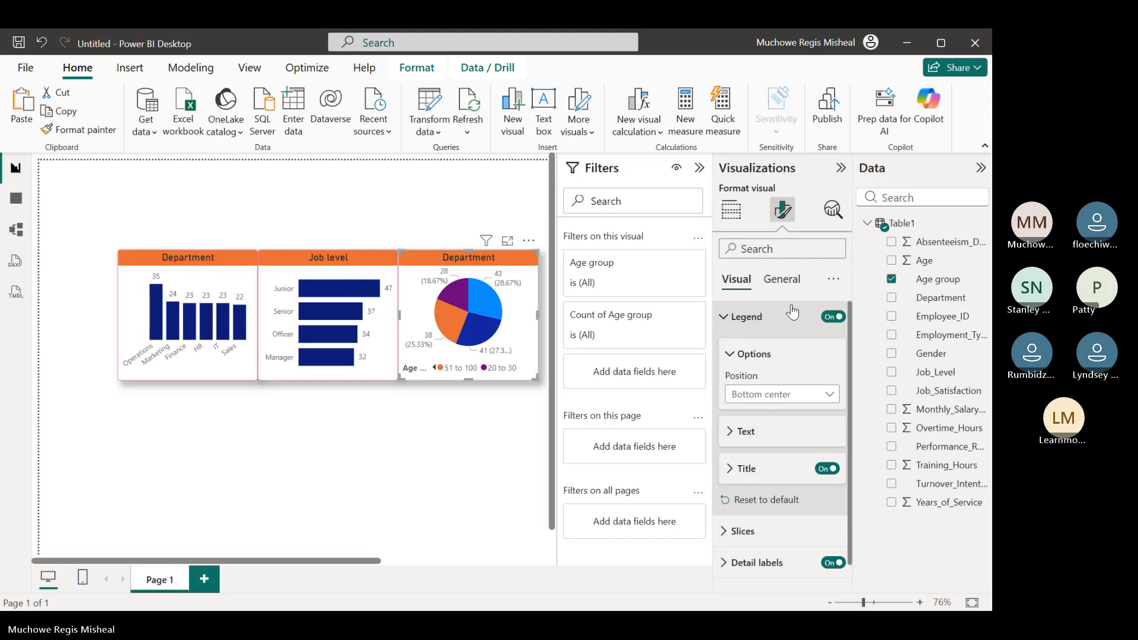
{"action": "left_click", "coordinate": [745, 314]}
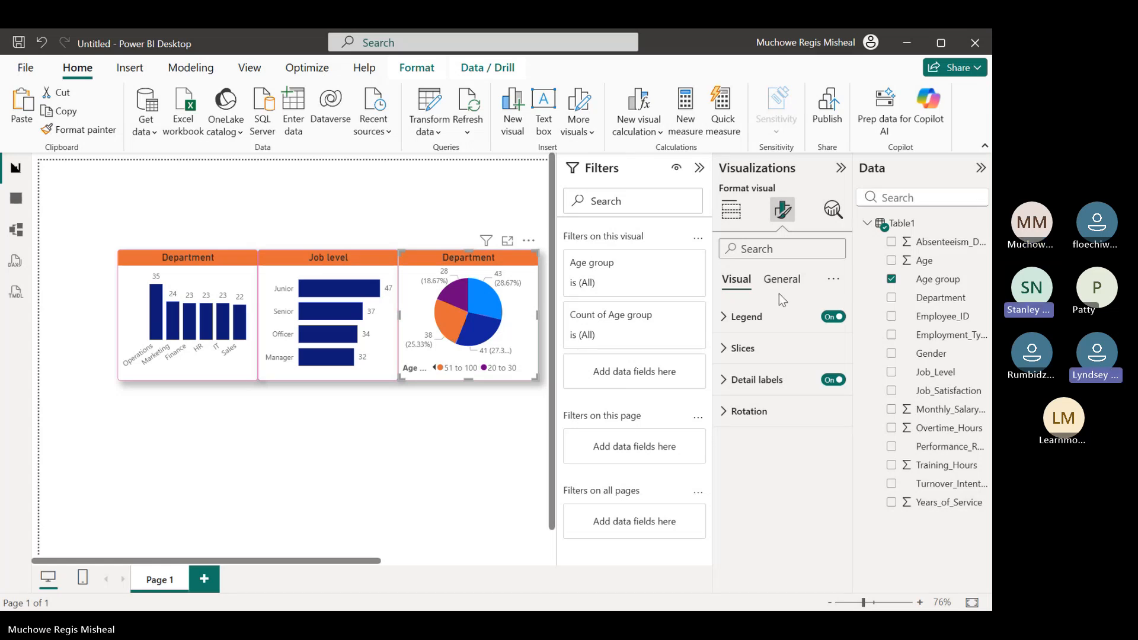
Change the pie chart's title text to "Age group"
{"action": "left_click", "coordinate": [788, 281]}
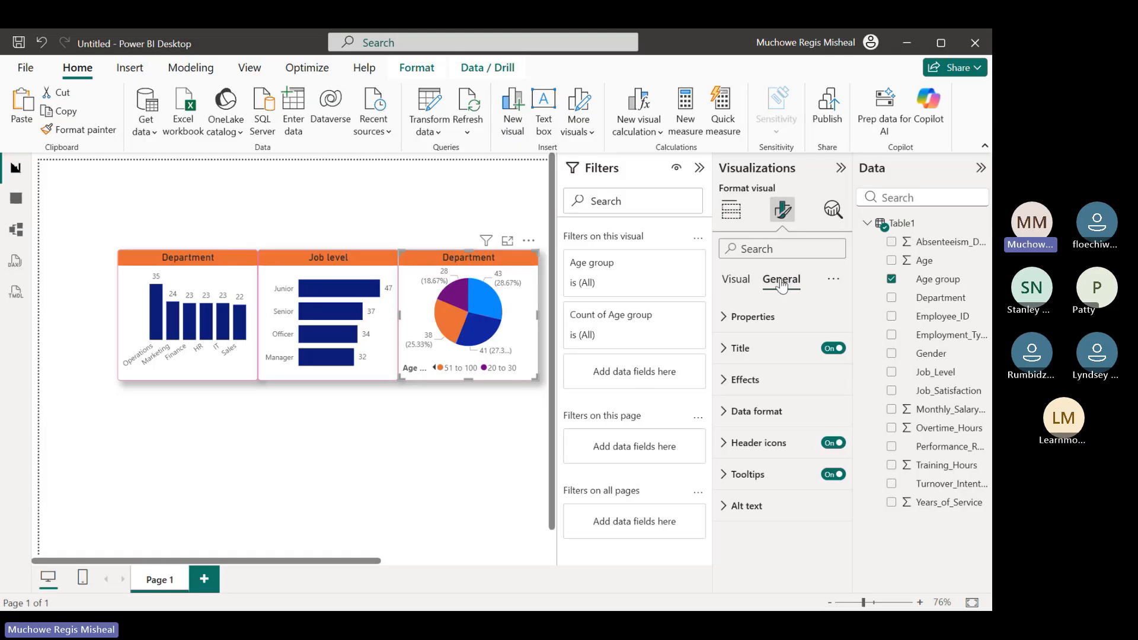
{"action": "left_click", "coordinate": [725, 348]}
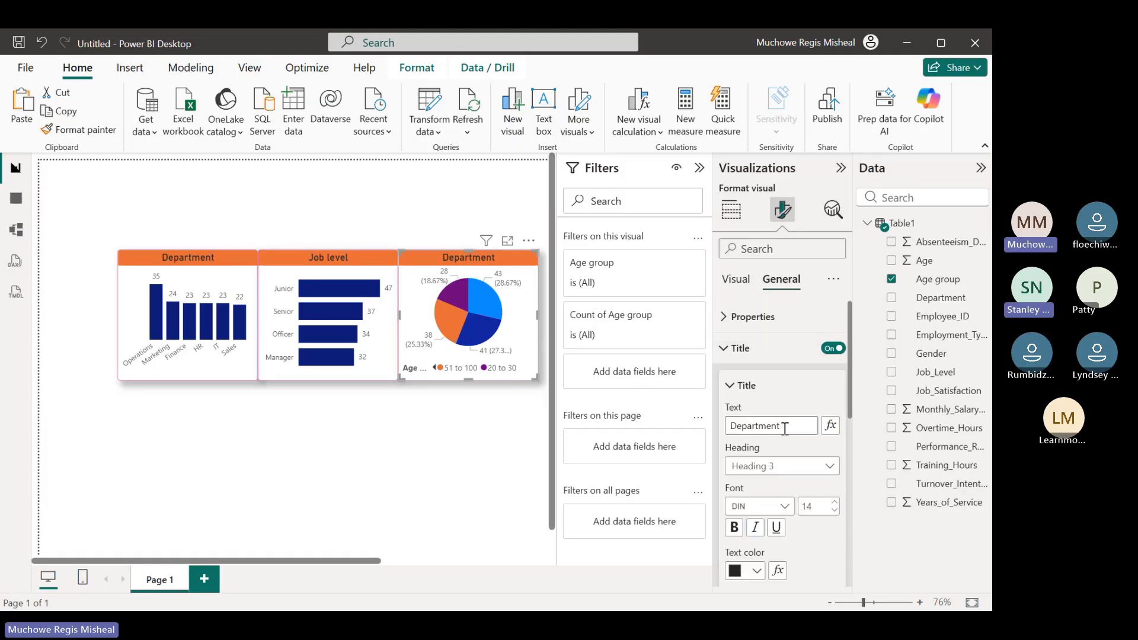
{"action": "key", "text": "ctrl+a"}
{"action": "key", "text": "BackSpace"}
{"action": "type", "text": "Ag"}
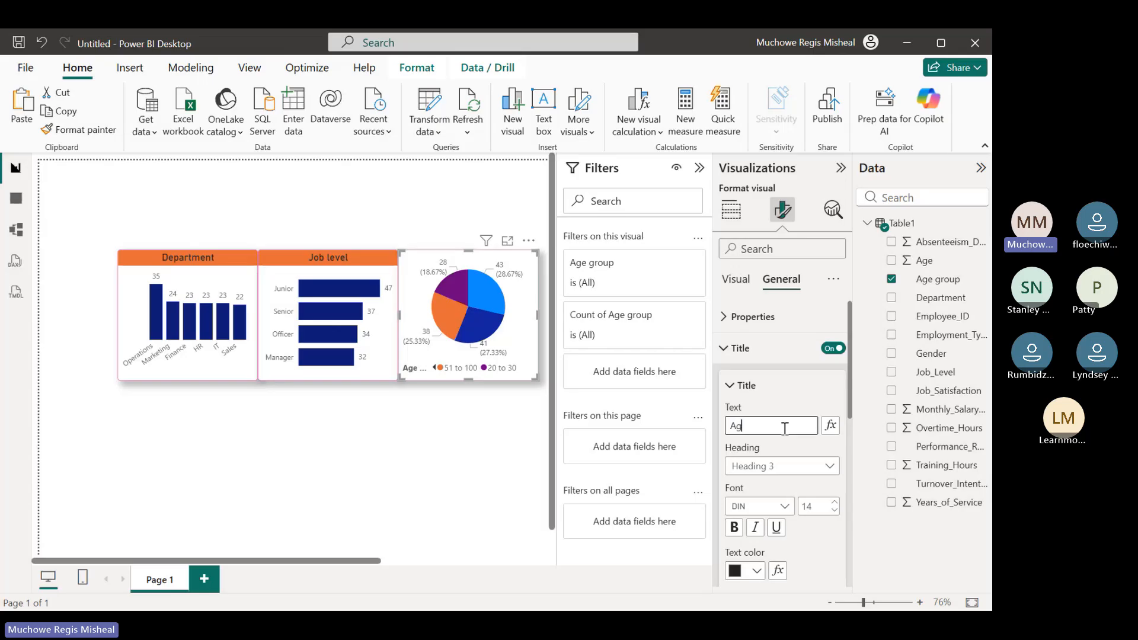
{"action": "type", "text": "e group"}
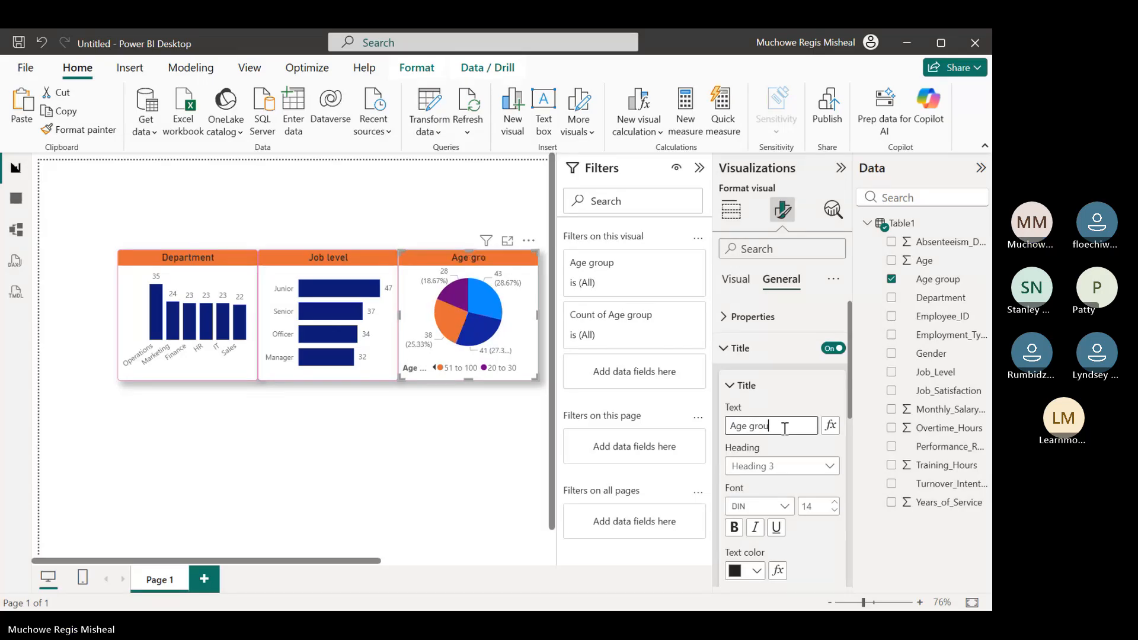
{"action": "left_click", "coordinate": [729, 388]}
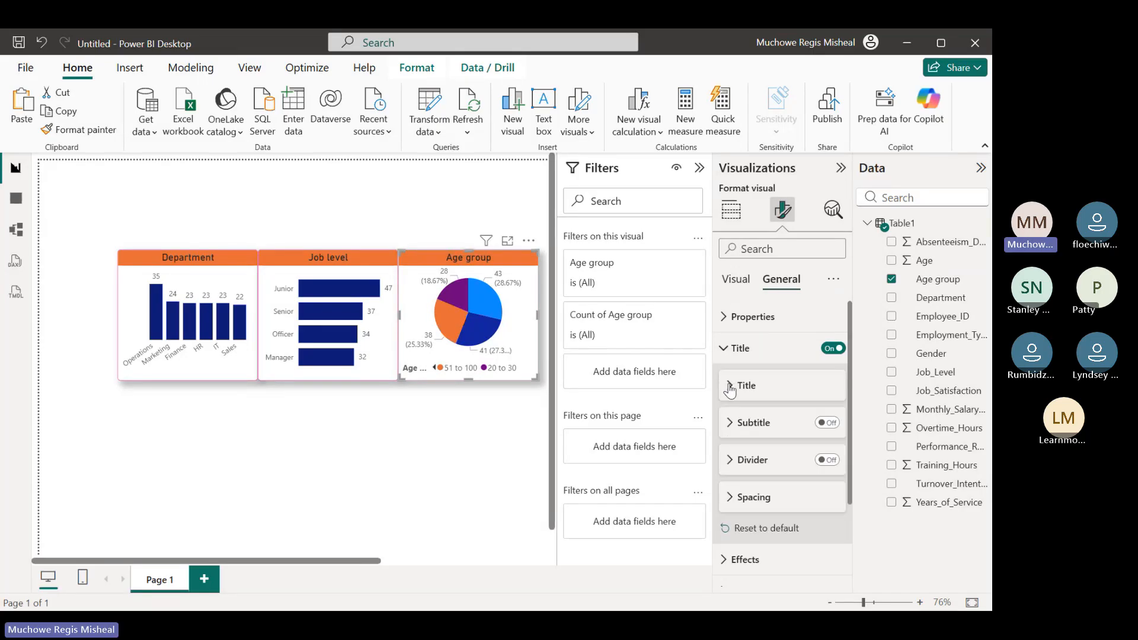
{"action": "left_click", "coordinate": [724, 350]}
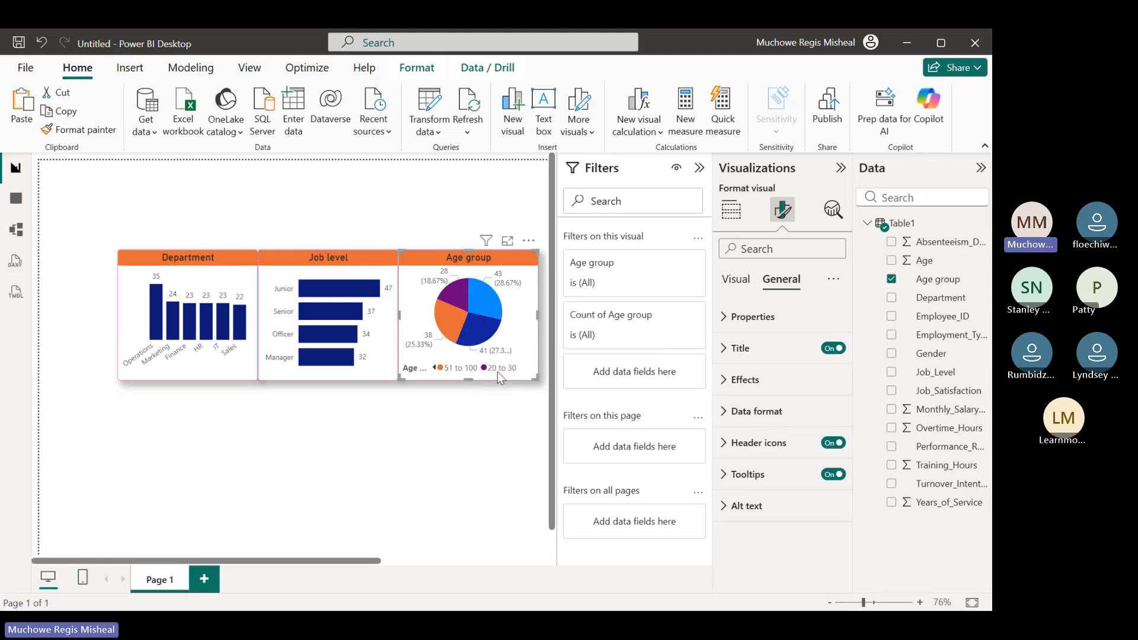
{"action": "mouse_move", "coordinate": [461, 303]}
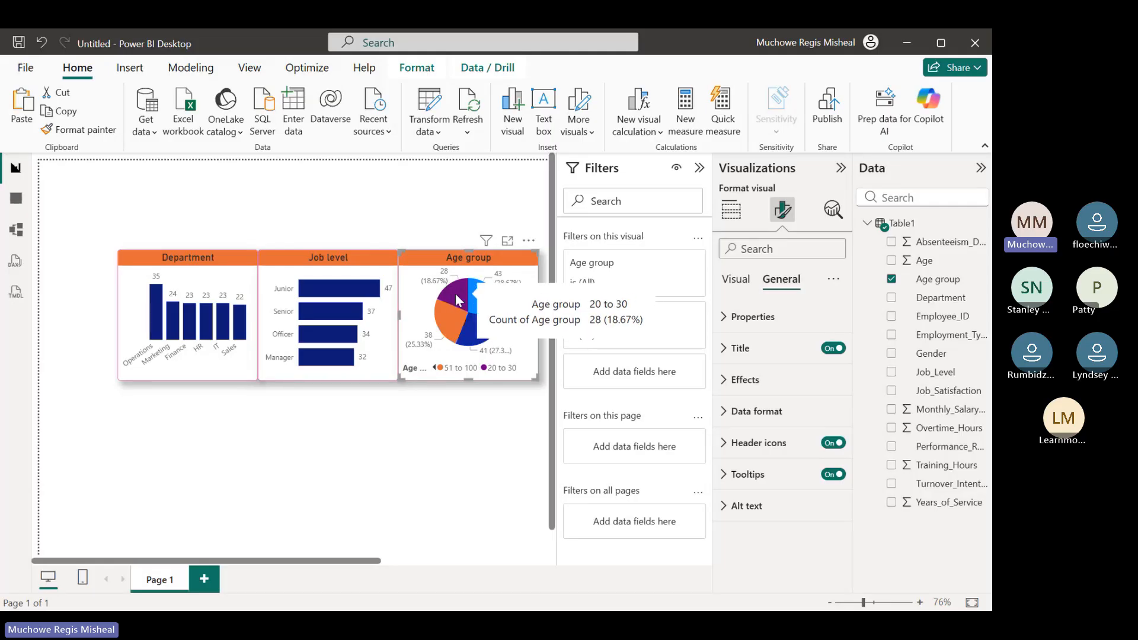
Paste another copy of the Department chart, place it directly below the original, and widen it past the original's right edge
{"action": "left_click", "coordinate": [549, 415]}
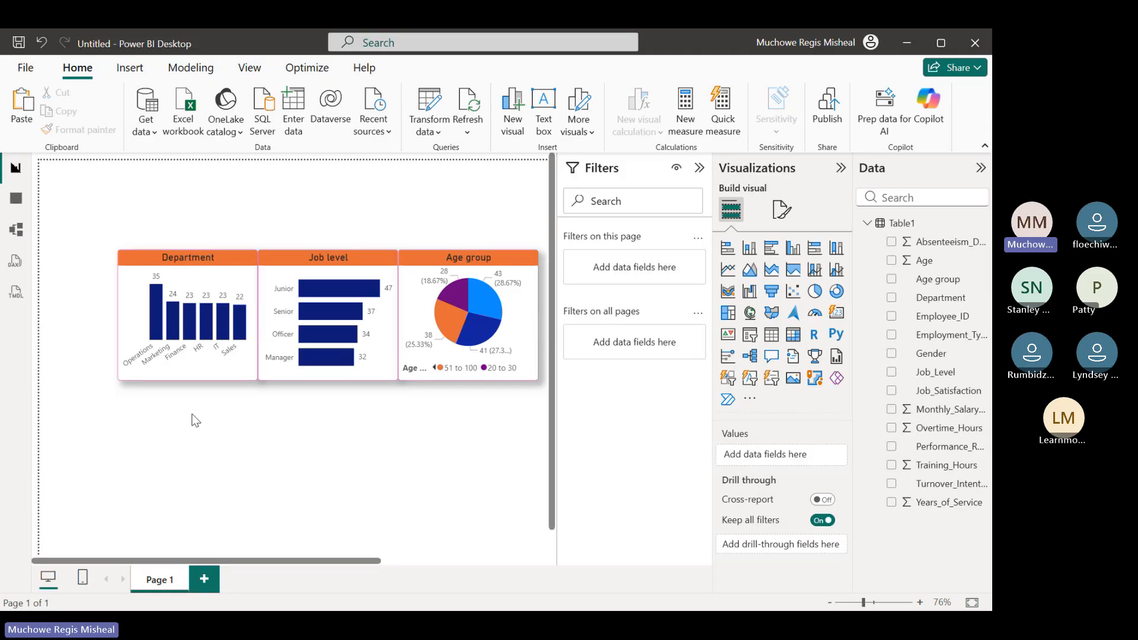
{"action": "key", "text": "ctrl+v"}
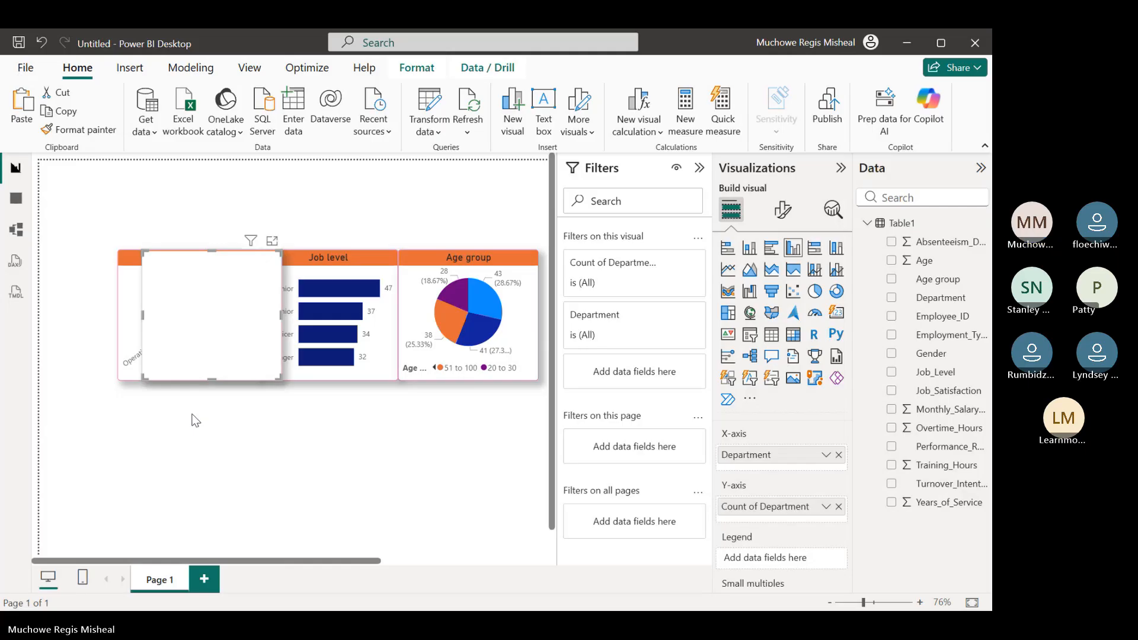
{"action": "left_click_drag", "start_coordinate": [238, 378], "coordinate": [215, 452]}
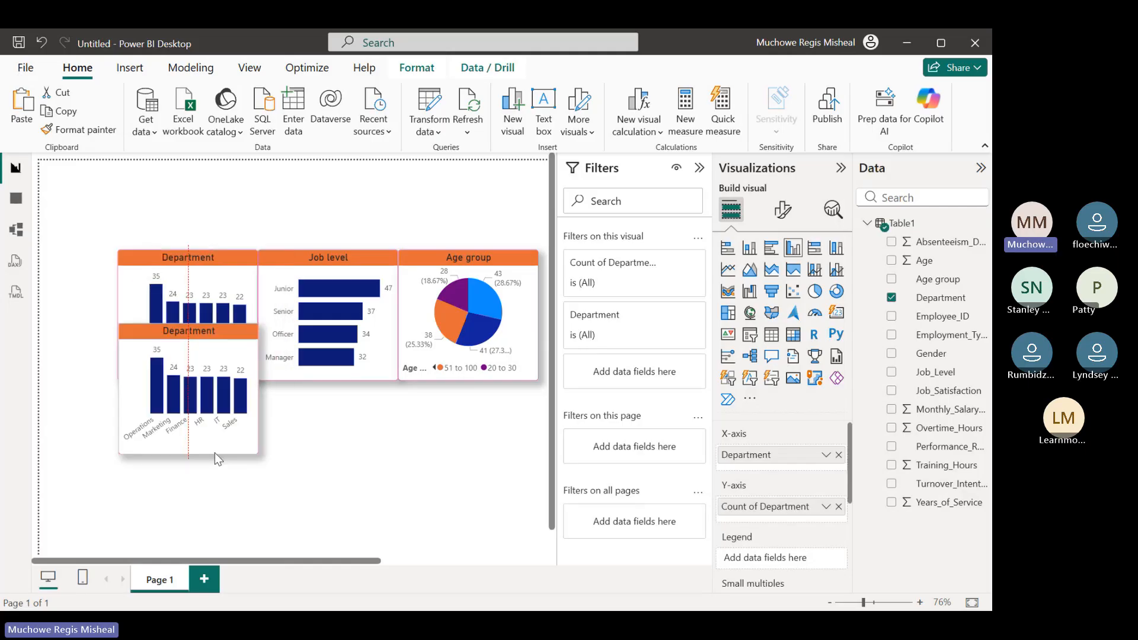
{"action": "left_click_drag", "start_coordinate": [215, 453], "coordinate": [214, 500]}
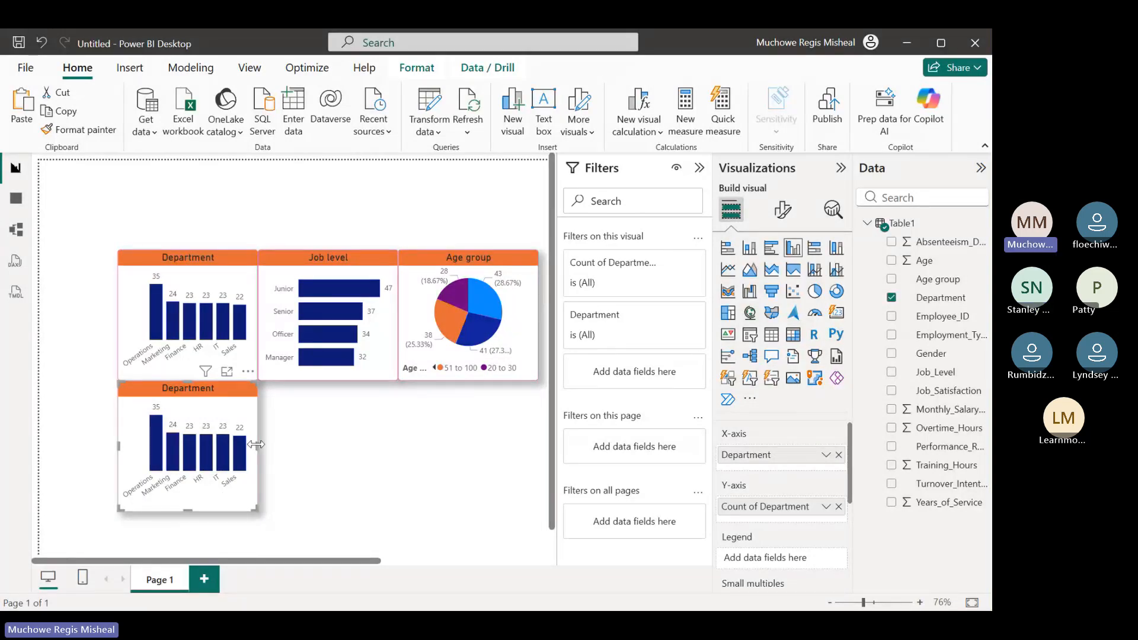
{"action": "left_click_drag", "start_coordinate": [256, 444], "coordinate": [305, 444]}
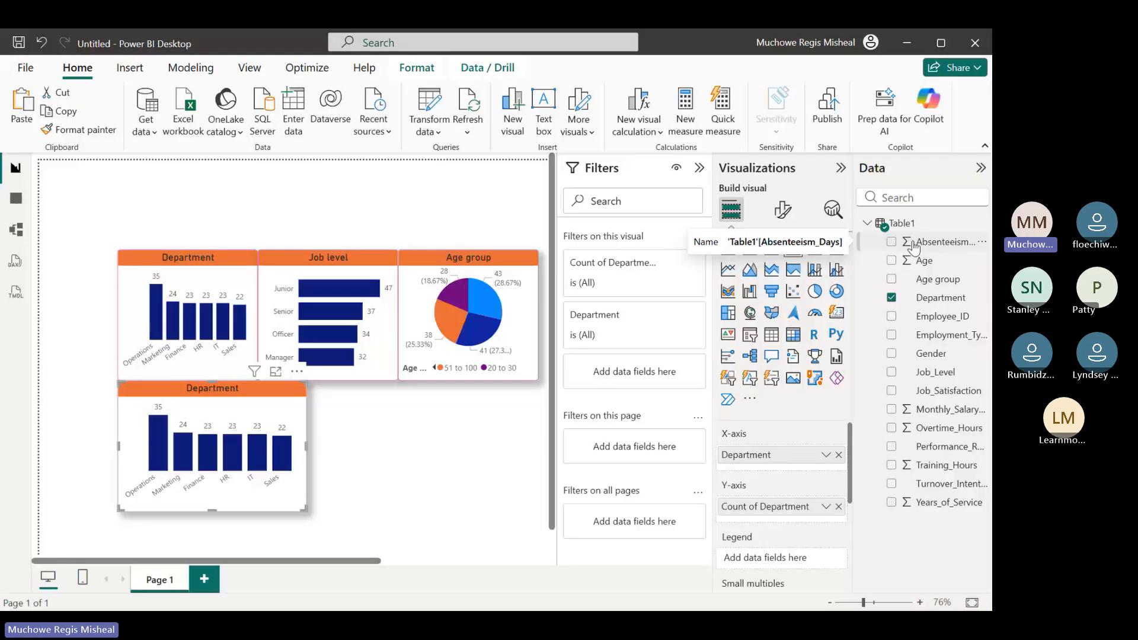
Open the Power Query editor to transform the dataset again
{"action": "left_click", "coordinate": [428, 104]}
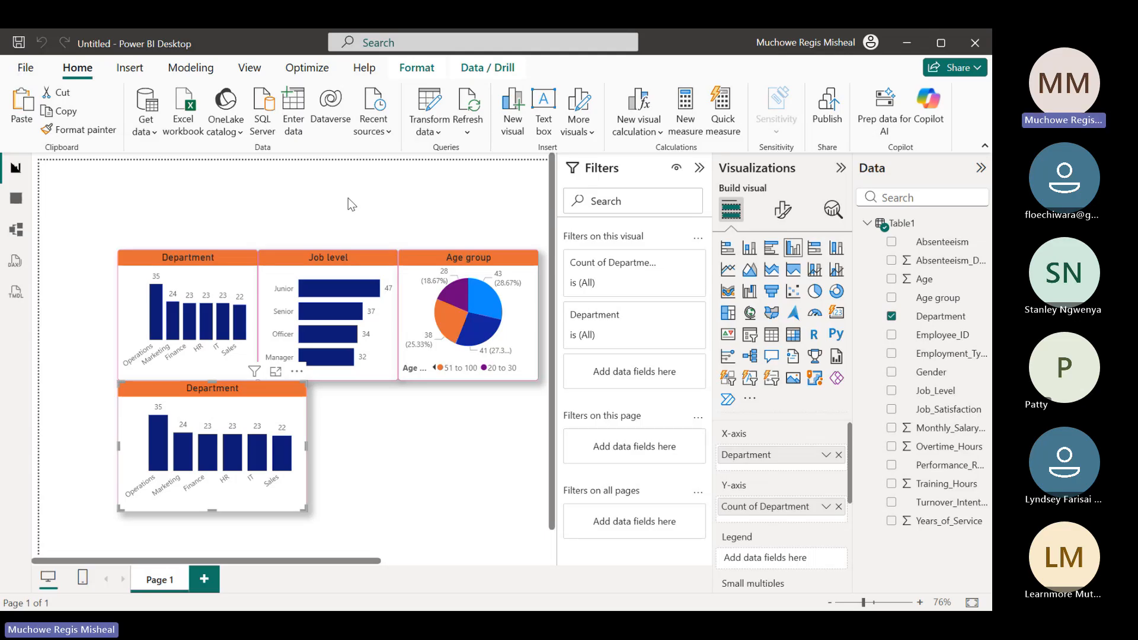
Replace the Department fields of the lower chart with Absenteeism on the X-axis and the count of Absenteeism on the Y-axis
{"action": "left_click", "coordinate": [839, 456]}
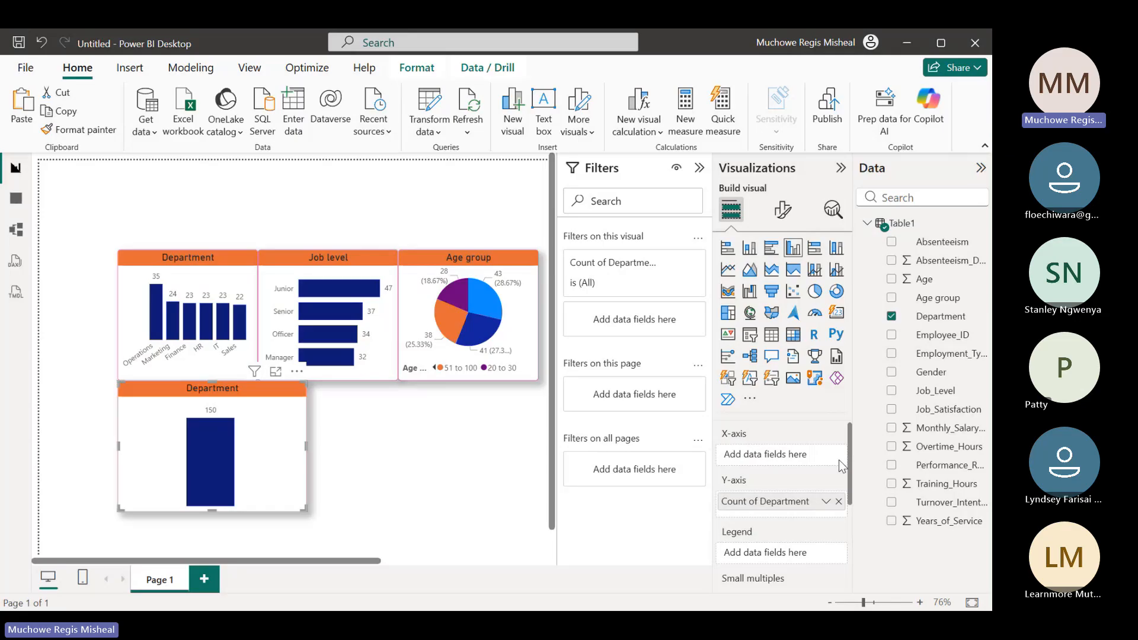
{"action": "left_click", "coordinate": [838, 502]}
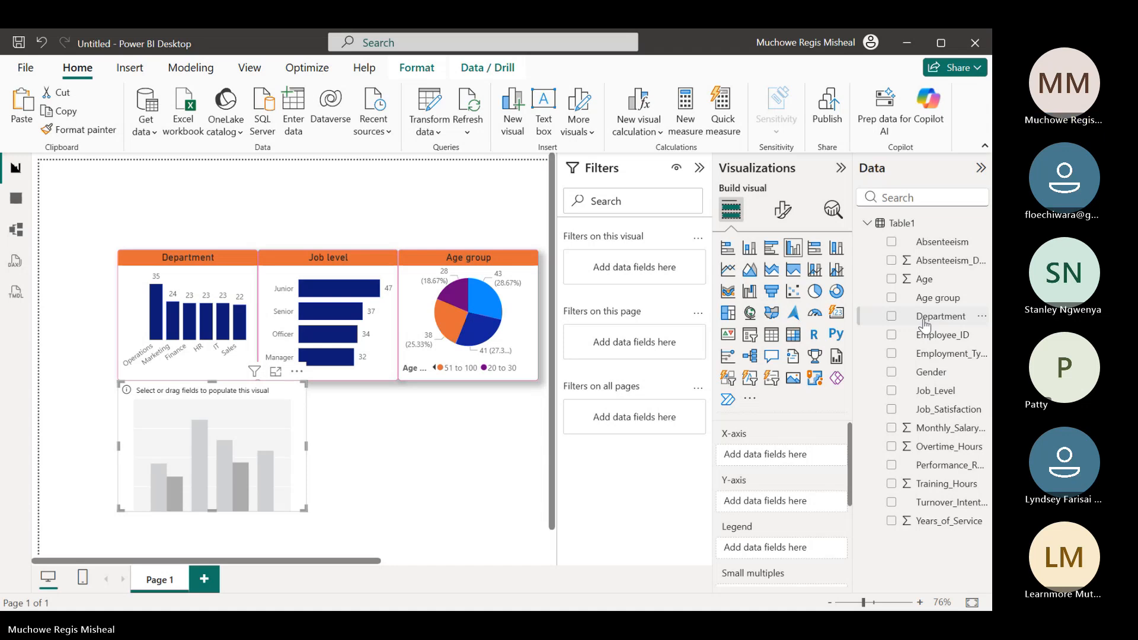
{"action": "left_click", "coordinate": [892, 262]}
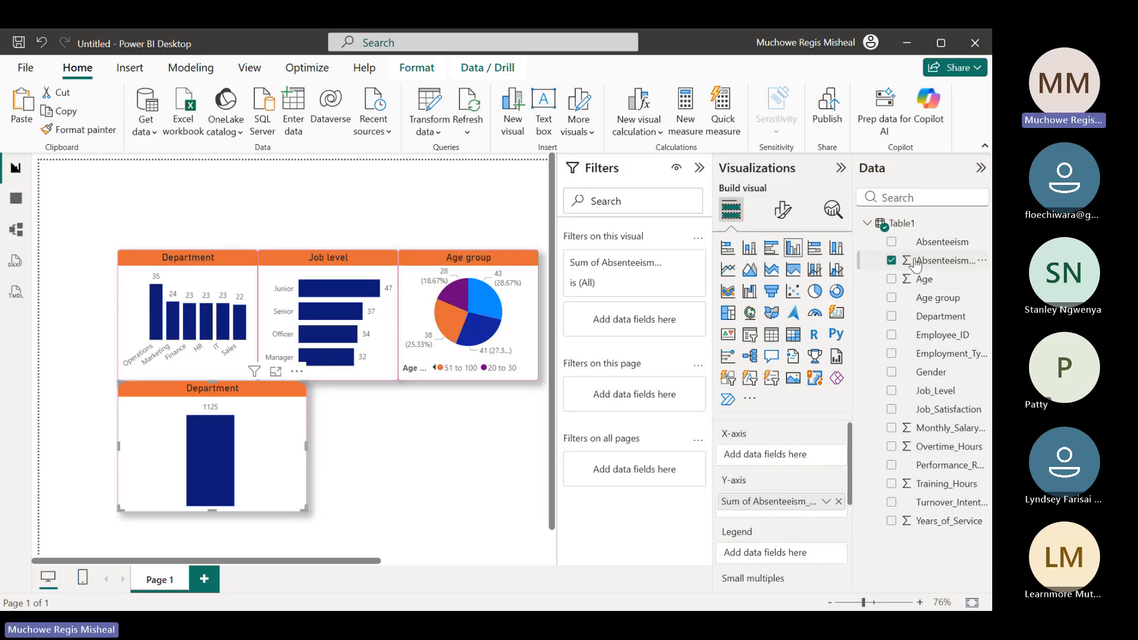
{"action": "left_click", "coordinate": [892, 261]}
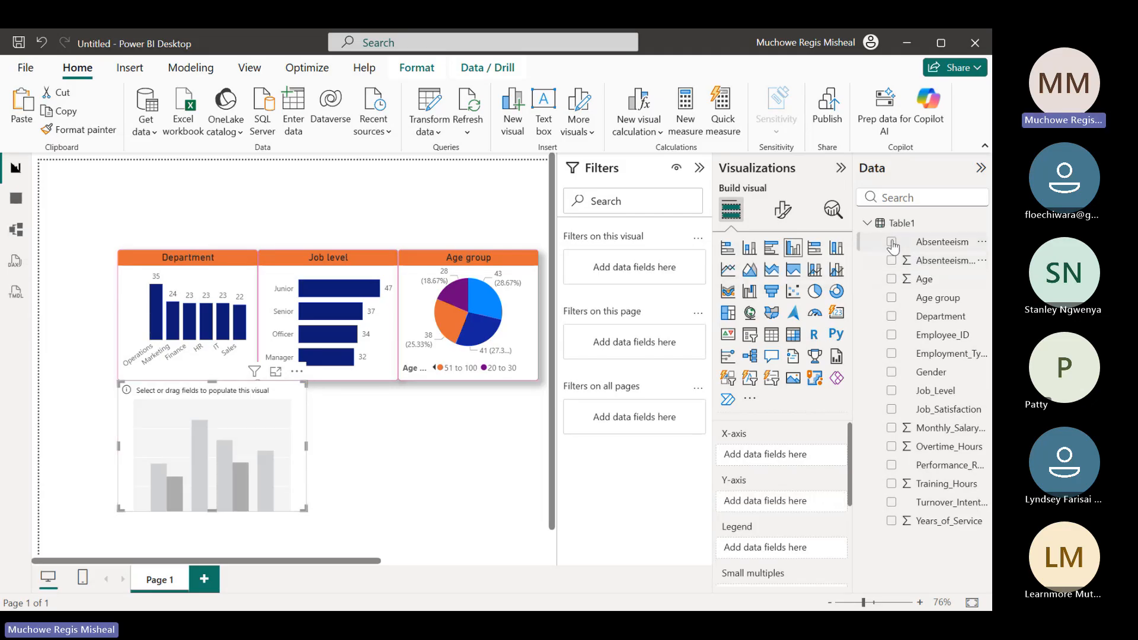
{"action": "left_click", "coordinate": [891, 242]}
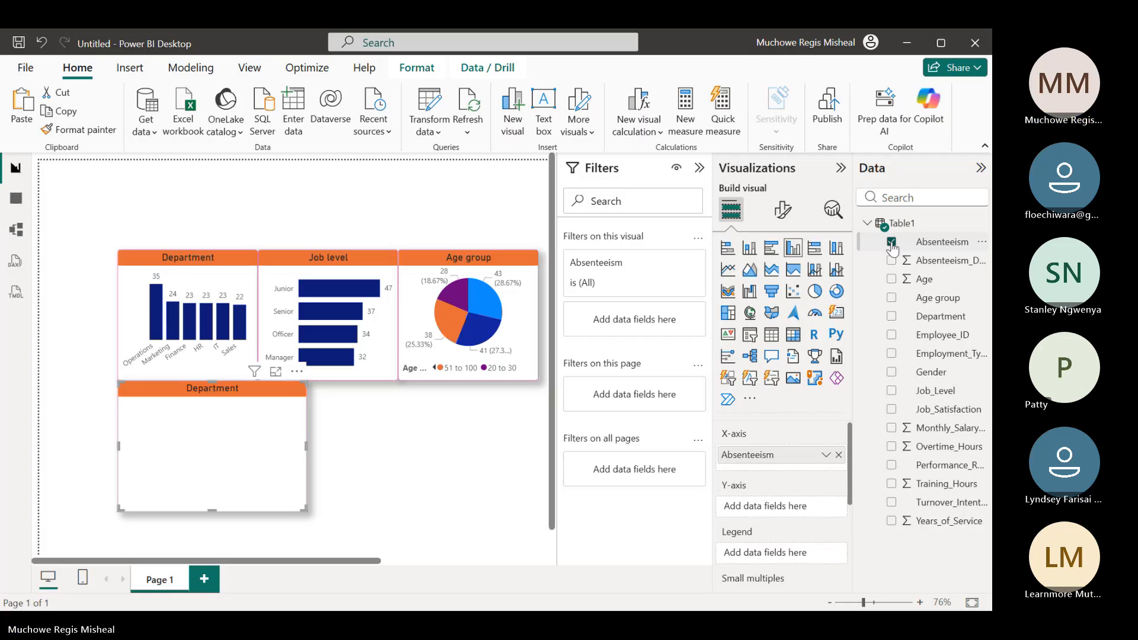
{"action": "left_click_drag", "start_coordinate": [928, 244], "coordinate": [786, 510]}
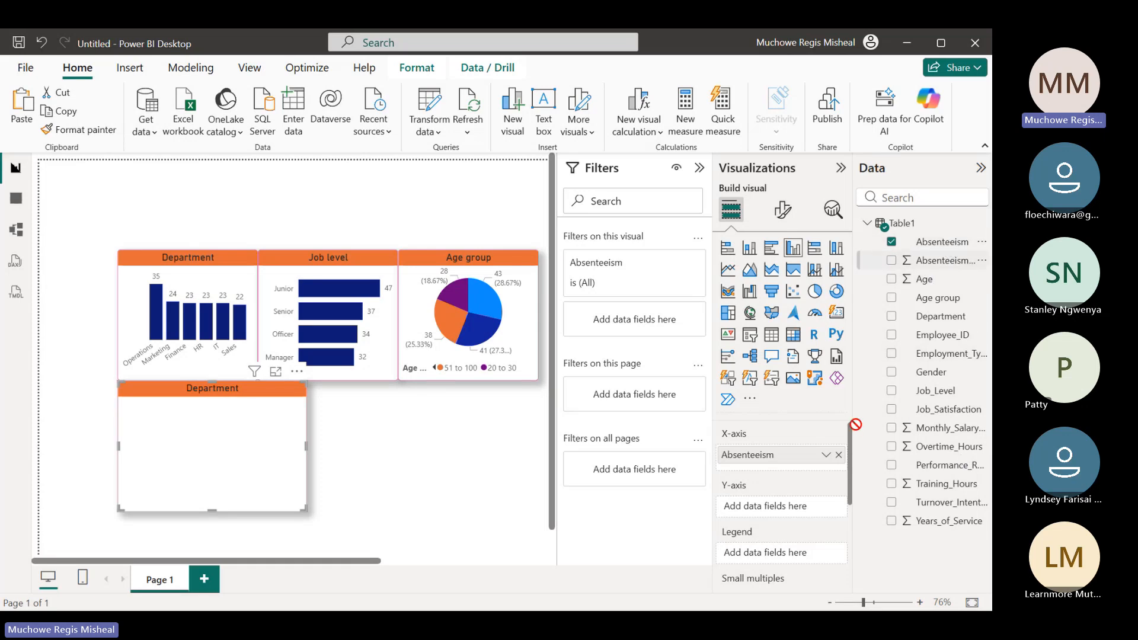
{"action": "left_click_drag", "start_coordinate": [809, 517], "coordinate": [809, 517]}
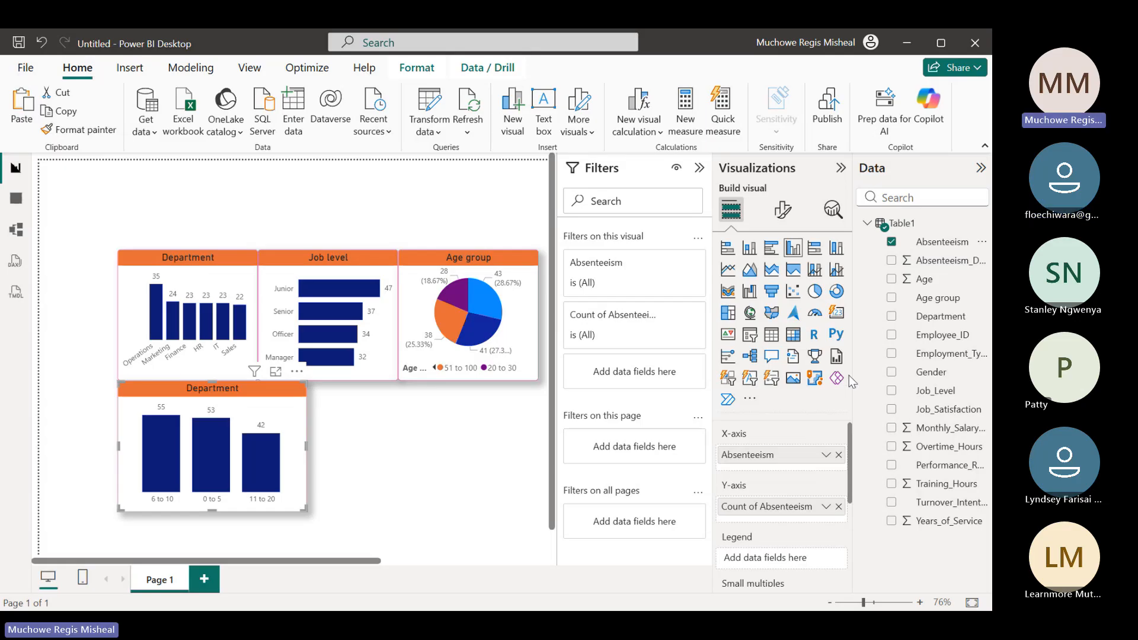
Convert the Absenteeism chart to a pie chart and set its legend position to Bottom center
{"action": "left_click", "coordinate": [814, 293]}
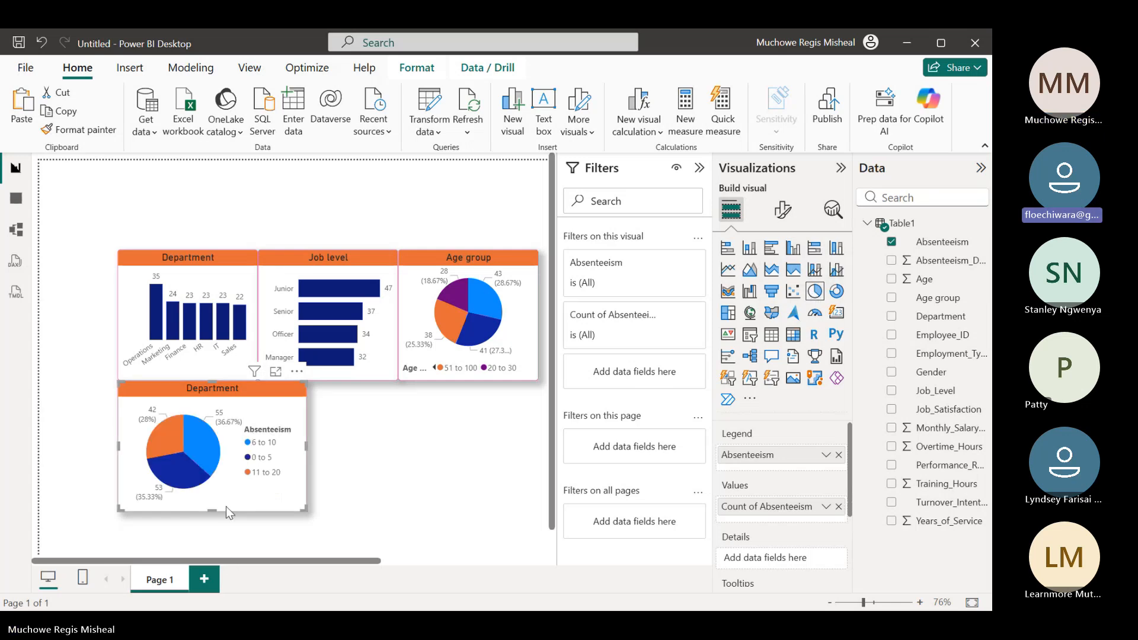
{"action": "left_click", "coordinate": [779, 217]}
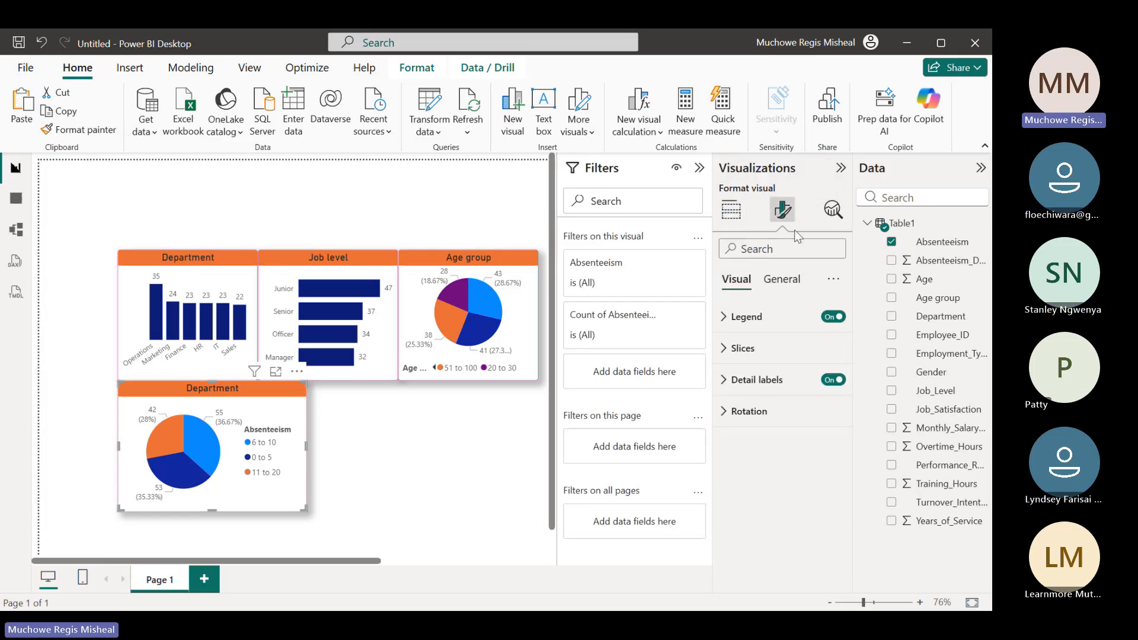
{"action": "left_click", "coordinate": [821, 317]}
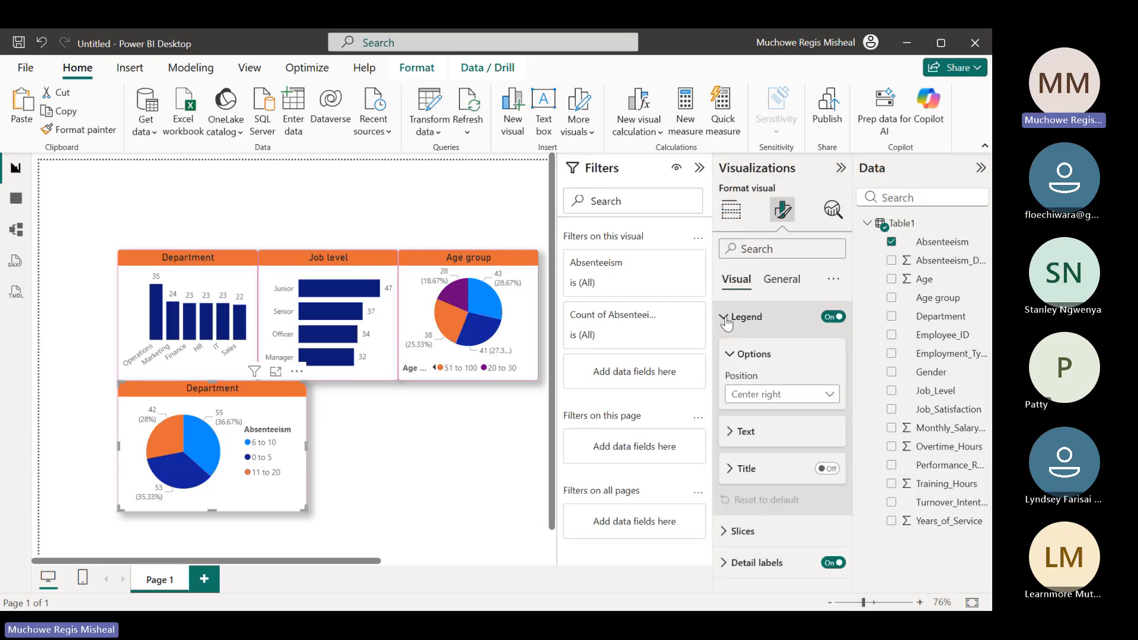
{"action": "left_click", "coordinate": [833, 394]}
{"action": "left_click", "coordinate": [795, 562]}
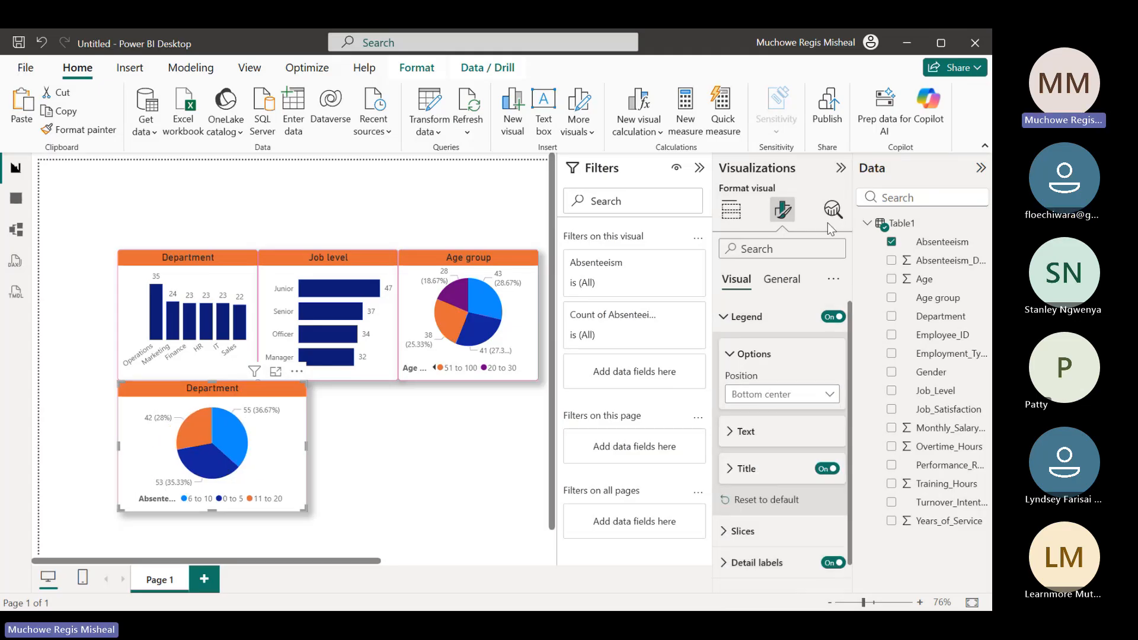
Change the title text of the lower pie chart from Department to "Absenteeism days"
{"action": "left_click", "coordinate": [720, 327]}
{"action": "left_click", "coordinate": [794, 281]}
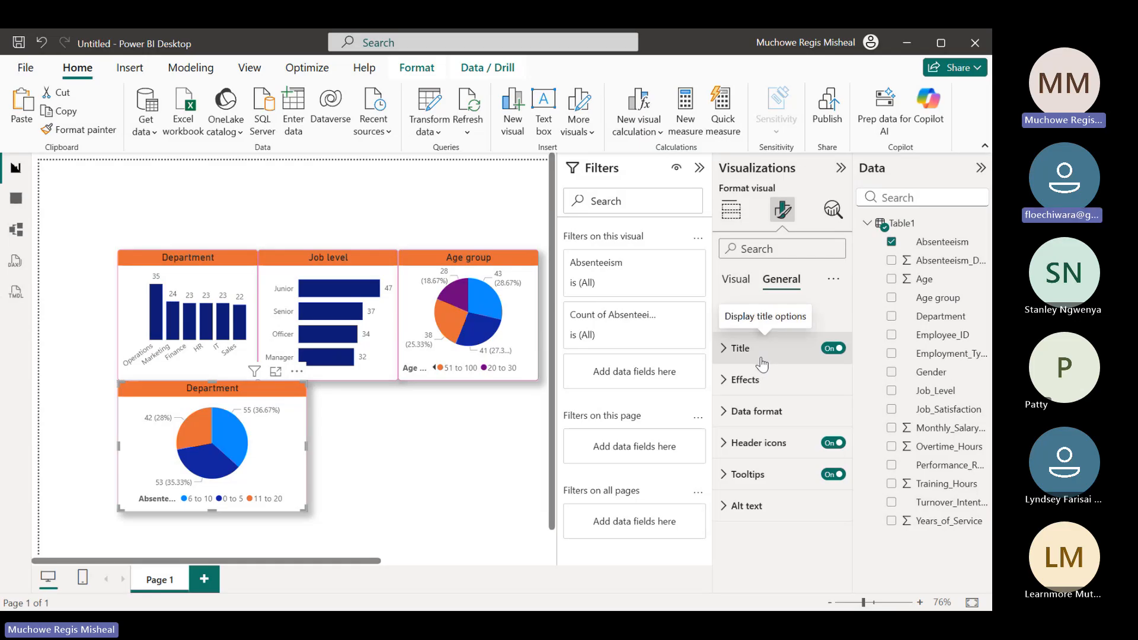
{"action": "left_click", "coordinate": [730, 359]}
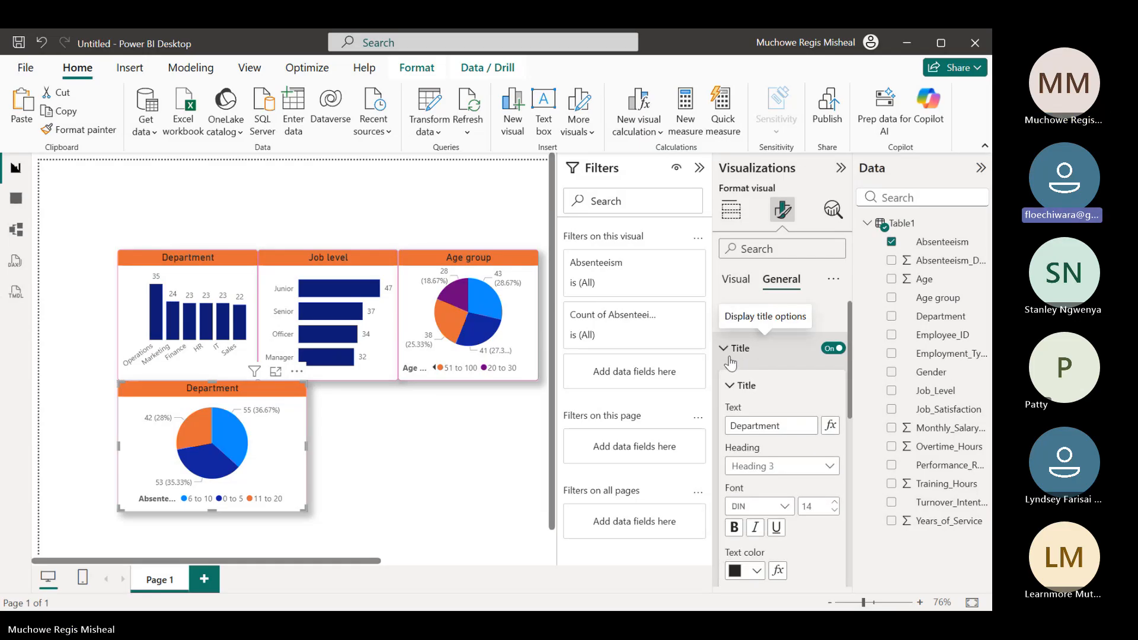
{"action": "left_click", "coordinate": [763, 426]}
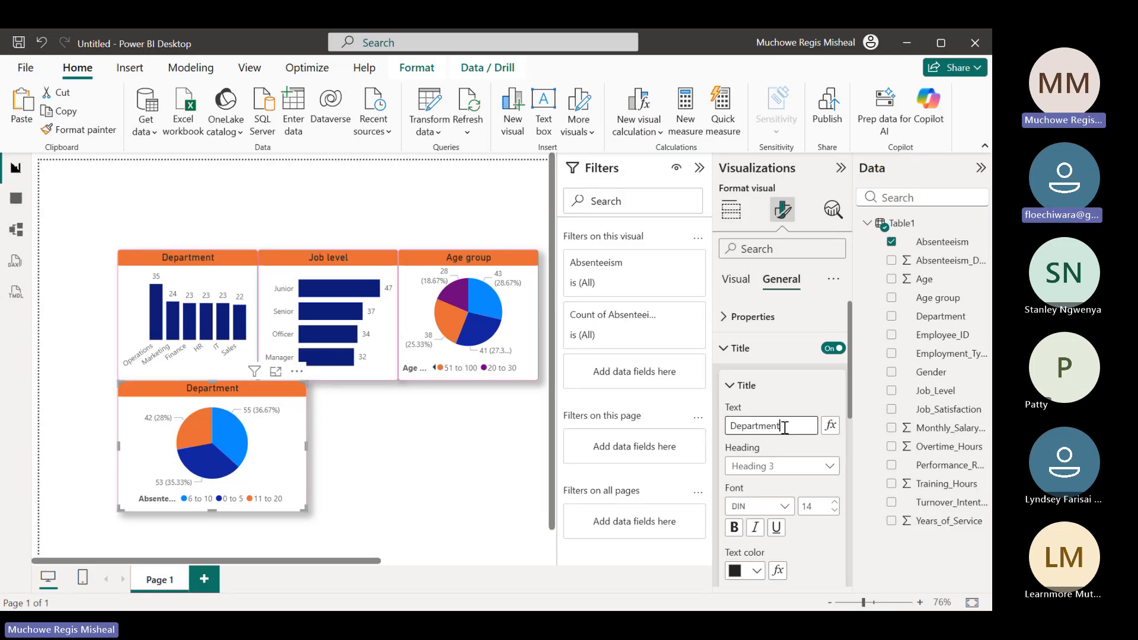
{"action": "key", "text": "BackSpace"}
{"action": "key", "text": "BackSpace"}
{"action": "key", "text": "BackSpace"}
{"action": "key", "text": "BackSpace"}
{"action": "key", "text": "BackSpace"}
{"action": "key", "text": "BackSpace"}
{"action": "key", "text": "BackSpace"}
{"action": "key", "text": "BackSpace"}
{"action": "key", "text": "BackSpace"}
{"action": "type", "text": "A"}
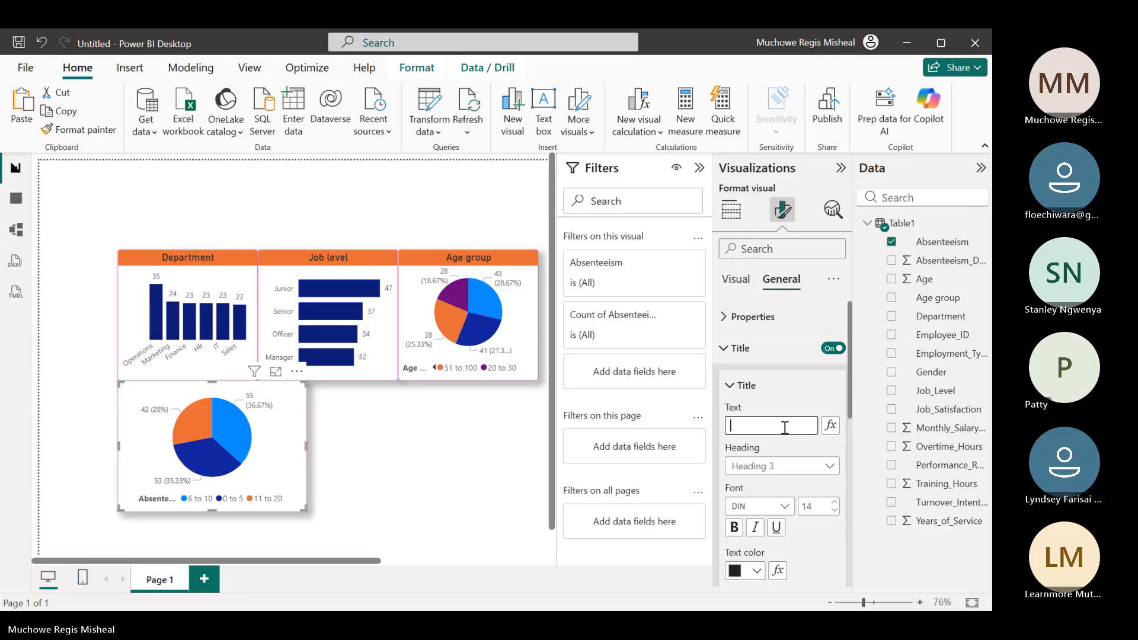
{"action": "type", "text": "bse"}
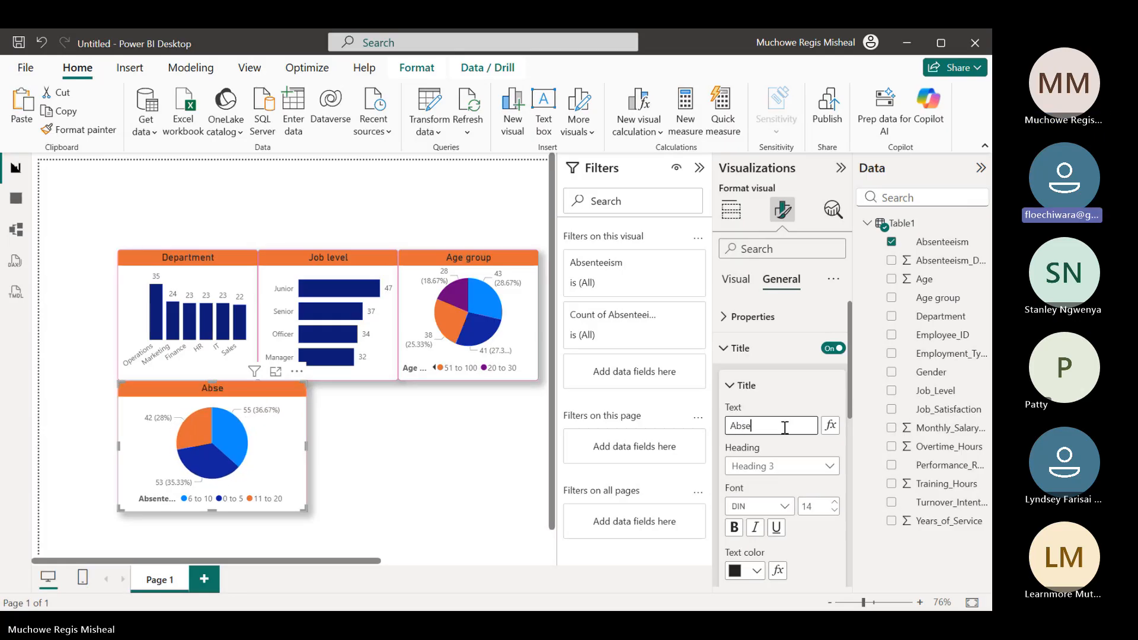
{"action": "type", "text": "entee"}
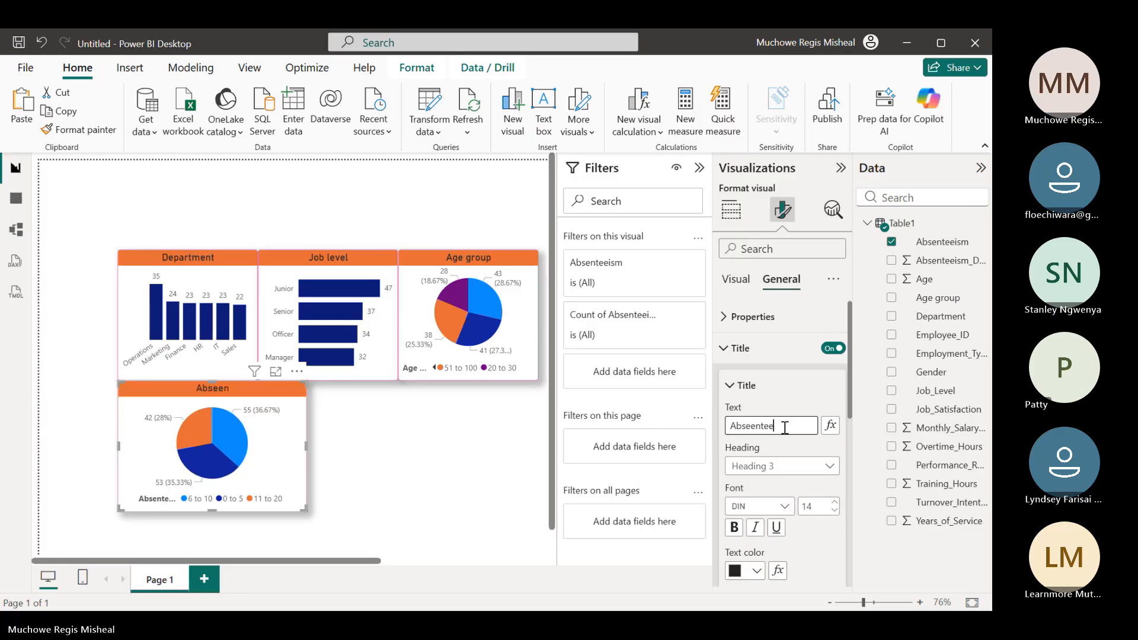
{"action": "type", "text": "ism days"}
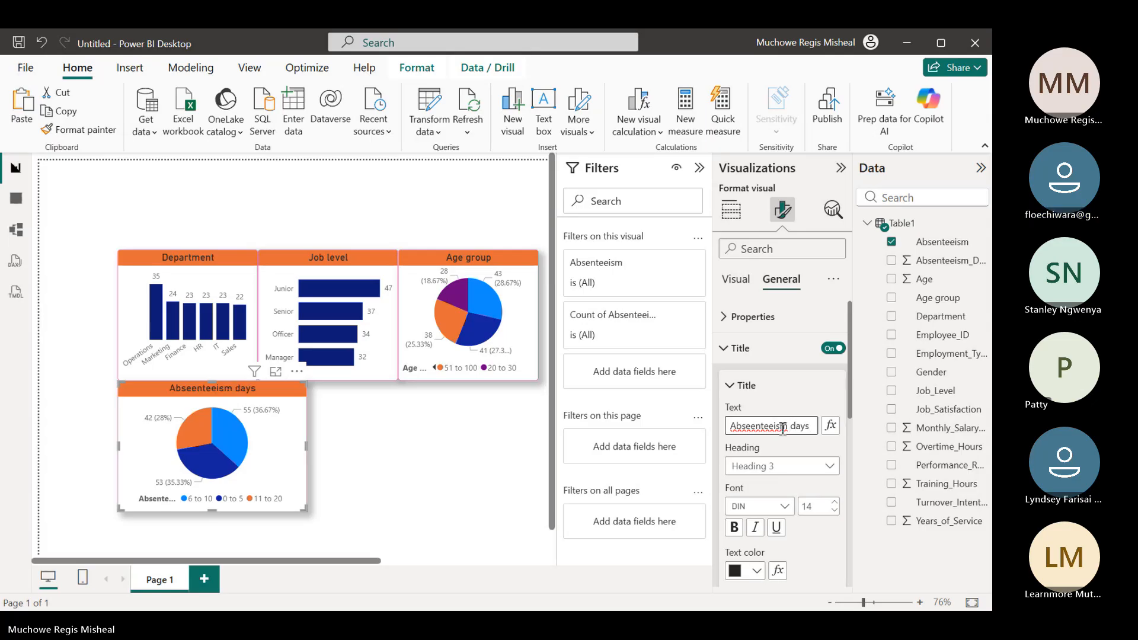
{"action": "left_click", "coordinate": [773, 427]}
{"action": "left_click", "coordinate": [754, 426]}
{"action": "key", "text": "BackSpace"}
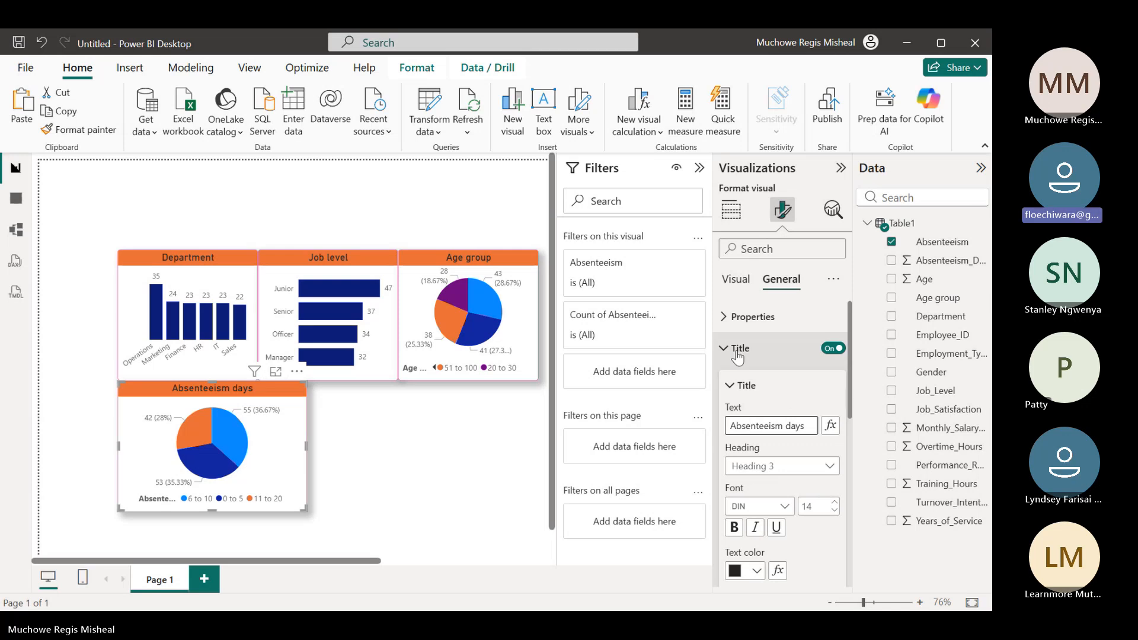
{"action": "left_click", "coordinate": [763, 348]}
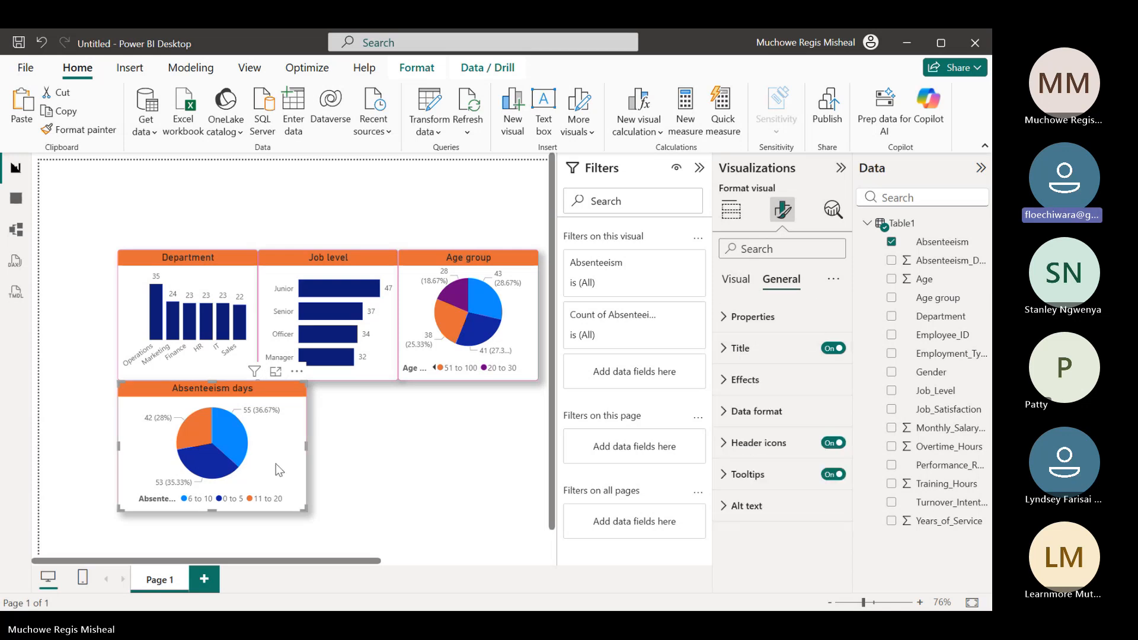
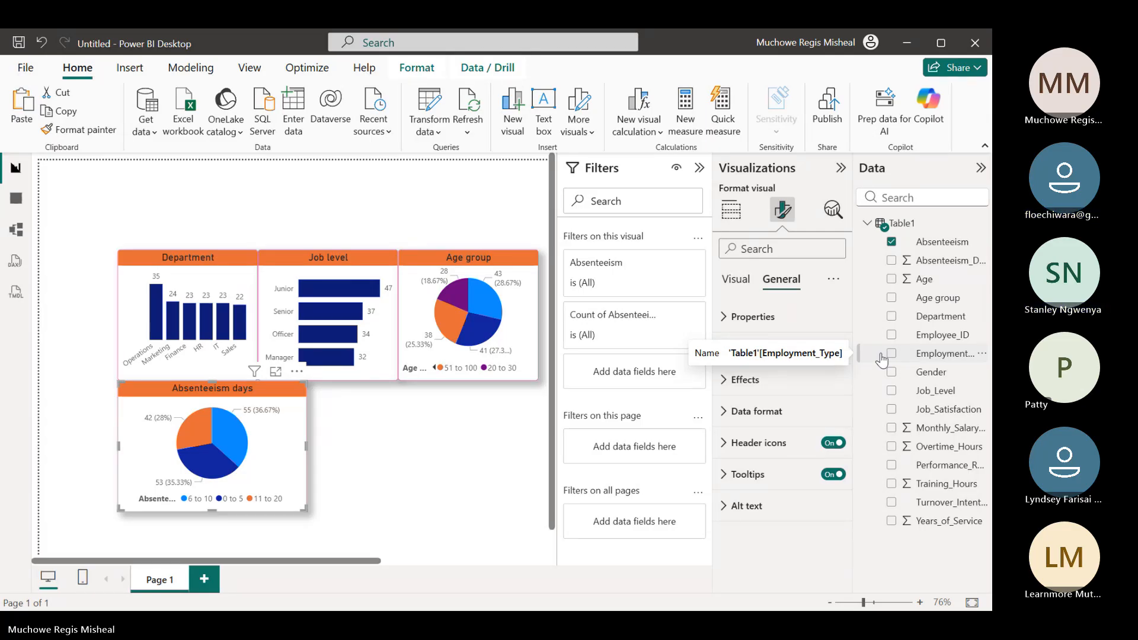
Reselect Bottom center as the legend position of the Absenteeism days pie chart
{"action": "left_click", "coordinate": [727, 209]}
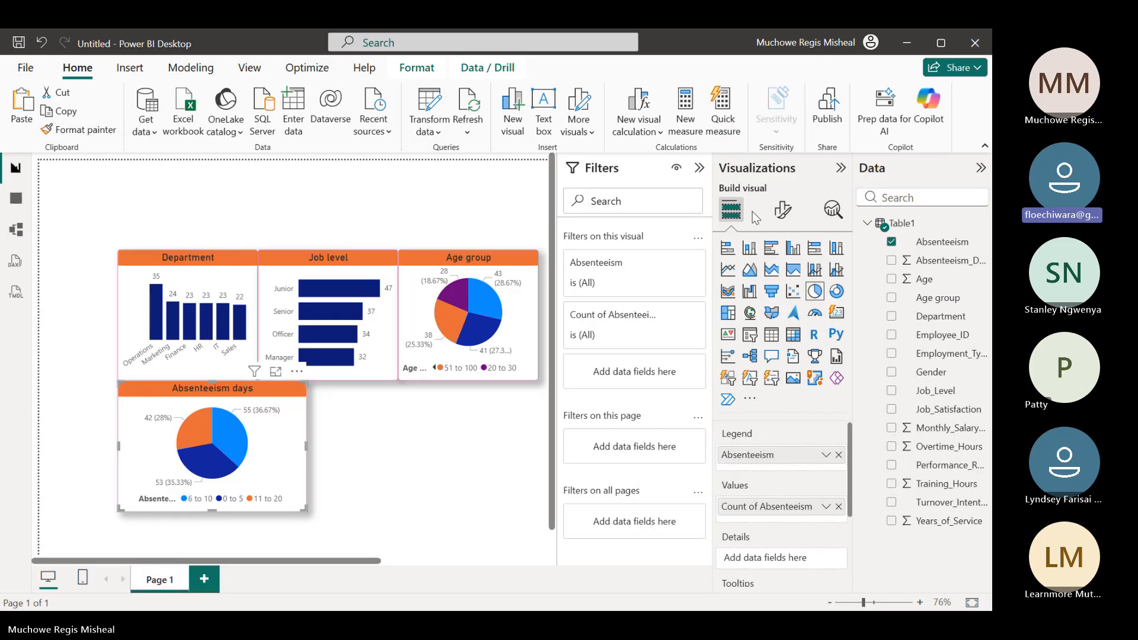
{"action": "left_click", "coordinate": [783, 211]}
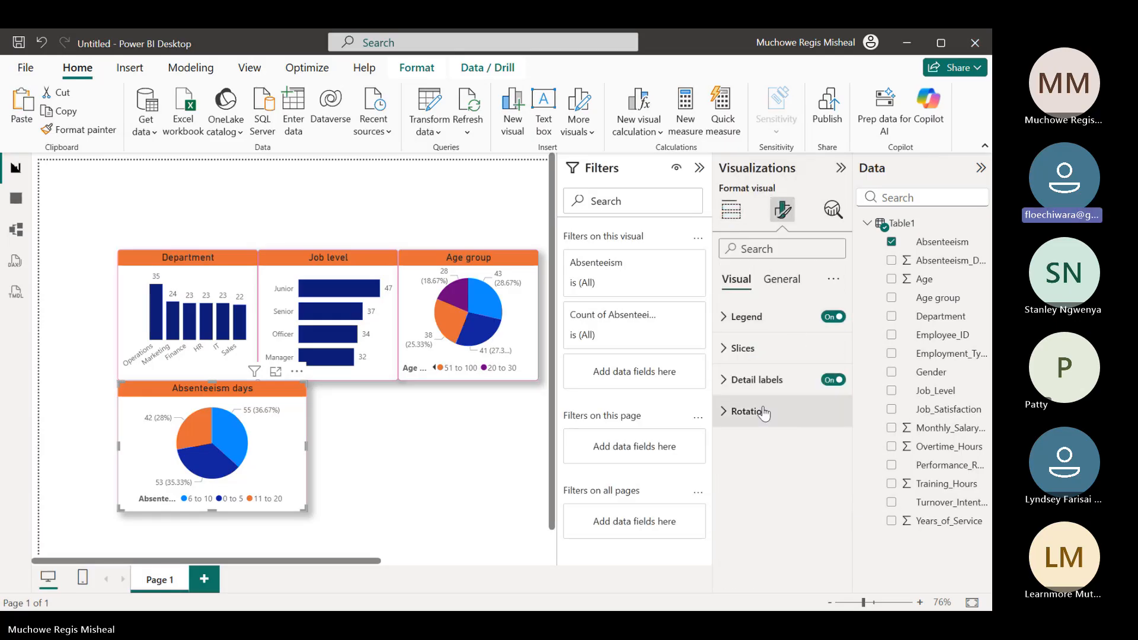
{"action": "left_click", "coordinate": [726, 320]}
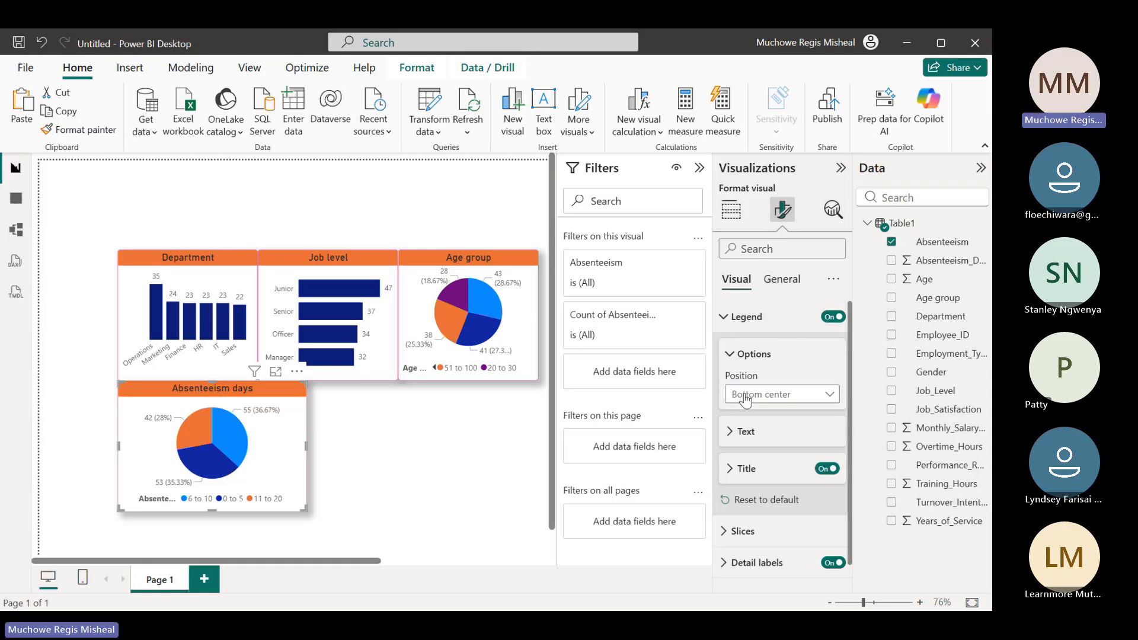
{"action": "left_click", "coordinate": [828, 396]}
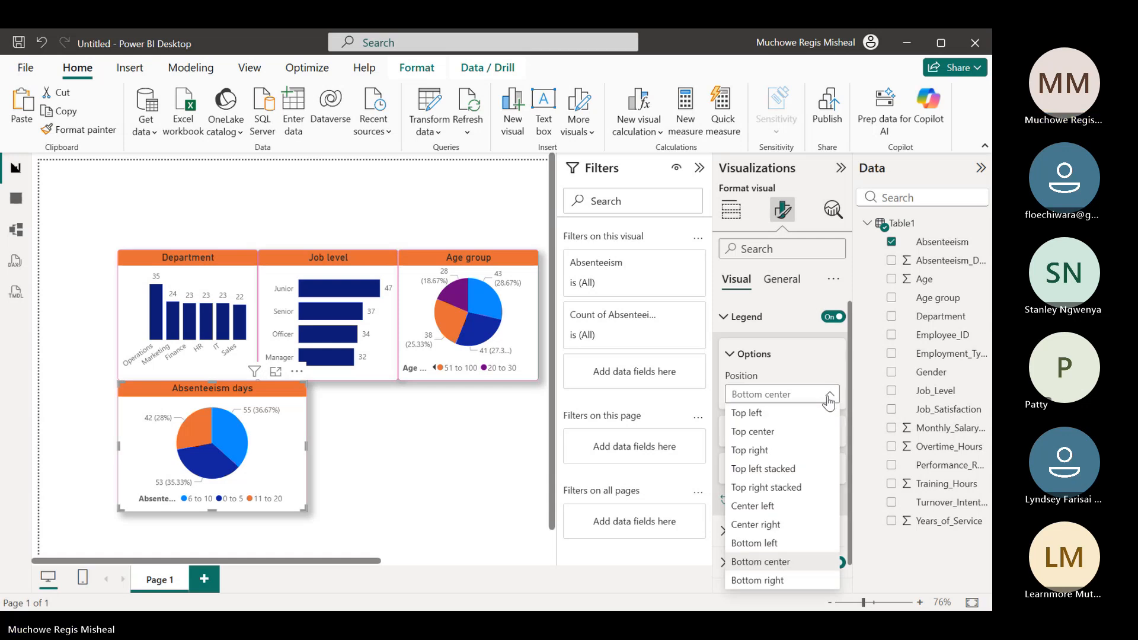
{"action": "left_click", "coordinate": [778, 563]}
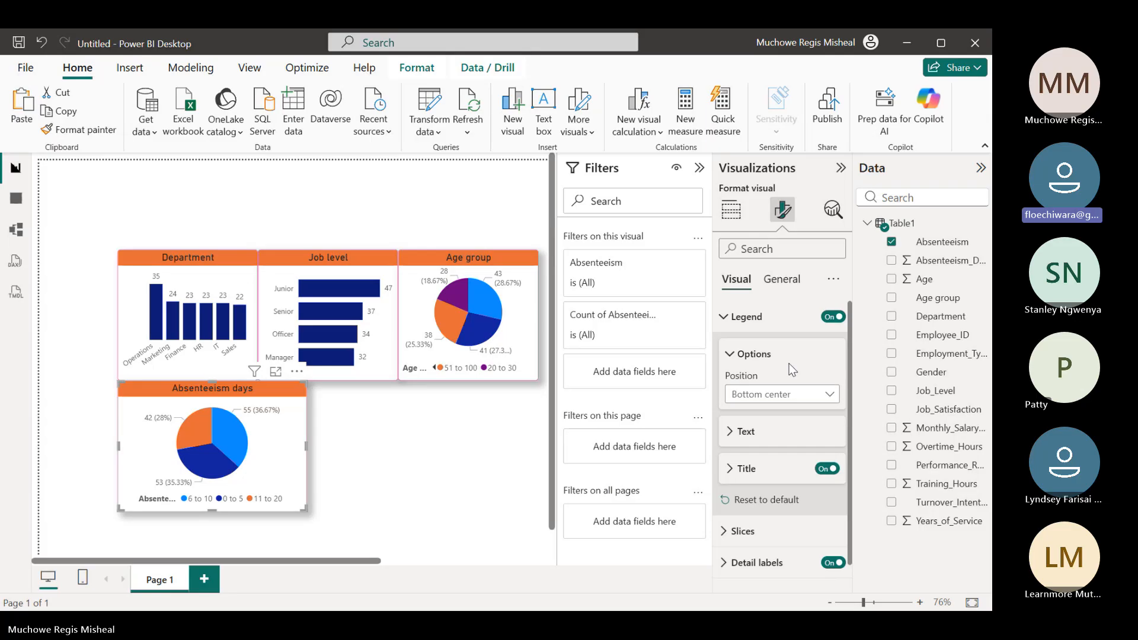
{"action": "left_click", "coordinate": [722, 317]}
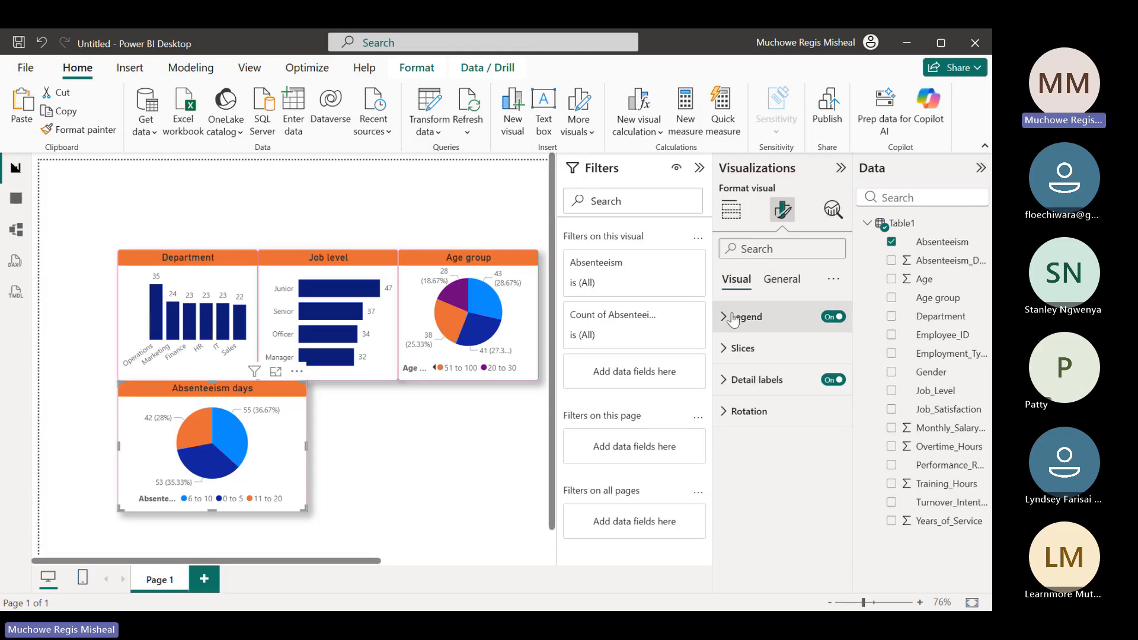
Review the format settings and available legend positions of the Absenteeism days pie chart
{"action": "left_click", "coordinate": [782, 282]}
{"action": "left_click", "coordinate": [736, 281]}
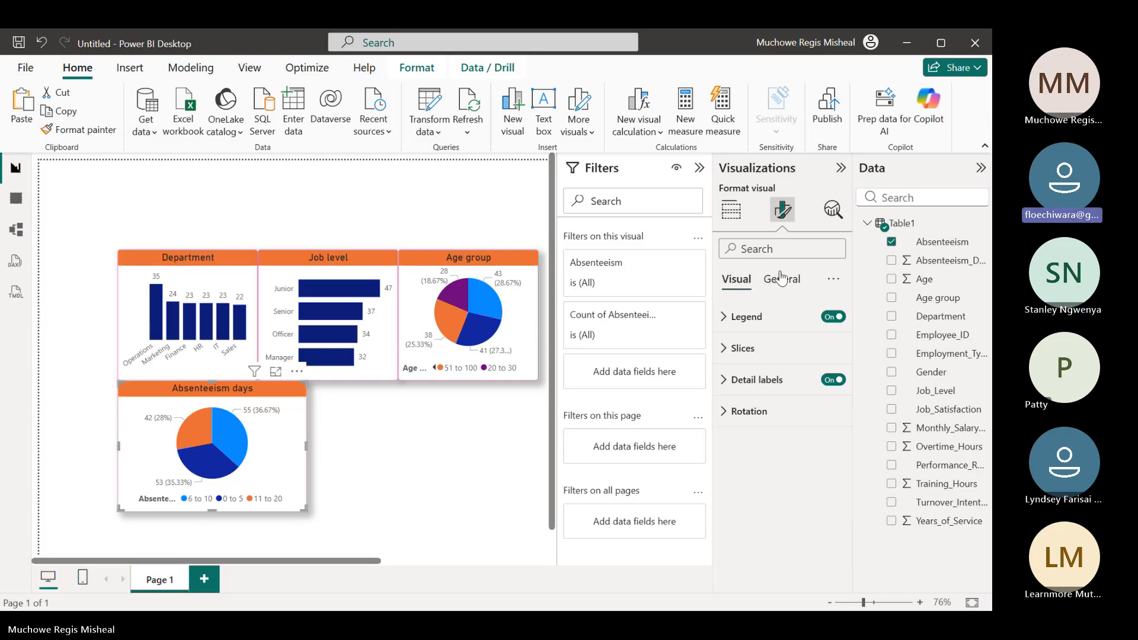
{"action": "left_click", "coordinate": [731, 209]}
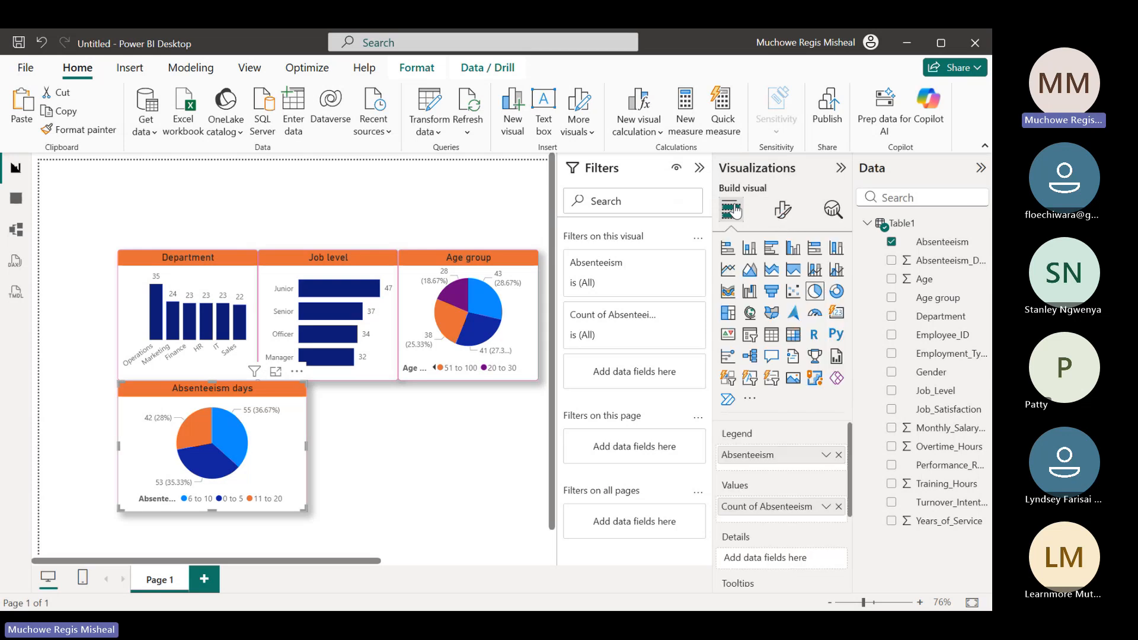
{"action": "left_click", "coordinate": [783, 209]}
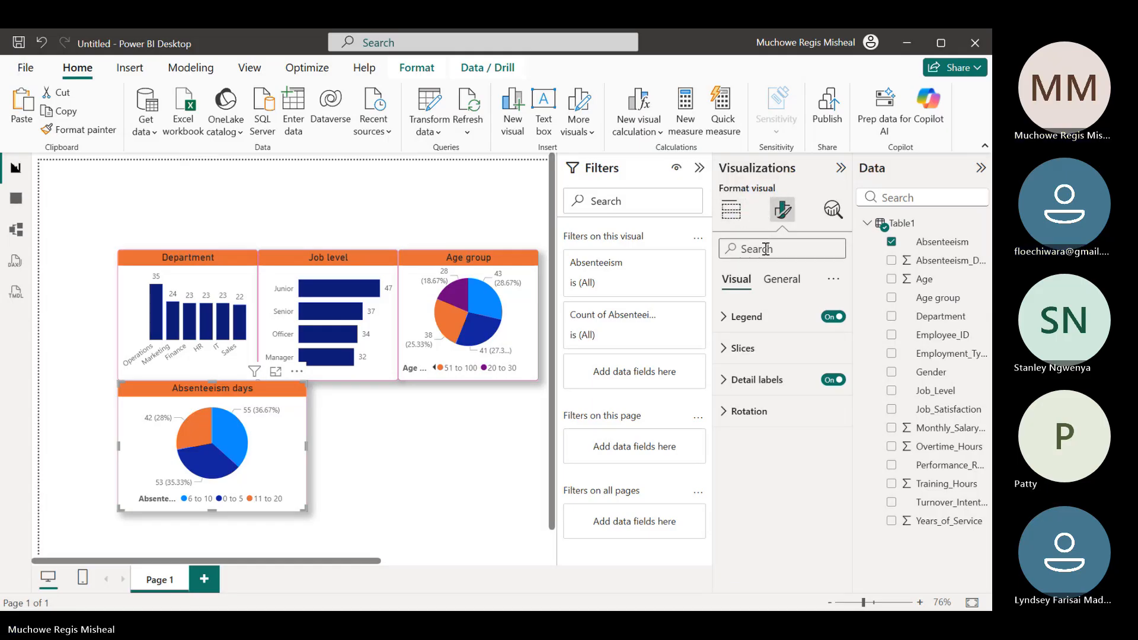
{"action": "left_click", "coordinate": [747, 316]}
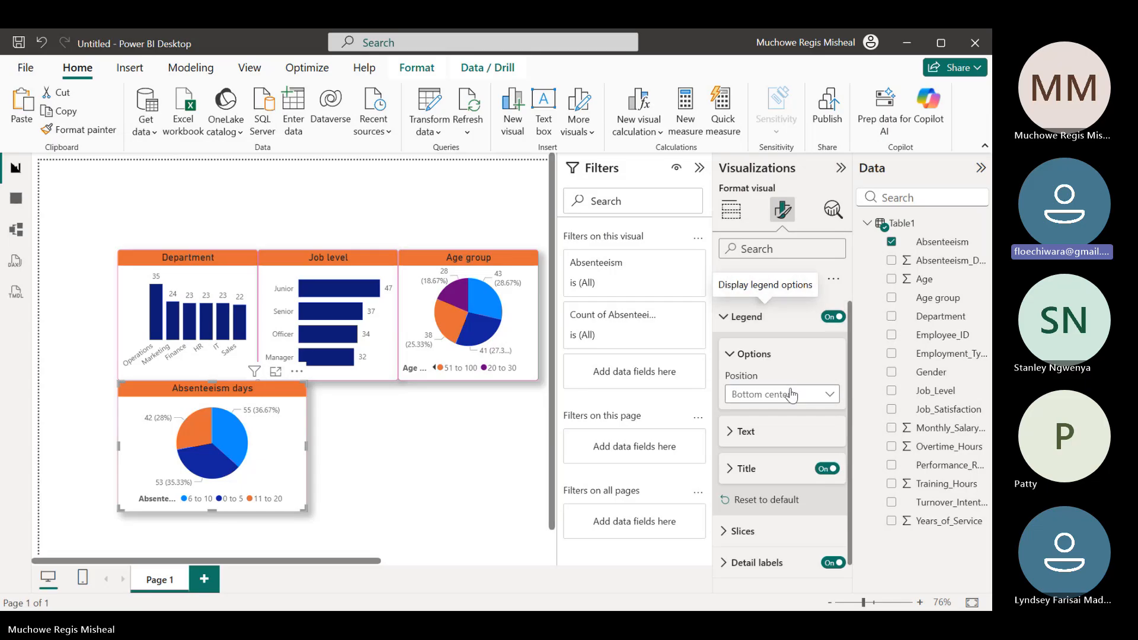
{"action": "left_click", "coordinate": [827, 396]}
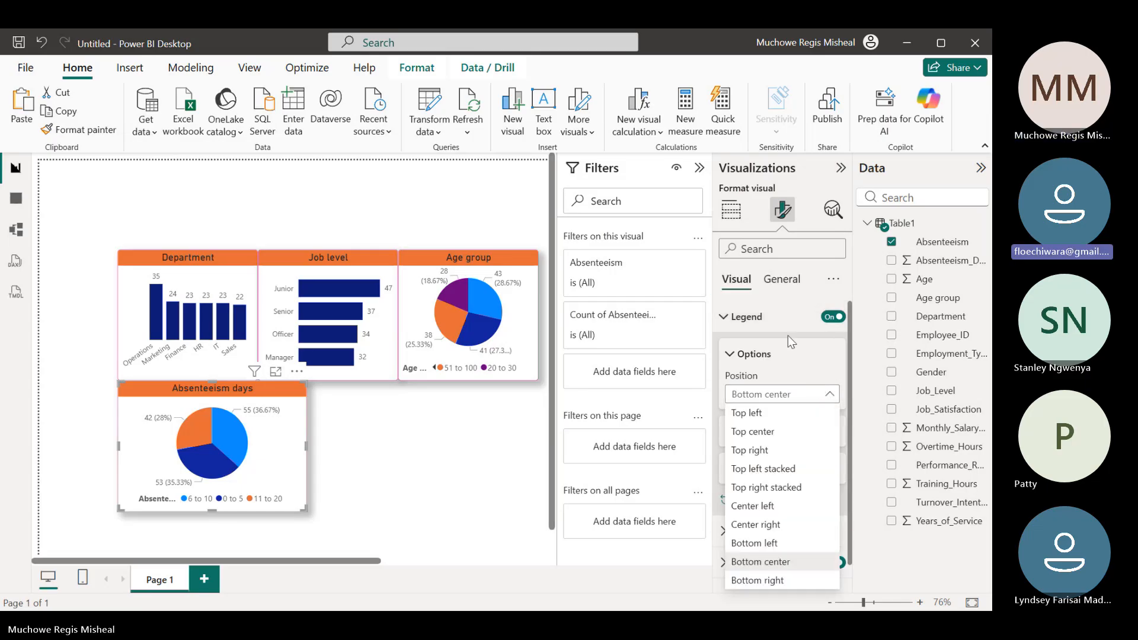
{"action": "left_click", "coordinate": [788, 304]}
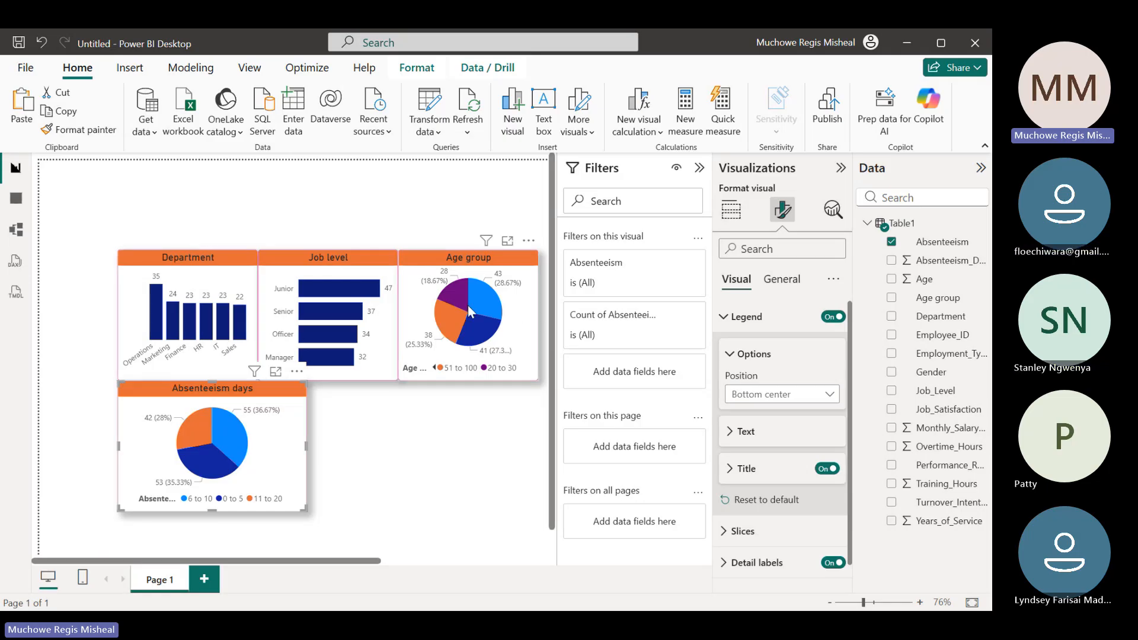
Cross-filter the report by the 41 to 50 and 31 to 40 slices of the Age group pie chart, clearing the selection at the end
{"action": "mouse_move", "coordinate": [485, 308]}
{"action": "left_click", "coordinate": [493, 304]}
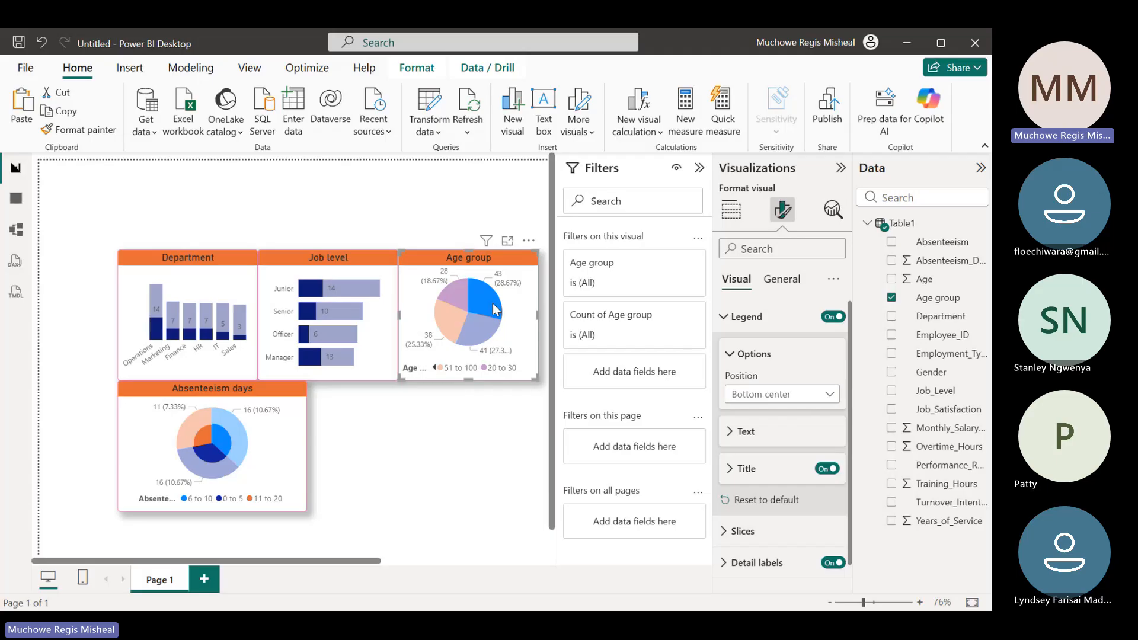
{"action": "left_click", "coordinate": [492, 303]}
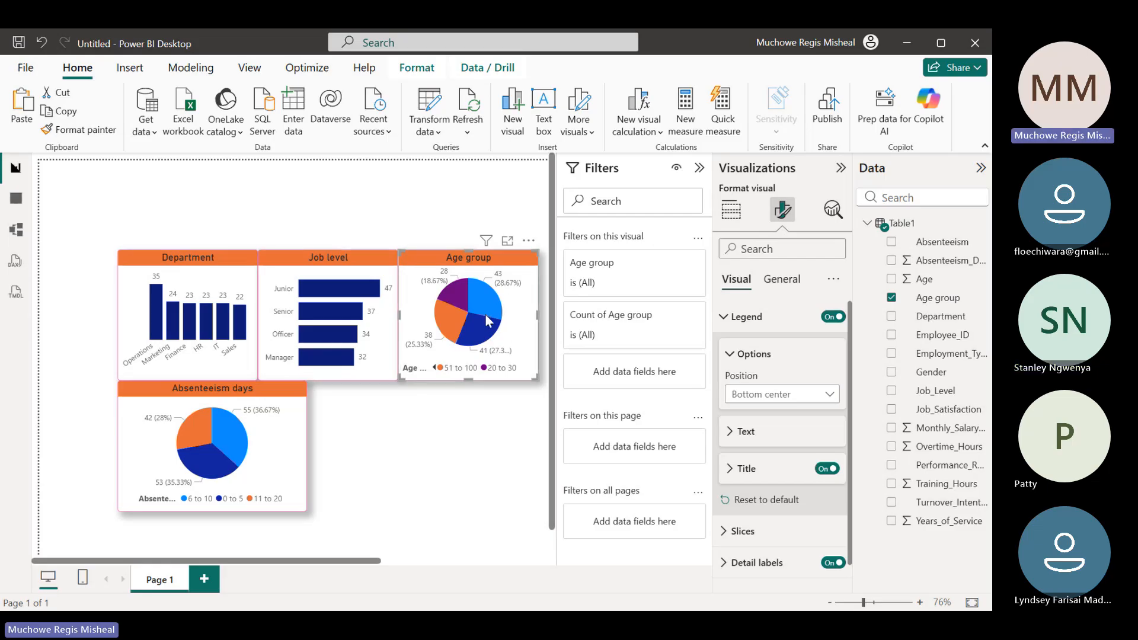
{"action": "mouse_move", "coordinate": [494, 322]}
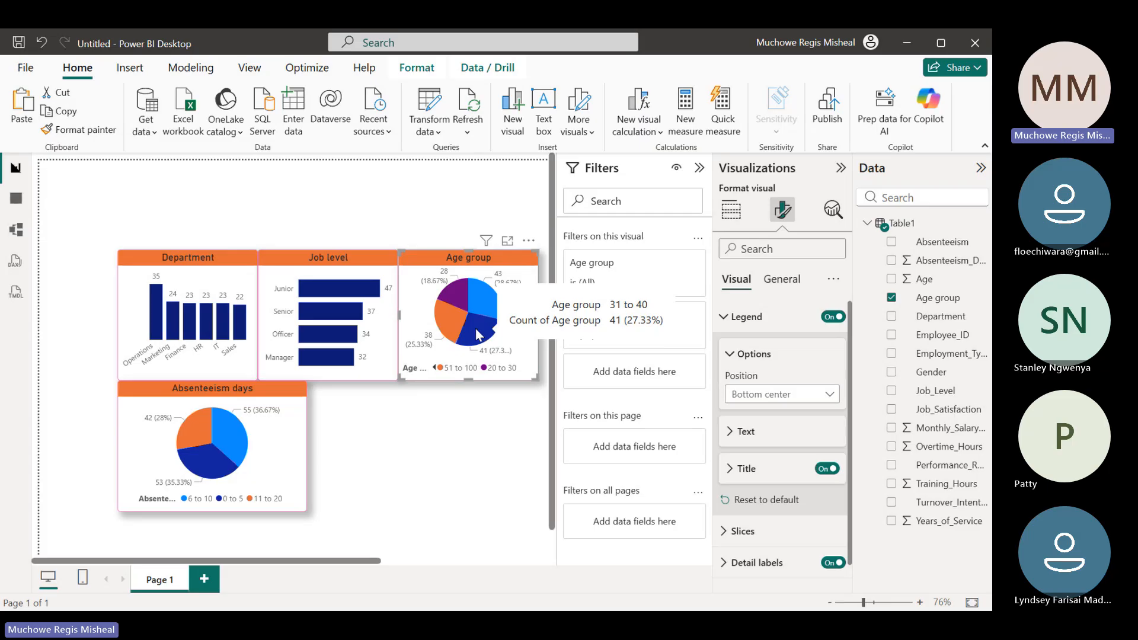
{"action": "left_click", "coordinate": [478, 335]}
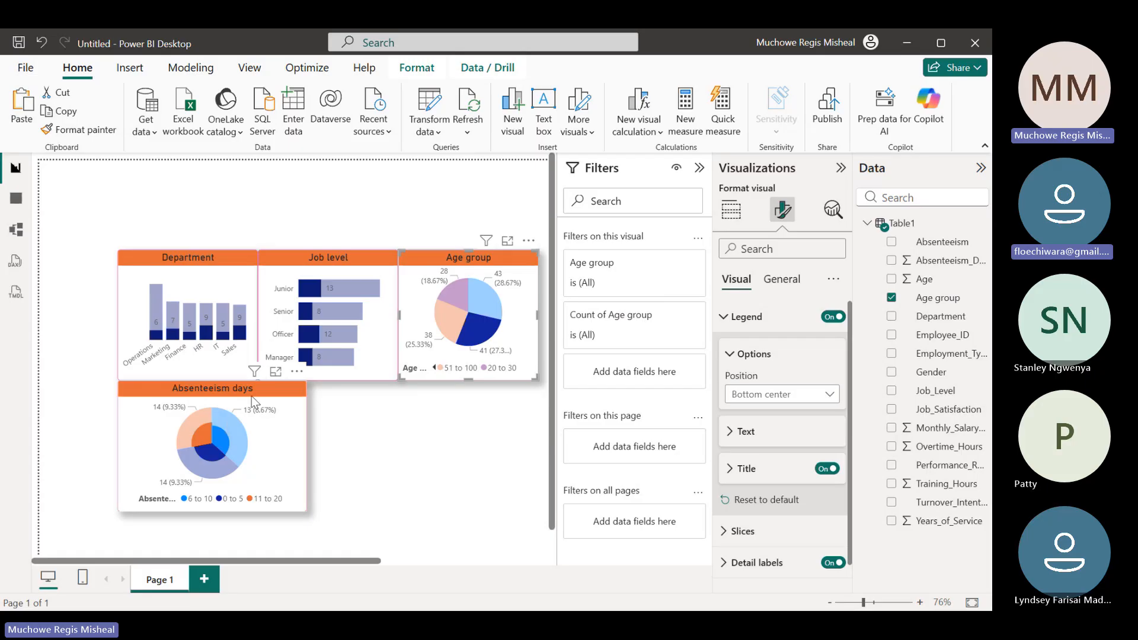
{"action": "left_click", "coordinate": [471, 306]}
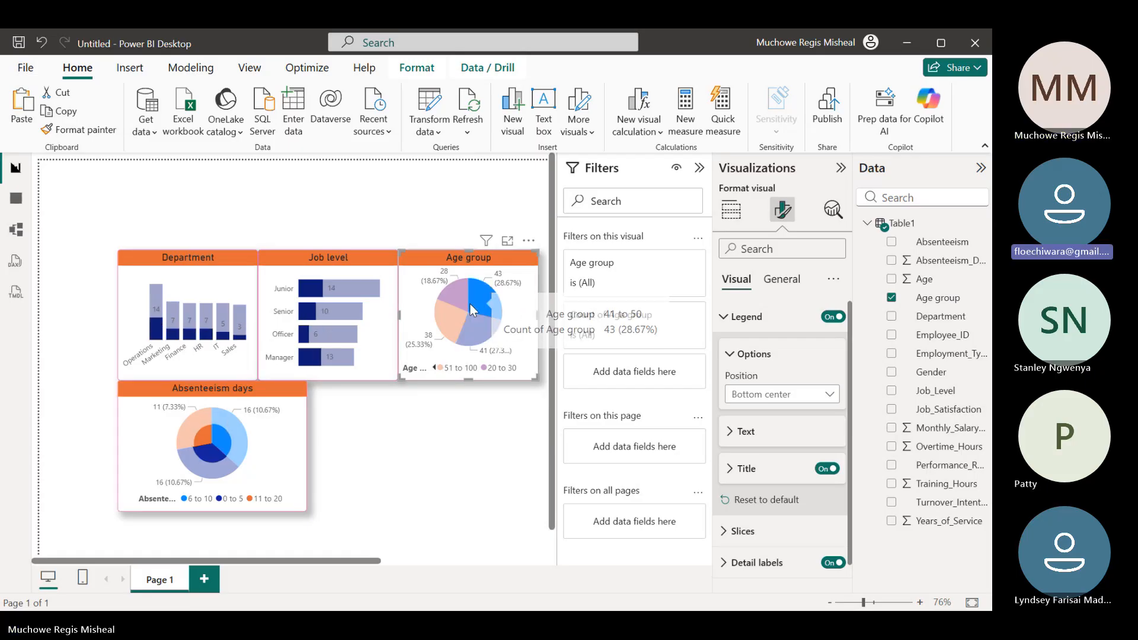
{"action": "left_click", "coordinate": [514, 329]}
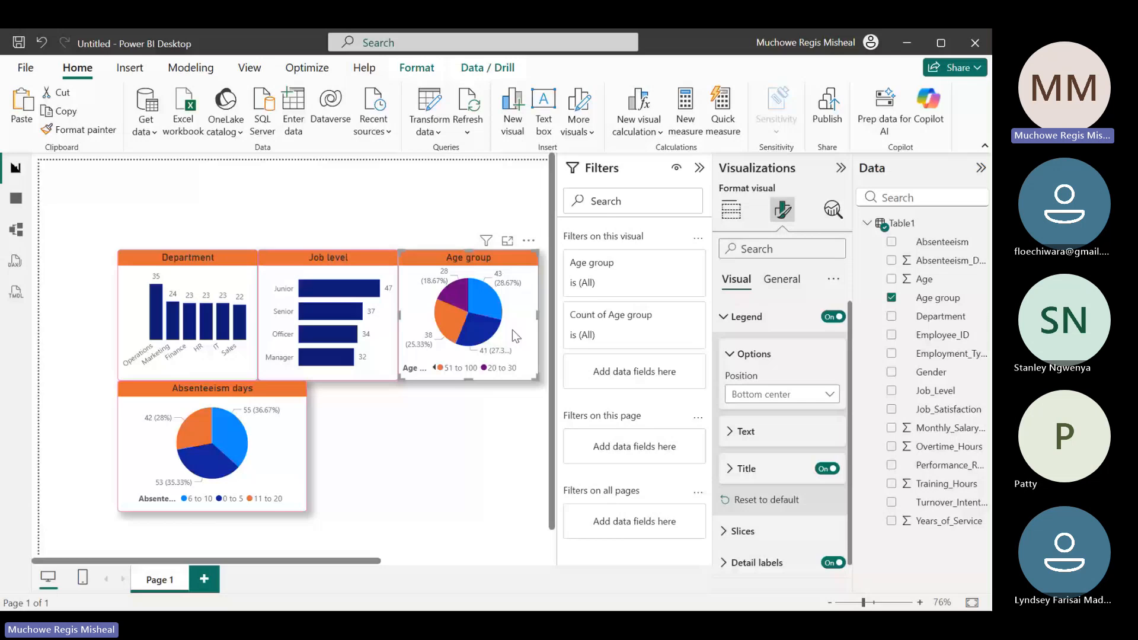
{"action": "left_click", "coordinate": [479, 339]}
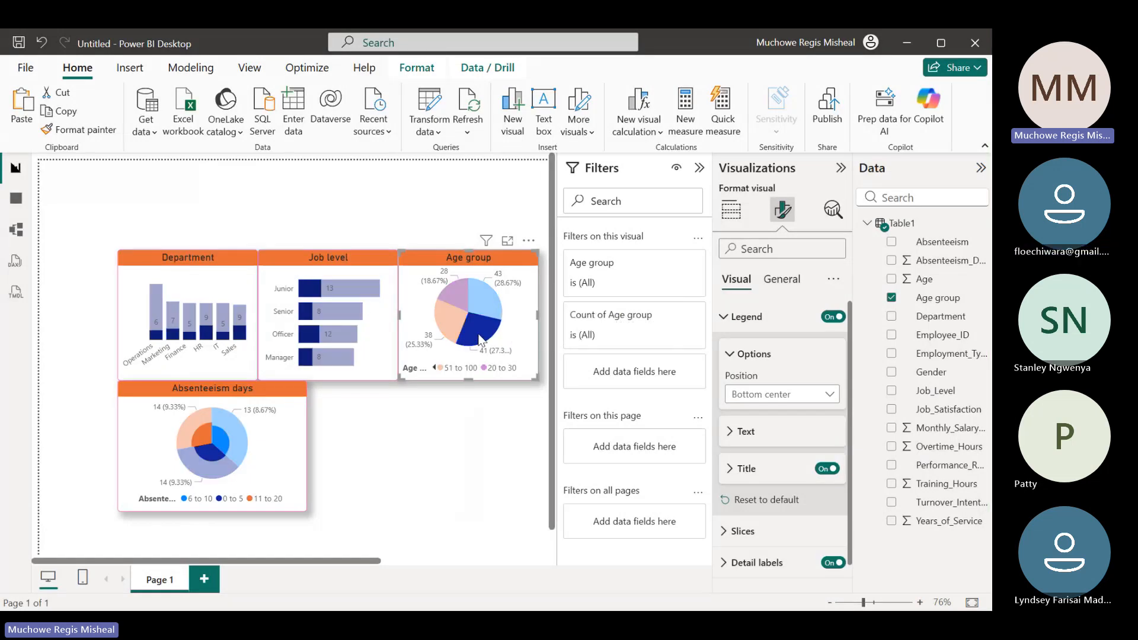
{"action": "left_click", "coordinate": [526, 344]}
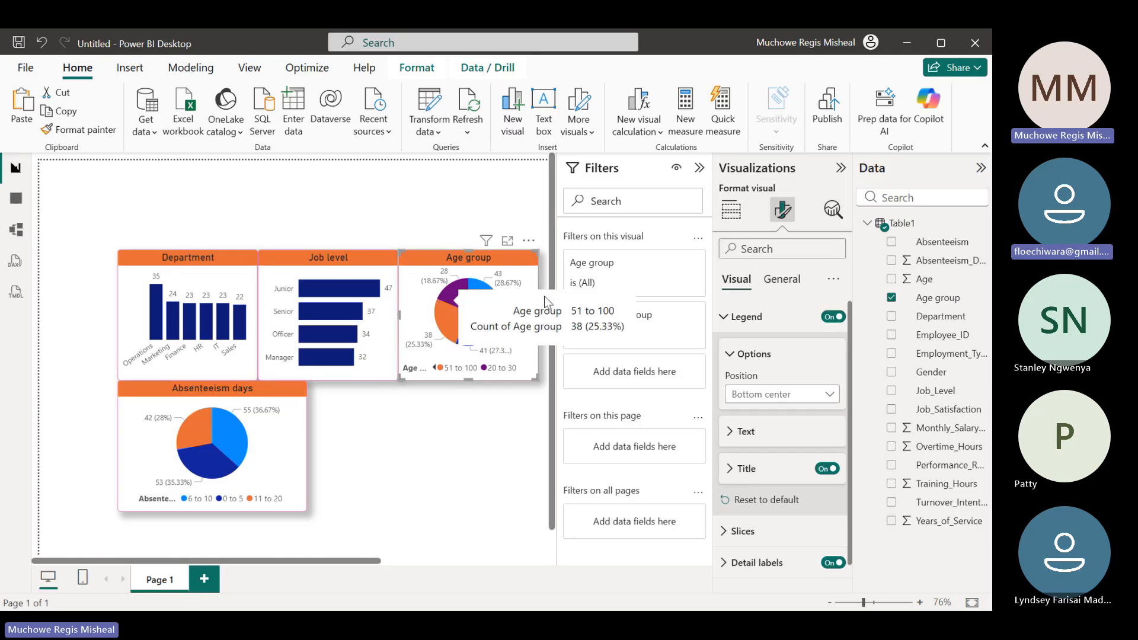
Collapse the Filters pane to widen the report canvas and show the options for building visuals
{"action": "left_click", "coordinate": [700, 170]}
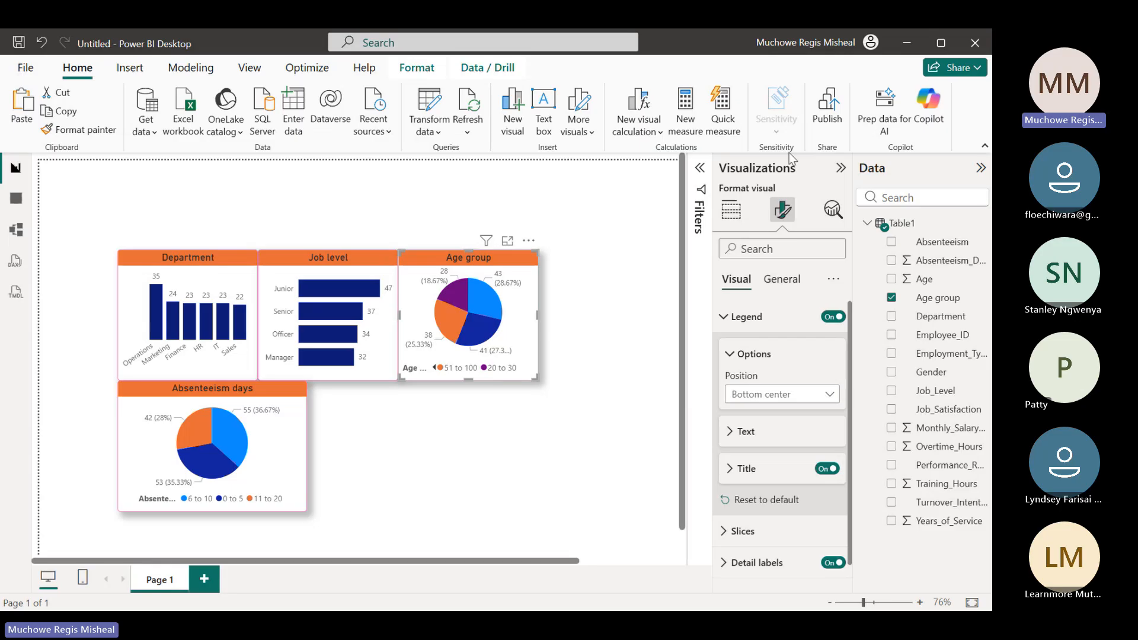
{"action": "left_click", "coordinate": [731, 211]}
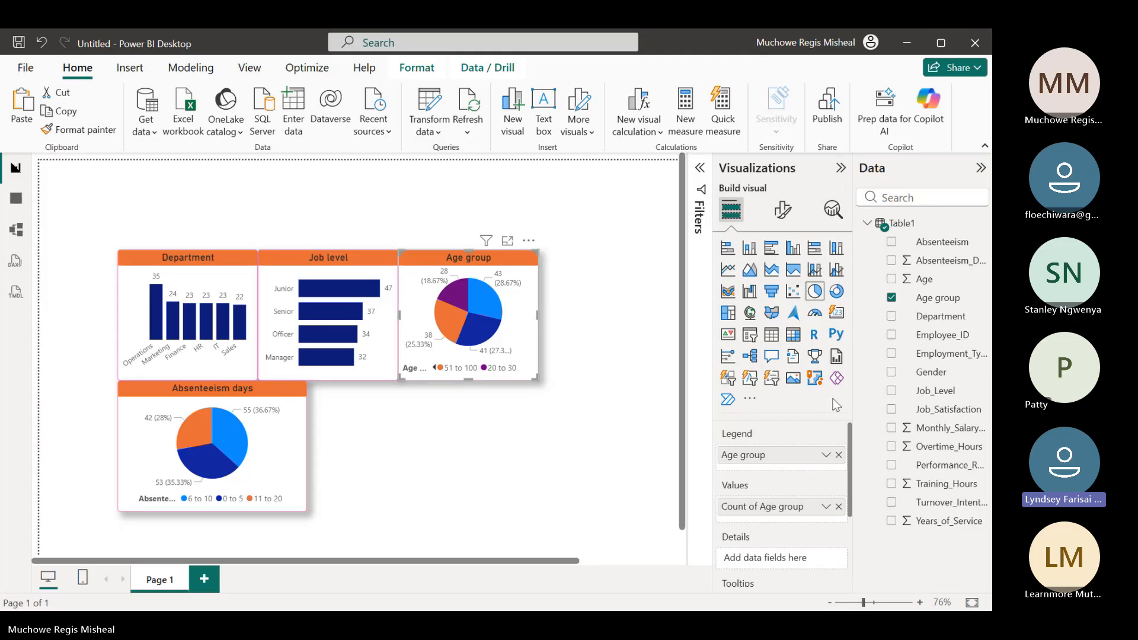
{"action": "left_click", "coordinate": [702, 170]}
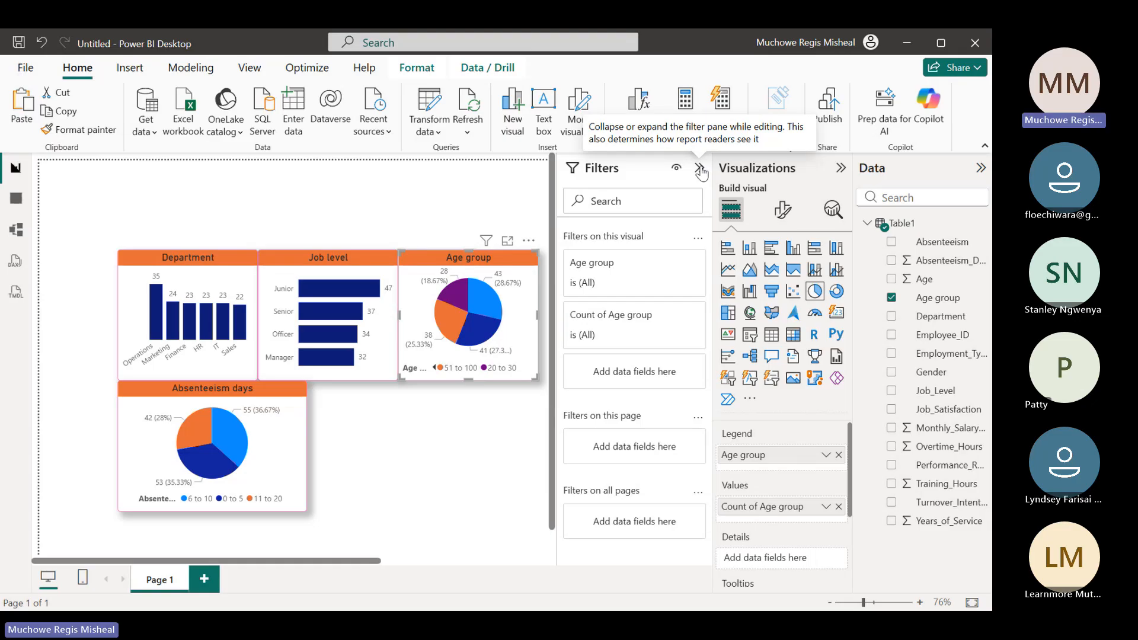
{"action": "left_click", "coordinate": [699, 169]}
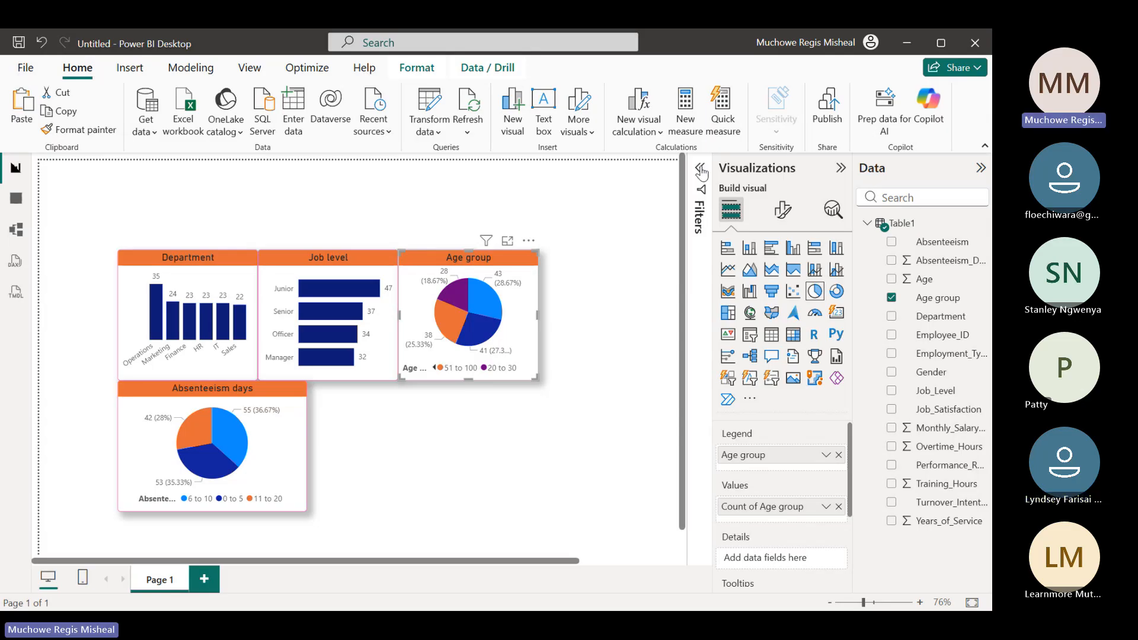
{"action": "left_click", "coordinate": [783, 213]}
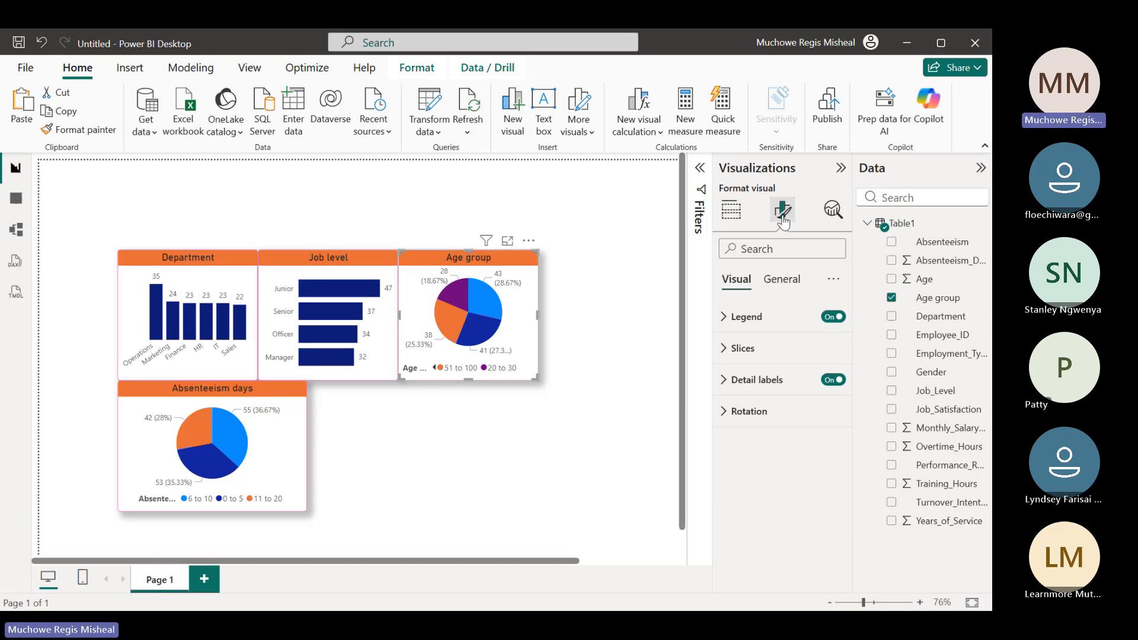
{"action": "left_click", "coordinate": [729, 211]}
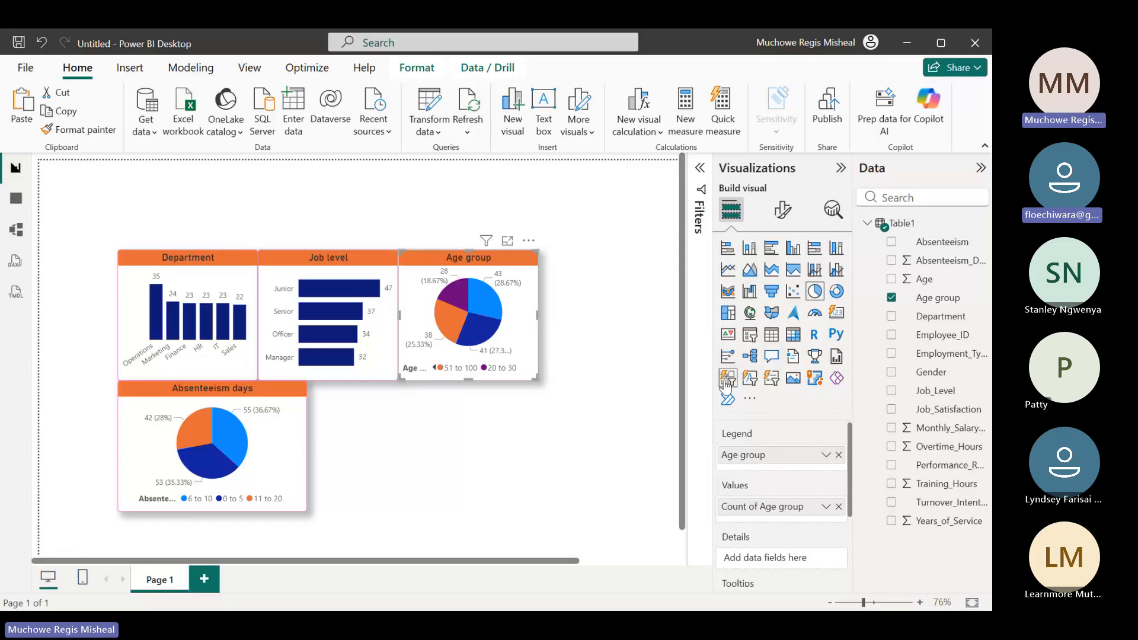
{"action": "left_click", "coordinate": [750, 334]}
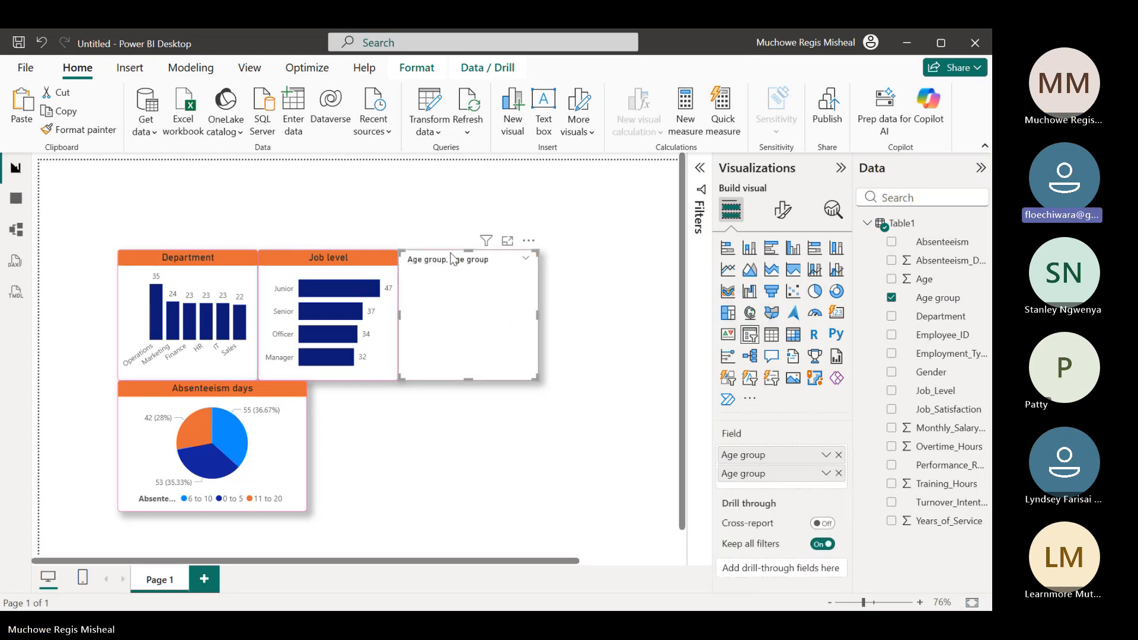
{"action": "left_click", "coordinate": [50, 43]}
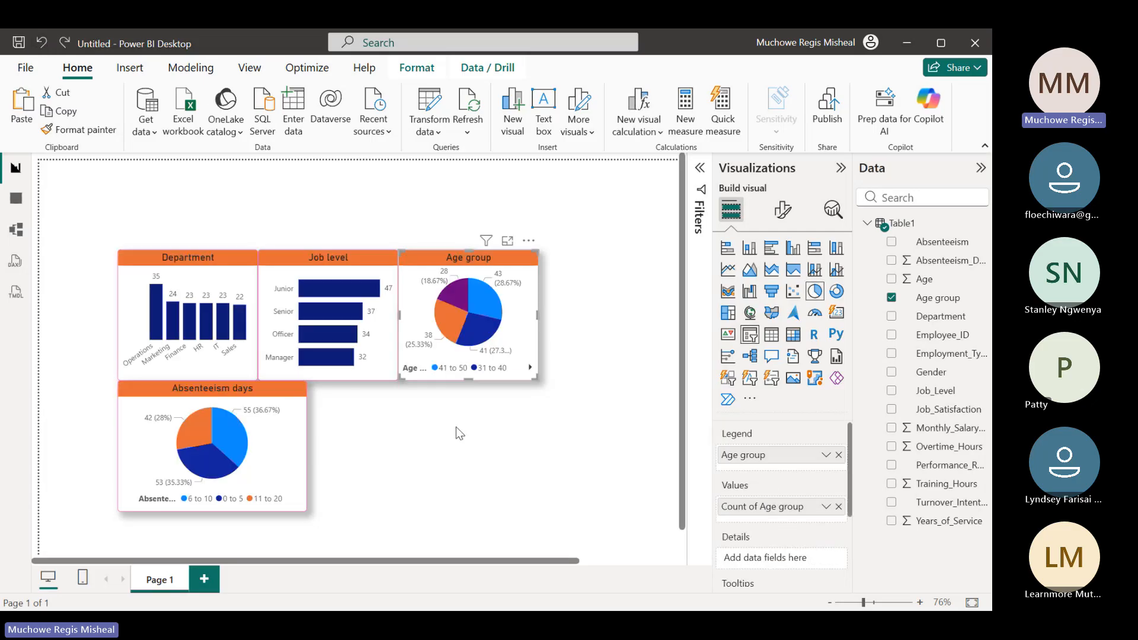
{"action": "left_click", "coordinate": [453, 481]}
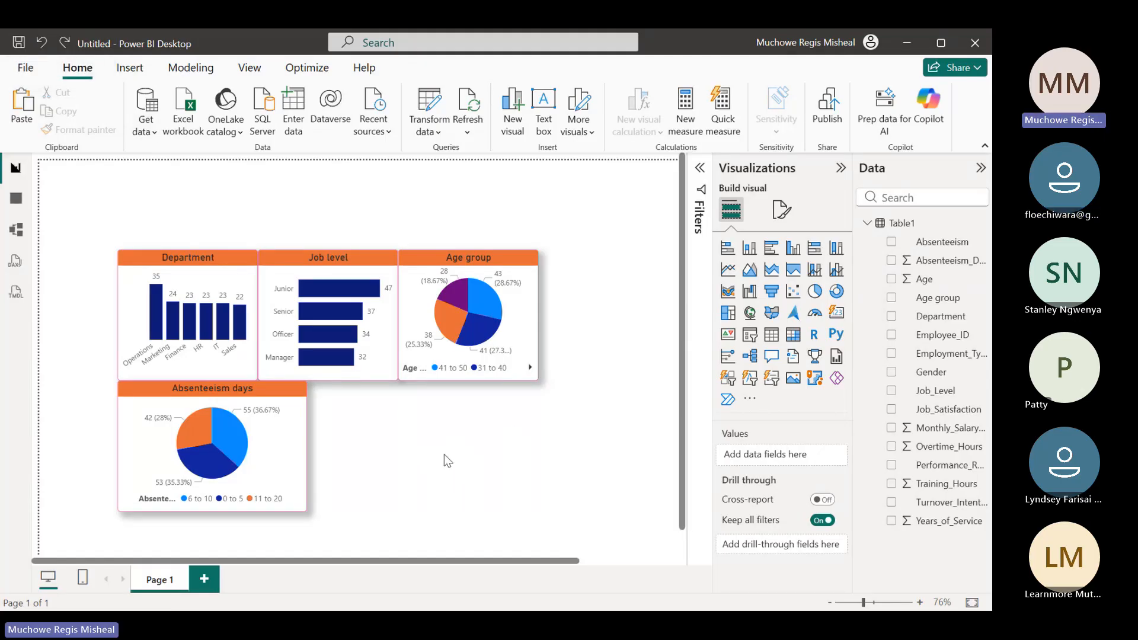
{"action": "left_click", "coordinate": [444, 455]}
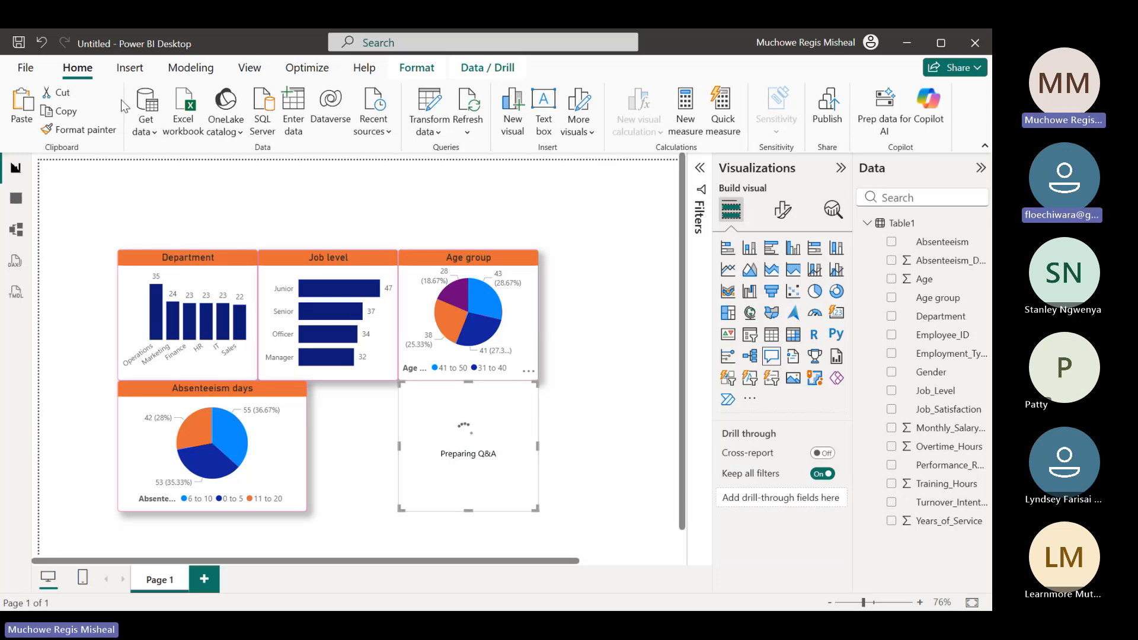
{"action": "left_click", "coordinate": [39, 43]}
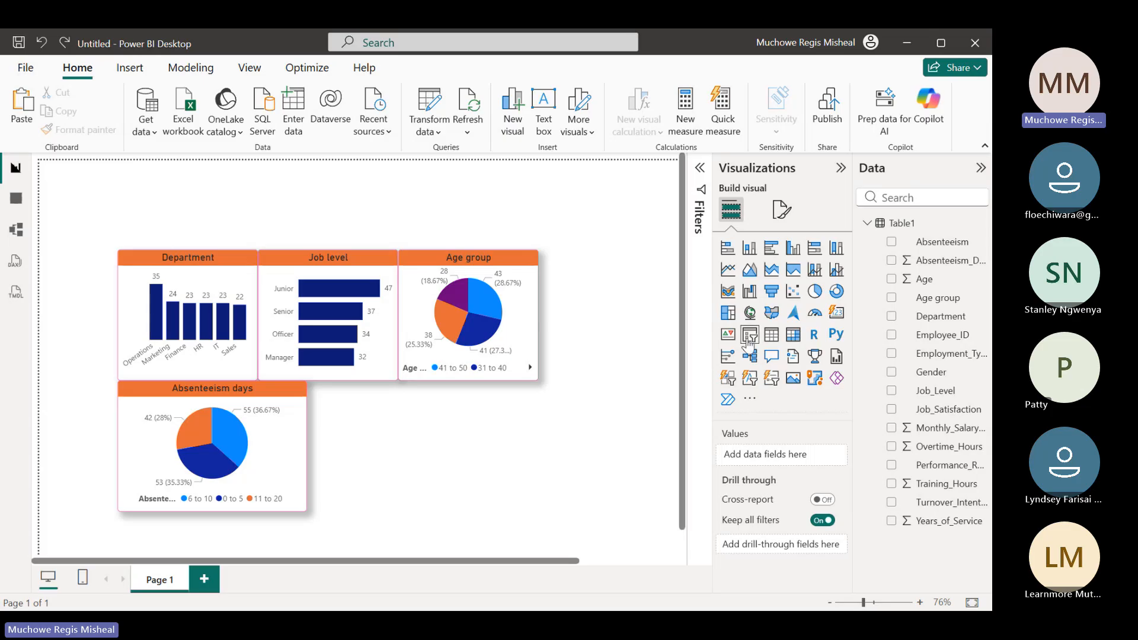
Add a Job_Satisfaction slicer beside the Absenteeism days chart, directly below the upper charts, and reduce its height to a short box
{"action": "left_click", "coordinate": [749, 336]}
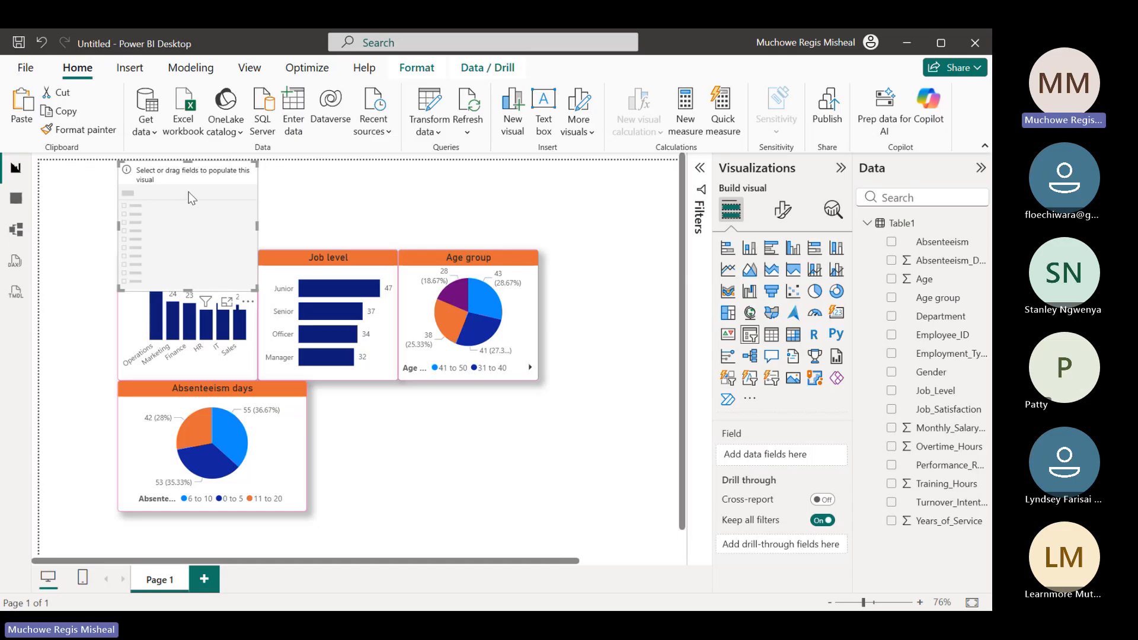
{"action": "left_click_drag", "start_coordinate": [194, 199], "coordinate": [382, 417]}
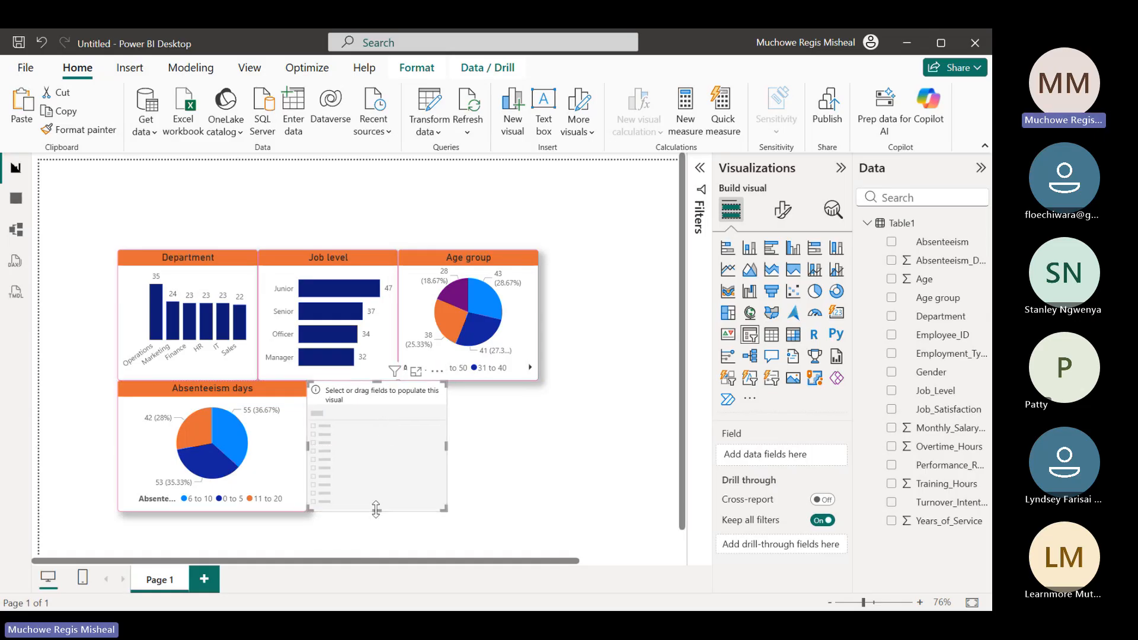
{"action": "left_click_drag", "start_coordinate": [375, 509], "coordinate": [378, 425]}
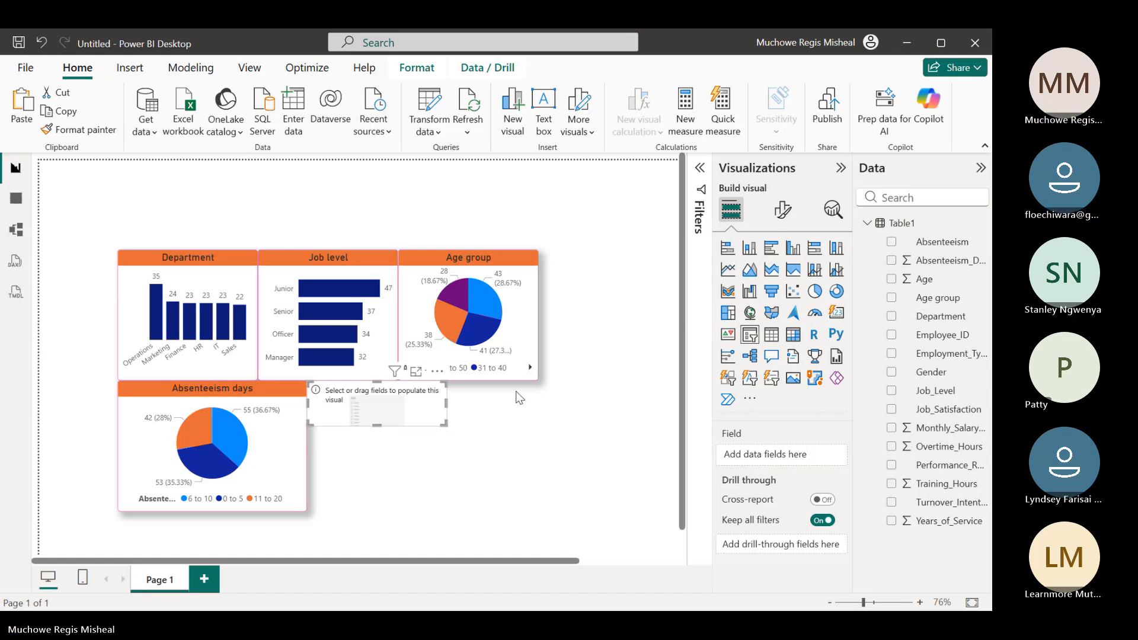
{"action": "left_click", "coordinate": [891, 409]}
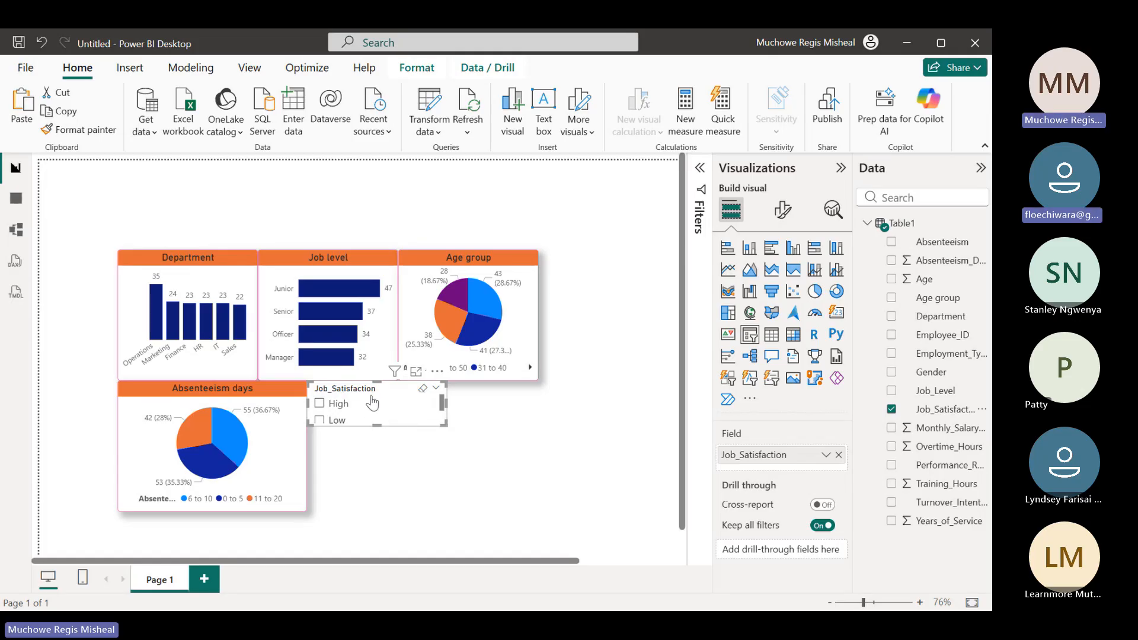
Change the style of the Job_Satisfaction slicer to Dropdown
{"action": "left_click", "coordinate": [778, 210]}
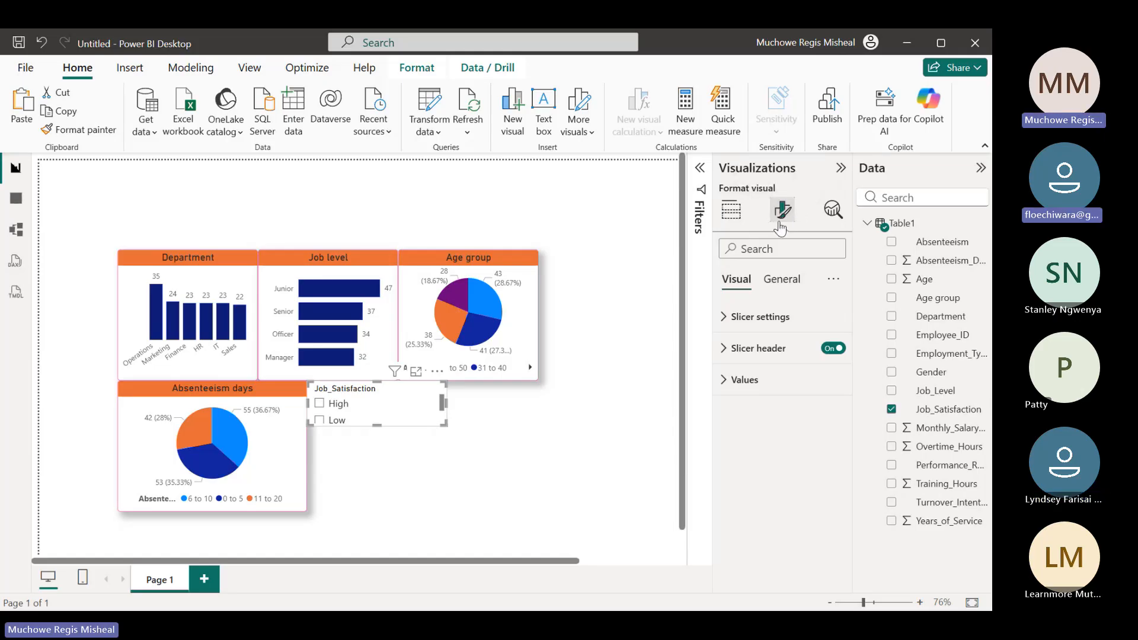
{"action": "left_click", "coordinate": [727, 321]}
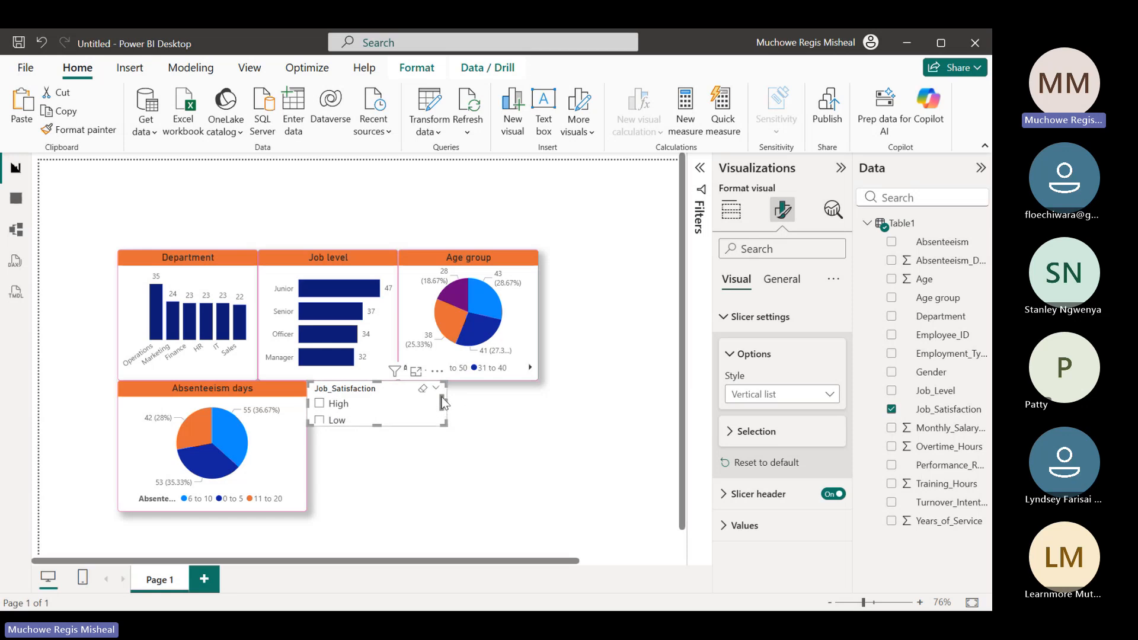
{"action": "mouse_move", "coordinate": [442, 396]}
{"action": "left_mouse_down"}
{"action": "mouse_move", "coordinate": [432, 439]}
{"action": "mouse_move", "coordinate": [449, 386]}
{"action": "left_mouse_up"}
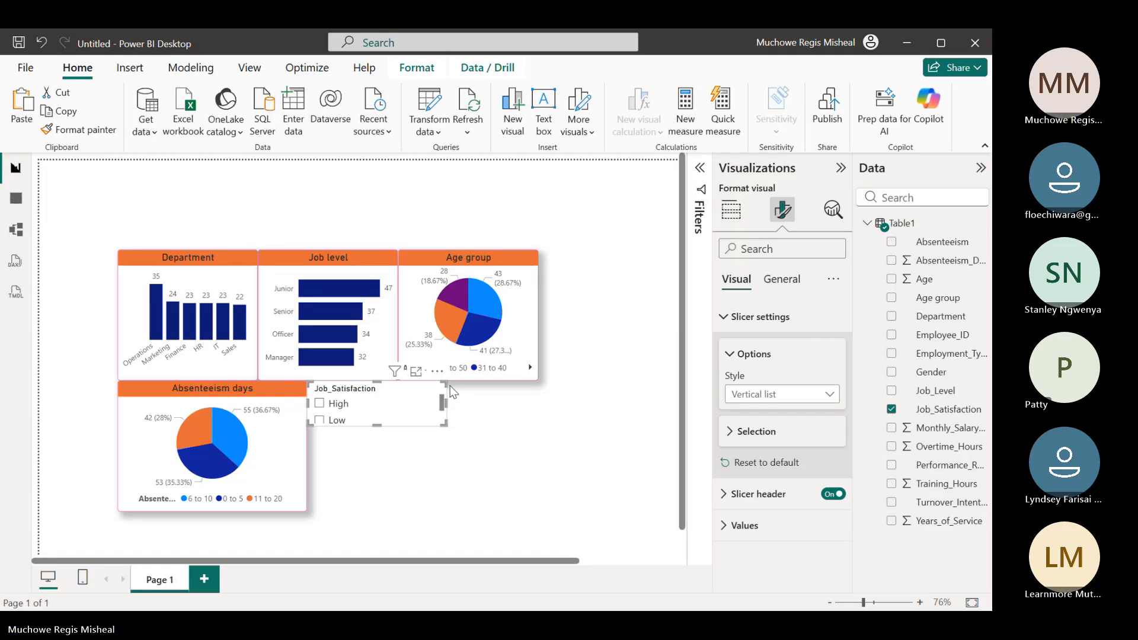
{"action": "left_click", "coordinate": [831, 406]}
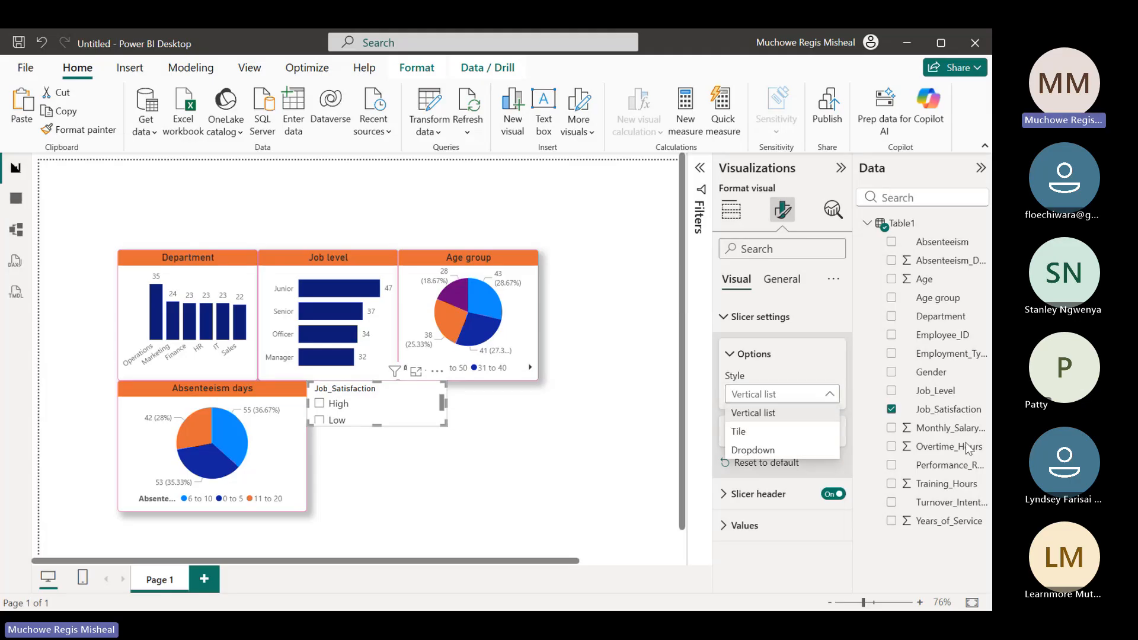
{"action": "left_click", "coordinate": [770, 450]}
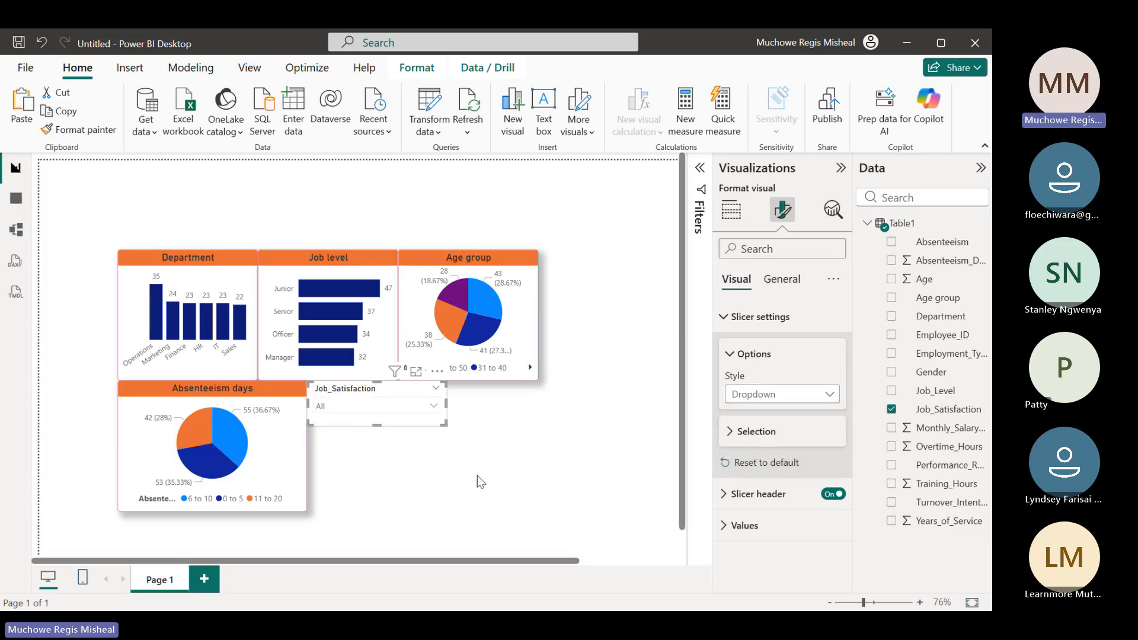
Filter the report by Moderate, Low and High job satisfaction in turn with the slicer, clearing the selection at the end
{"action": "left_click", "coordinate": [435, 407]}
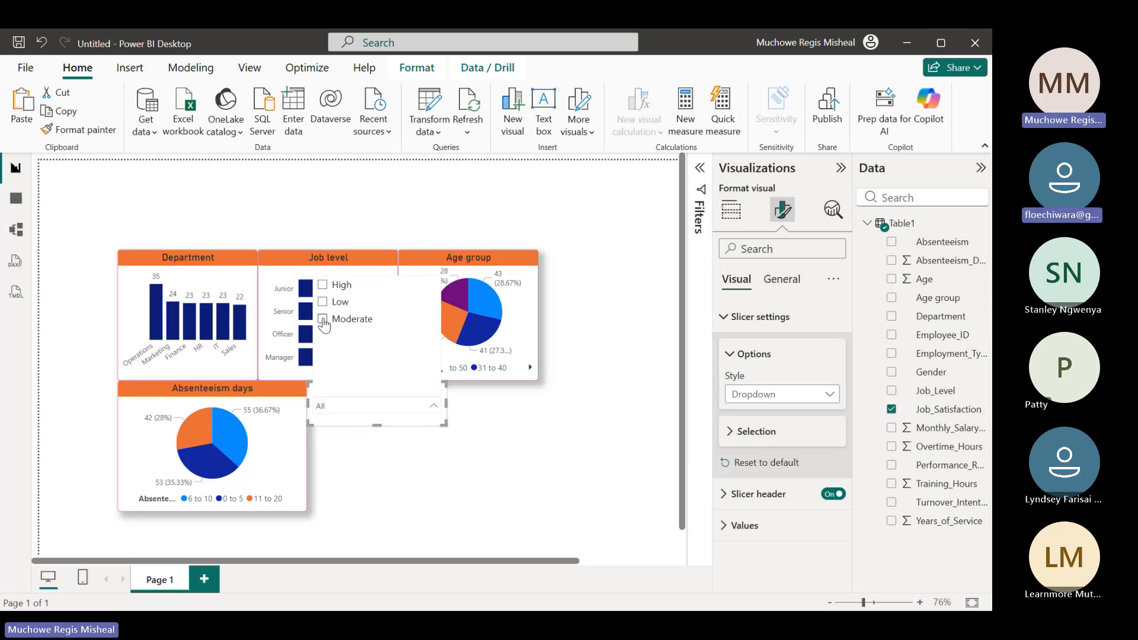
{"action": "left_click", "coordinate": [323, 320]}
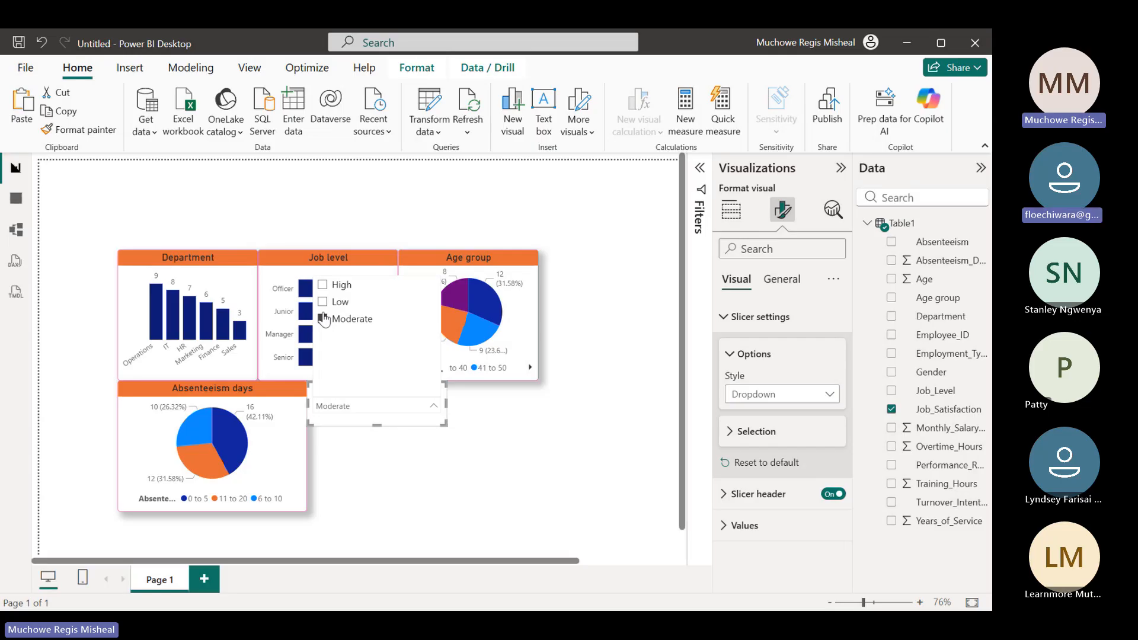
{"action": "left_click", "coordinate": [323, 302]}
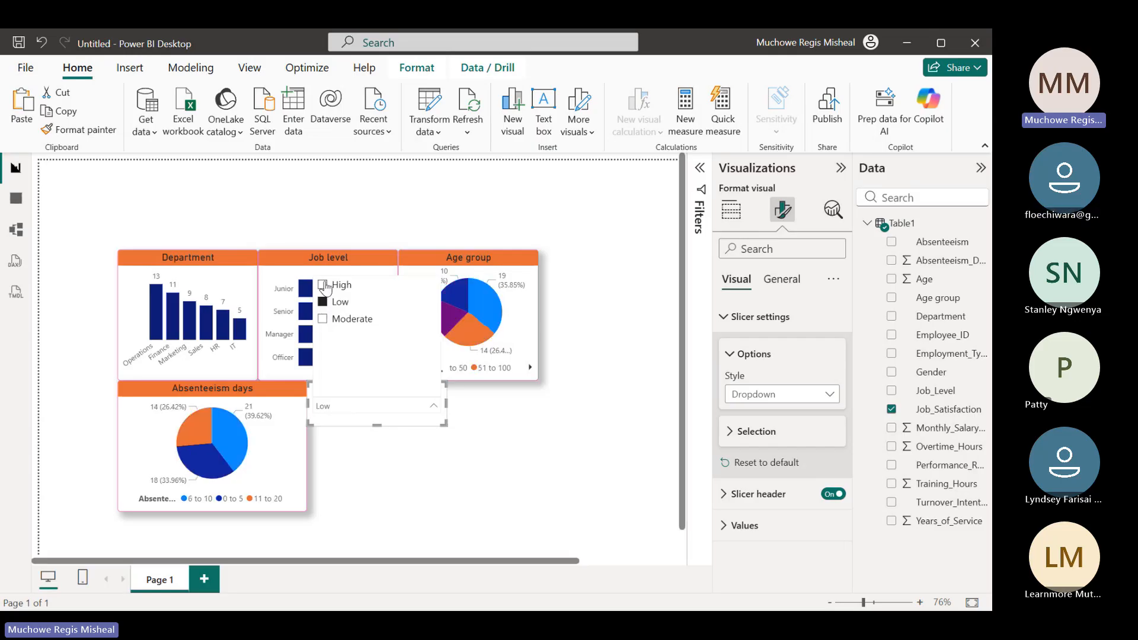
{"action": "left_click", "coordinate": [323, 285]}
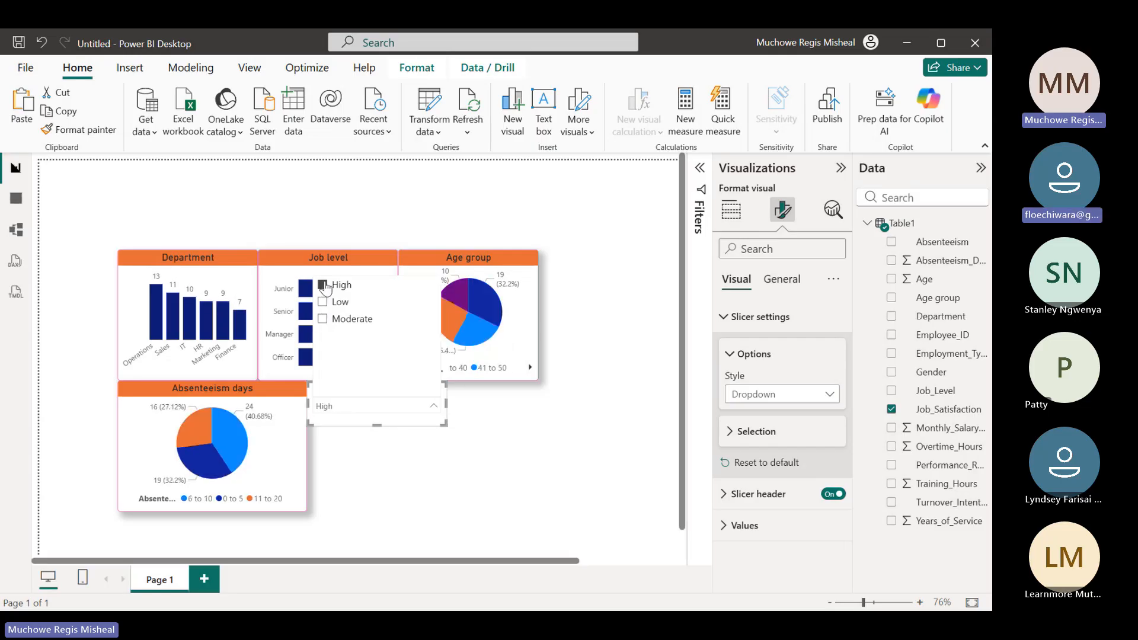
{"action": "left_click", "coordinate": [433, 407]}
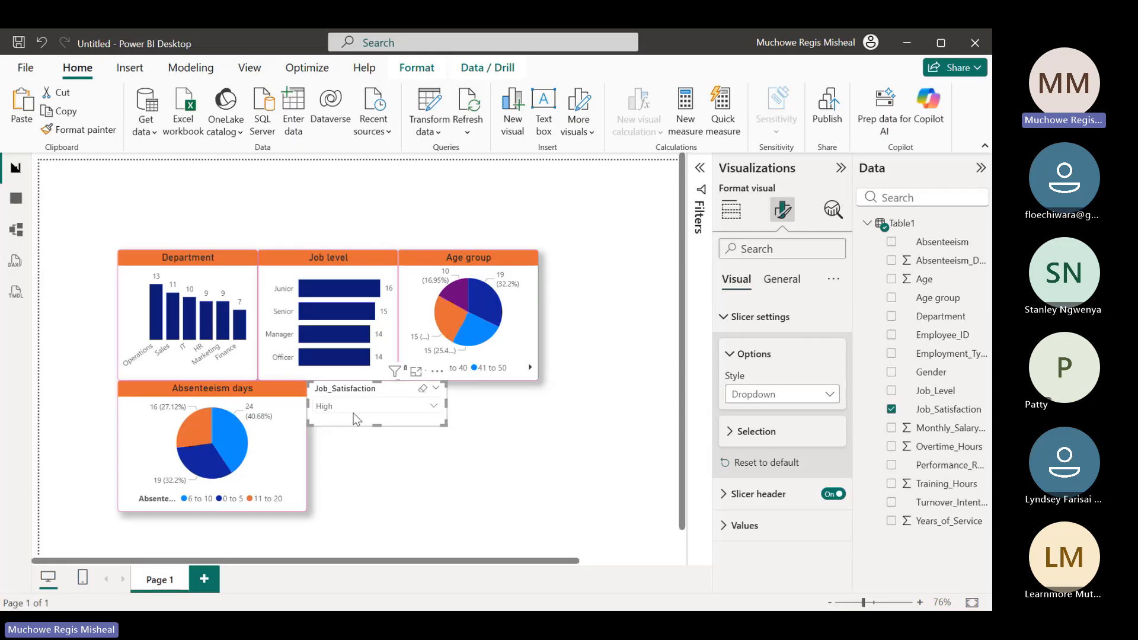
{"action": "left_click", "coordinate": [423, 388]}
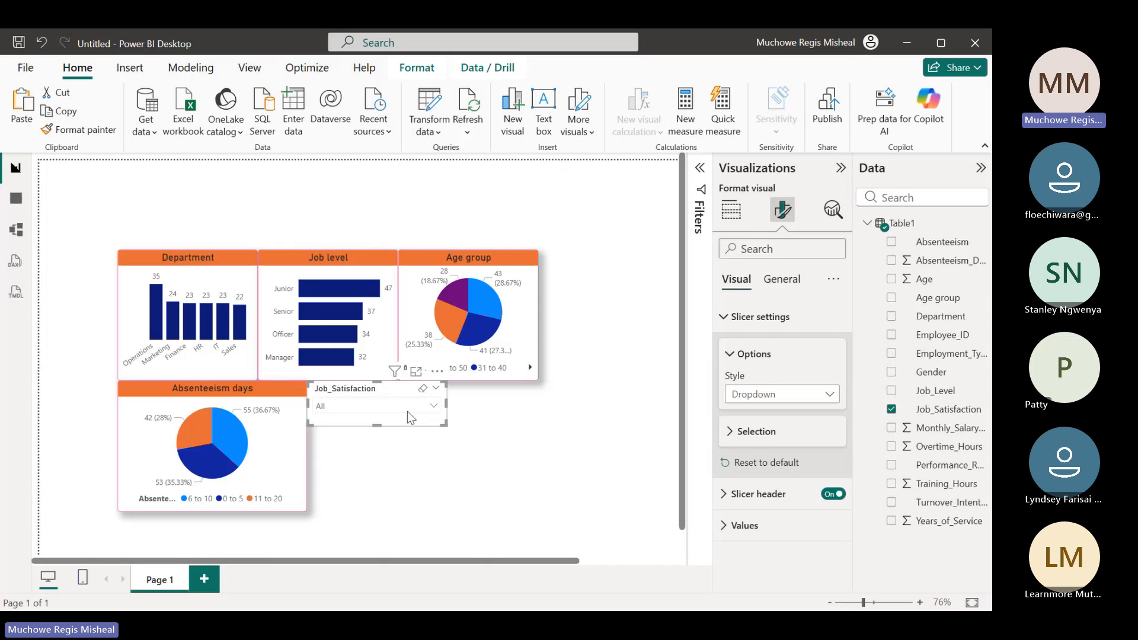
{"action": "left_click", "coordinate": [729, 320]}
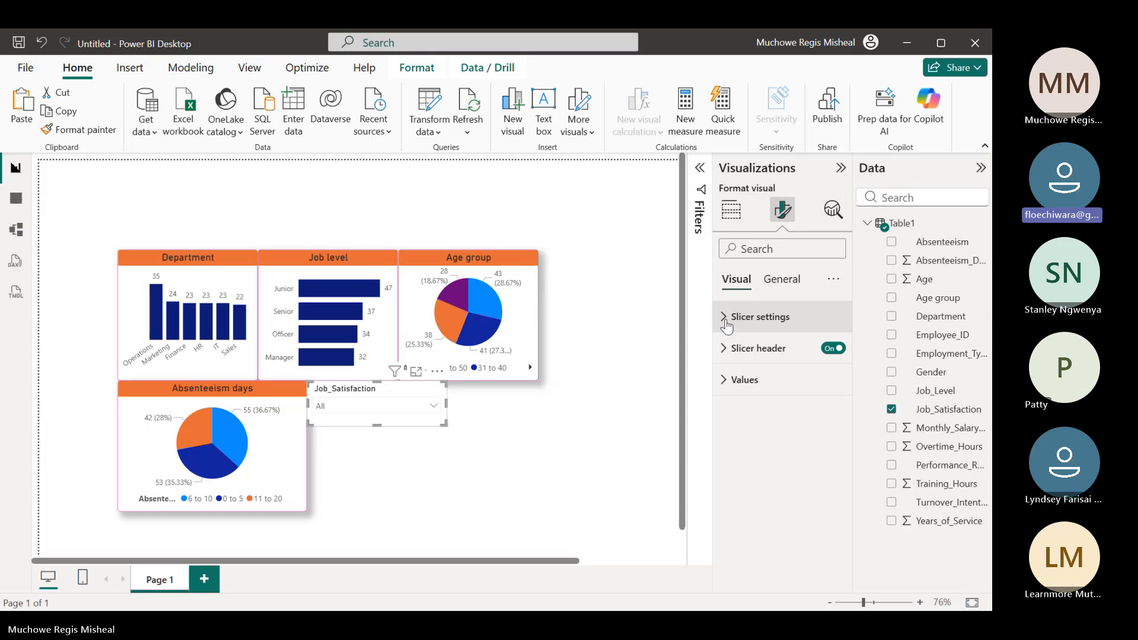
{"action": "left_click", "coordinate": [727, 323]}
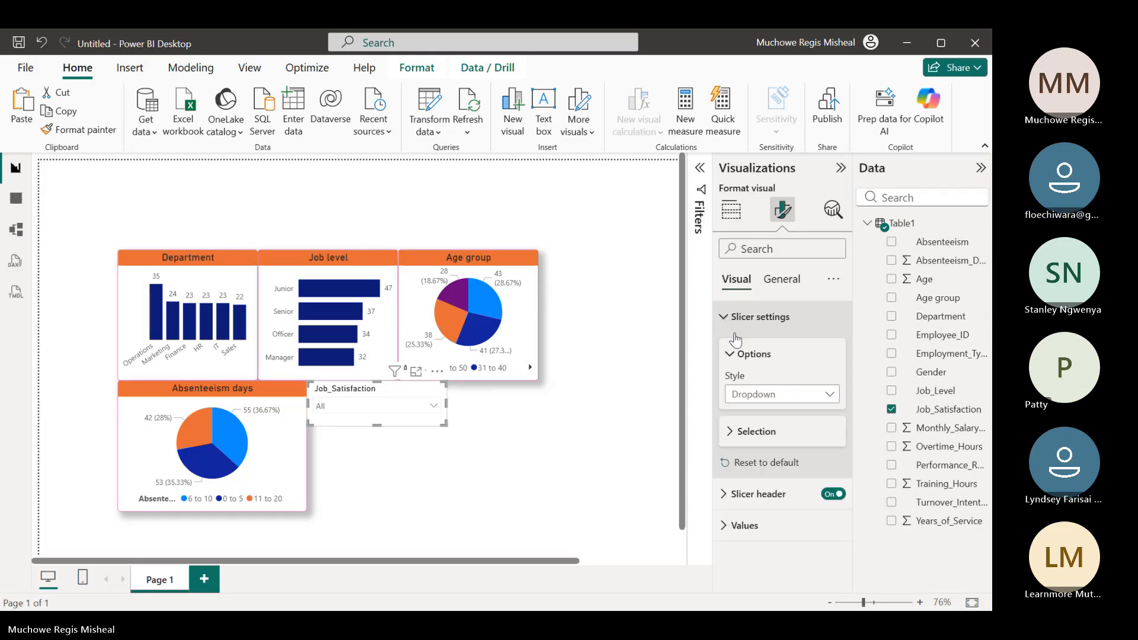
{"action": "left_click", "coordinate": [767, 286]}
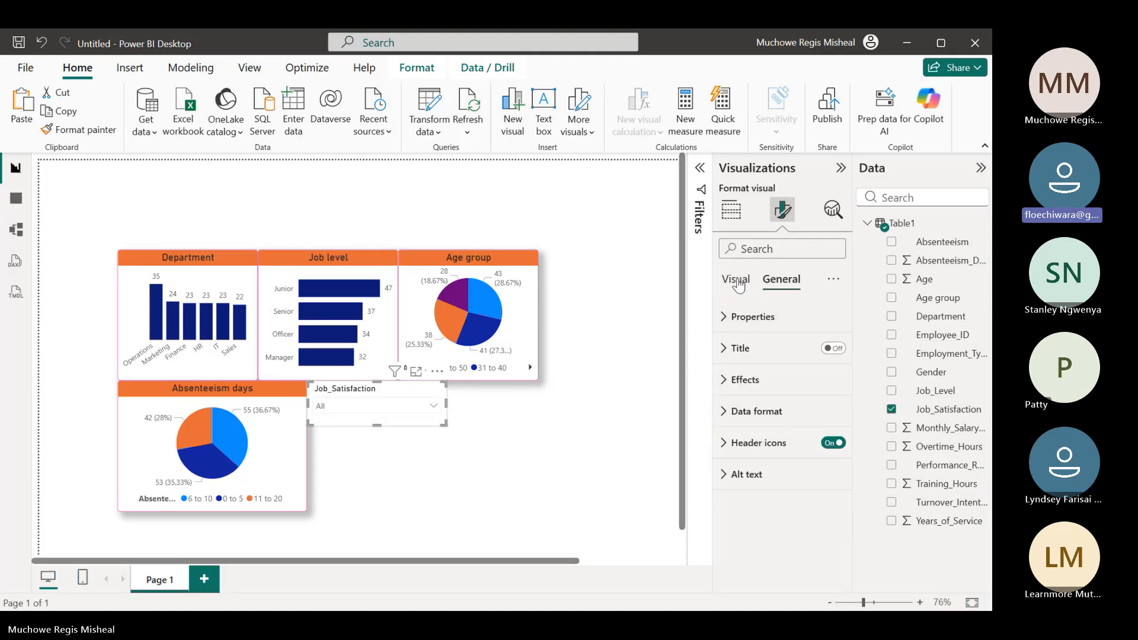
{"action": "left_click", "coordinate": [733, 289]}
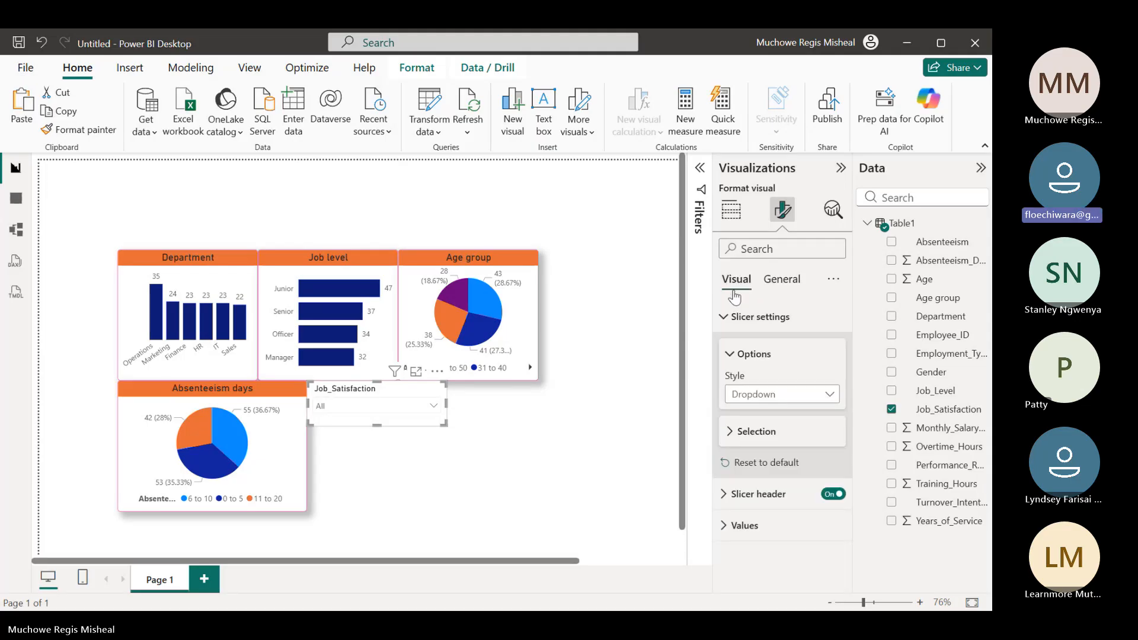
{"action": "left_click", "coordinate": [726, 317]}
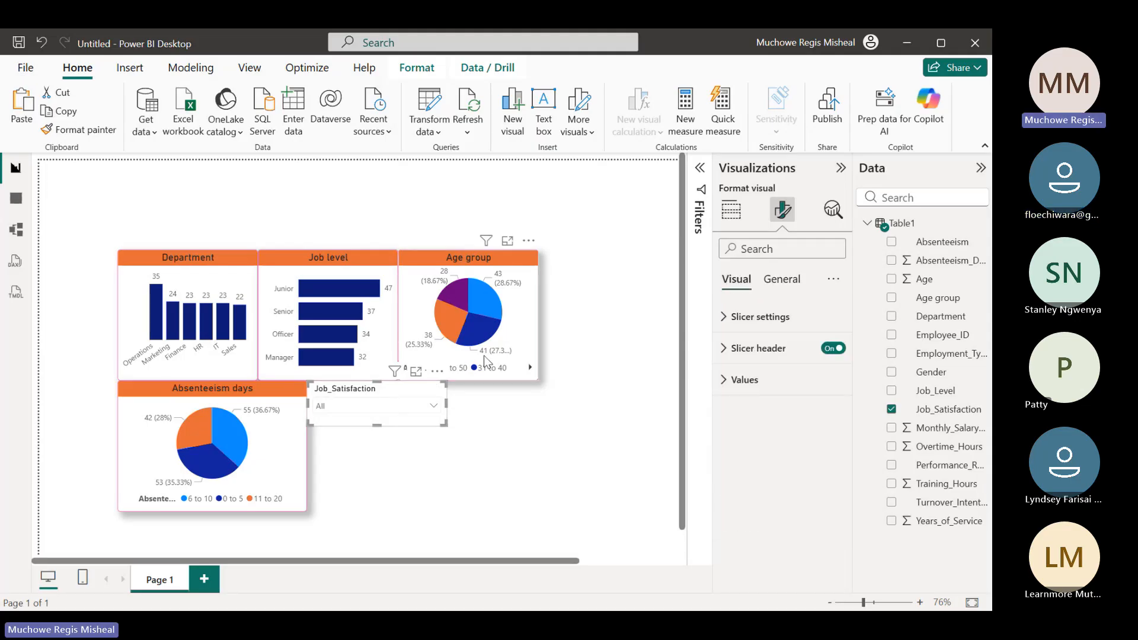
Filter the report by Moderate job satisfaction only to compare the charts, then clear the slicer selection
{"action": "left_click", "coordinate": [441, 405]}
{"action": "left_click", "coordinate": [325, 318]}
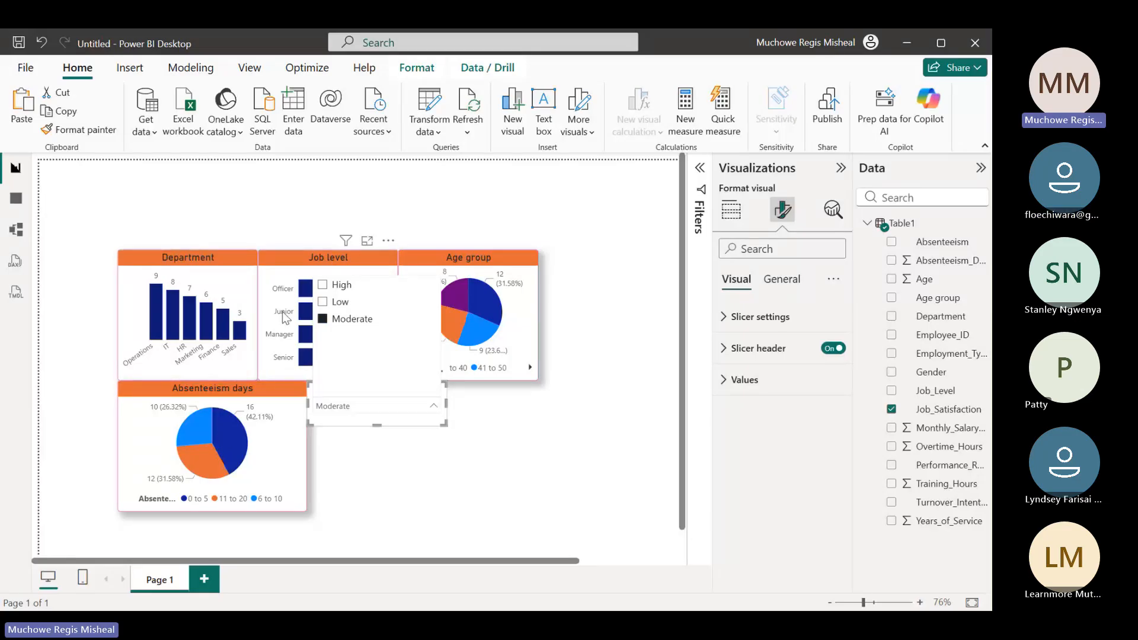
{"action": "left_click", "coordinate": [343, 442]}
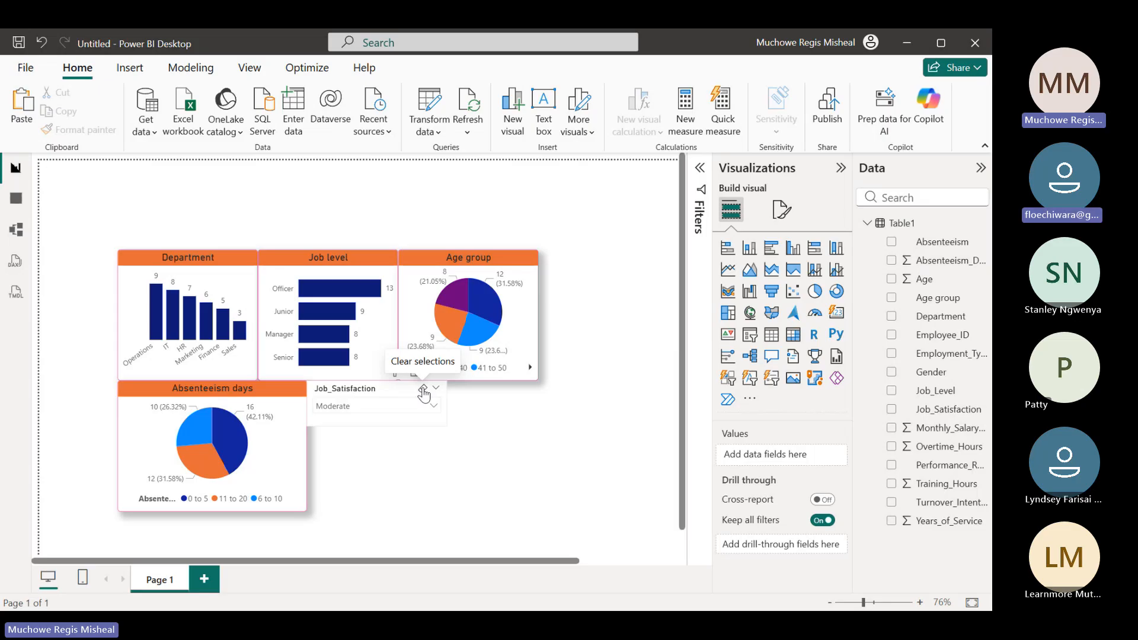
{"action": "left_click", "coordinate": [423, 390]}
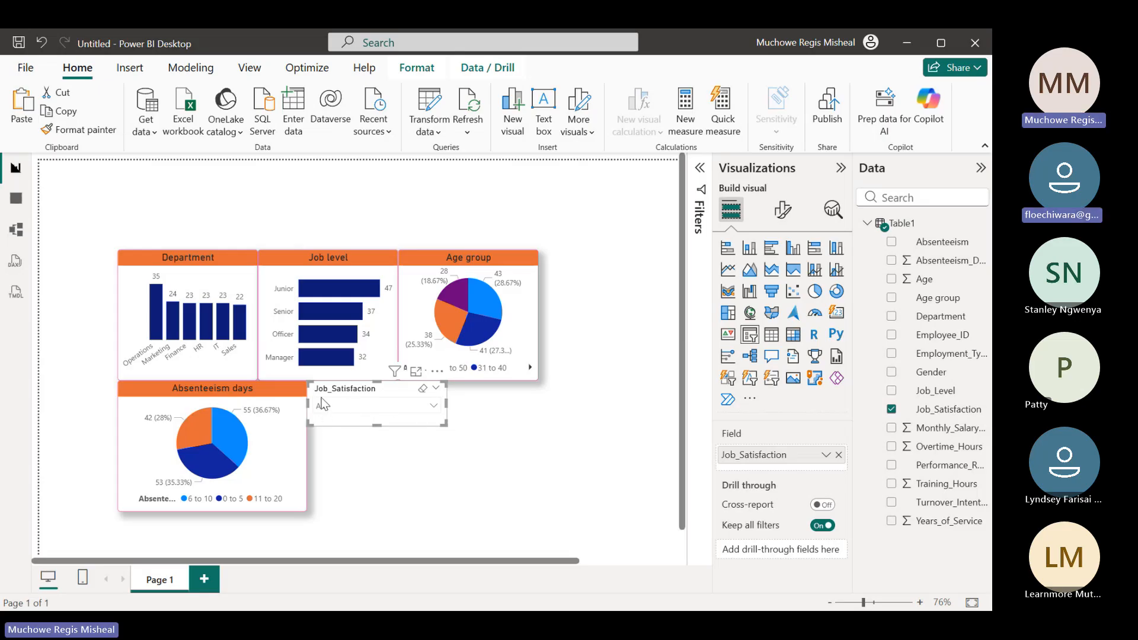
Turn on a visual border for the Job_Satisfaction slicer and set its rounded corners to 5 px
{"action": "left_click", "coordinate": [783, 210]}
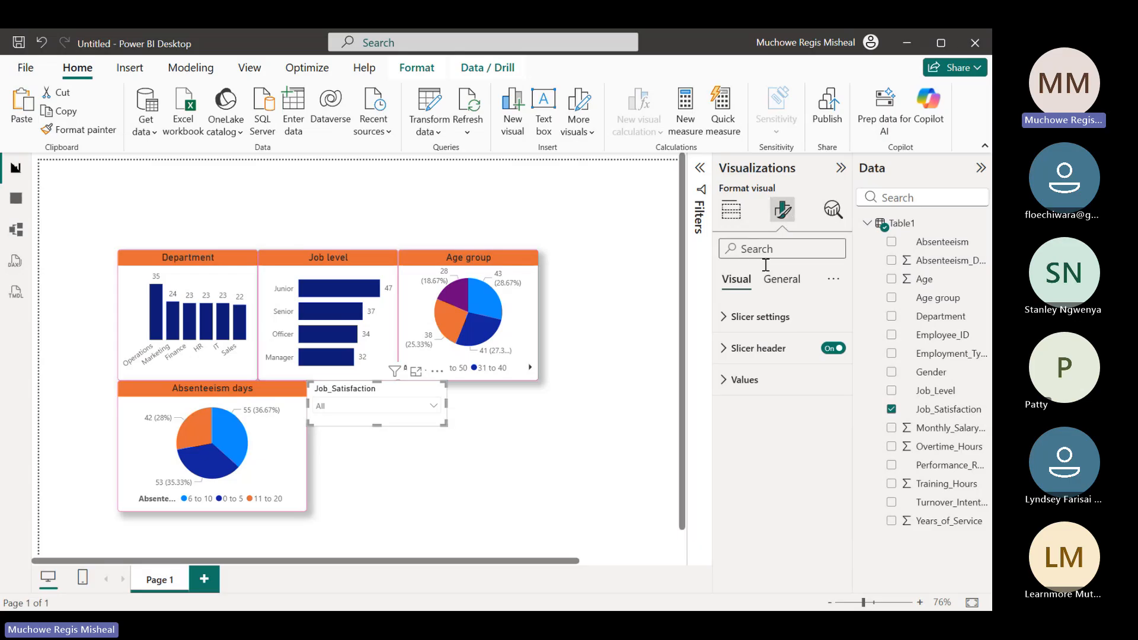
{"action": "left_click", "coordinate": [730, 324]}
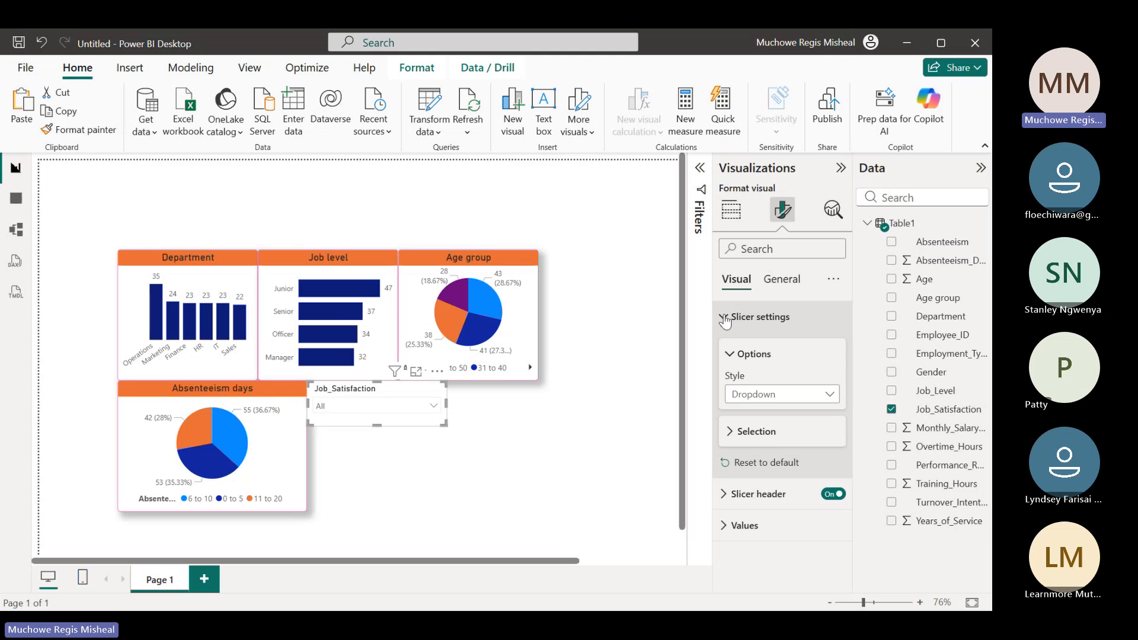
{"action": "left_click", "coordinate": [726, 319]}
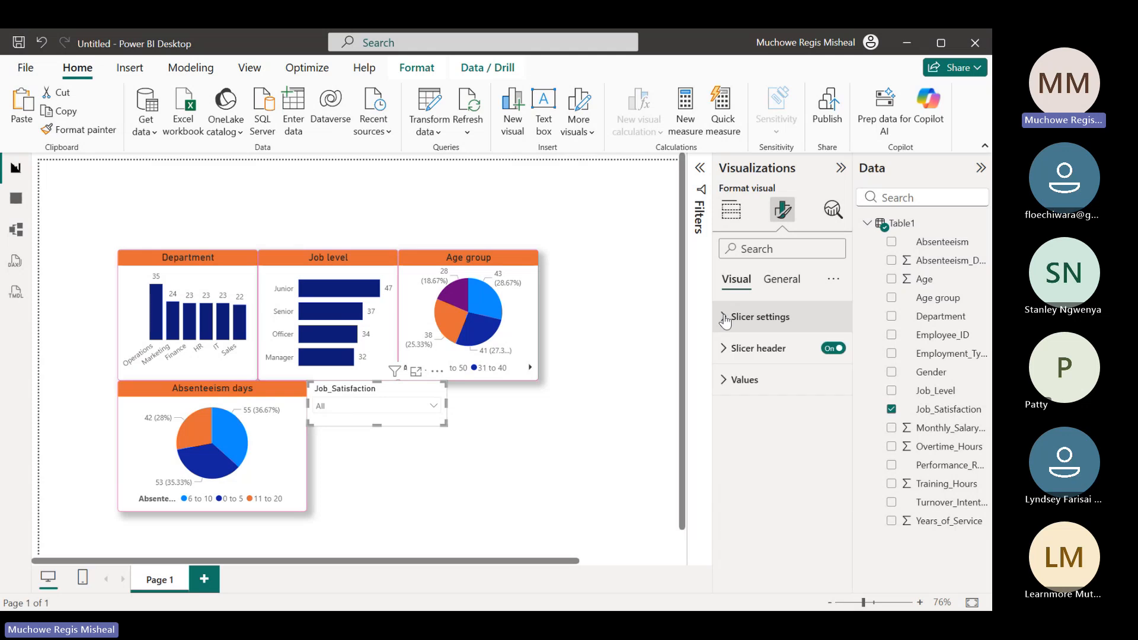
{"action": "left_click", "coordinate": [783, 281]}
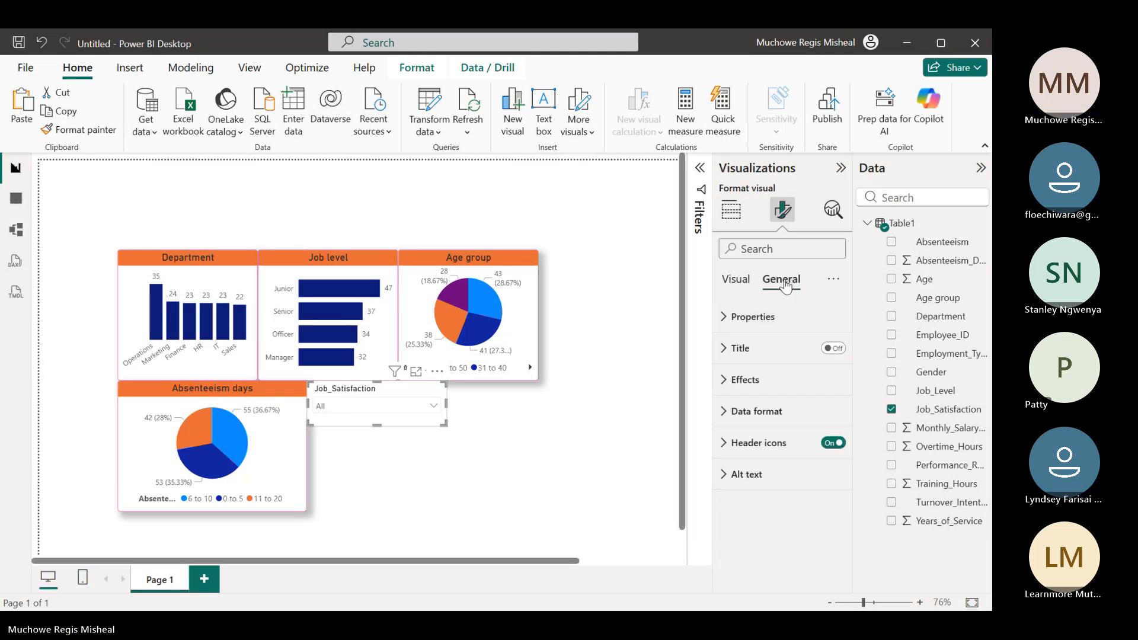
{"action": "left_click", "coordinate": [720, 384]}
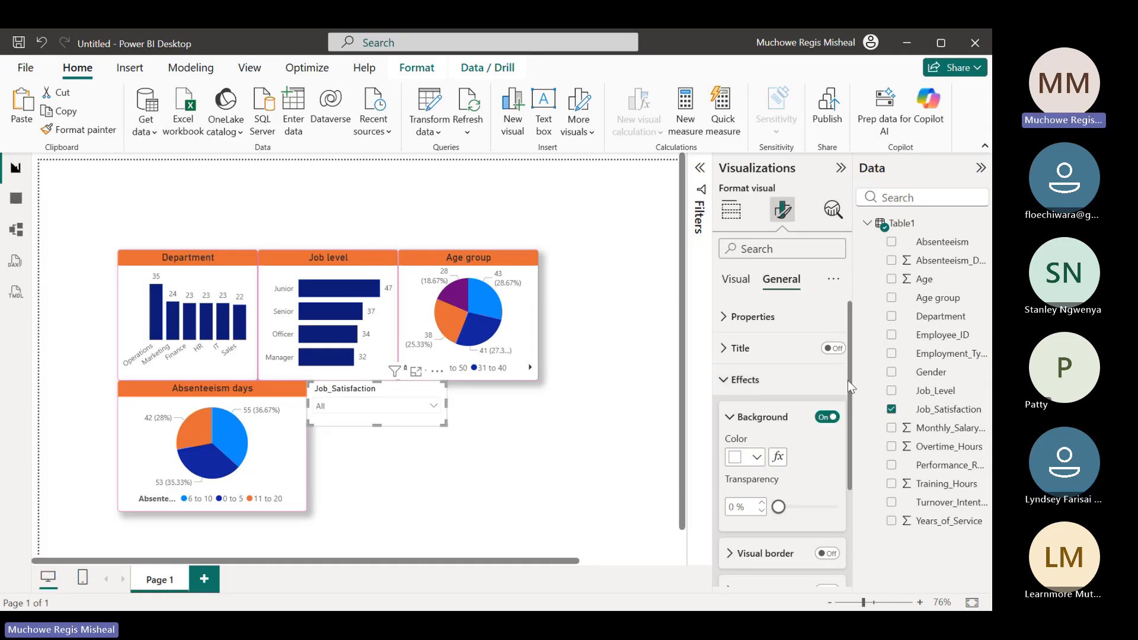
{"action": "left_click_drag", "start_coordinate": [848, 383], "coordinate": [849, 387]}
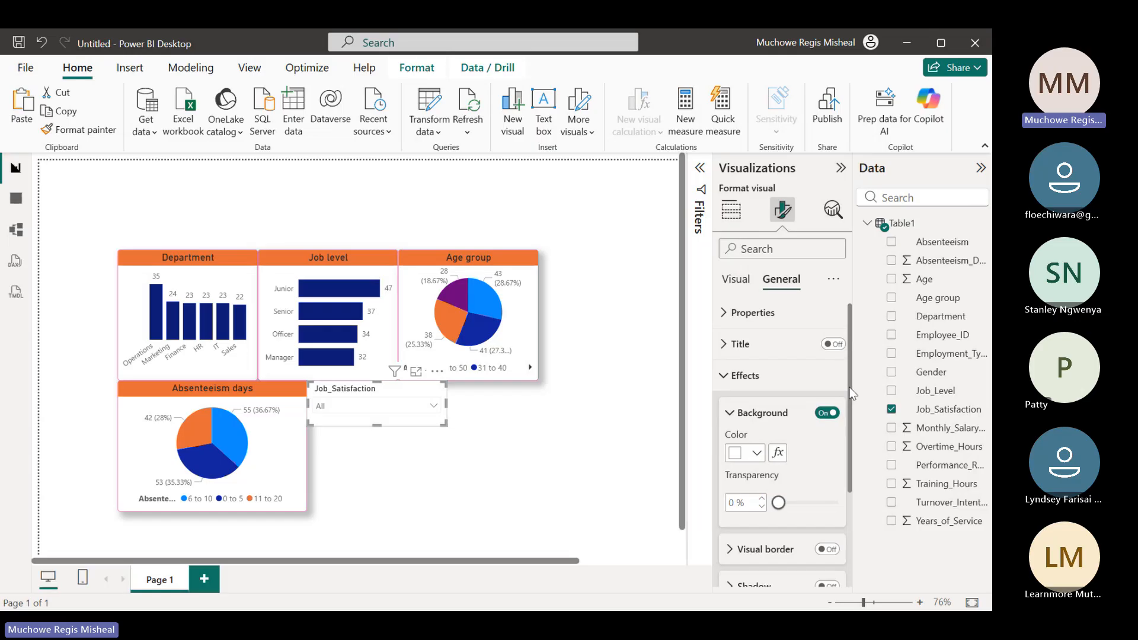
{"action": "scroll", "coordinate": [852, 392], "scroll_direction": "down", "scroll_amount": 2}
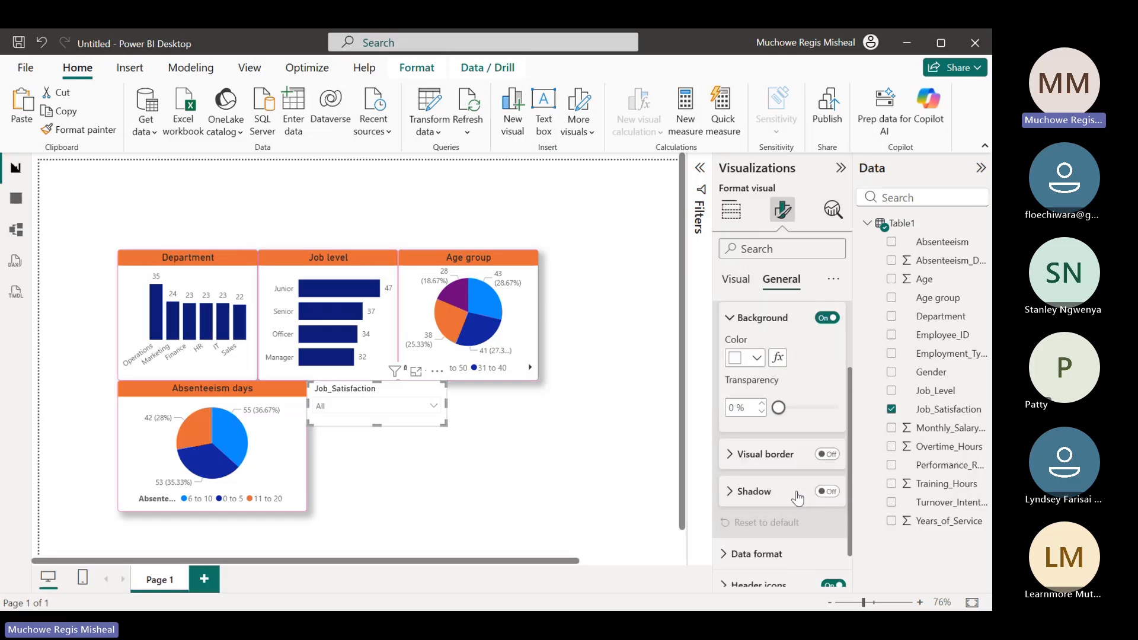
{"action": "left_click", "coordinate": [729, 457]}
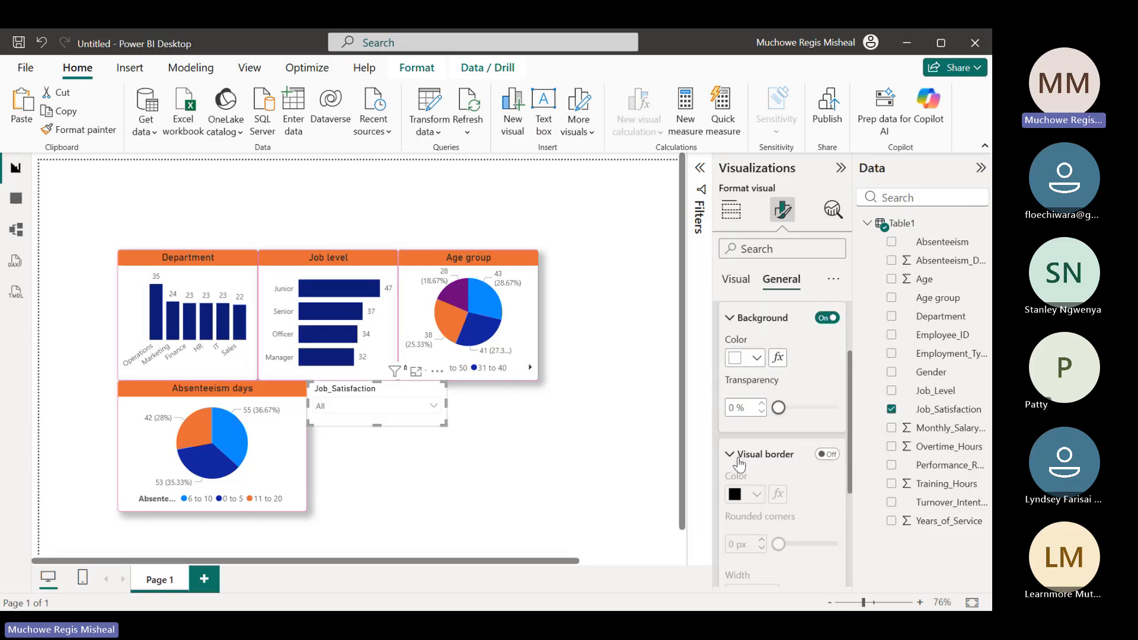
{"action": "left_click", "coordinate": [827, 454]}
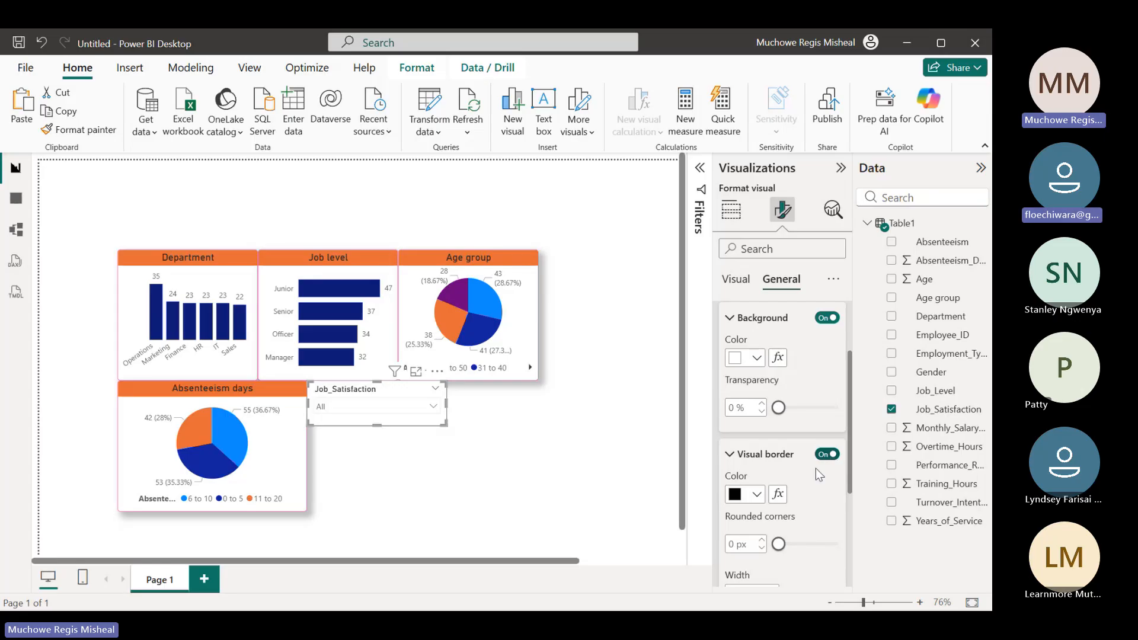
{"action": "double_click", "coordinate": [732, 544]}
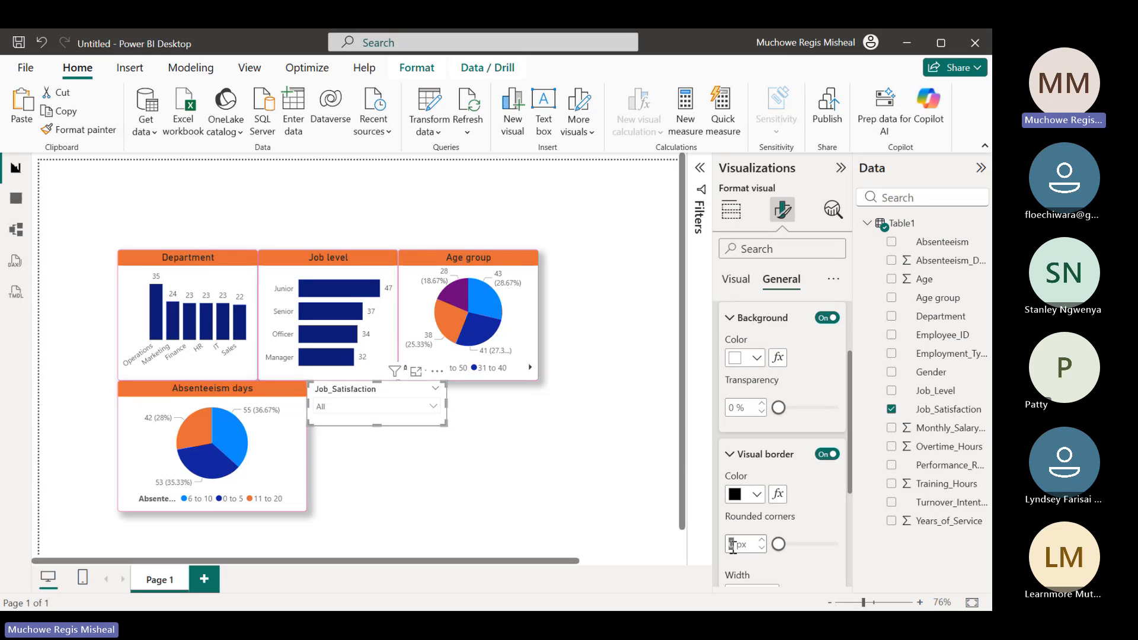
{"action": "type", "text": "5"}
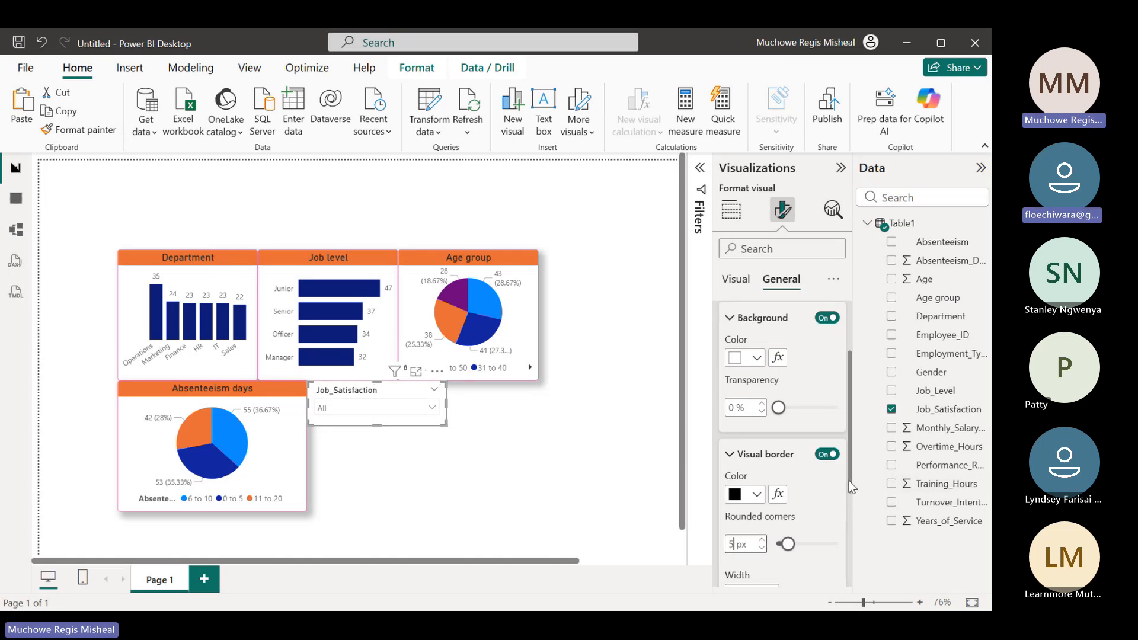
Turn on the shadow effect for the Job_Satisfaction slicer and collapse its visual border settings
{"action": "scroll", "coordinate": [854, 540], "scroll_direction": "down", "scroll_amount": 2}
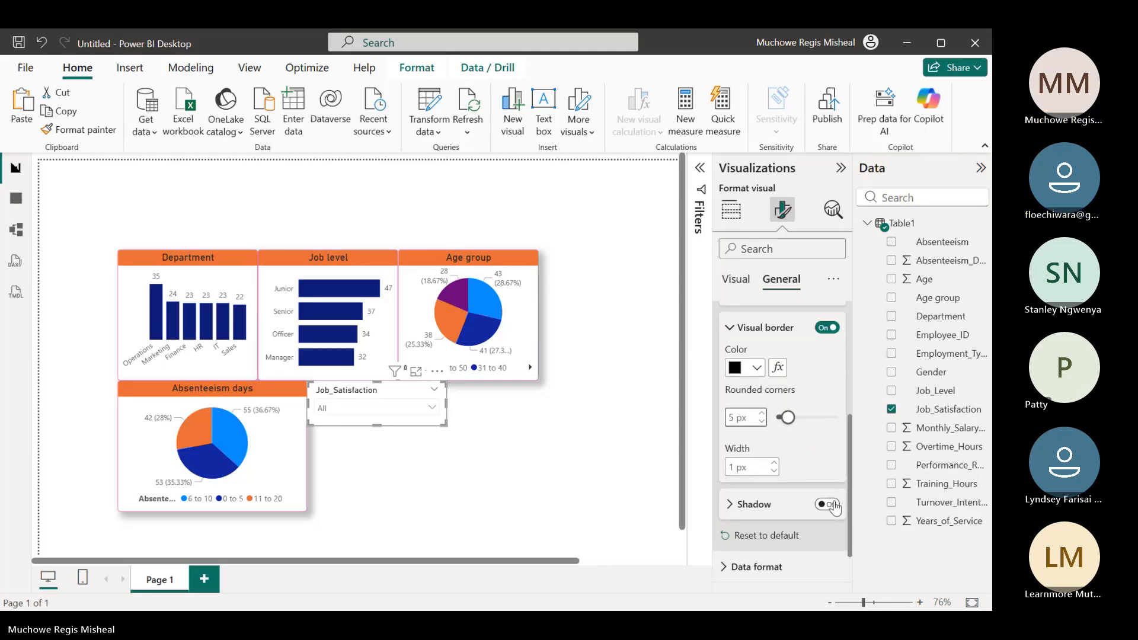
{"action": "left_click", "coordinate": [835, 506]}
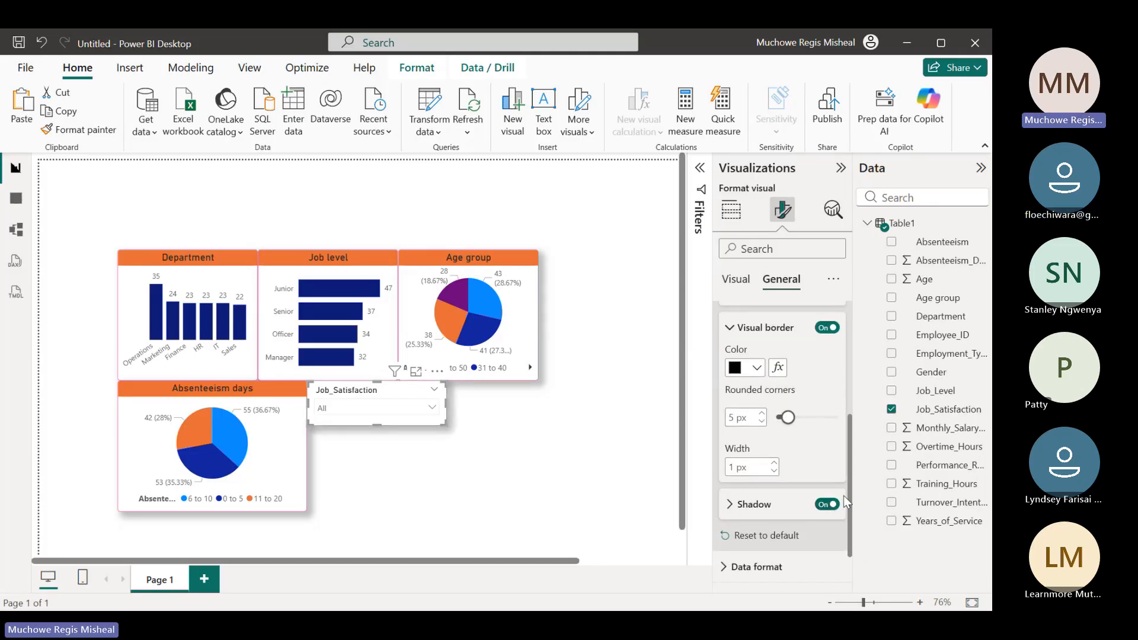
{"action": "left_click", "coordinate": [730, 327]}
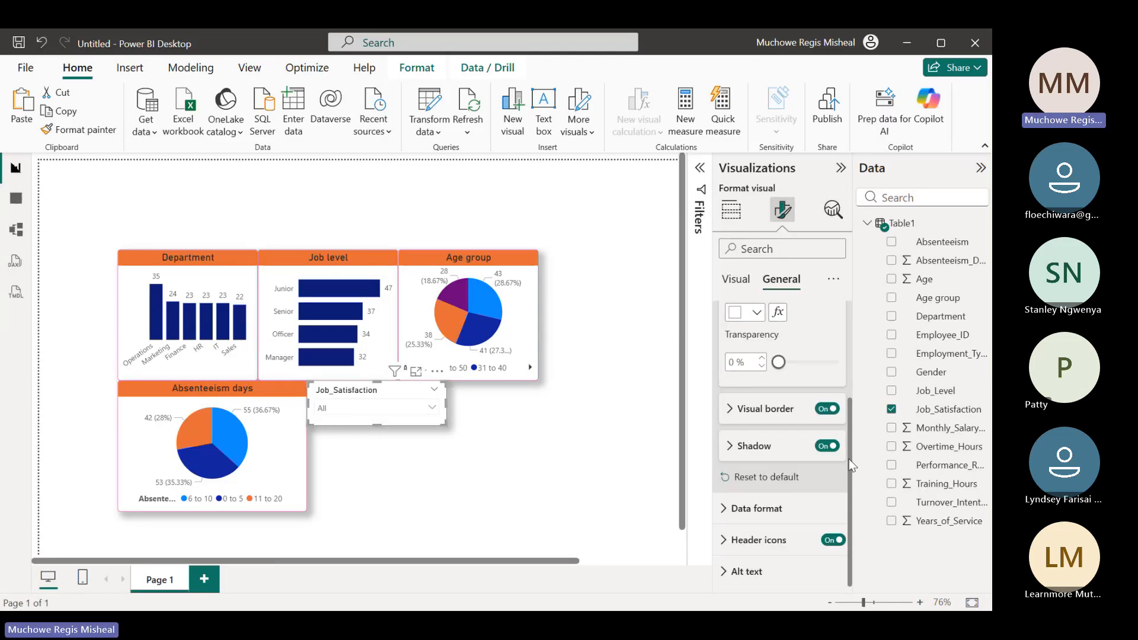
Try purple and then bright blue as the background color of the Job_Satisfaction slicer
{"action": "left_click_drag", "start_coordinate": [849, 457], "coordinate": [842, 375]}
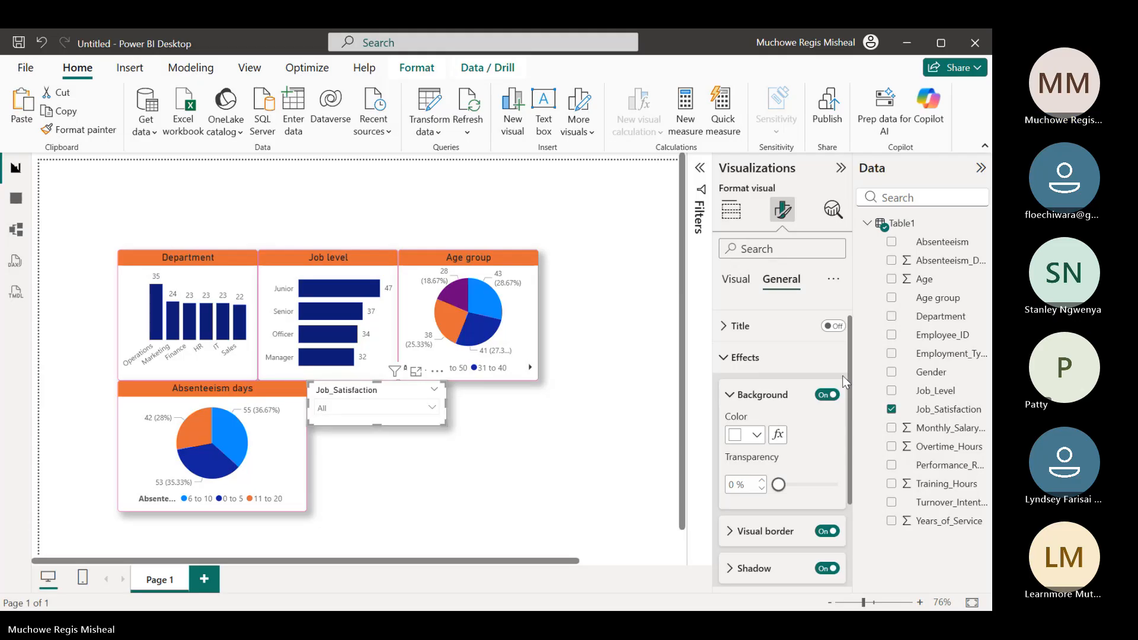
{"action": "scroll", "coordinate": [841, 375], "scroll_direction": "up", "scroll_amount": 1}
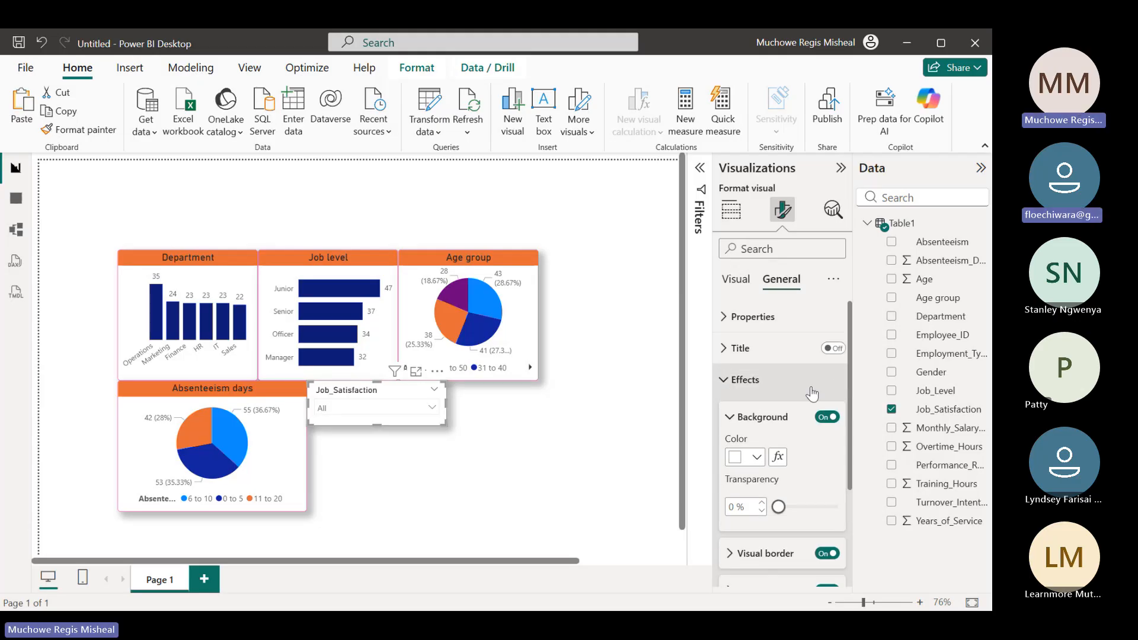
{"action": "left_click", "coordinate": [726, 348]}
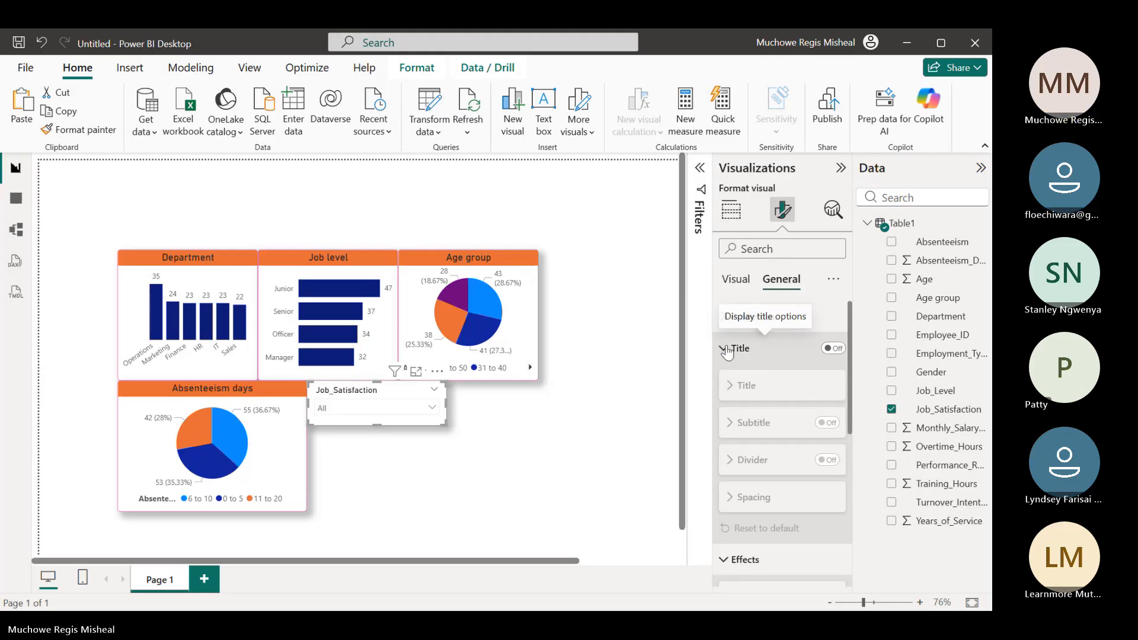
{"action": "left_click", "coordinate": [726, 349]}
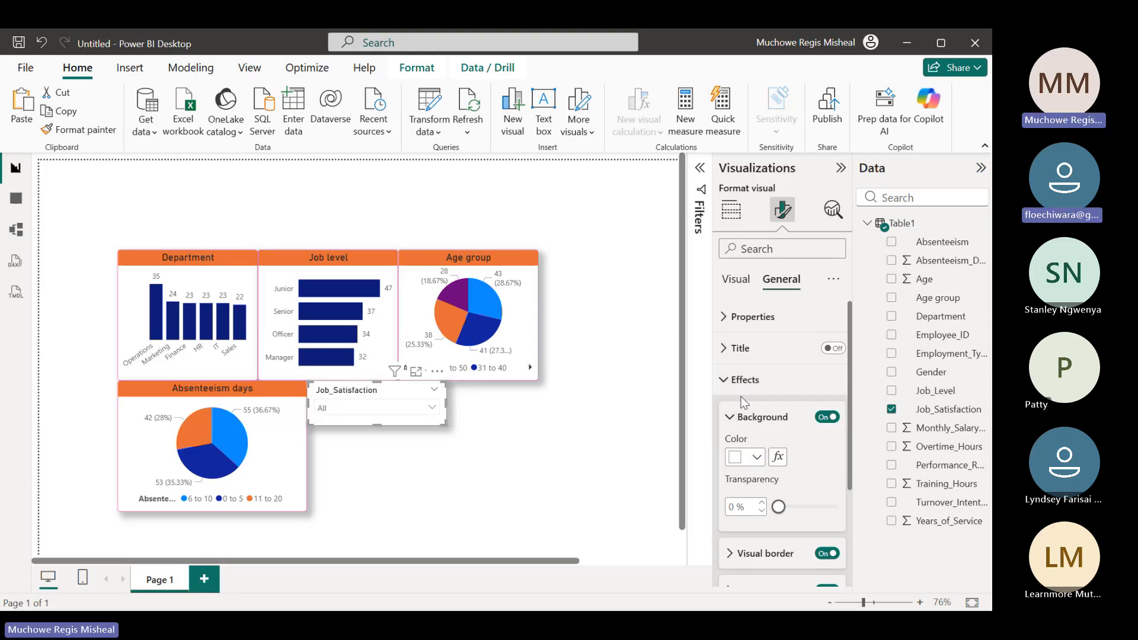
{"action": "left_click", "coordinate": [760, 461]}
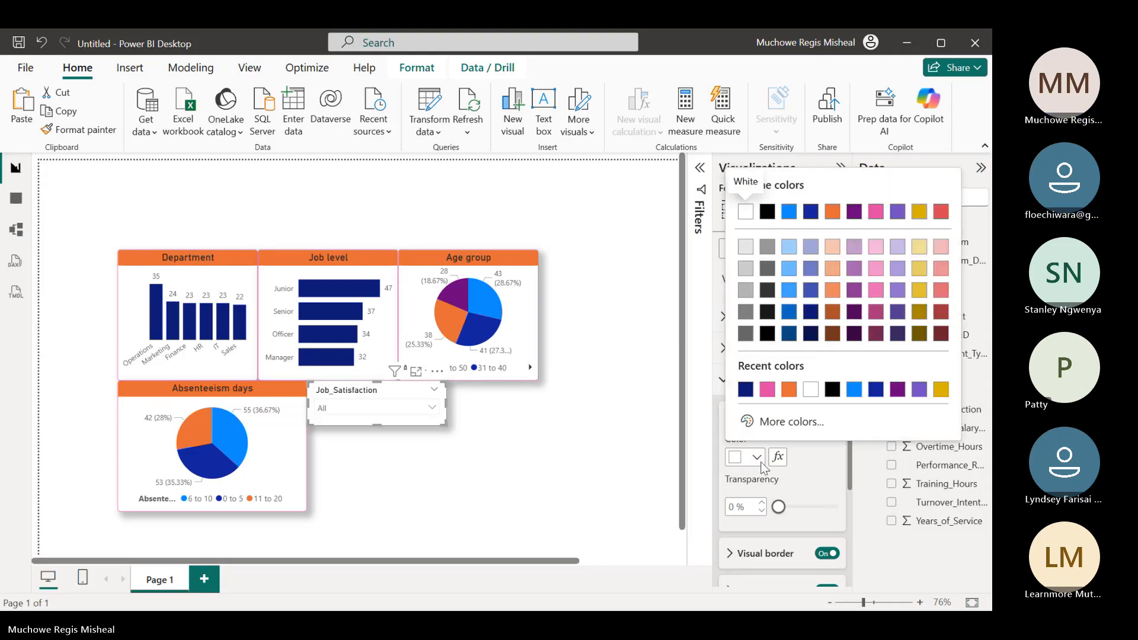
{"action": "left_click", "coordinate": [897, 390]}
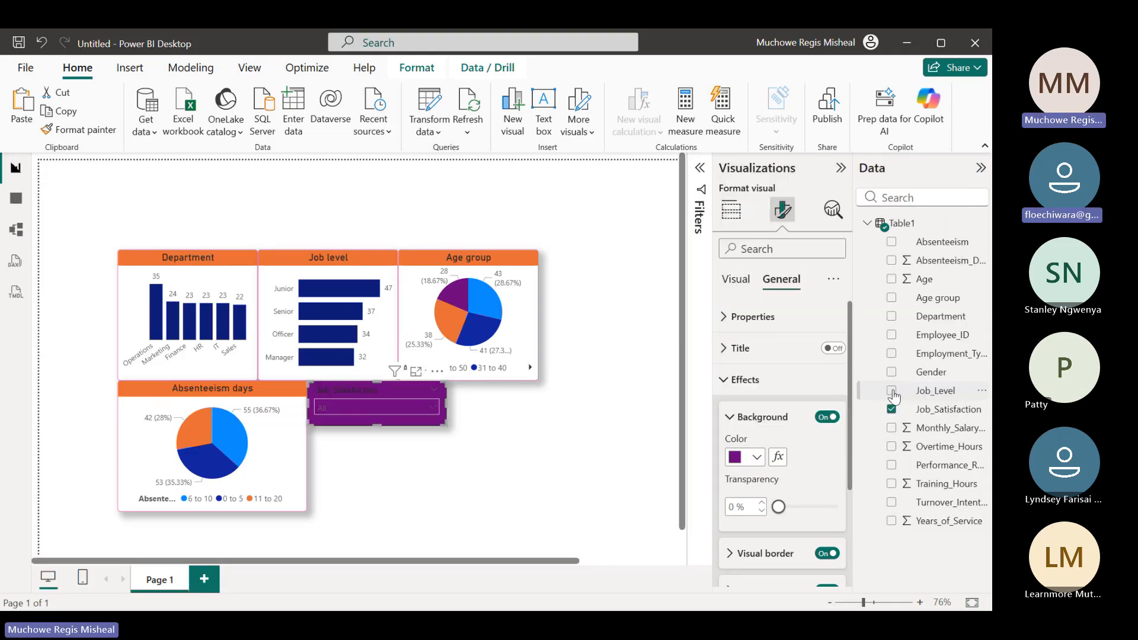
{"action": "left_click", "coordinate": [758, 460]}
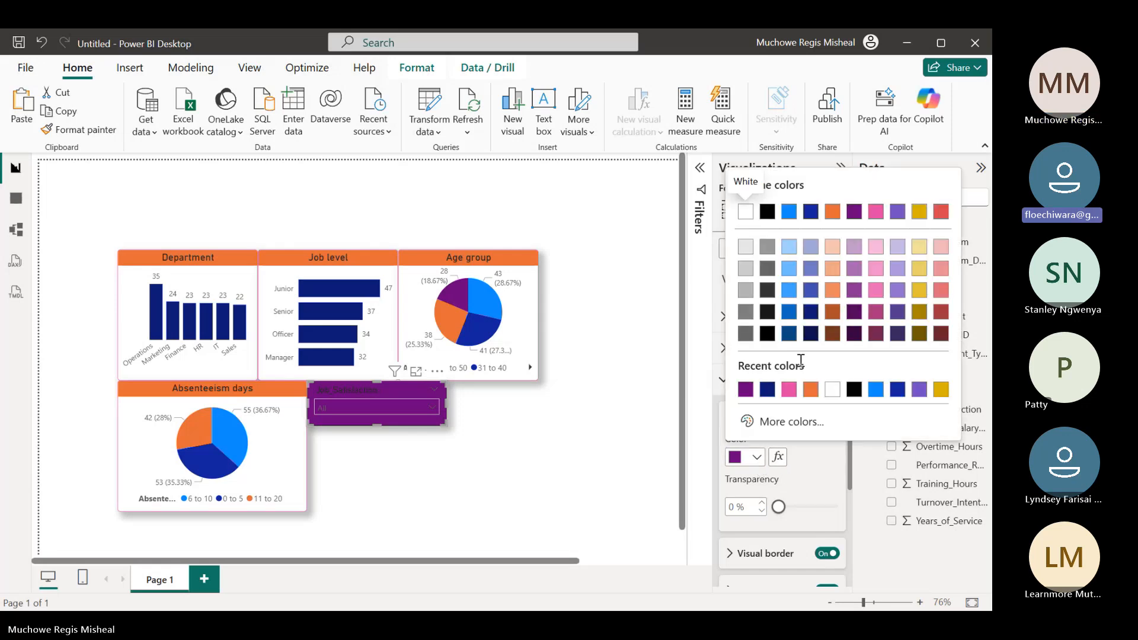
{"action": "left_click", "coordinate": [881, 390]}
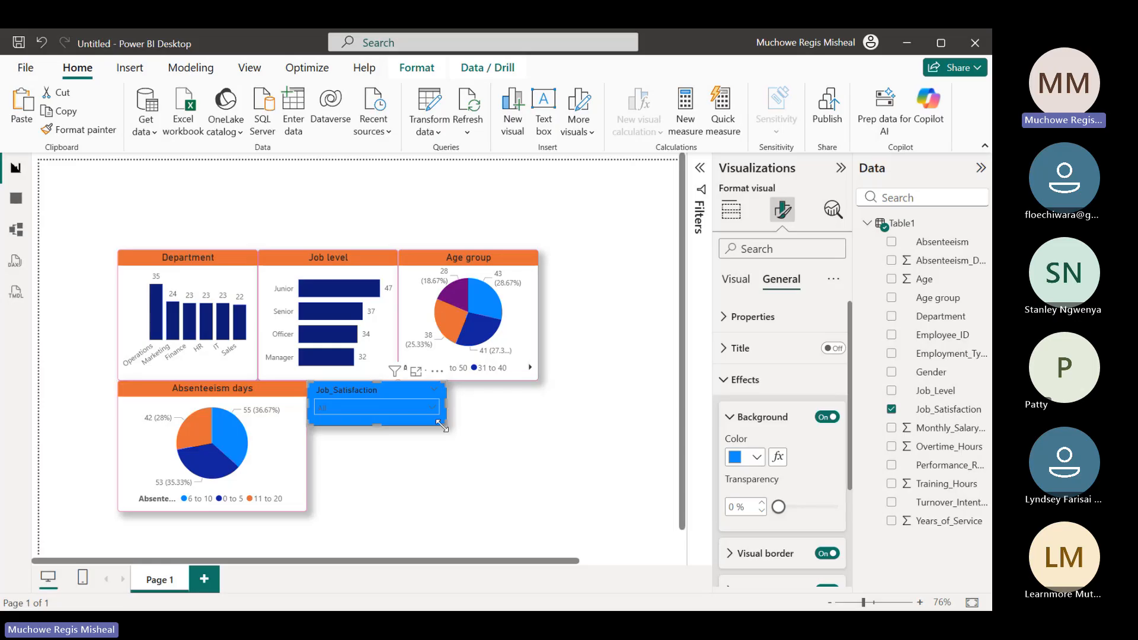
Try gray and light red backgrounds on the Job_Satisfaction slicer, then return it to white and collapse the background settings
{"action": "left_click", "coordinate": [756, 457]}
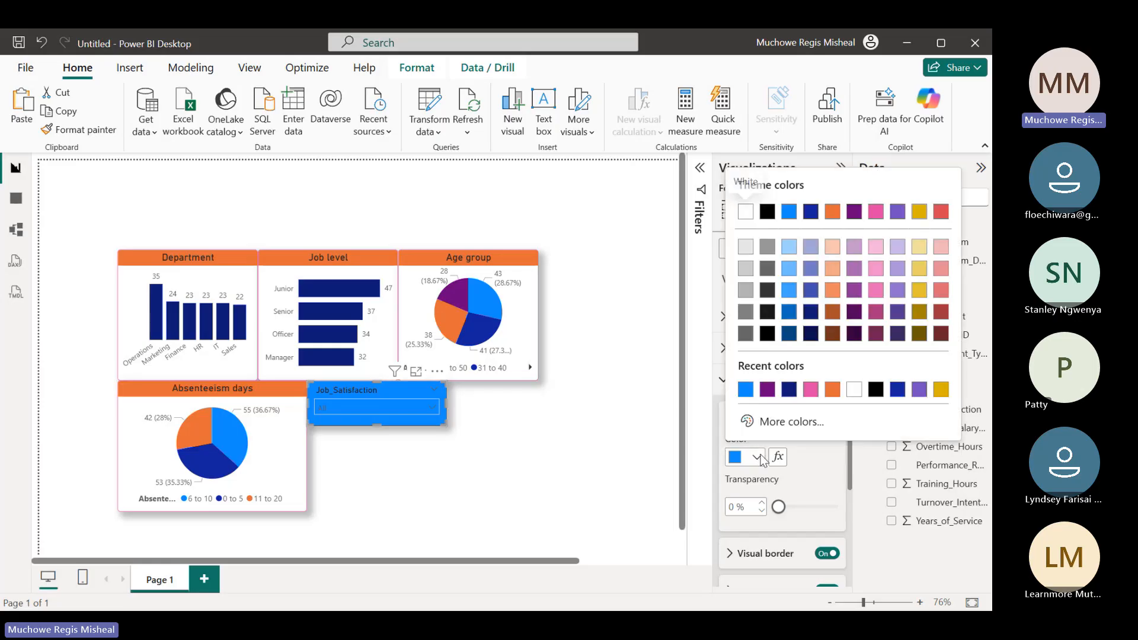
{"action": "left_click", "coordinate": [765, 247]}
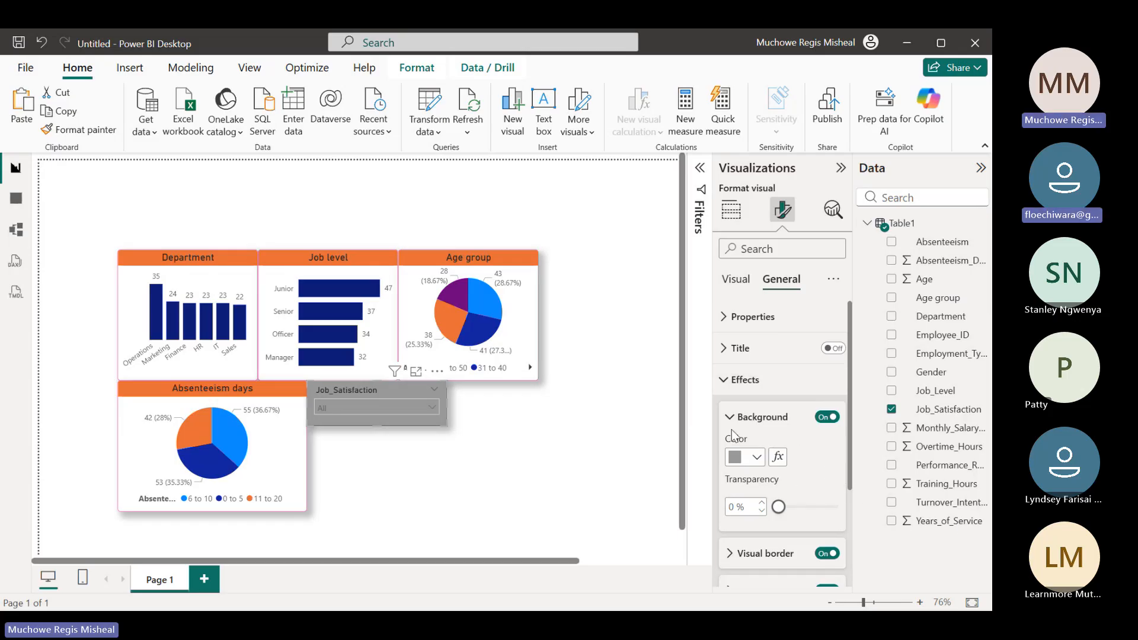
{"action": "left_click", "coordinate": [758, 457]}
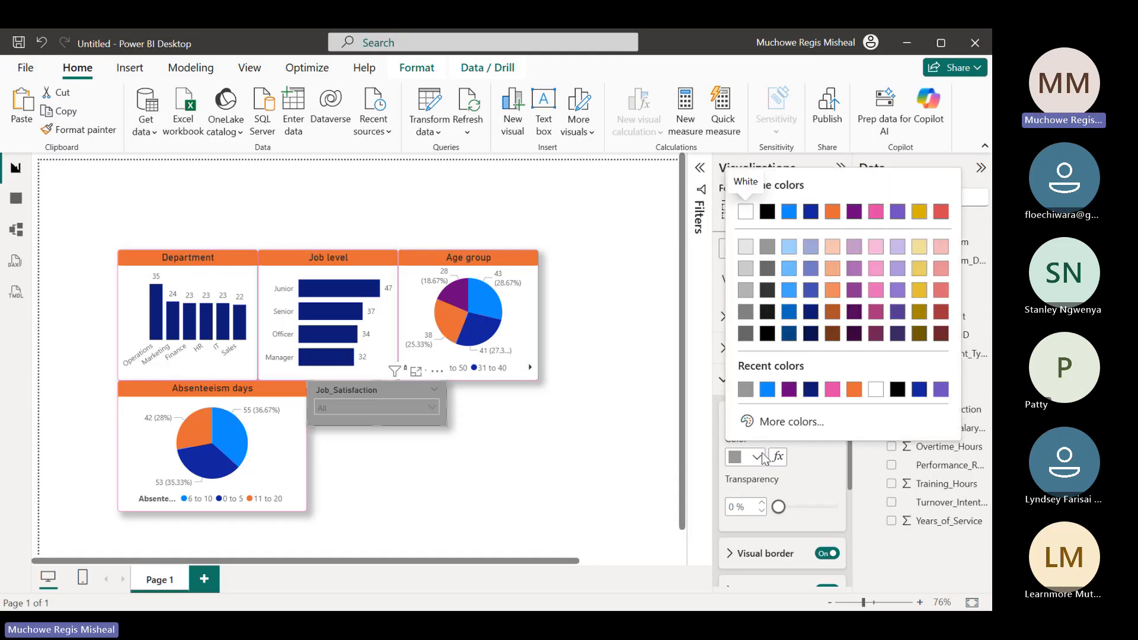
{"action": "left_click", "coordinate": [945, 253]}
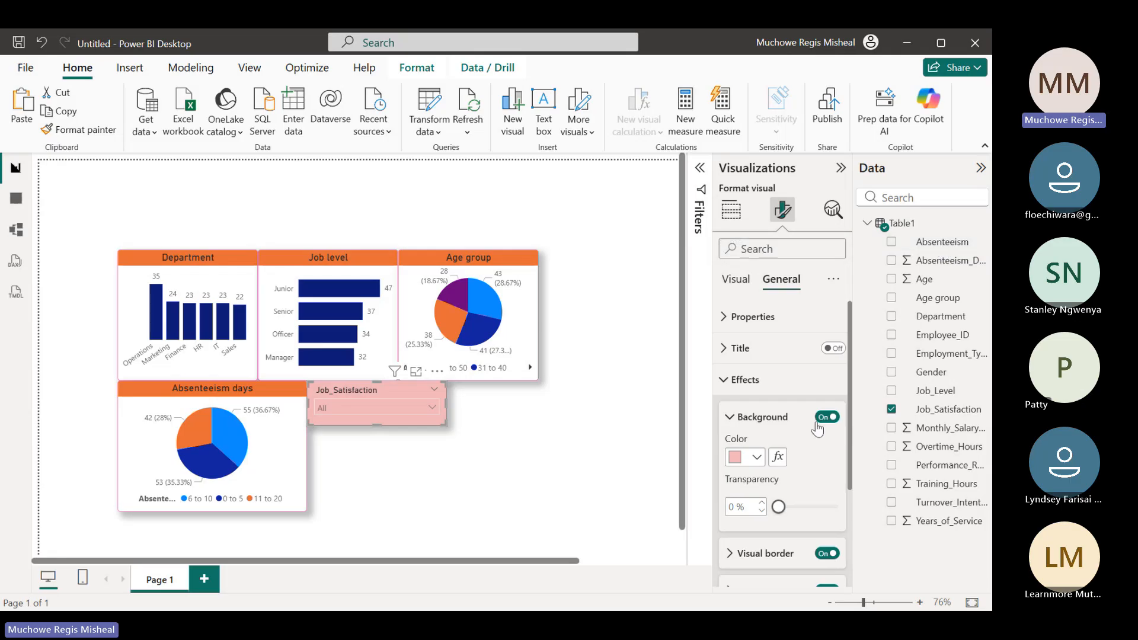
{"action": "left_click", "coordinate": [757, 456]}
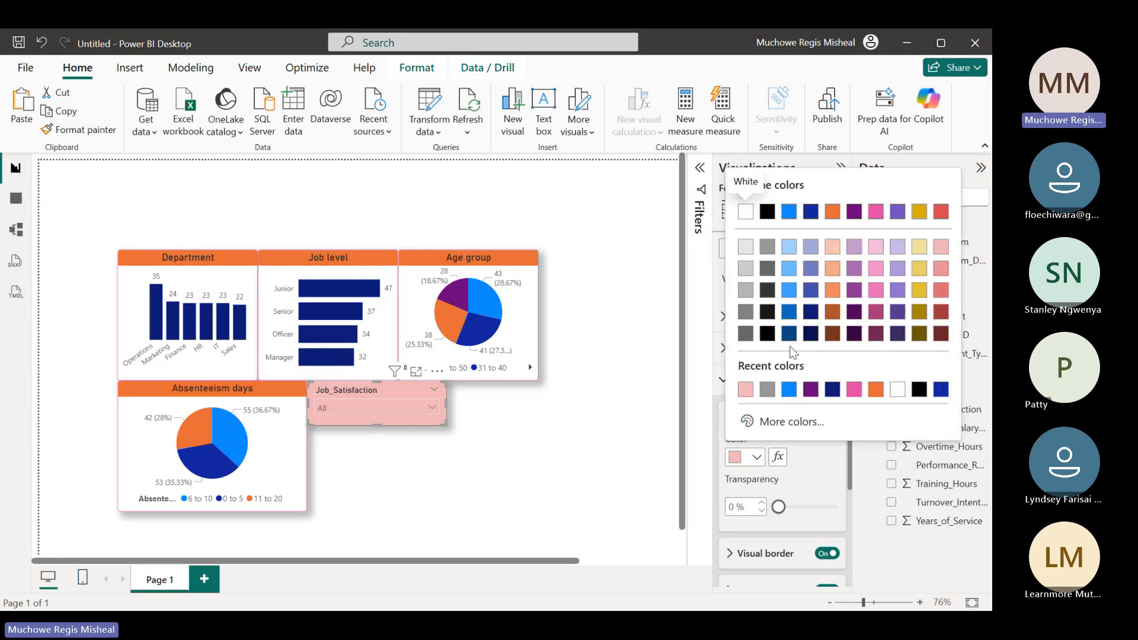
{"action": "left_click", "coordinate": [897, 389]}
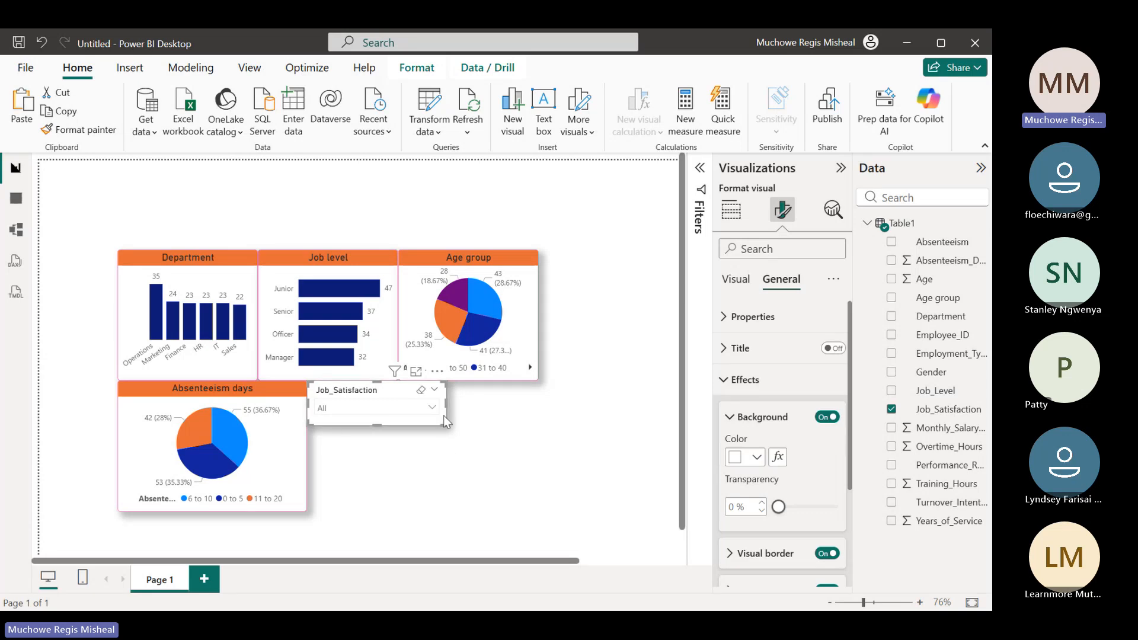
{"action": "left_click", "coordinate": [729, 418]}
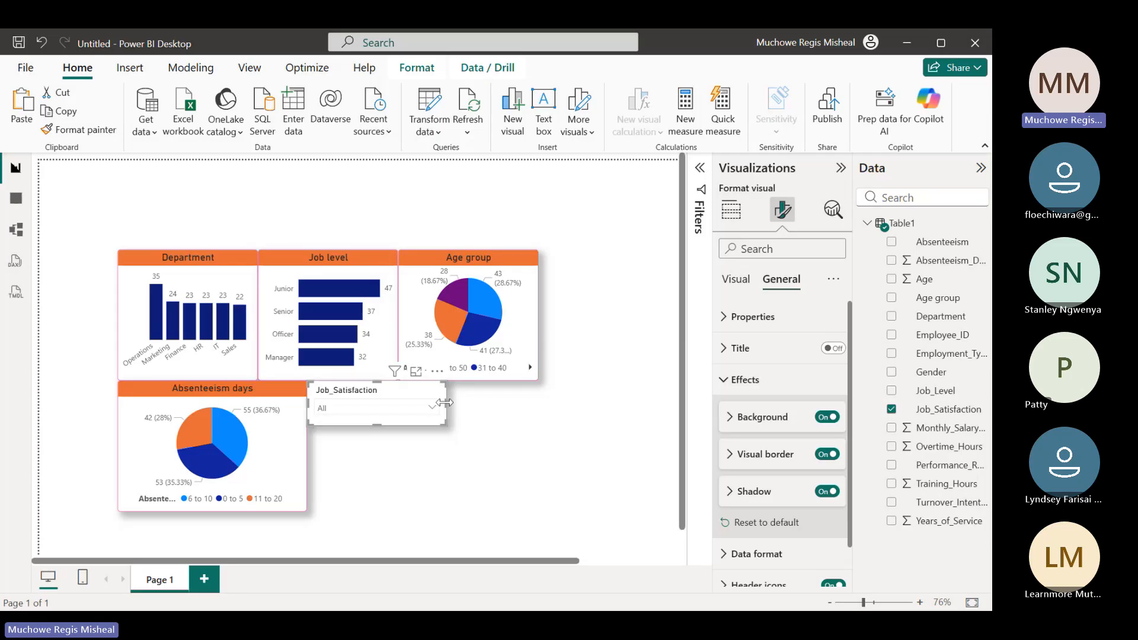
Try narrowing the Job_Satisfaction slicer to the width of the gap under the Job level chart, then undo the resize
{"action": "left_click_drag", "start_coordinate": [445, 402], "coordinate": [400, 409]}
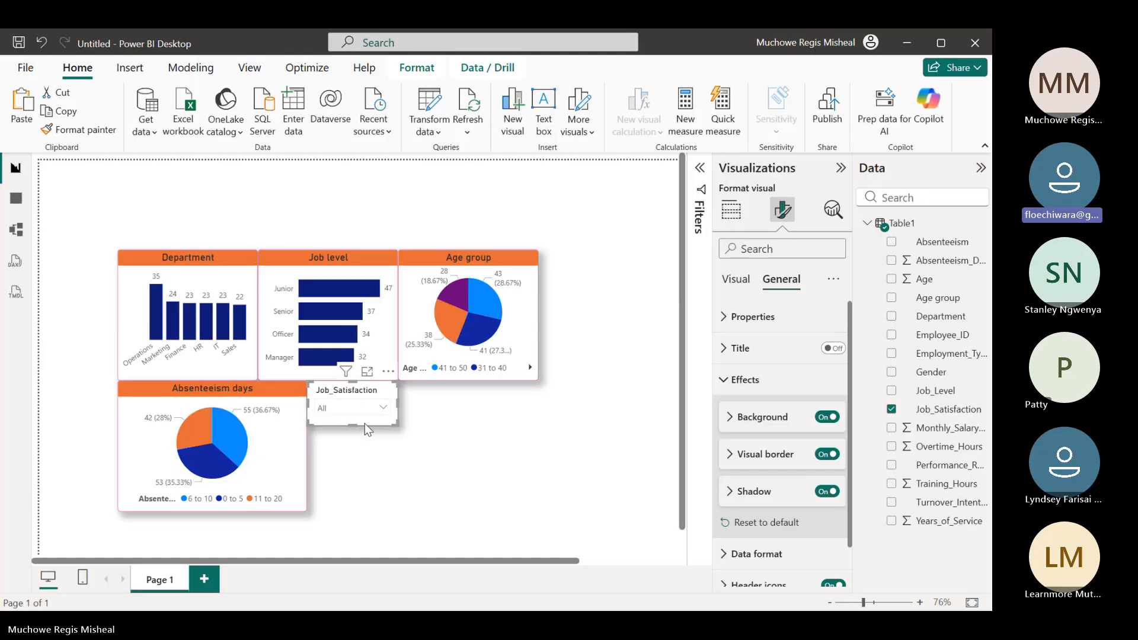
{"action": "scroll", "coordinate": [364, 423], "scroll_direction": "up", "scroll_amount": 3}
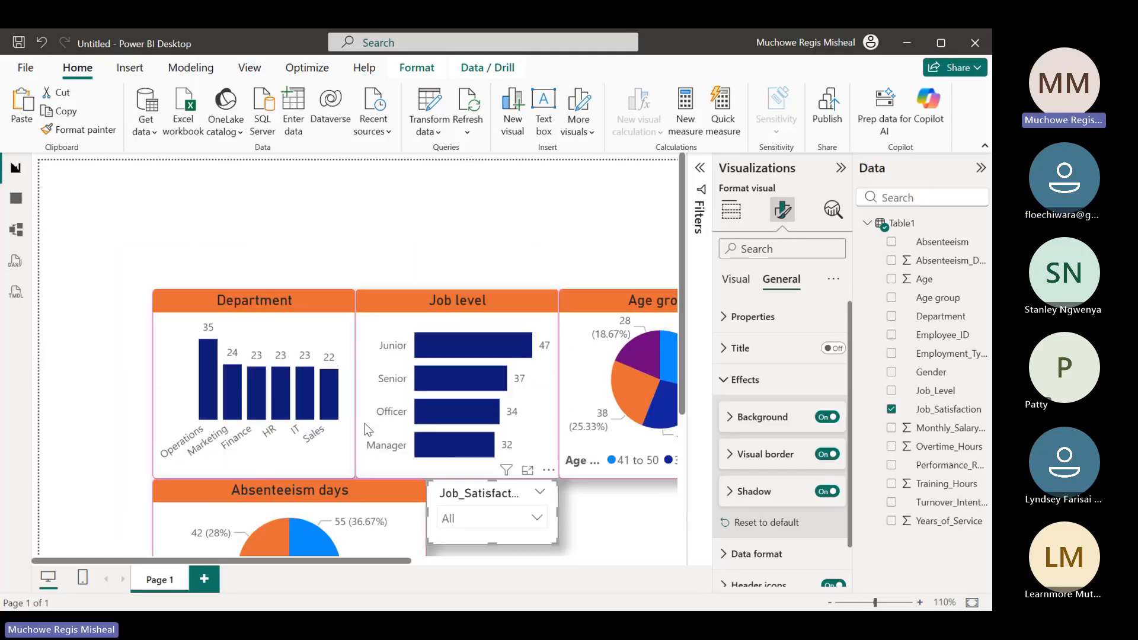
{"action": "scroll", "coordinate": [365, 423], "scroll_direction": "up", "scroll_amount": 2}
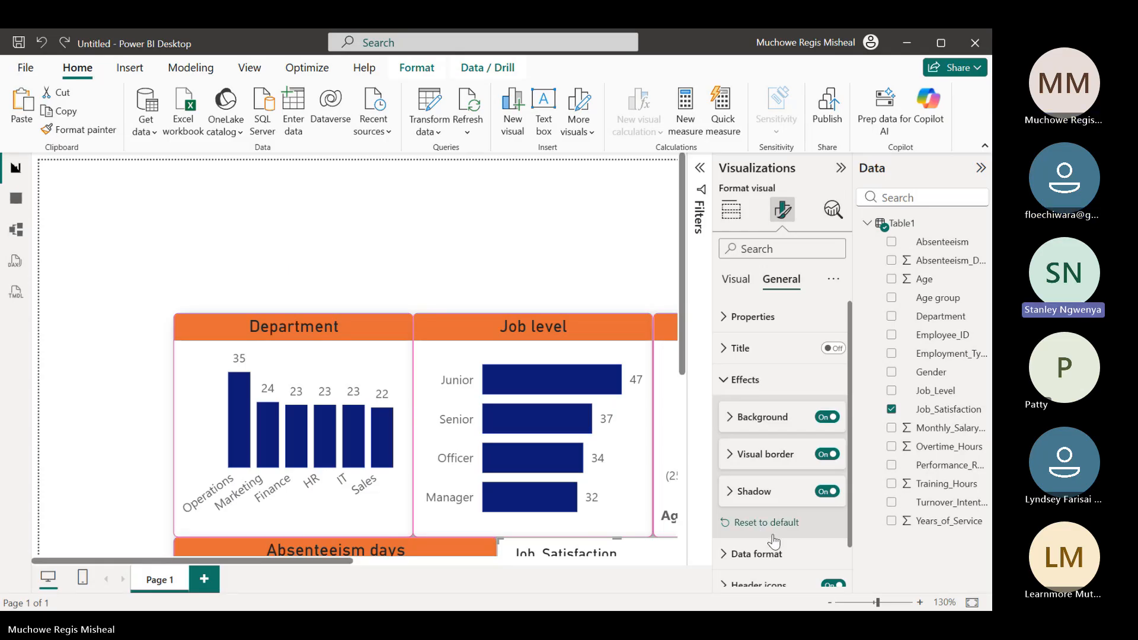
{"action": "left_click_drag", "start_coordinate": [877, 602], "coordinate": [866, 605]}
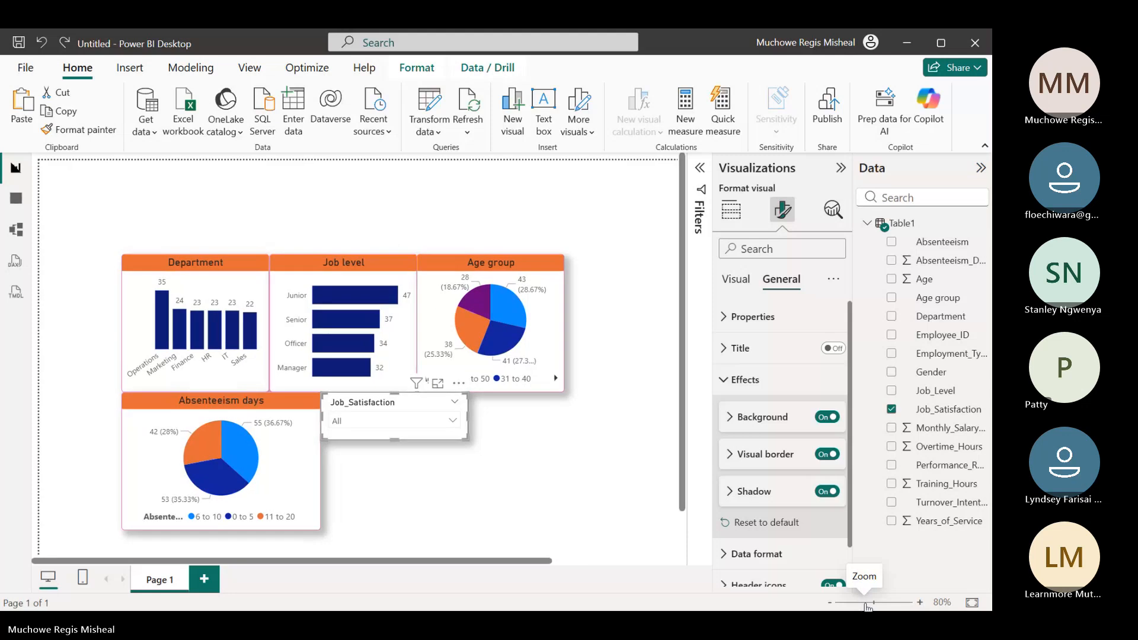
{"action": "left_click_drag", "start_coordinate": [867, 606], "coordinate": [870, 608]}
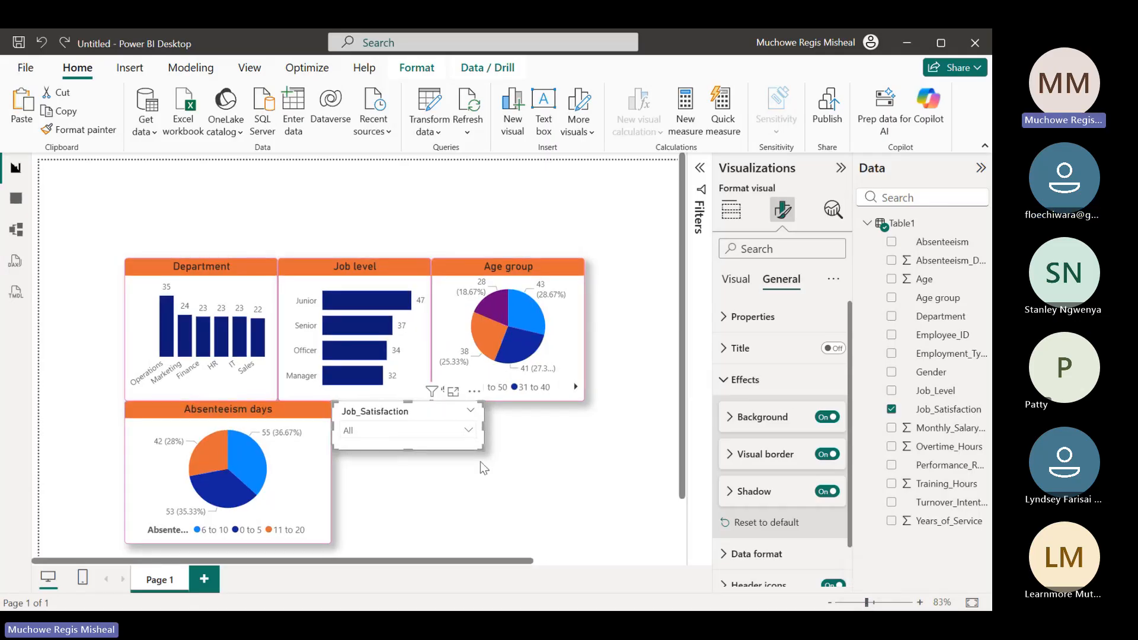
Narrow the Job_Satisfaction slicer and move it to the page's left edge, fitting it beside the Department chart
{"action": "left_click_drag", "start_coordinate": [483, 426], "coordinate": [445, 425]}
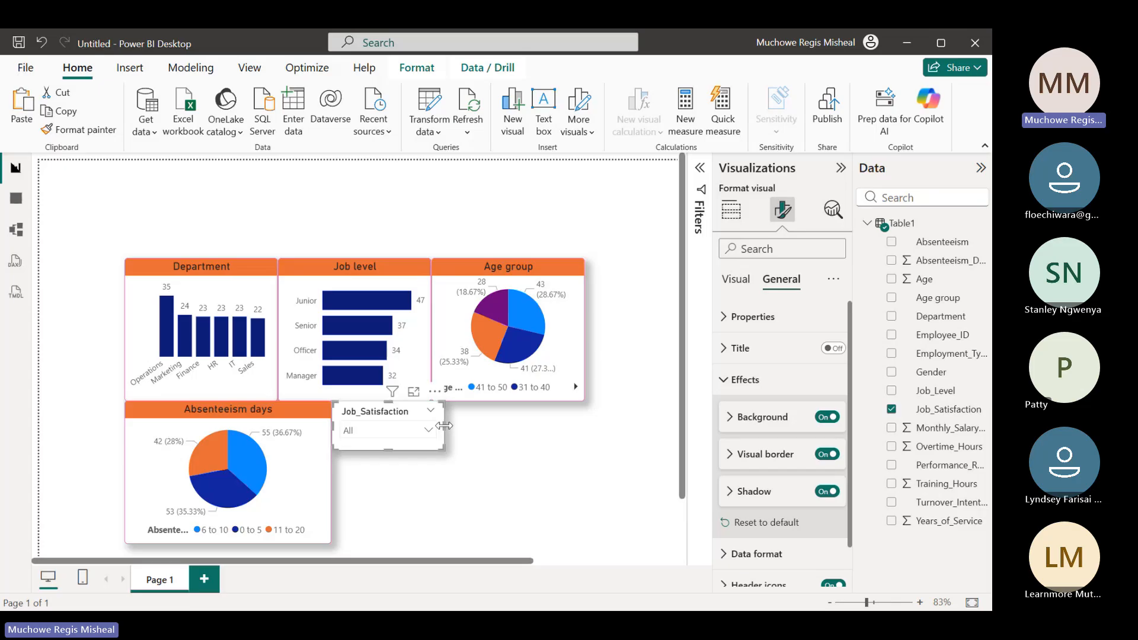
{"action": "left_click_drag", "start_coordinate": [379, 444], "coordinate": [88, 306]}
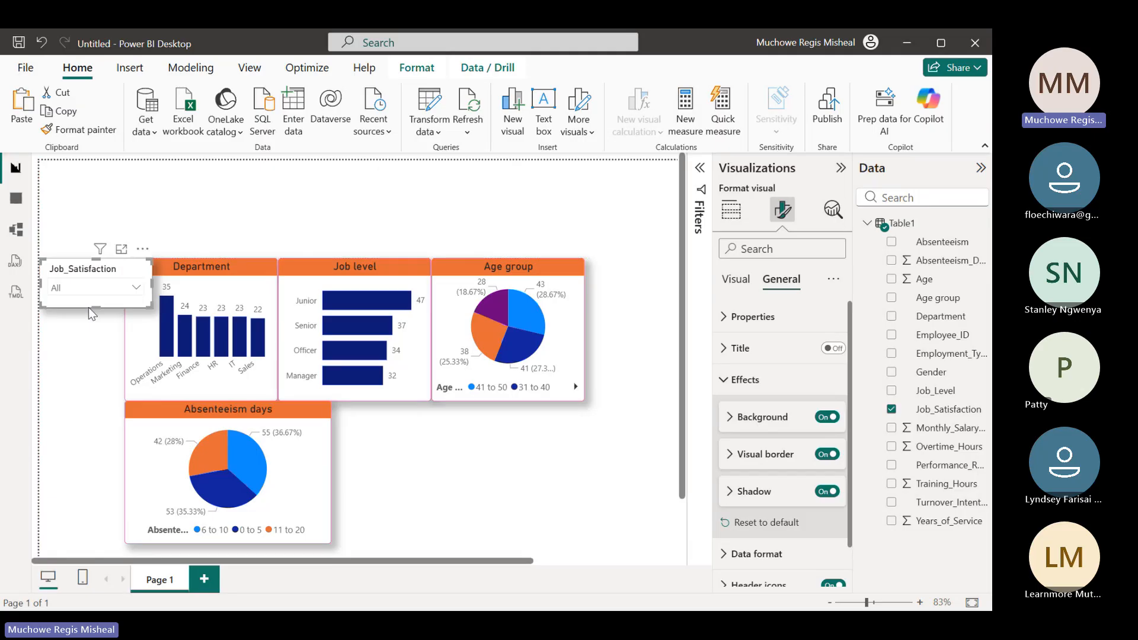
{"action": "left_click_drag", "start_coordinate": [151, 285], "coordinate": [126, 291]}
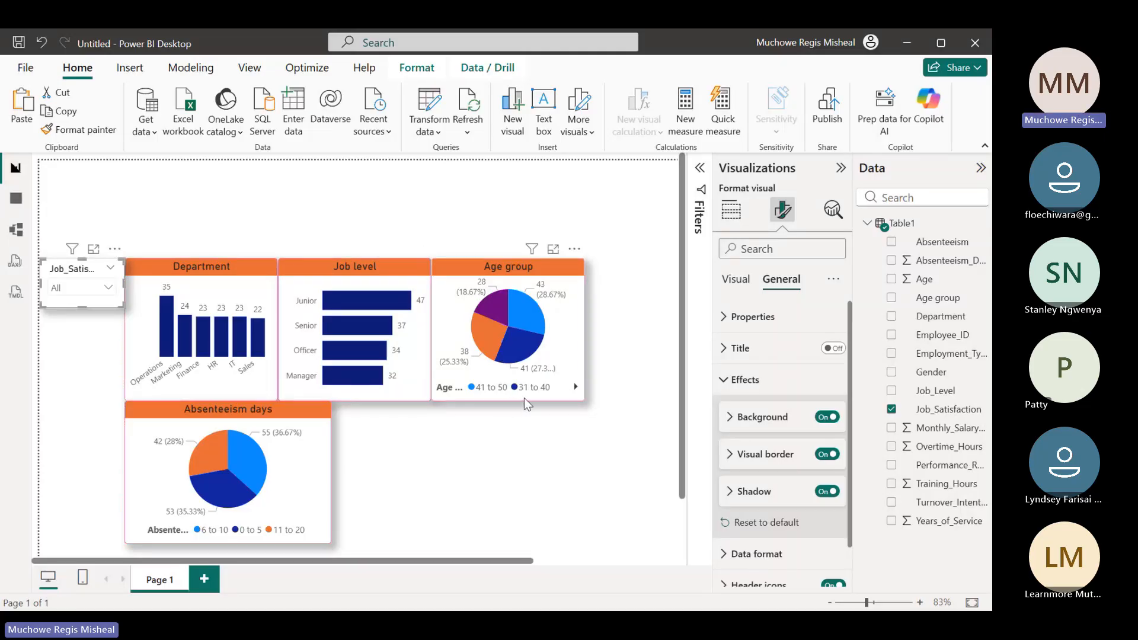
Shift the Age group, Job level and Department charts rightward along their row, leaving small gaps between them
{"action": "left_click_drag", "start_coordinate": [523, 403], "coordinate": [599, 403]}
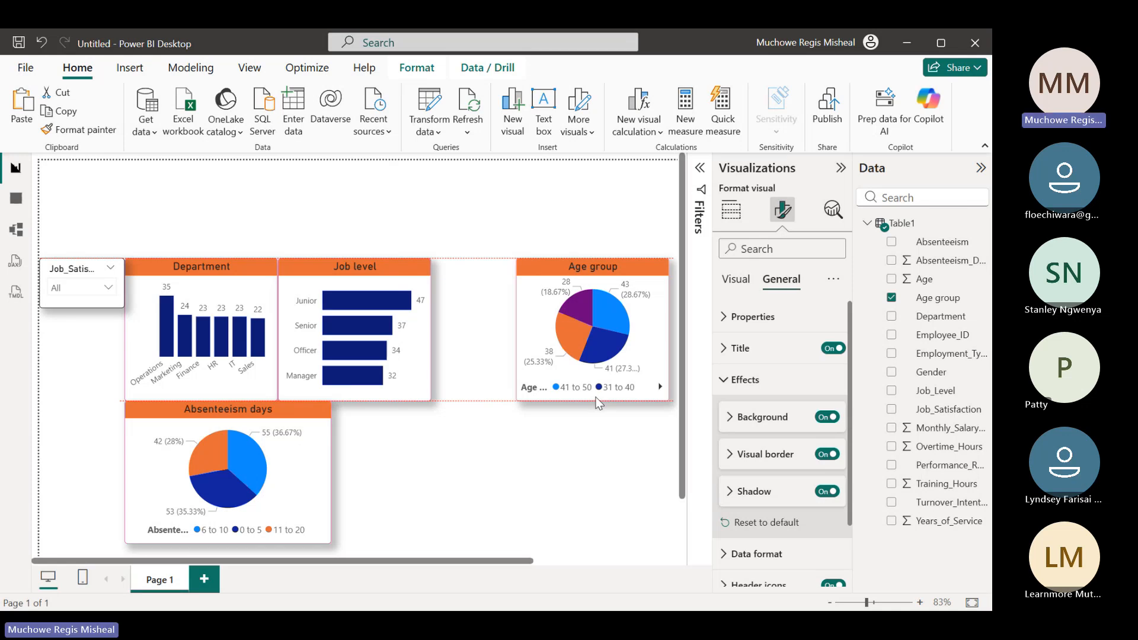
{"action": "left_click_drag", "start_coordinate": [596, 403], "coordinate": [581, 402]}
{"action": "left_click_drag", "start_coordinate": [406, 400], "coordinate": [465, 405]}
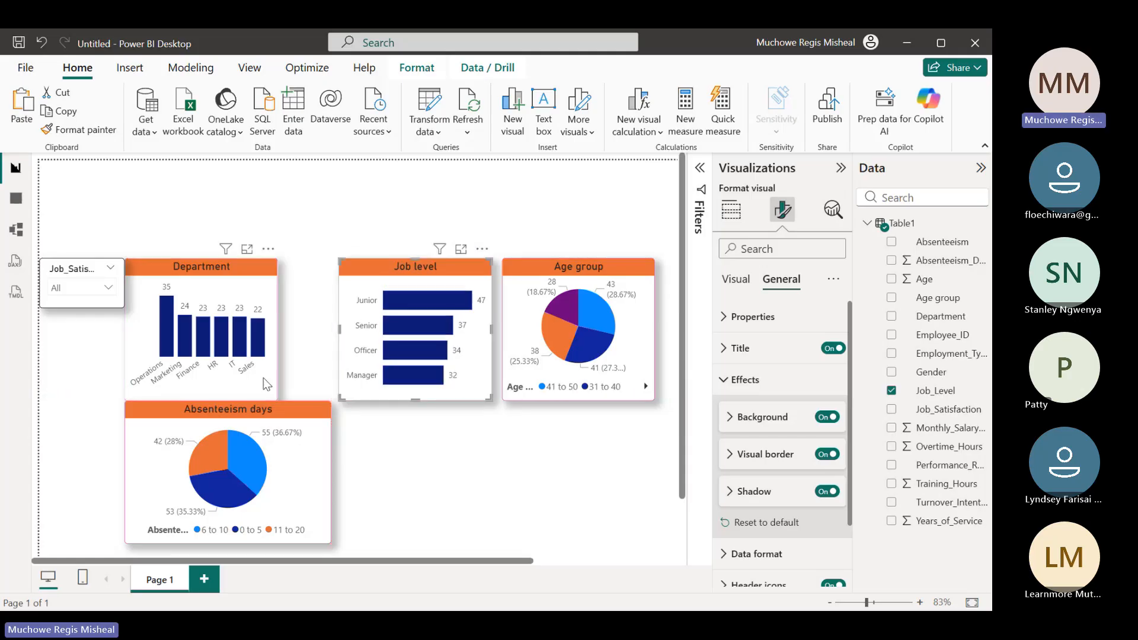
{"action": "left_click_drag", "start_coordinate": [276, 375], "coordinate": [316, 377]}
Widen the Job_Satisfaction slicer almost up to the Department chart and align the Absenteeism days chart's left edge beneath Department
{"action": "left_click", "coordinate": [122, 274]}
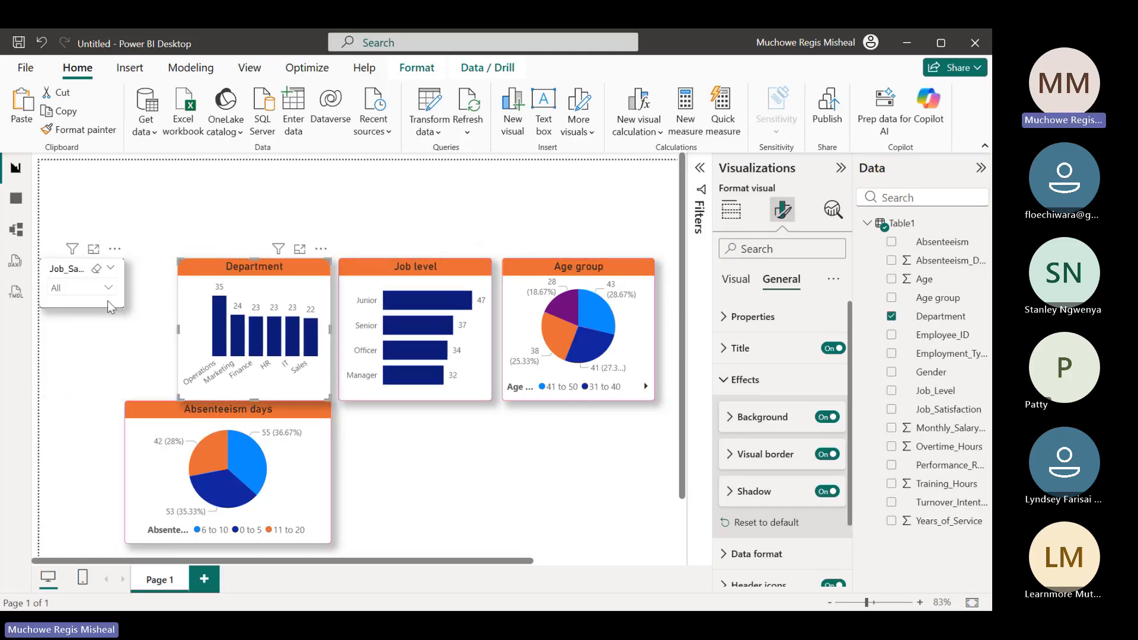
{"action": "left_click_drag", "start_coordinate": [123, 283], "coordinate": [170, 291]}
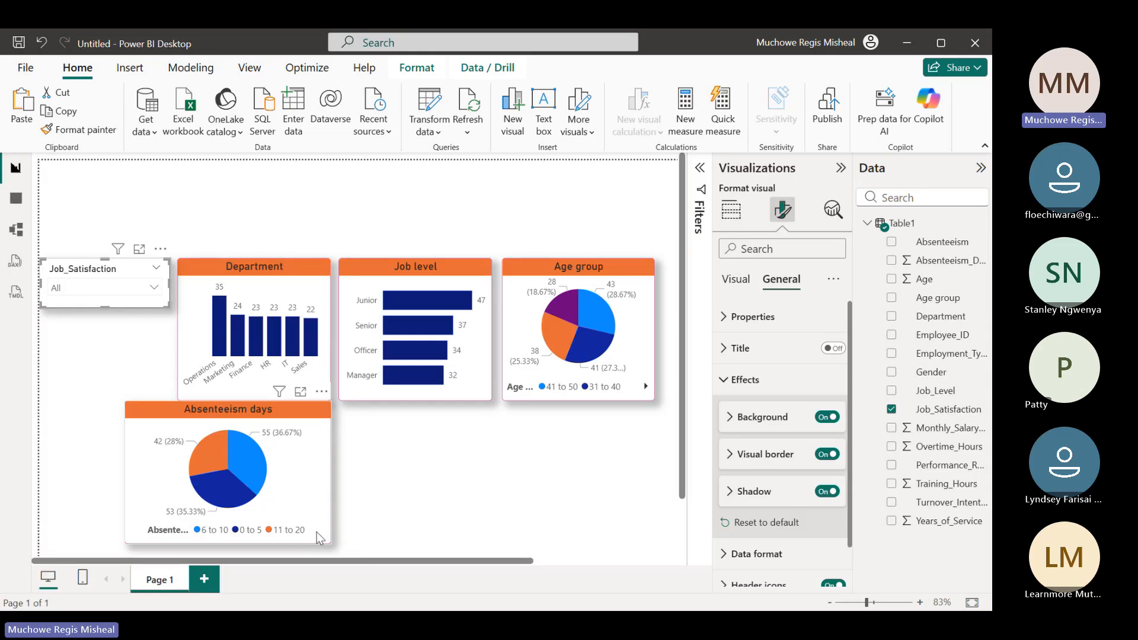
{"action": "left_click_drag", "start_coordinate": [316, 531], "coordinate": [358, 532]}
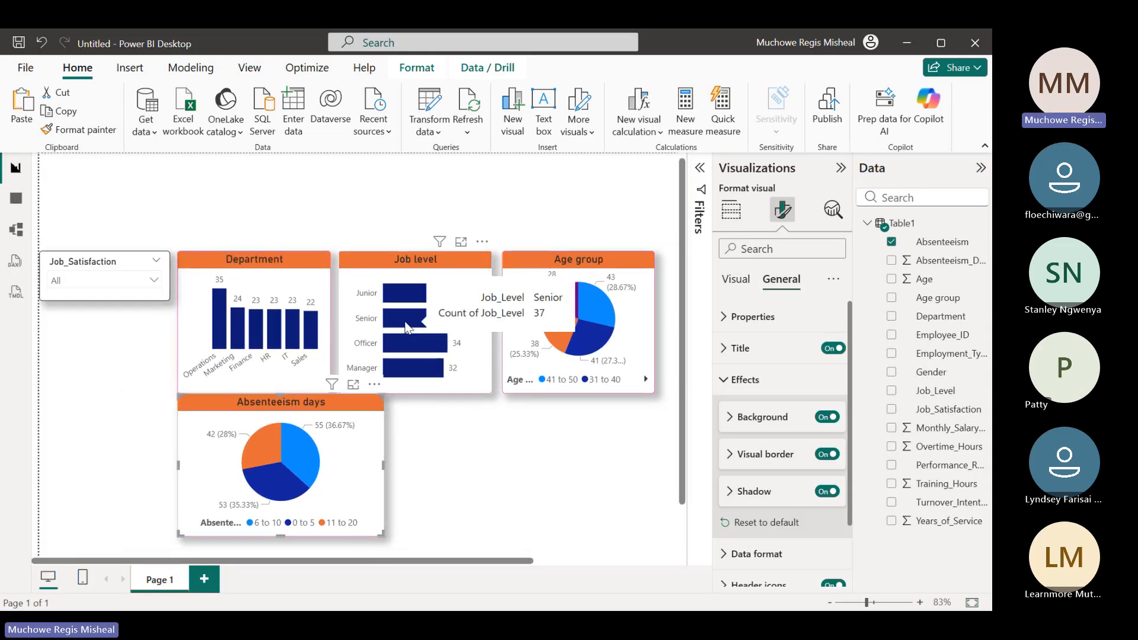
Copy the Job_Satisfaction slicer visual, paste a duplicate and place it directly below the original, aligned at the left
{"action": "right_click", "coordinate": [100, 296]}
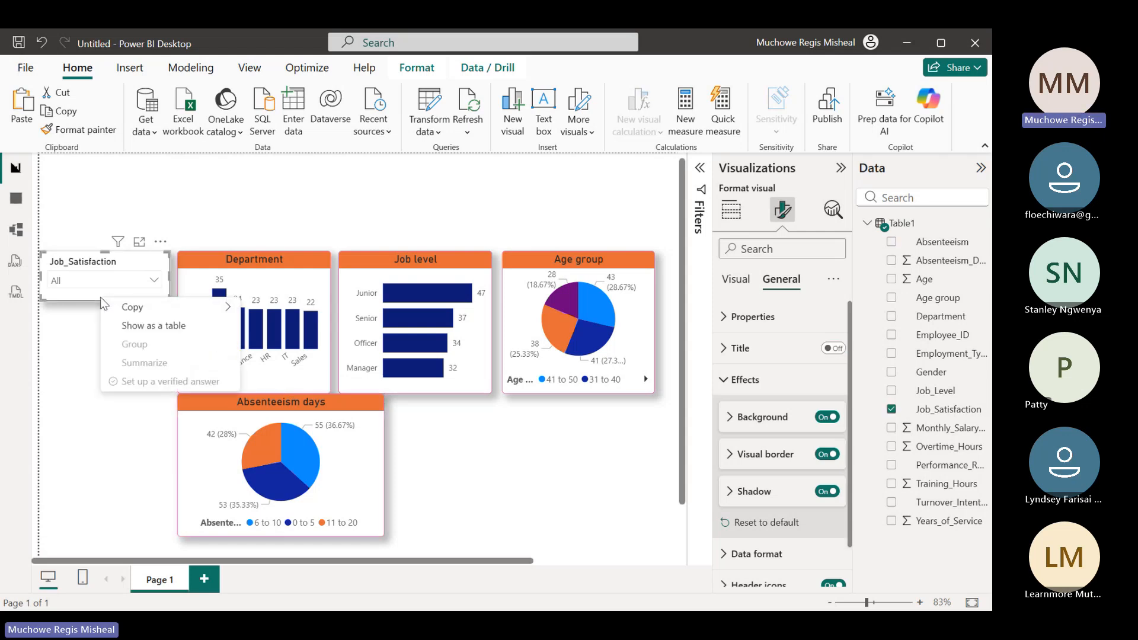
{"action": "mouse_move", "coordinate": [190, 309]}
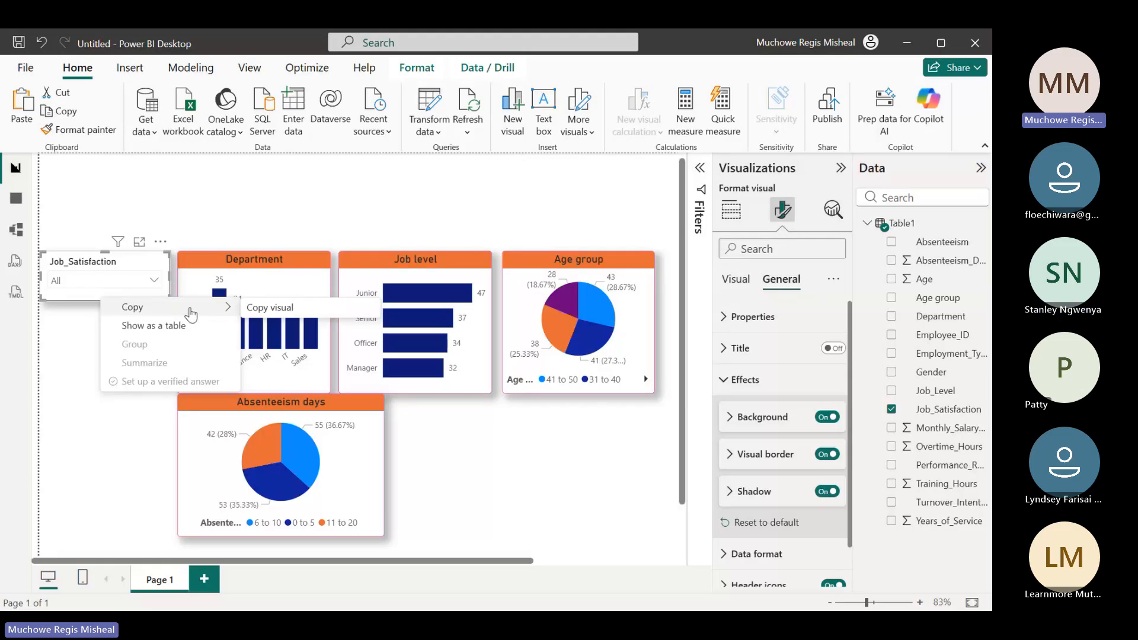
{"action": "left_click", "coordinate": [273, 310]}
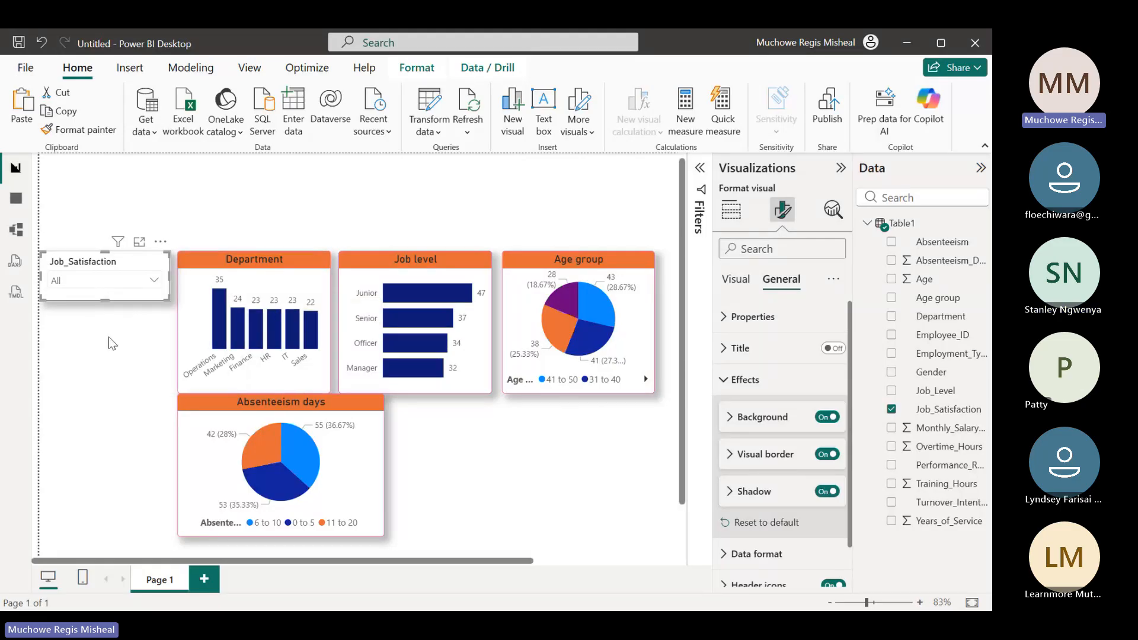
{"action": "key", "text": "ctrl+v"}
{"action": "left_click_drag", "start_coordinate": [97, 303], "coordinate": [96, 323]}
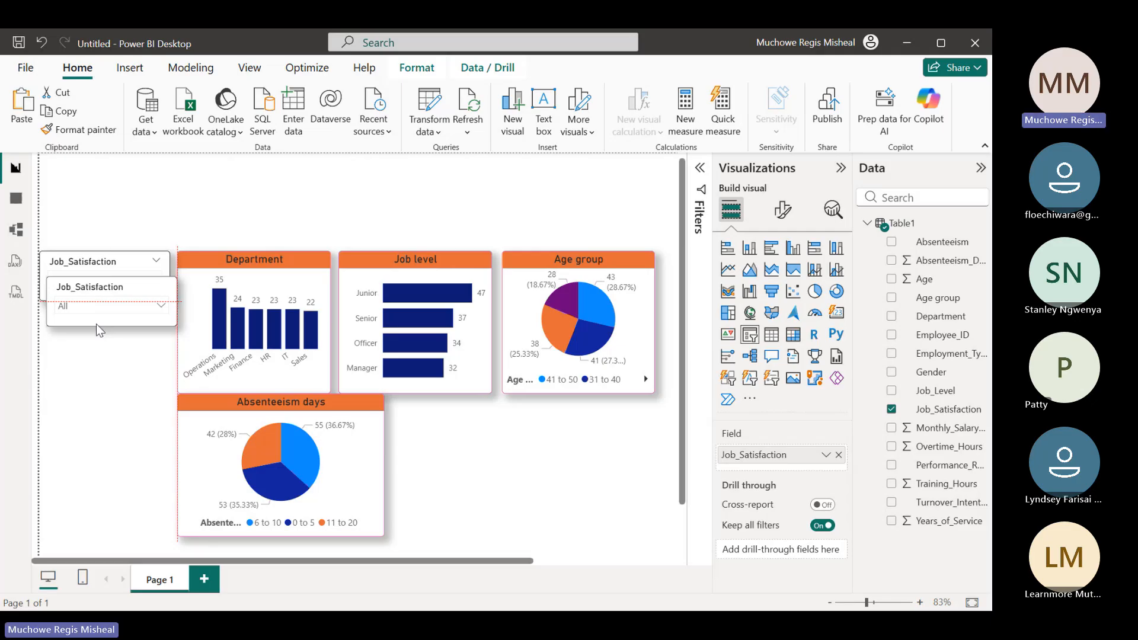
{"action": "left_click_drag", "start_coordinate": [96, 323], "coordinate": [96, 360]}
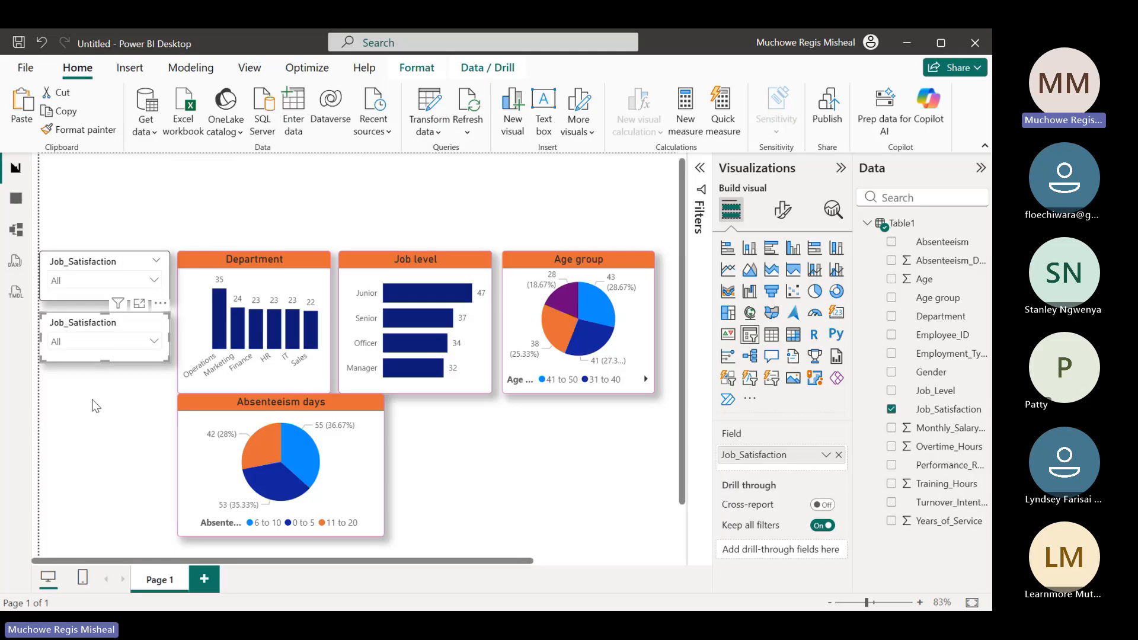
Paste another copy of the Job_Satisfaction slicer beneath the second one, then select the middle slicer
{"action": "key", "text": "ctrl+v"}
{"action": "left_click_drag", "start_coordinate": [76, 426], "coordinate": [73, 416]}
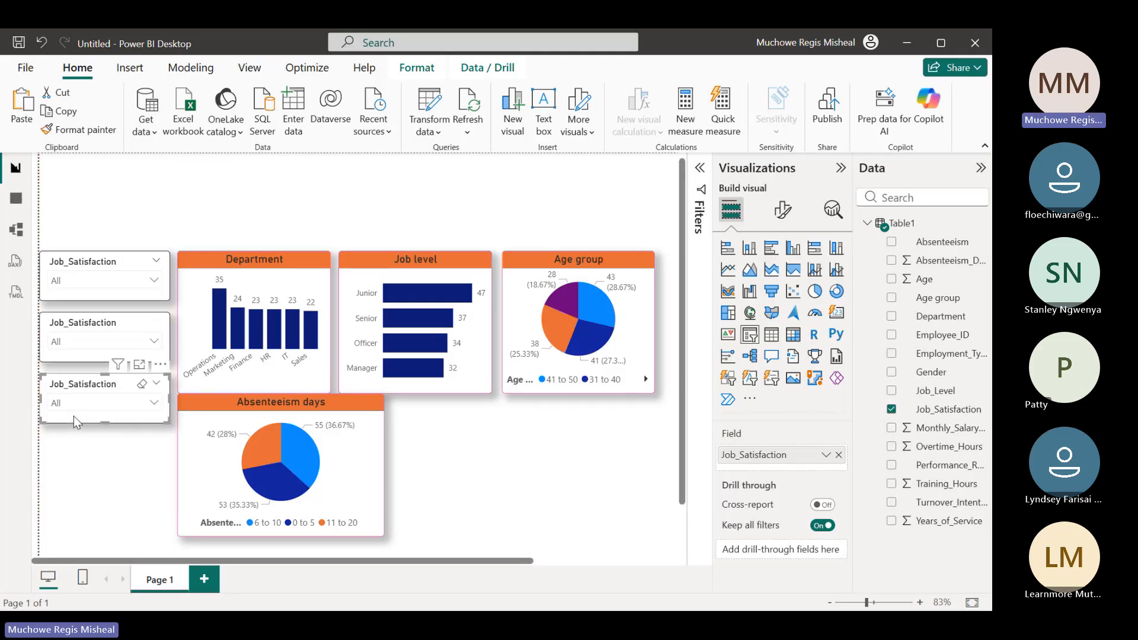
{"action": "left_click", "coordinate": [95, 333]}
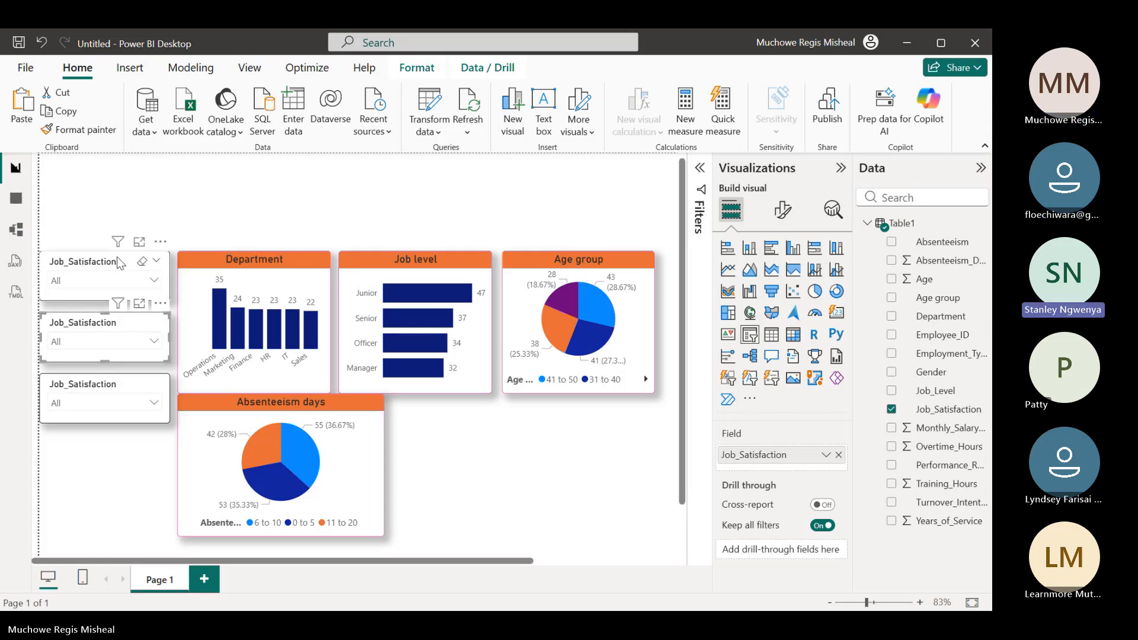
{"action": "left_click", "coordinate": [241, 196]}
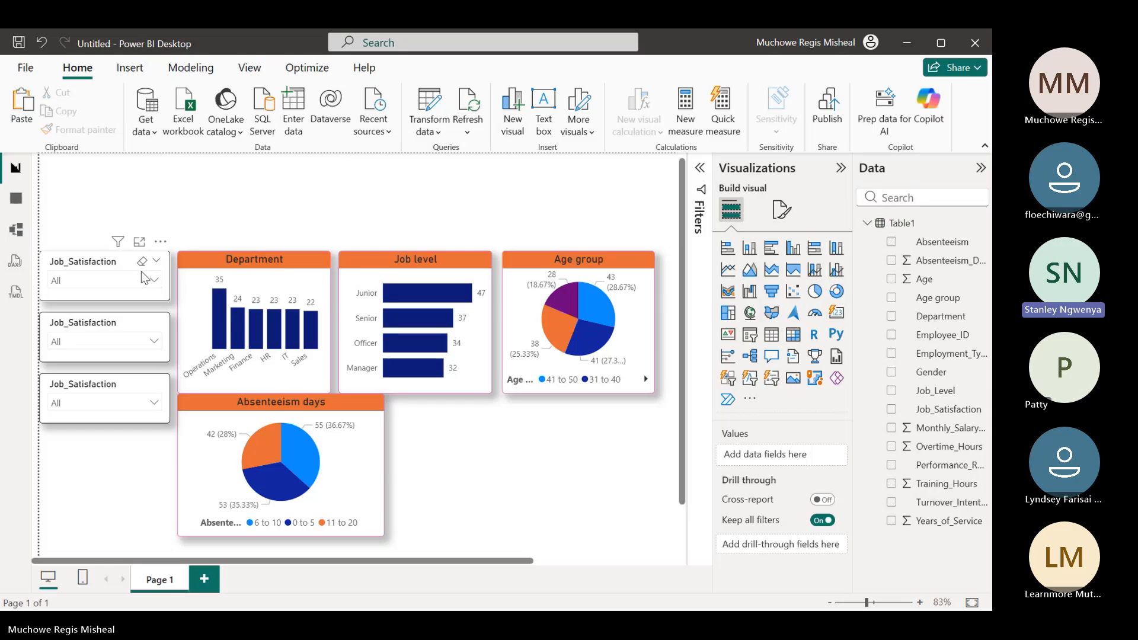
{"action": "right_click", "coordinate": [94, 261]}
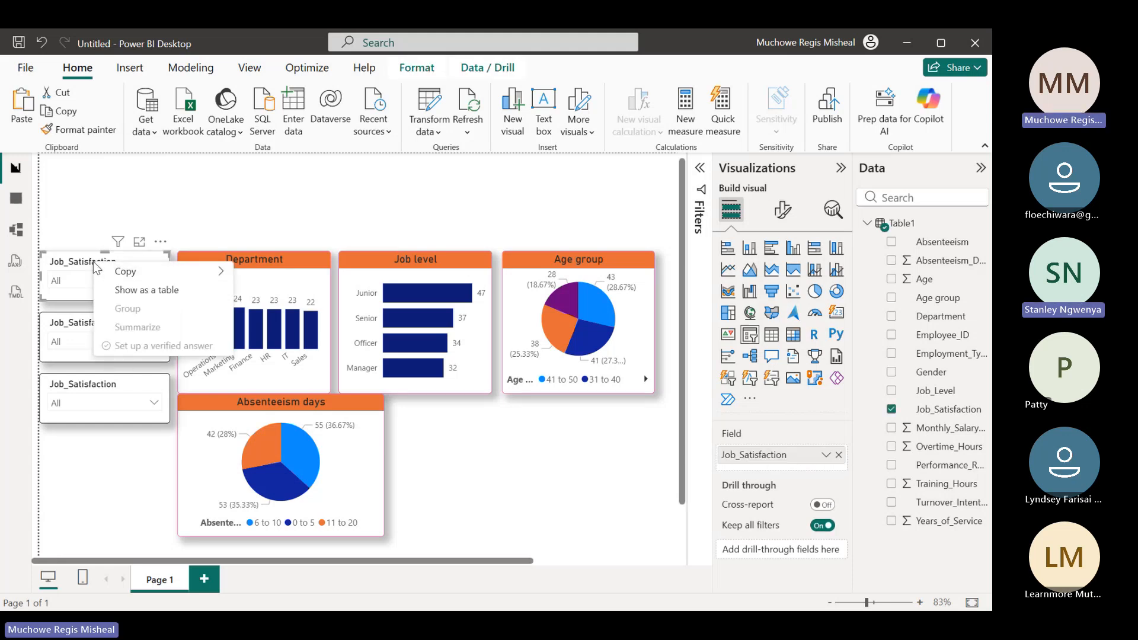
{"action": "mouse_move", "coordinate": [199, 282]}
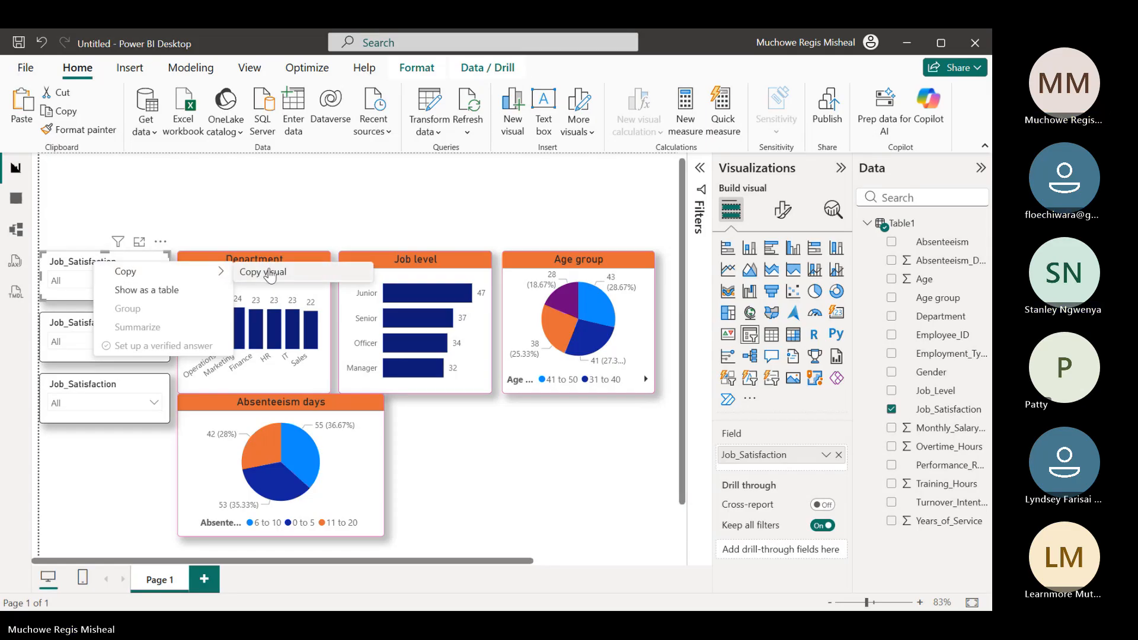
{"action": "left_click", "coordinate": [89, 208]}
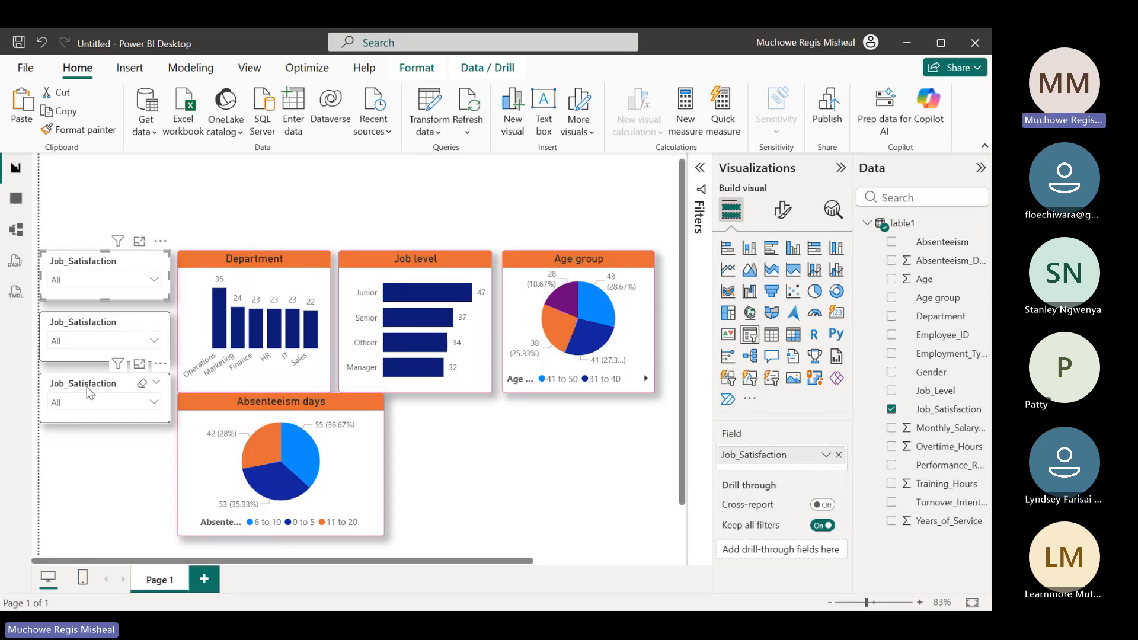
Replace the Job_Satisfaction field in the middle slicer with Performance_Rating
{"action": "left_click", "coordinate": [63, 351]}
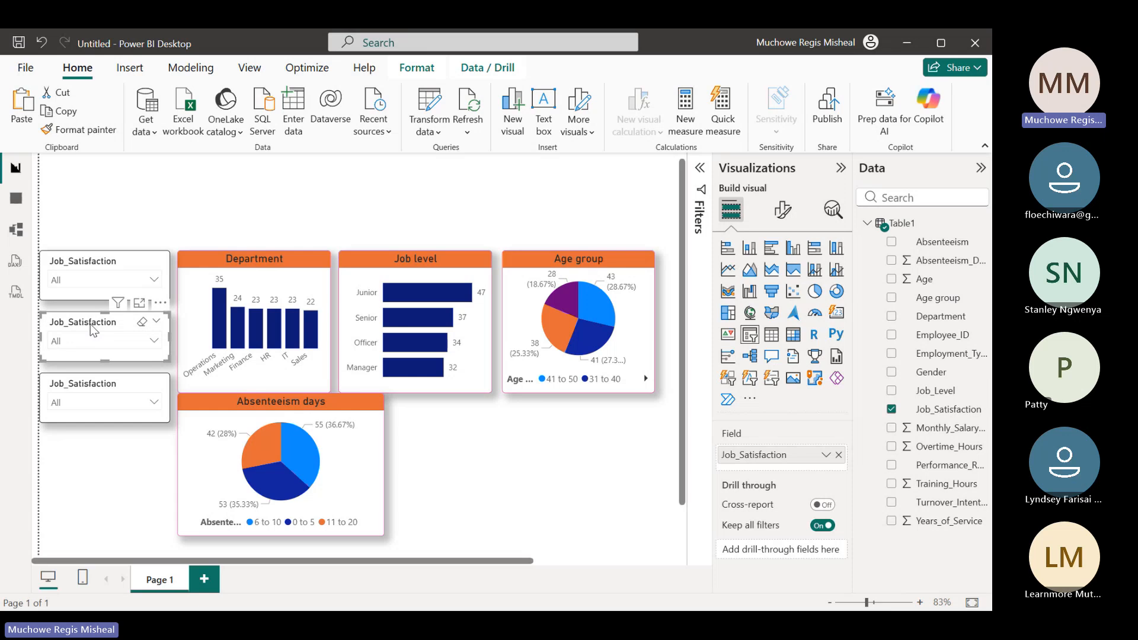
{"action": "left_click", "coordinate": [838, 454]}
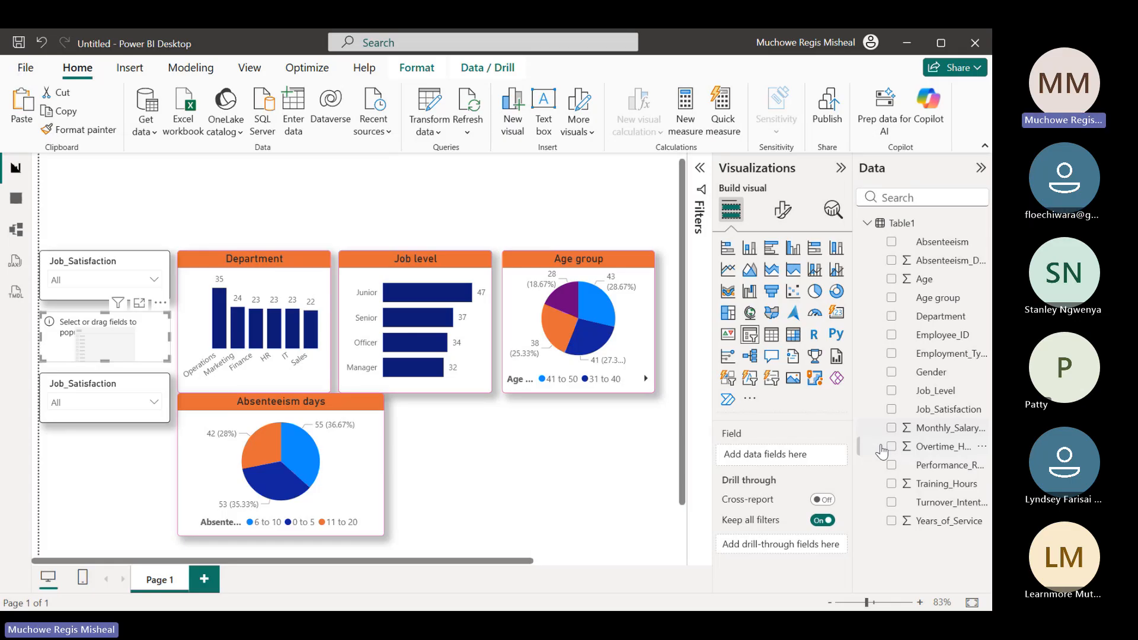
{"action": "left_click", "coordinate": [891, 466]}
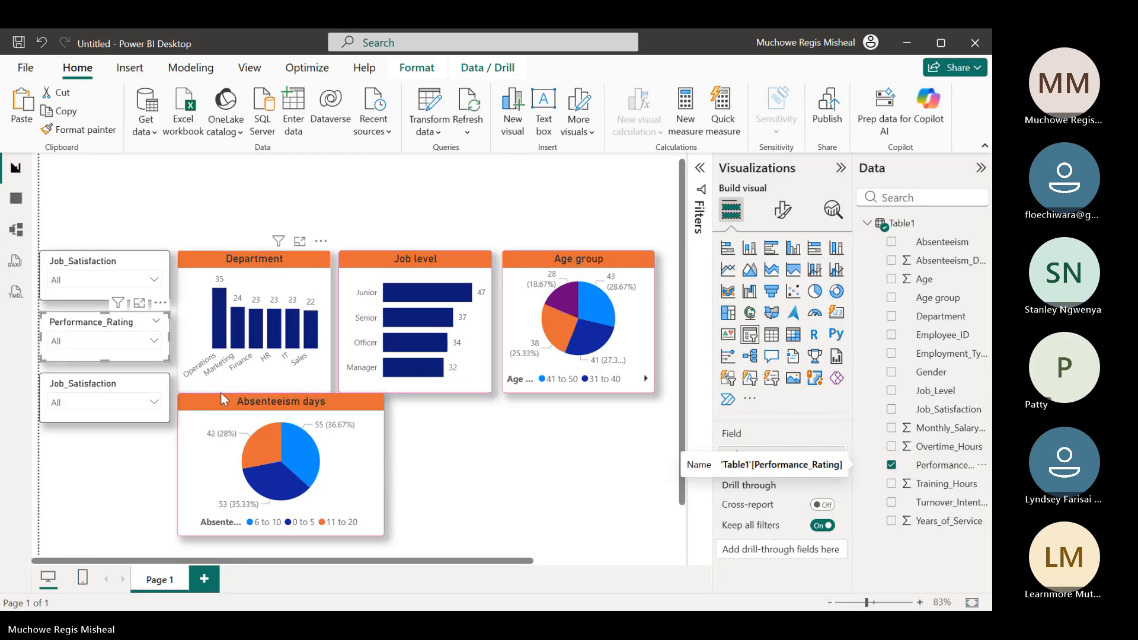
Test the Performance_Rating slicer by filtering the report by Average, High and Low in turn, and clear its selection
{"action": "left_click", "coordinate": [153, 339]}
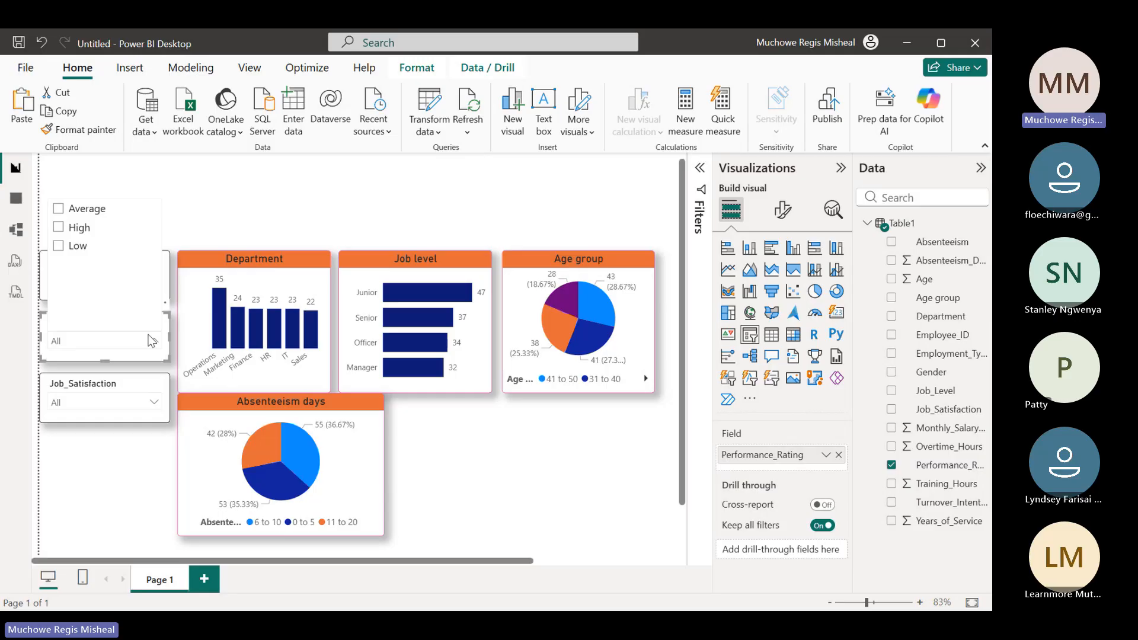
{"action": "left_click", "coordinate": [60, 210]}
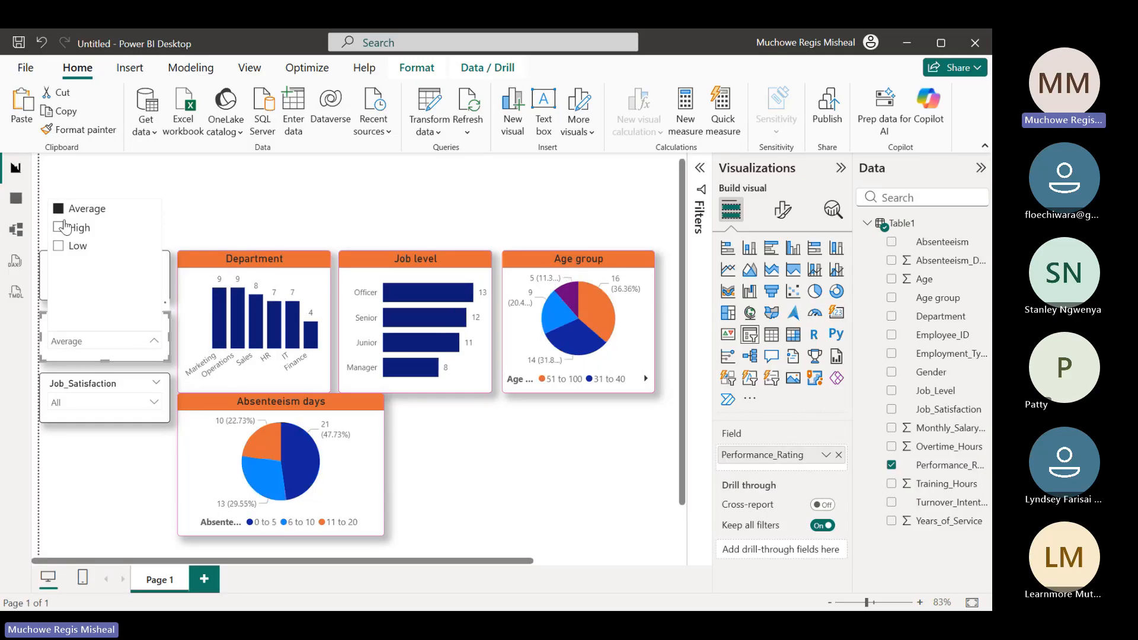
{"action": "left_click", "coordinate": [59, 228]}
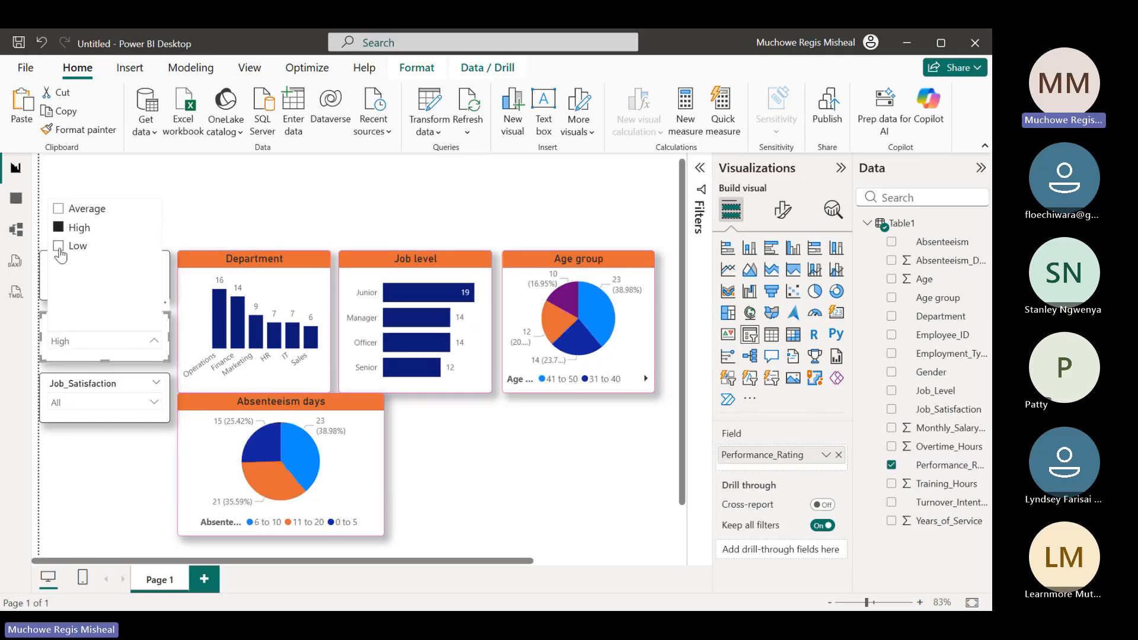
{"action": "left_click", "coordinate": [59, 246]}
{"action": "left_click", "coordinate": [101, 475]}
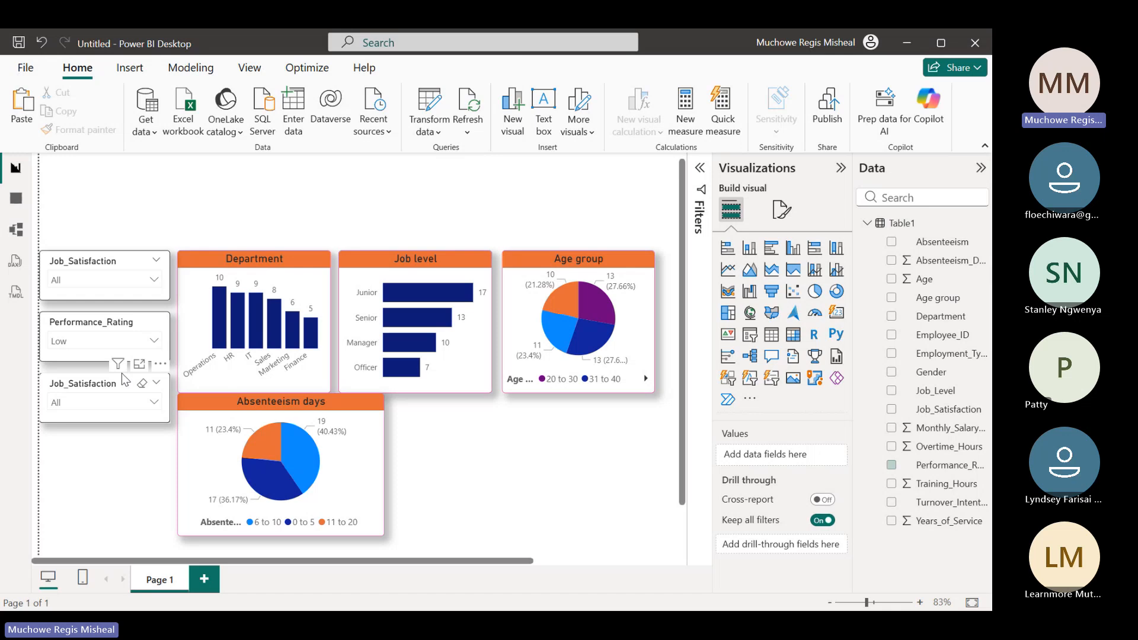
{"action": "left_click", "coordinate": [142, 324]}
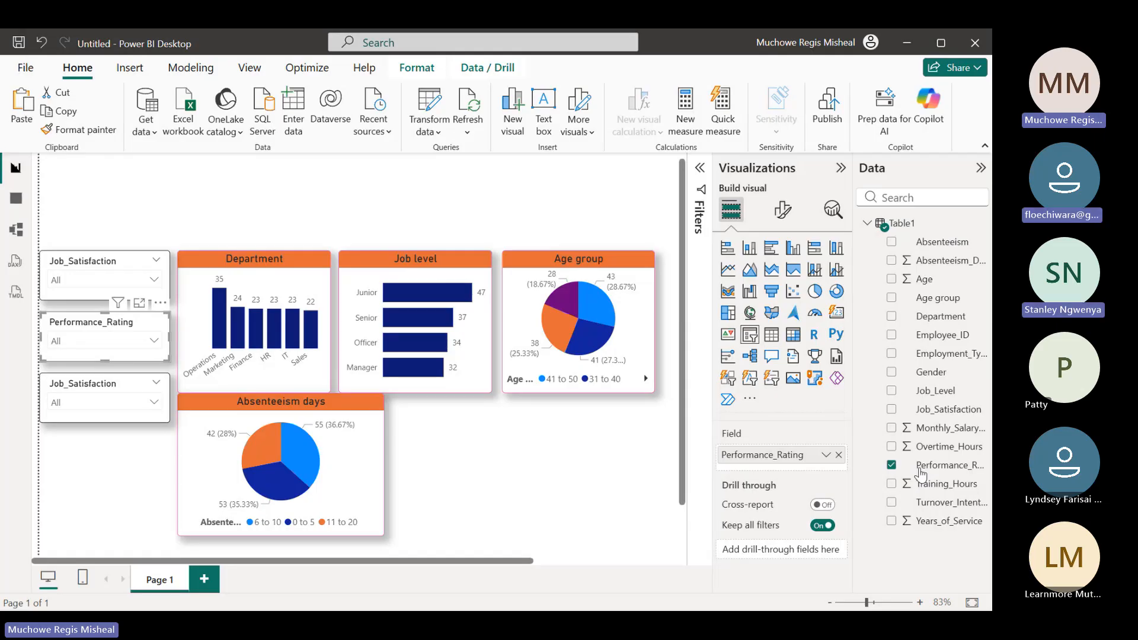
Replace the Job_Satisfaction field in the lowest slicer with Turnover_Intention
{"action": "left_click", "coordinate": [74, 385]}
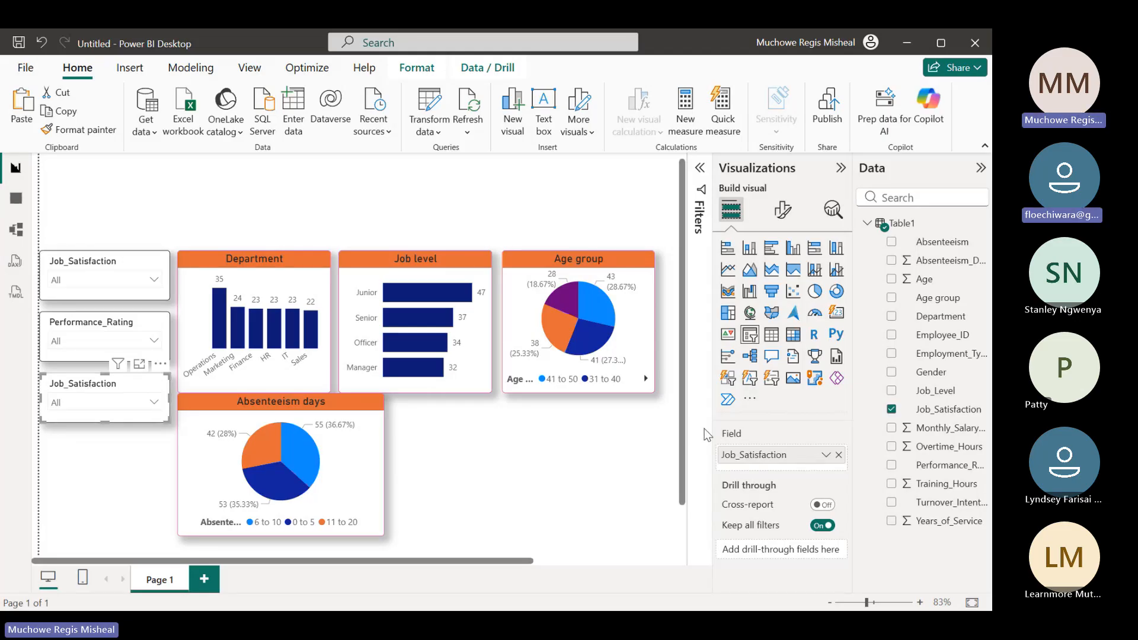
{"action": "left_click", "coordinate": [838, 455]}
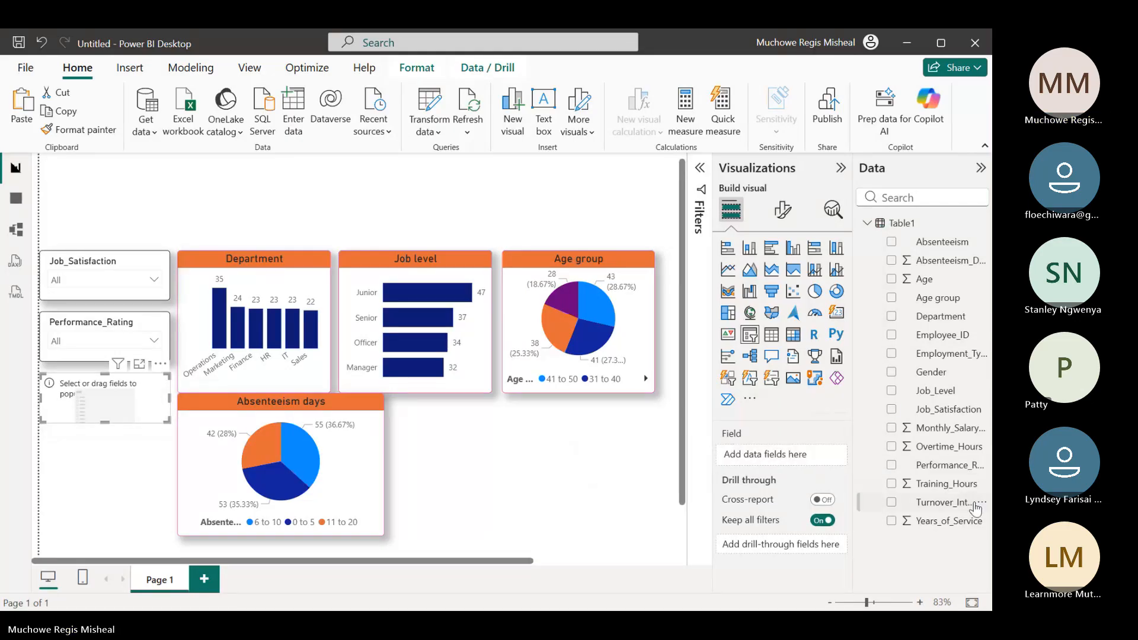
{"action": "left_click", "coordinate": [890, 504]}
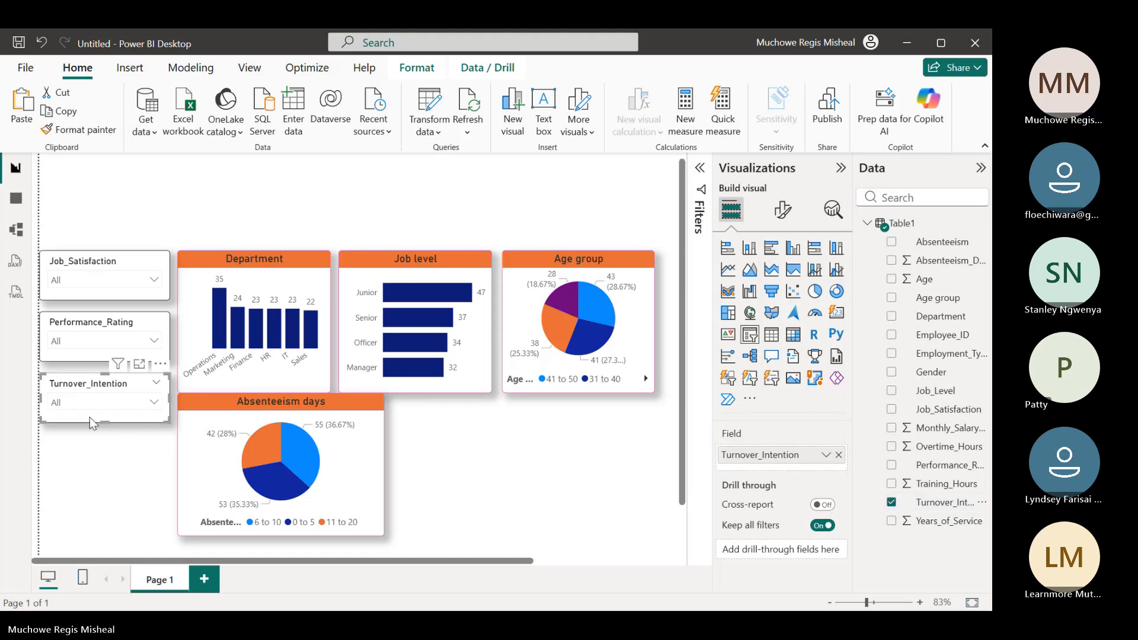
Test the Turnover_Intention slicer by switching the report filter between Yes and No, and clear its selection
{"action": "left_click", "coordinate": [154, 403]}
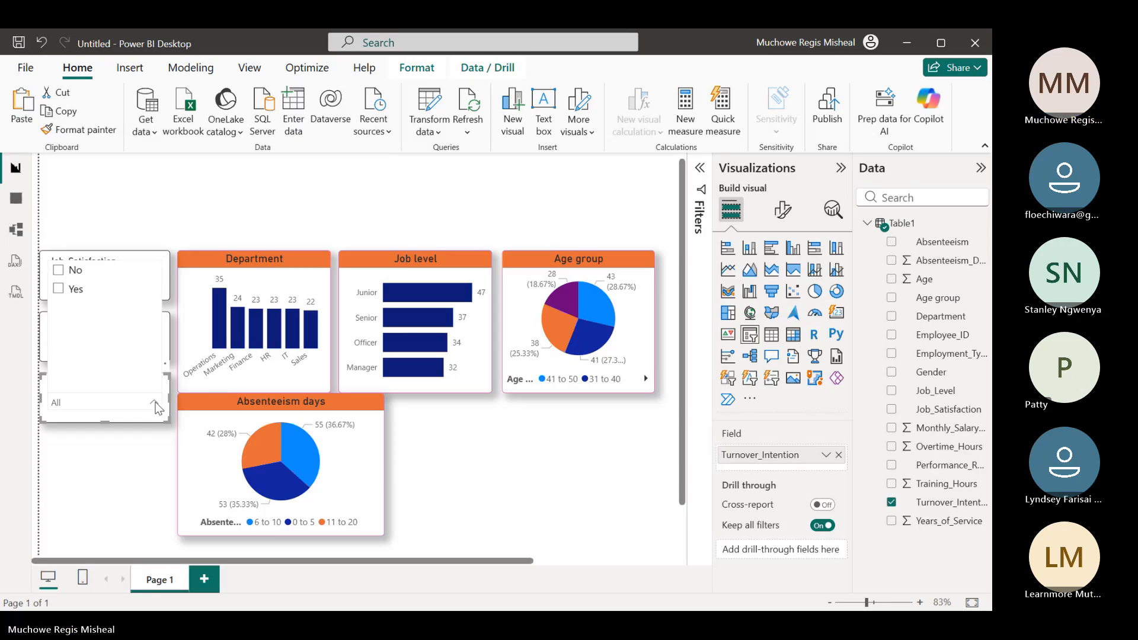
{"action": "left_click", "coordinate": [59, 289]}
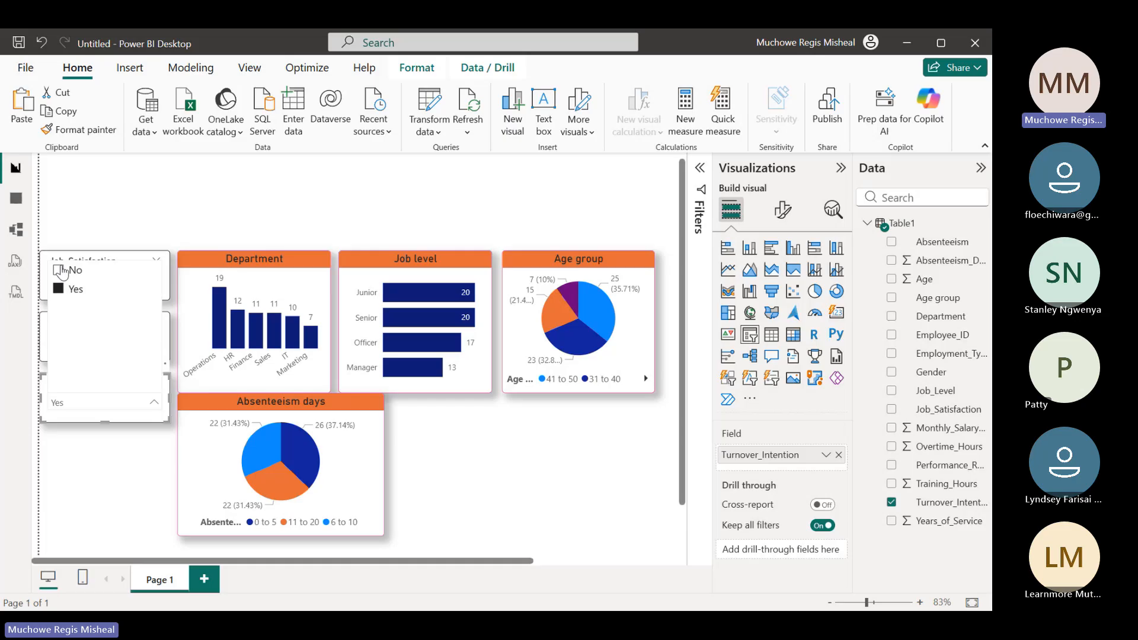
{"action": "left_click", "coordinate": [59, 270]}
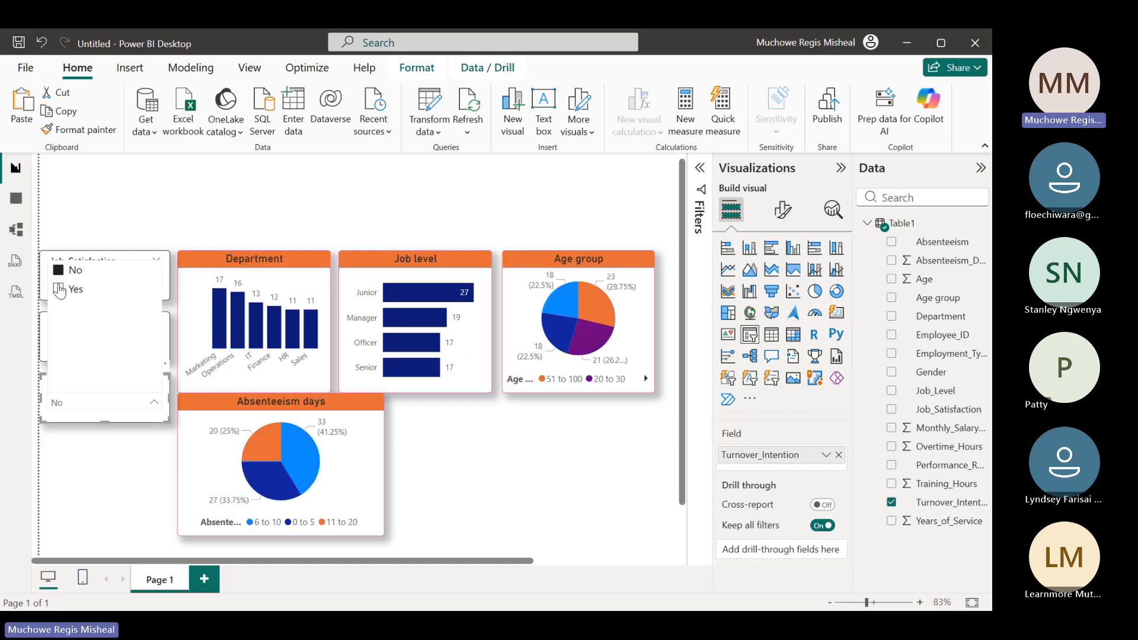
{"action": "left_click", "coordinate": [58, 289]}
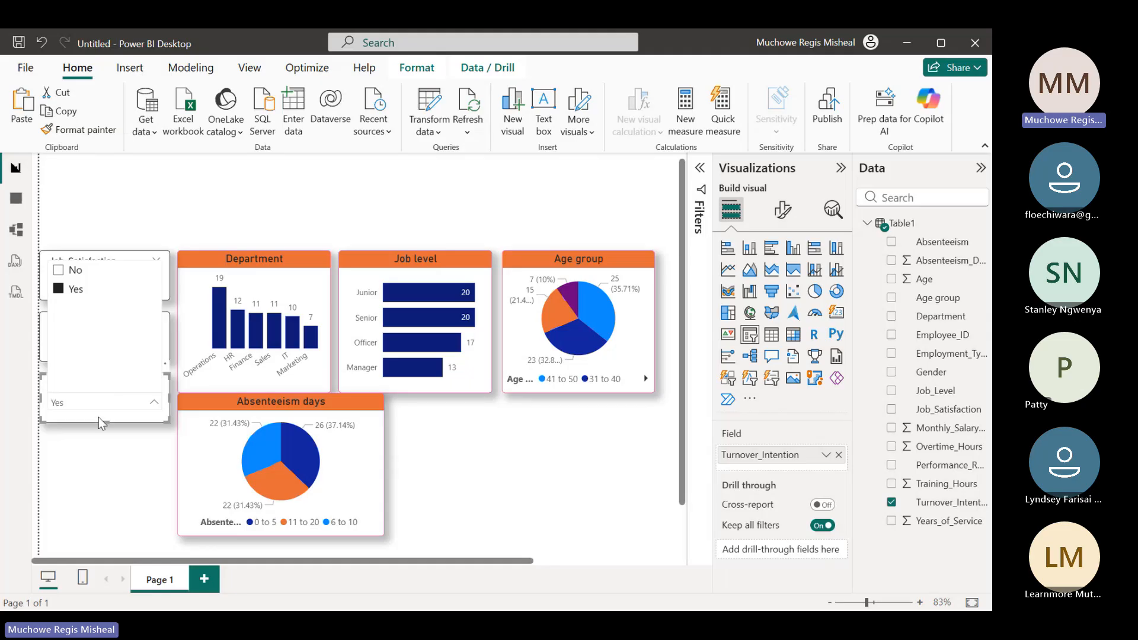
{"action": "left_click", "coordinate": [102, 404]}
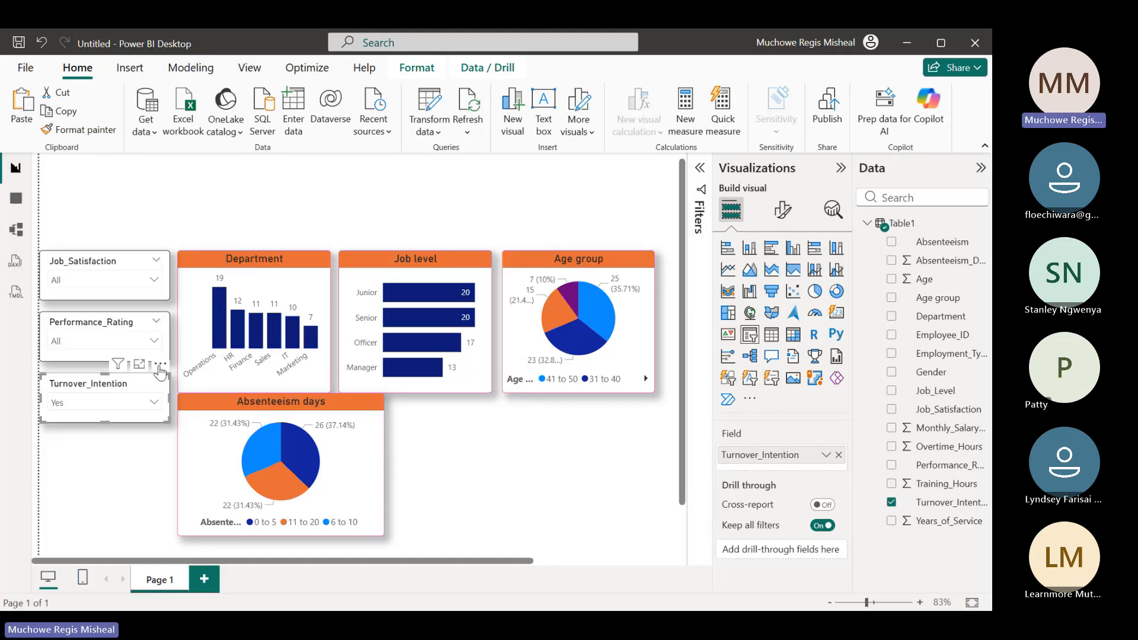
{"action": "left_click", "coordinate": [142, 386]}
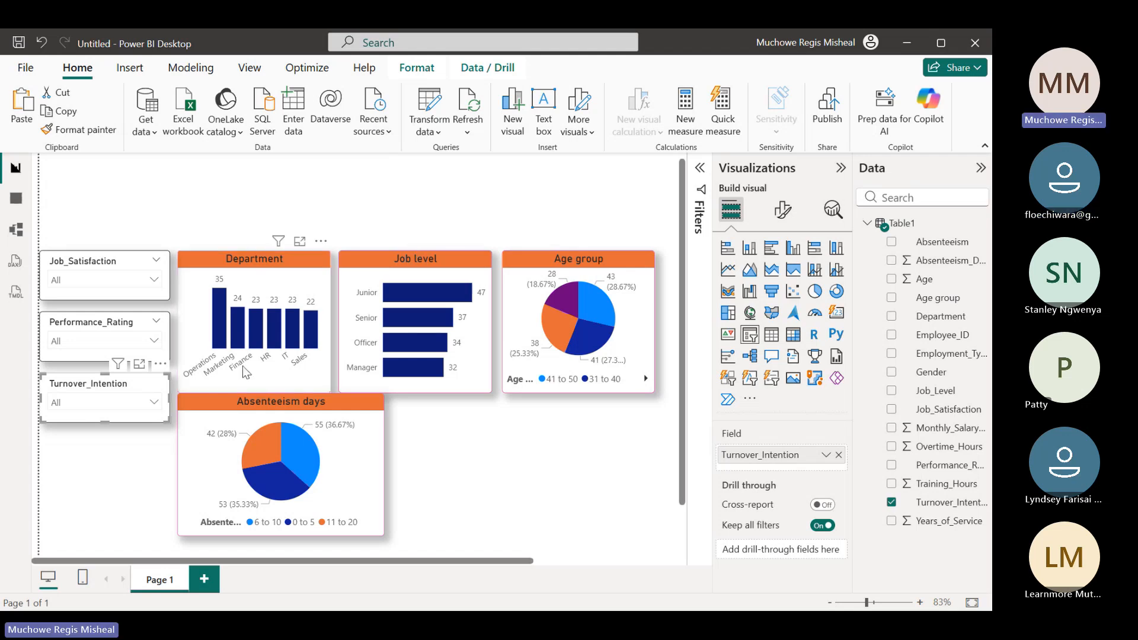
{"action": "left_click", "coordinate": [155, 404]}
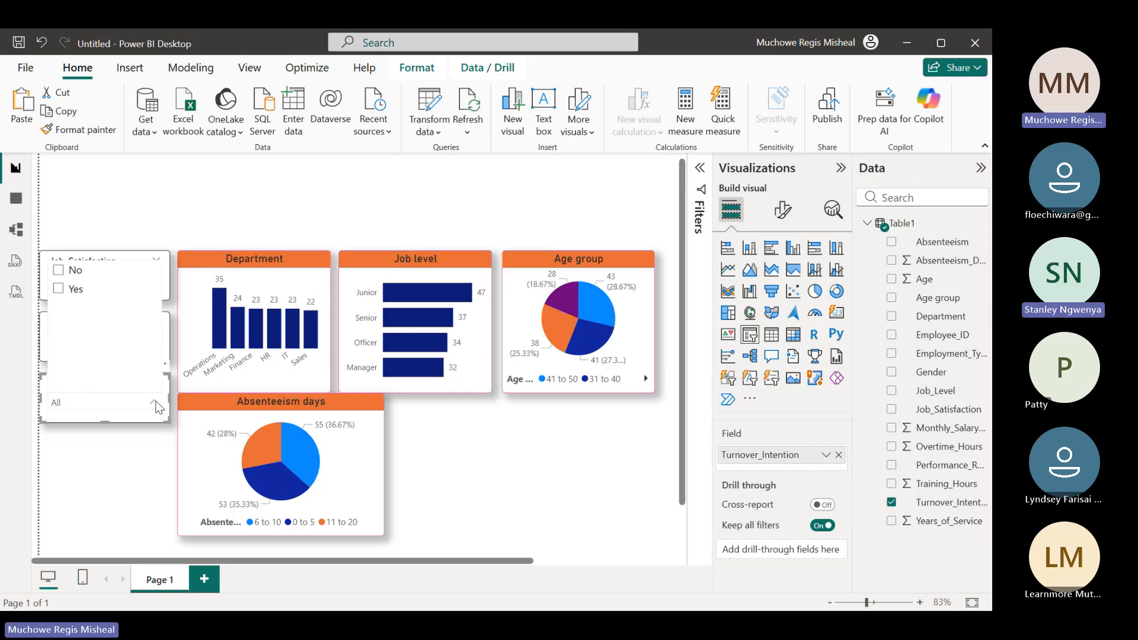
{"action": "left_click", "coordinate": [155, 404]}
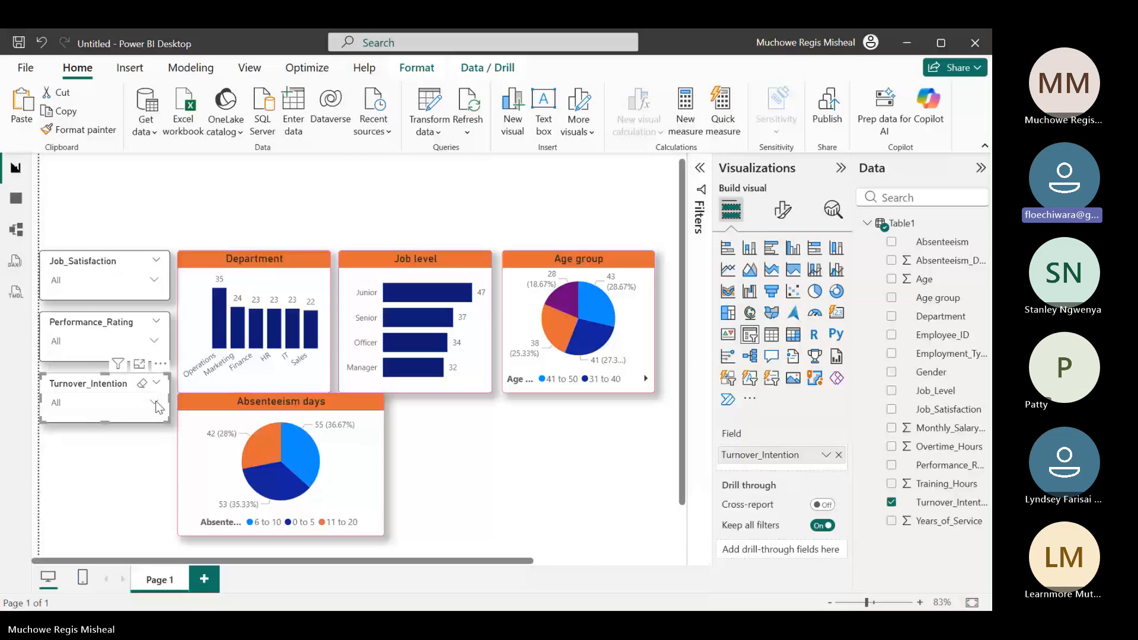
{"action": "left_click", "coordinate": [156, 404]}
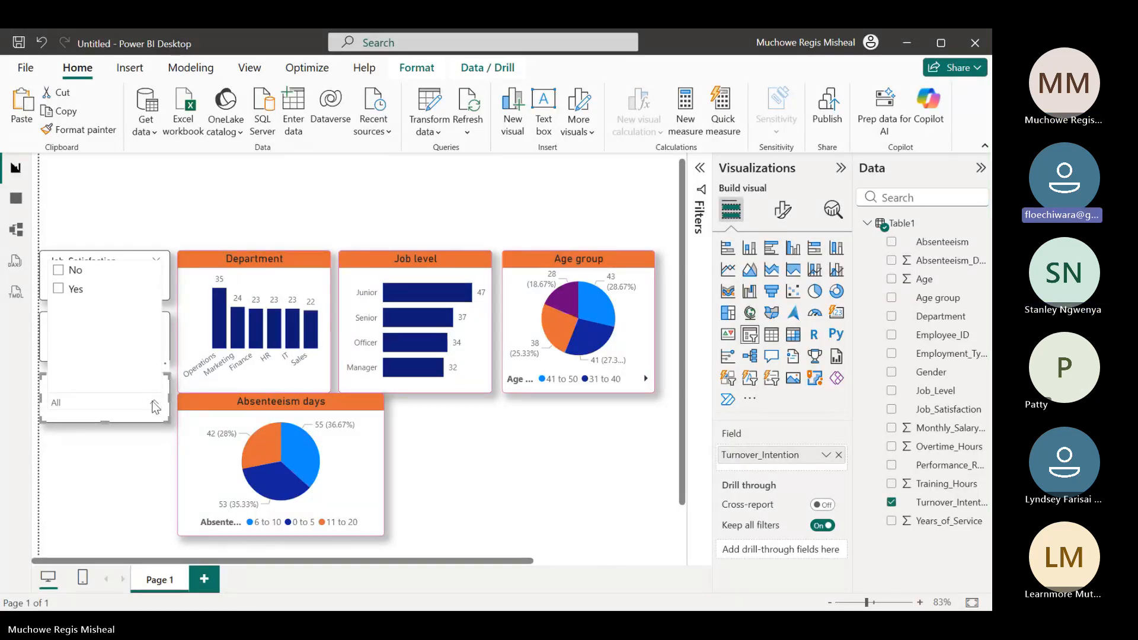
{"action": "left_click", "coordinate": [155, 404]}
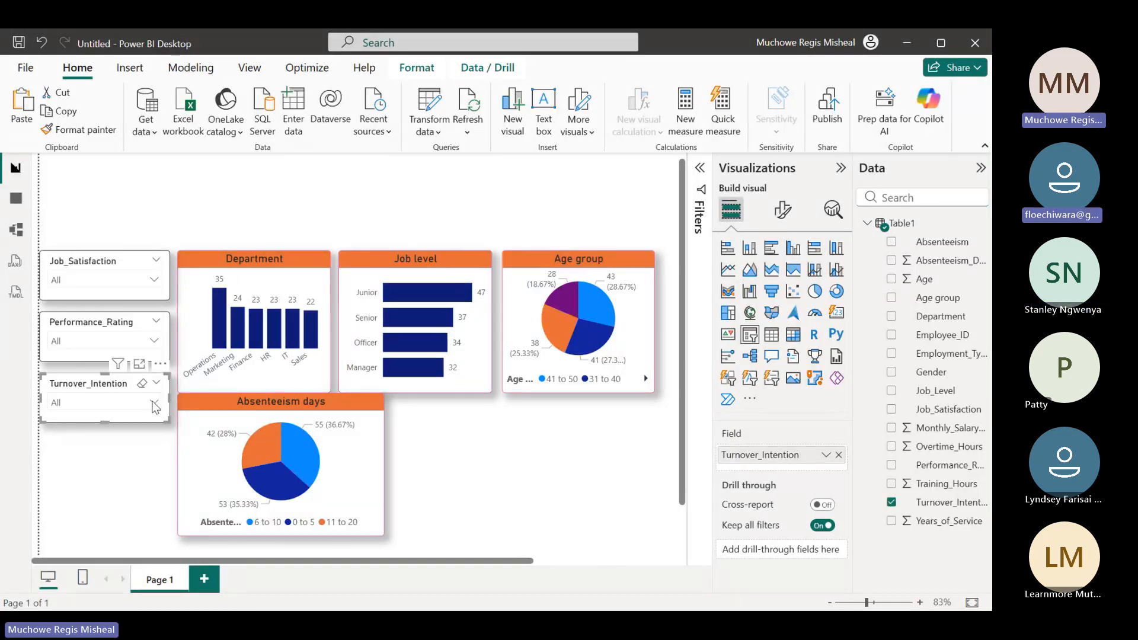
Filter the report charts by the Low performance rating and reset the Performance_Rating slicer to all values
{"action": "left_click", "coordinate": [156, 342]}
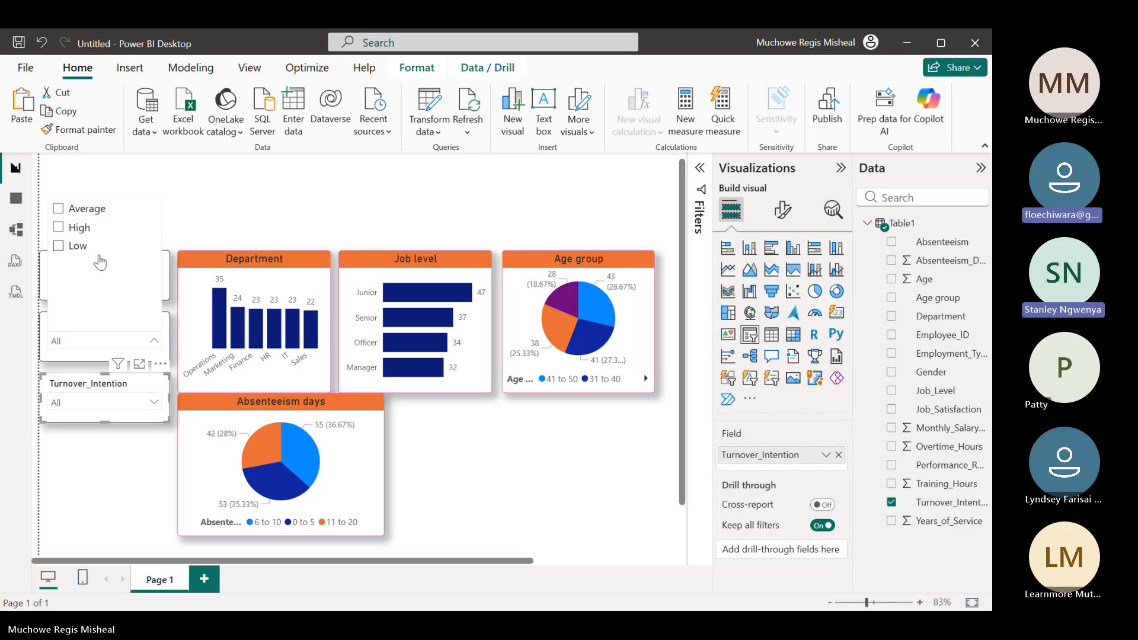
{"action": "left_click", "coordinate": [63, 251]}
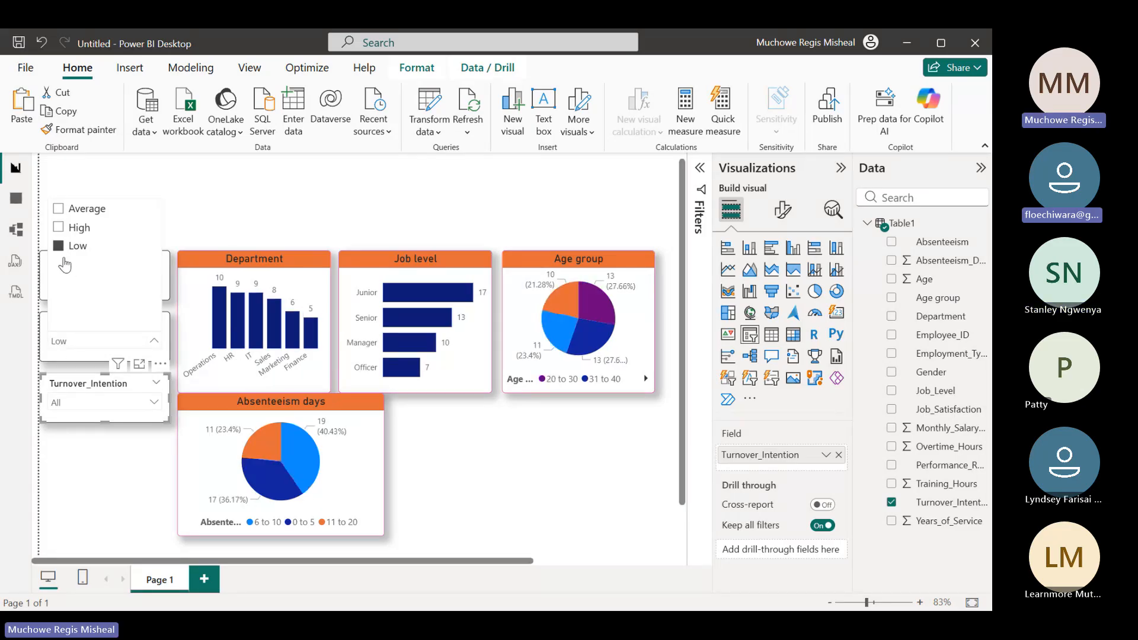
{"action": "left_click", "coordinate": [74, 348]}
{"action": "left_click", "coordinate": [75, 350]}
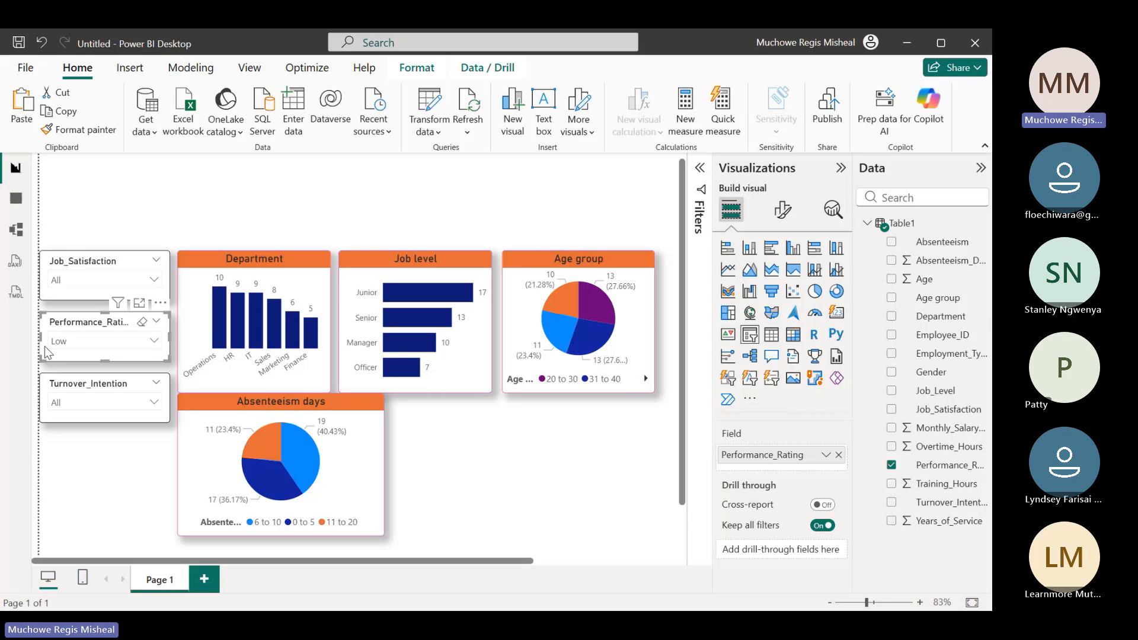
{"action": "left_click", "coordinate": [143, 322]}
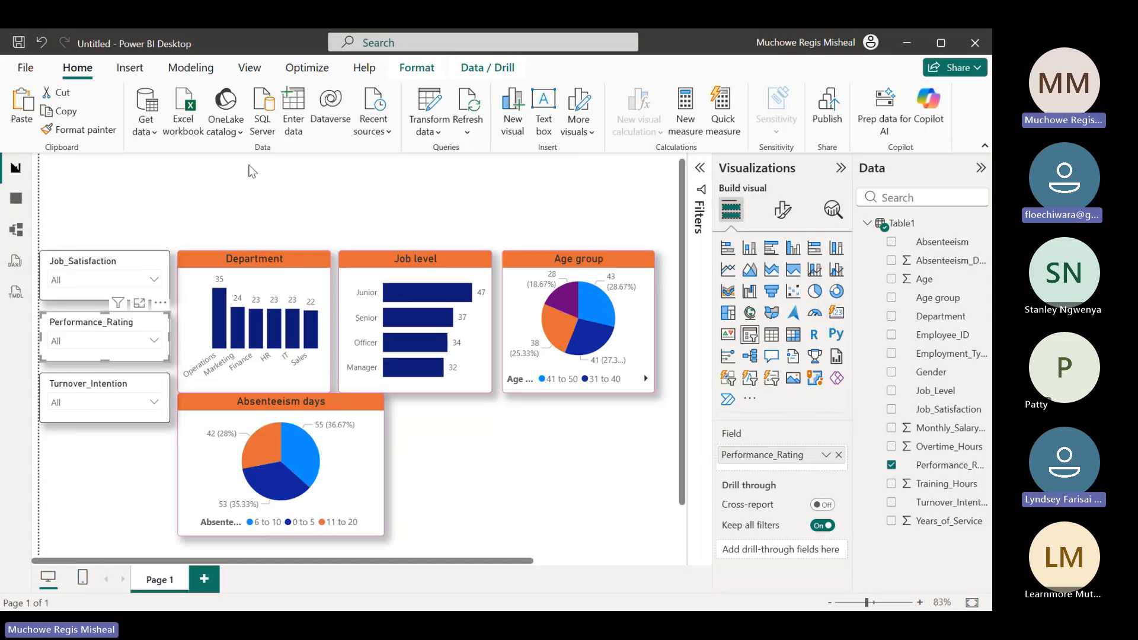
Deselect the slicer and open the gallery for getting more visuals
{"action": "left_click", "coordinate": [102, 203]}
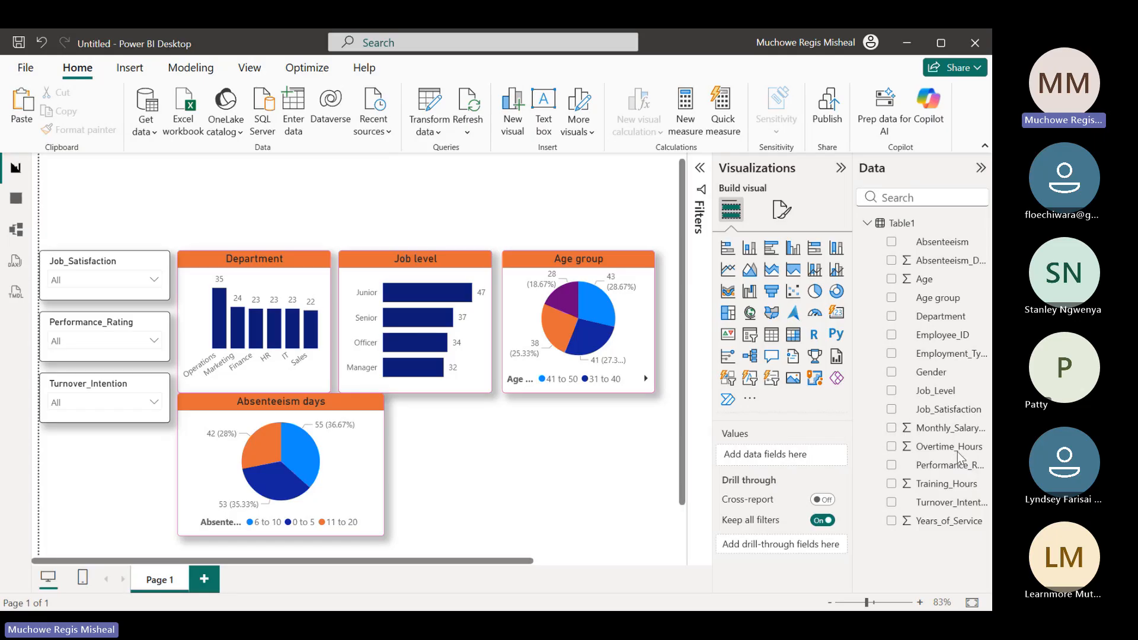
{"action": "left_click", "coordinate": [750, 402]}
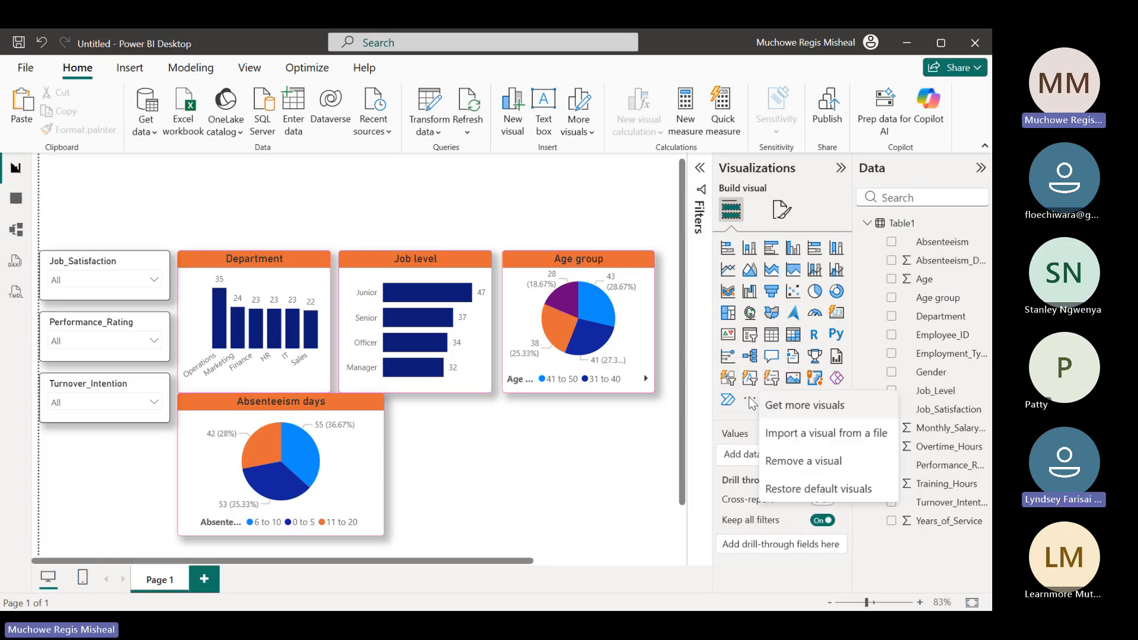
{"action": "left_click", "coordinate": [823, 405]}
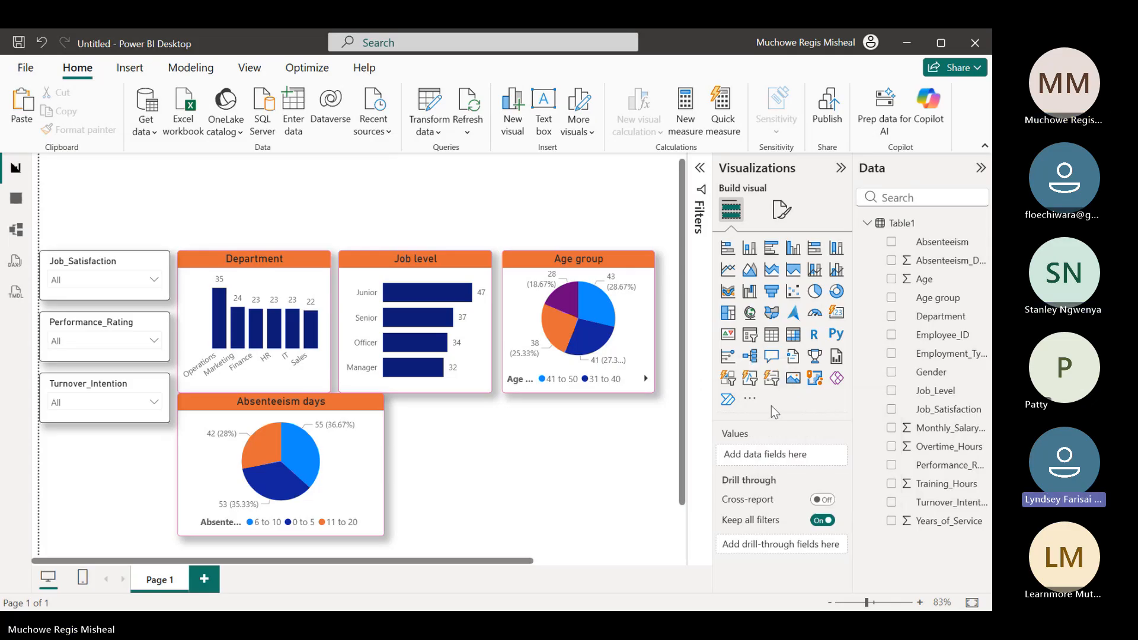
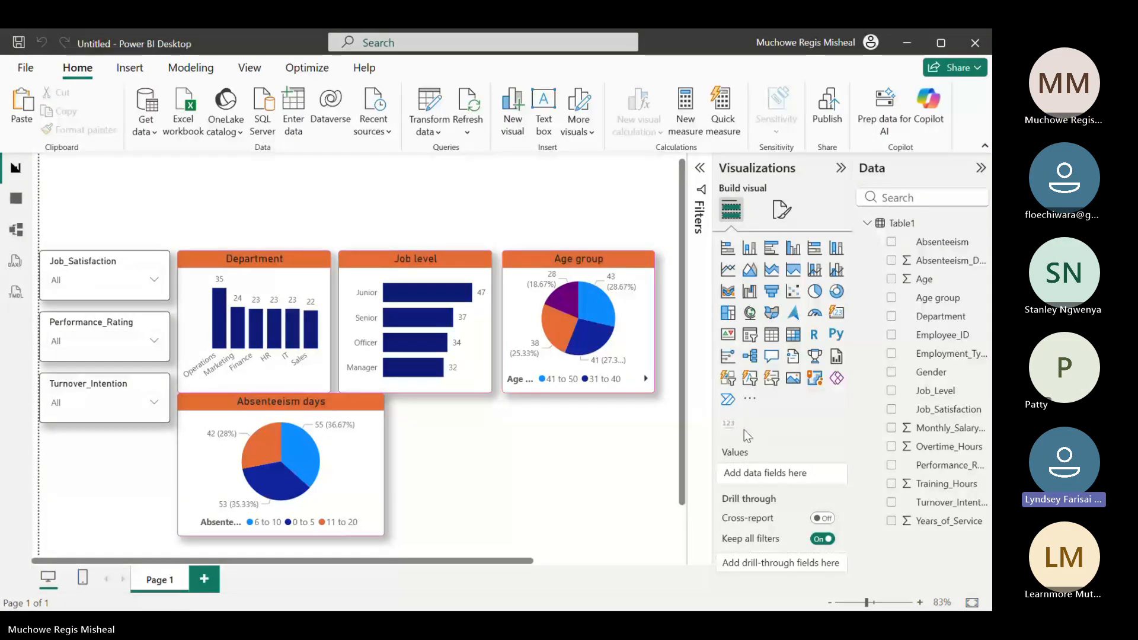
Insert an Advance Card visual above the Job_Satisfaction slicer
{"action": "double_click", "coordinate": [130, 193]}
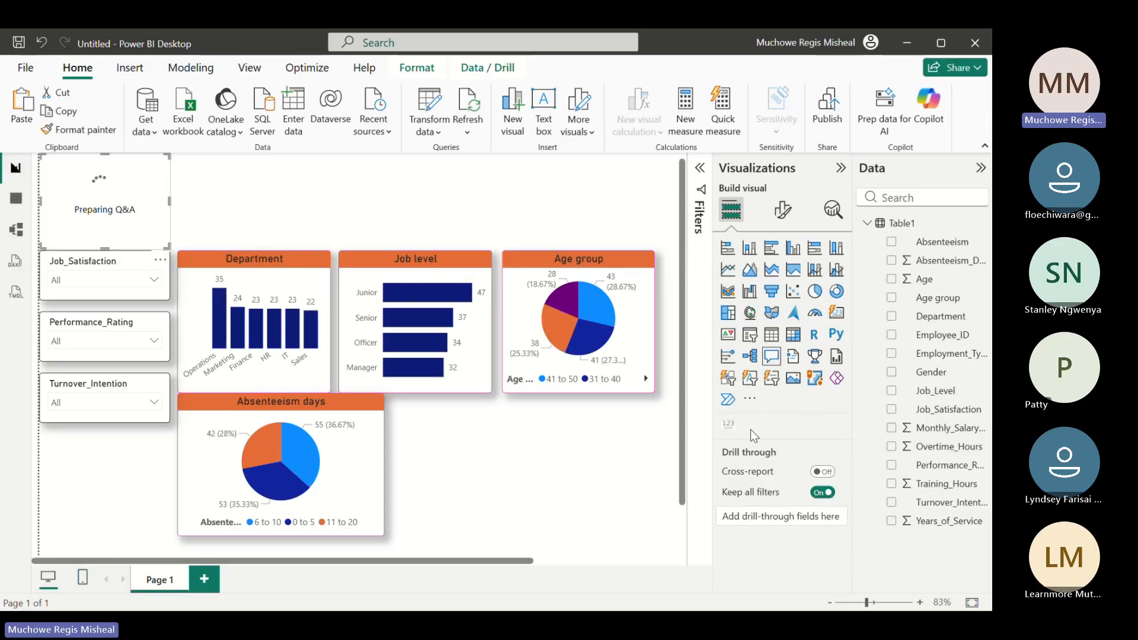
{"action": "left_click", "coordinate": [44, 46]}
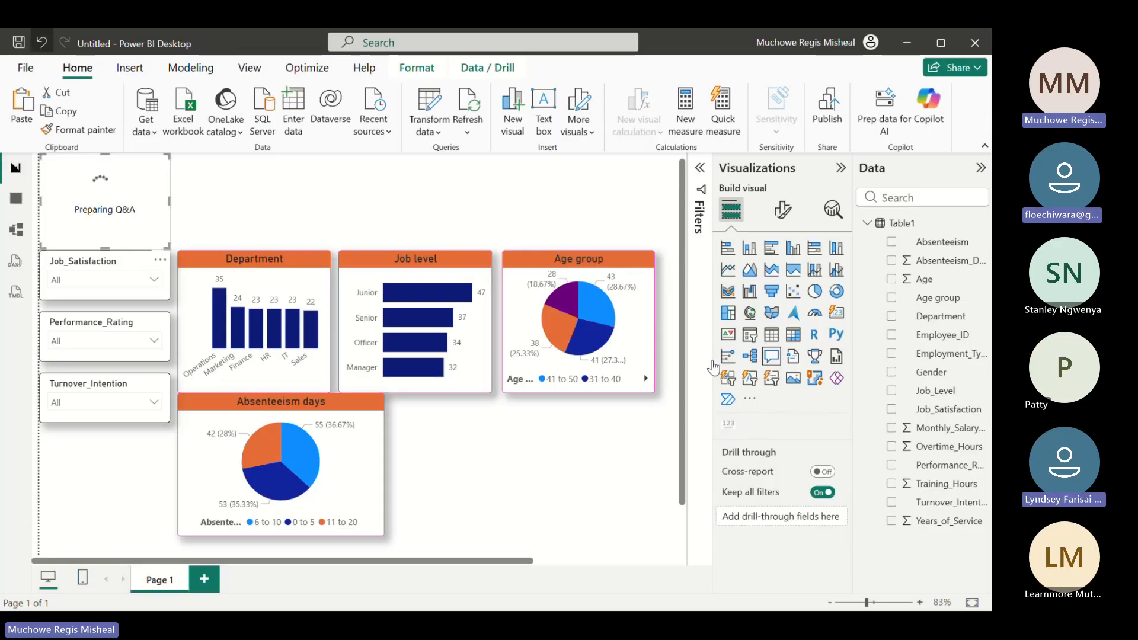
{"action": "left_click", "coordinate": [729, 431]}
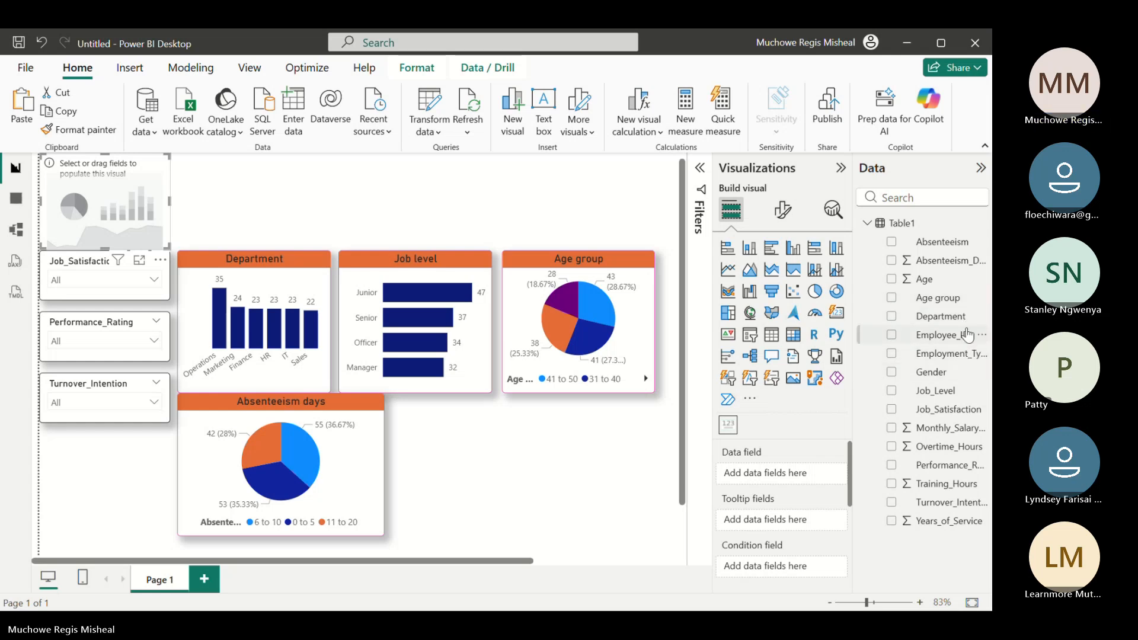
{"action": "left_click", "coordinate": [700, 171]}
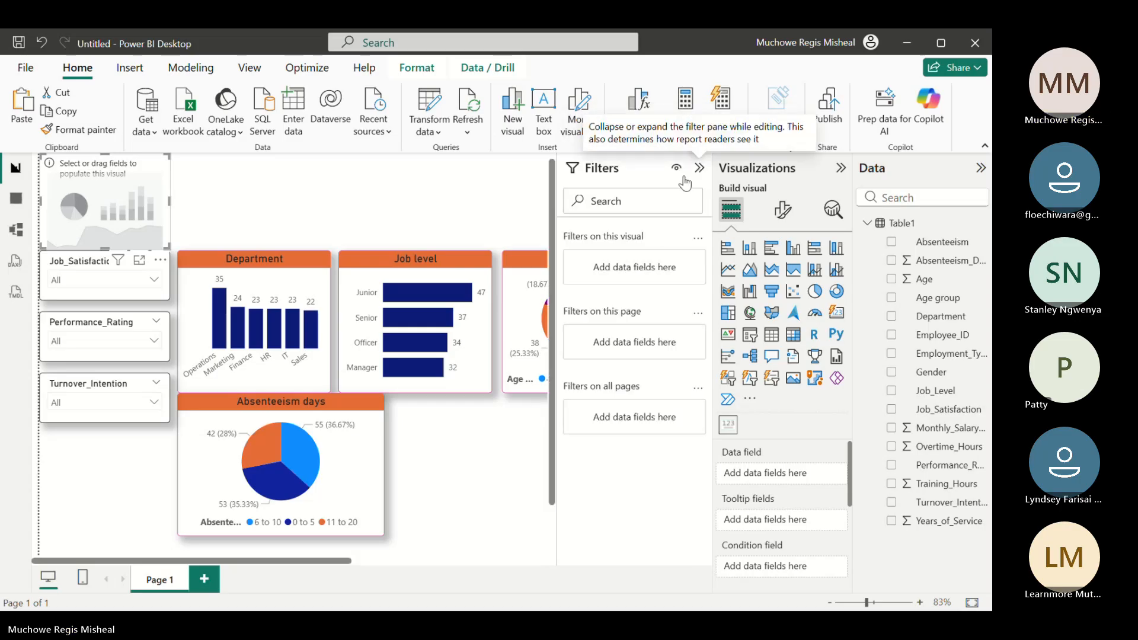
{"action": "left_click", "coordinate": [700, 169]}
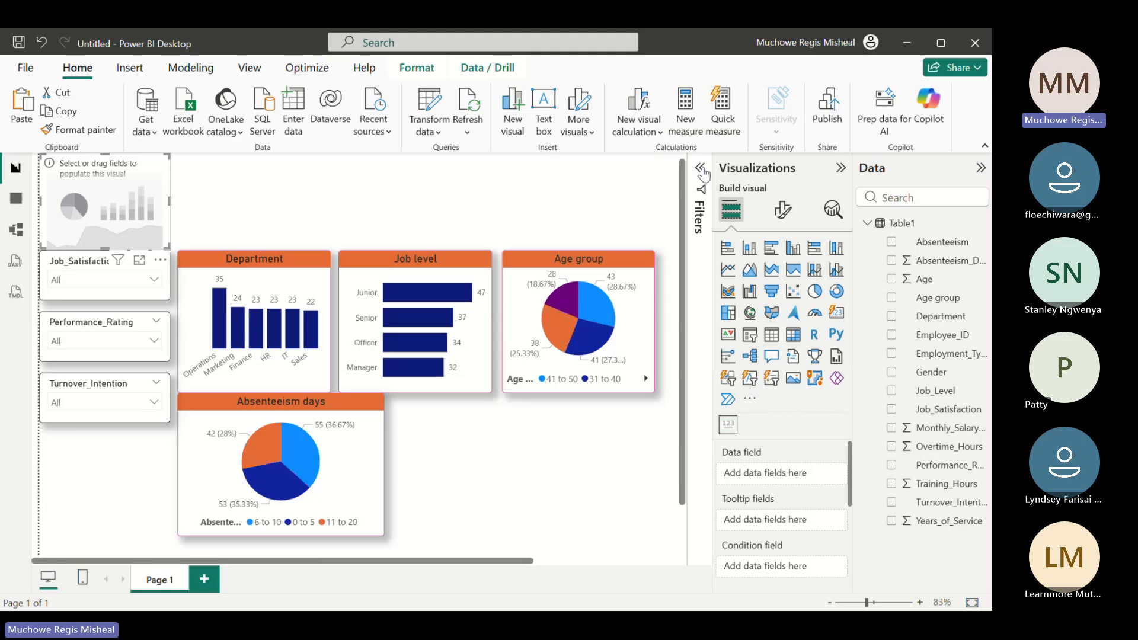
{"action": "left_click", "coordinate": [701, 170]}
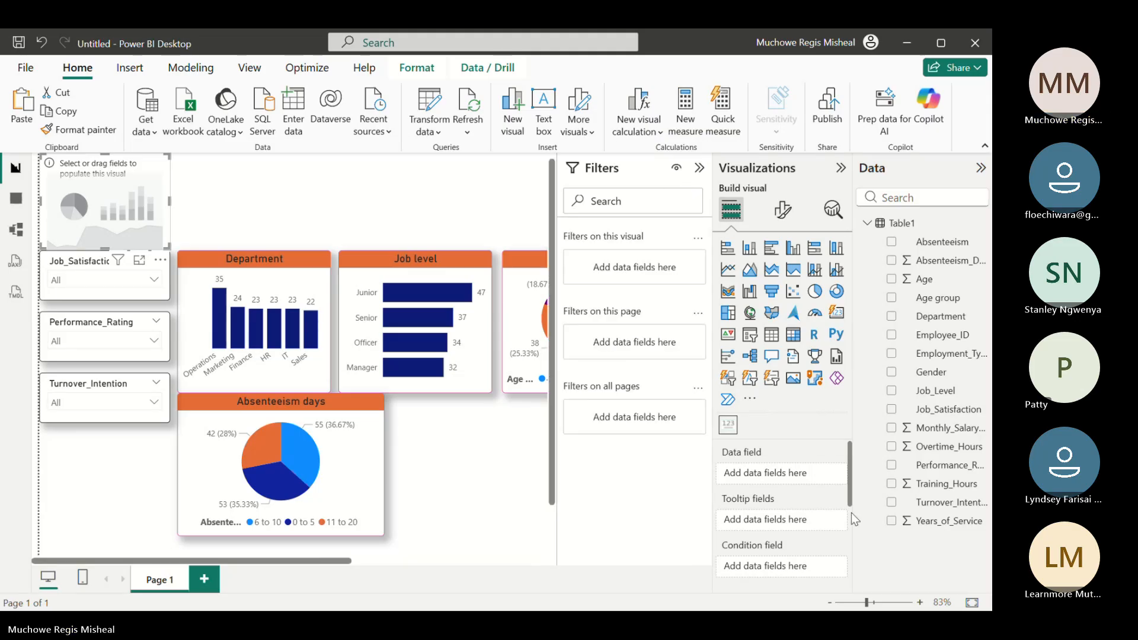
{"action": "mouse_move", "coordinate": [849, 493]}
{"action": "left_mouse_down"}
{"action": "mouse_move", "coordinate": [848, 580]}
{"action": "mouse_move", "coordinate": [847, 503]}
{"action": "left_mouse_up"}
{"action": "left_click", "coordinate": [698, 168]}
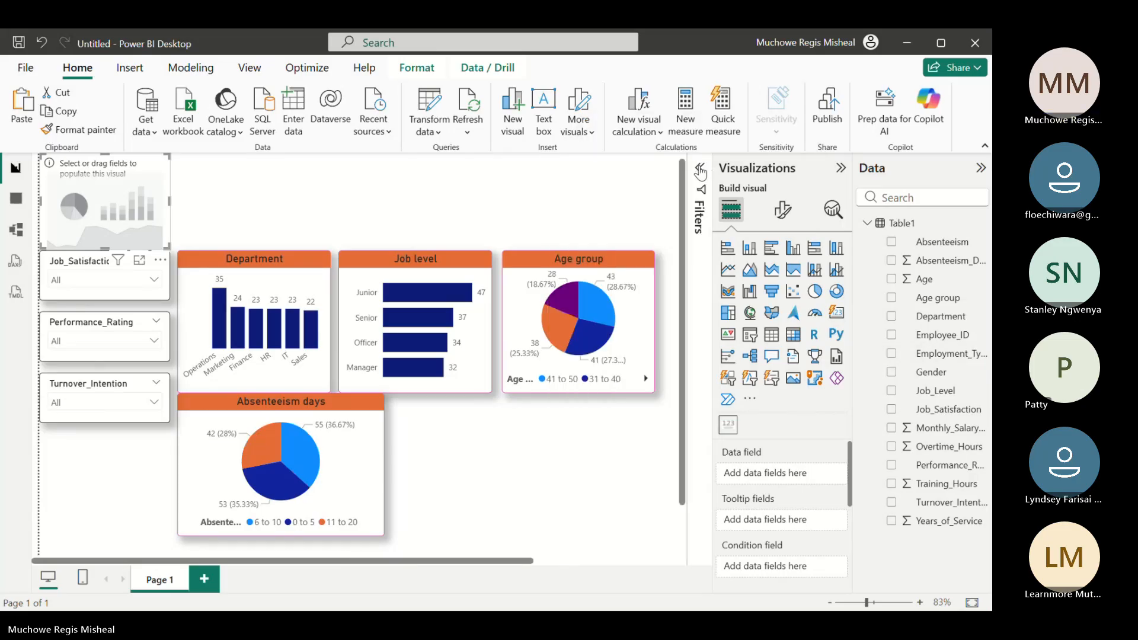
{"action": "left_click", "coordinate": [700, 170]}
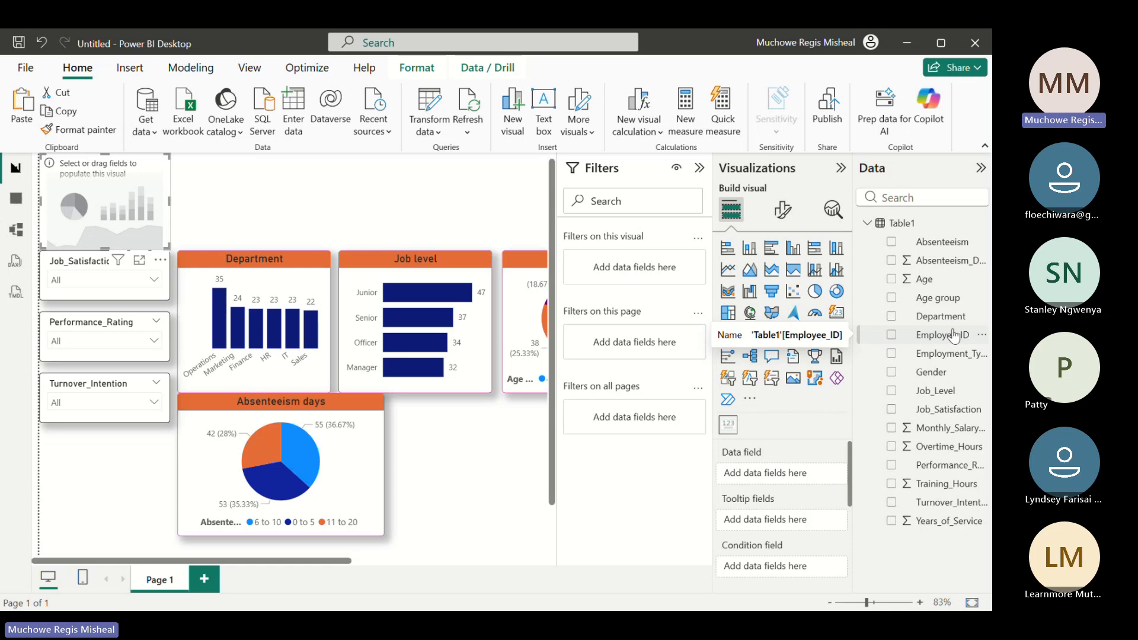
Add the Department field to the new card's data field and summarize it by Count
{"action": "left_click", "coordinate": [892, 320]}
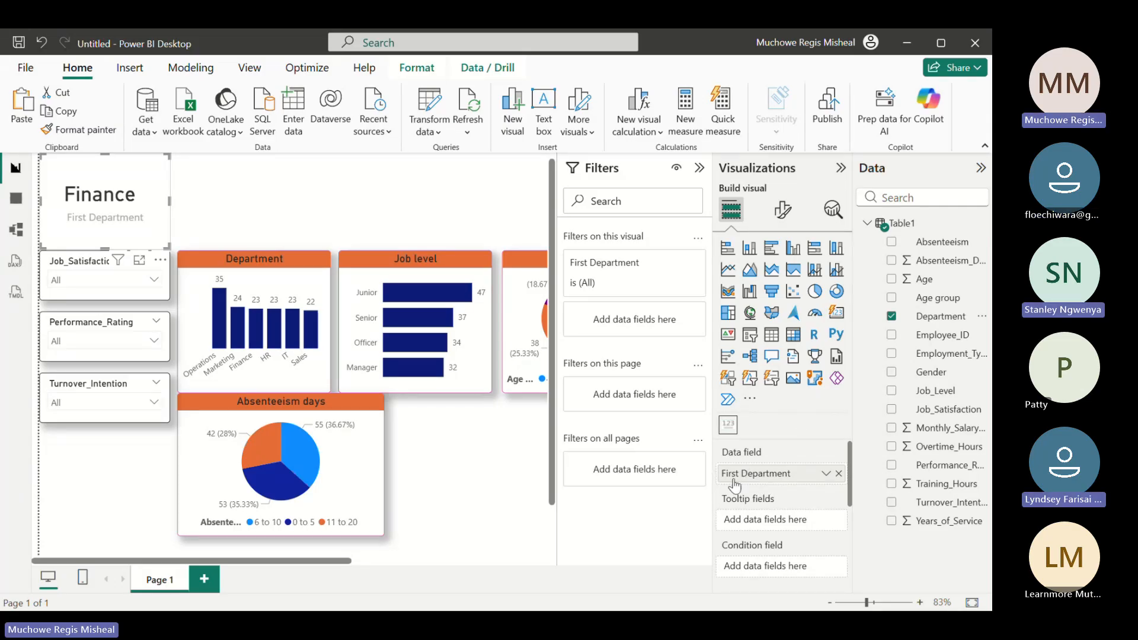
{"action": "left_click", "coordinate": [825, 474]}
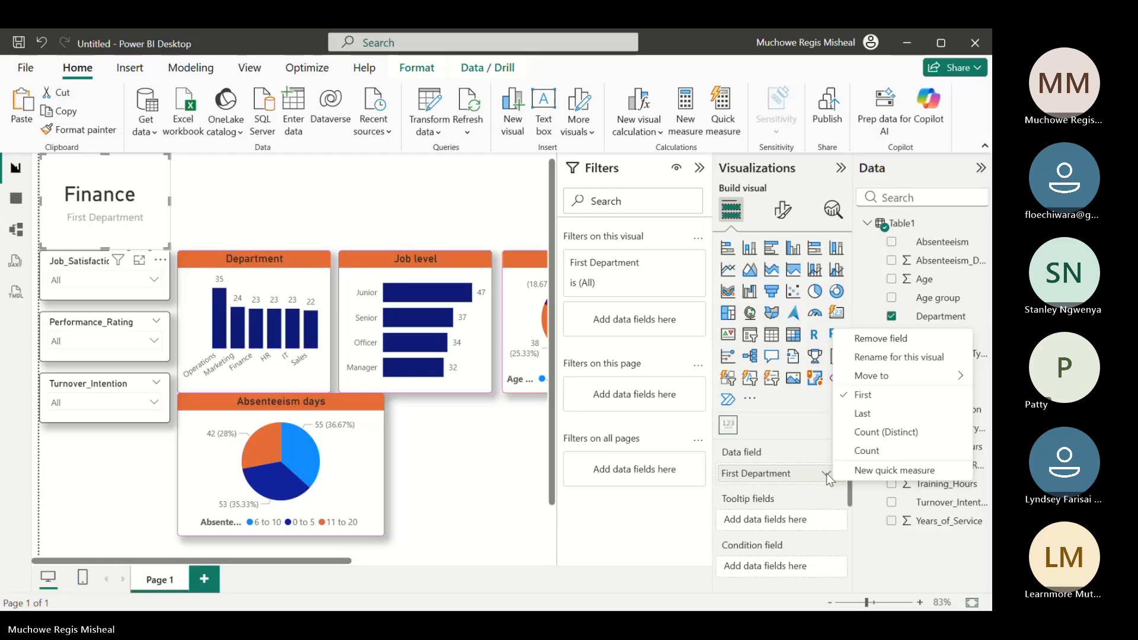
{"action": "left_click", "coordinate": [875, 453]}
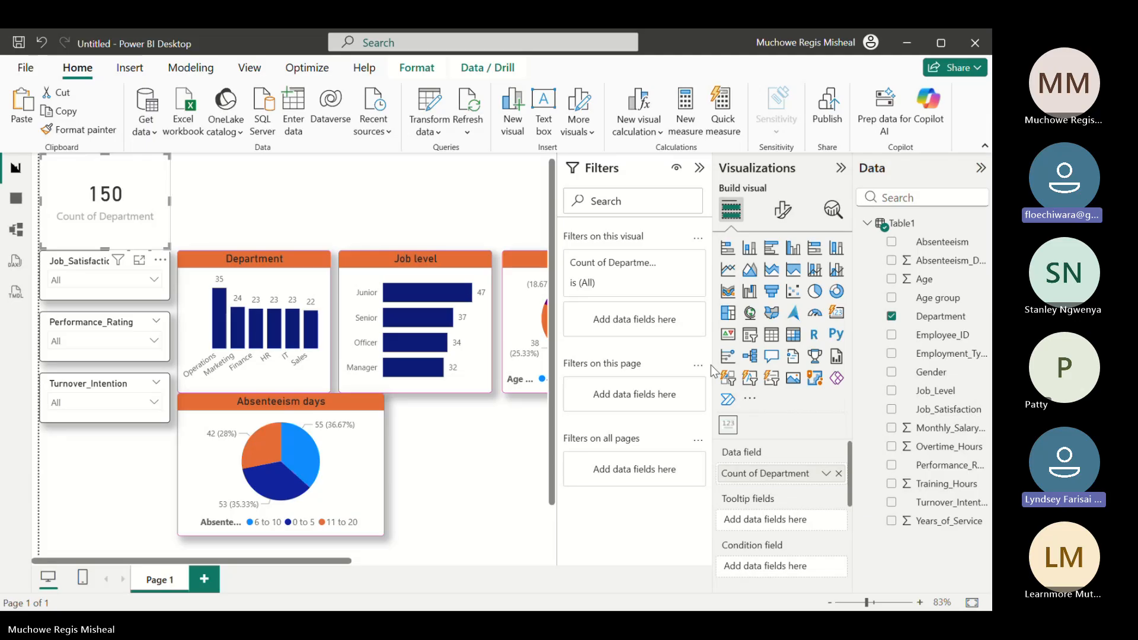
Undo the card's Count summarization and Department field, and redo only the addition of the field
{"action": "left_click", "coordinate": [824, 474]}
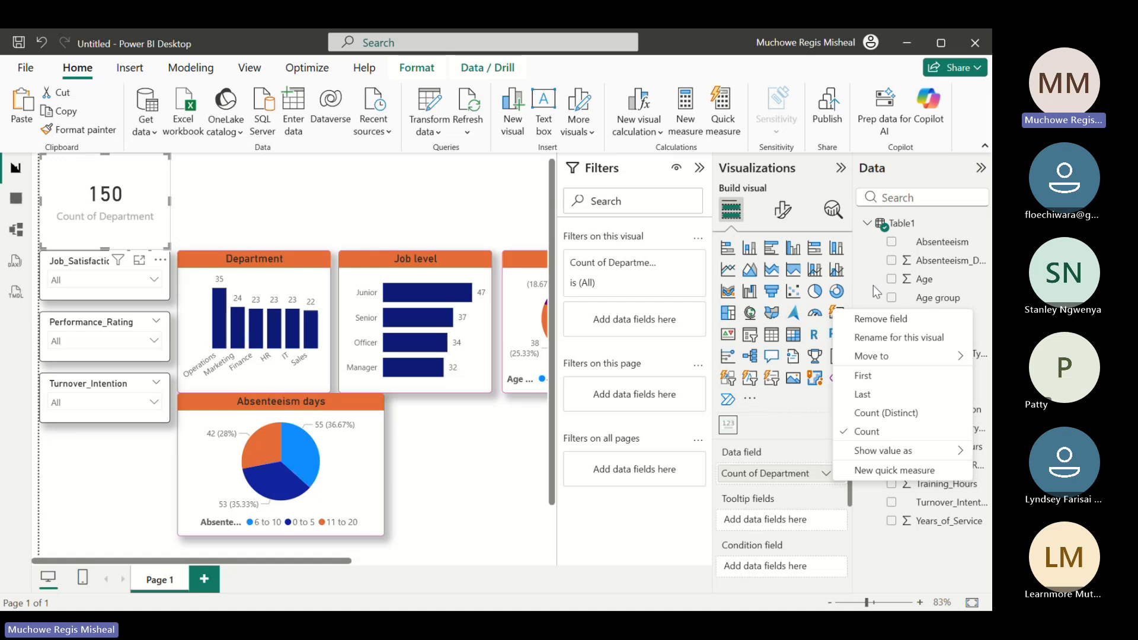
{"action": "left_click", "coordinate": [42, 45]}
{"action": "left_click", "coordinate": [42, 44]}
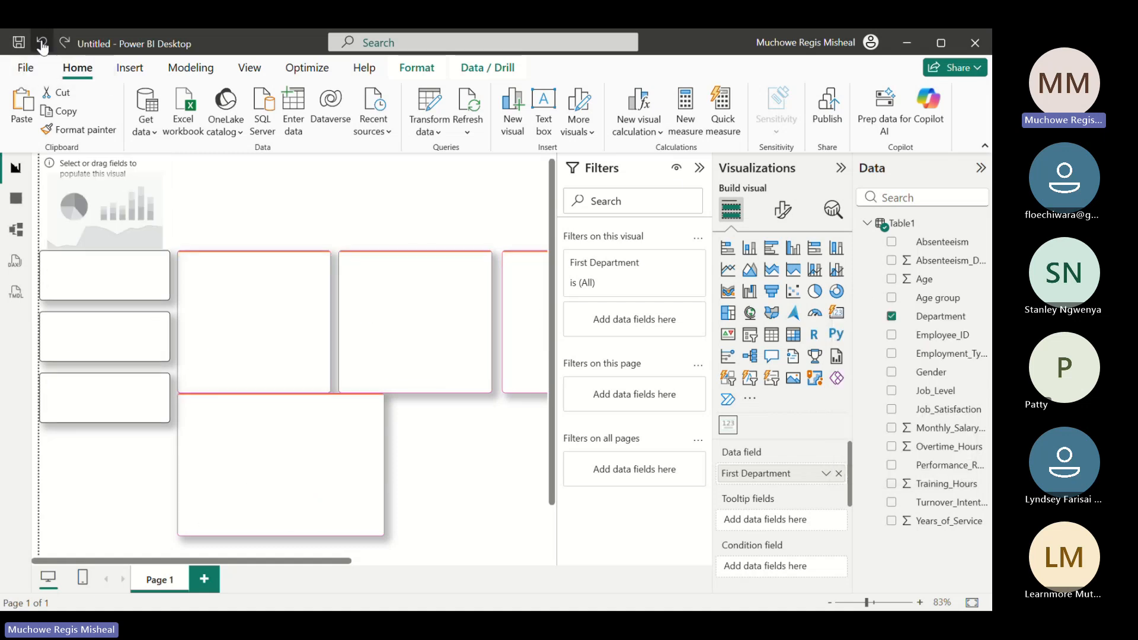
{"action": "left_click", "coordinate": [42, 44]}
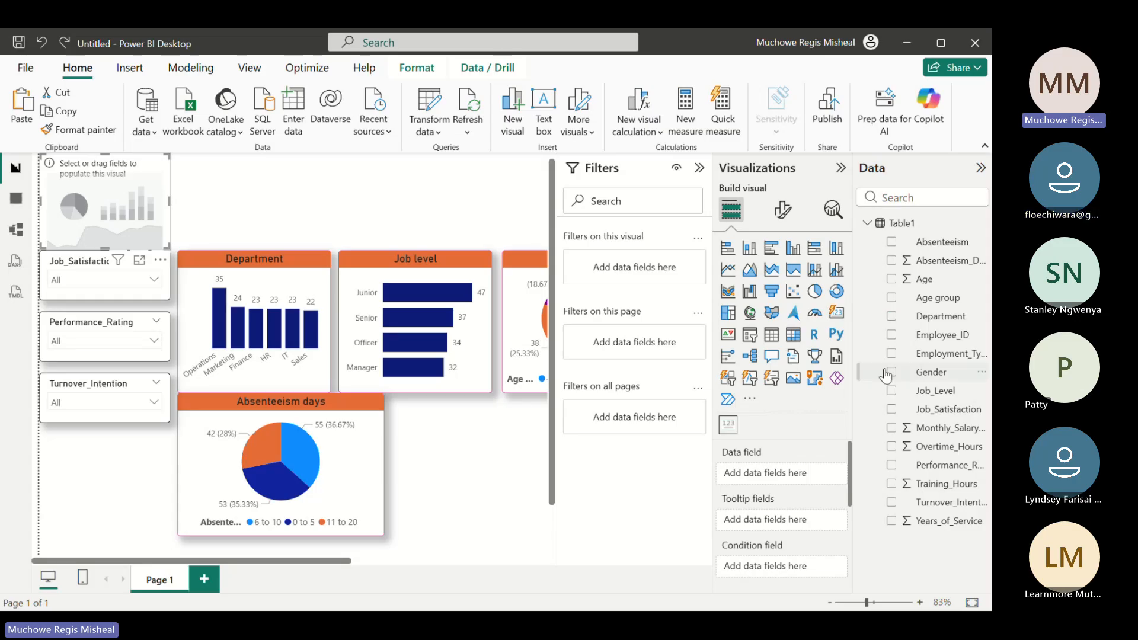
{"action": "left_click", "coordinate": [61, 42]}
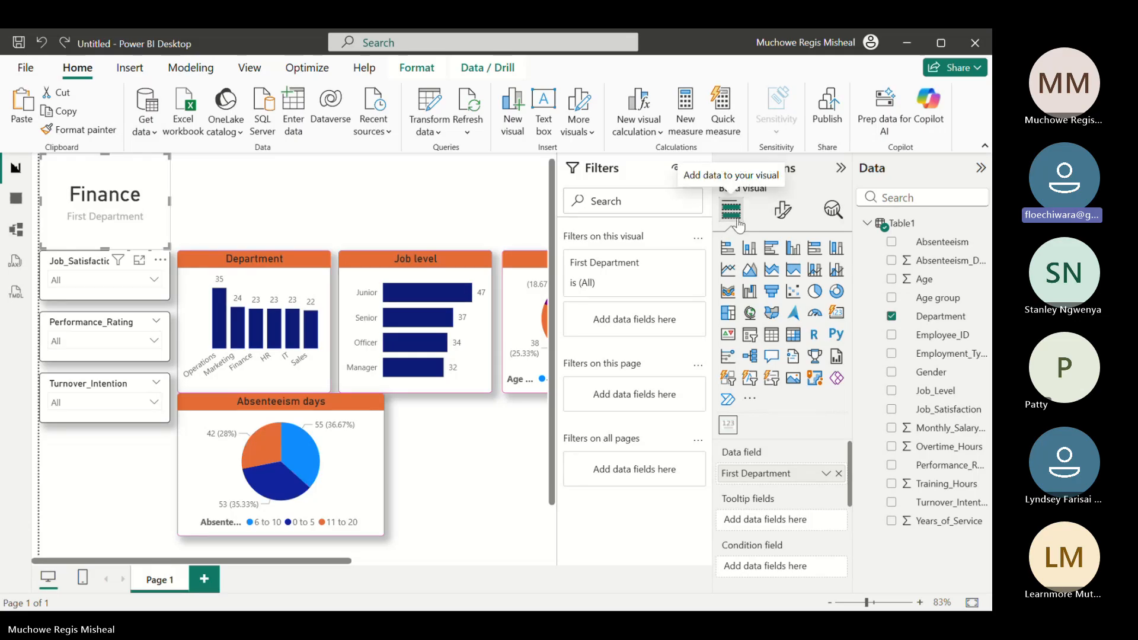
Change the summarization of the card's Department field from First to Count
{"action": "left_click", "coordinate": [780, 219]}
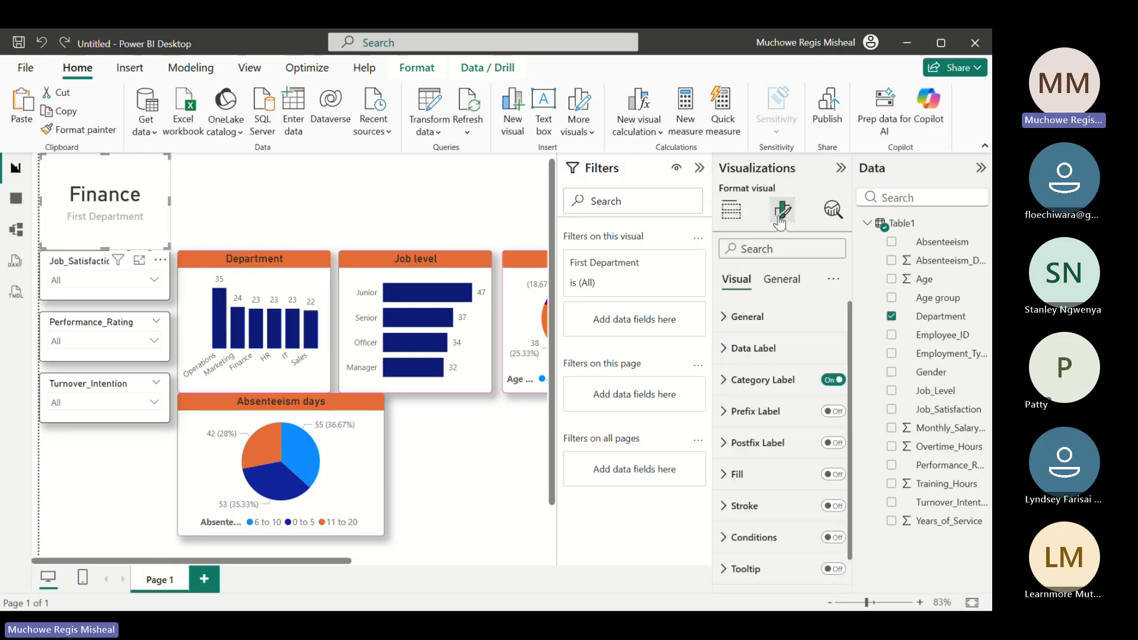
{"action": "left_click", "coordinate": [734, 218]}
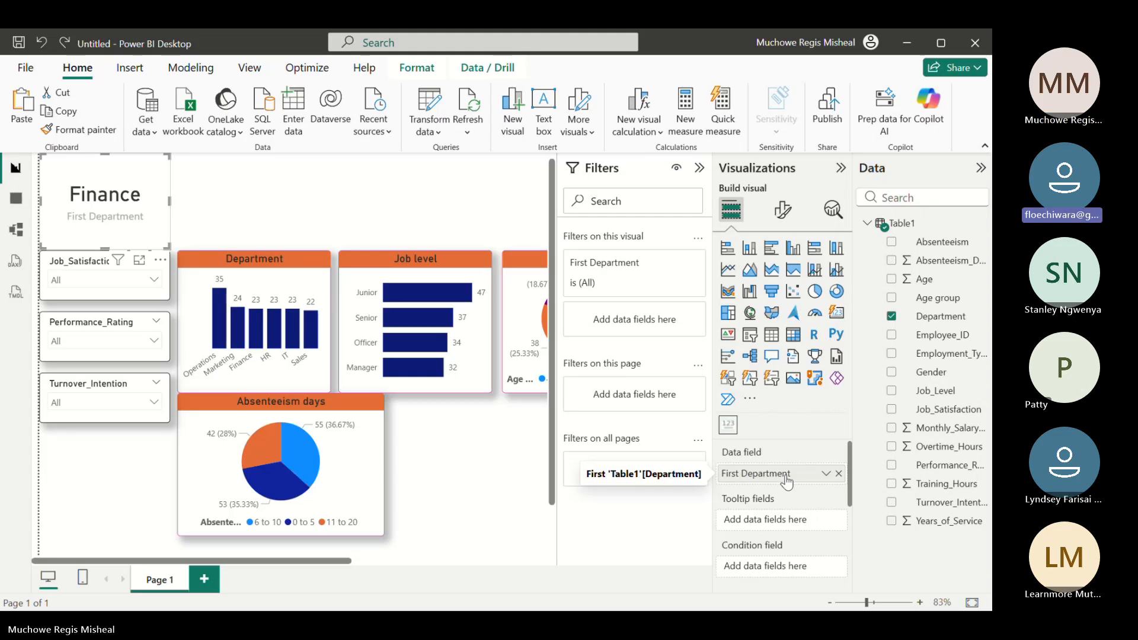
{"action": "left_click", "coordinate": [825, 474]}
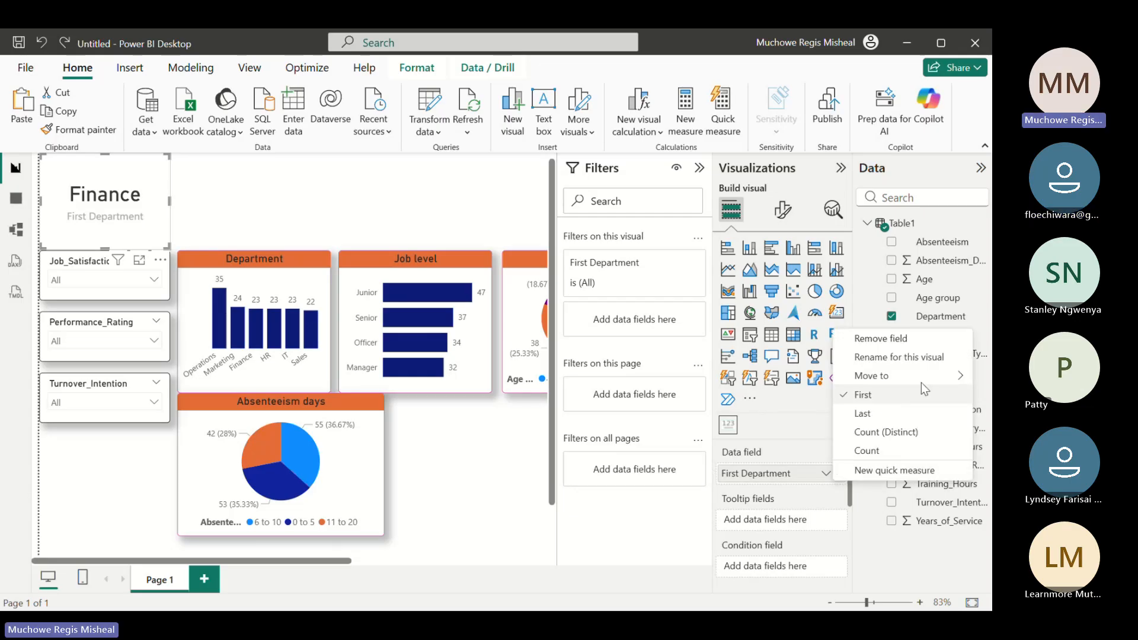
{"action": "left_click", "coordinate": [870, 452]}
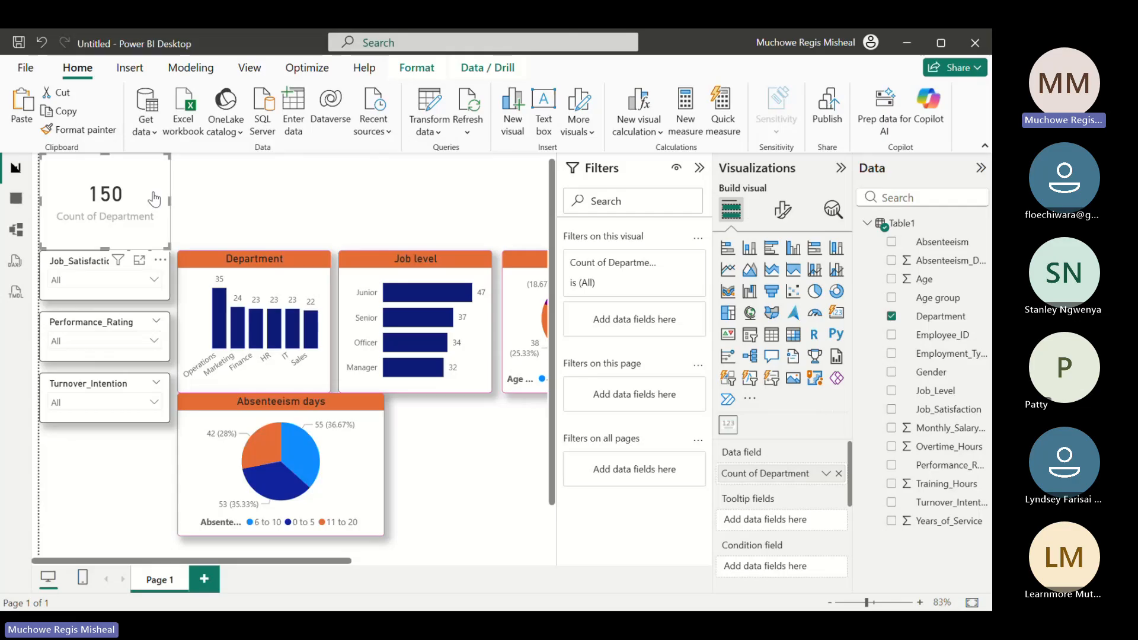
Shorten the card slightly to leave a gap above the Job_Satisfaction slicer, and turn off its category label
{"action": "left_click", "coordinate": [229, 201]}
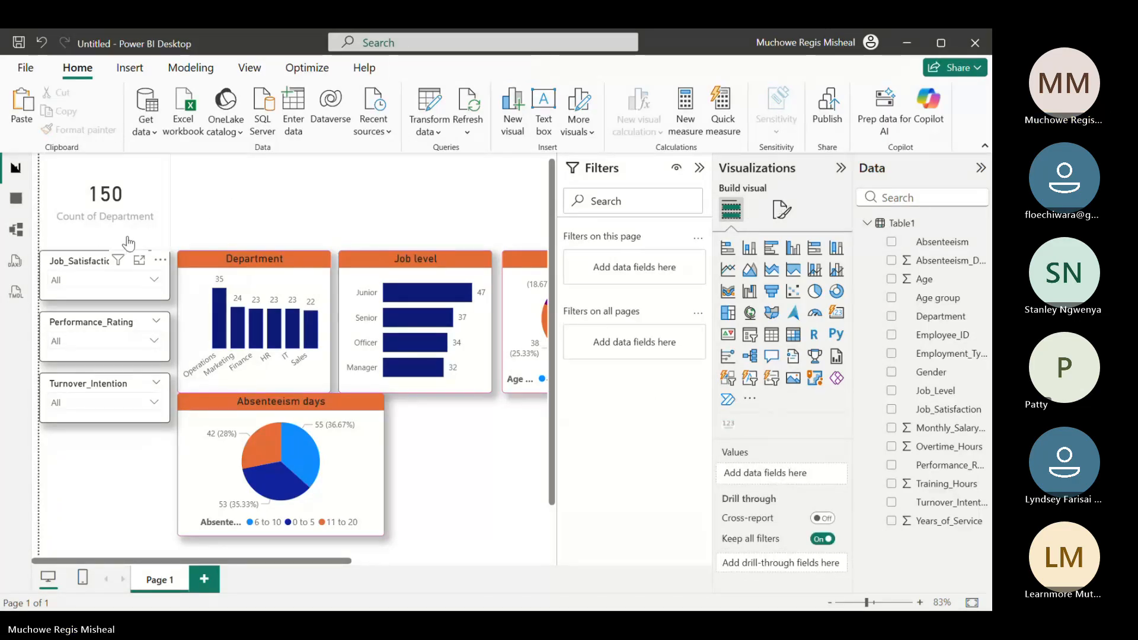
{"action": "left_click", "coordinate": [120, 240]}
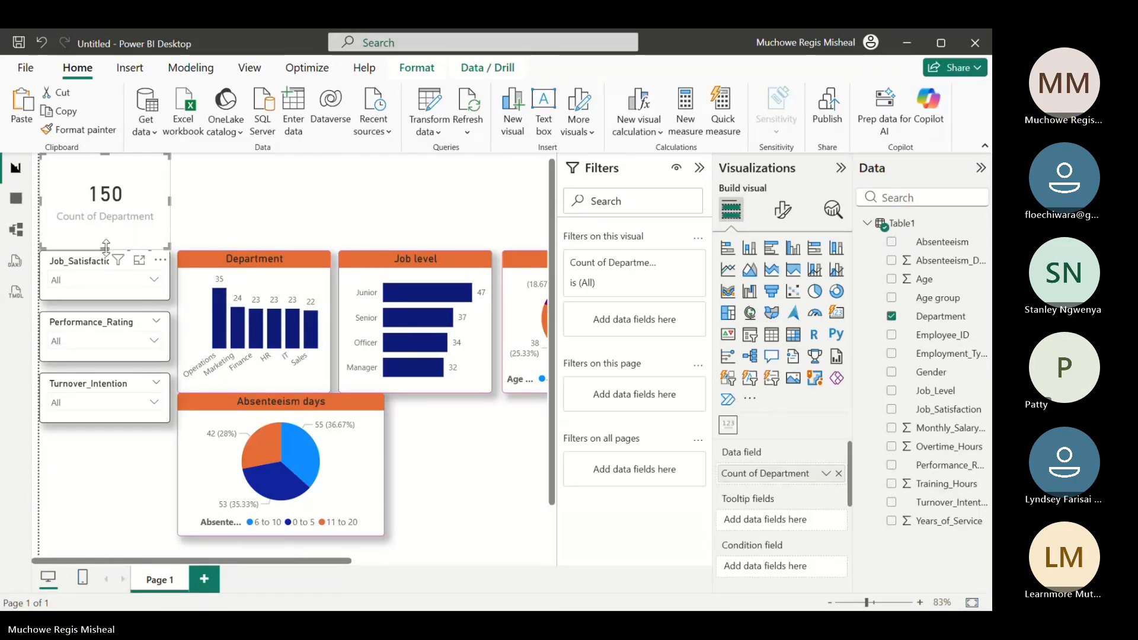
{"action": "left_click_drag", "start_coordinate": [107, 248], "coordinate": [113, 234]}
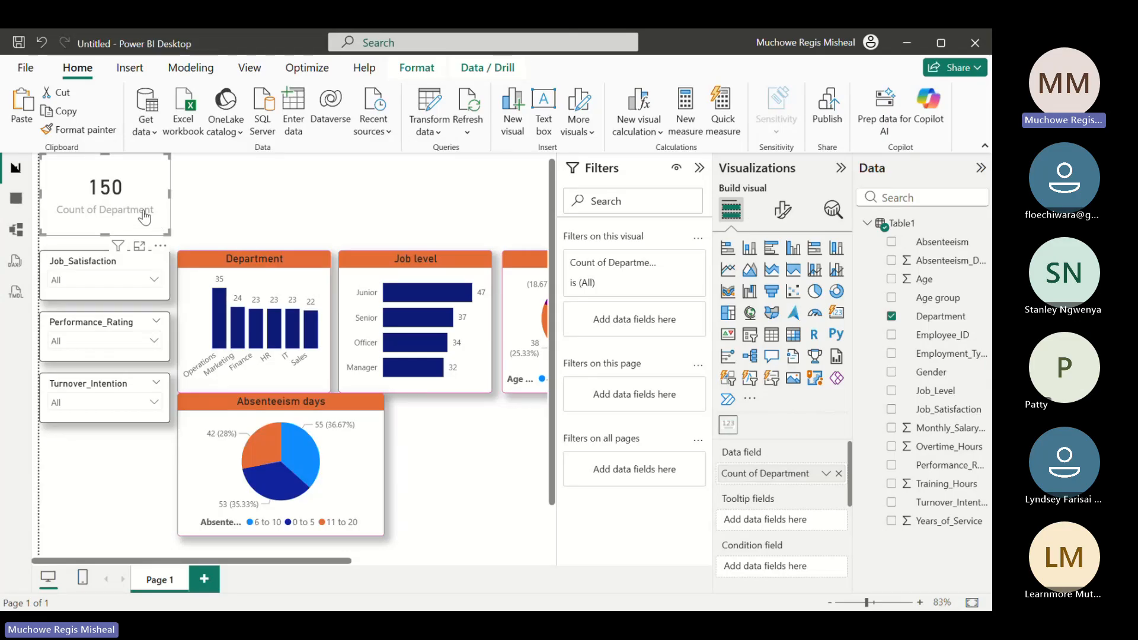
{"action": "left_click", "coordinate": [784, 210]}
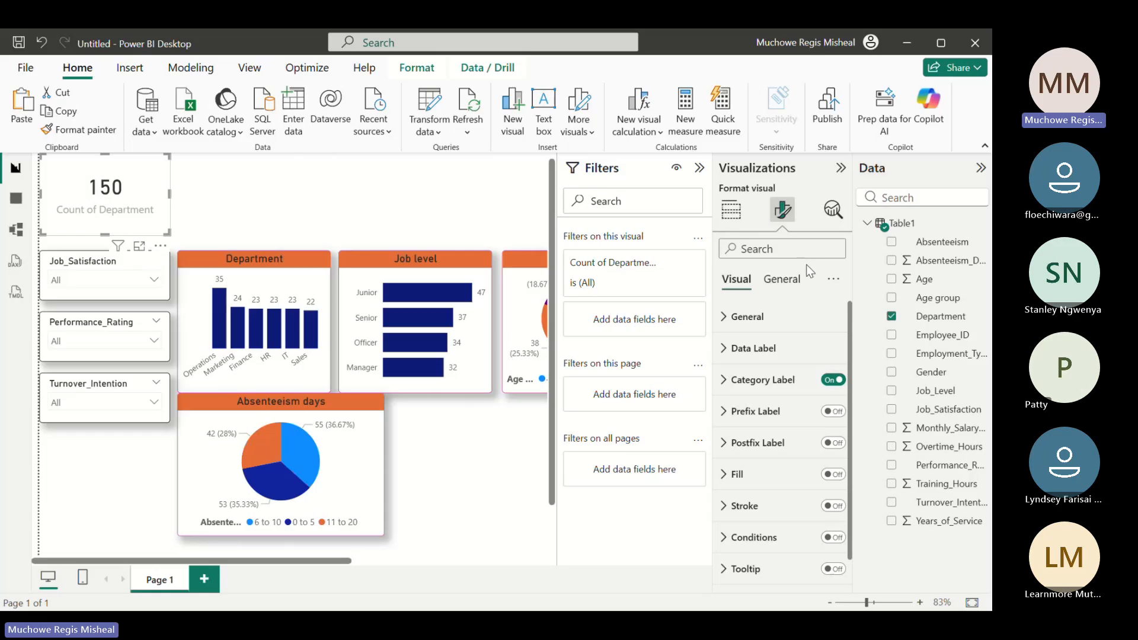
{"action": "left_click", "coordinate": [830, 381]}
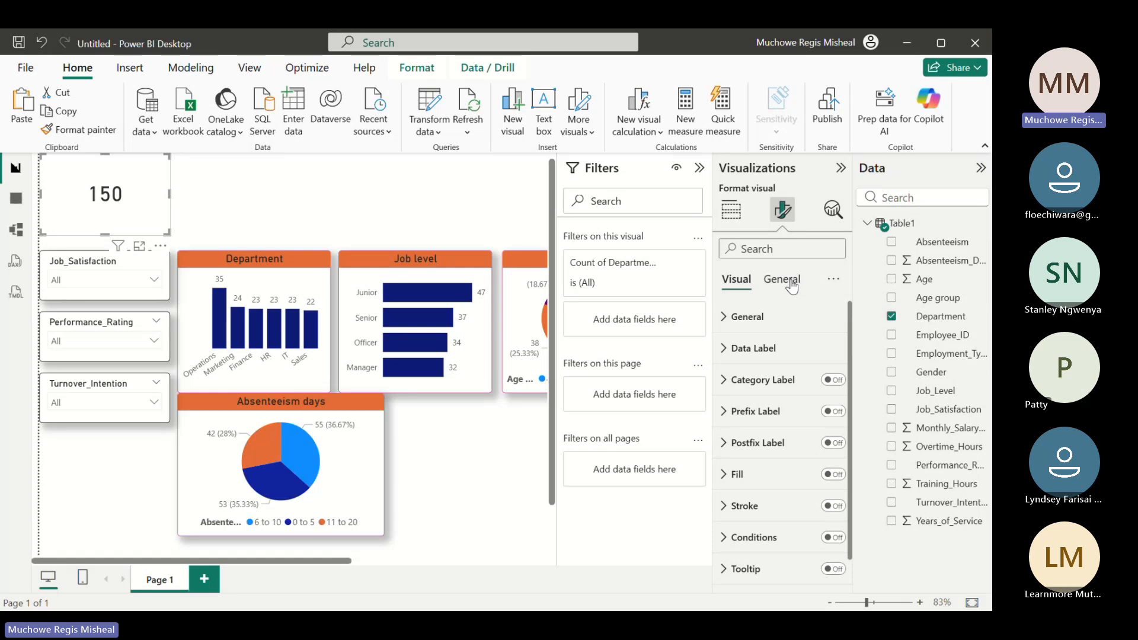
Turn on the card's title and set its text to Headcount
{"action": "left_click", "coordinate": [792, 286]}
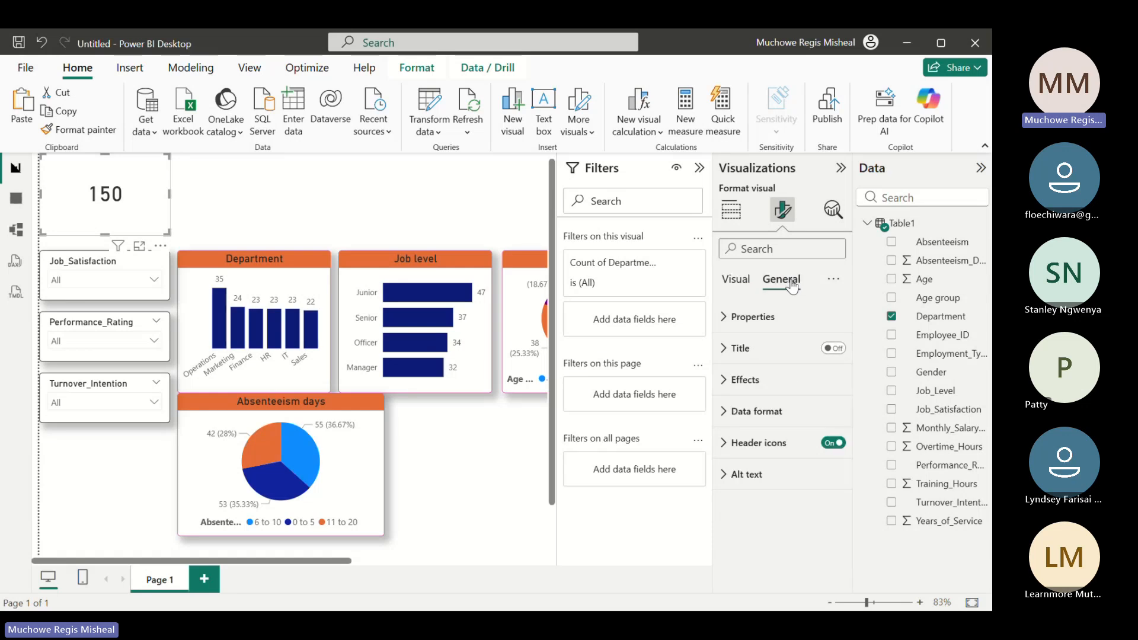
{"action": "left_click", "coordinate": [835, 348]}
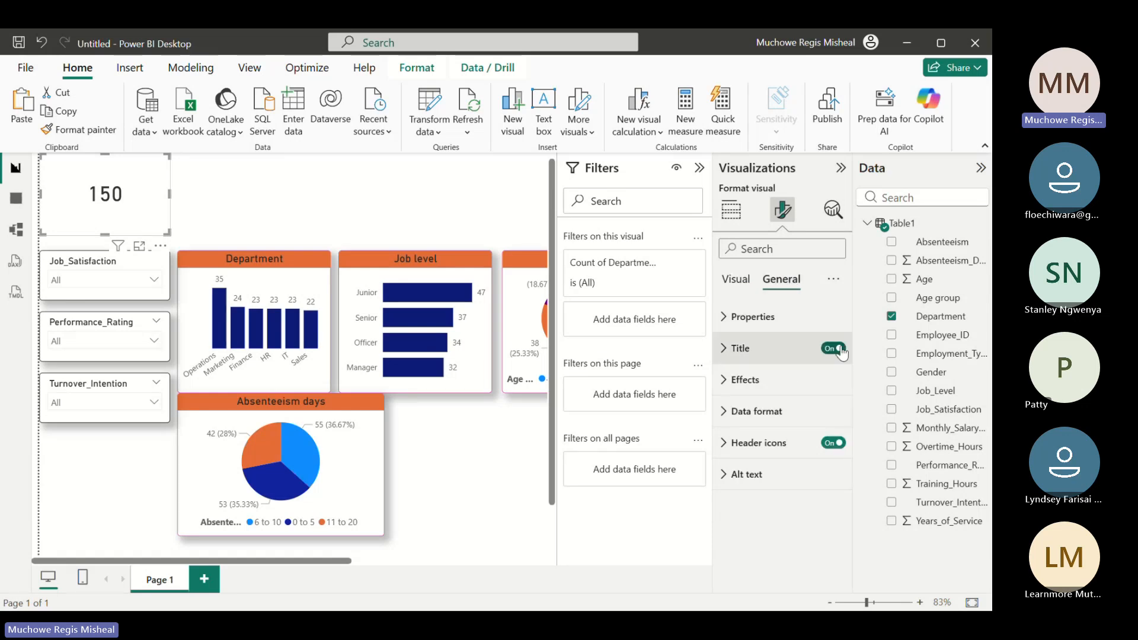
{"action": "left_click", "coordinate": [809, 348]}
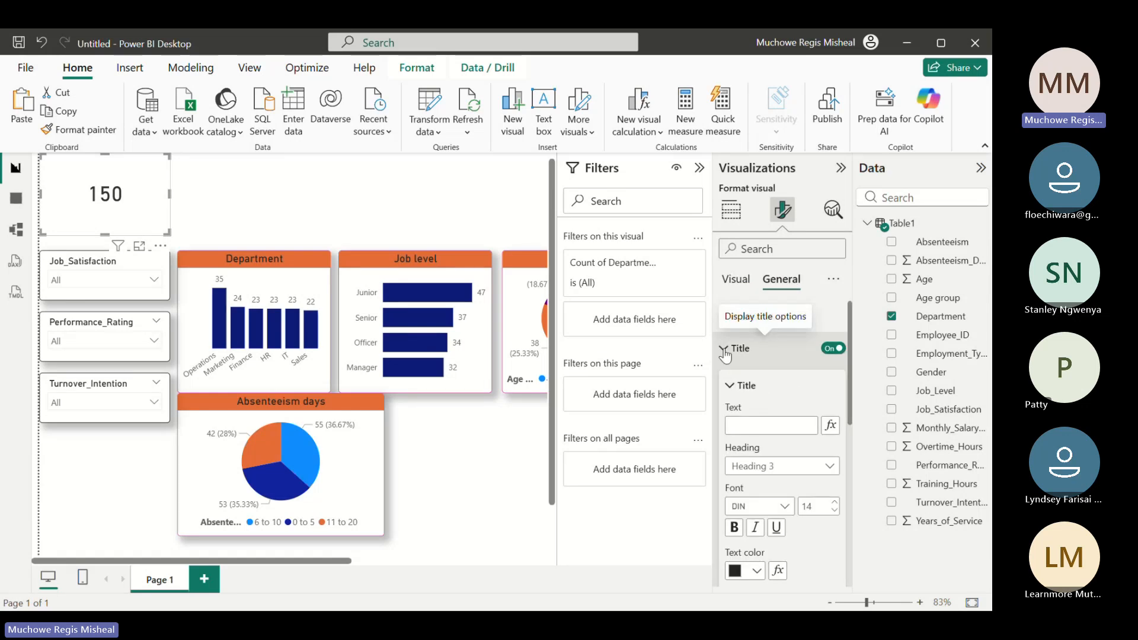
{"action": "left_click", "coordinate": [763, 426]}
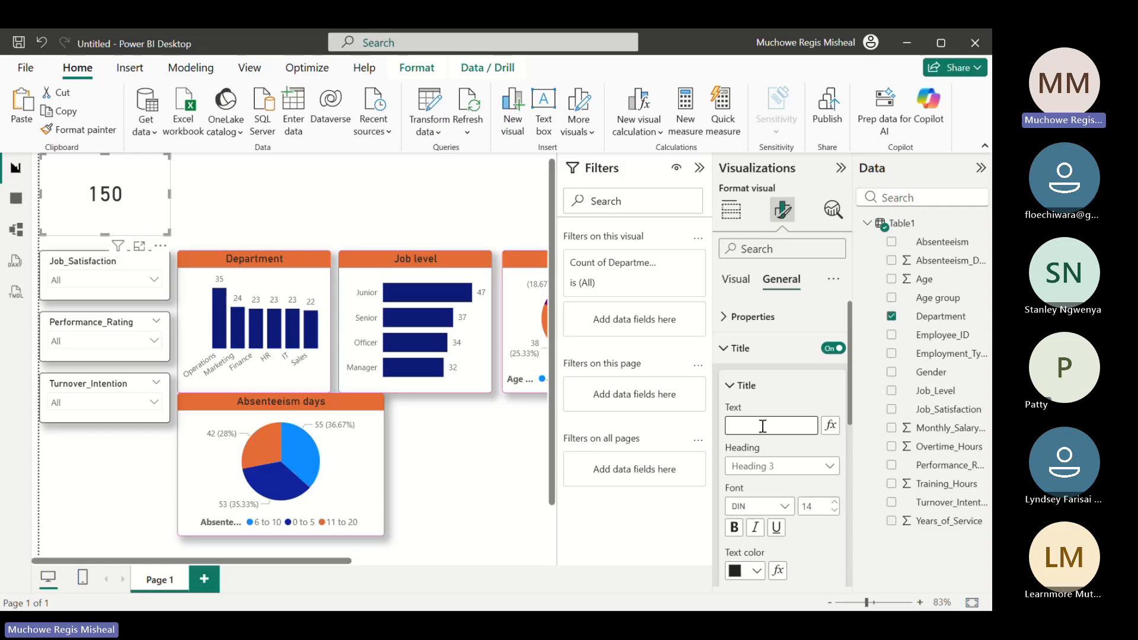
{"action": "type", "text": "He"}
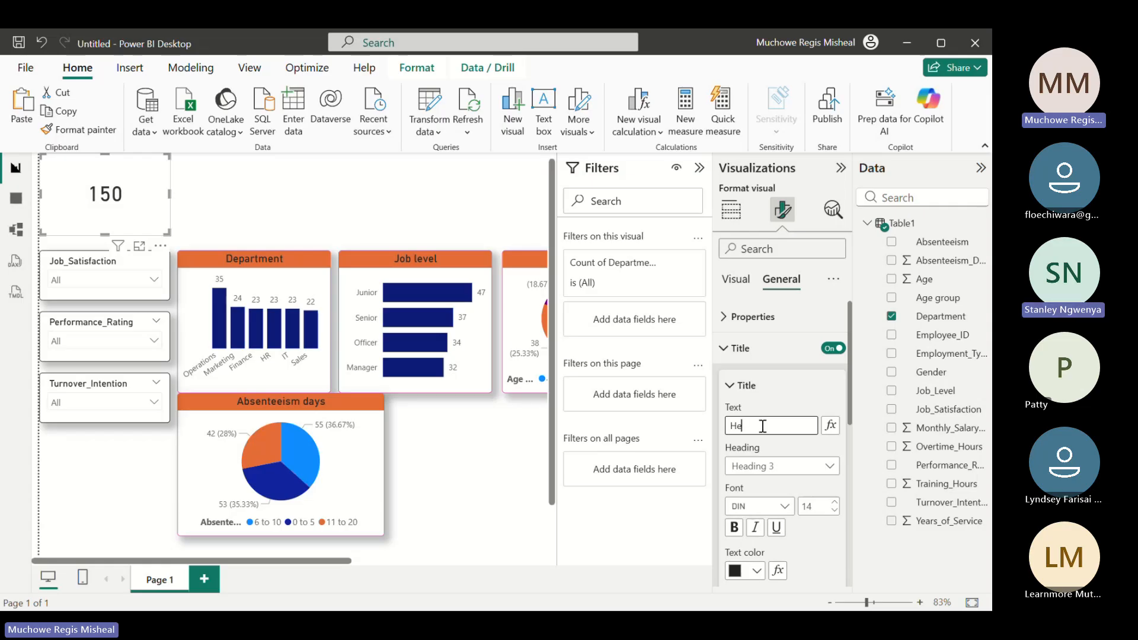
{"action": "type", "text": "adcount"}
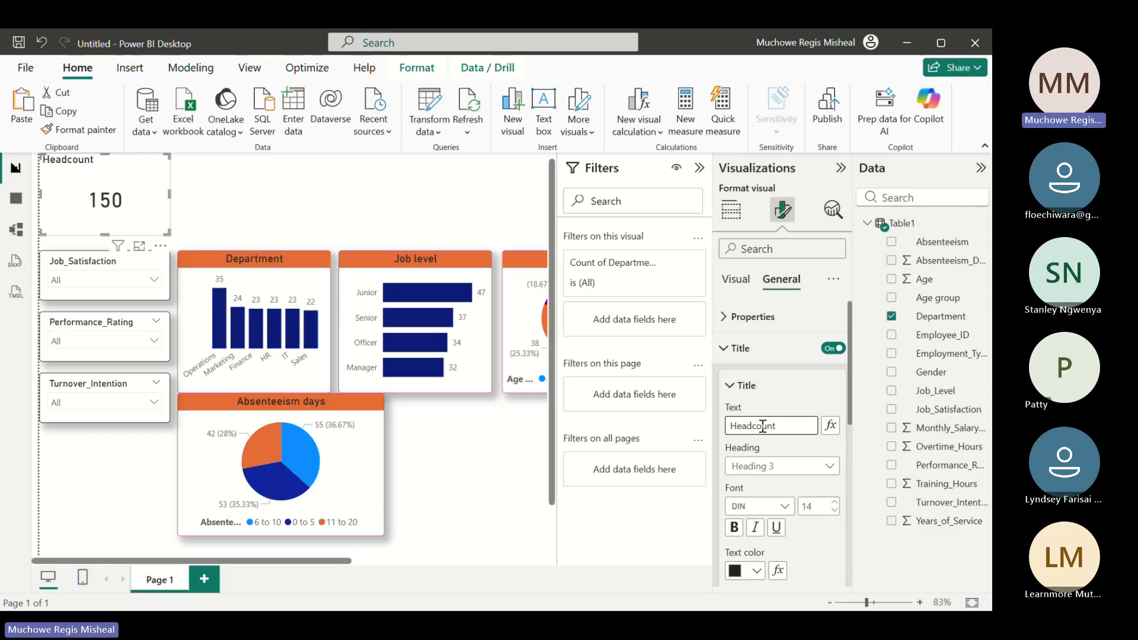
Center the Headcount title horizontally on the card
{"action": "left_click", "coordinate": [731, 387]}
{"action": "left_click", "coordinate": [731, 386]}
{"action": "scroll", "coordinate": [788, 481], "scroll_direction": "down", "scroll_amount": 3}
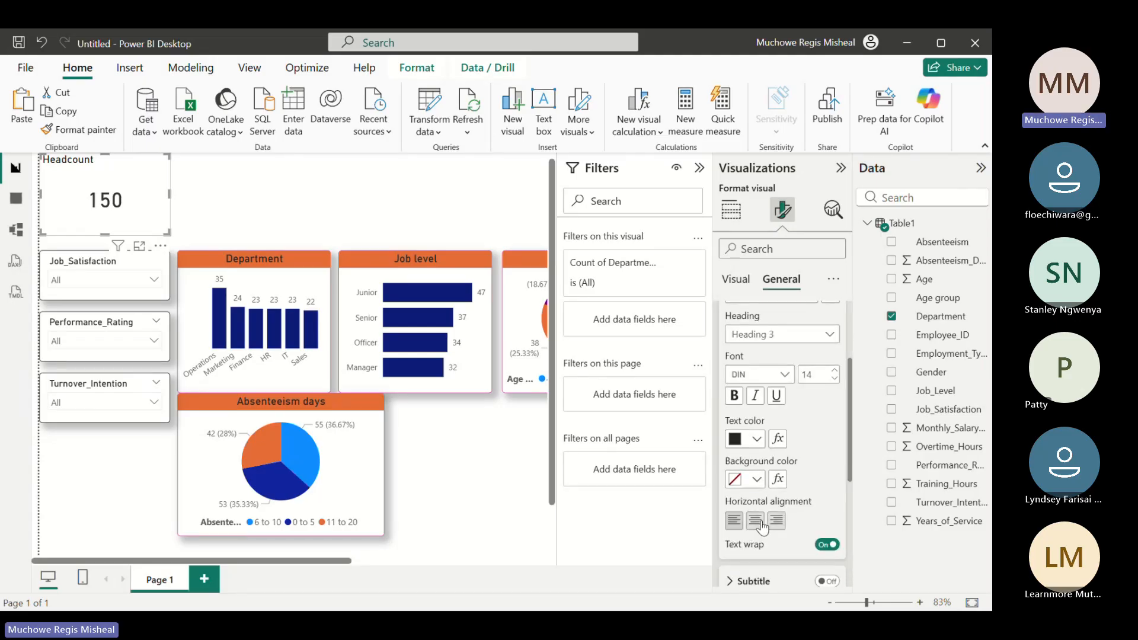
{"action": "left_click", "coordinate": [761, 521]}
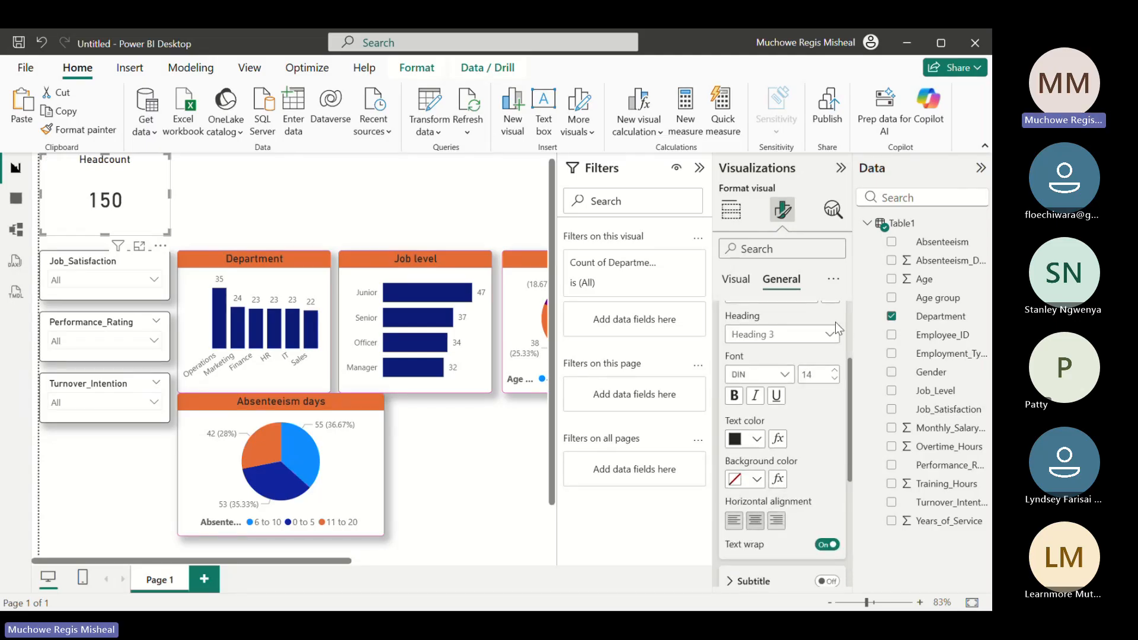
Set the Headcount title's text color to dark purple and its background color to light red
{"action": "left_click", "coordinate": [758, 439]}
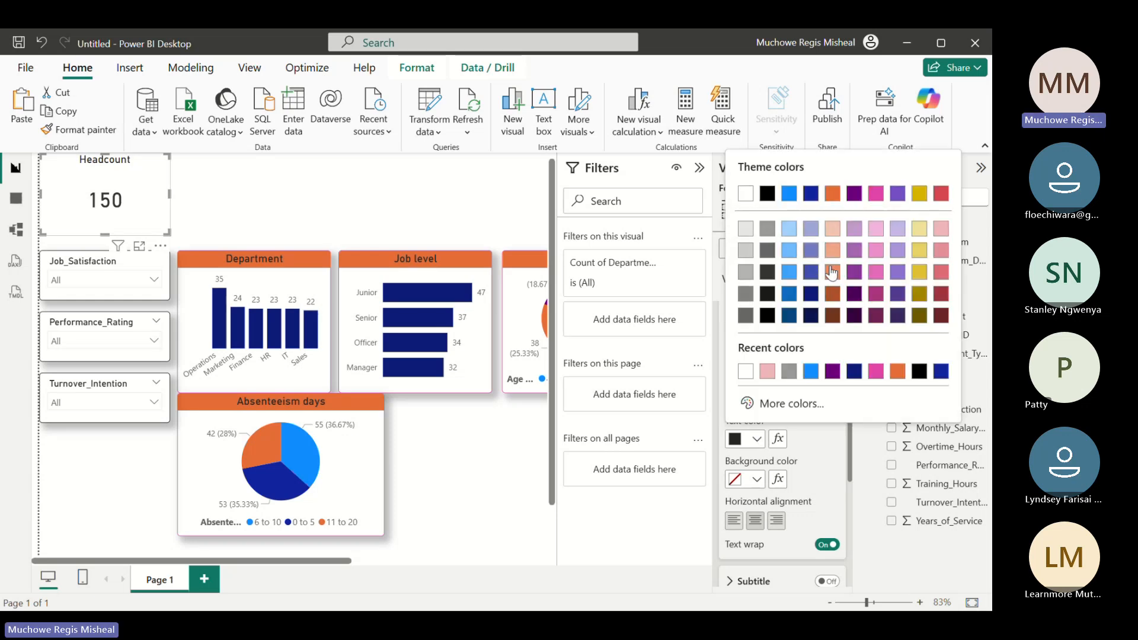
{"action": "left_click", "coordinate": [895, 300]}
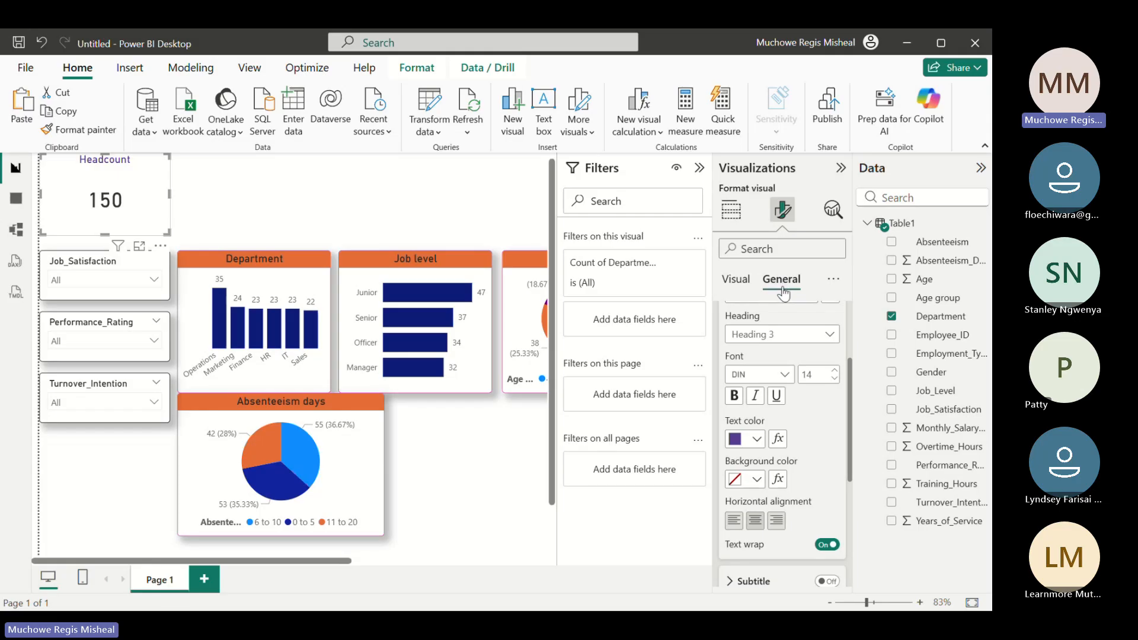
{"action": "left_click", "coordinate": [756, 478]}
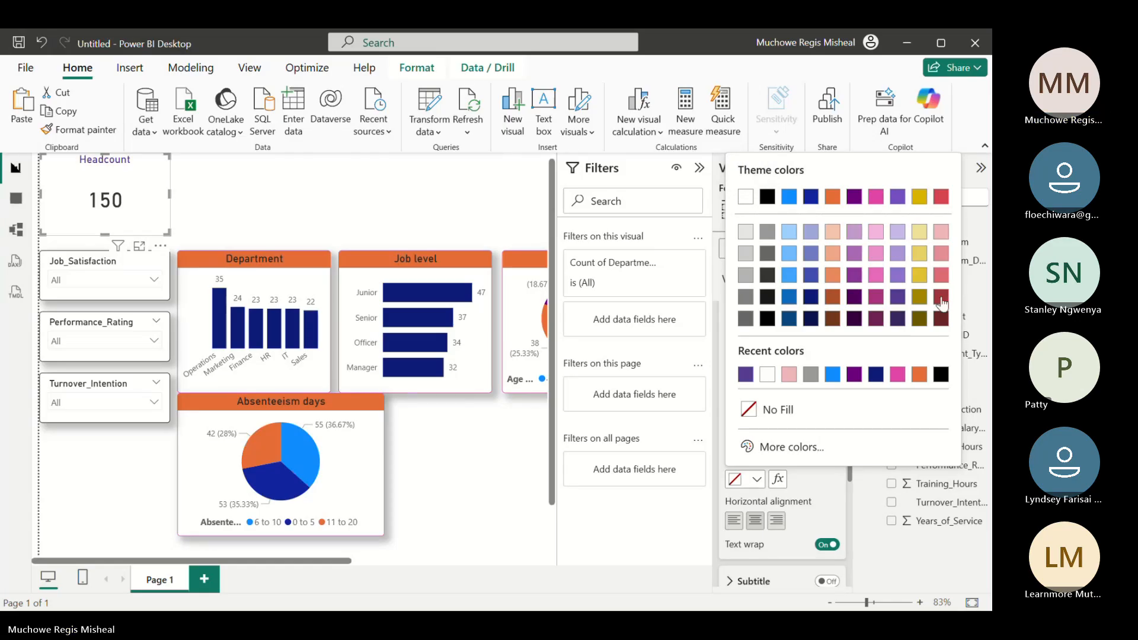
{"action": "left_click", "coordinate": [941, 275]}
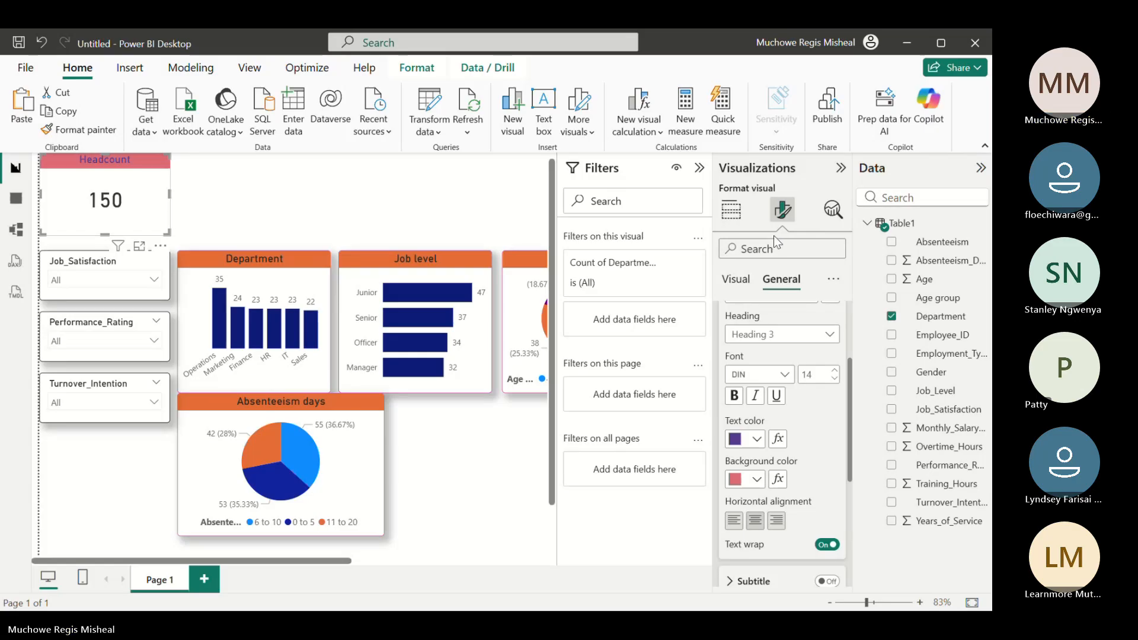
{"action": "left_click", "coordinate": [738, 285]}
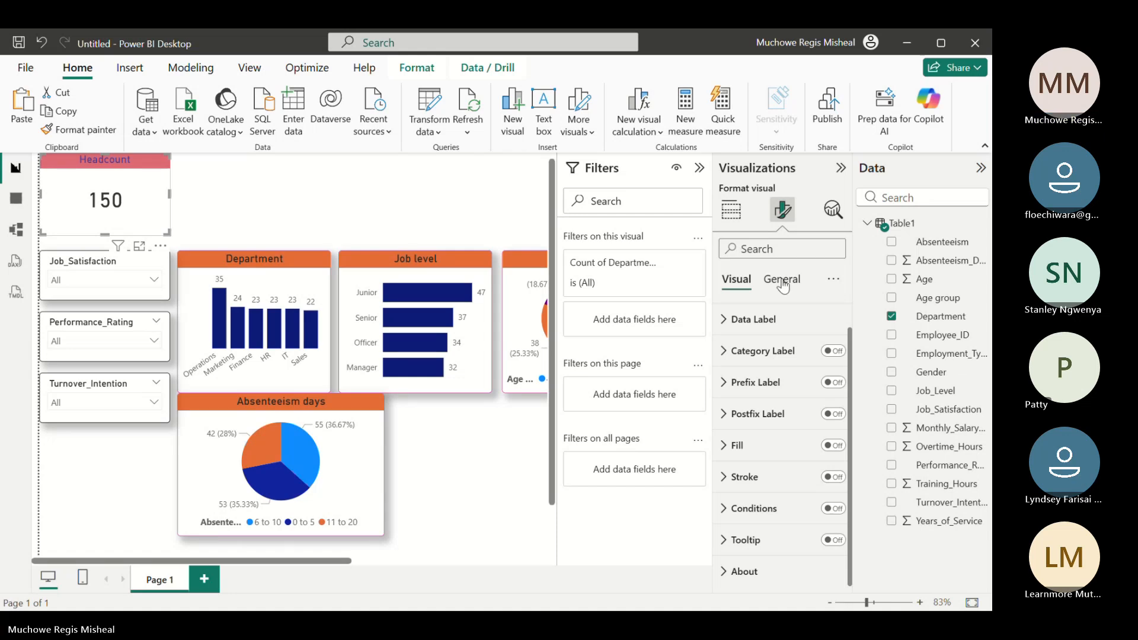
{"action": "left_click", "coordinate": [732, 223]}
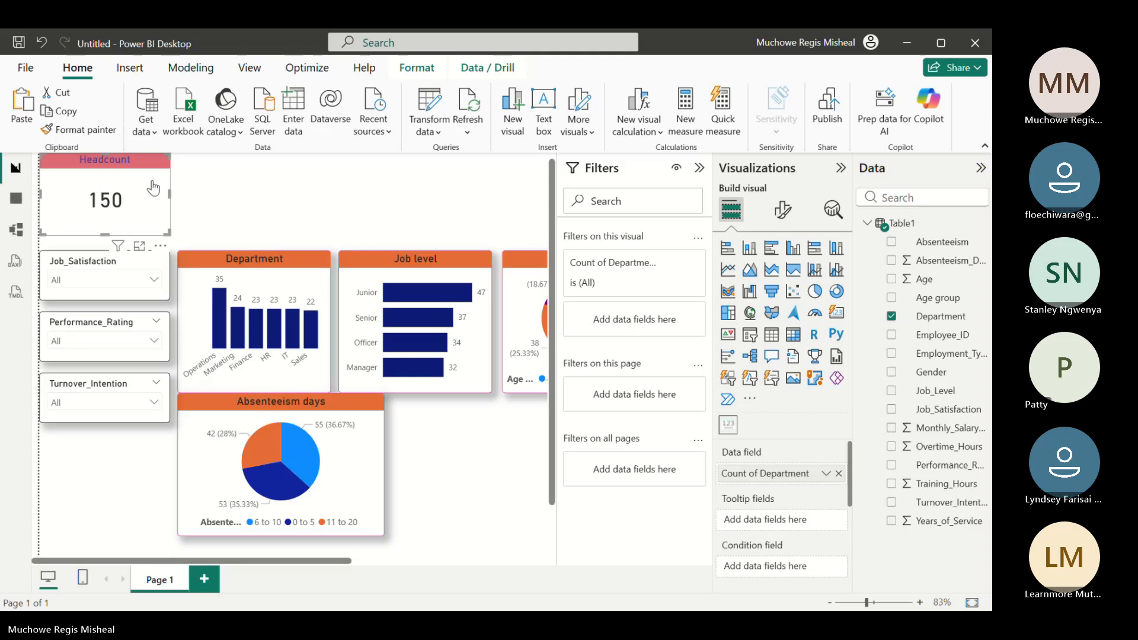
{"action": "left_click", "coordinate": [271, 192]}
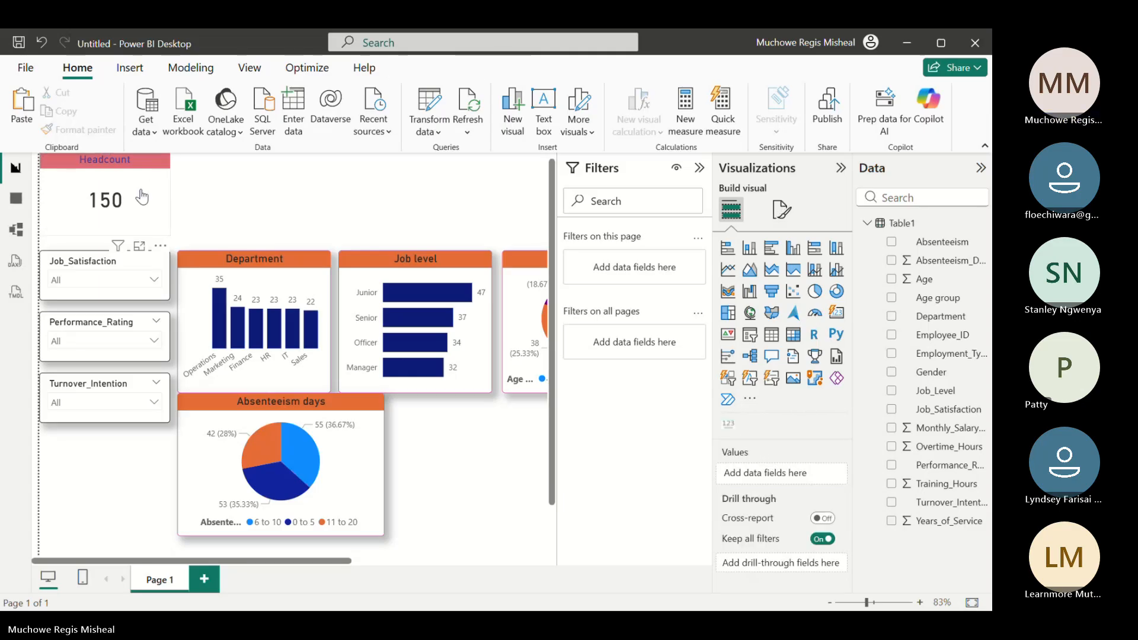
{"action": "left_click", "coordinate": [96, 236]}
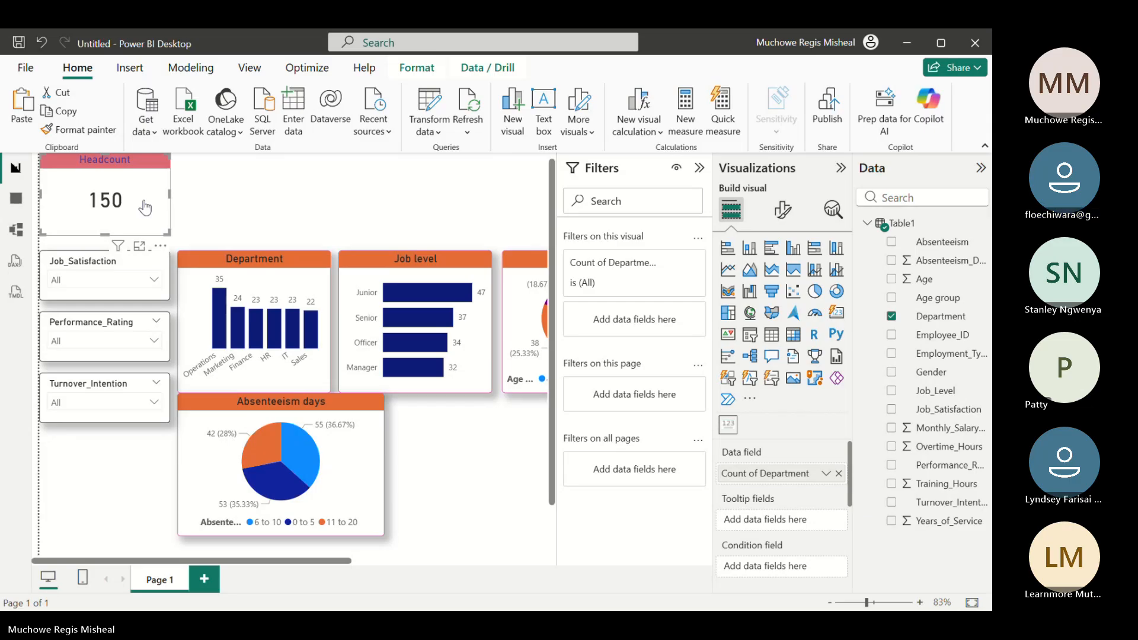
{"action": "left_click", "coordinate": [207, 195]}
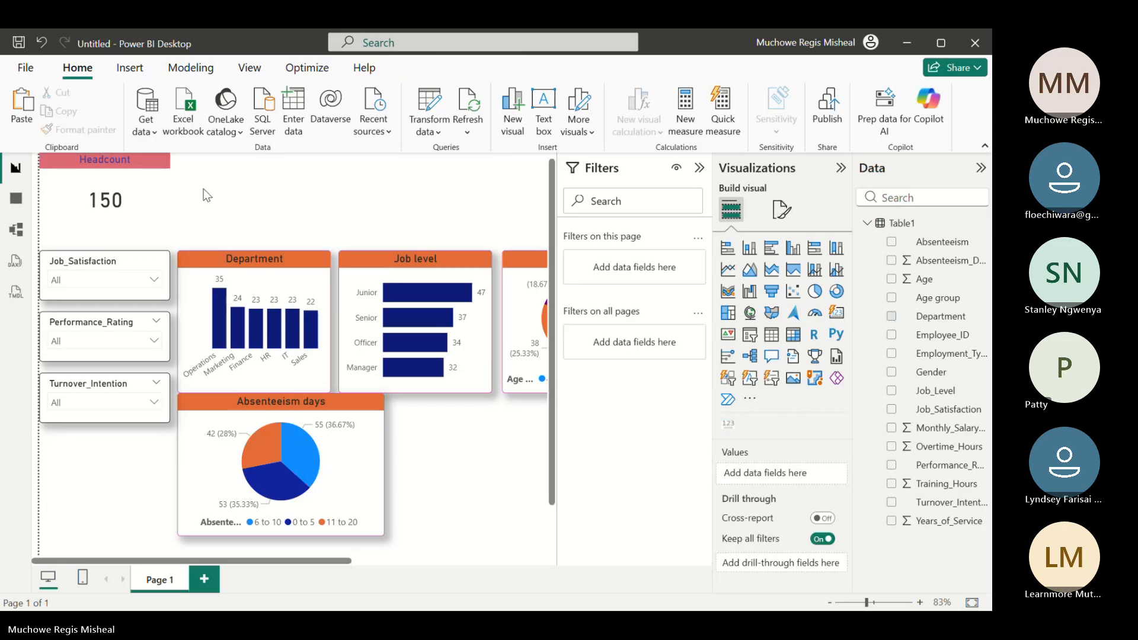
{"action": "key", "text": "ctrl+v"}
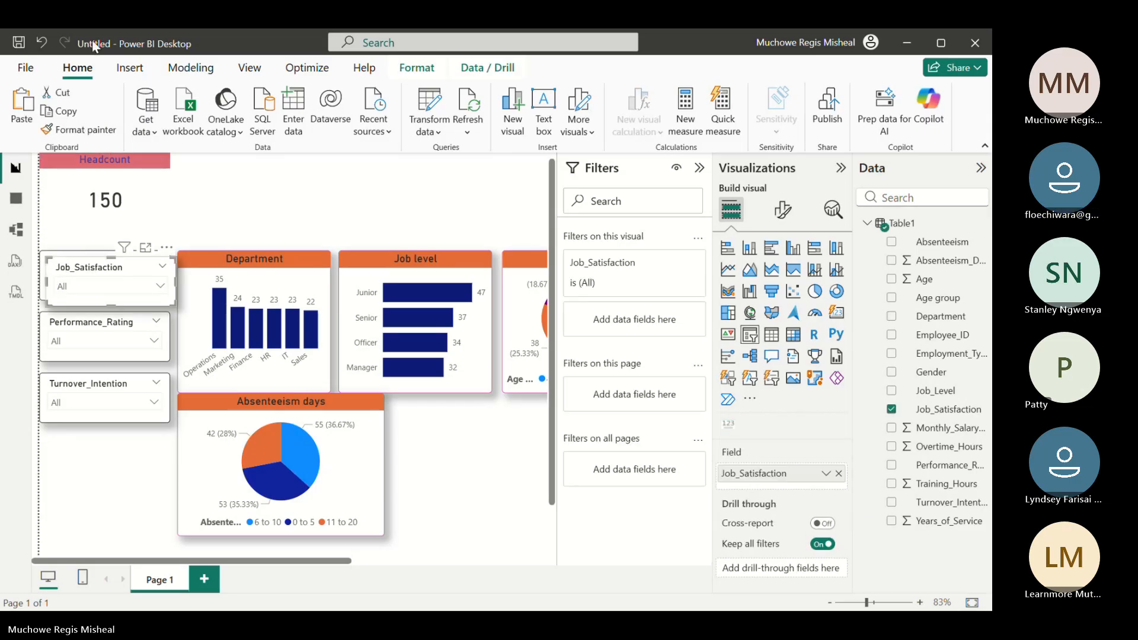
{"action": "left_click", "coordinate": [42, 43]}
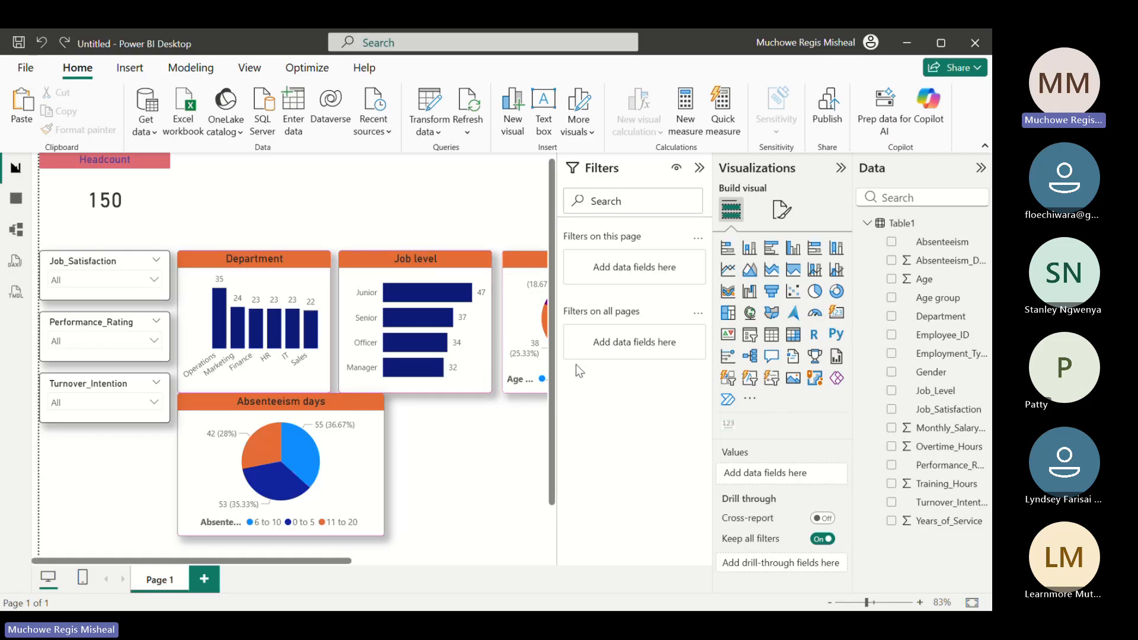
Add an Advance Card beside the Headcount card and shrink it to leave a gap above the Department chart
{"action": "left_click", "coordinate": [728, 424]}
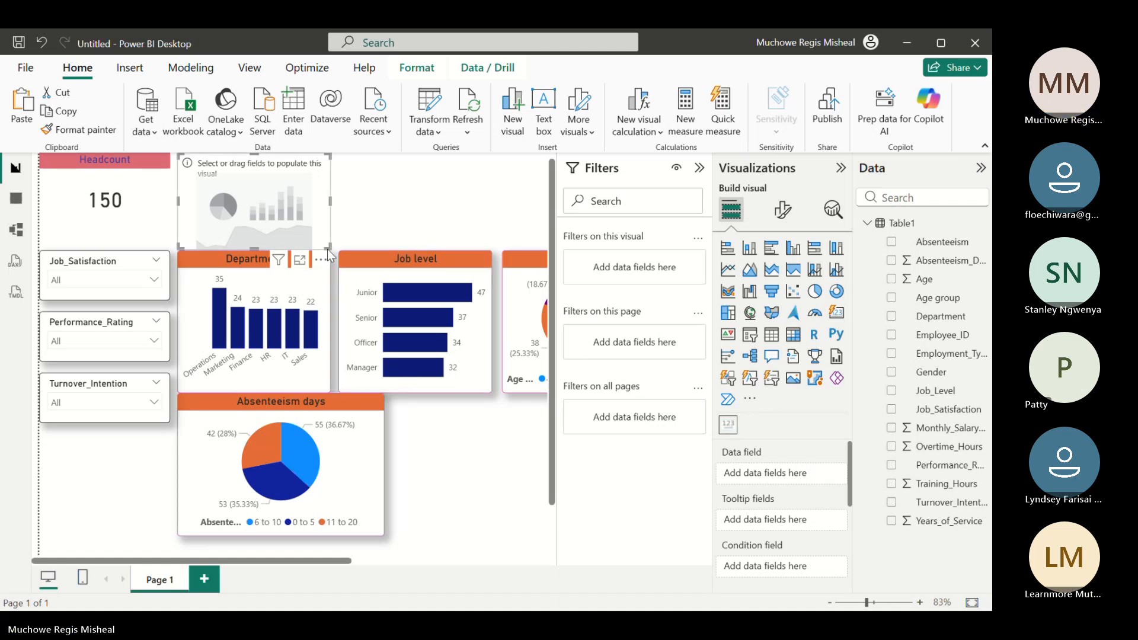
{"action": "left_click_drag", "start_coordinate": [329, 248], "coordinate": [317, 231]}
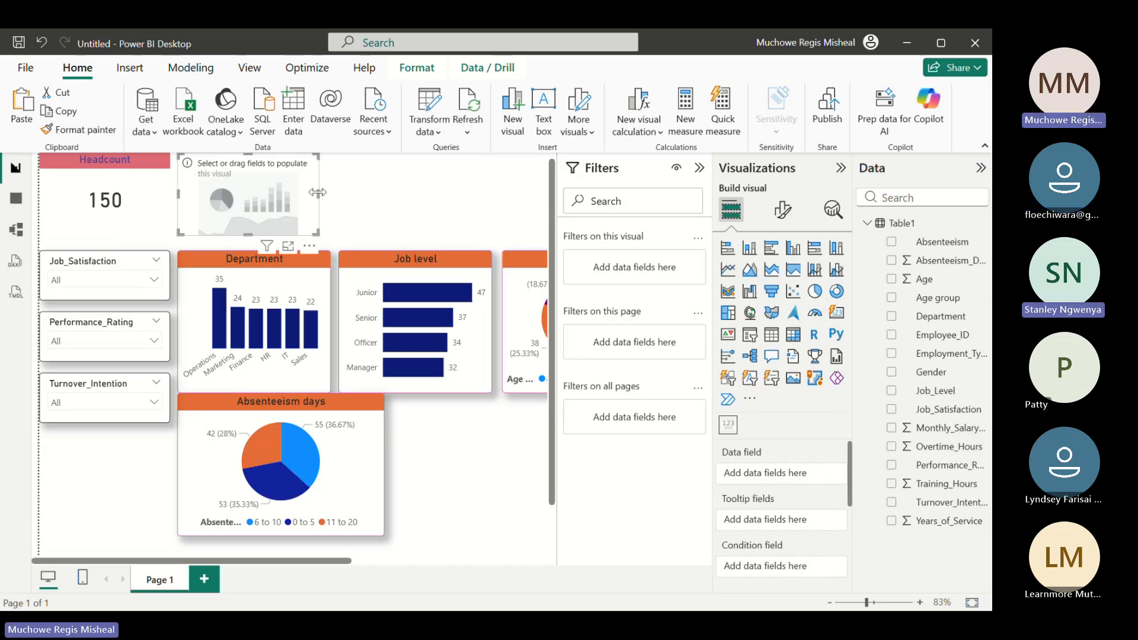
{"action": "left_click_drag", "start_coordinate": [318, 192], "coordinate": [286, 193]}
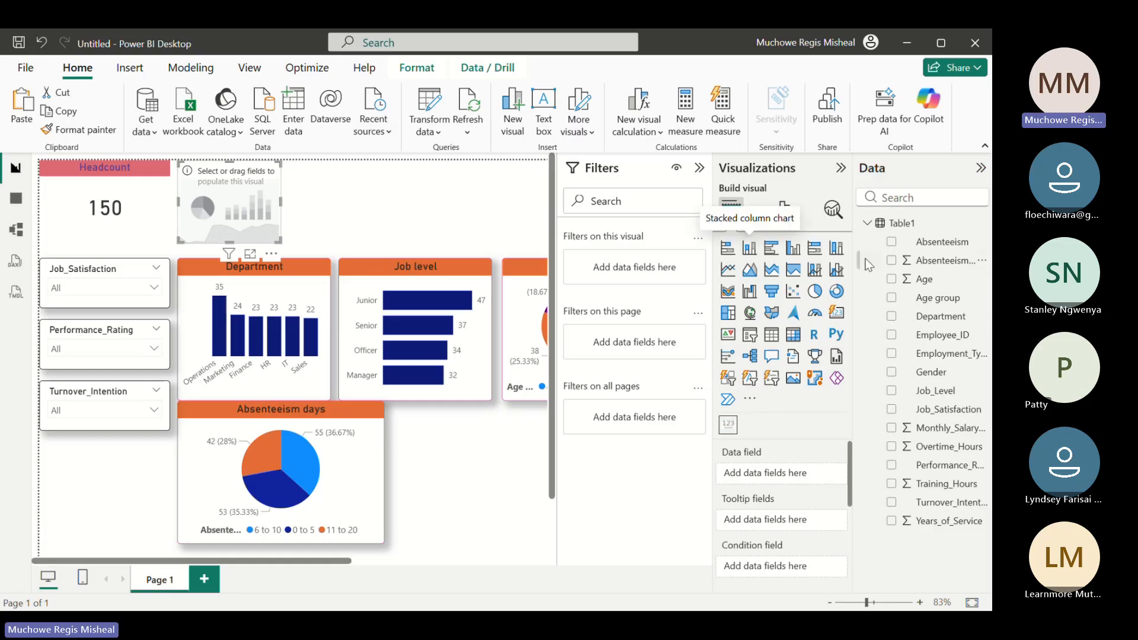
Use the Gender field as the new card's data field, summarized as Count
{"action": "left_click", "coordinate": [893, 372]}
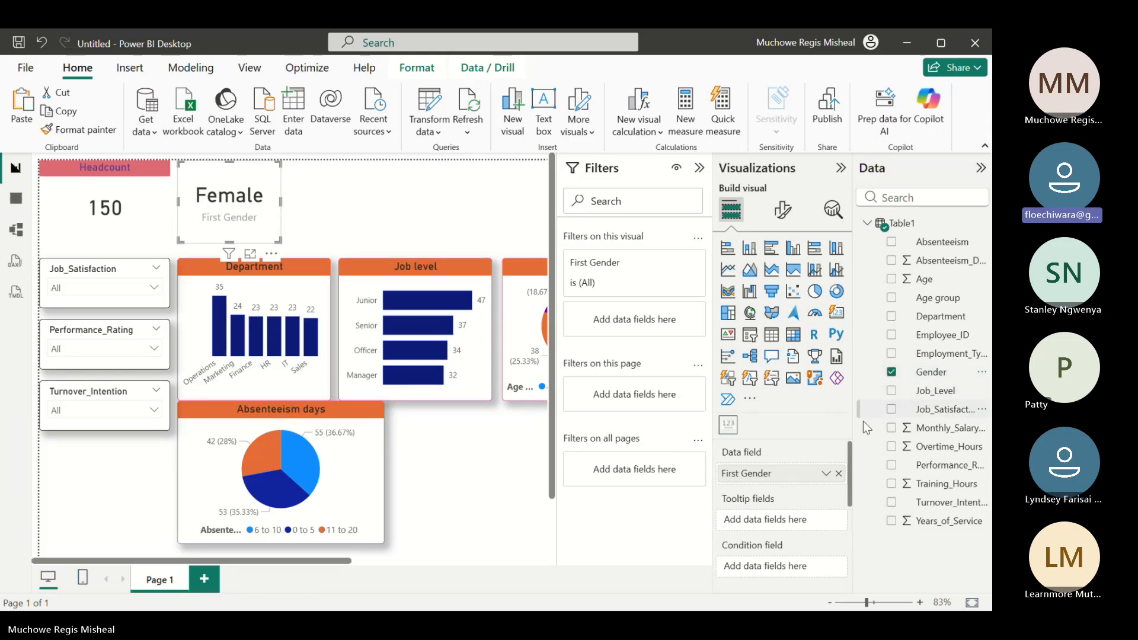
{"action": "left_click", "coordinate": [825, 474]}
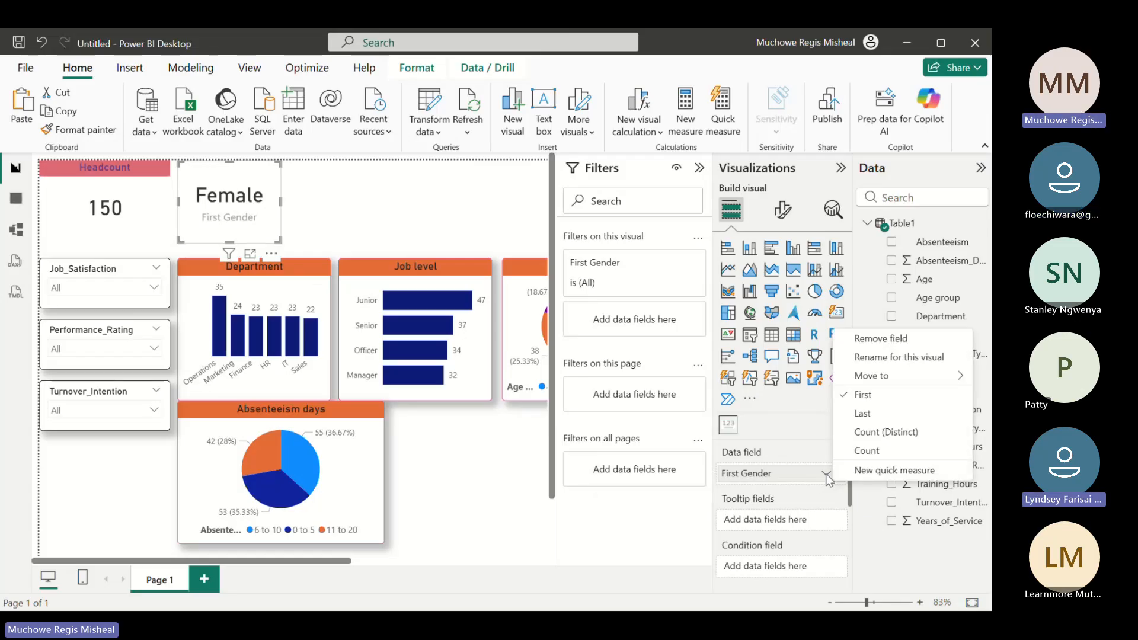
{"action": "left_click", "coordinate": [857, 455]}
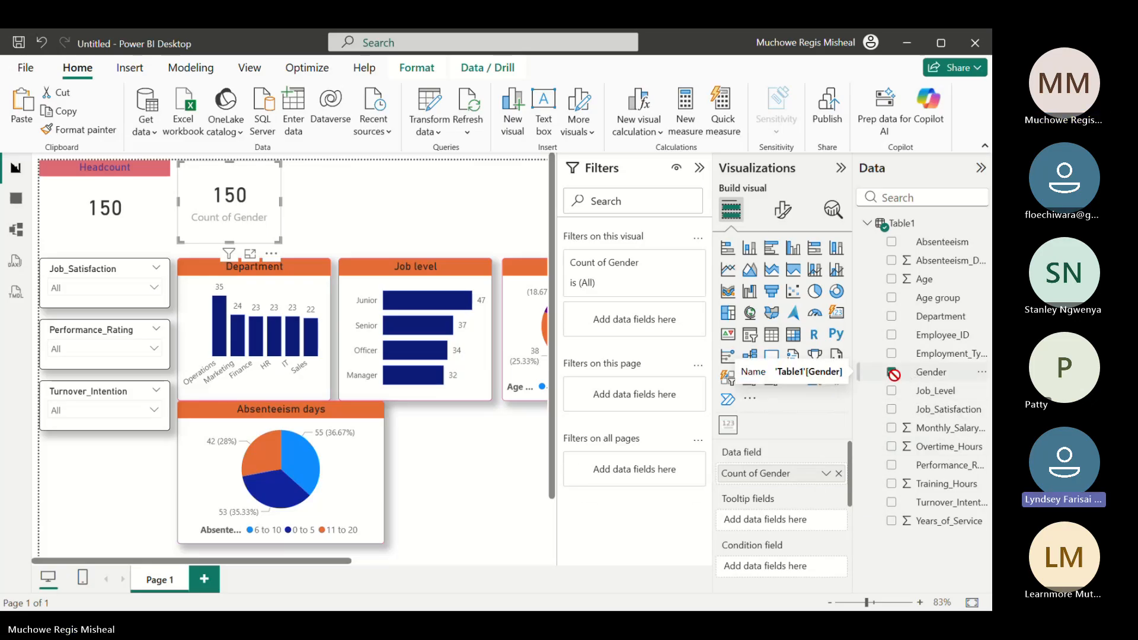
{"action": "left_click_drag", "start_coordinate": [917, 380], "coordinate": [840, 375]}
{"action": "left_click_drag", "start_coordinate": [691, 345], "coordinate": [632, 326]}
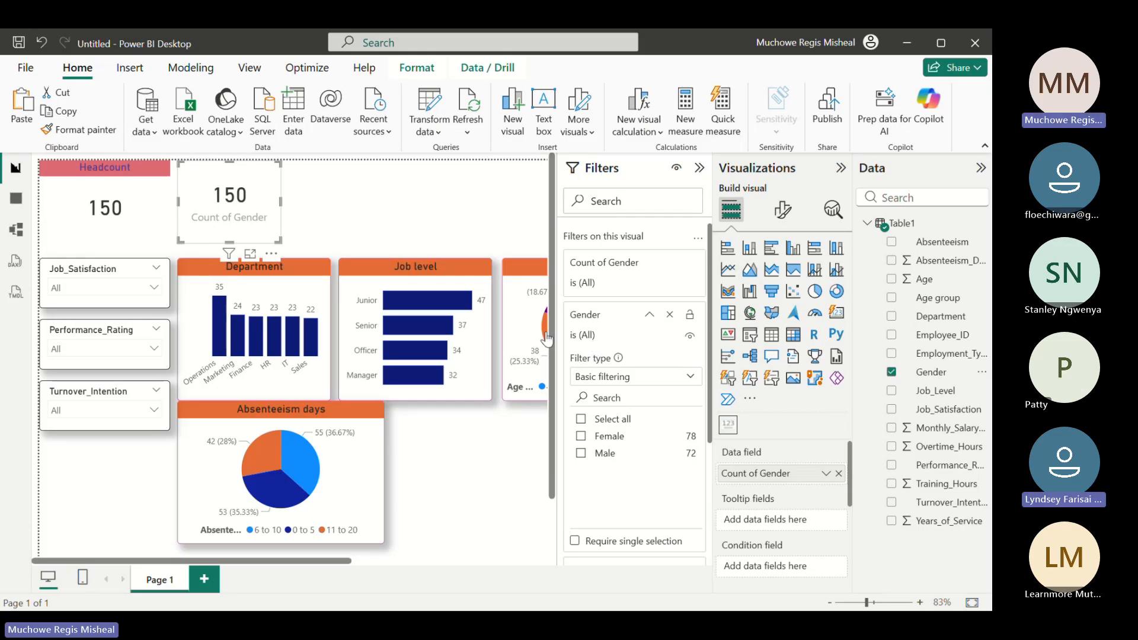
{"action": "left_click", "coordinate": [42, 43]}
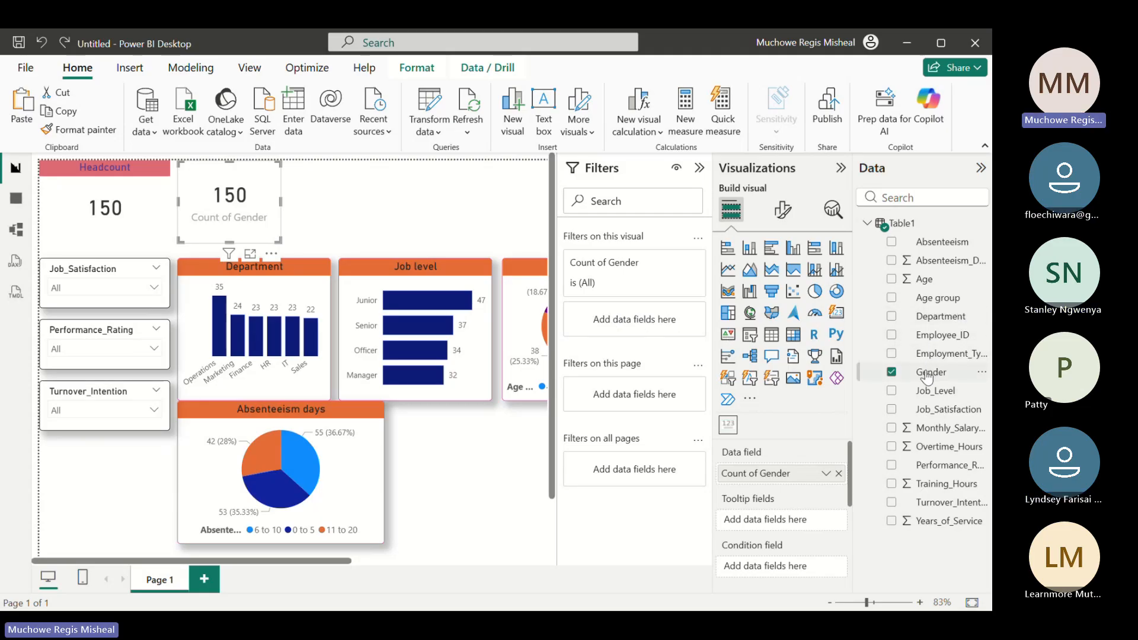
Add Gender as a visual-level filter set to Female on the gender count card, and turn off its category label
{"action": "left_click_drag", "start_coordinate": [928, 375], "coordinate": [644, 327]}
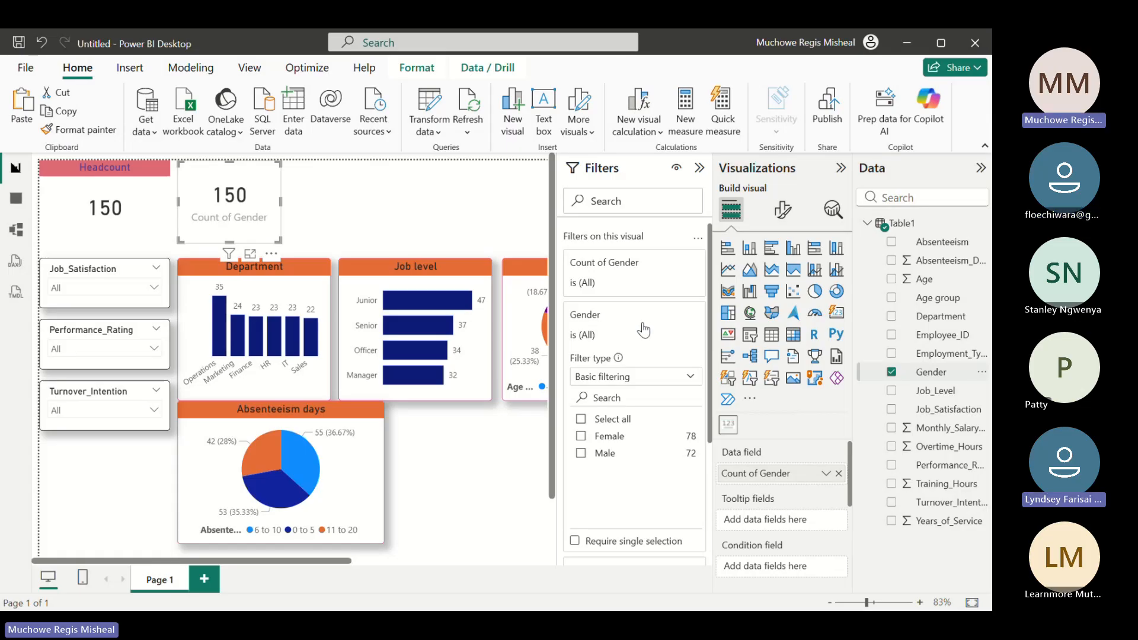
{"action": "left_click", "coordinate": [581, 437]}
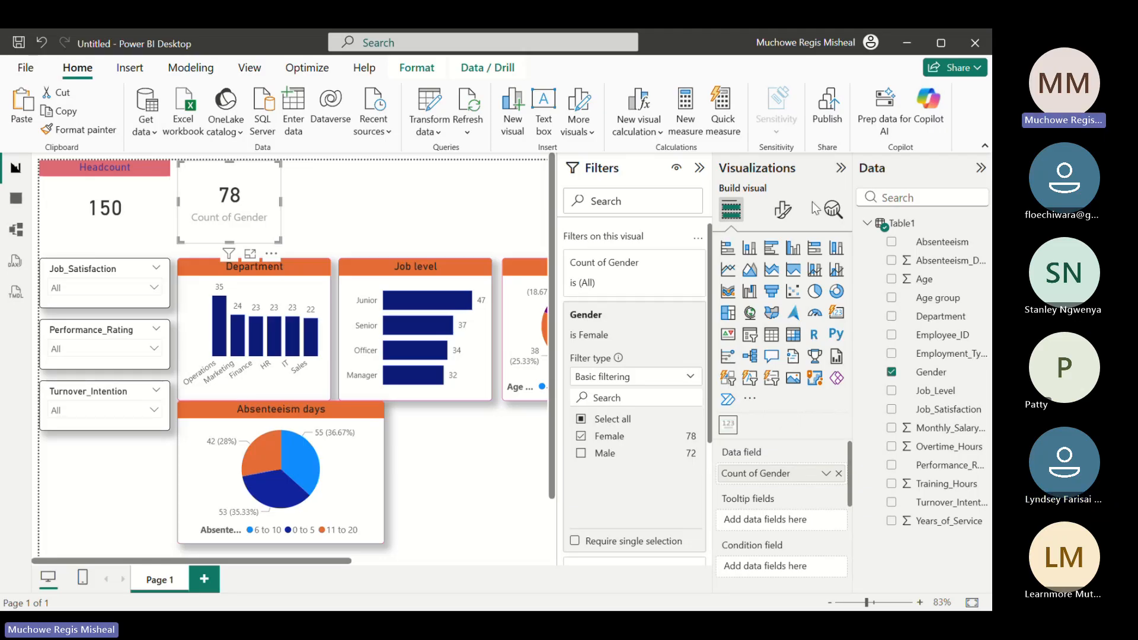
{"action": "left_click", "coordinate": [783, 209]}
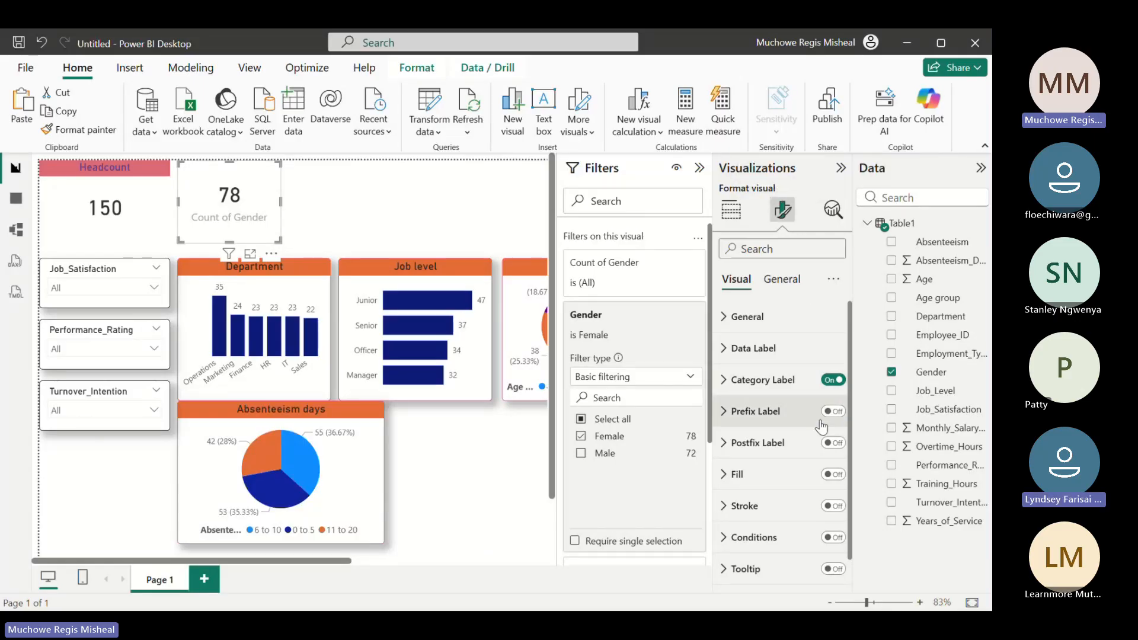
{"action": "left_click", "coordinate": [828, 382]}
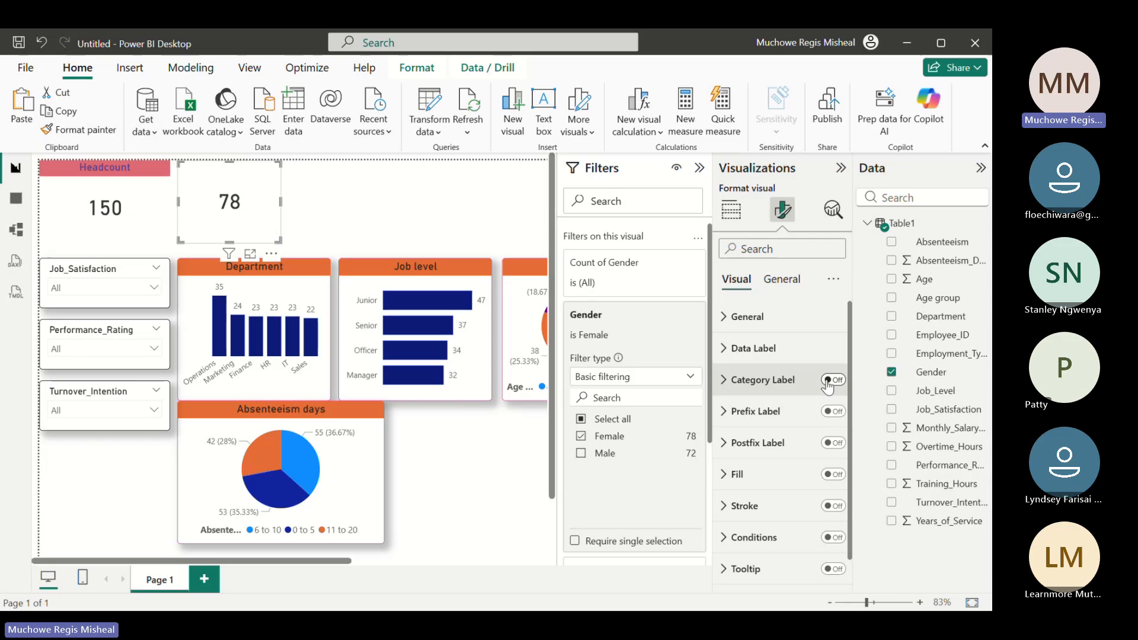
Turn on the gender count card's title and set its text to Female
{"action": "left_click", "coordinate": [781, 281]}
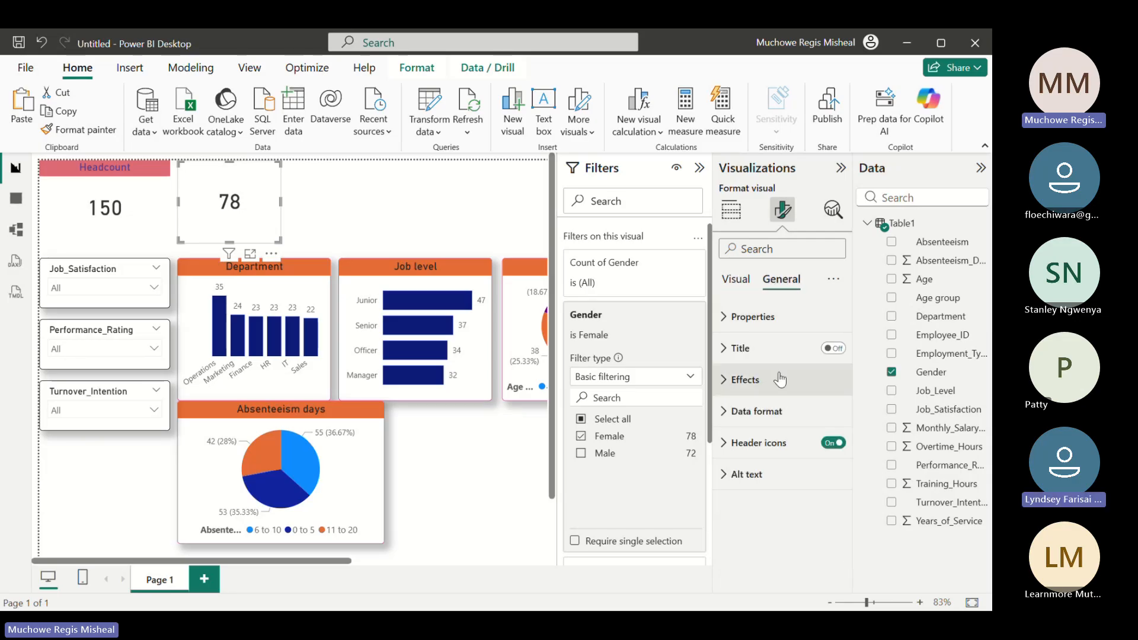
{"action": "left_click", "coordinate": [835, 349]}
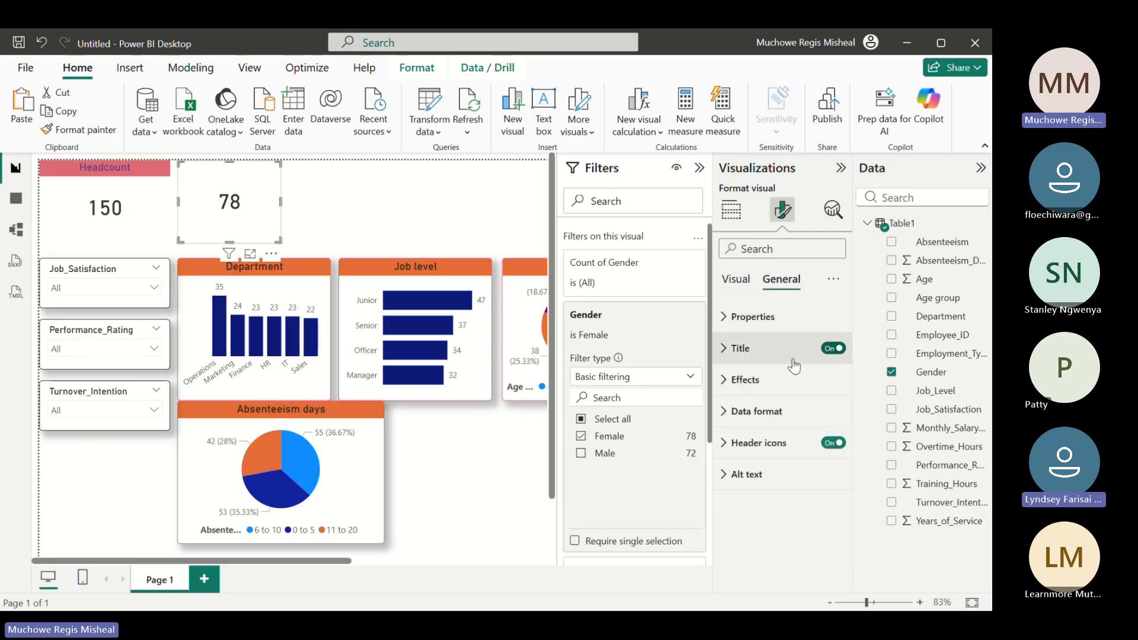
{"action": "left_click", "coordinate": [724, 349]}
{"action": "left_click", "coordinate": [748, 425]}
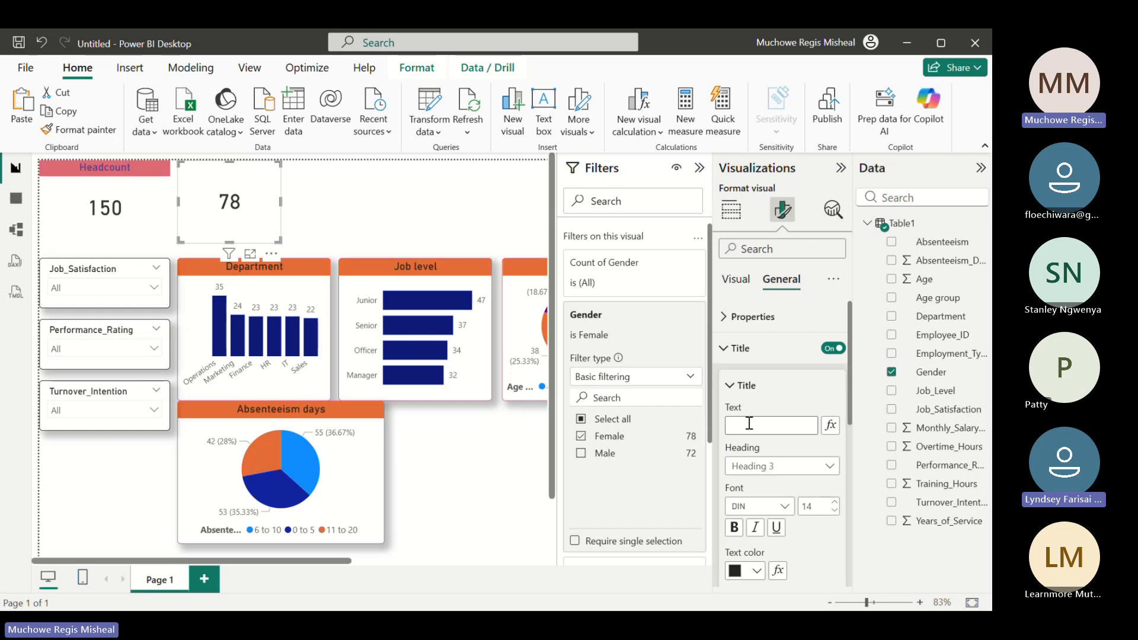
{"action": "type", "text": "Fe"}
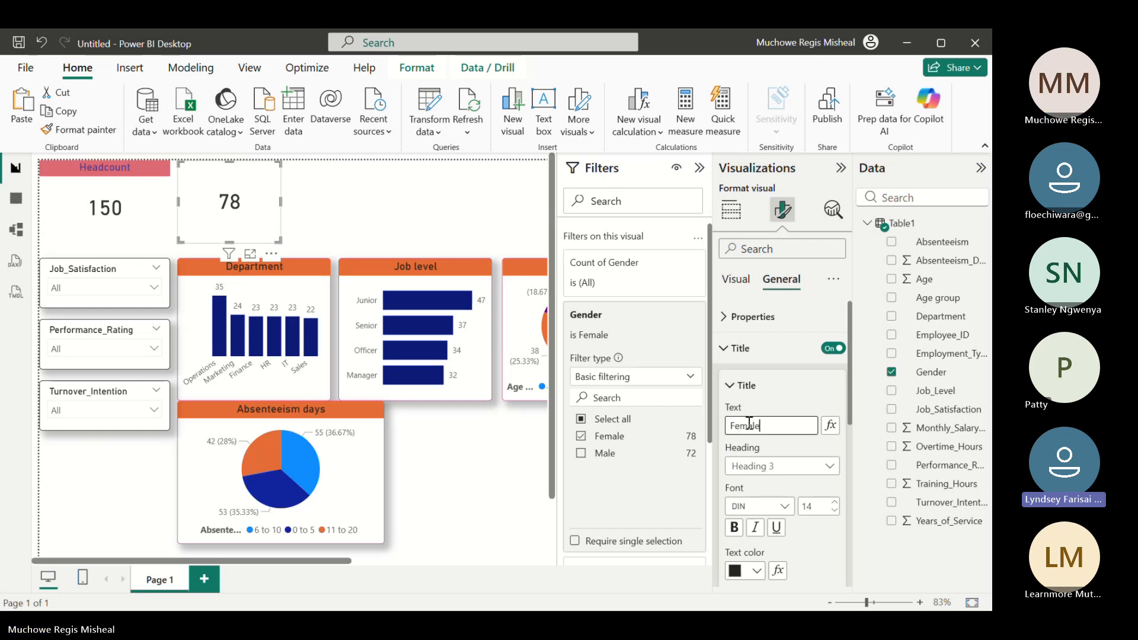
{"action": "type", "text": "male"}
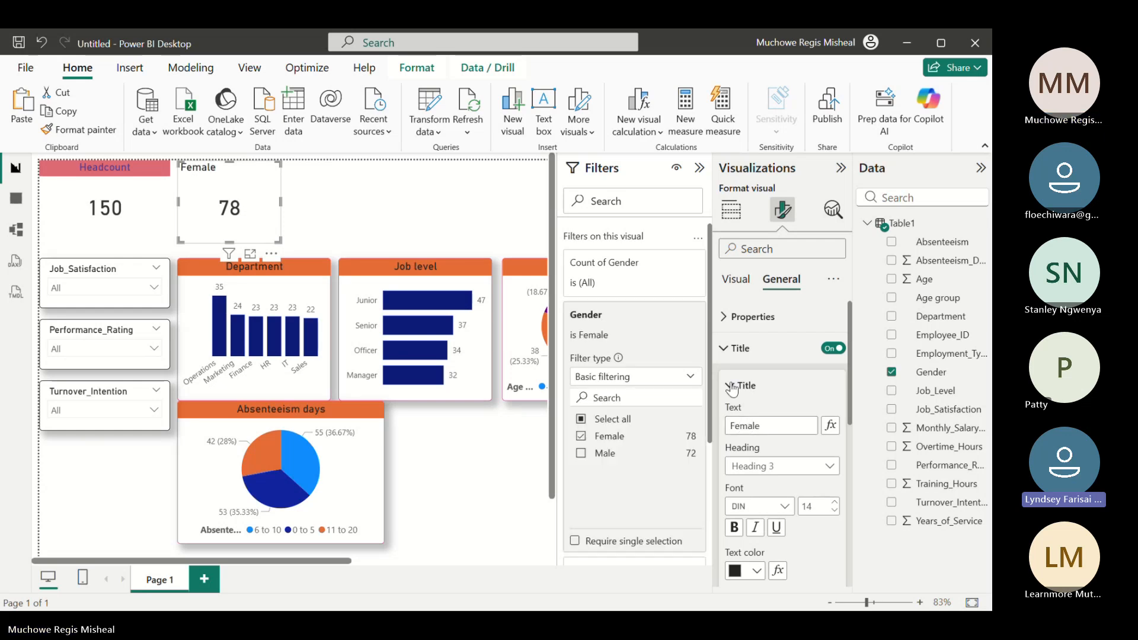
Center the Female title horizontally on its card
{"action": "left_click", "coordinate": [733, 386]}
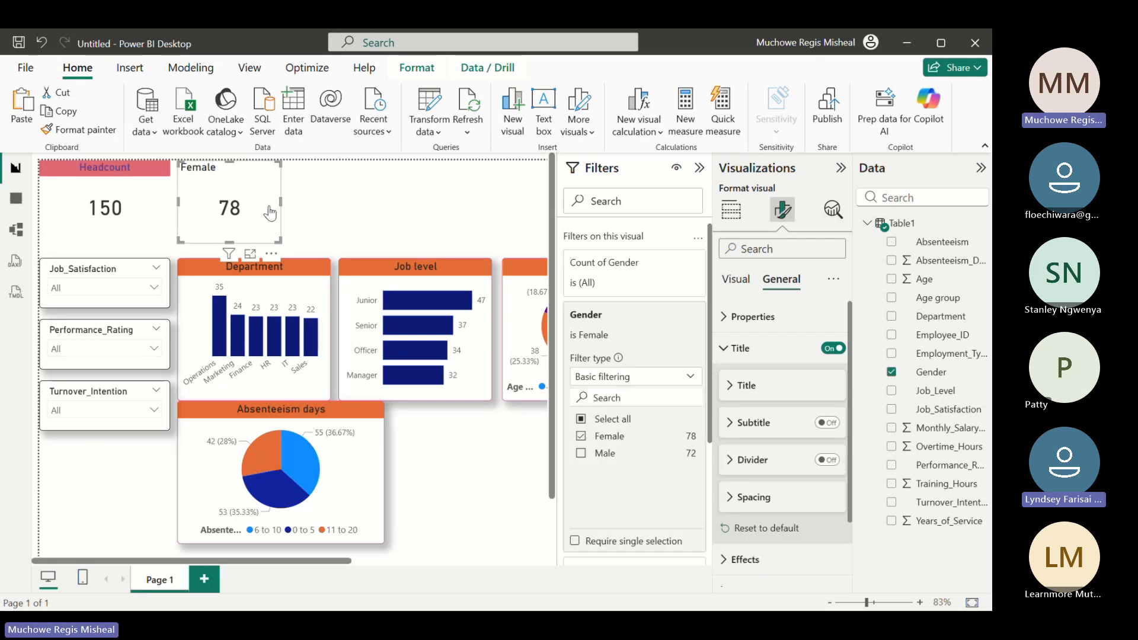
{"action": "left_click", "coordinate": [732, 389]}
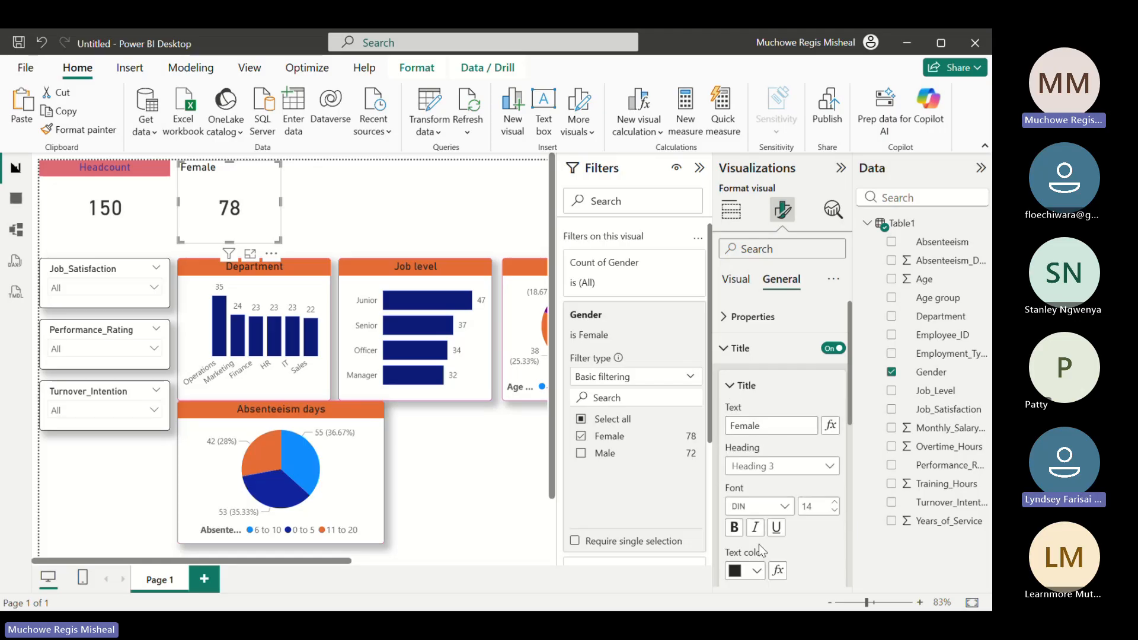
{"action": "scroll", "coordinate": [844, 433], "scroll_direction": "down", "scroll_amount": 3}
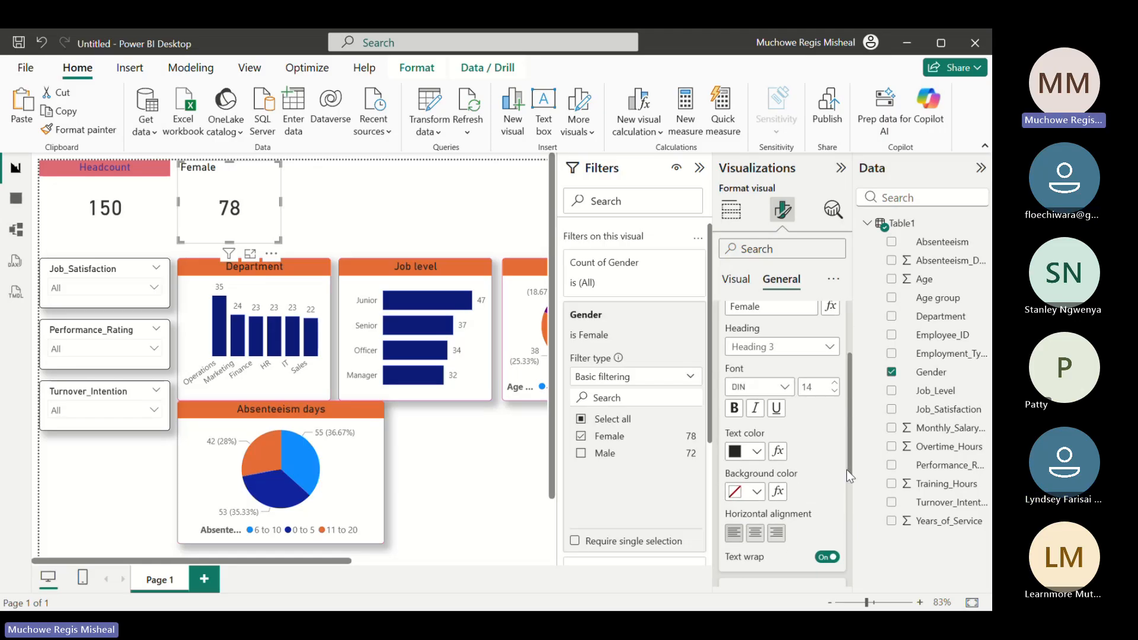
{"action": "left_click", "coordinate": [755, 533]}
Set the Female title's background color to light red and its text color to purple
{"action": "left_click", "coordinate": [756, 494]}
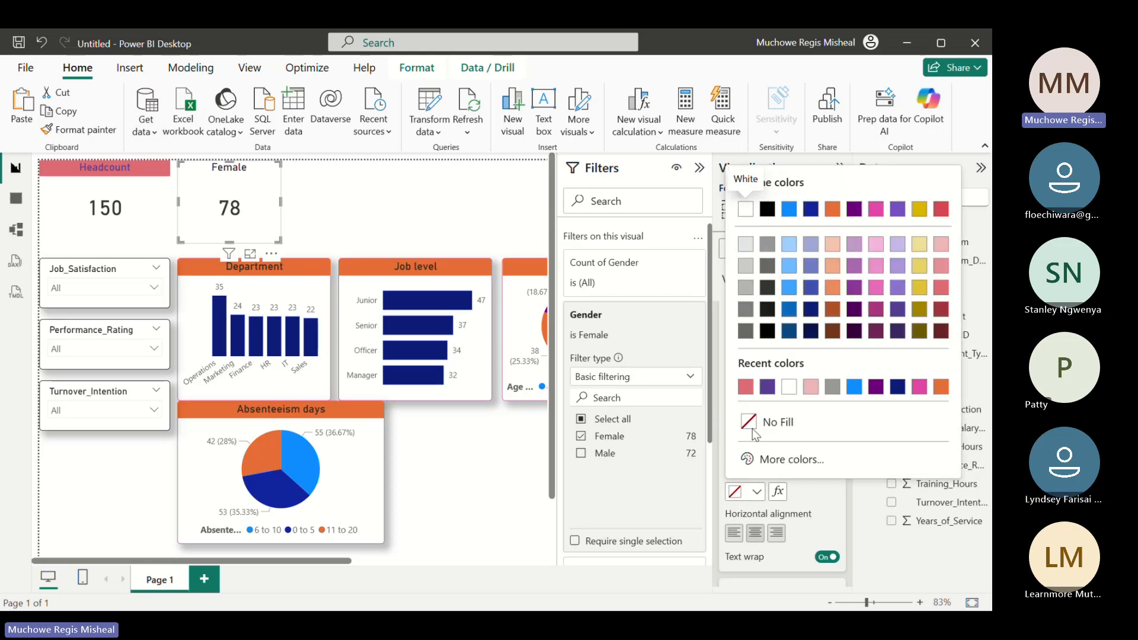
{"action": "left_click", "coordinate": [746, 388]}
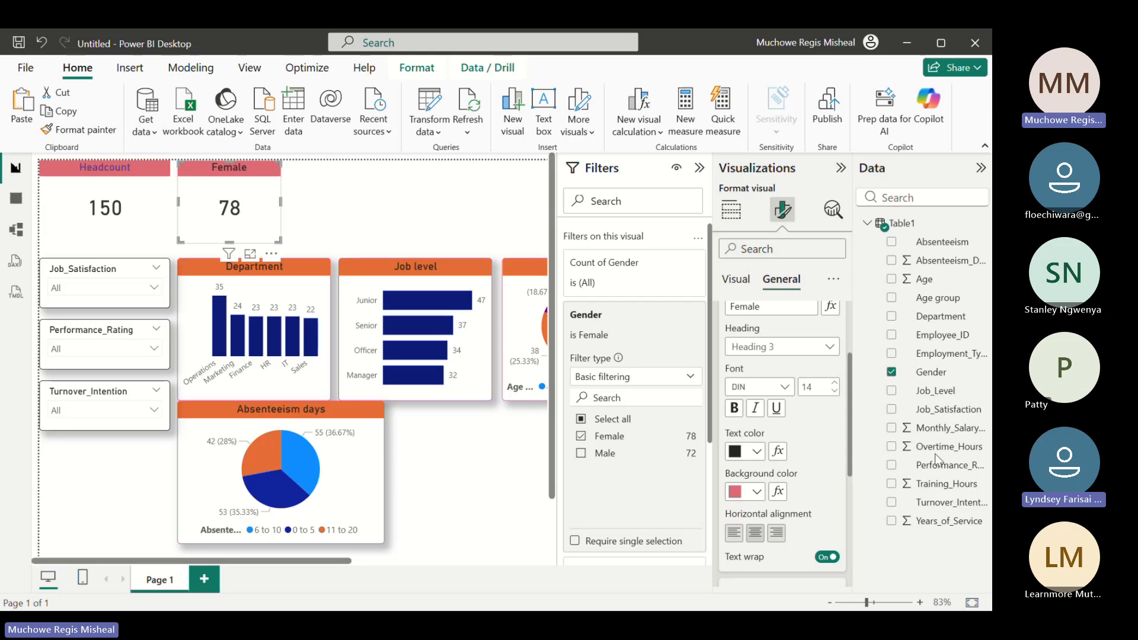
{"action": "left_click", "coordinate": [757, 455]}
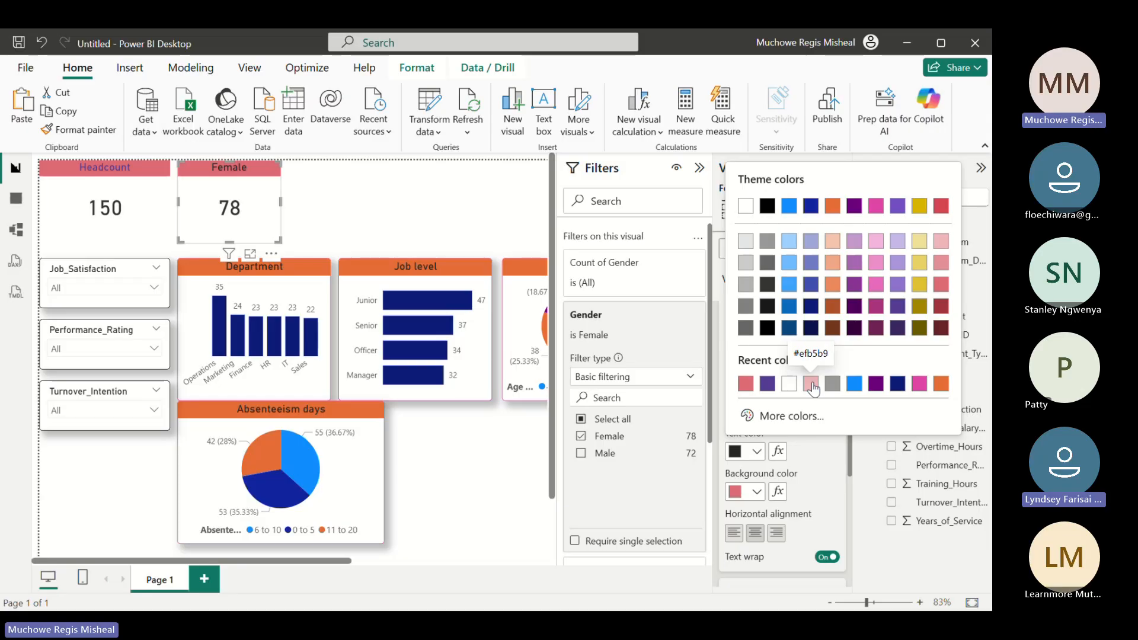
{"action": "left_click", "coordinate": [875, 384]}
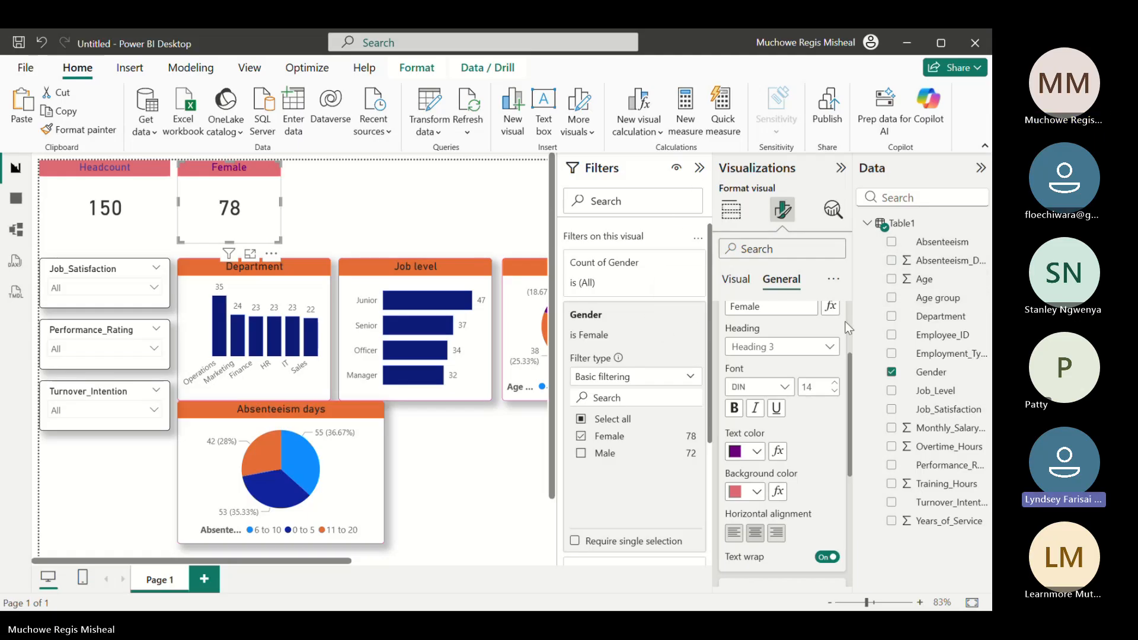
Insert another empty Advance Card above the Job level chart, beside the Female card
{"action": "left_click", "coordinate": [739, 283]}
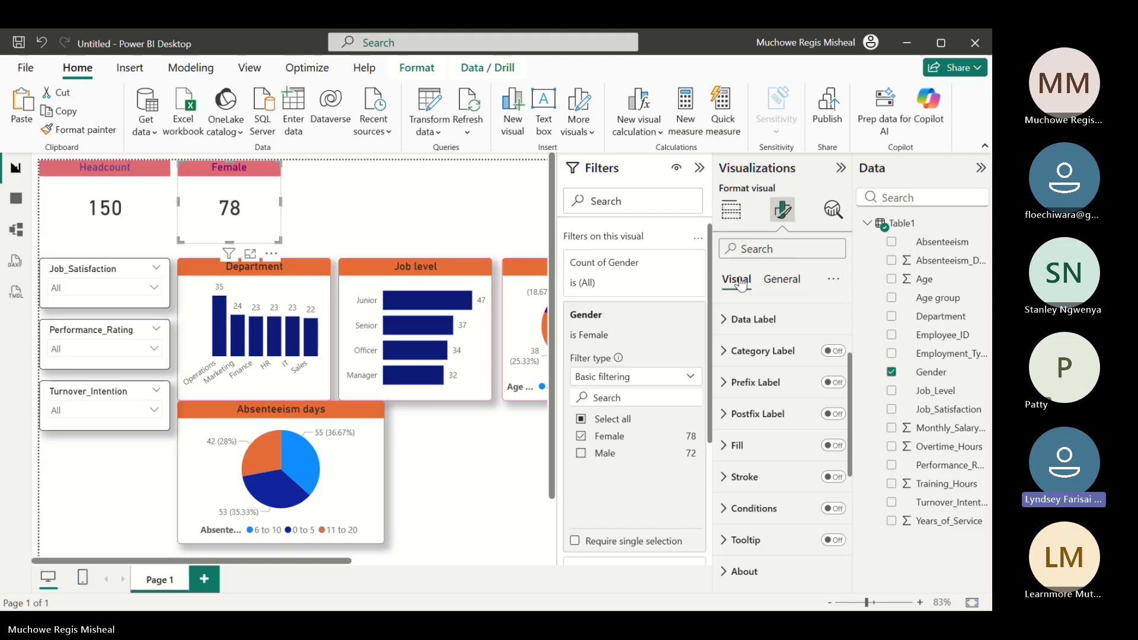
{"action": "left_click", "coordinate": [732, 209]}
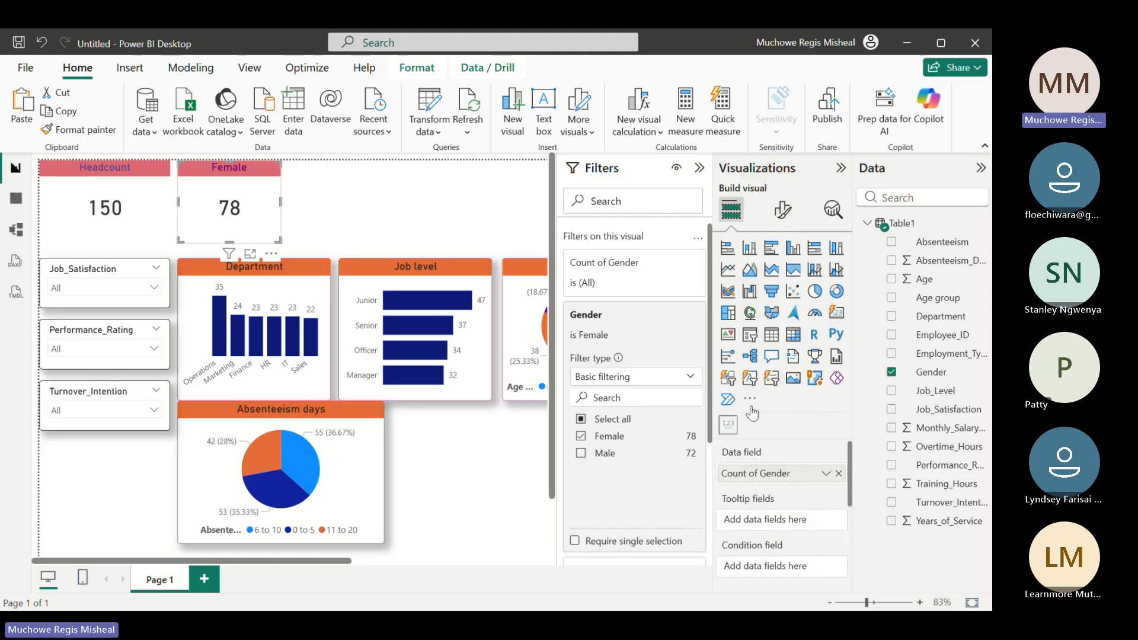
{"action": "left_click", "coordinate": [315, 184]}
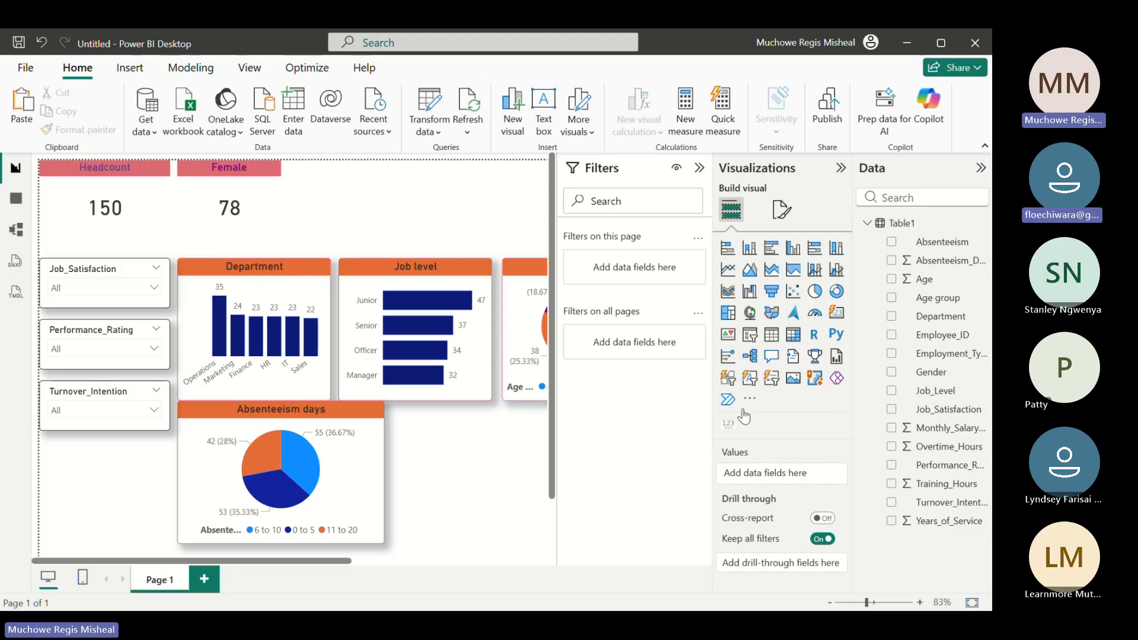
{"action": "left_click", "coordinate": [724, 426]}
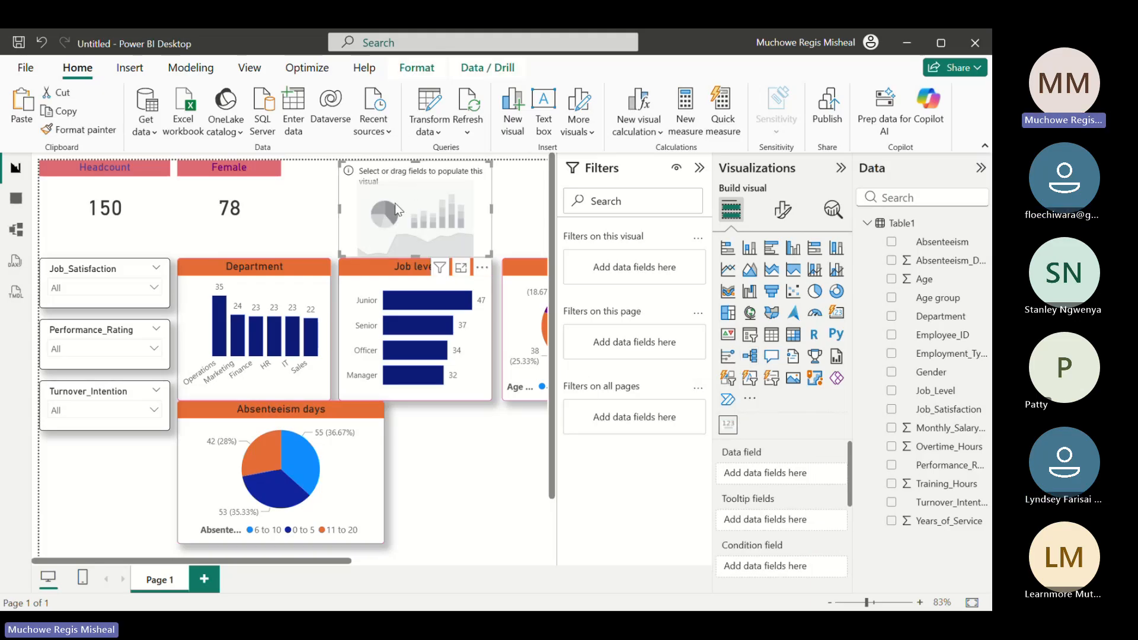
Shrink the empty card, narrow the Female card, and place the empty card directly against the Female card at matching height
{"action": "left_click_drag", "start_coordinate": [491, 255], "coordinate": [319, 229]}
{"action": "left_click", "coordinate": [263, 201]}
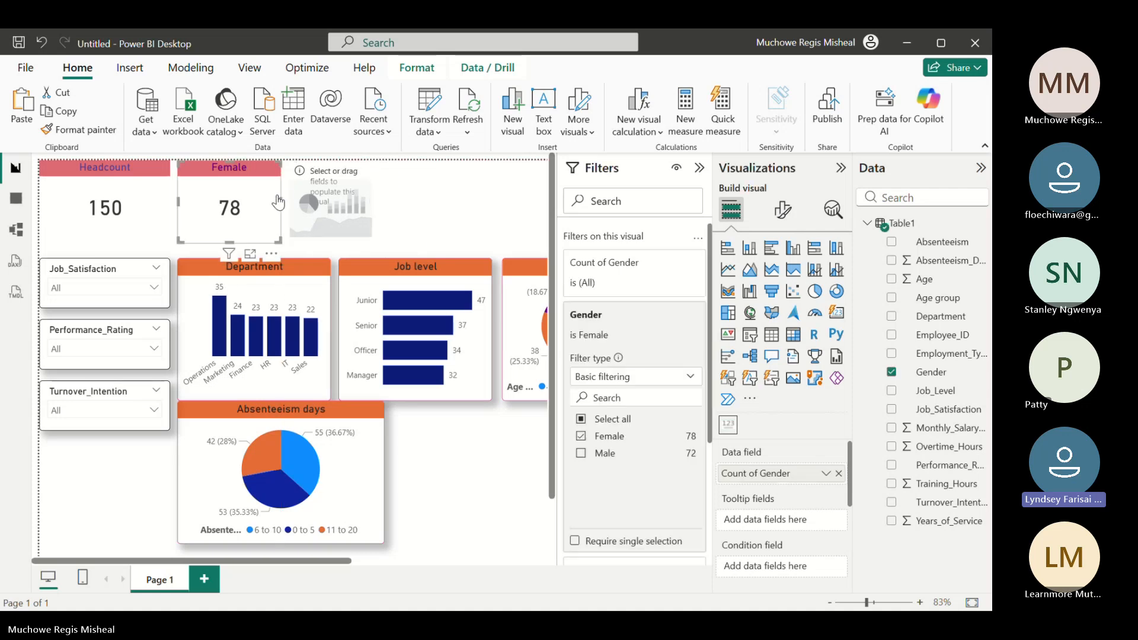
{"action": "left_click", "coordinate": [282, 197]}
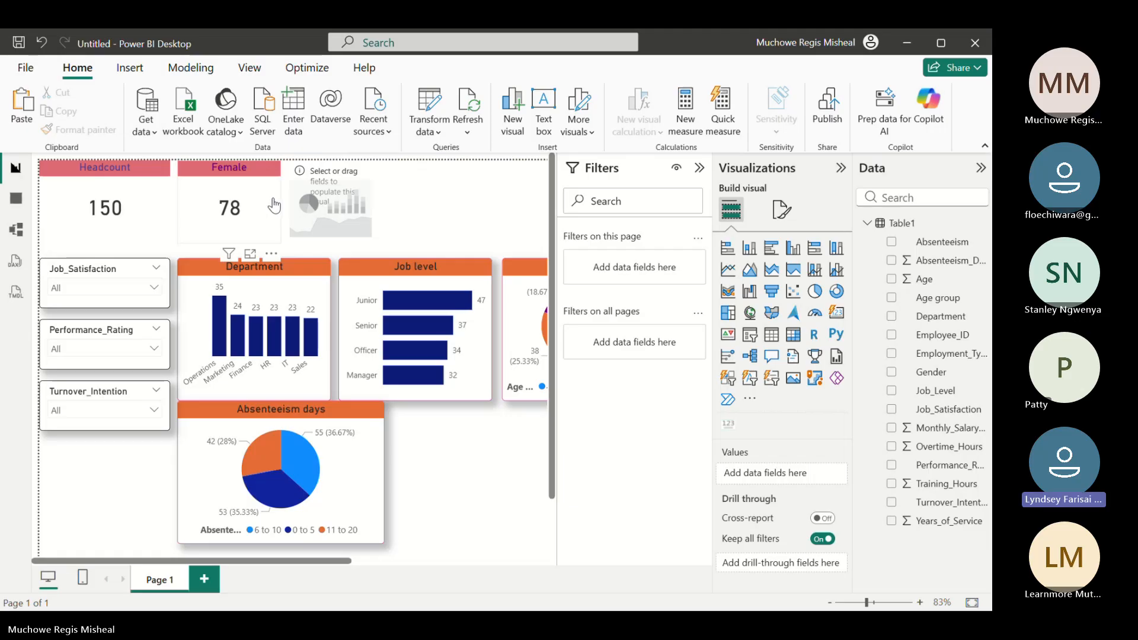
{"action": "left_click", "coordinate": [274, 205]}
{"action": "left_click_drag", "start_coordinate": [280, 205], "coordinate": [253, 205]}
{"action": "left_click_drag", "start_coordinate": [330, 220], "coordinate": [295, 227]}
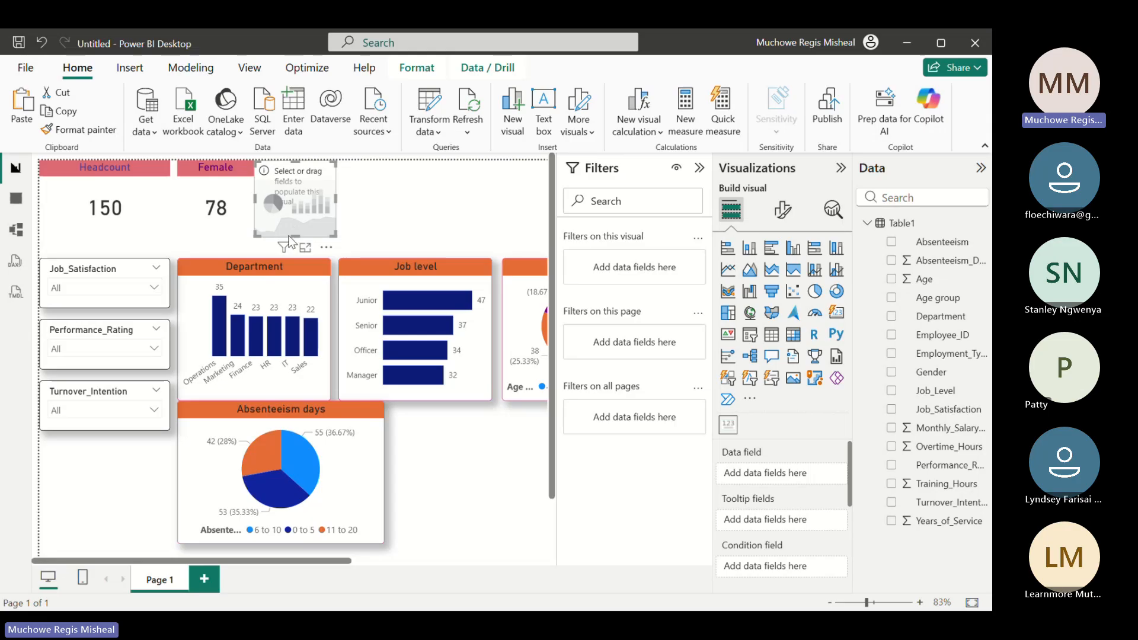
{"action": "left_click_drag", "start_coordinate": [292, 234], "coordinate": [292, 242]}
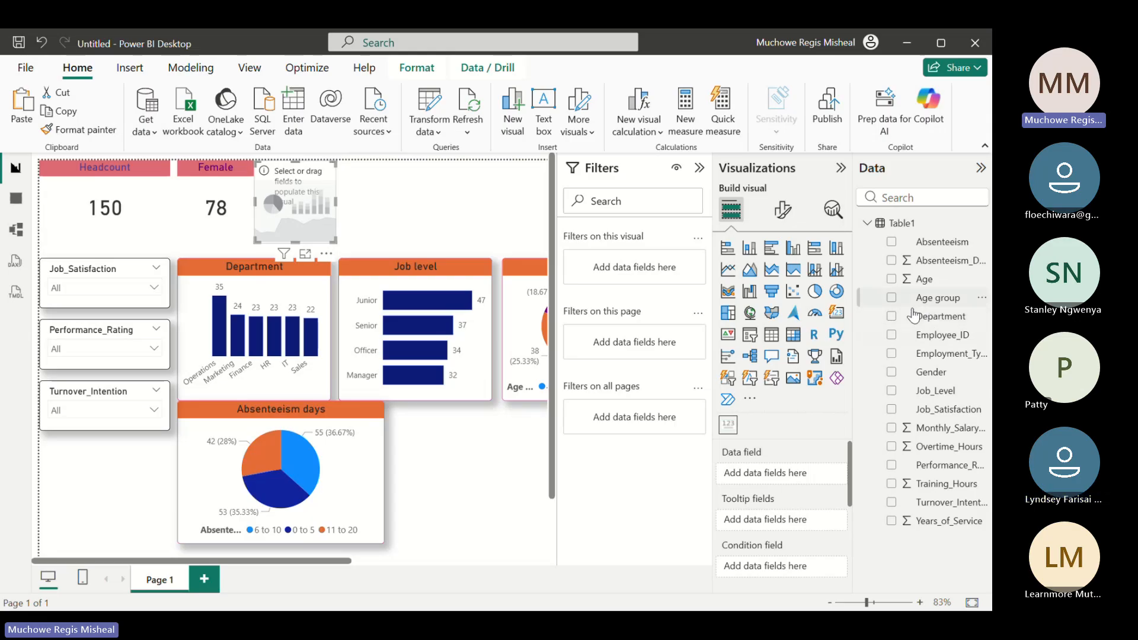
Show the count of Gender on the empty card and filter that card to Male only
{"action": "left_click", "coordinate": [892, 373]}
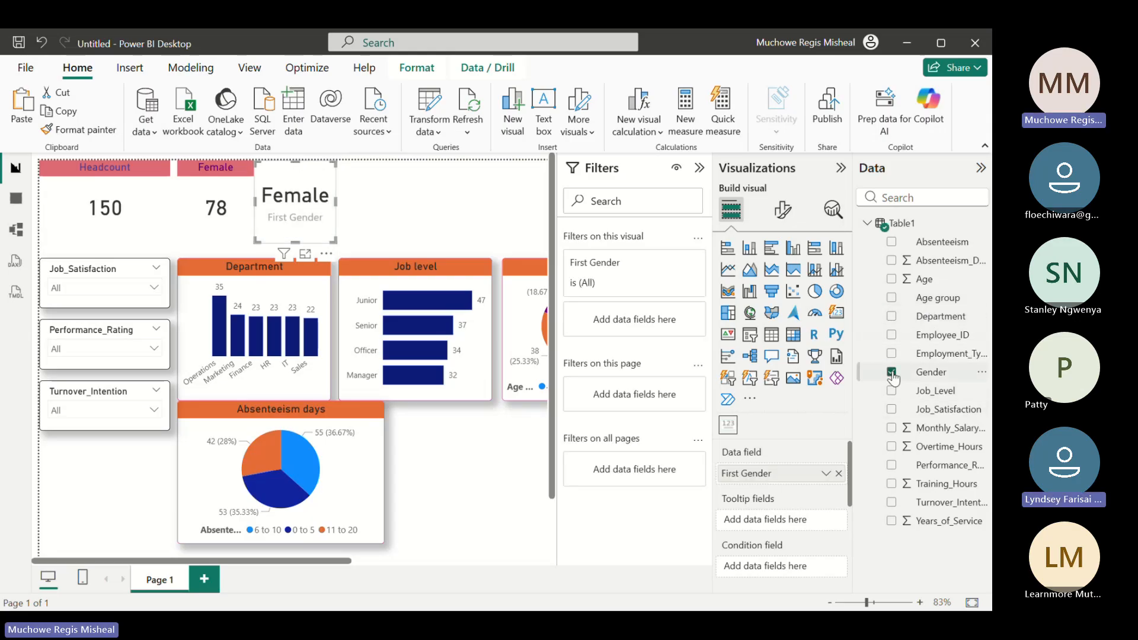
{"action": "left_click", "coordinate": [826, 474]}
{"action": "left_click", "coordinate": [869, 451]}
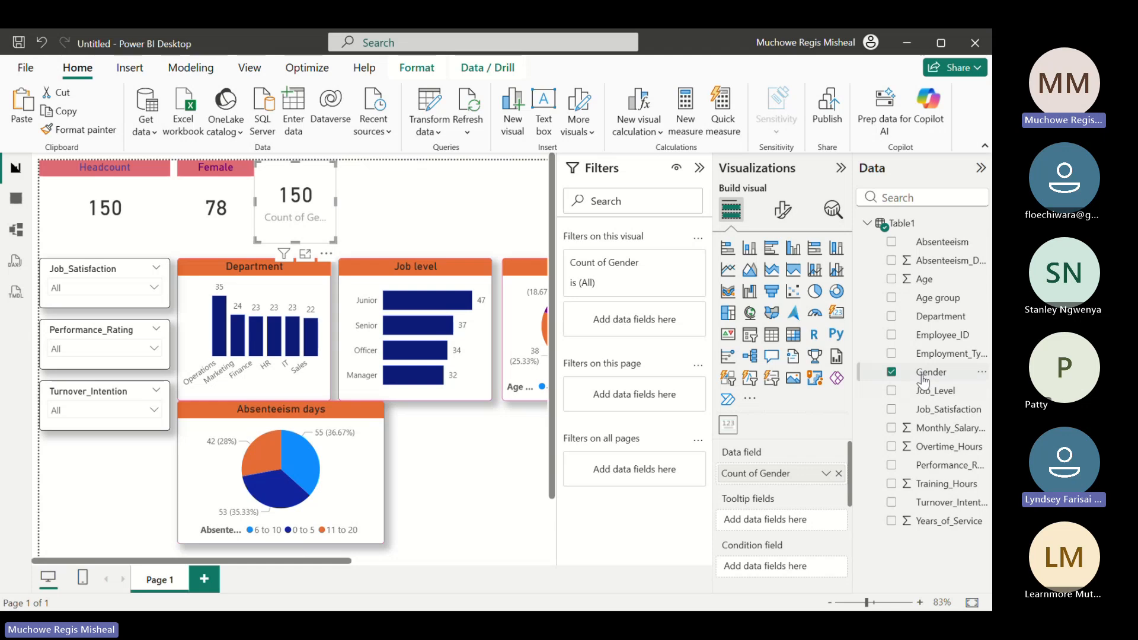
{"action": "left_click_drag", "start_coordinate": [923, 379], "coordinate": [643, 327]}
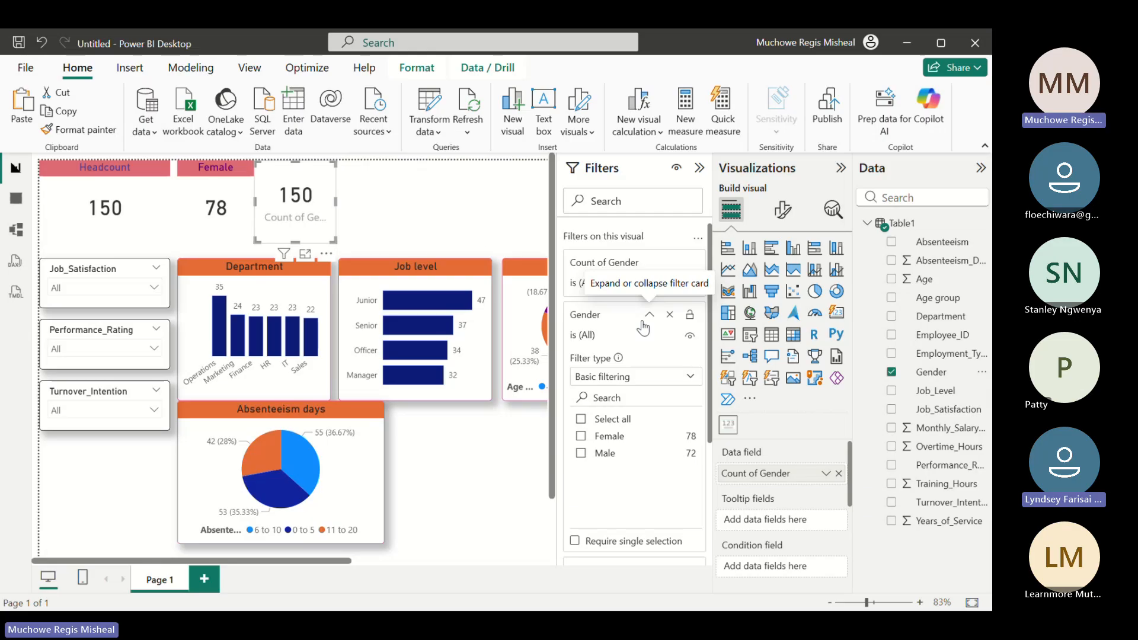
{"action": "left_click", "coordinate": [581, 452]}
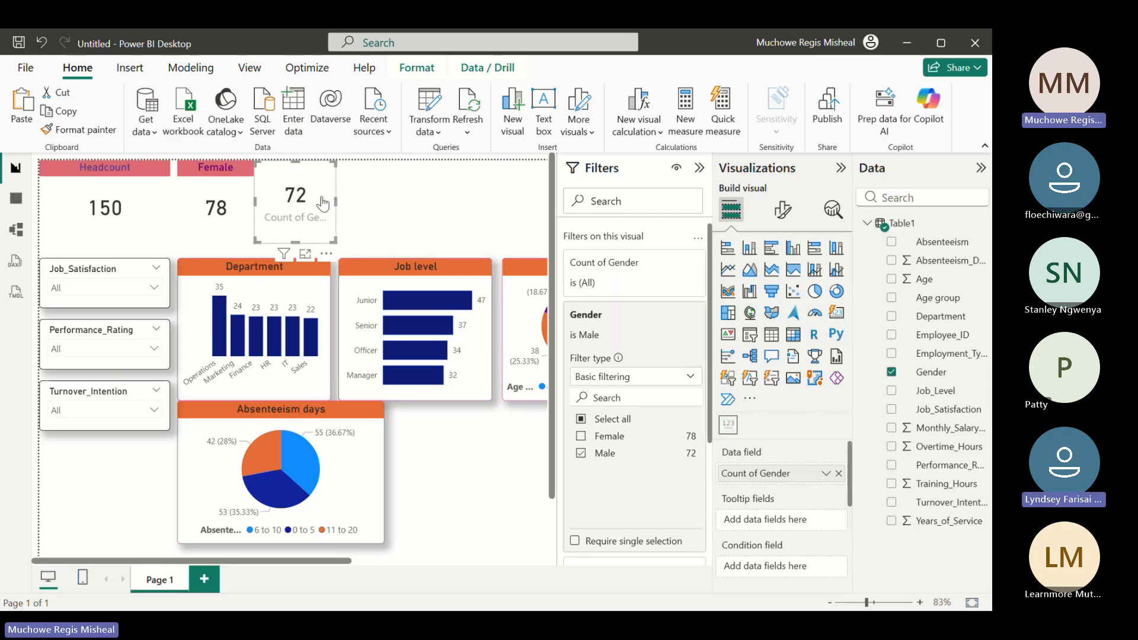
Turn off the male count card's category label and turn on its title with the text Male
{"action": "left_click", "coordinate": [782, 208]}
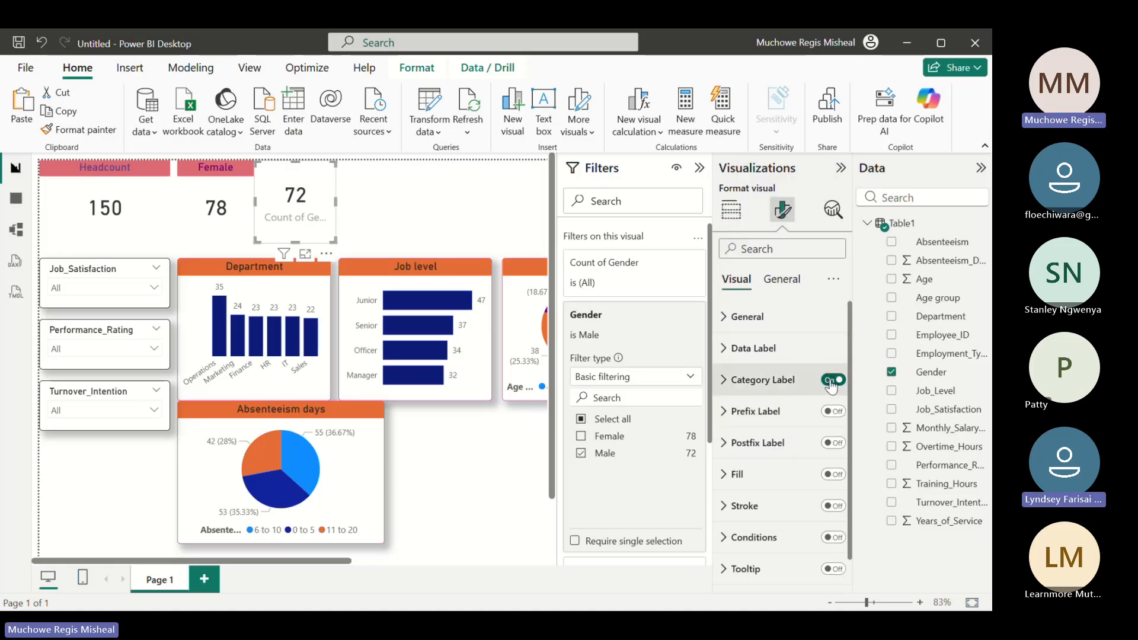
{"action": "left_click", "coordinate": [828, 383]}
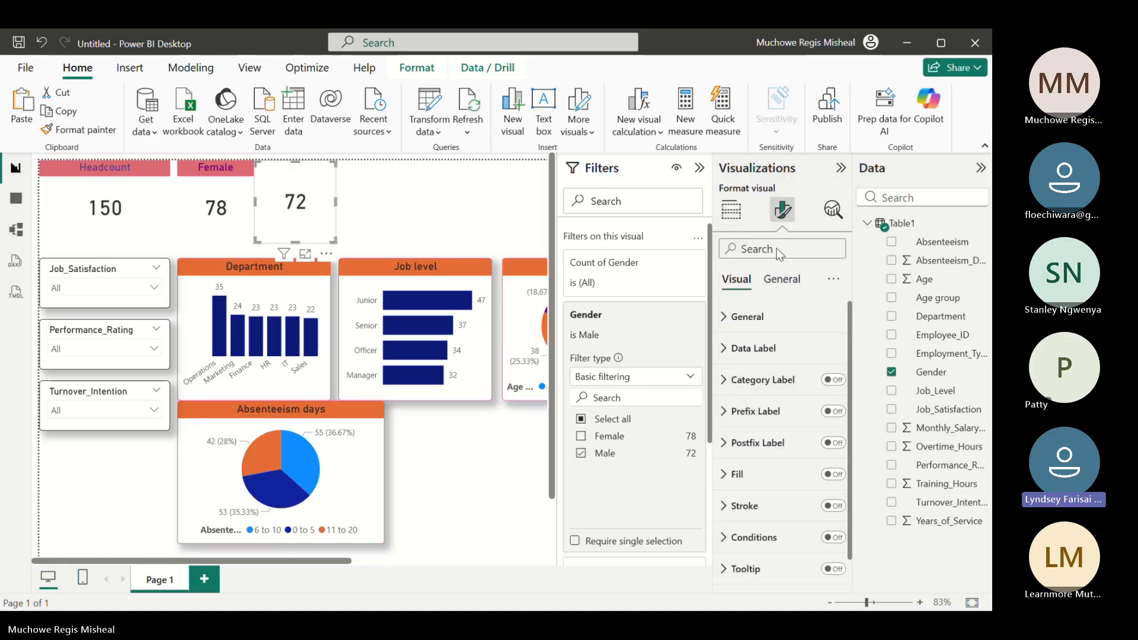
{"action": "left_click", "coordinate": [782, 279]}
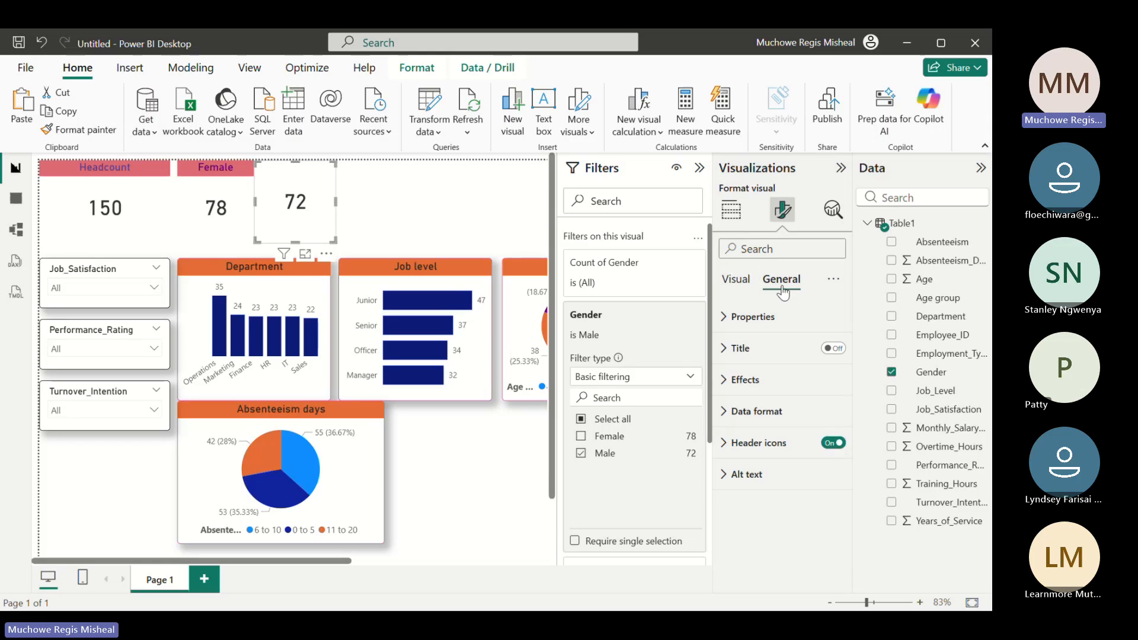
{"action": "left_click", "coordinate": [834, 351]}
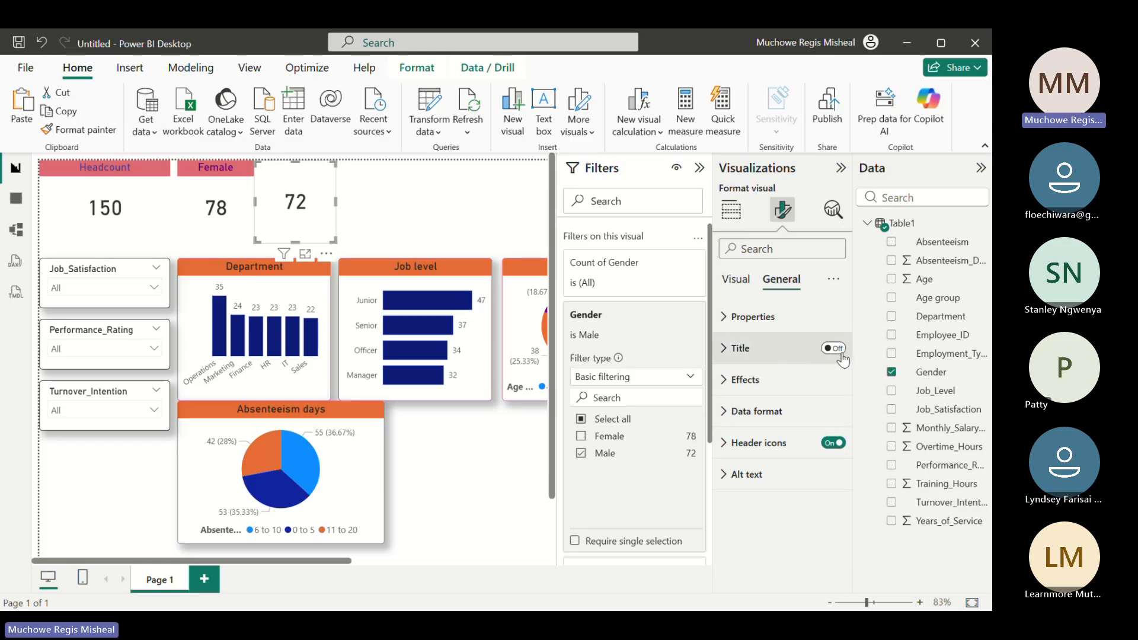
{"action": "left_click", "coordinate": [788, 348]}
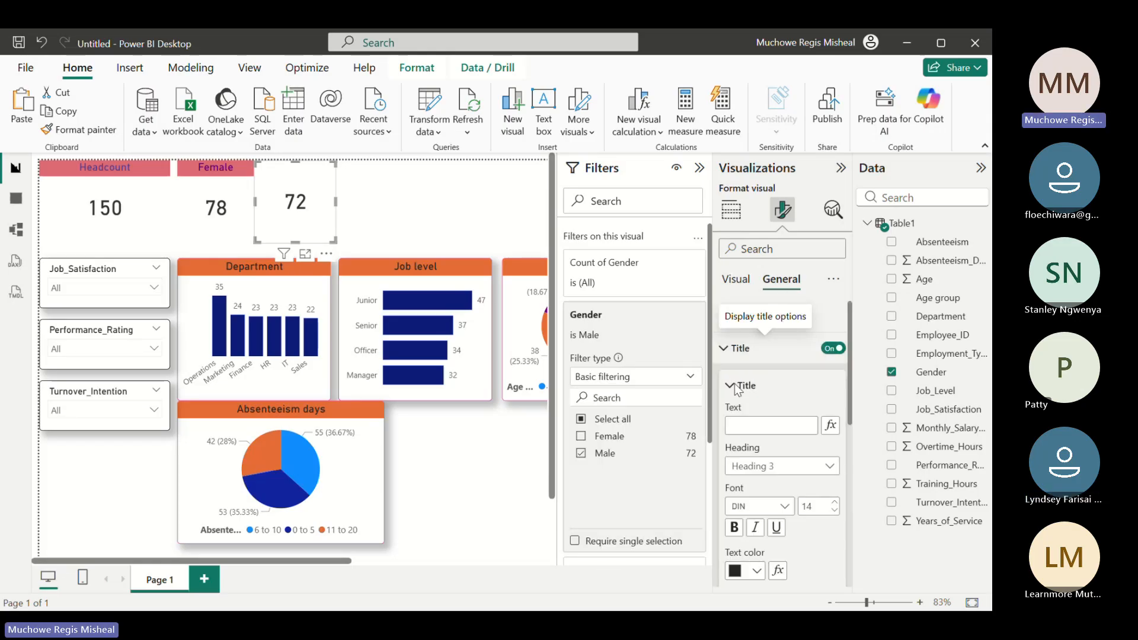
{"action": "left_click", "coordinate": [748, 428]}
{"action": "type", "text": "Male"}
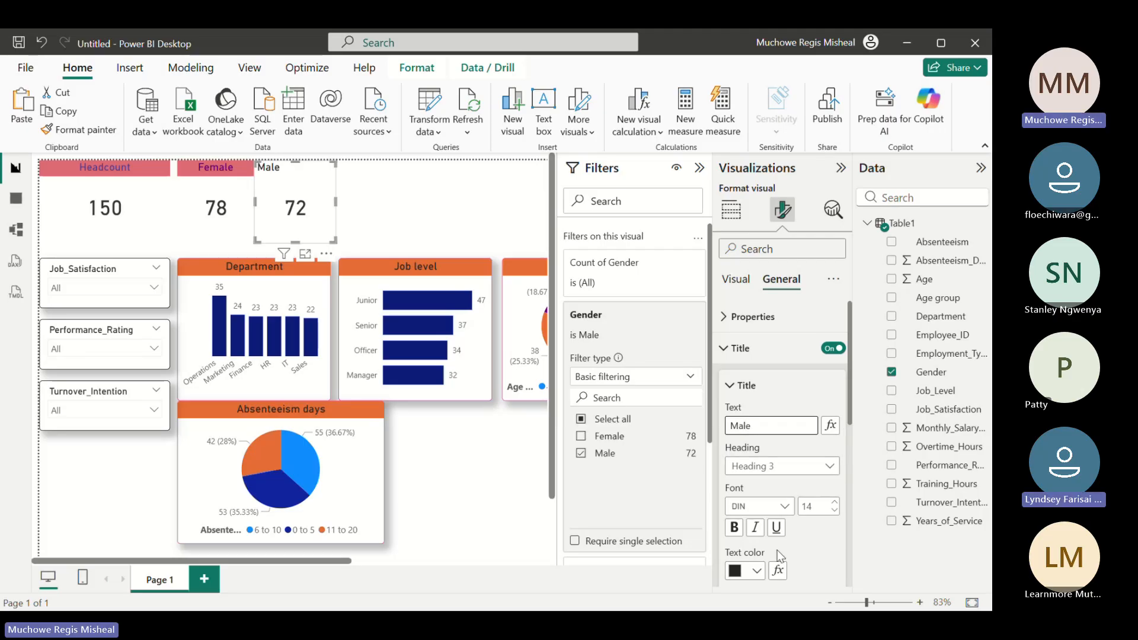
Format the Male title with purple #6B007B text, a light red background and centered horizontal alignment
{"action": "left_click", "coordinate": [757, 571]}
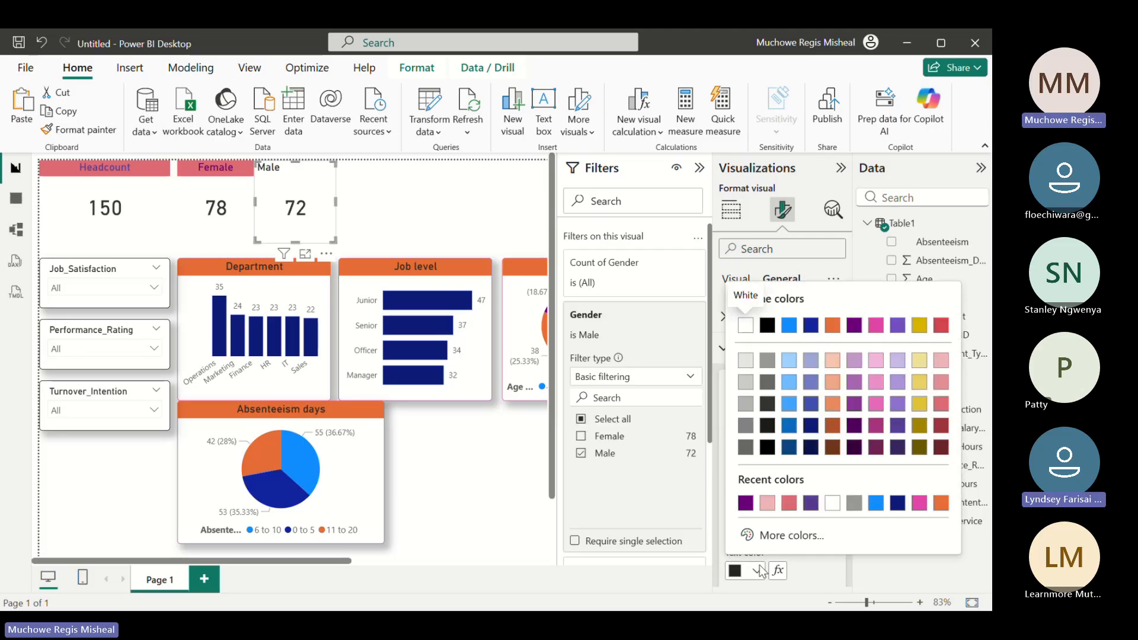
{"action": "left_click", "coordinate": [746, 503]}
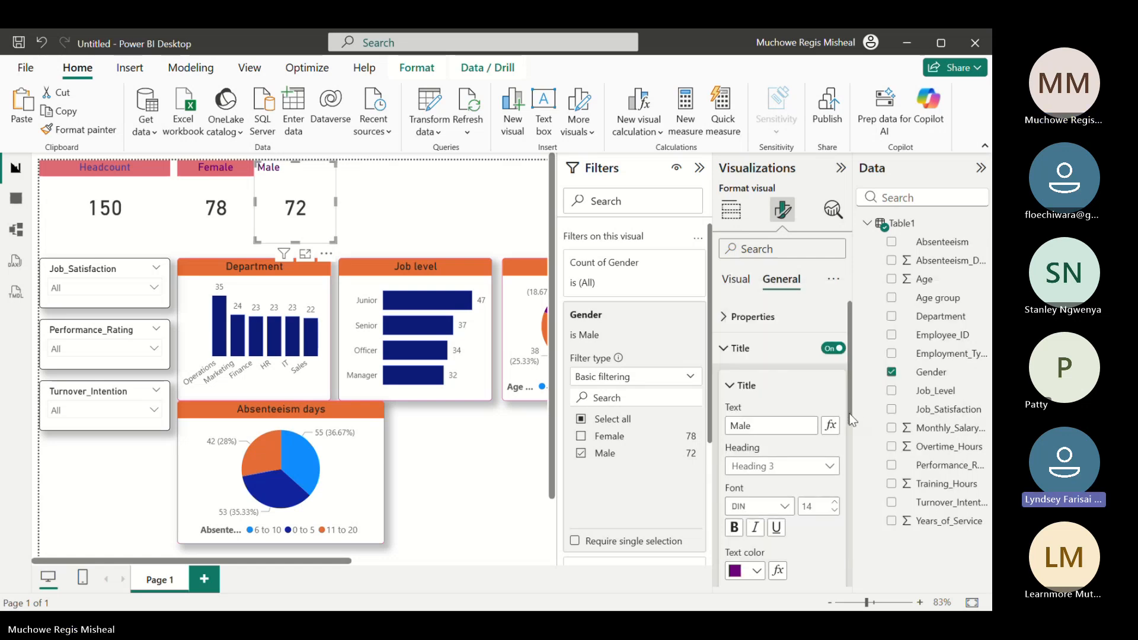
{"action": "scroll", "coordinate": [851, 419], "scroll_direction": "down", "scroll_amount": 3}
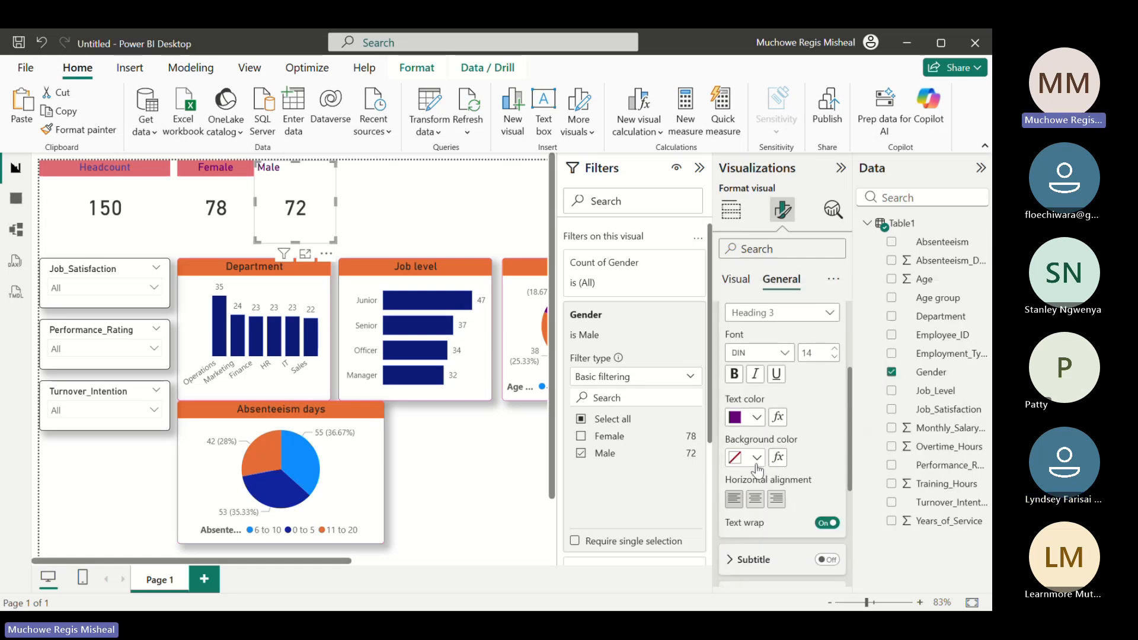
{"action": "left_click", "coordinate": [756, 458]}
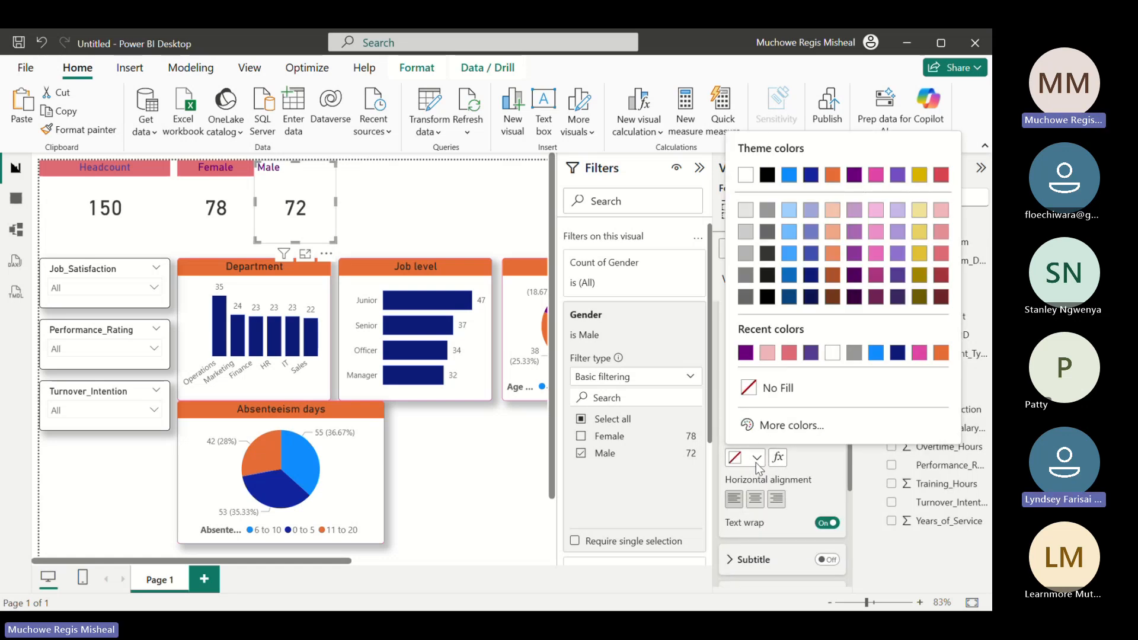
{"action": "left_click", "coordinate": [788, 354]}
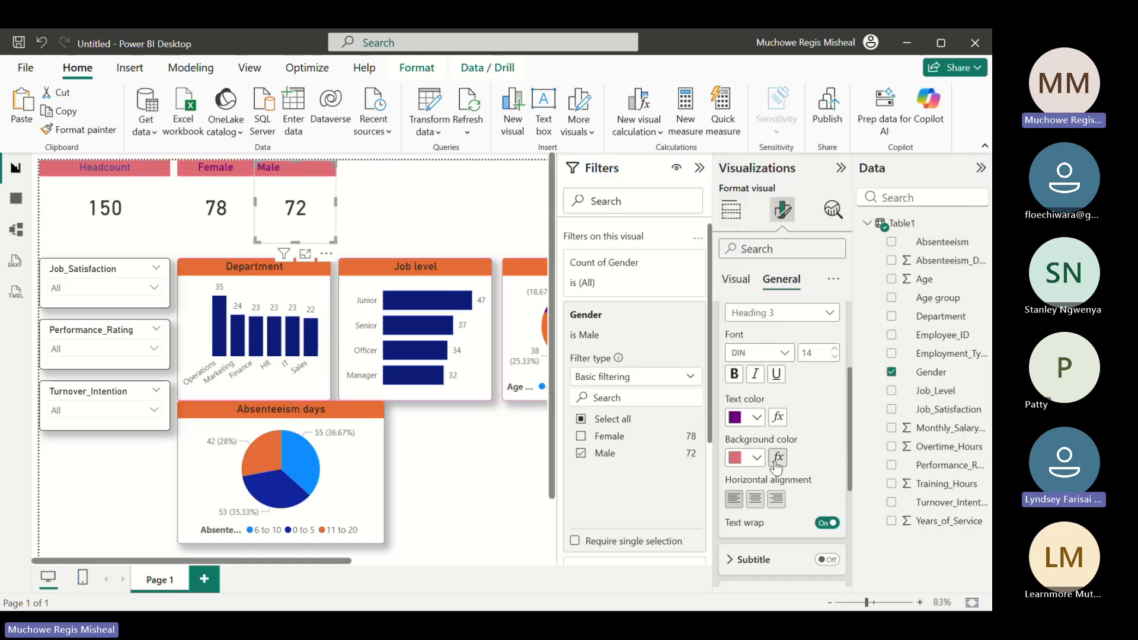
{"action": "left_click", "coordinate": [755, 499]}
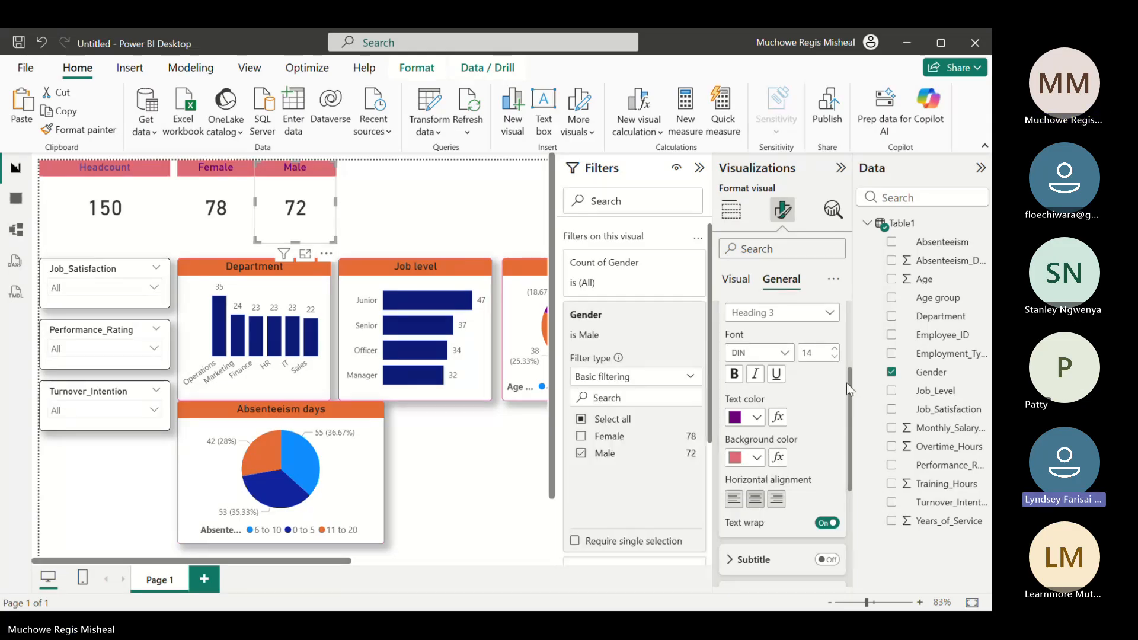
{"action": "scroll", "coordinate": [846, 383], "scroll_direction": "up", "scroll_amount": 3}
{"action": "left_click", "coordinate": [724, 349]}
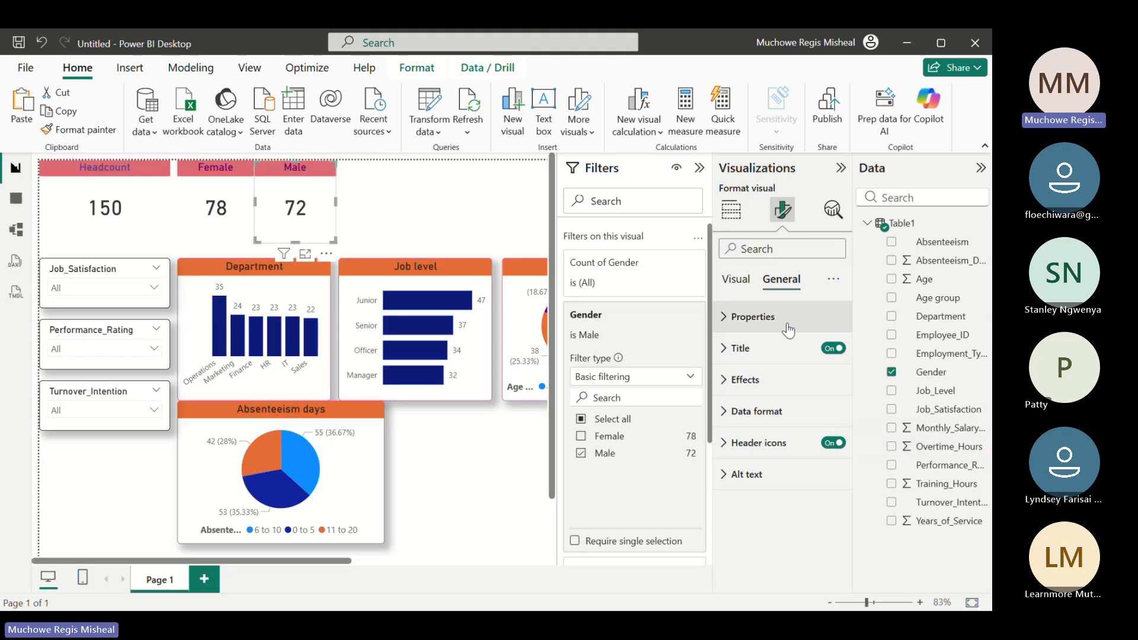
{"action": "left_click", "coordinate": [745, 287]}
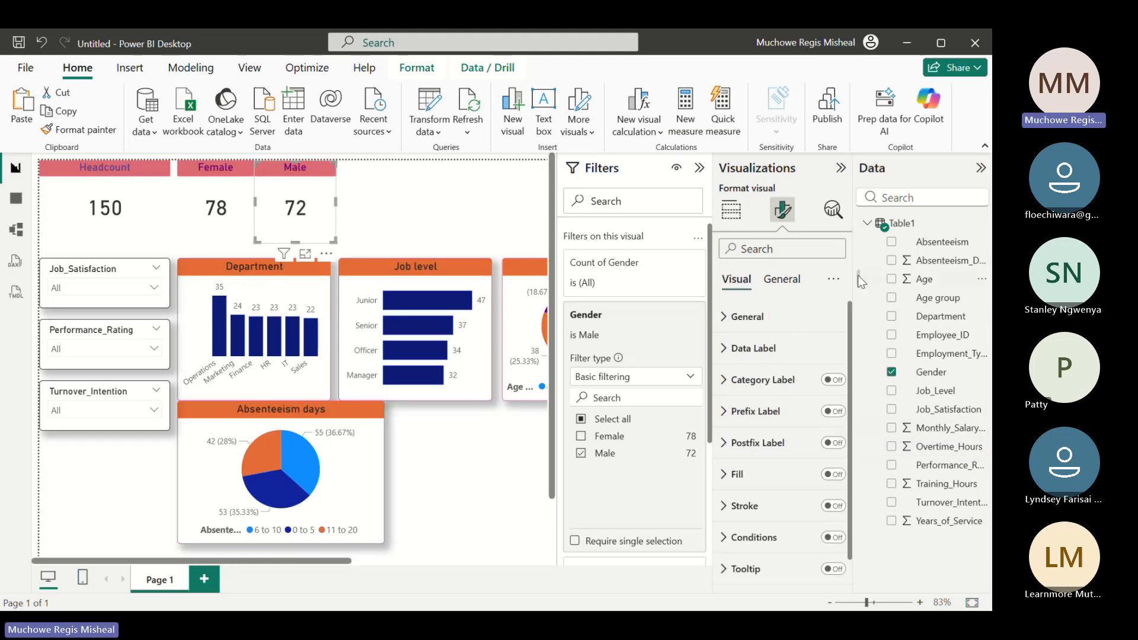
Insert another empty Advance Card above the Job level chart and shrink it to match the height of the gender cards
{"action": "left_click", "coordinate": [356, 180]}
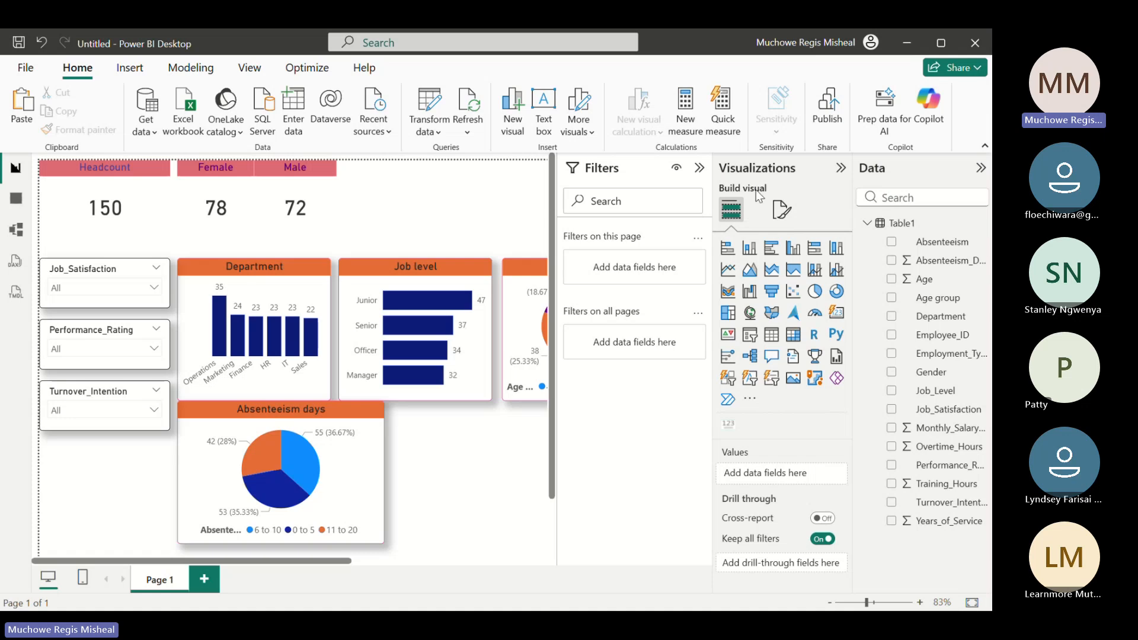
{"action": "left_click", "coordinate": [728, 426]}
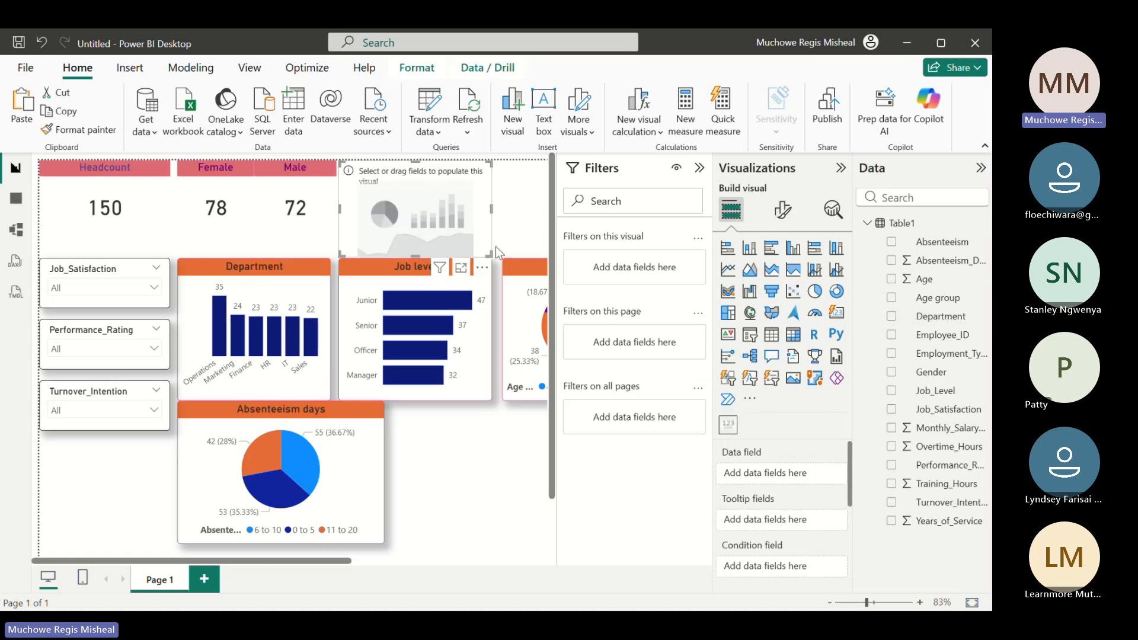
{"action": "left_click_drag", "start_coordinate": [491, 253], "coordinate": [425, 237]}
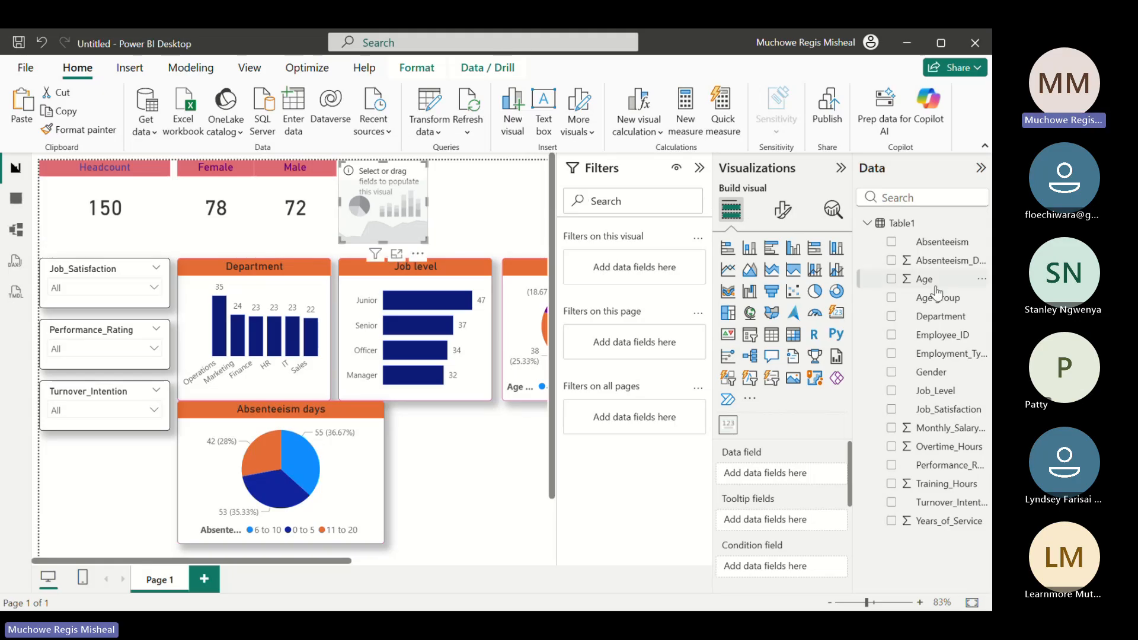
Show the count of Employment_Type on the new card and filter that card to Contract only
{"action": "left_click", "coordinate": [890, 354]}
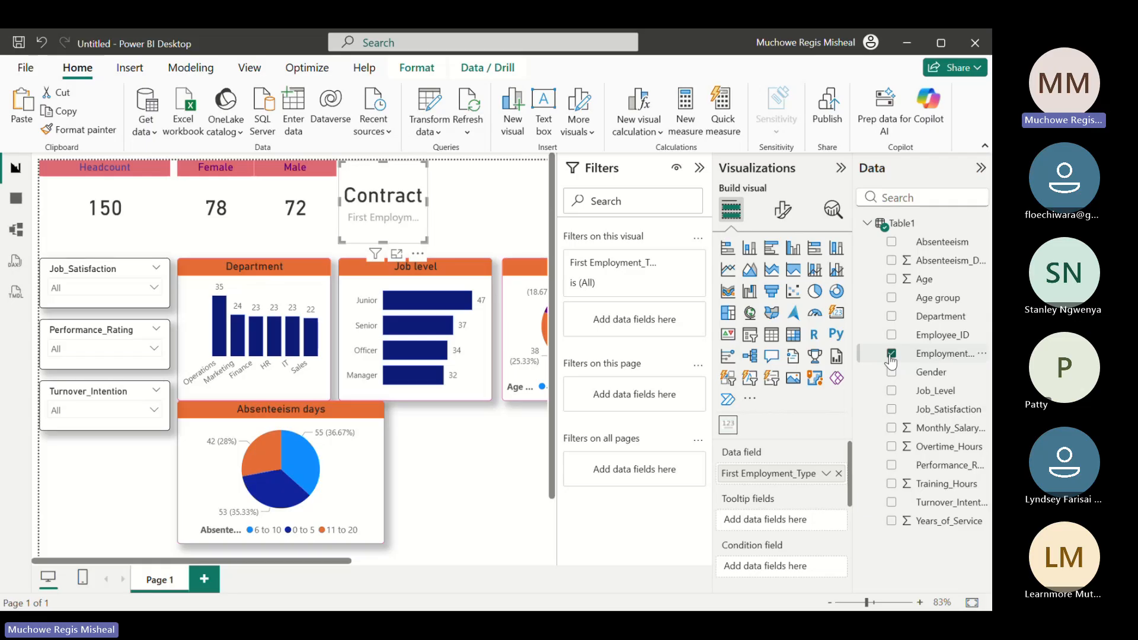
{"action": "left_click", "coordinate": [825, 474]}
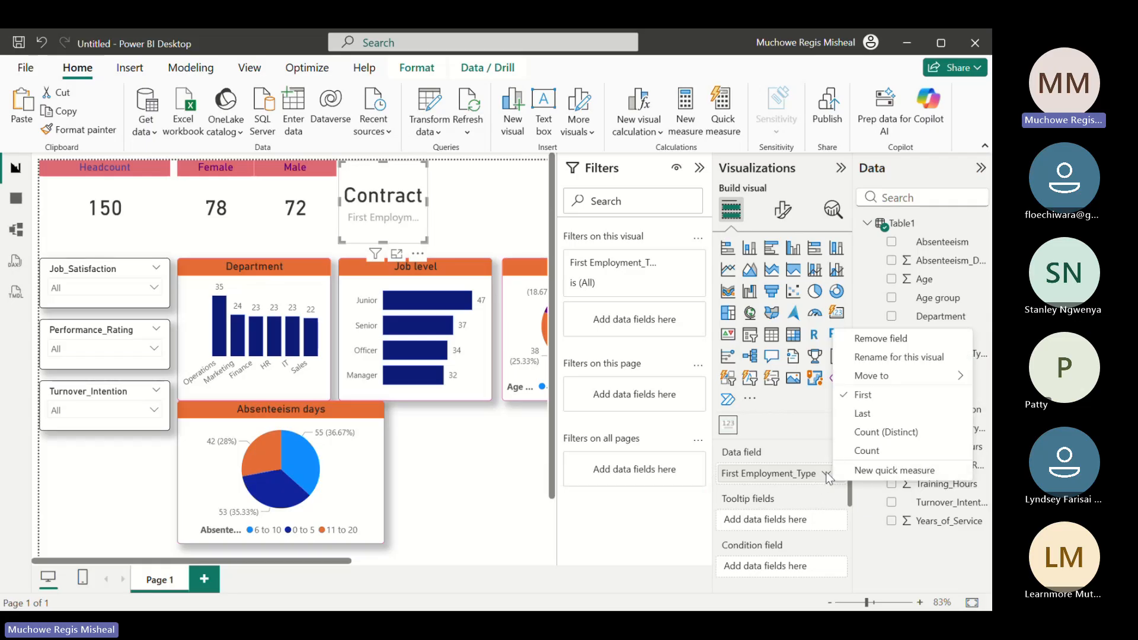
{"action": "left_click", "coordinate": [866, 452]}
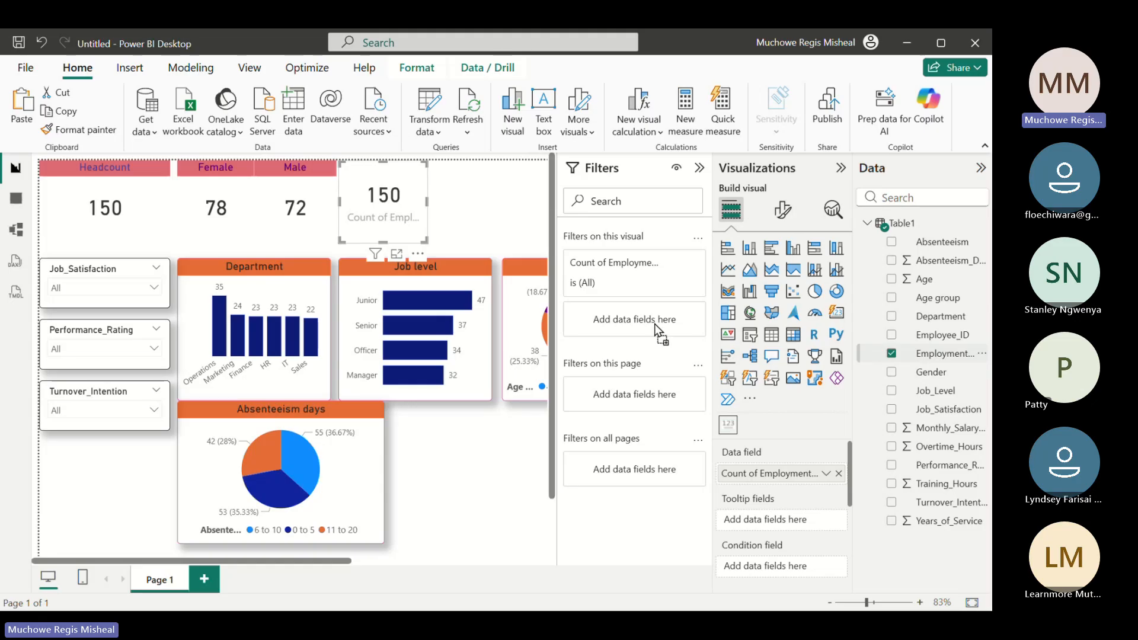
{"action": "left_click_drag", "start_coordinate": [644, 324], "coordinate": [643, 323]}
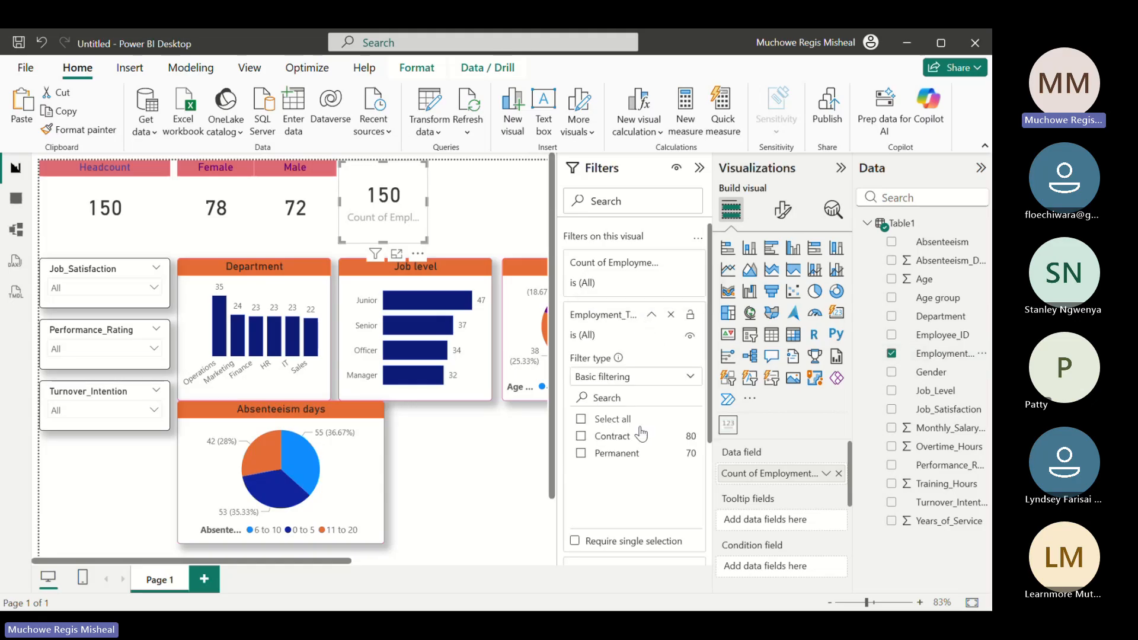
{"action": "left_click", "coordinate": [581, 436]}
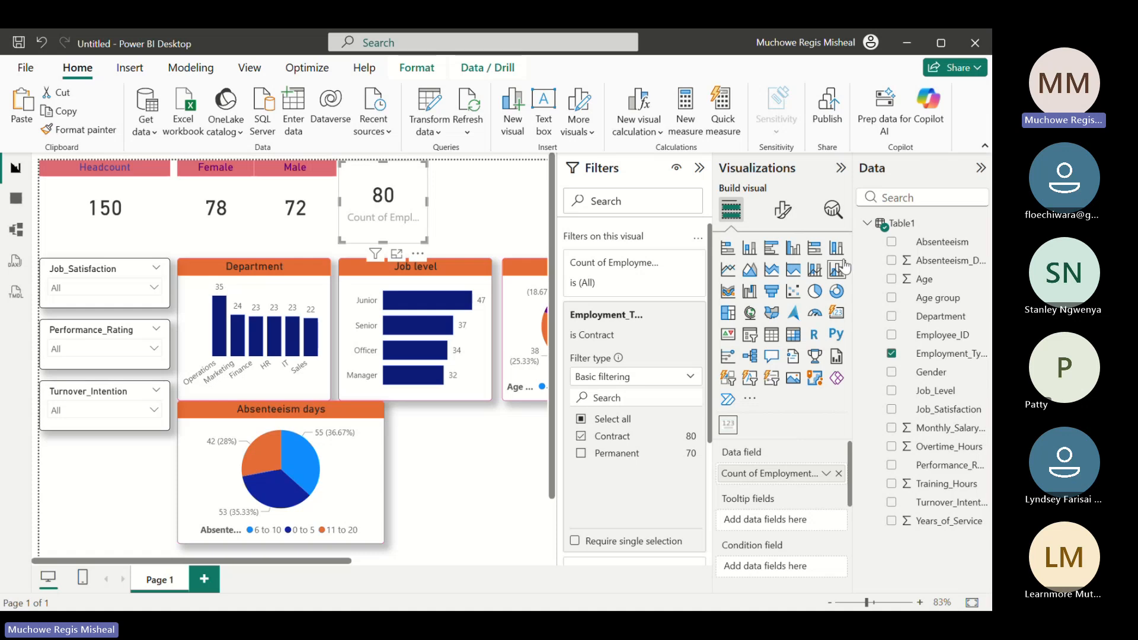
Turn off the contract count card's category label and turn on its title with the text Contract staff
{"action": "left_click", "coordinate": [781, 208]}
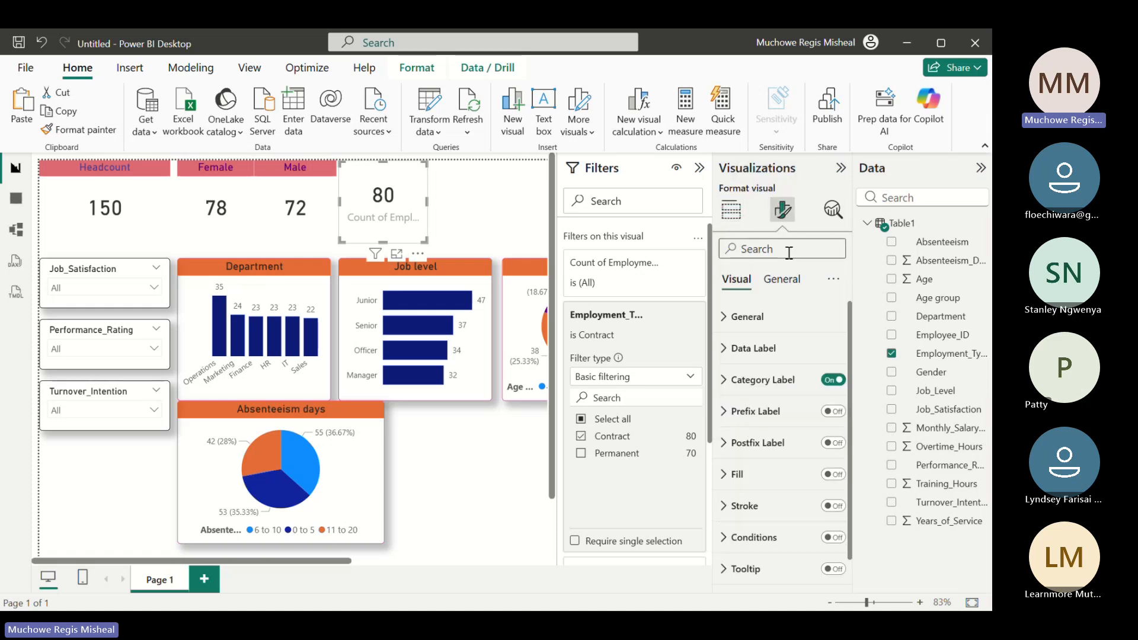
{"action": "left_click", "coordinate": [830, 382]}
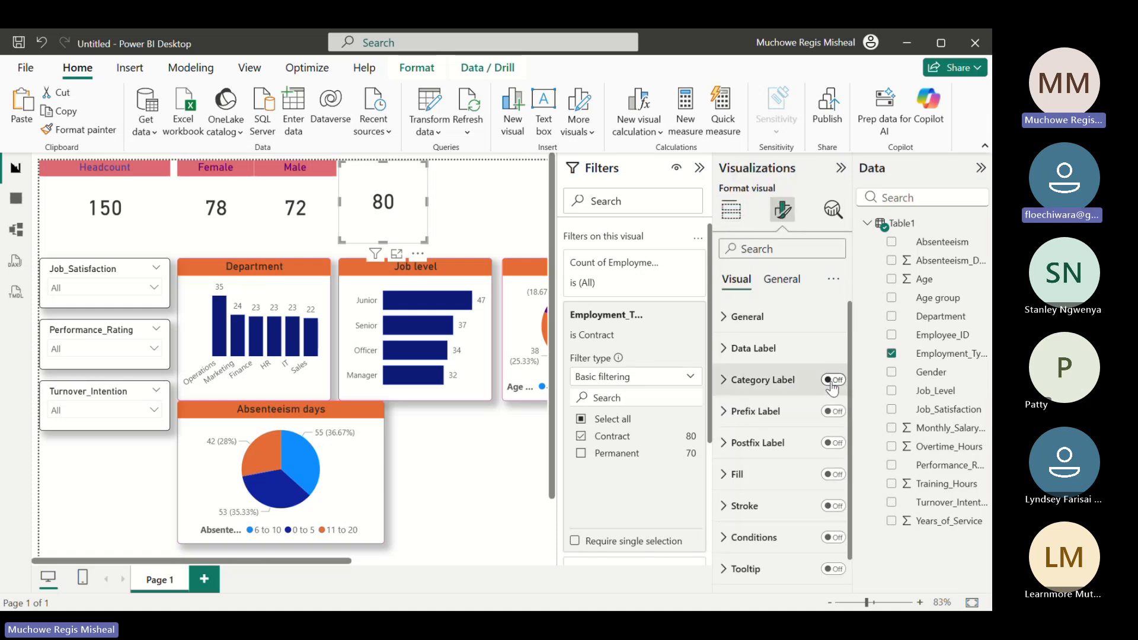
{"action": "left_click", "coordinate": [790, 287]}
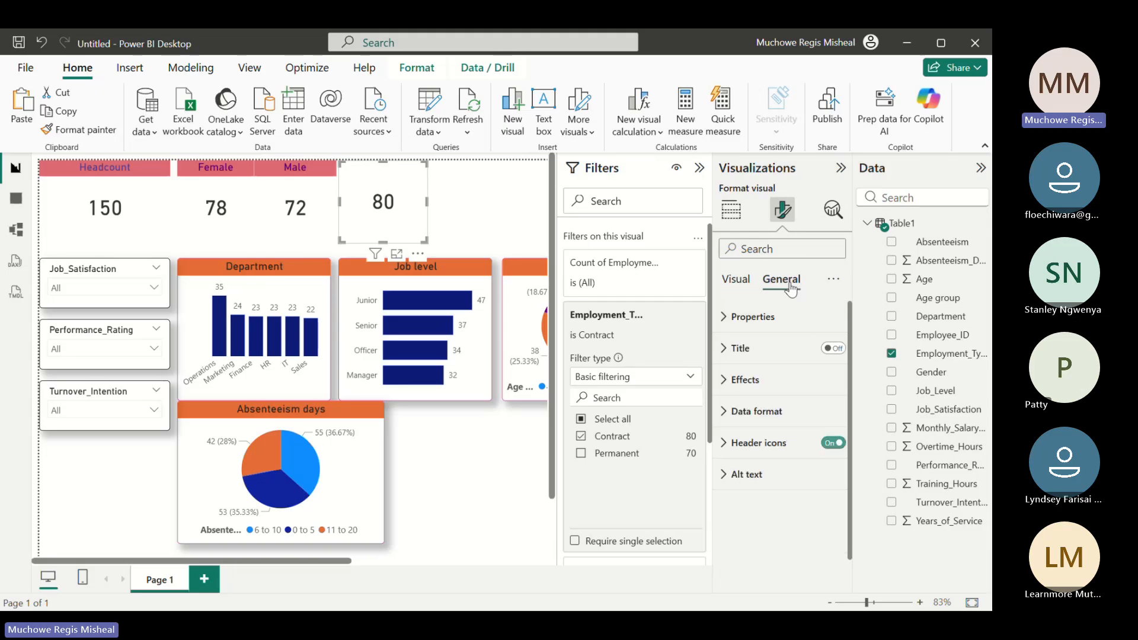
{"action": "left_click", "coordinate": [842, 350]}
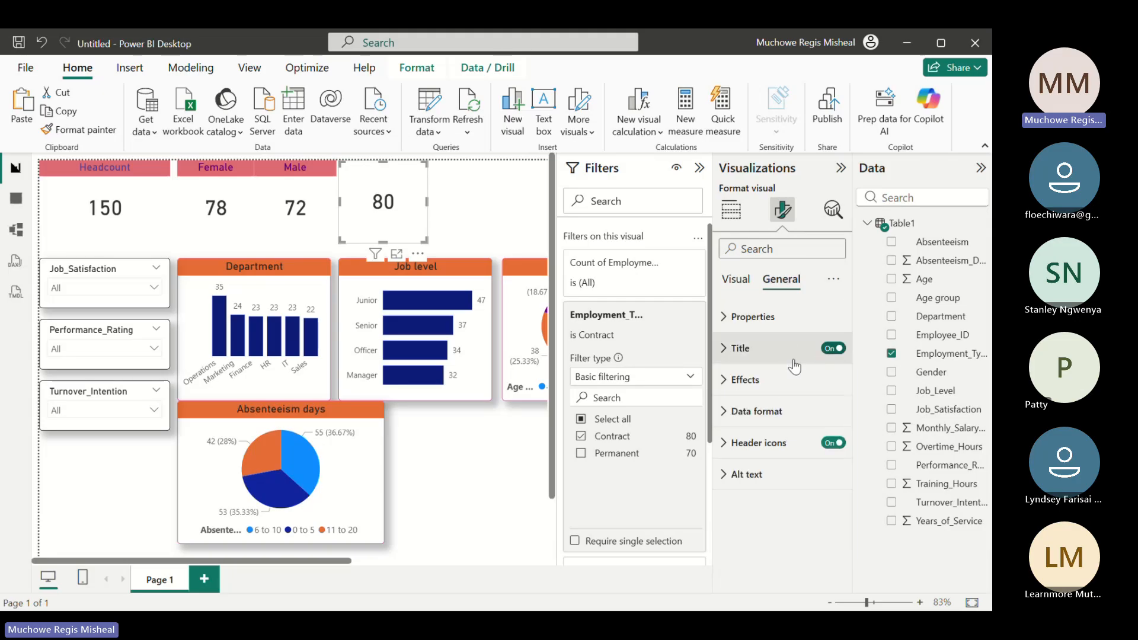
{"action": "left_click", "coordinate": [721, 358]}
{"action": "left_click", "coordinate": [757, 426]}
{"action": "type", "text": "C"}
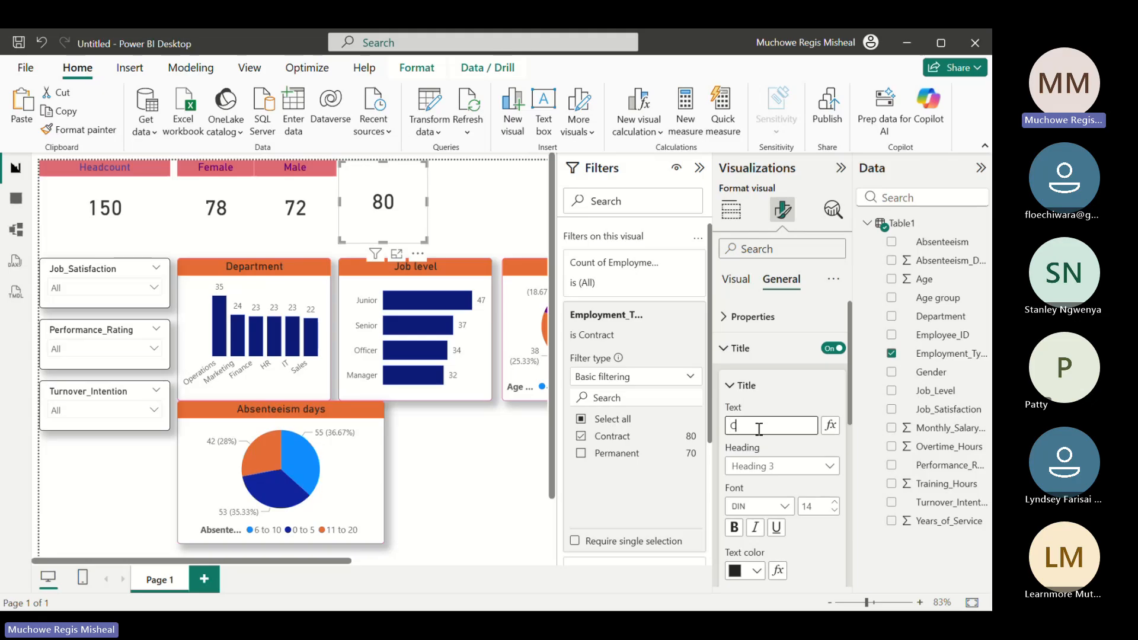
{"action": "type", "text": "ontract st"}
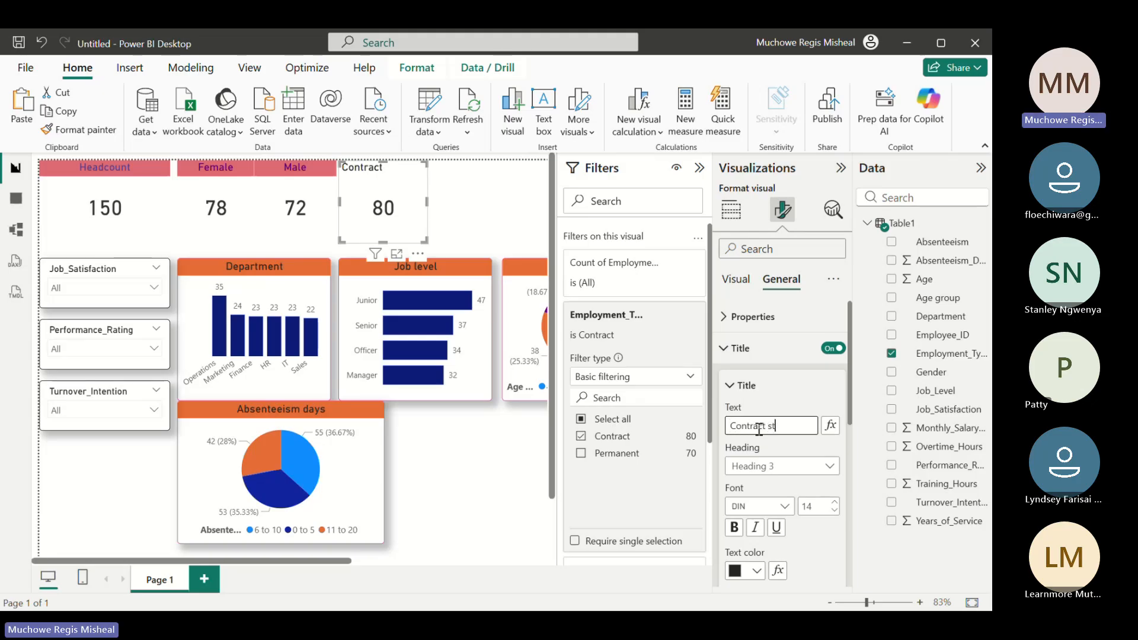
{"action": "type", "text": "aff"}
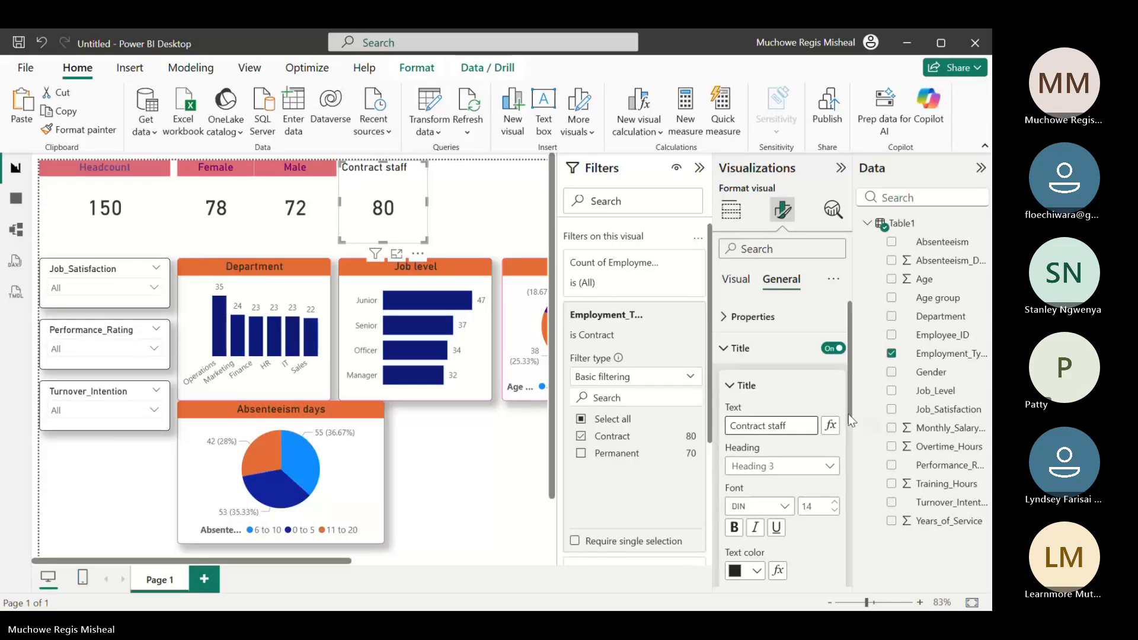
Format the Contract staff title with purple #6B007B text, a light red #DE6A73 background and centered horizontal alignment
{"action": "scroll", "coordinate": [848, 414], "scroll_direction": "down", "scroll_amount": 3}
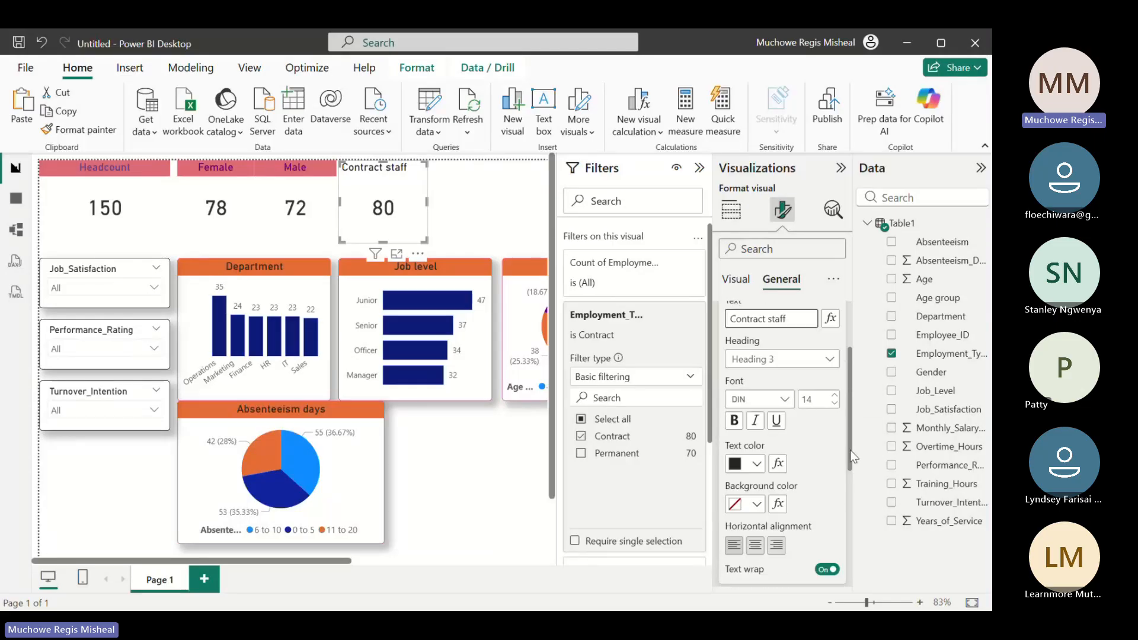
{"action": "left_click", "coordinate": [757, 464]}
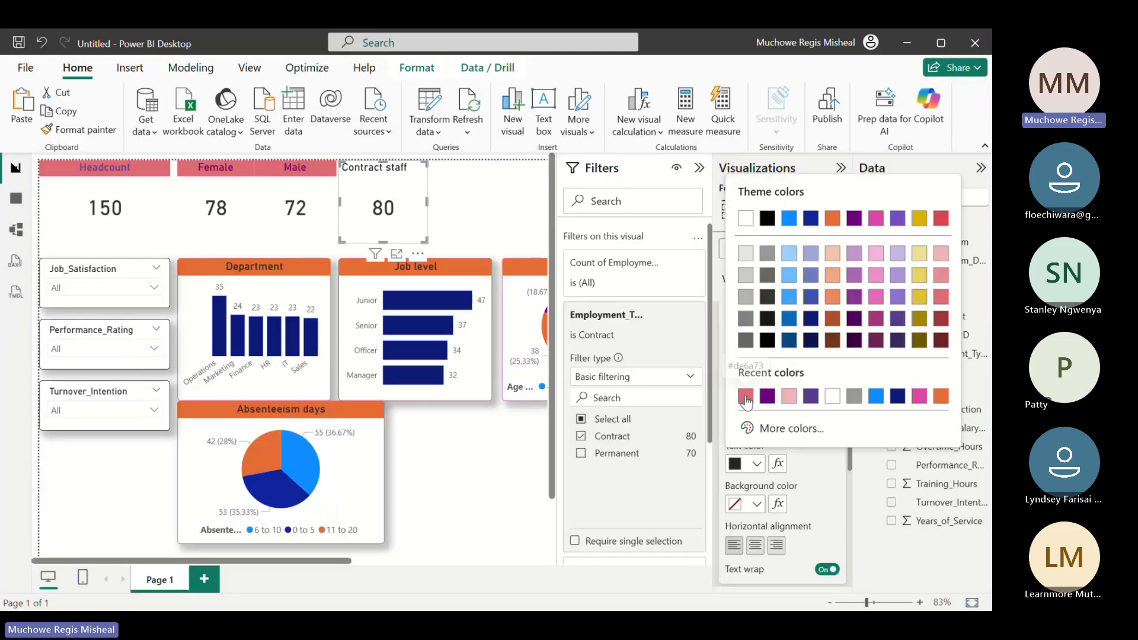
{"action": "left_click", "coordinate": [766, 396]}
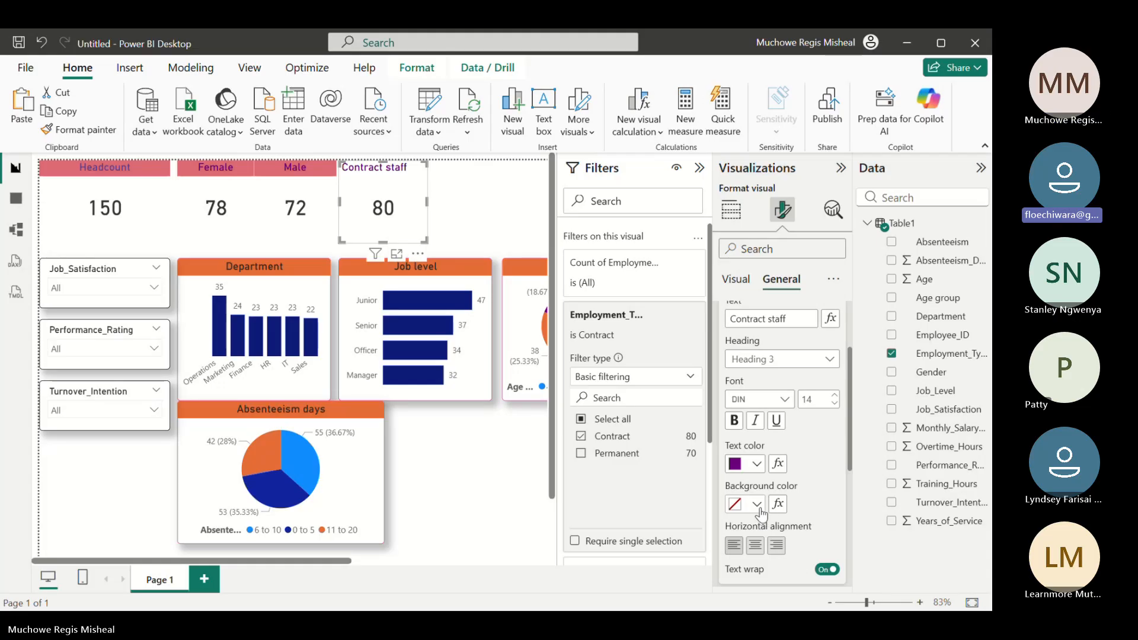
{"action": "left_click", "coordinate": [758, 506]}
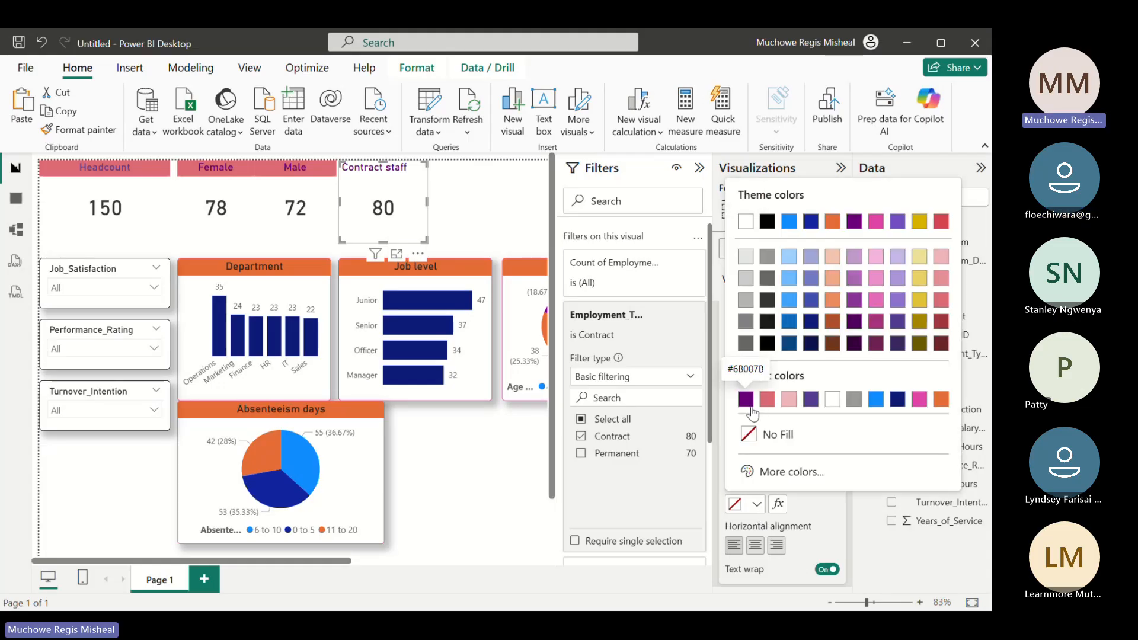
{"action": "left_click", "coordinate": [766, 399]}
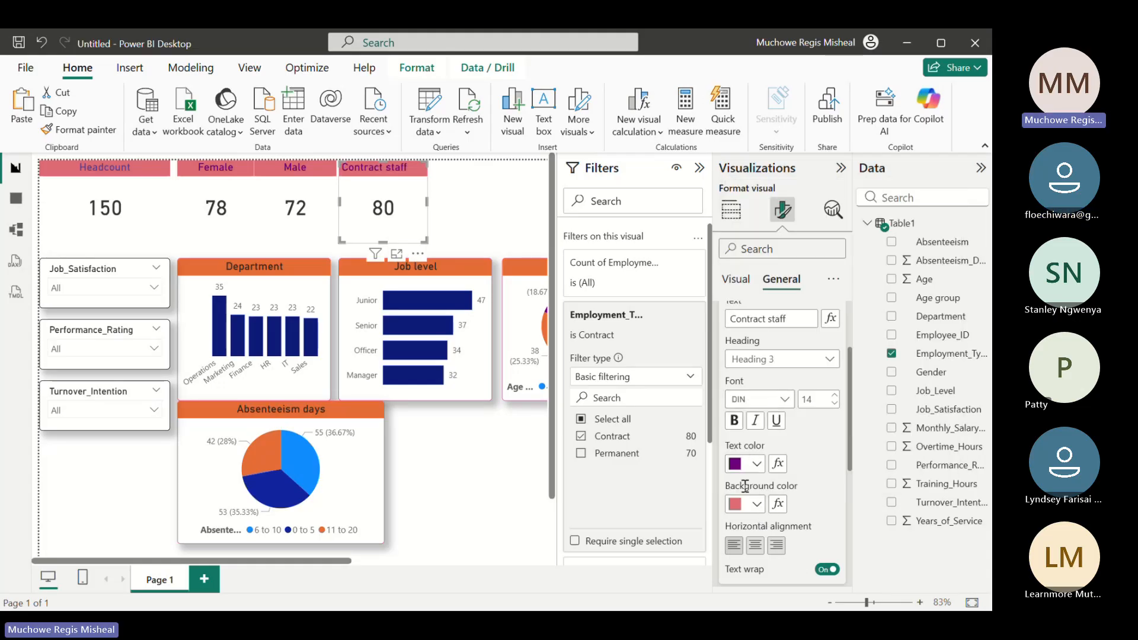
{"action": "left_click", "coordinate": [754, 546]}
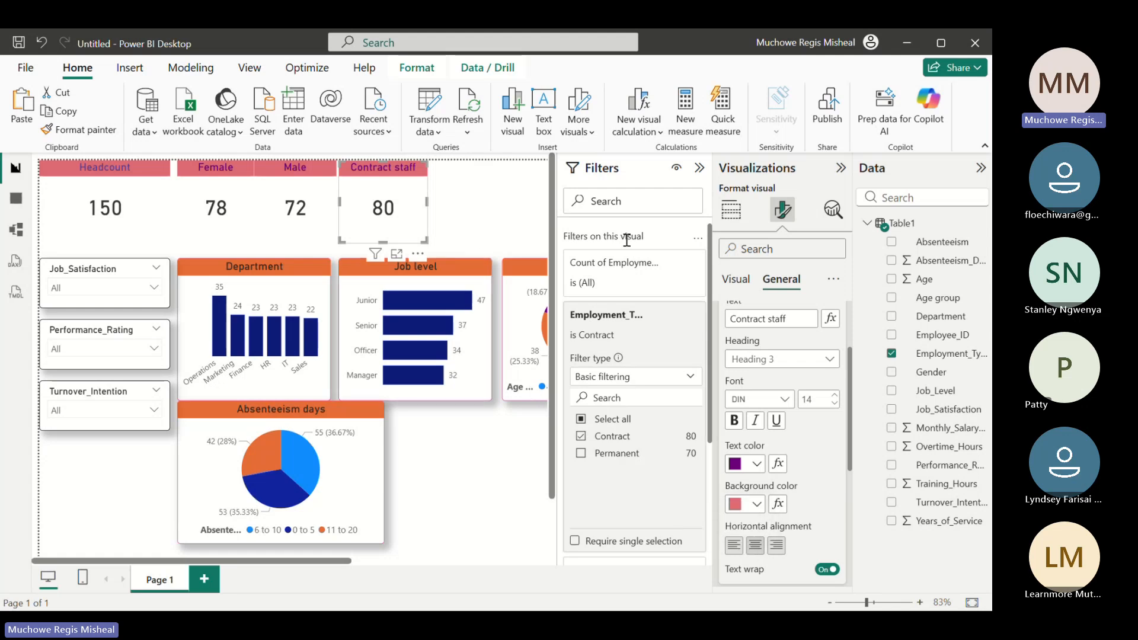
Insert another empty Advance Card, place it beside the Contract staff card and narrow it to about the same width
{"action": "left_click", "coordinate": [739, 212]}
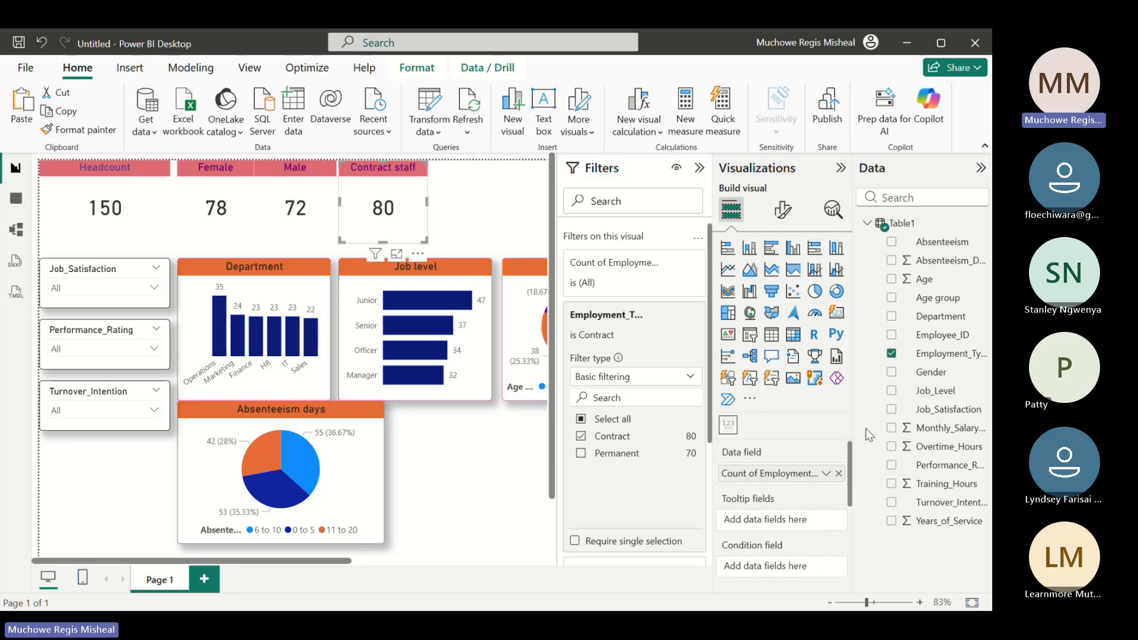
{"action": "left_click", "coordinate": [473, 215]}
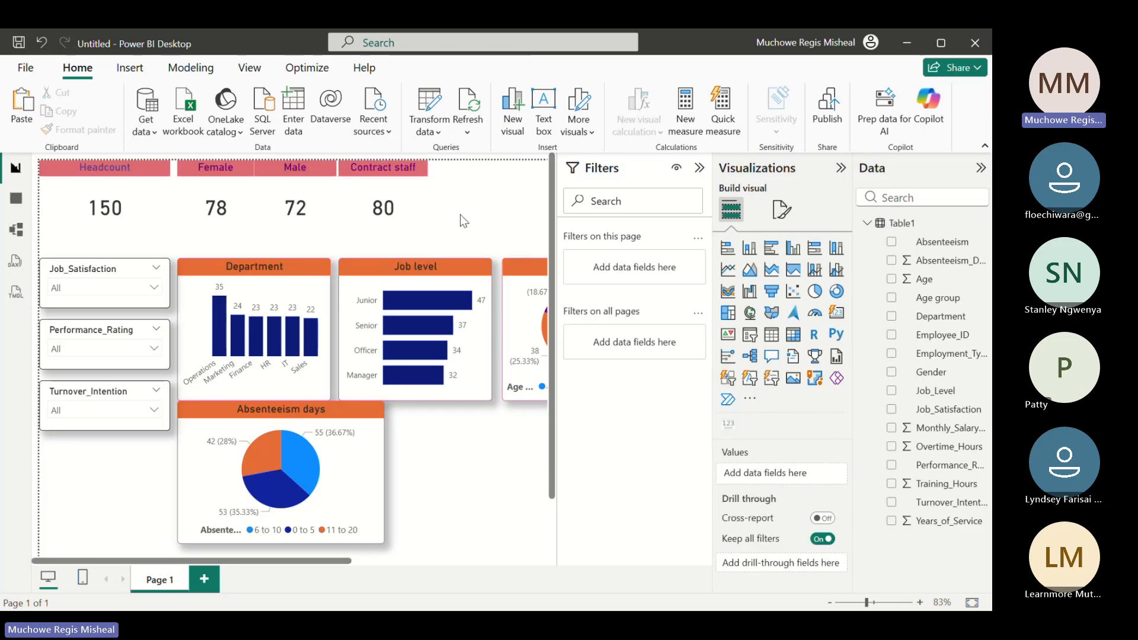
{"action": "left_click", "coordinate": [728, 423]}
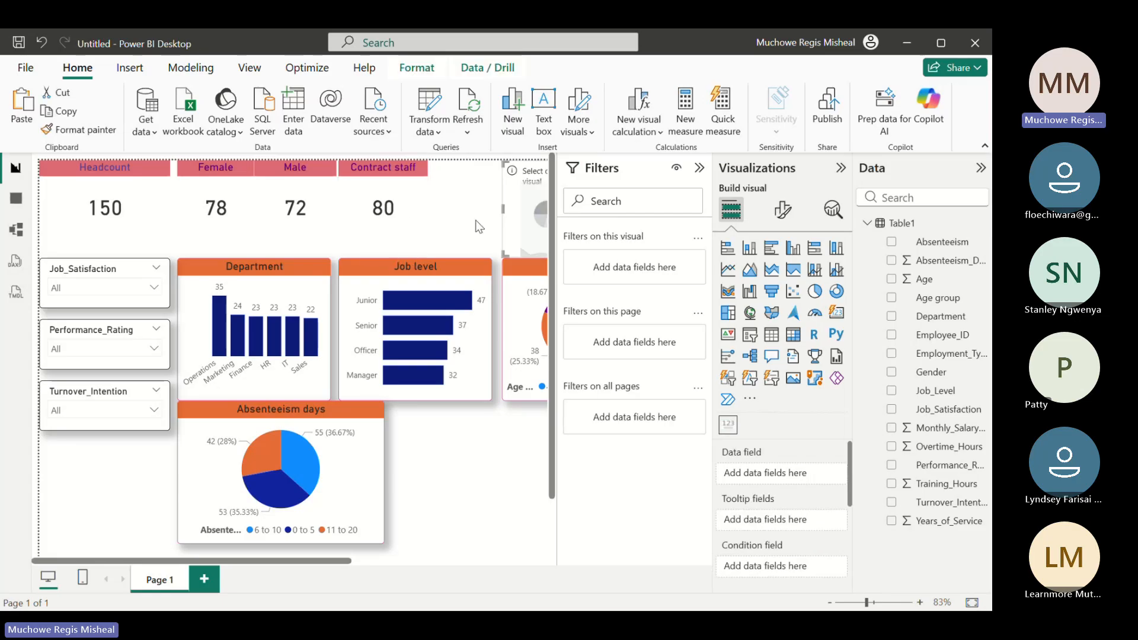
{"action": "left_click_drag", "start_coordinate": [516, 220], "coordinate": [451, 217]}
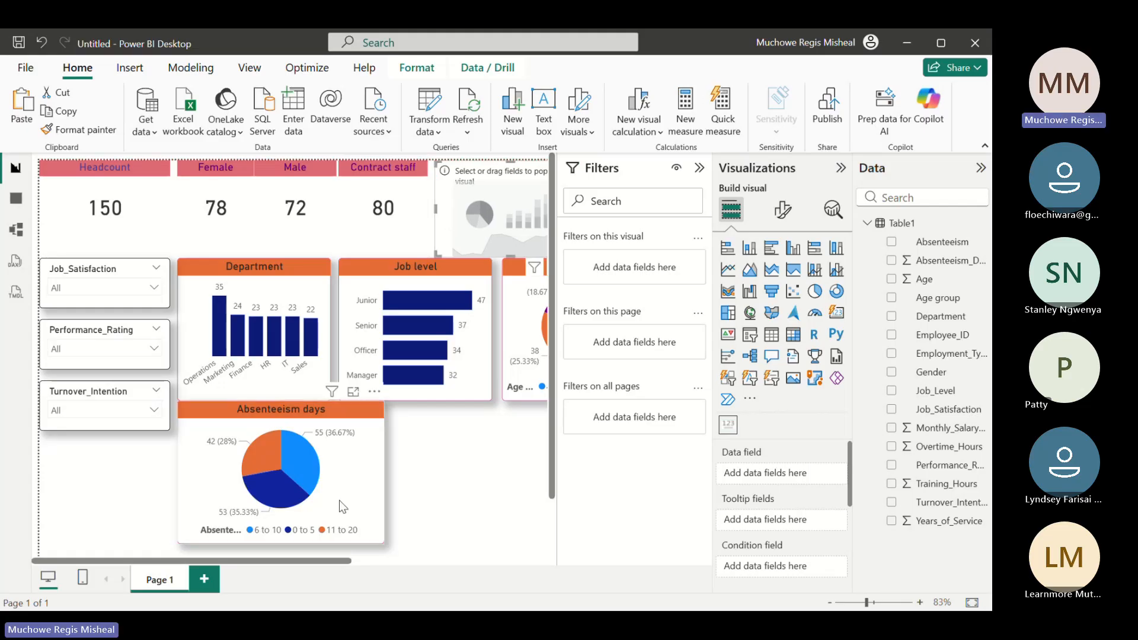
{"action": "left_click_drag", "start_coordinate": [322, 558], "coordinate": [389, 558]}
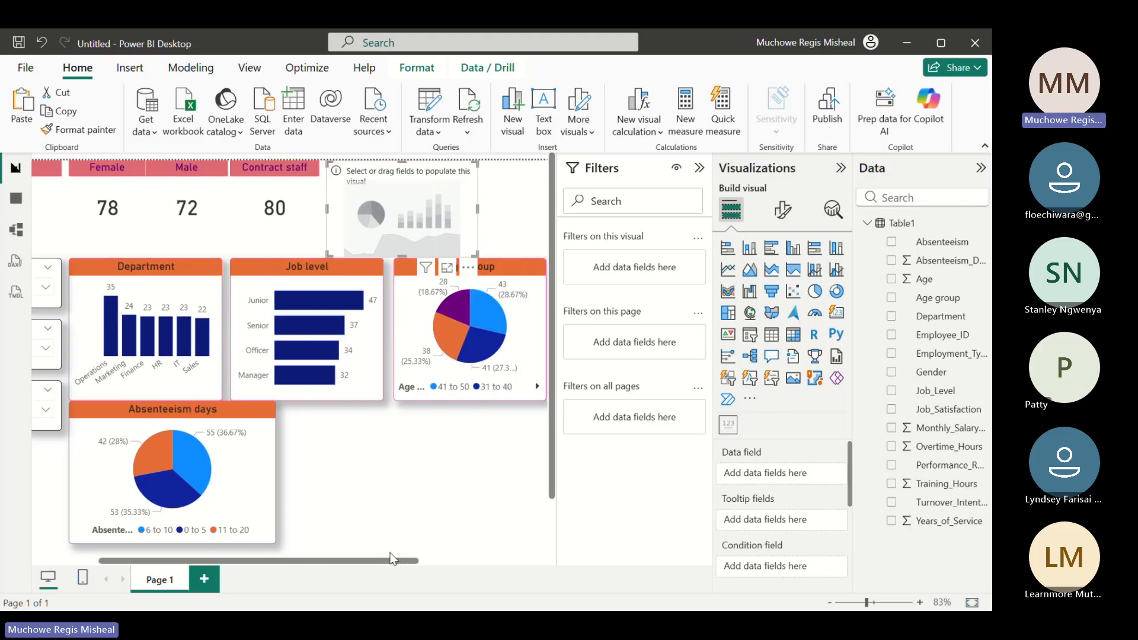
{"action": "left_click_drag", "start_coordinate": [473, 253], "coordinate": [410, 251]}
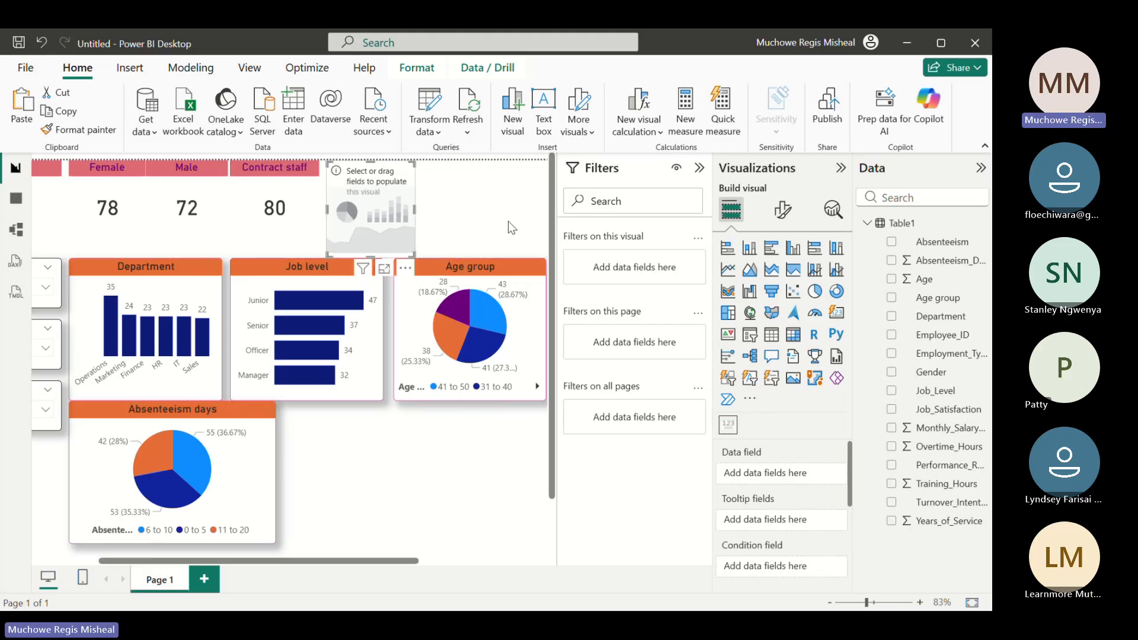
Show the count of Employment_Type on the empty card and filter that card to Permanent only
{"action": "left_click", "coordinate": [890, 354]}
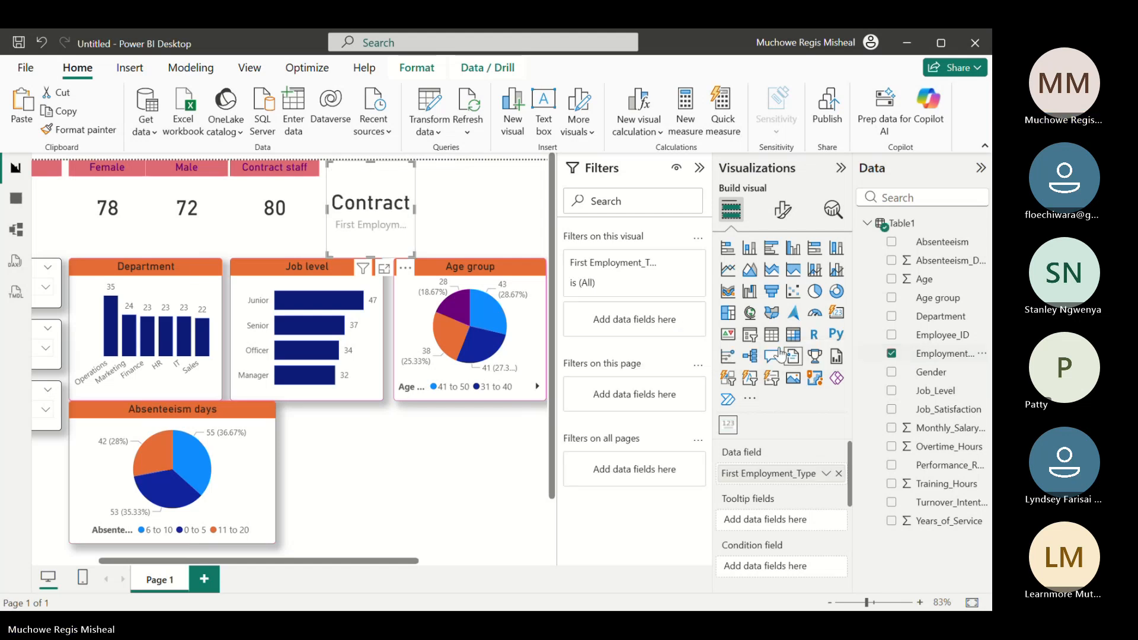
{"action": "left_click", "coordinate": [826, 473]}
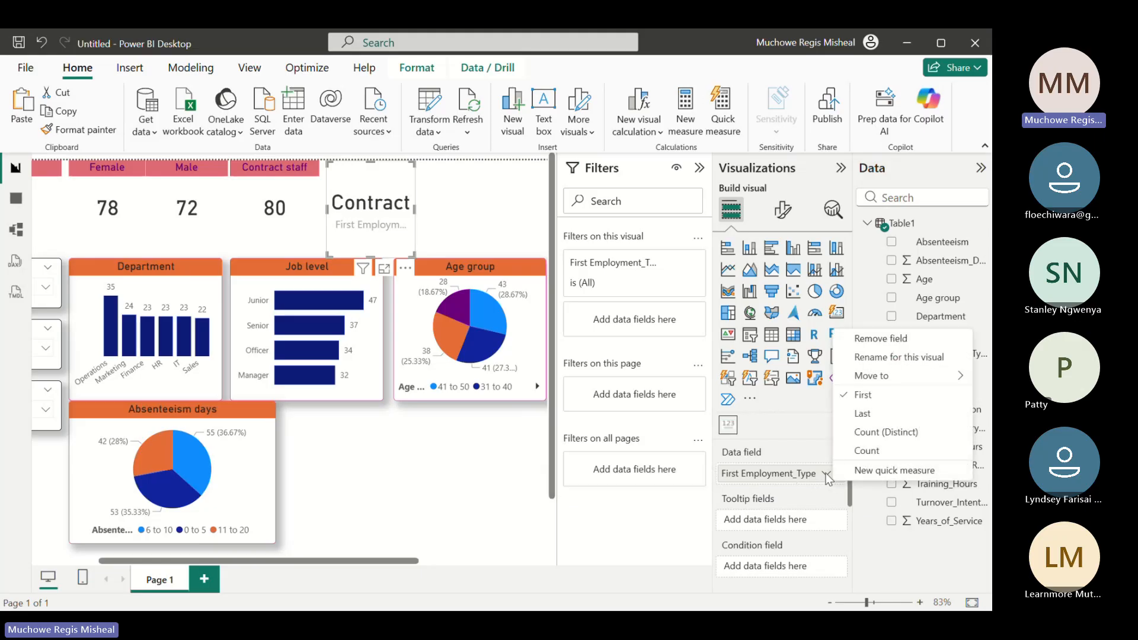
{"action": "left_click", "coordinate": [860, 447]}
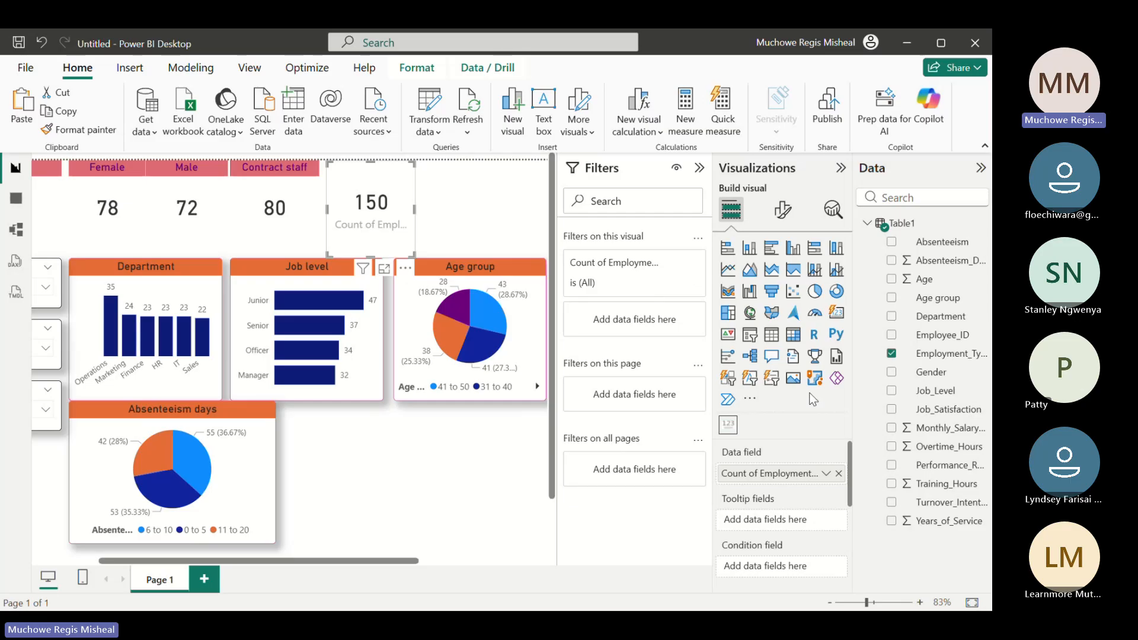
{"action": "left_click_drag", "start_coordinate": [960, 354], "coordinate": [771, 335]}
{"action": "left_click_drag", "start_coordinate": [680, 320], "coordinate": [670, 323]}
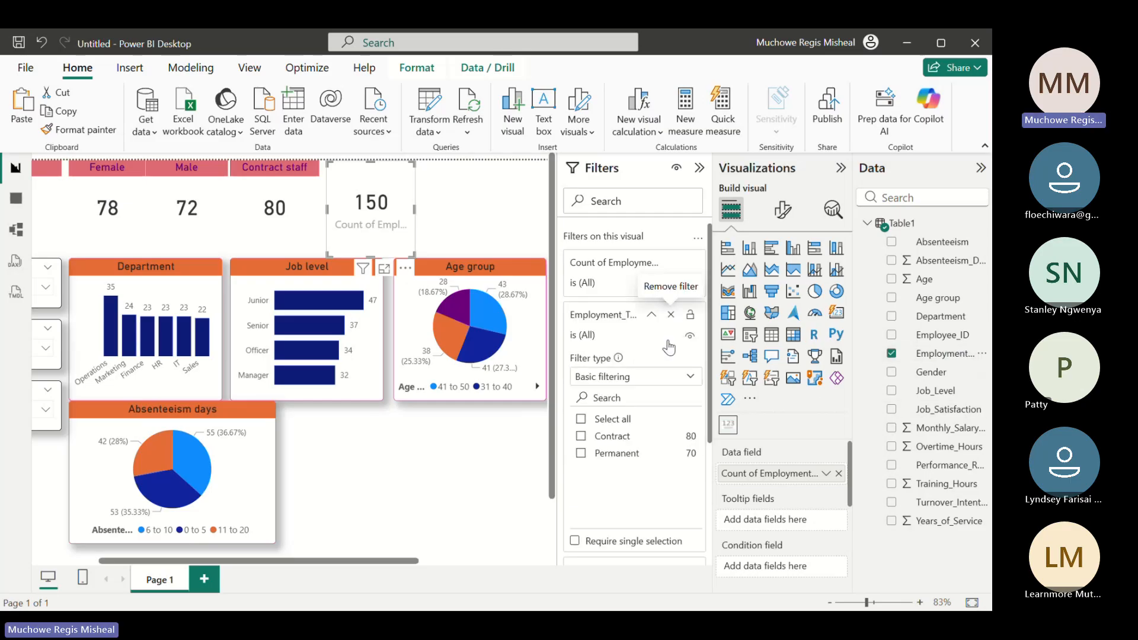
{"action": "left_click", "coordinate": [581, 453]}
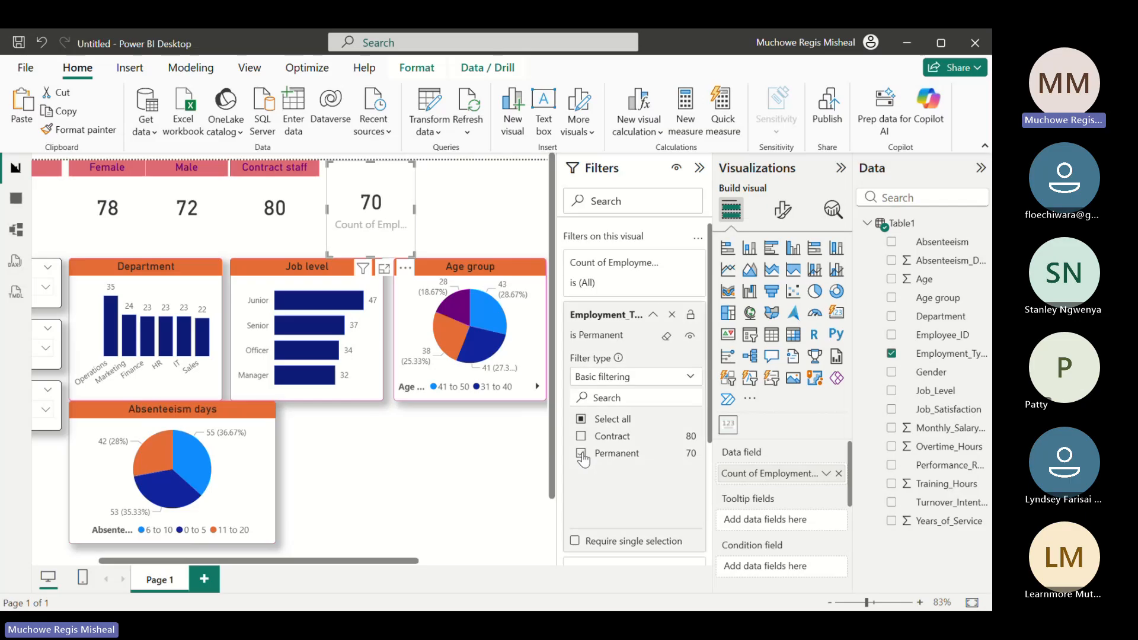
Turn off the permanent count card's category label and turn on its title with the text Permanent staff
{"action": "left_click", "coordinate": [782, 210]}
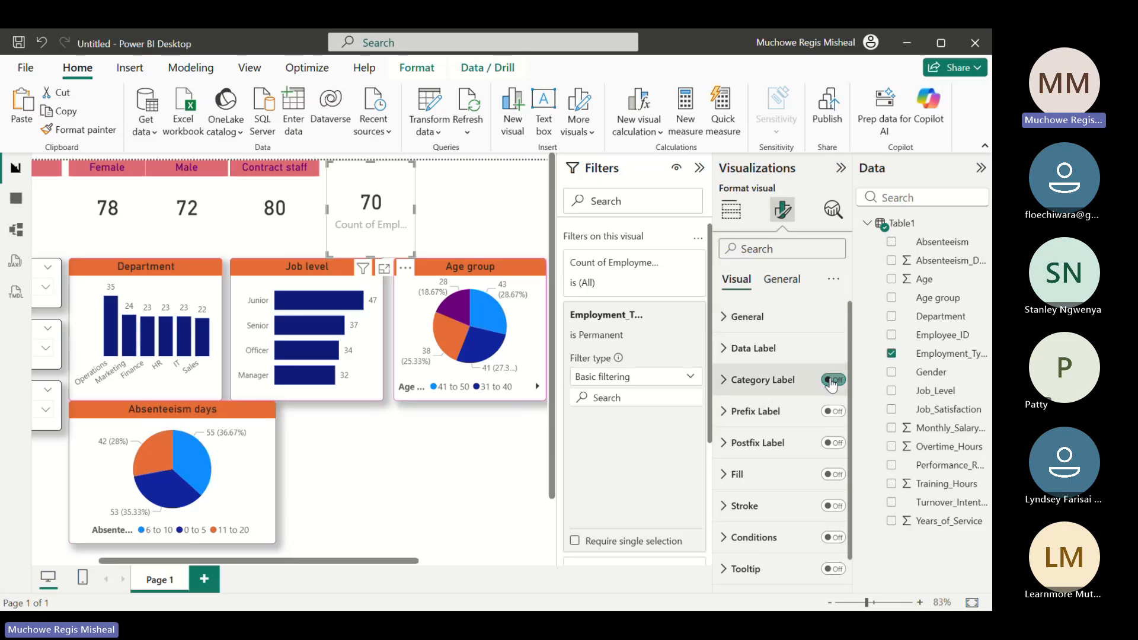
{"action": "left_click", "coordinate": [832, 380]}
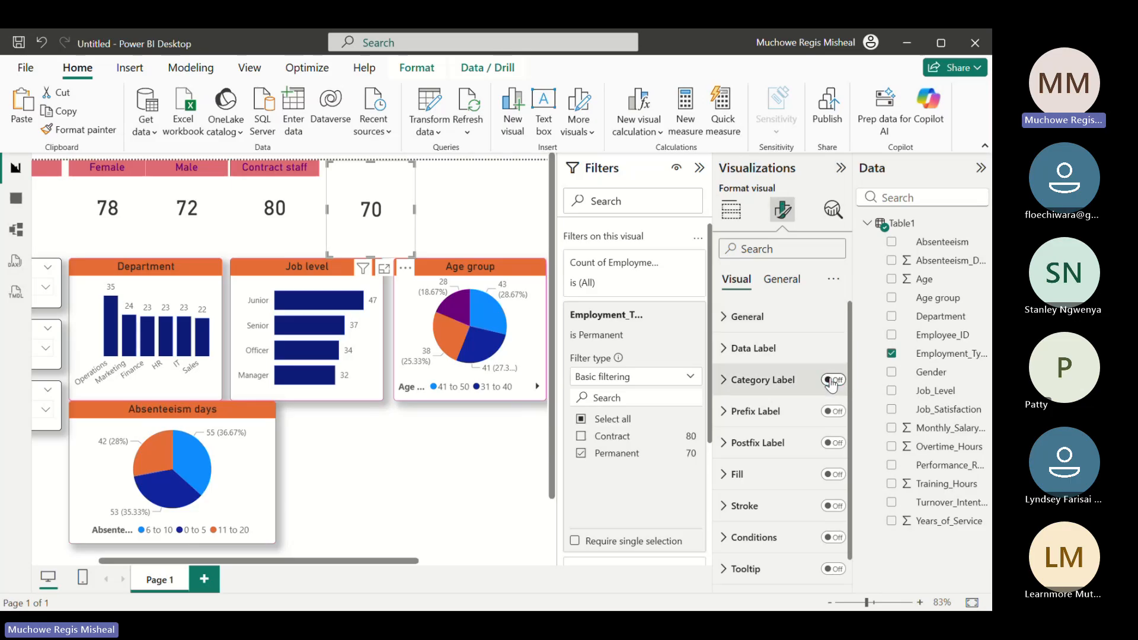
{"action": "left_click", "coordinate": [782, 279]}
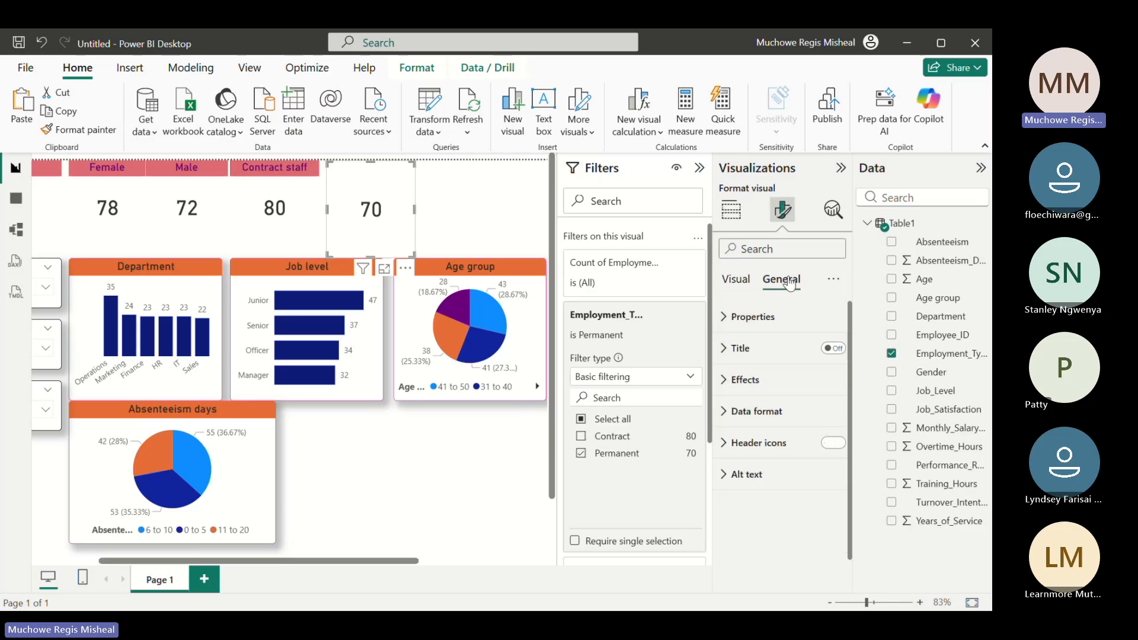
{"action": "left_click", "coordinate": [836, 350]}
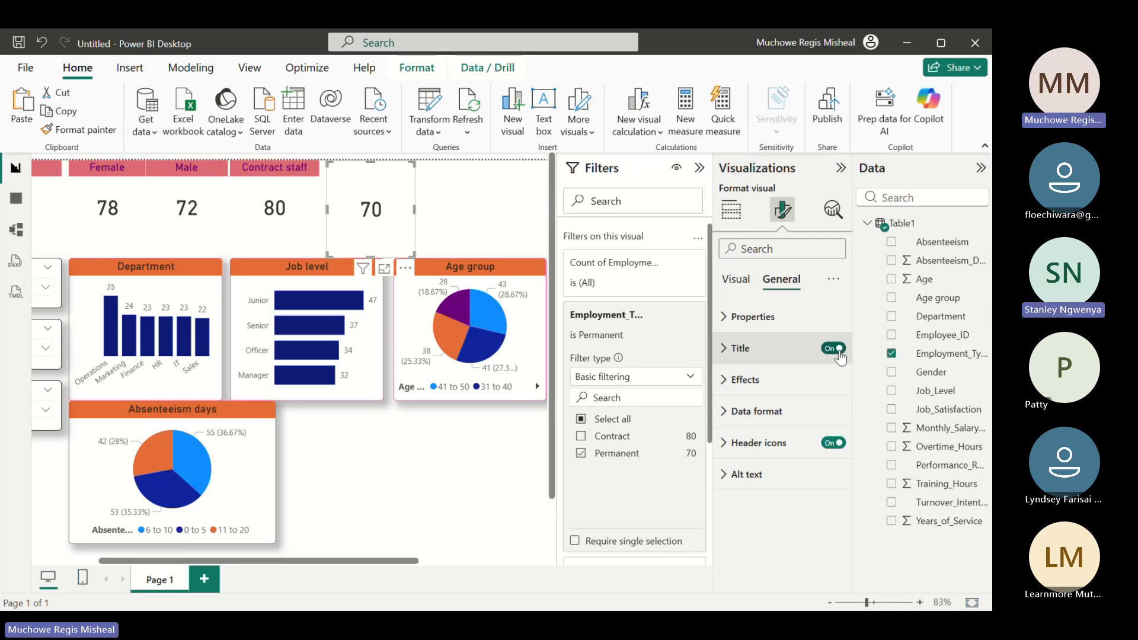
{"action": "left_click", "coordinate": [727, 356]}
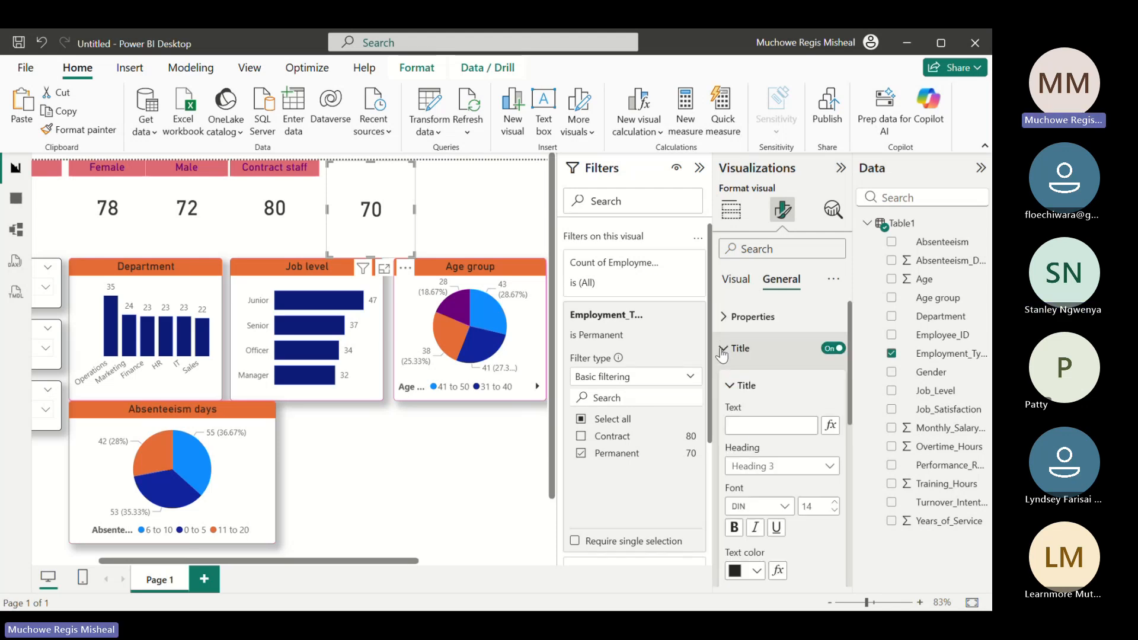
{"action": "left_click", "coordinate": [759, 424]}
{"action": "type", "text": "Perm"}
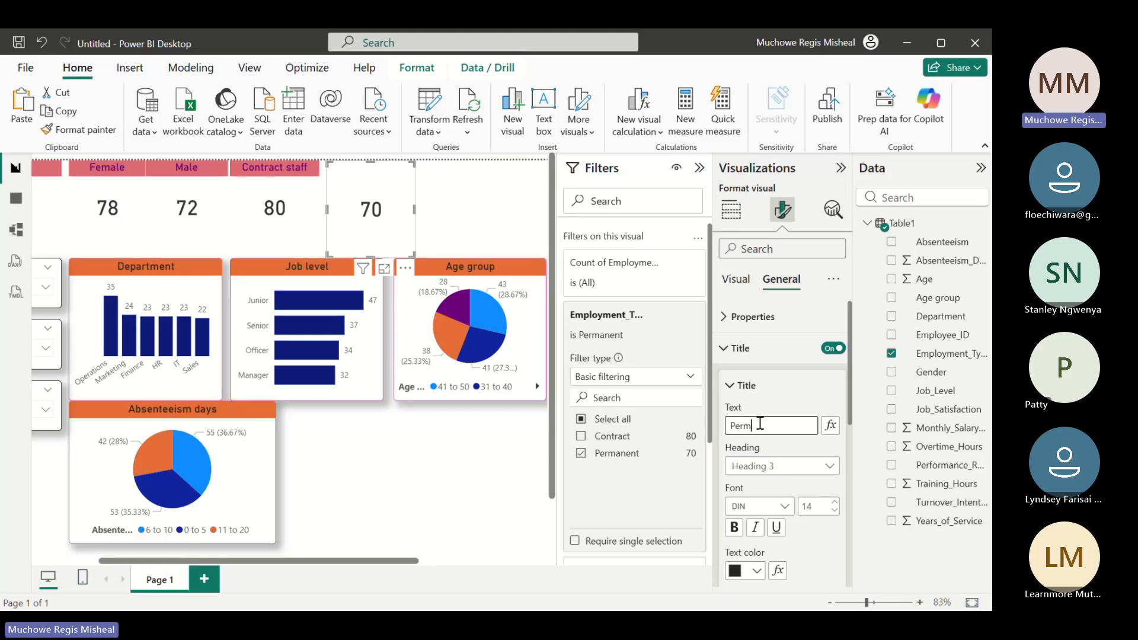
{"action": "type", "text": "anent"}
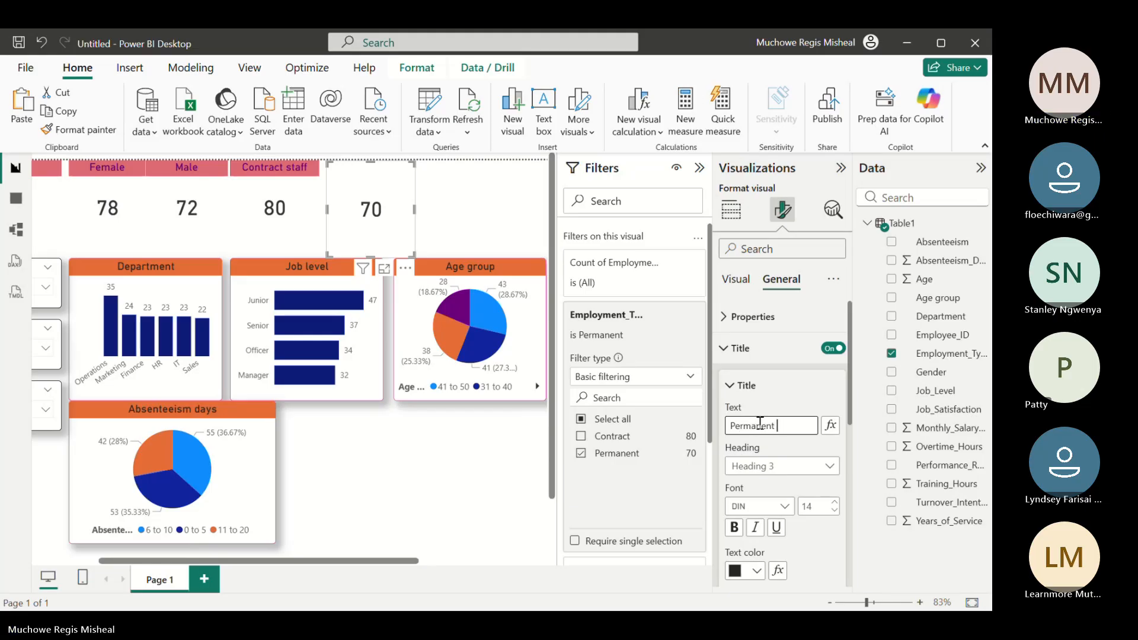
{"action": "key", "text": "Return"}
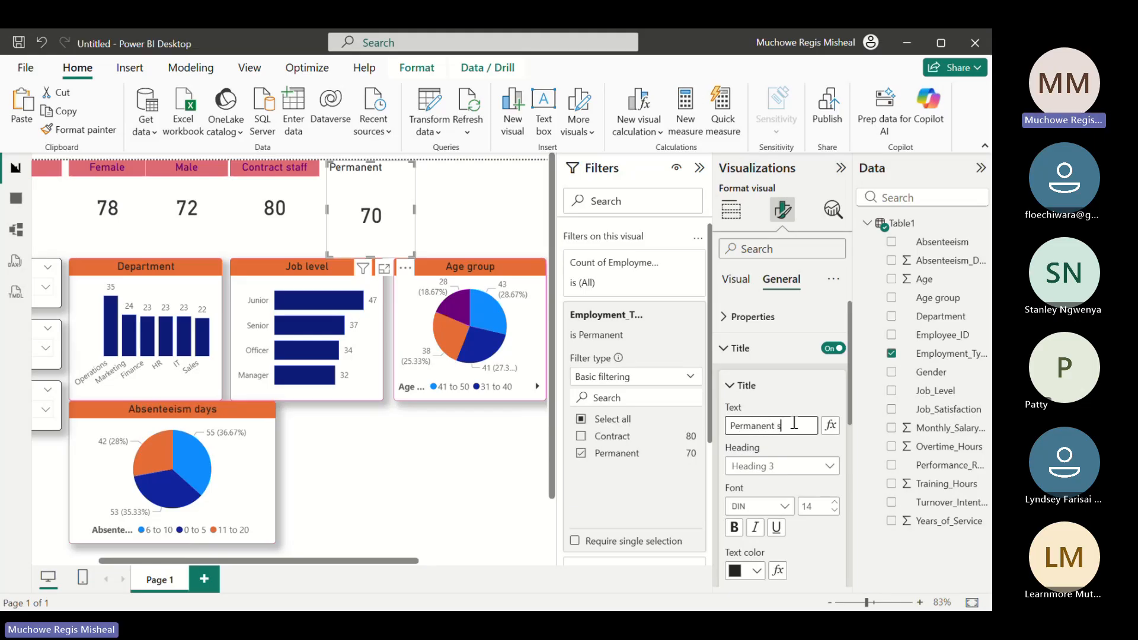
{"action": "type", "text": "staff"}
Format the Permanent staff title with purple text, a light red background and centered horizontal alignment
{"action": "left_click", "coordinate": [756, 571]}
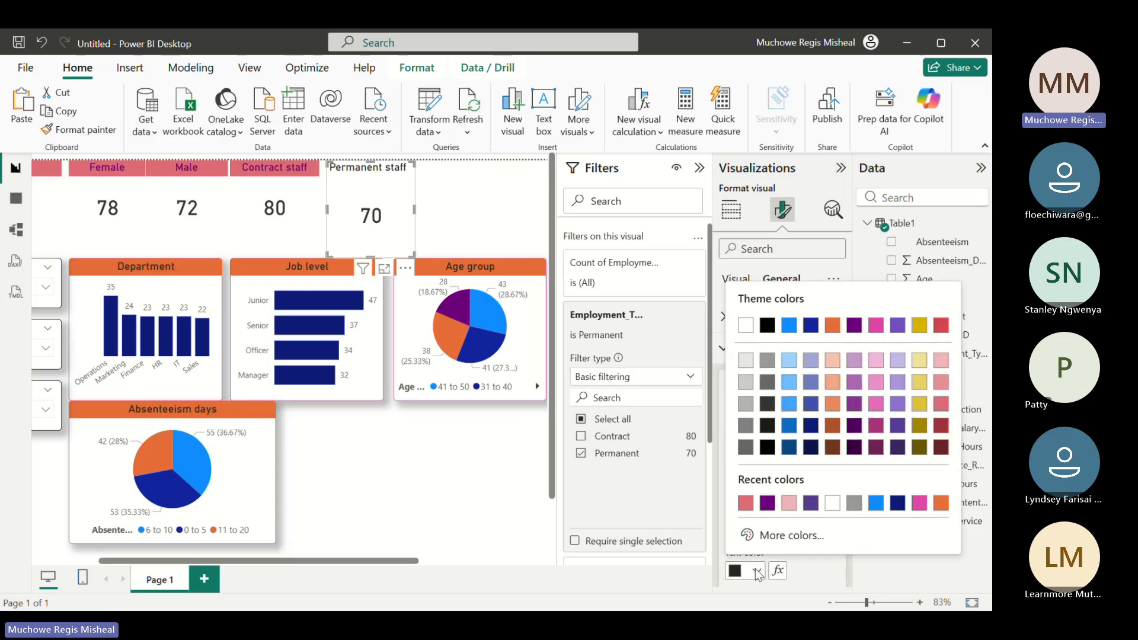
{"action": "left_click", "coordinate": [766, 504]}
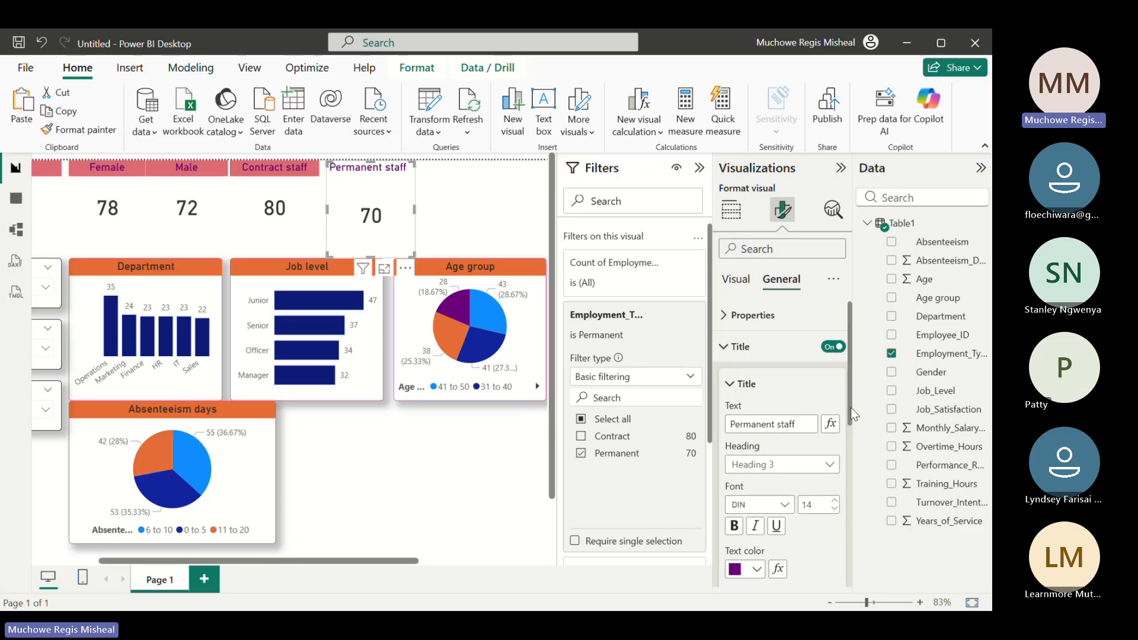
{"action": "left_click_drag", "start_coordinate": [853, 411], "coordinate": [855, 461]}
{"action": "left_click", "coordinate": [757, 495]}
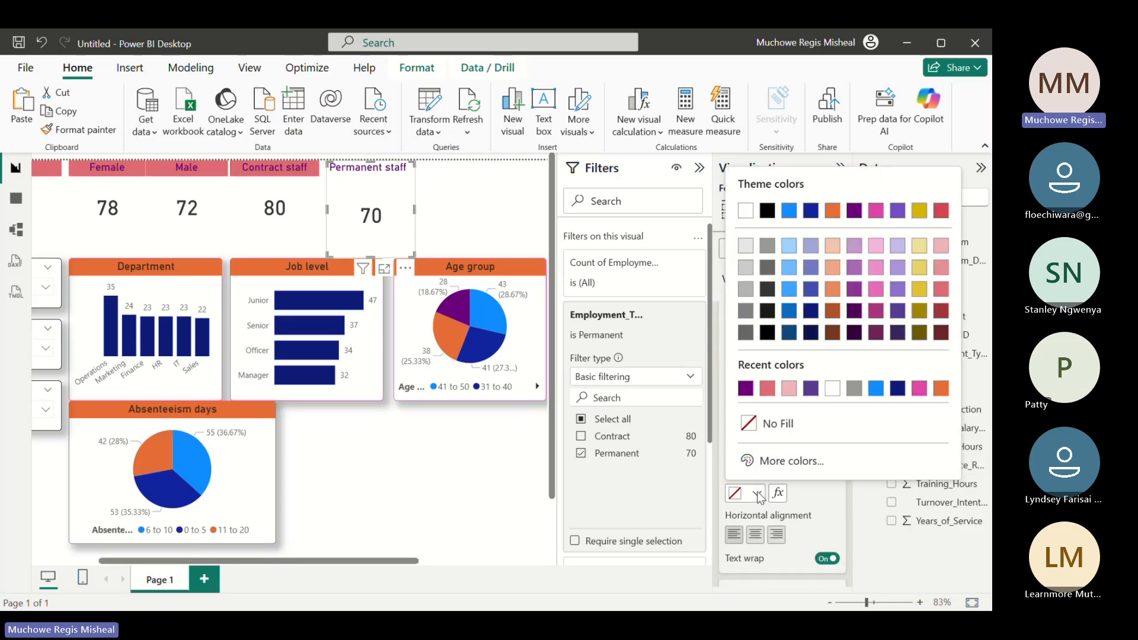
{"action": "left_click", "coordinate": [767, 388]}
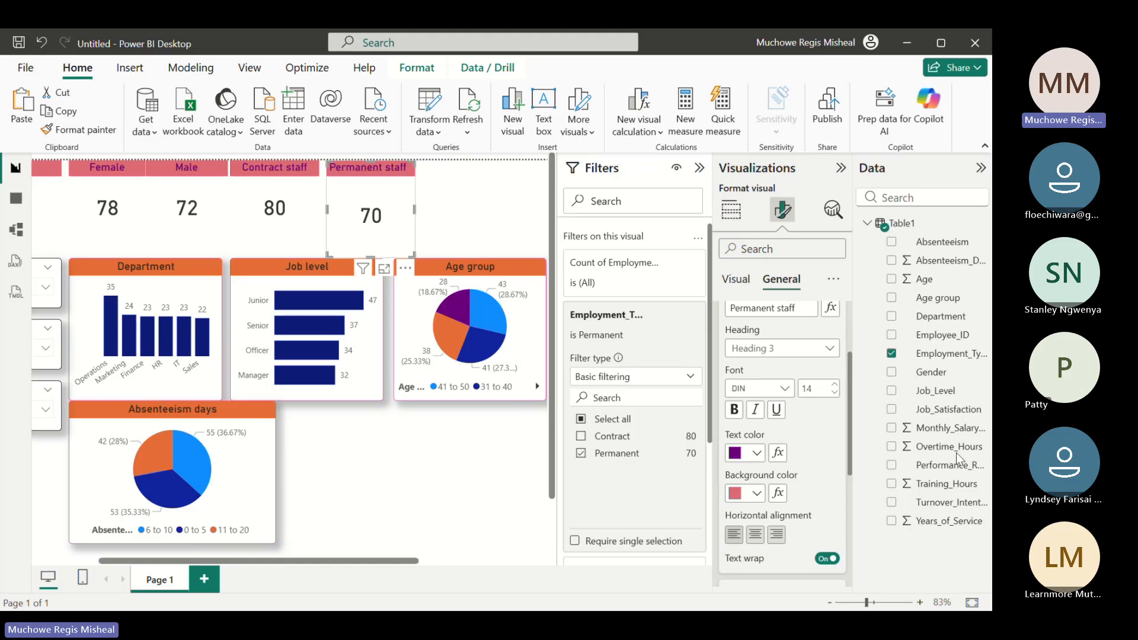
{"action": "left_click", "coordinate": [754, 536]}
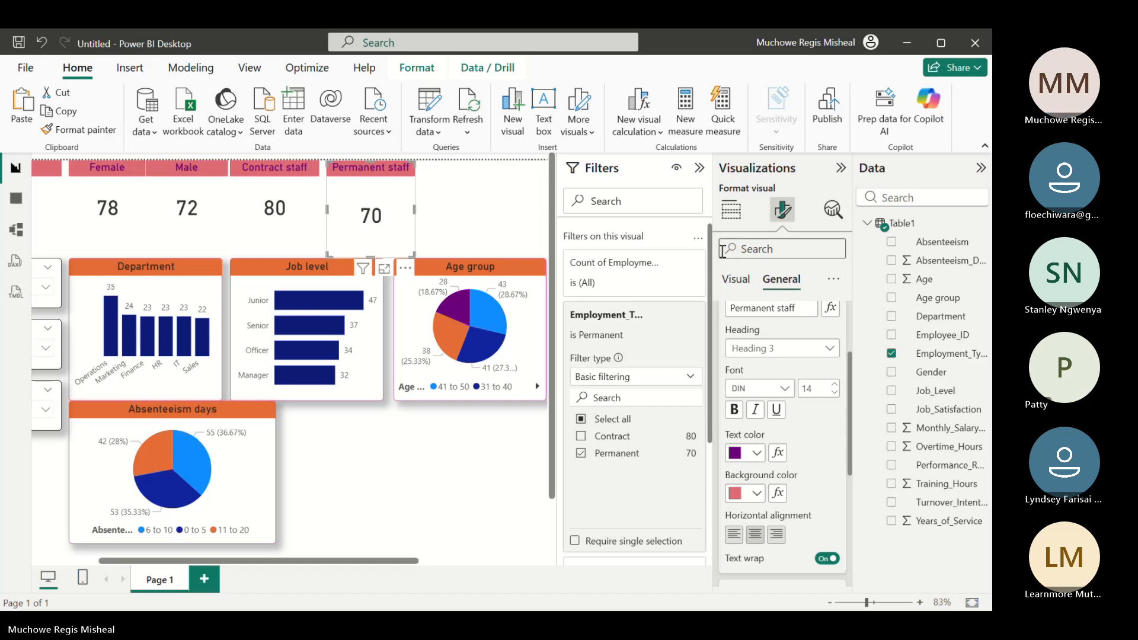
Return to the visual building options and collapse the Filters pane to make room for the report page
{"action": "left_click", "coordinate": [730, 210]}
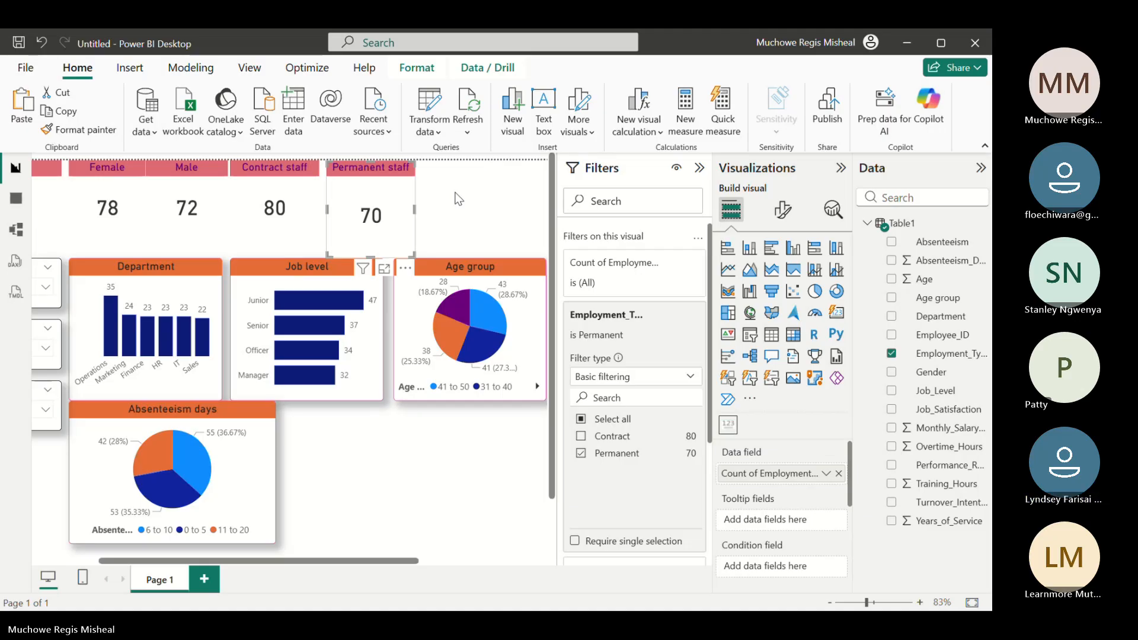
{"action": "left_click", "coordinate": [699, 168]}
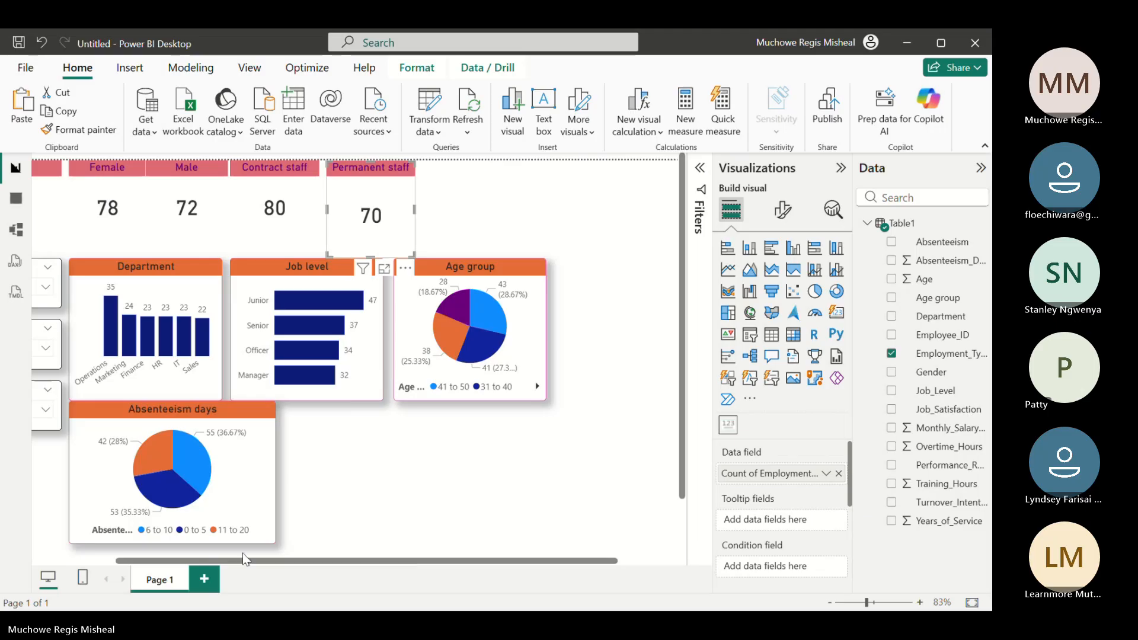
{"action": "left_click_drag", "start_coordinate": [241, 557], "coordinate": [124, 566]}
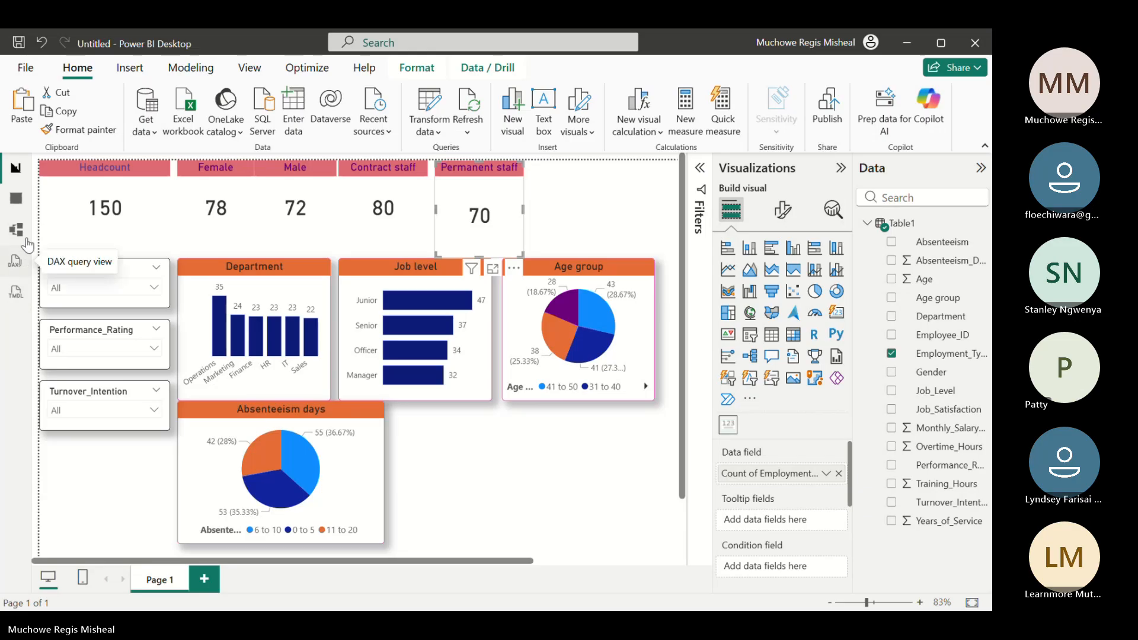
Save the report in the HR Dashboards folder under the name POwwwwwwwwwwwwwwwwwwer BI
{"action": "left_click", "coordinate": [24, 69]}
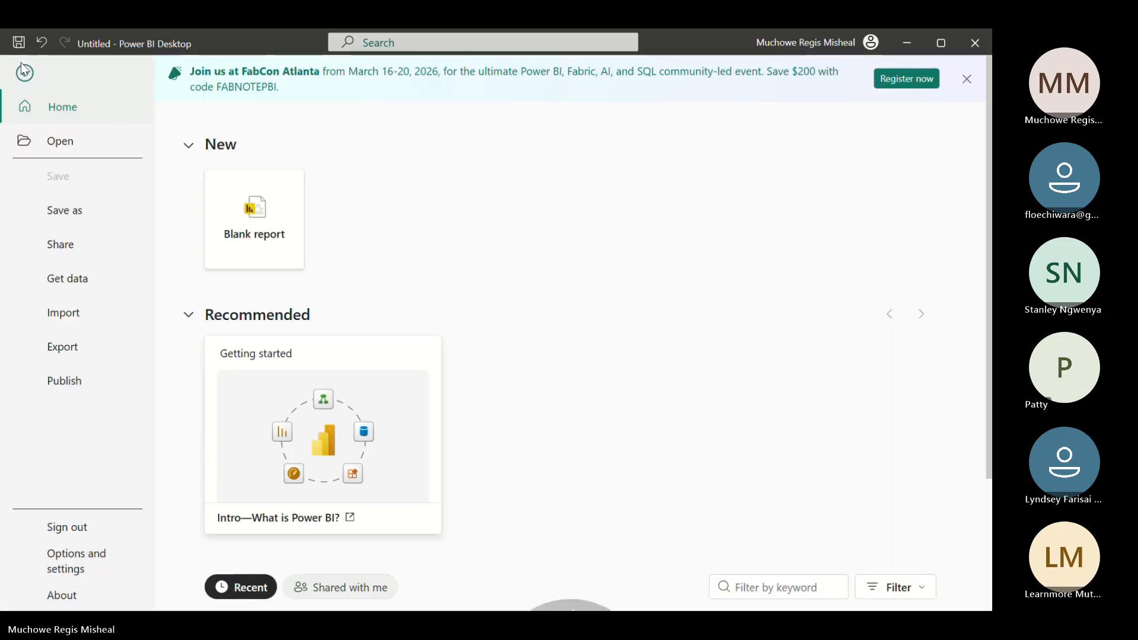
{"action": "left_click", "coordinate": [24, 74]}
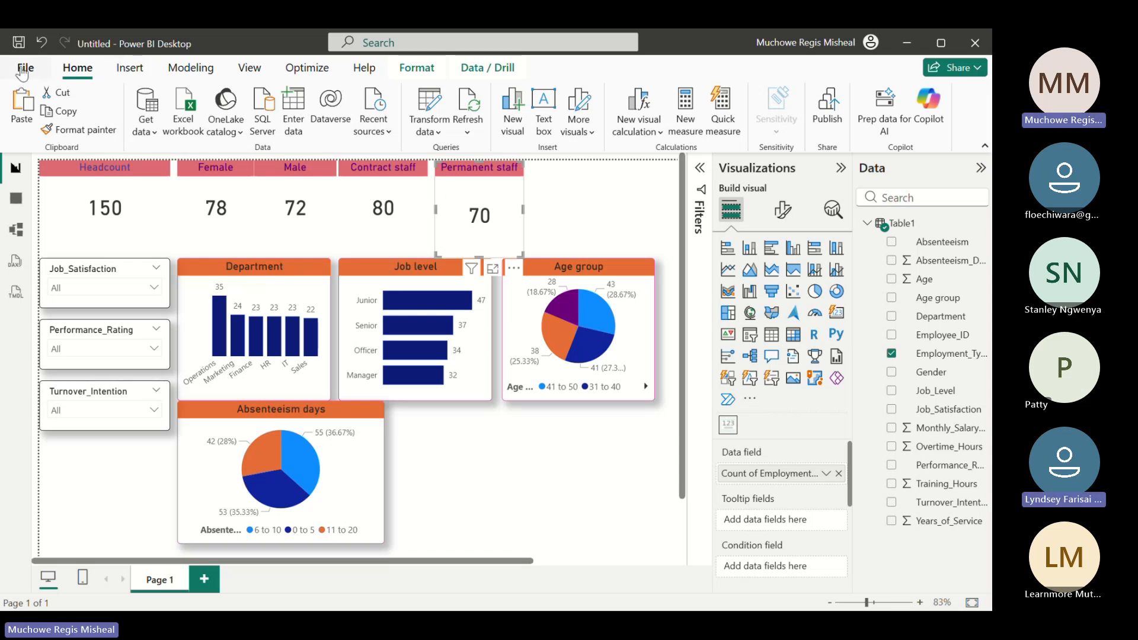
{"action": "key", "text": "ctrl+s"}
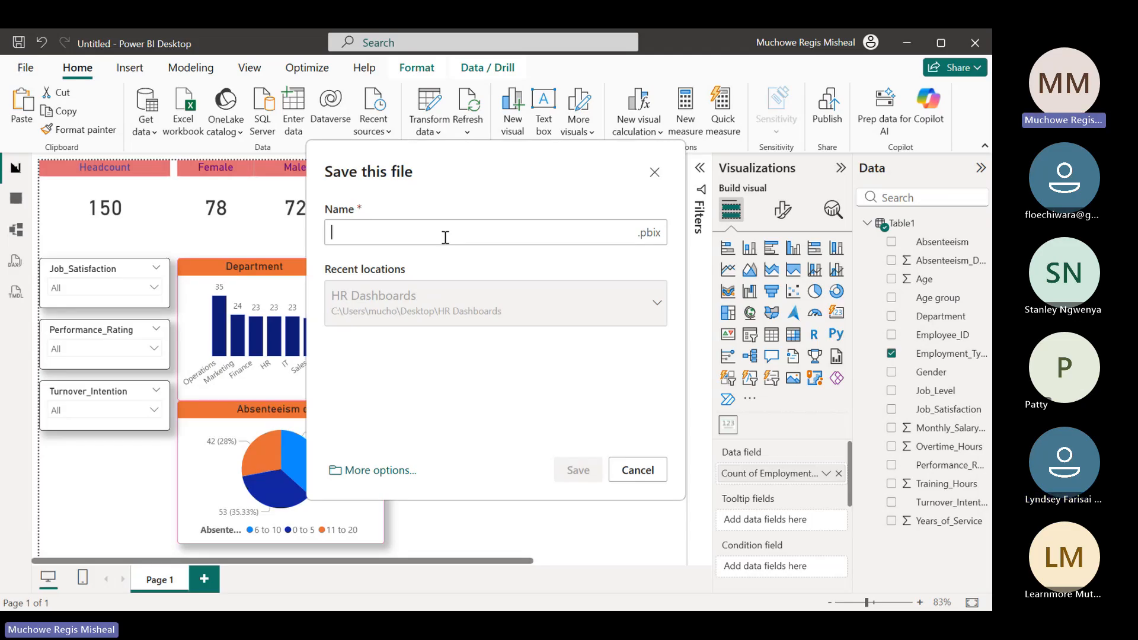
{"action": "type", "text": "POwwwwwwwwwwwwwwwwwwe"}
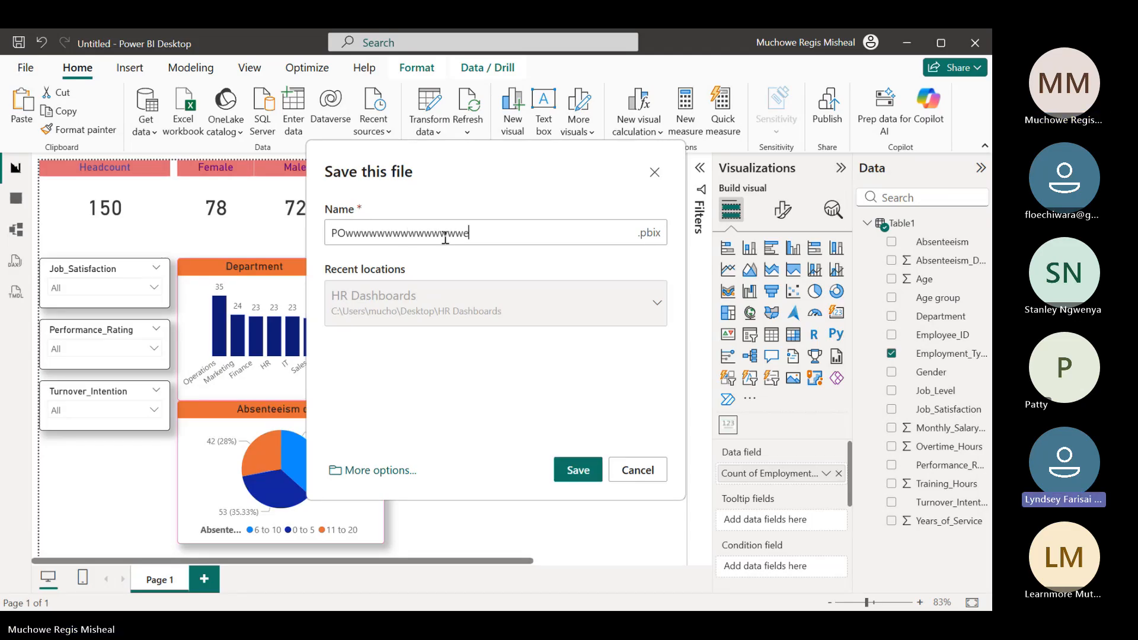
{"action": "type", "text": "r BI"}
{"action": "left_click", "coordinate": [585, 469]}
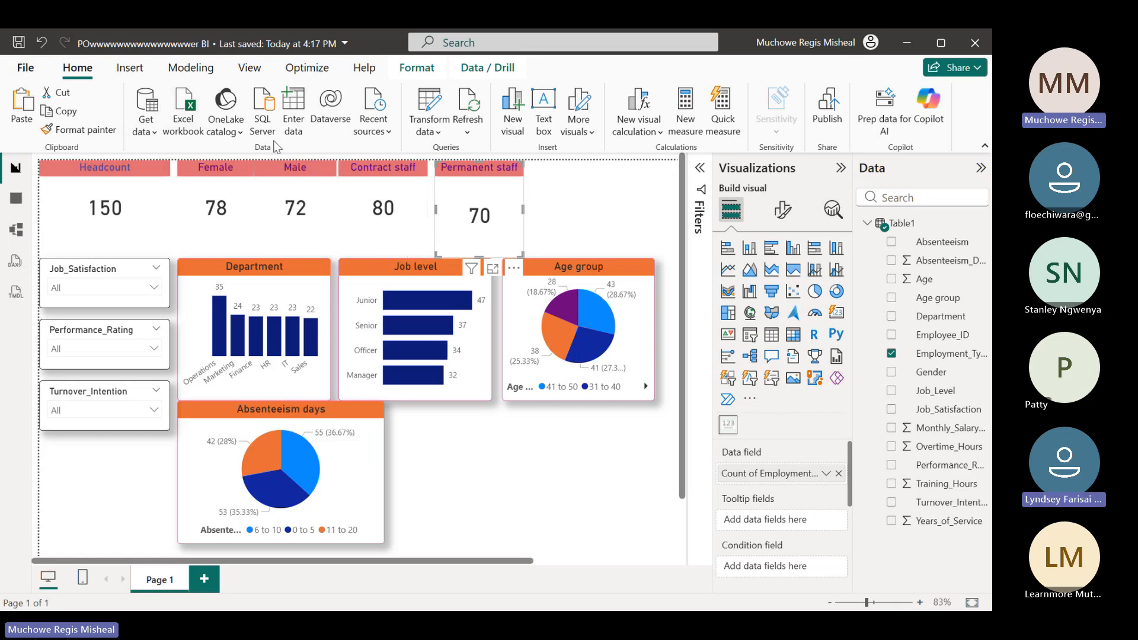
View the option to share the report through OneDrive and close it without uploading
{"action": "left_click", "coordinate": [26, 71]}
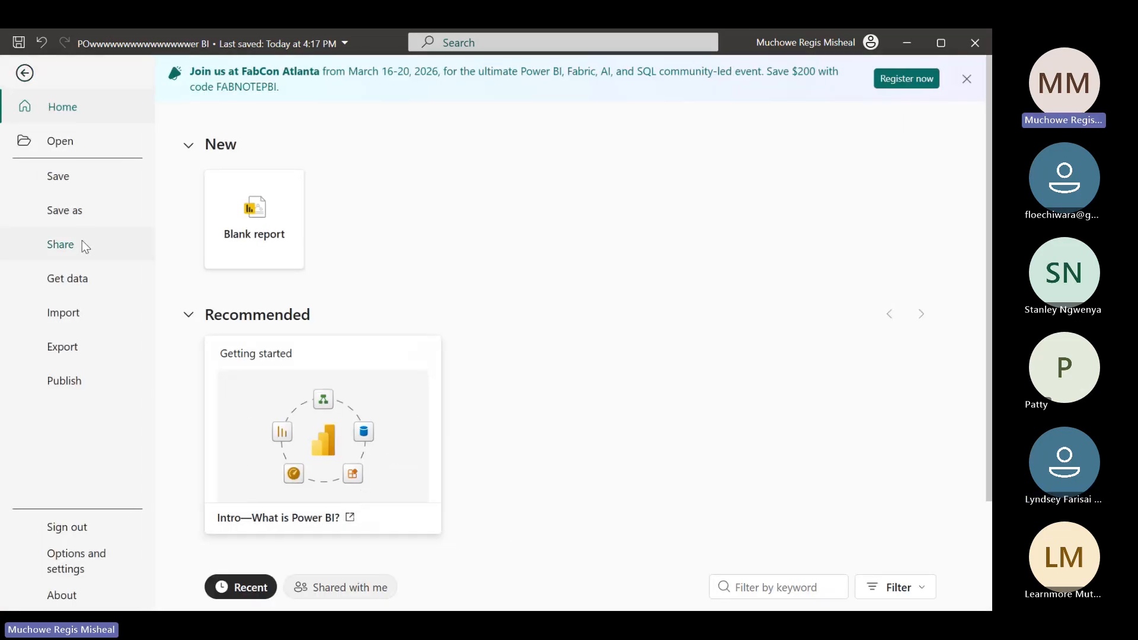
{"action": "key", "text": "Escape"}
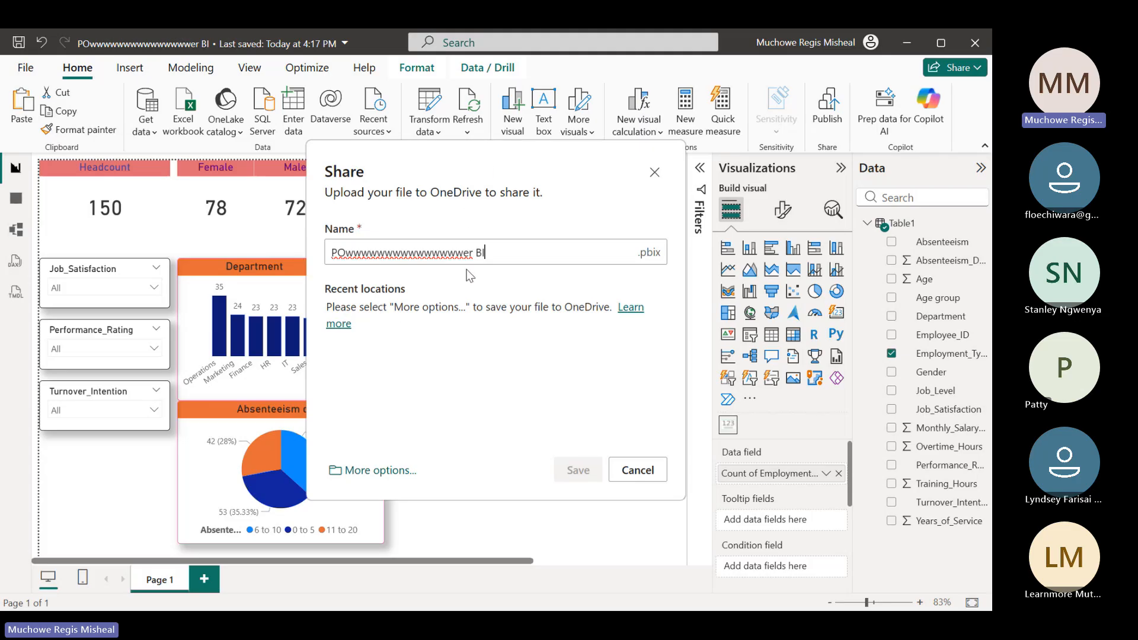
{"action": "left_click", "coordinate": [655, 176]}
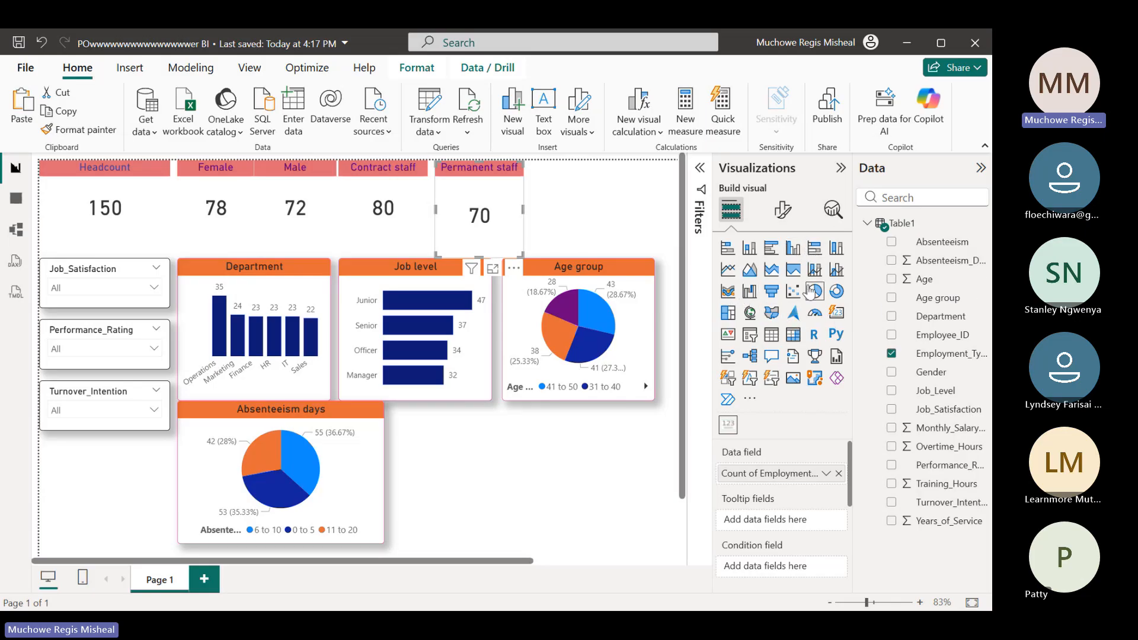
{"action": "left_click", "coordinate": [728, 316]}
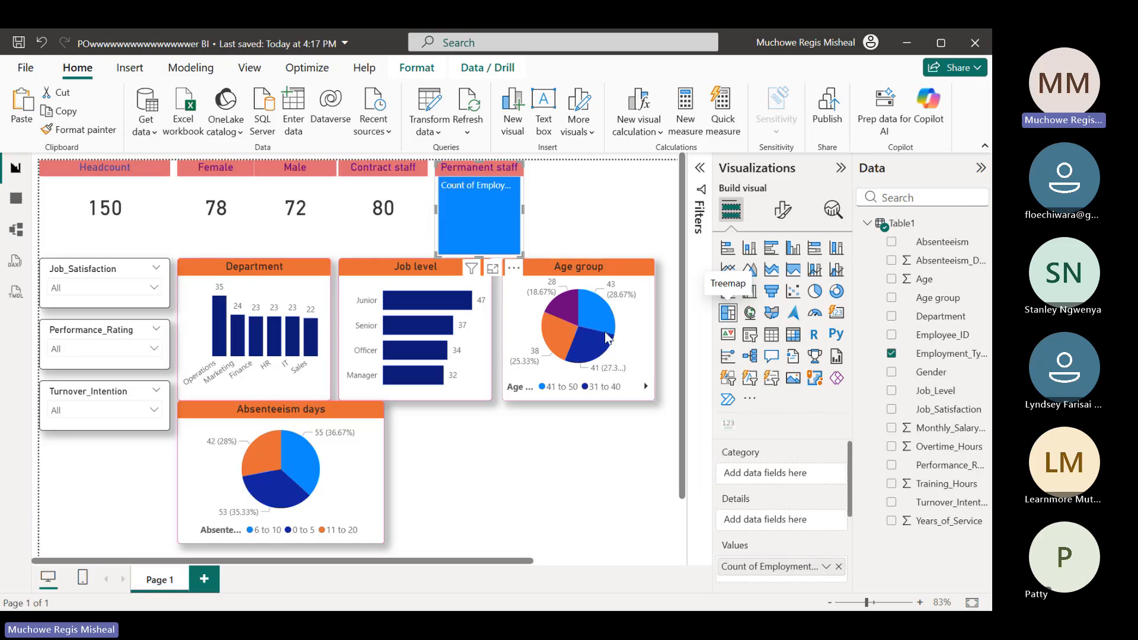
{"action": "mouse_move", "coordinate": [495, 240]}
{"action": "left_mouse_down"}
{"action": "mouse_move", "coordinate": [497, 303]}
{"action": "mouse_move", "coordinate": [486, 249]}
{"action": "left_mouse_up"}
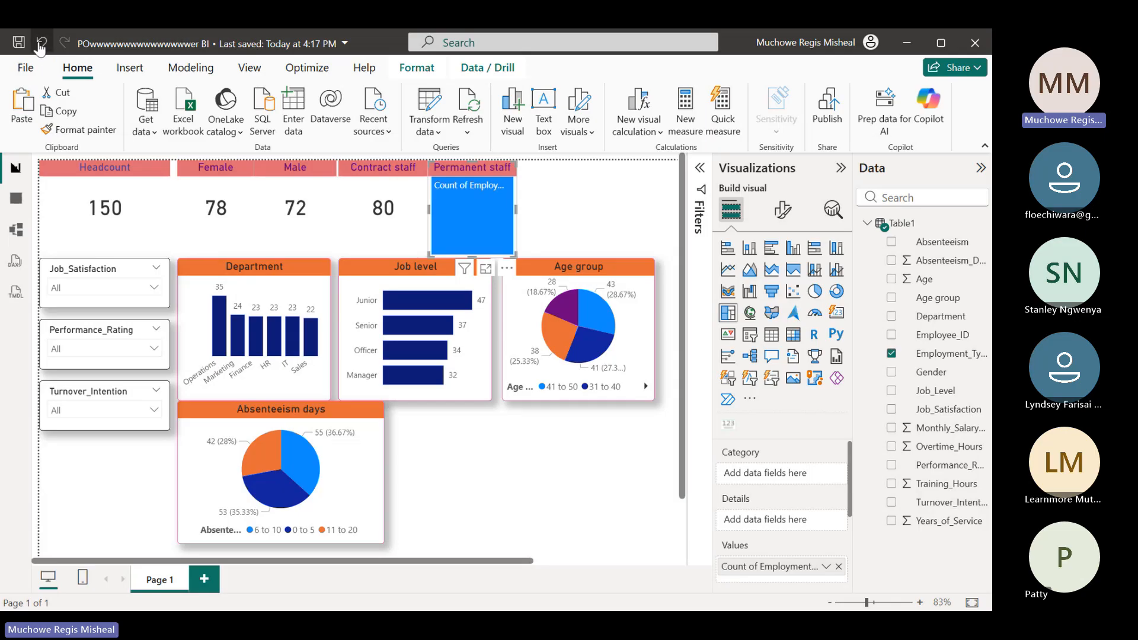
{"action": "key", "text": "ctrl+z"}
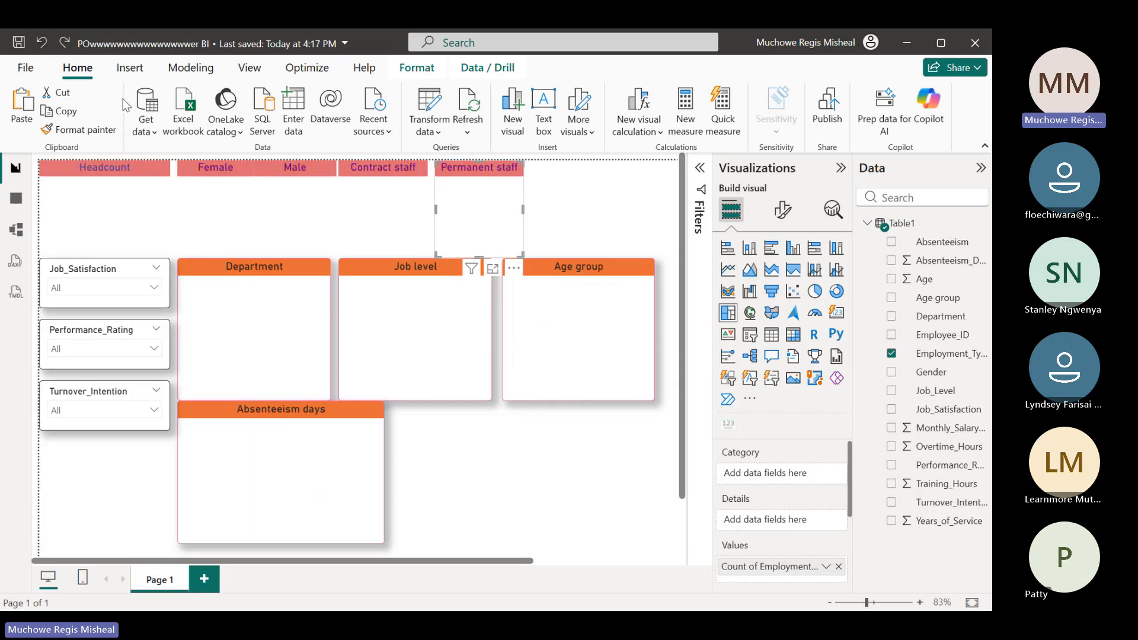
{"action": "left_click", "coordinate": [42, 44]}
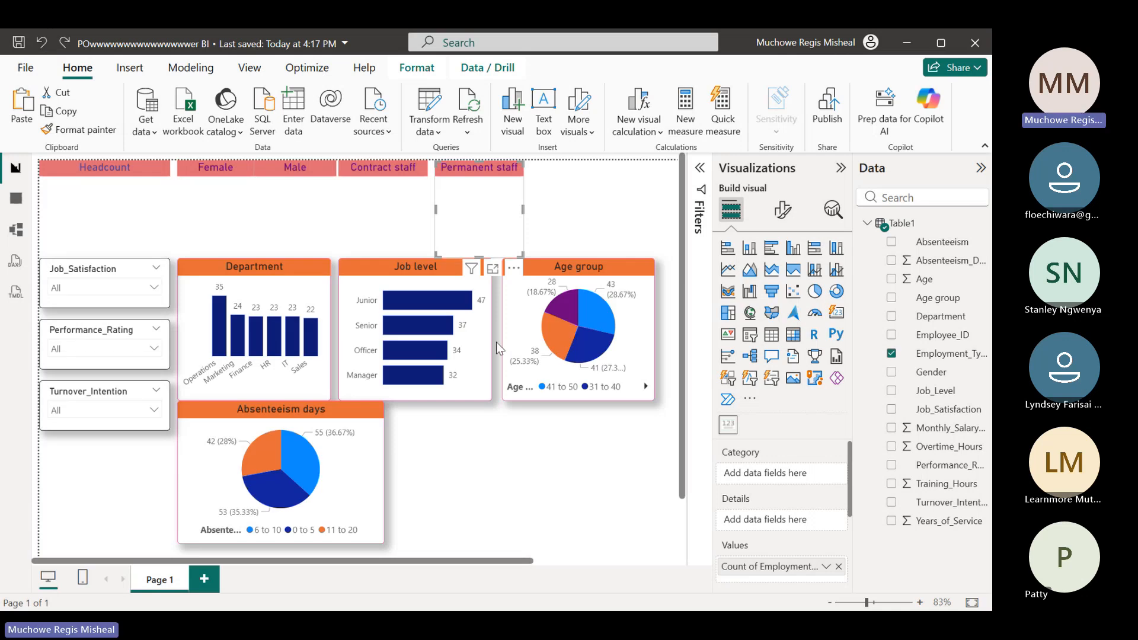
Insert an empty treemap beside the Absenteeism days chart, widen it to the Age group chart's far edge and match the Absenteeism chart's height
{"action": "left_click", "coordinate": [453, 453]}
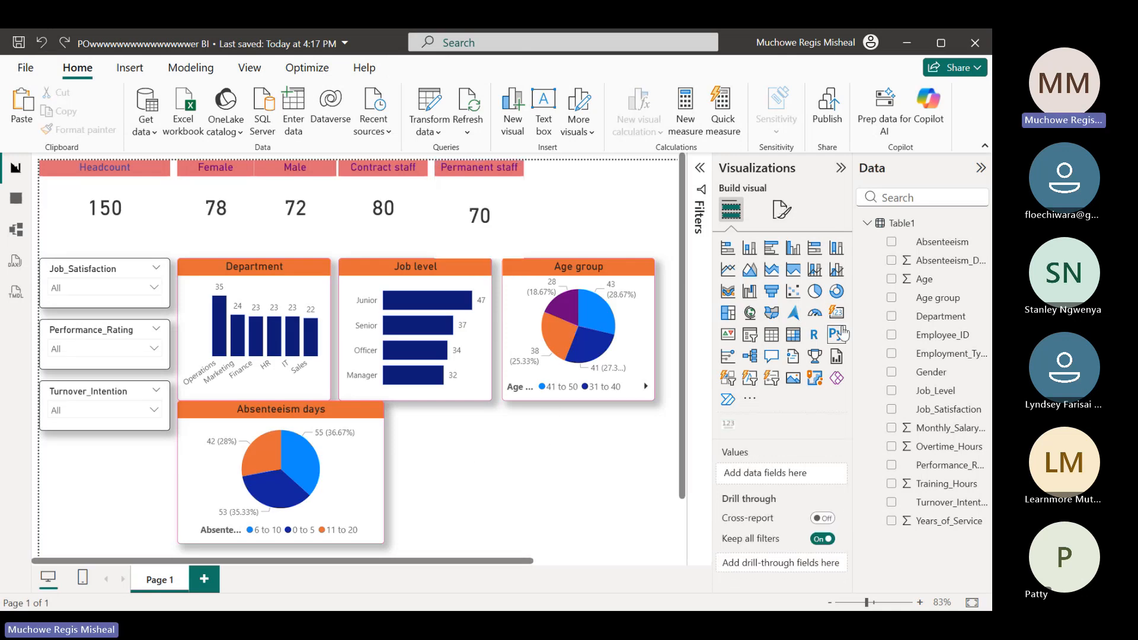
{"action": "left_click", "coordinate": [728, 312]}
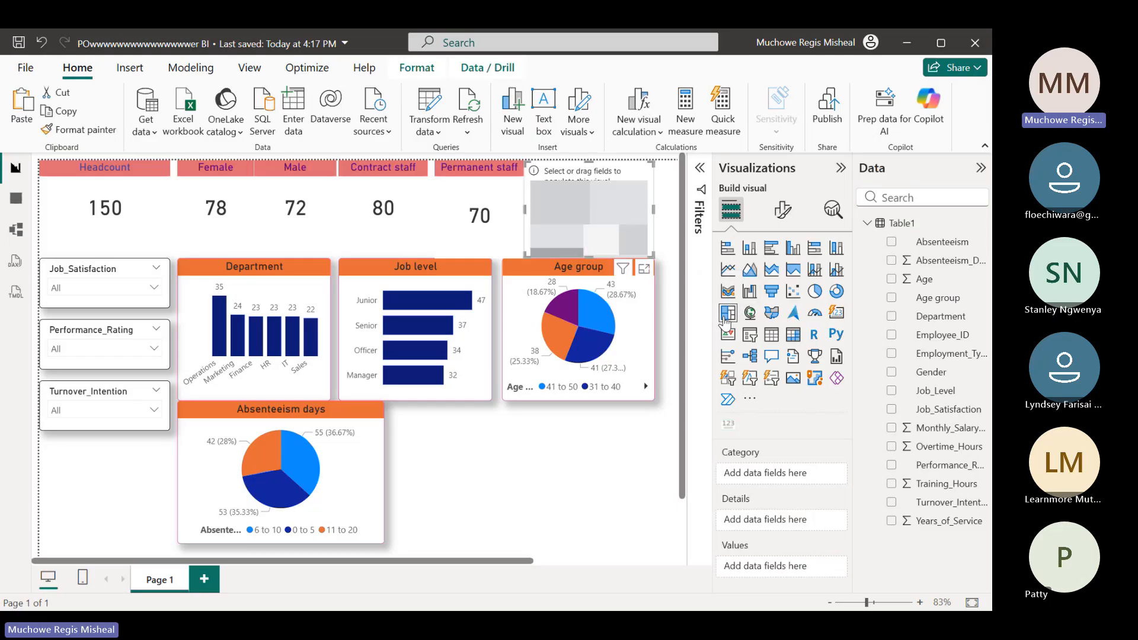
{"action": "left_click_drag", "start_coordinate": [605, 243], "coordinate": [468, 492]}
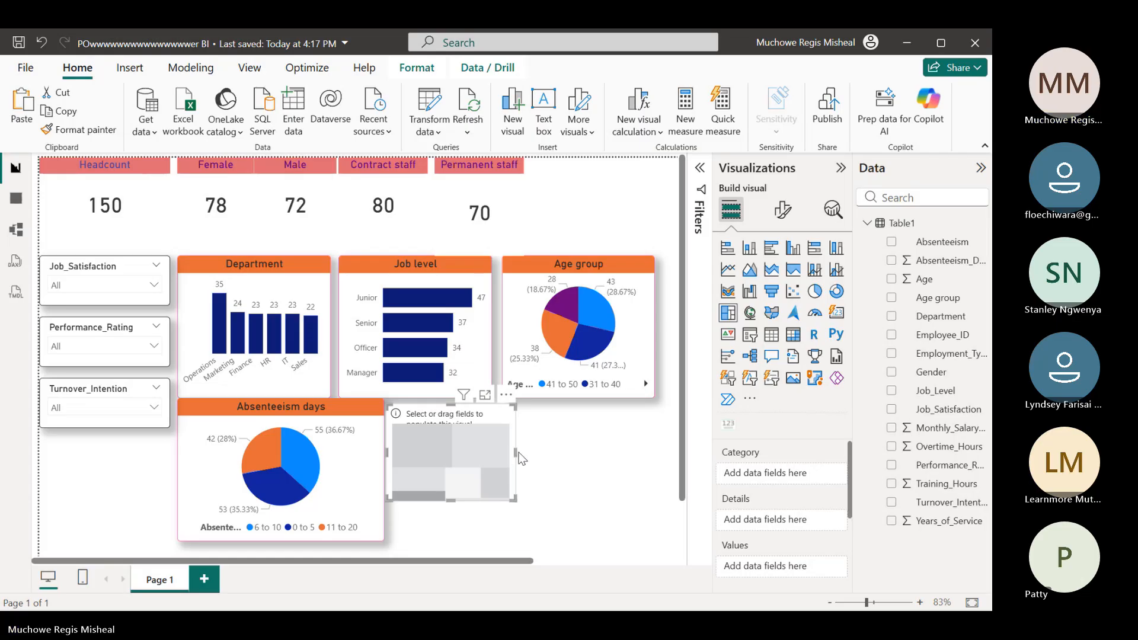
{"action": "left_click_drag", "start_coordinate": [516, 453], "coordinate": [653, 453]}
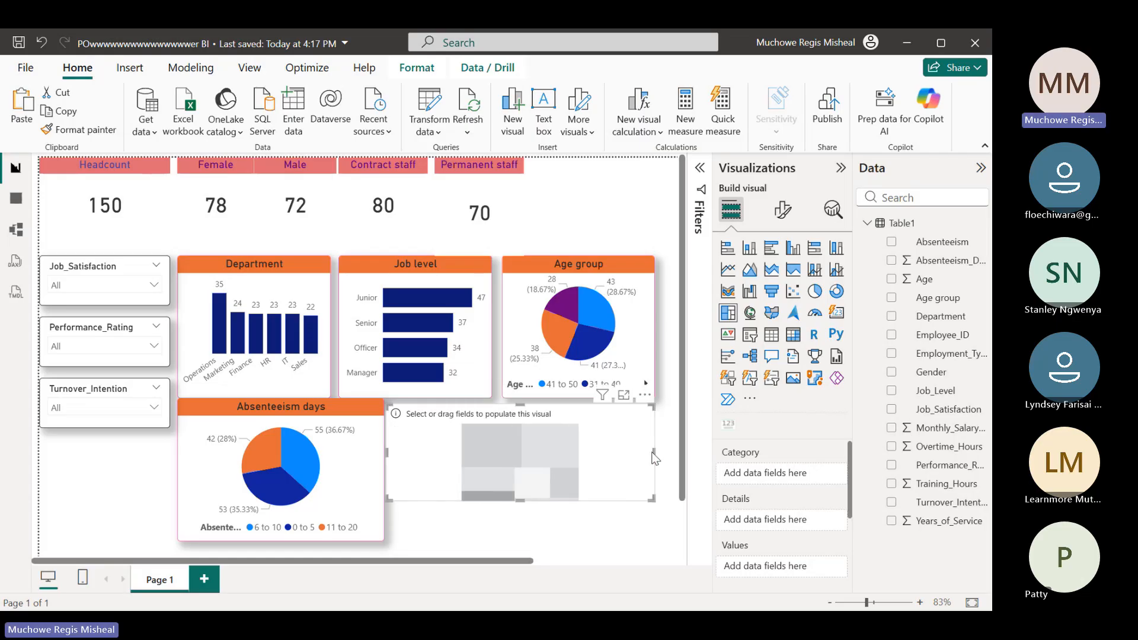
{"action": "left_click", "coordinate": [520, 508]}
{"action": "scroll", "coordinate": [522, 533], "scroll_direction": "down", "scroll_amount": 2}
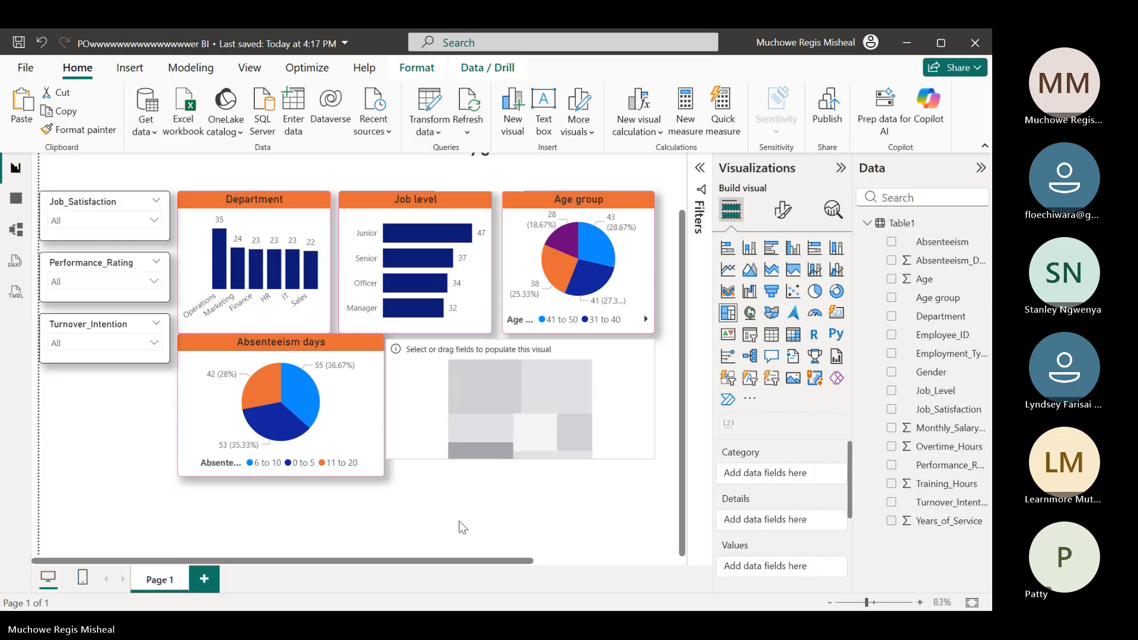
{"action": "left_click_drag", "start_coordinate": [462, 533], "coordinate": [463, 536]}
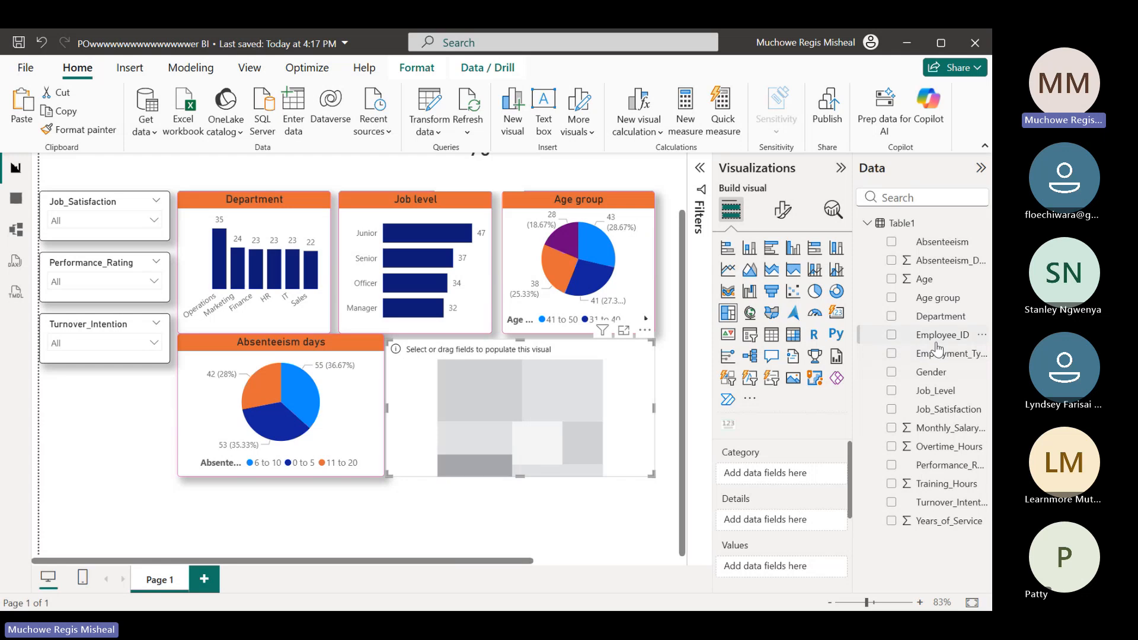
Set Job_Level as the treemap's category and the count of Job_Level as its values
{"action": "left_click", "coordinate": [892, 410]}
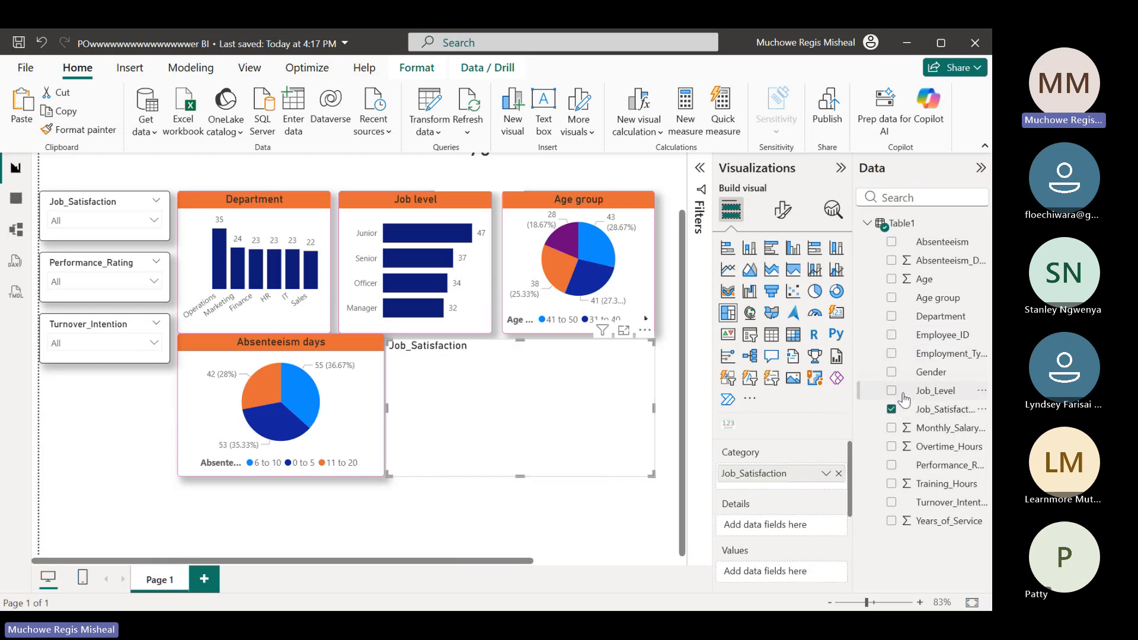
{"action": "left_click", "coordinate": [891, 409]}
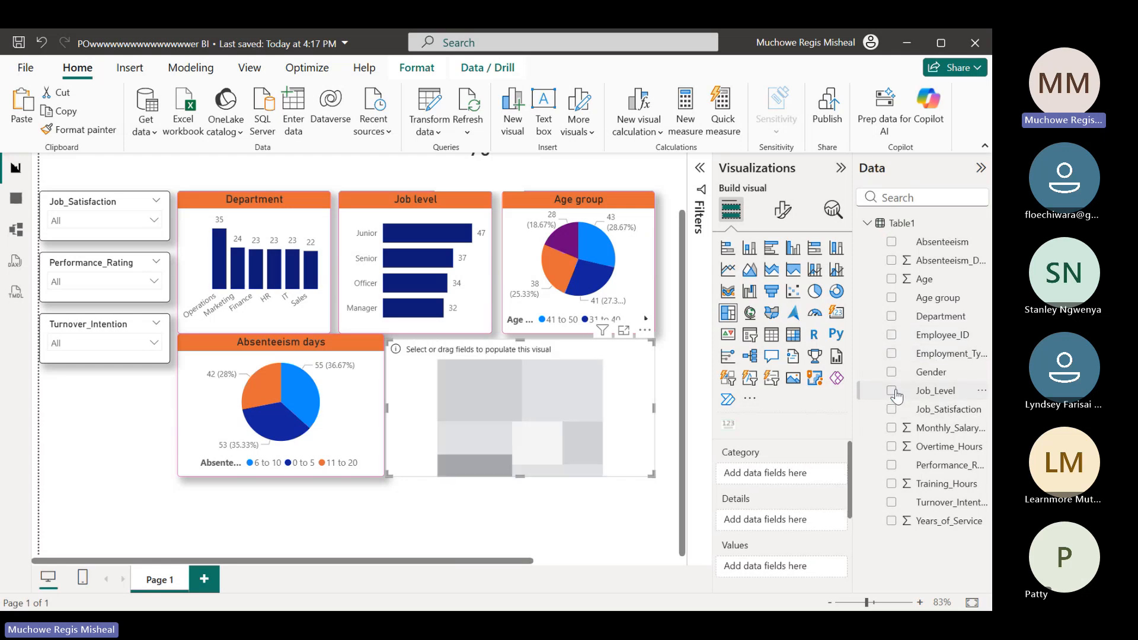
{"action": "left_click", "coordinate": [892, 391]}
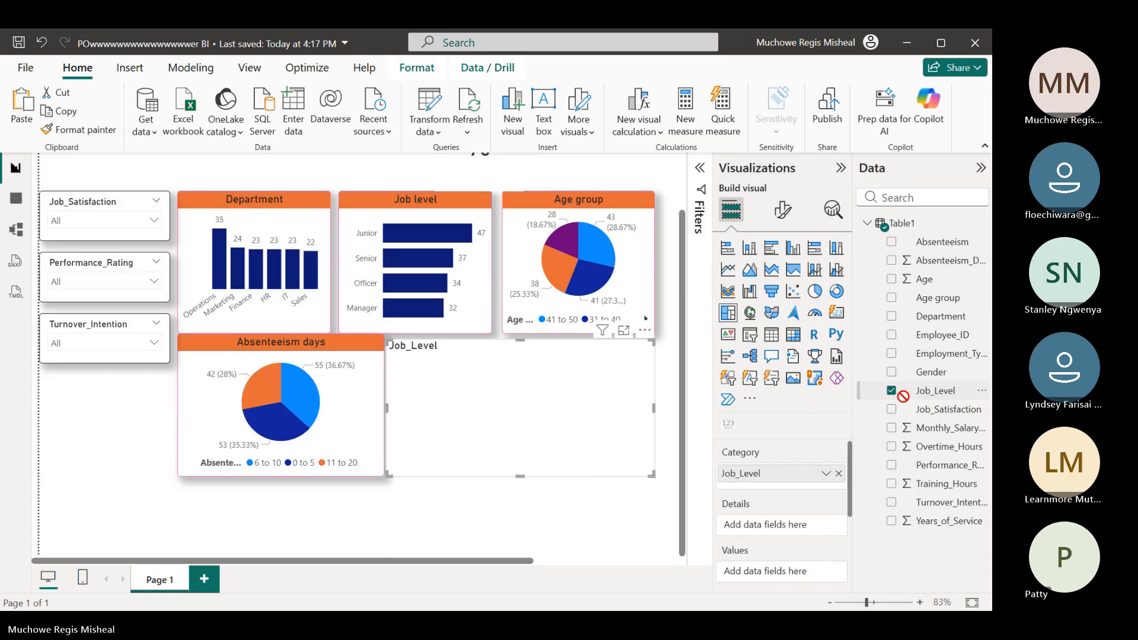
{"action": "left_click_drag", "start_coordinate": [908, 396], "coordinate": [782, 534]}
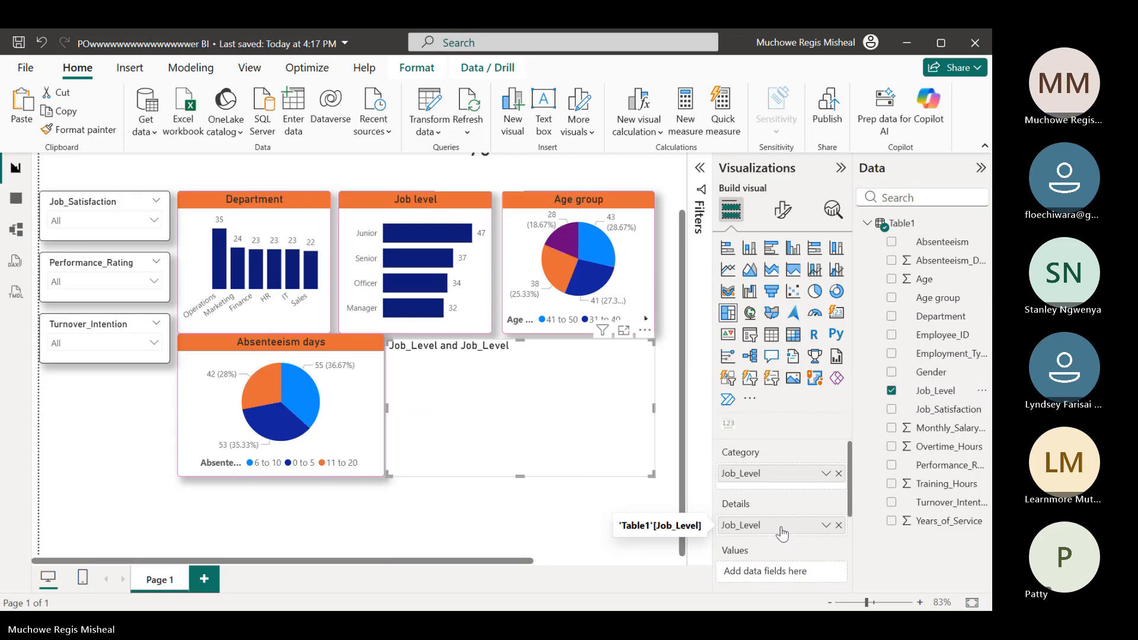
{"action": "left_click", "coordinate": [839, 525]}
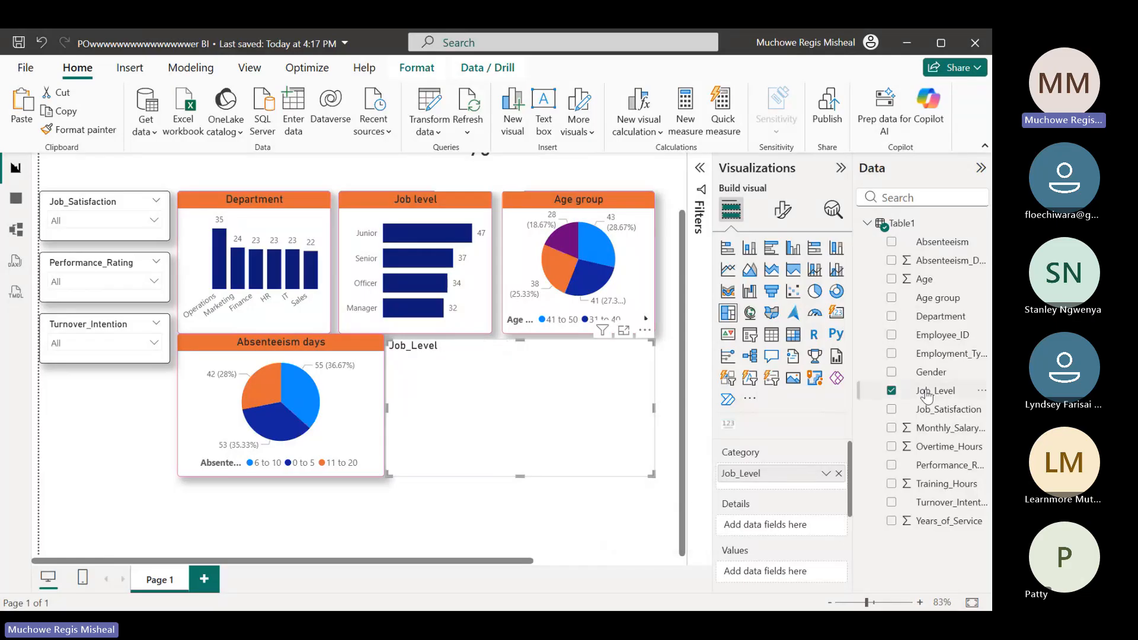
{"action": "left_click_drag", "start_coordinate": [800, 581], "coordinate": [799, 578]}
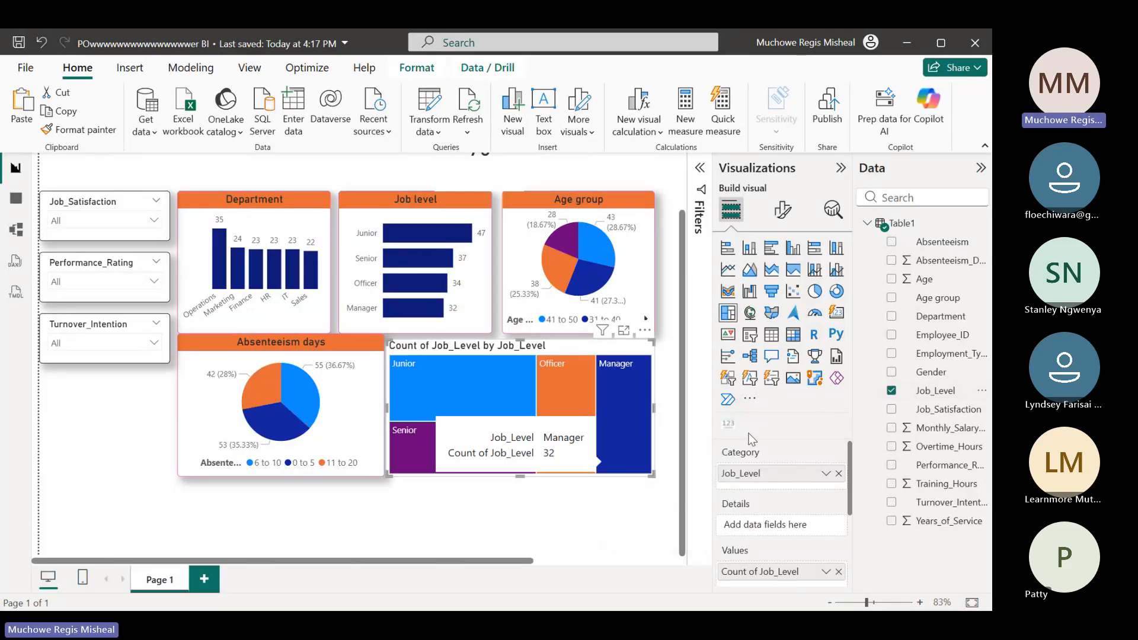
Turn on the data labels of the Job_Level treemap
{"action": "left_click", "coordinate": [781, 212]}
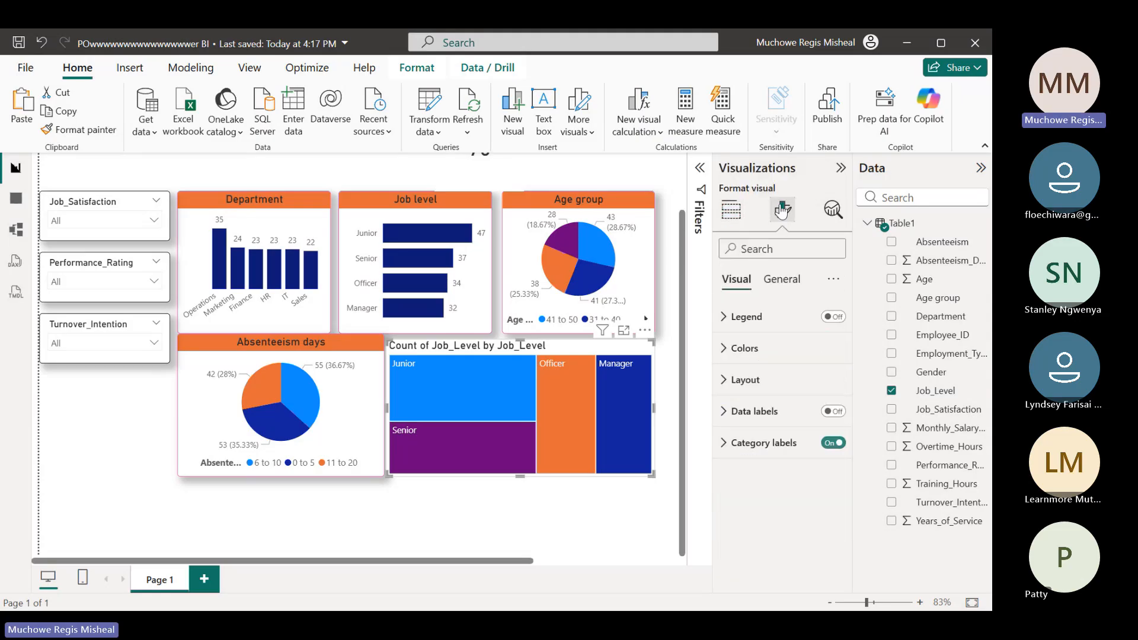
{"action": "left_click", "coordinate": [833, 412]}
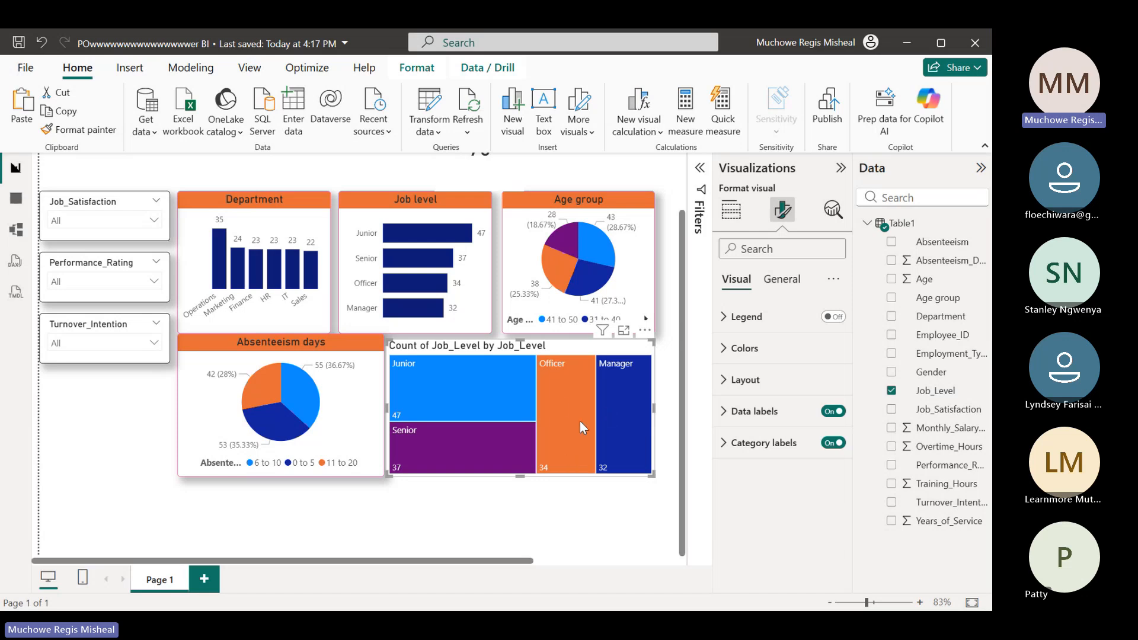
{"action": "mouse_move", "coordinate": [514, 424]}
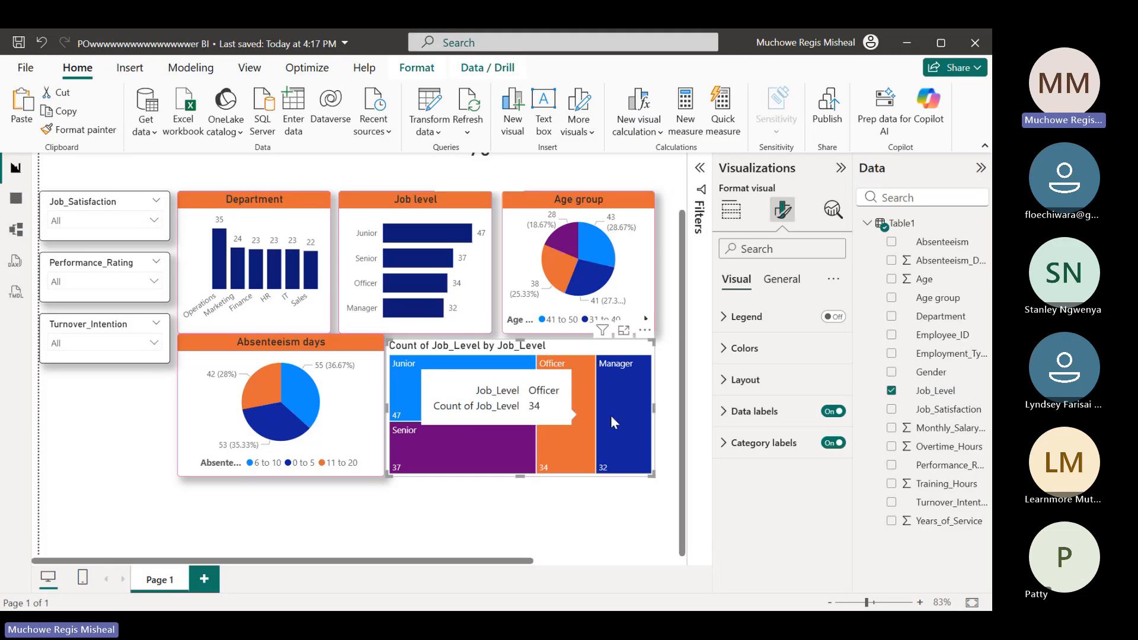
{"action": "mouse_move", "coordinate": [633, 413]}
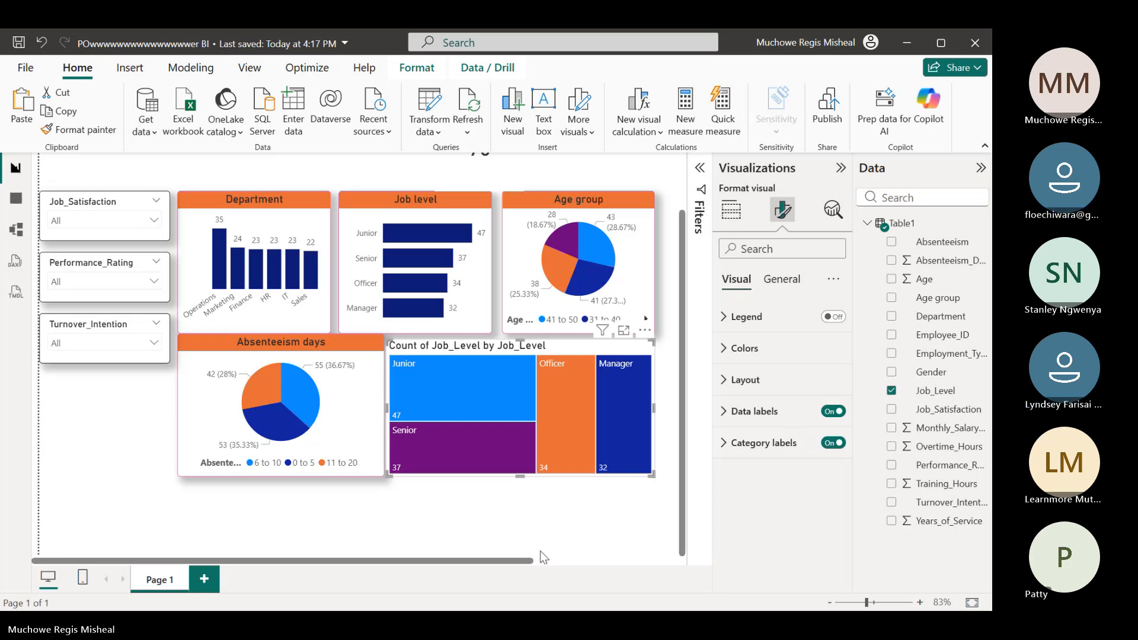
{"action": "left_click", "coordinate": [581, 41]}
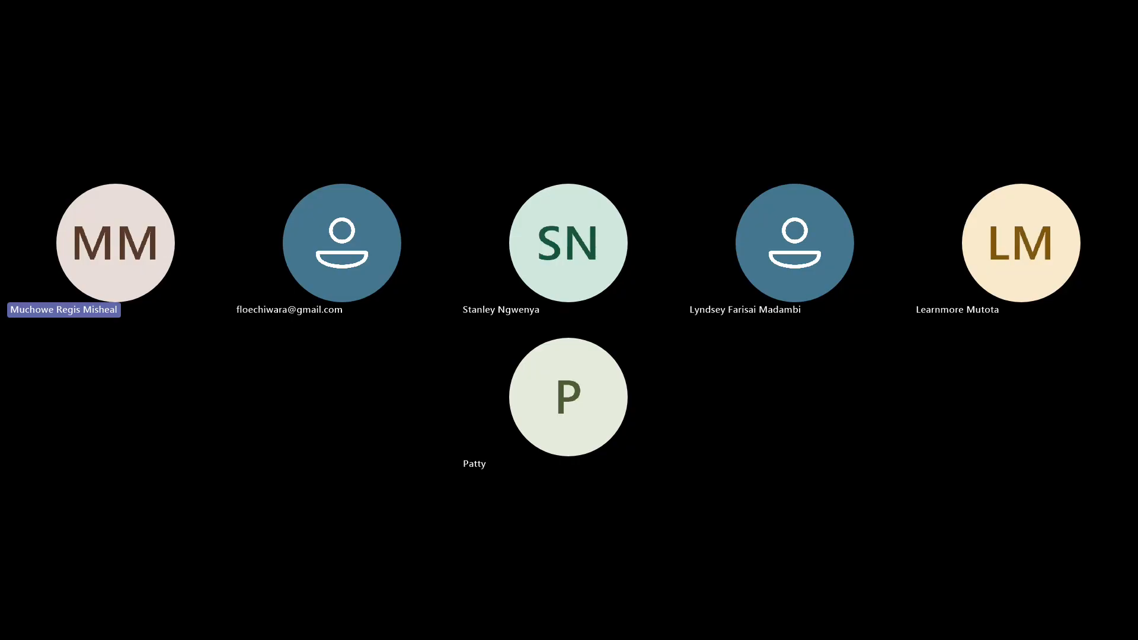